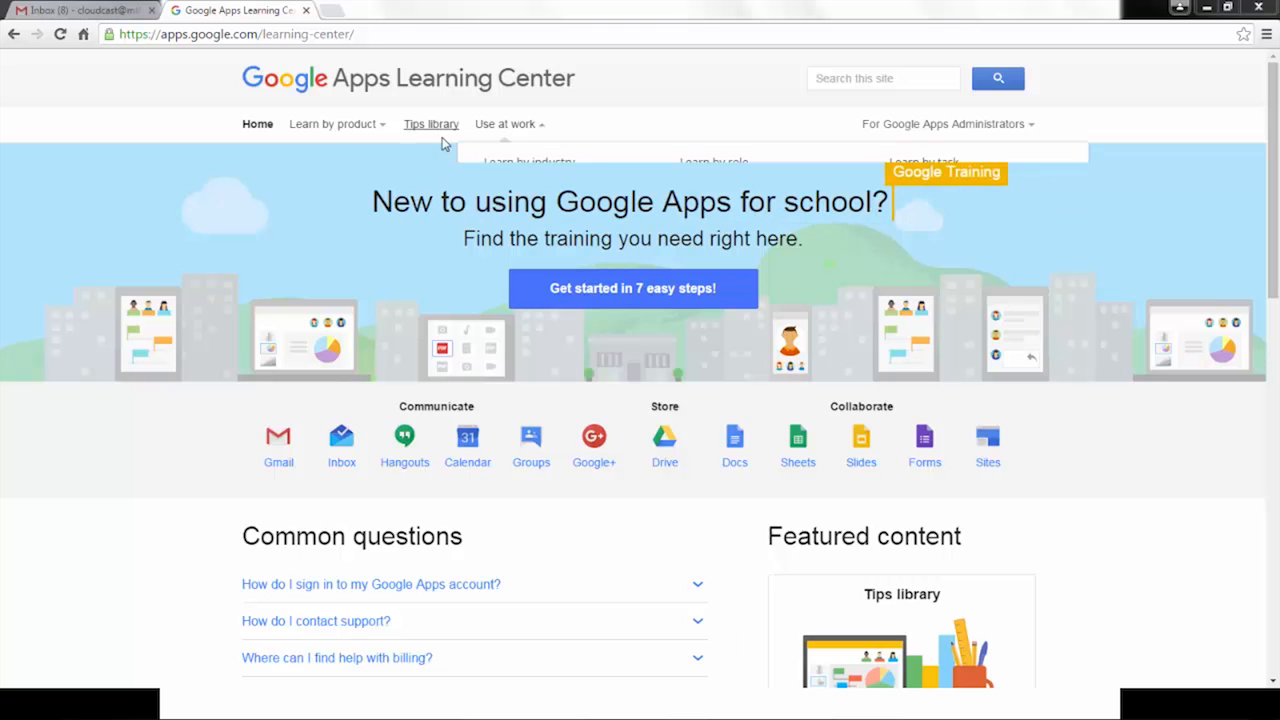
# Search Google for "google apps learning center" in a new browser tab.
pyautogui.click(328, 11)
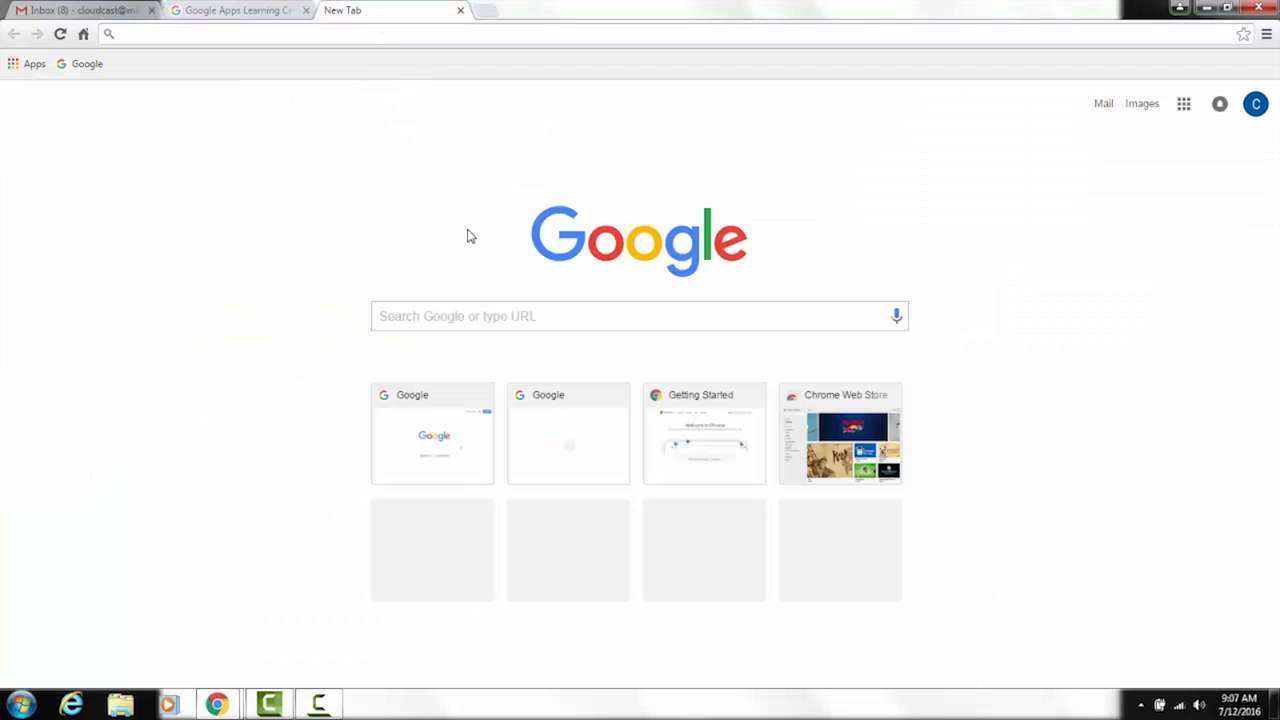
pyautogui.click(479, 318)
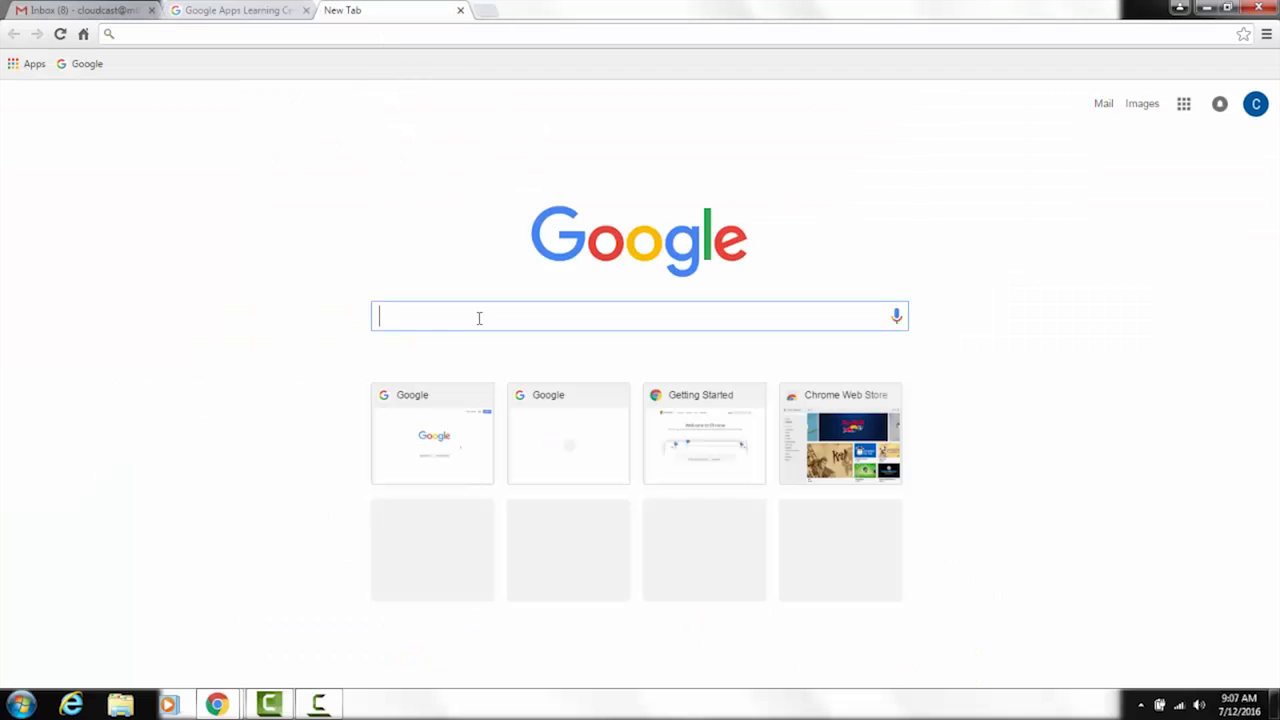
pyautogui.write('googler')
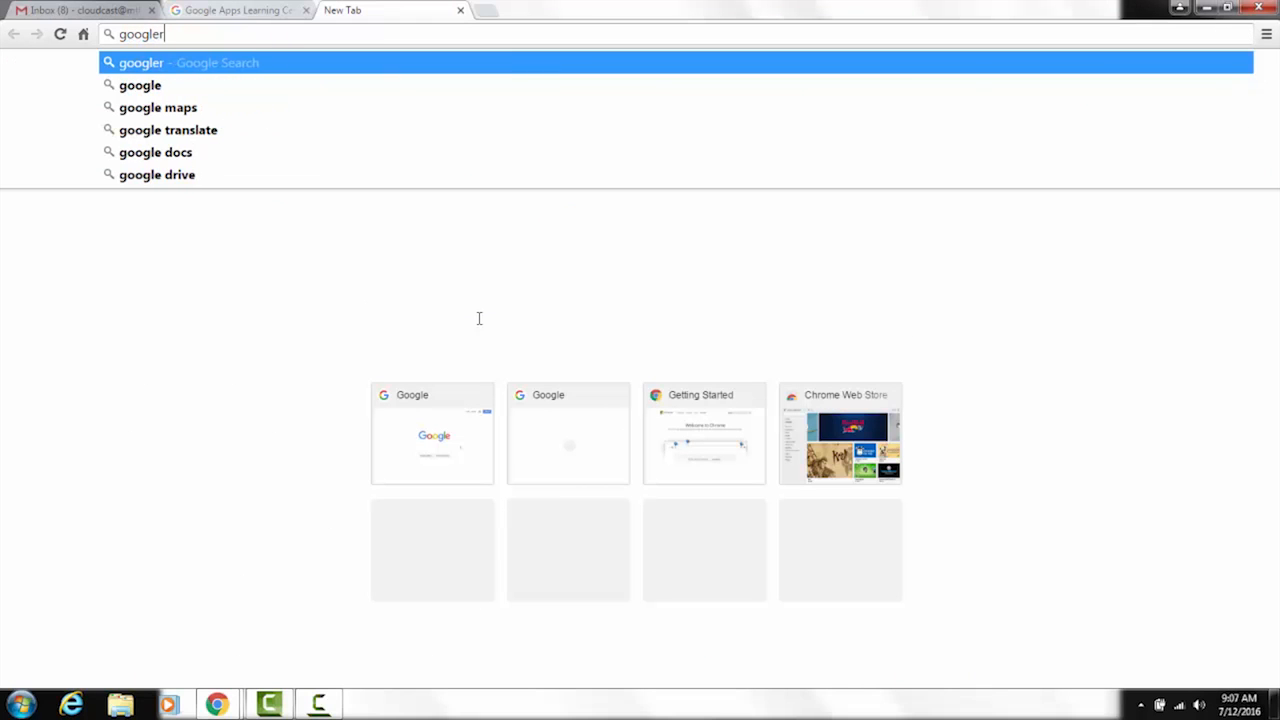
pyautogui.press('BackSpace')
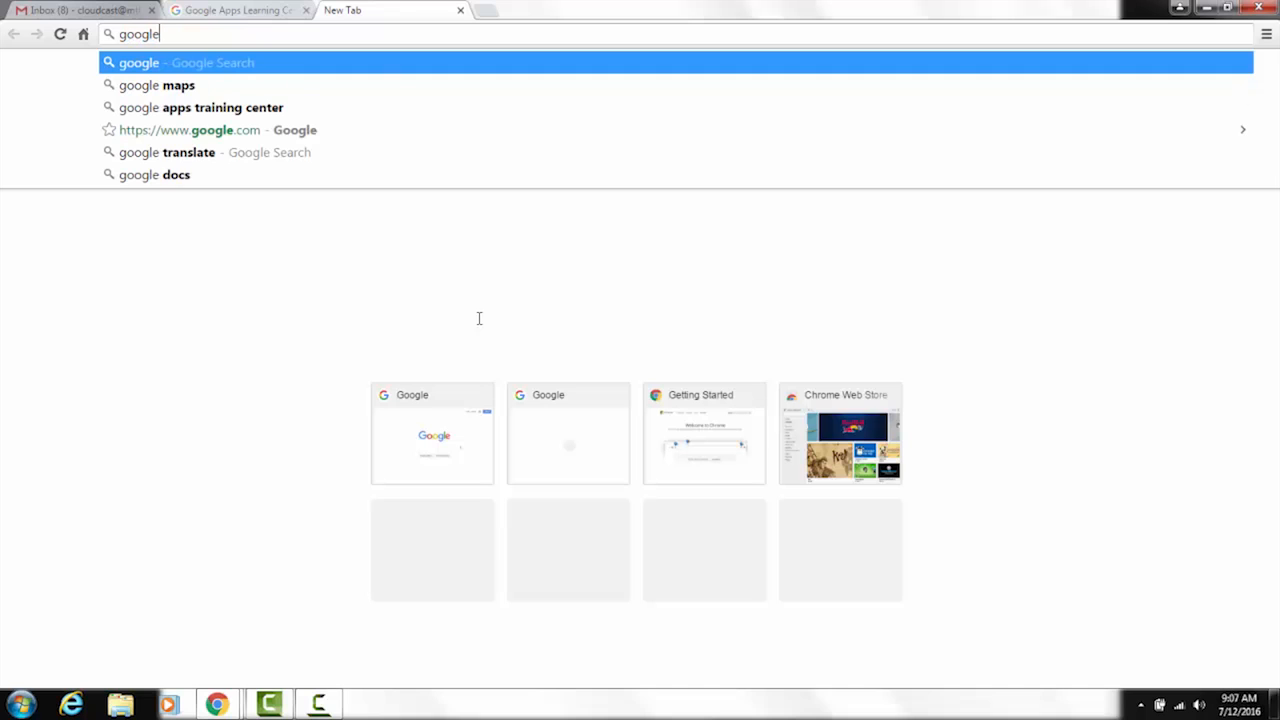
pyautogui.write('apps l')
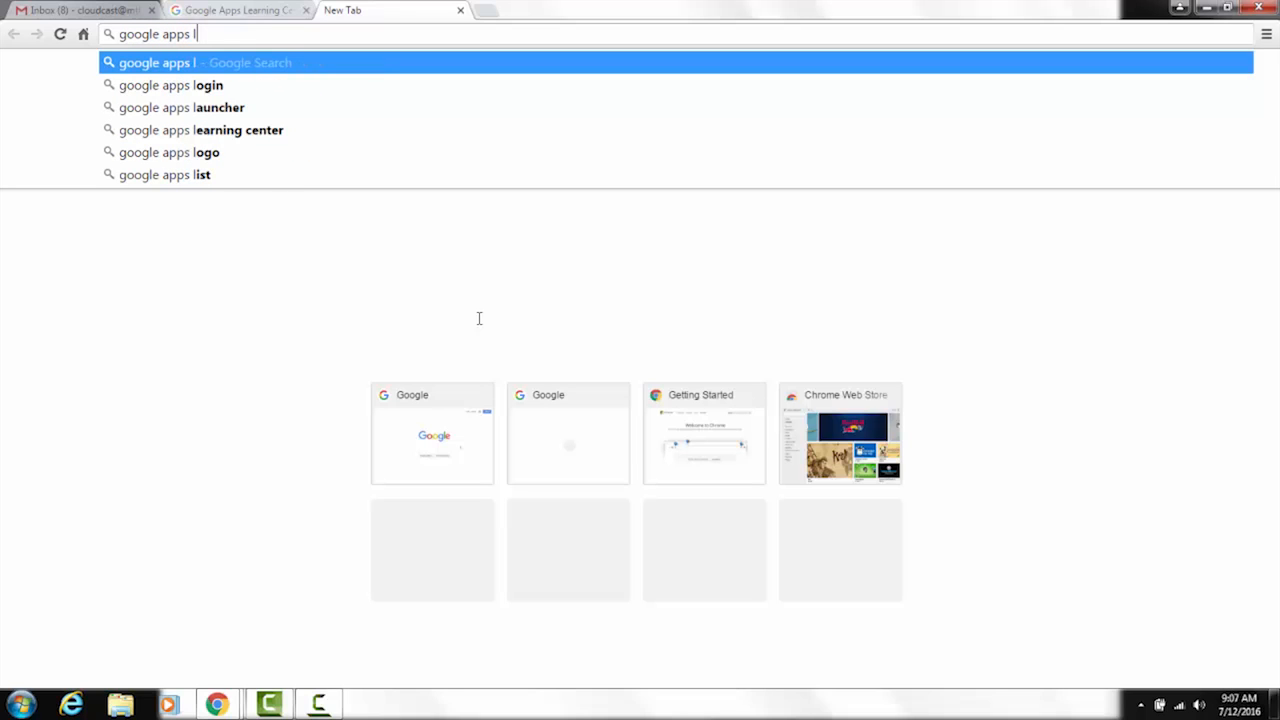
pyautogui.write('earning center')
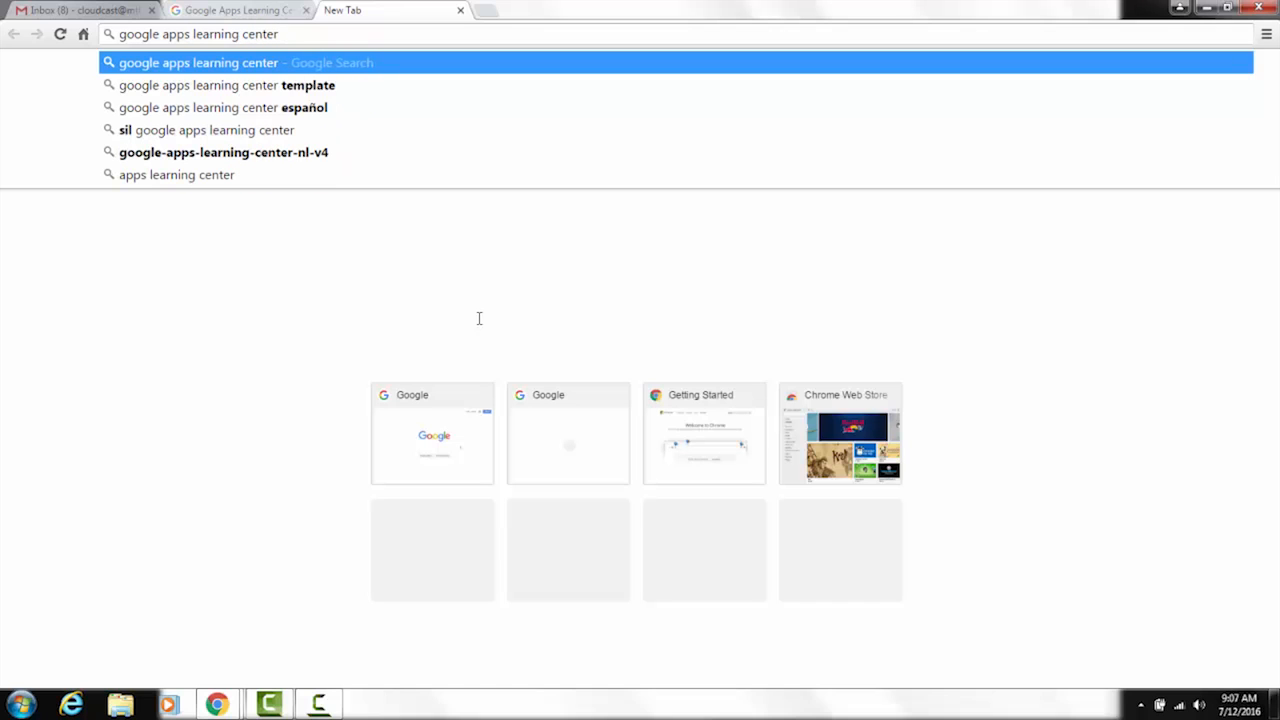
pyautogui.press('Return')
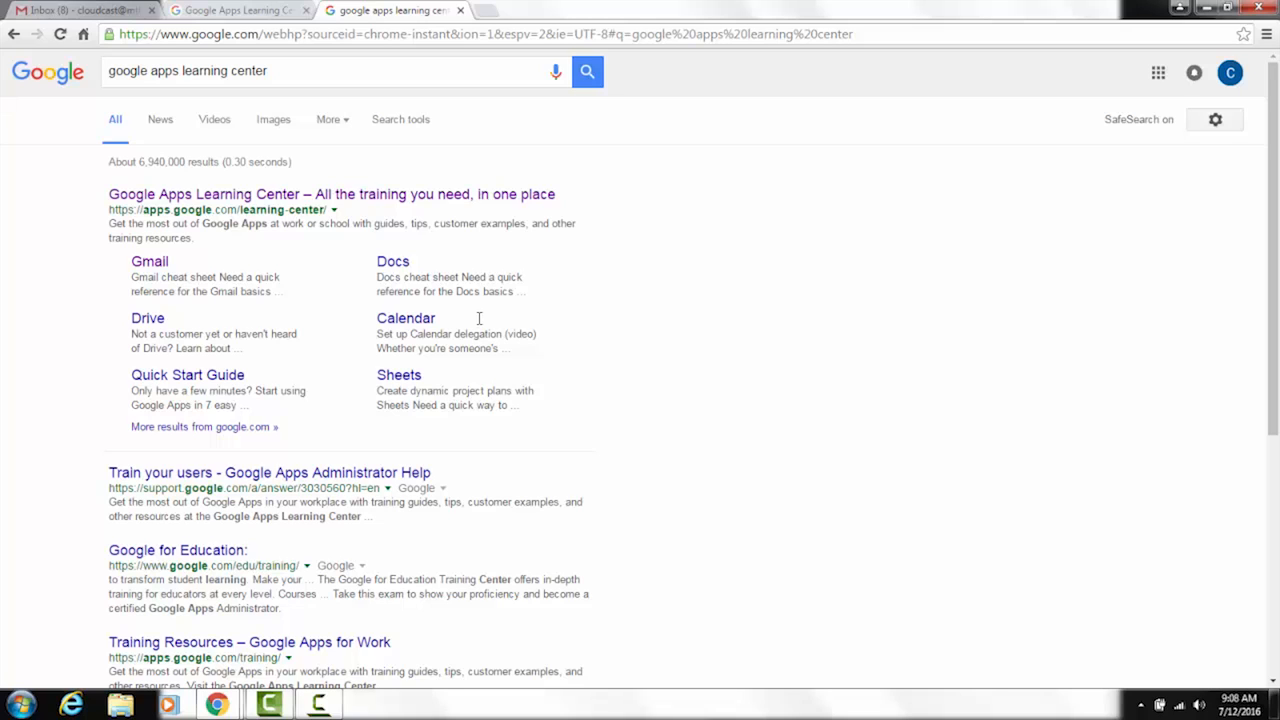
# Open the Google Apps Learning Center result and bring up its guide for getting started with Gmail from scratch.
pyautogui.click(422, 203)
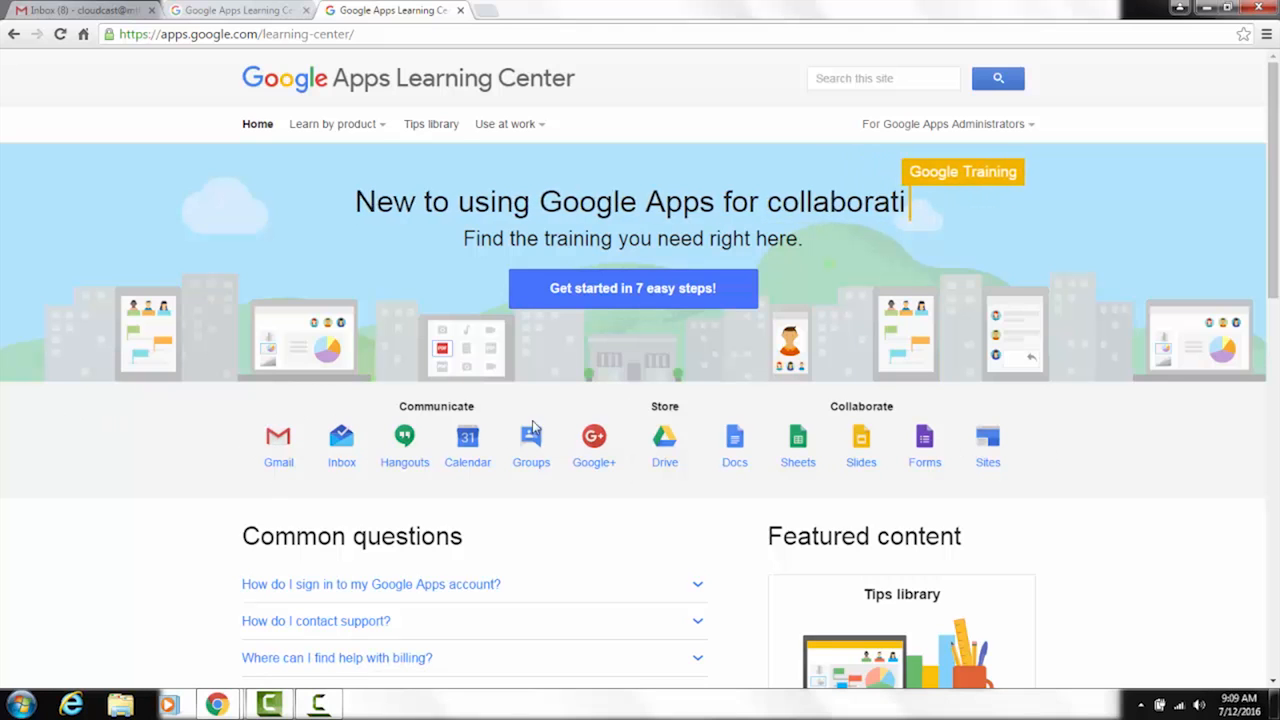
pyautogui.click(278, 463)
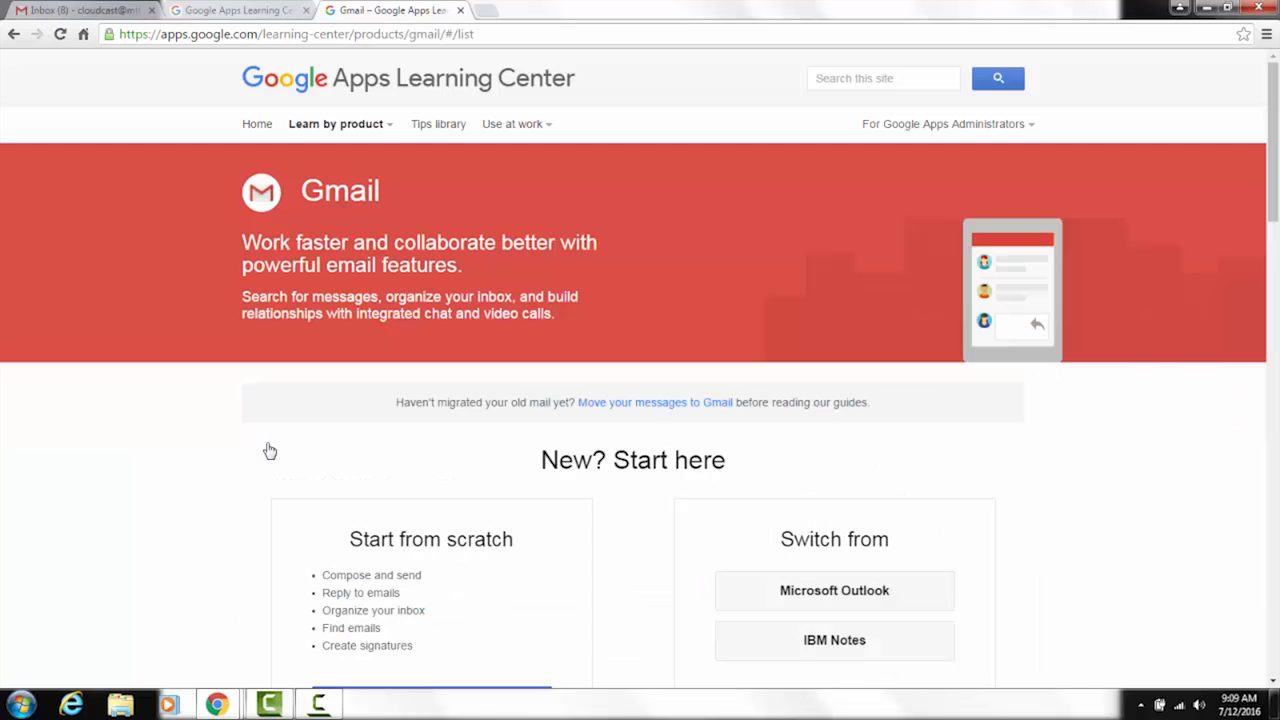
pyautogui.scroll(-2, 154, 400)
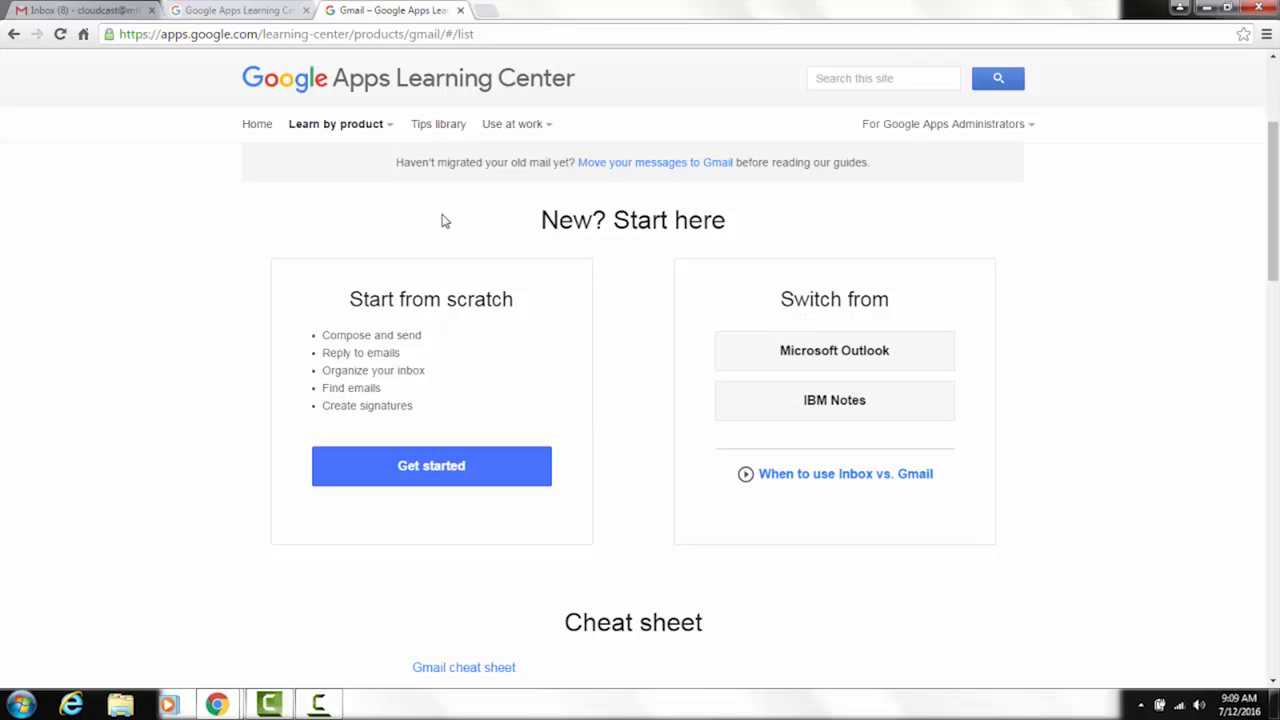
pyautogui.click(447, 477)
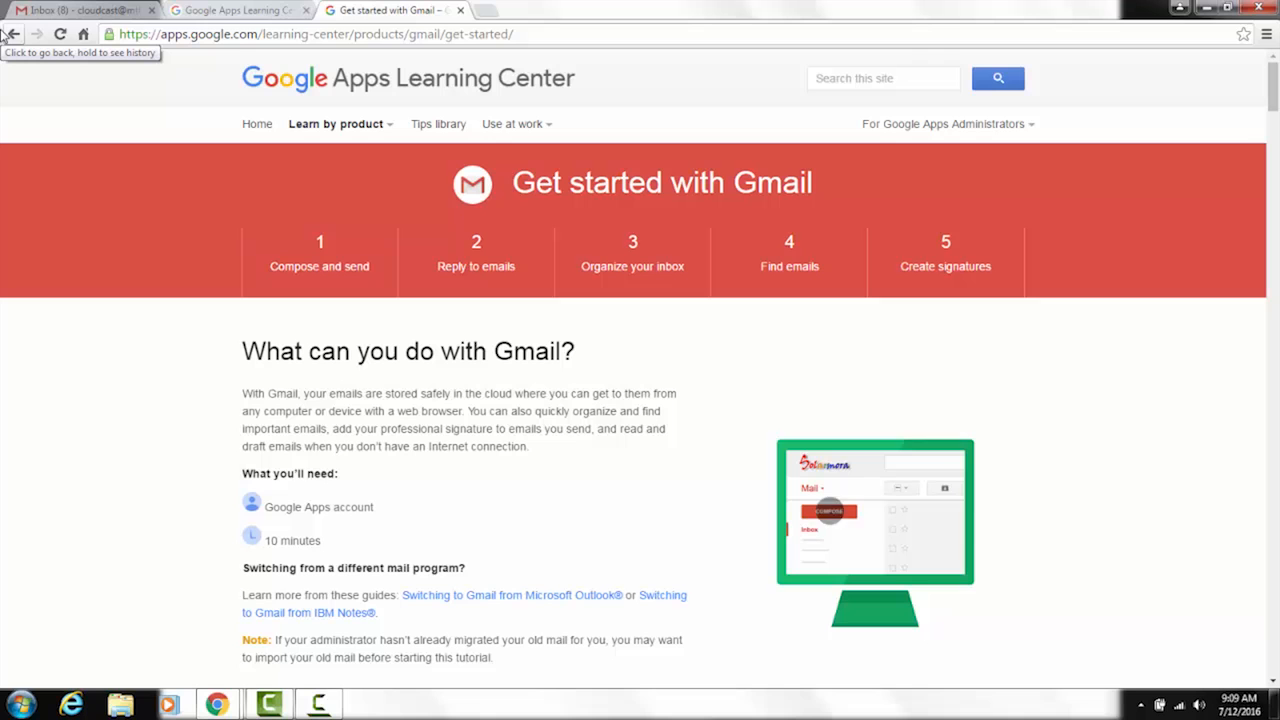
# Return to the Gmail inbox and open the general mail settings.
pyautogui.click(85, 10)
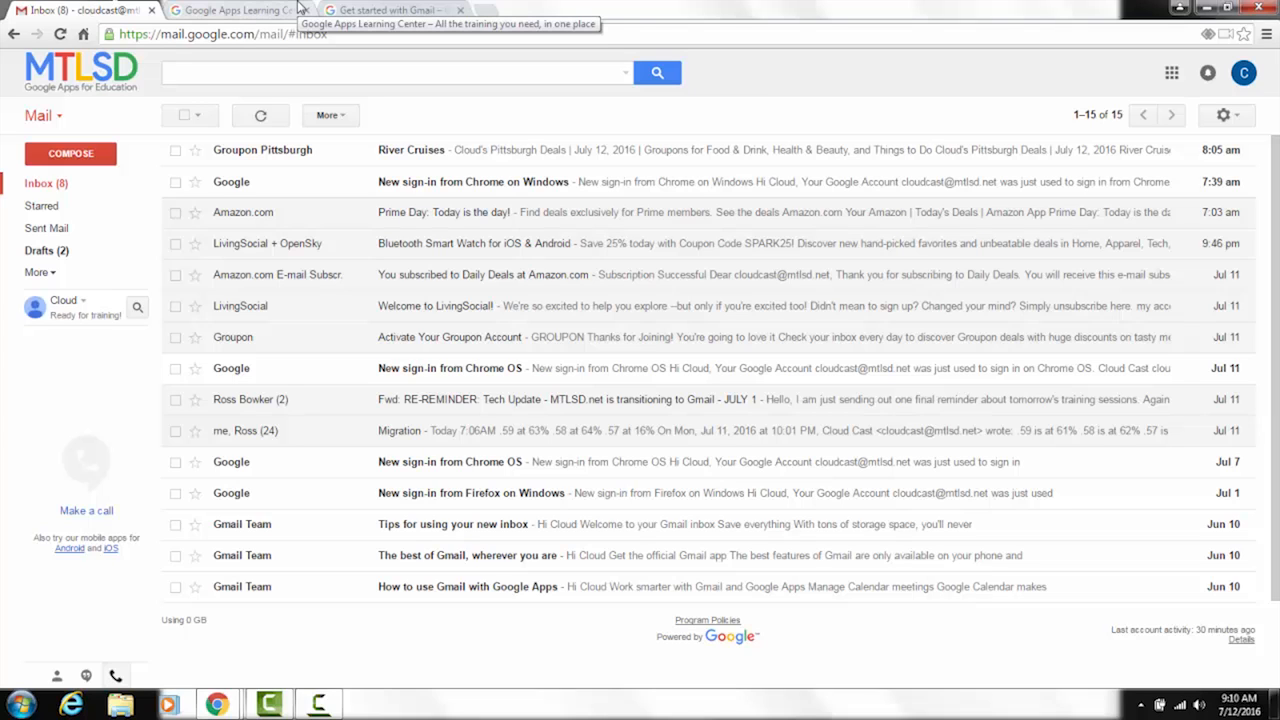
pyautogui.click(1238, 118)
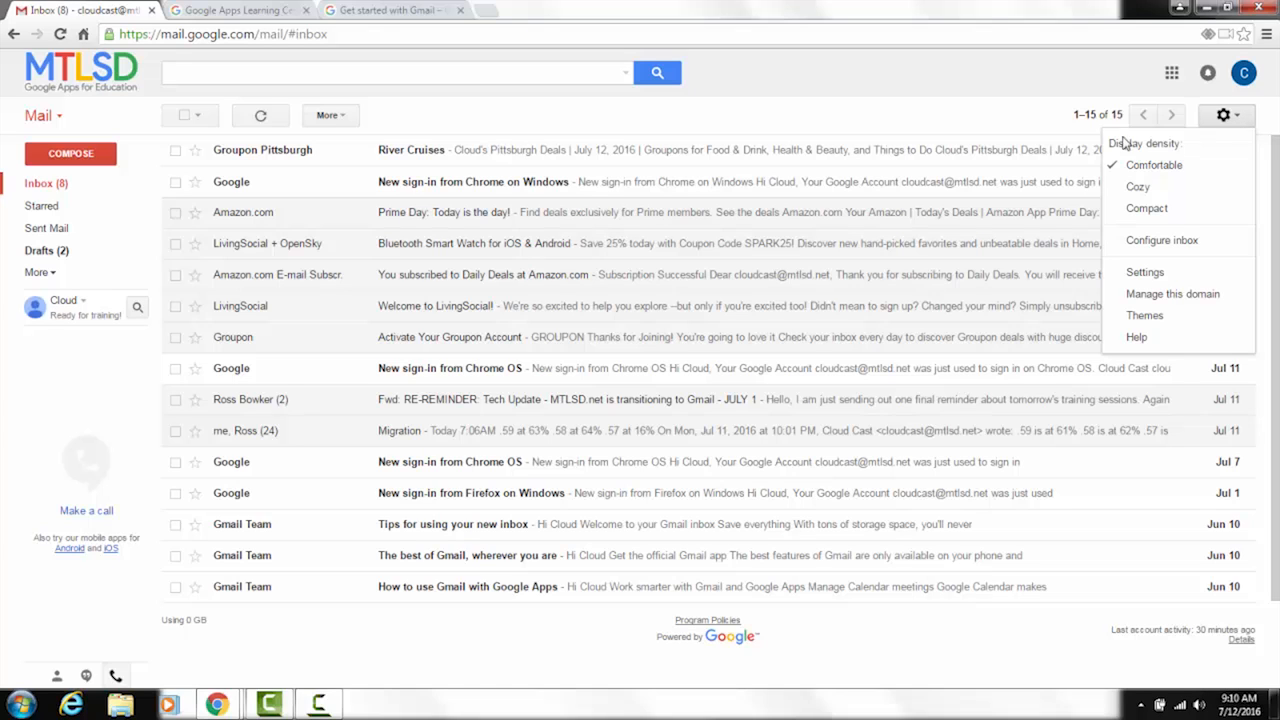
pyautogui.click(1158, 276)
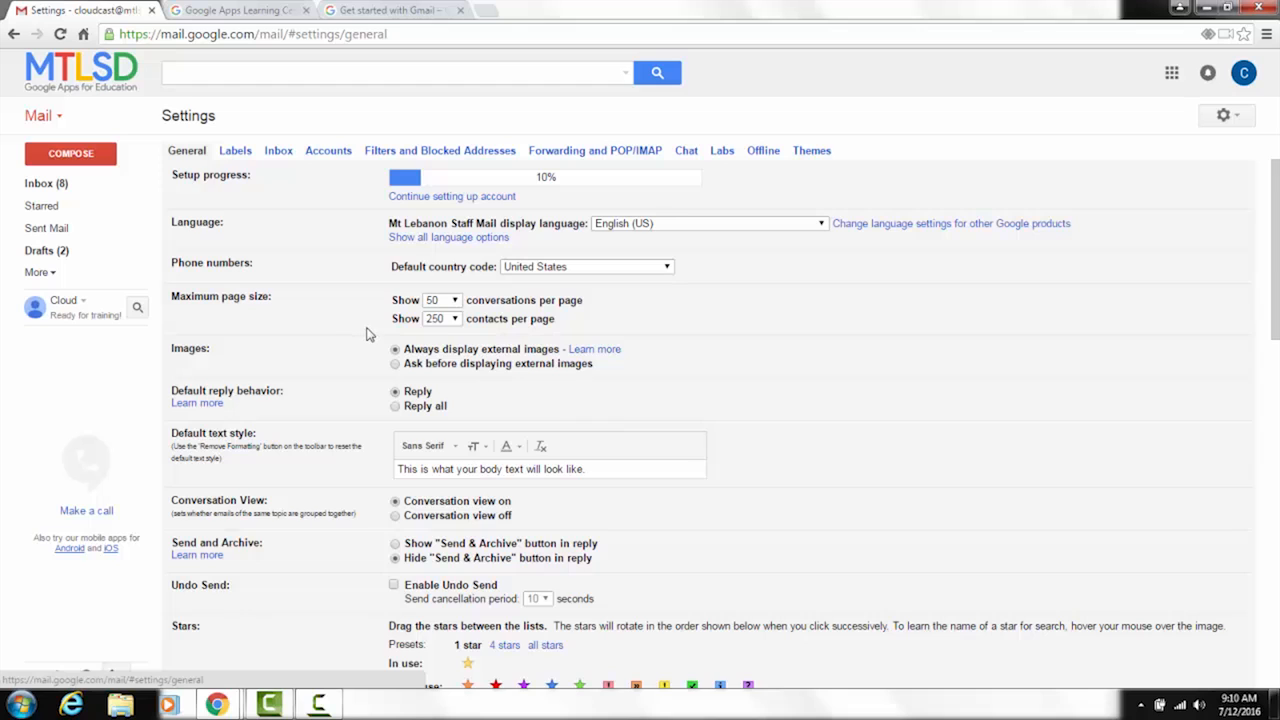
# View the fonts available for the default text style without changing the selection.
pyautogui.scroll(-1, 366, 331)
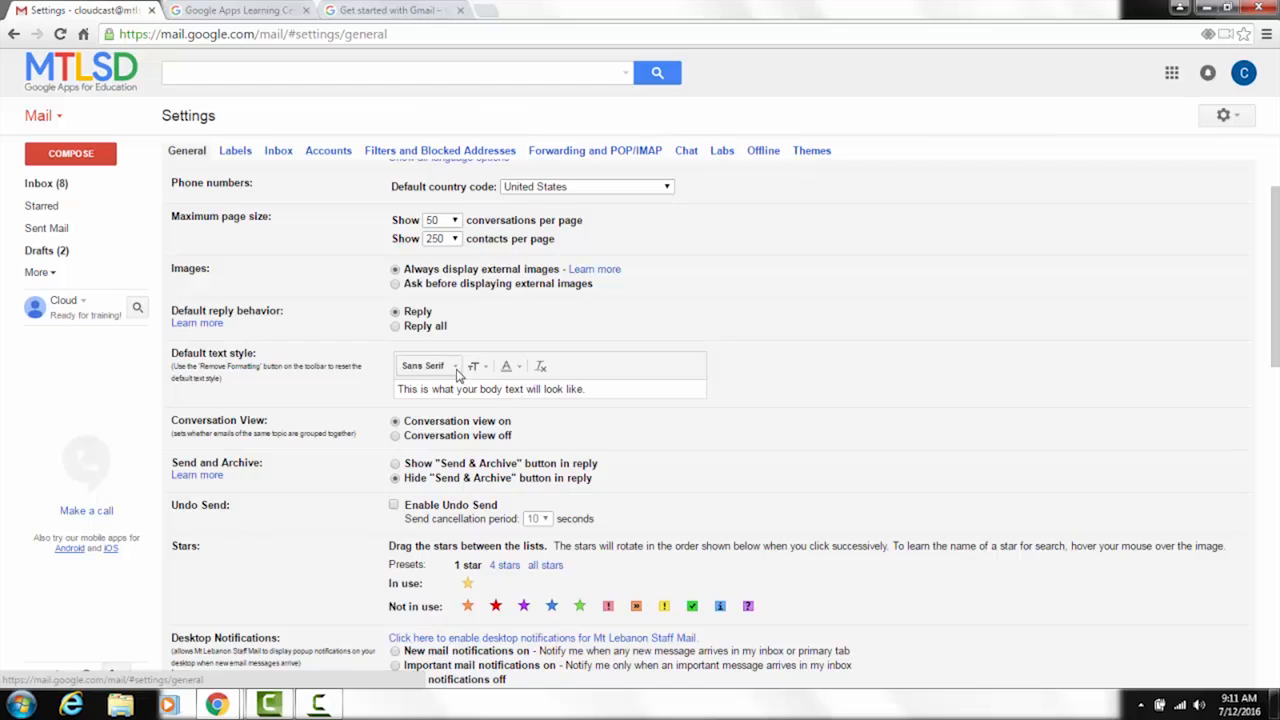
pyautogui.click(425, 366)
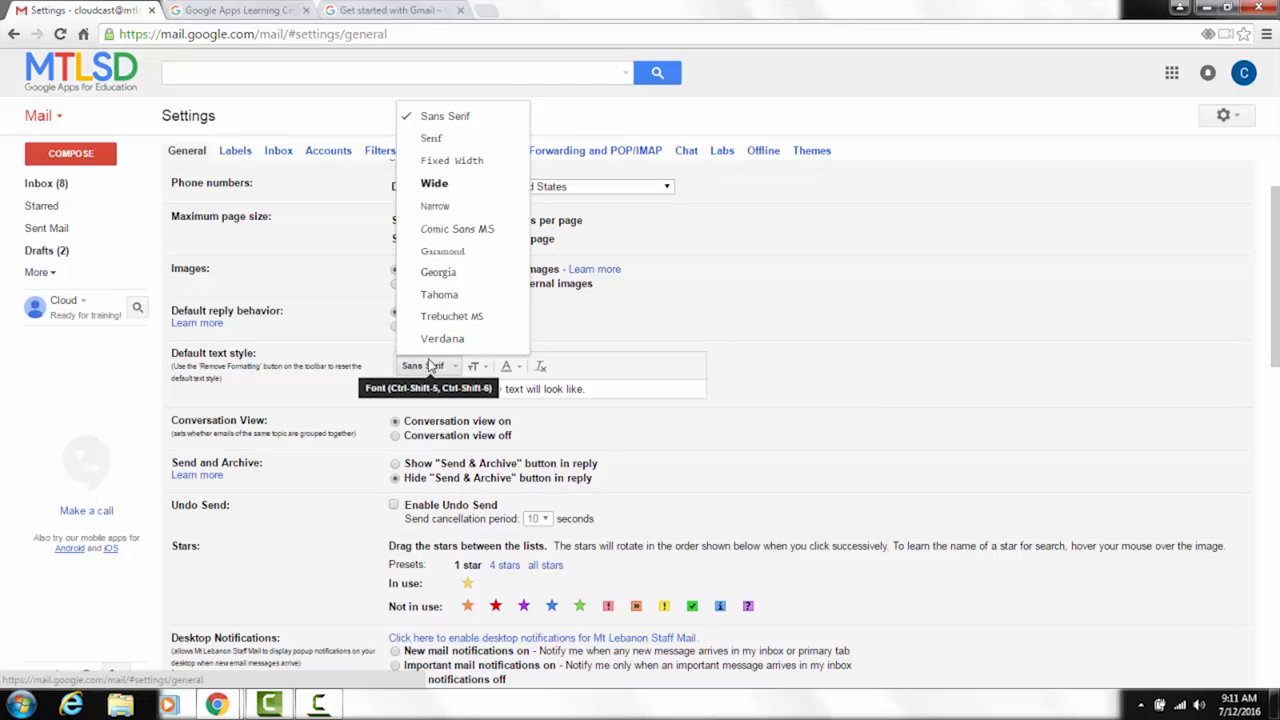
pyautogui.click(840, 382)
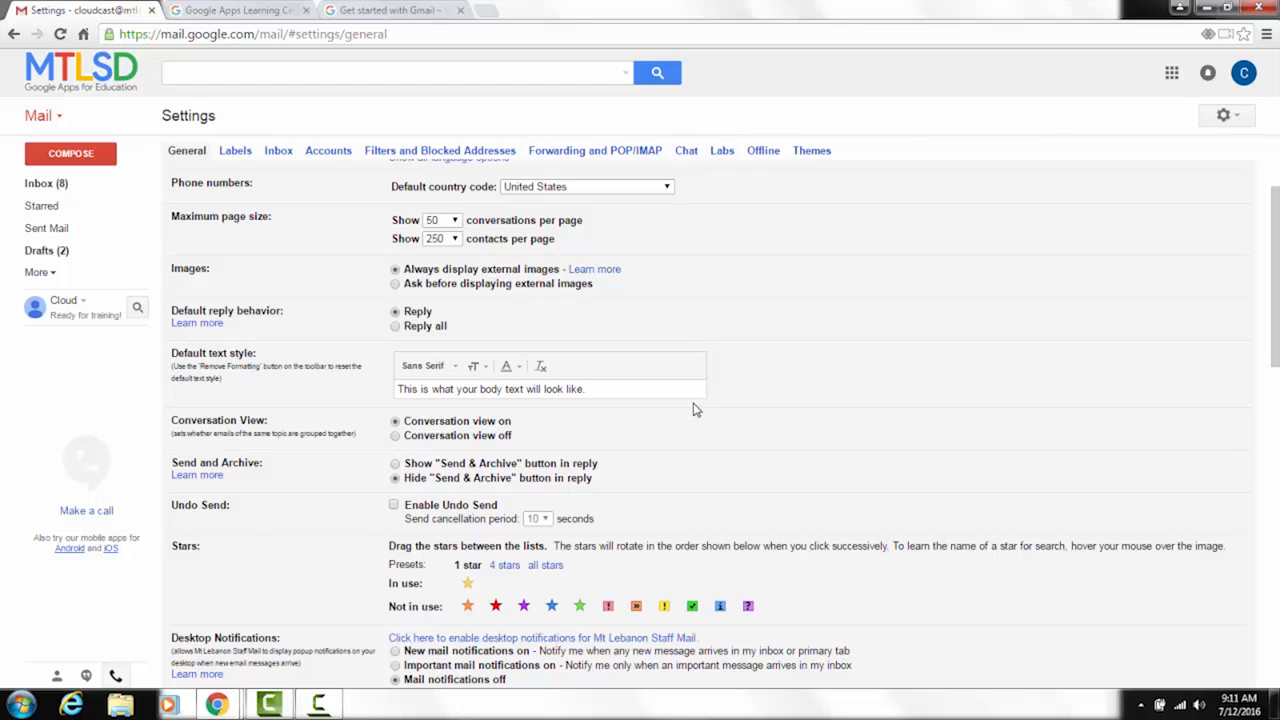
# Enable Undo Send, keeping a send cancellation period of 10 seconds.
pyautogui.click(394, 506)
pyautogui.click(539, 520)
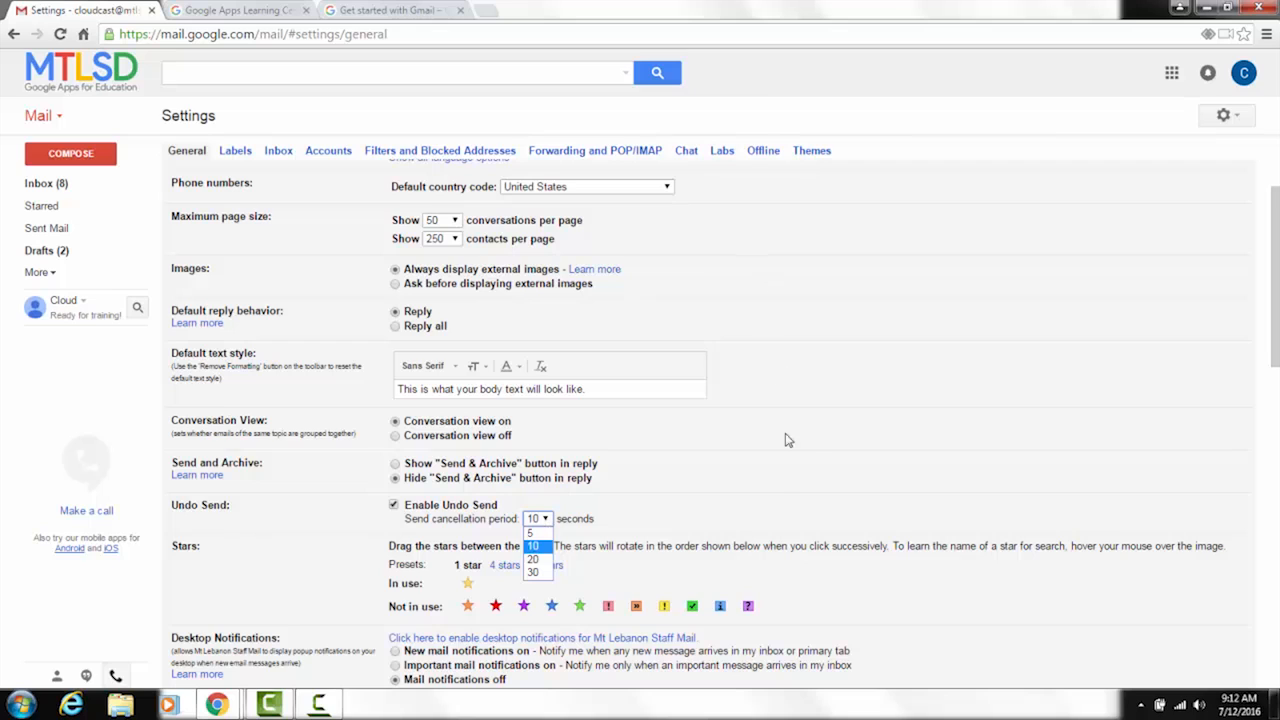
pyautogui.click(782, 472)
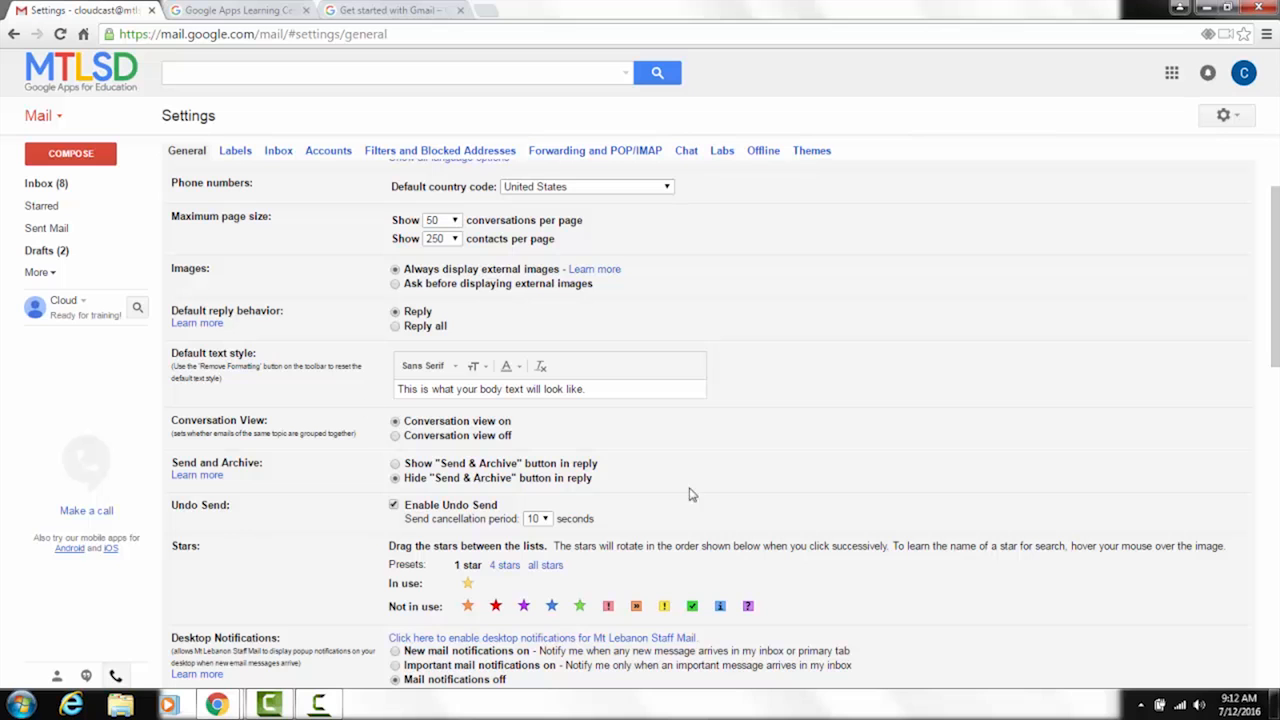
# Open the picture upload dialog for the My picture setting.
pyautogui.scroll(-1, 698, 507)
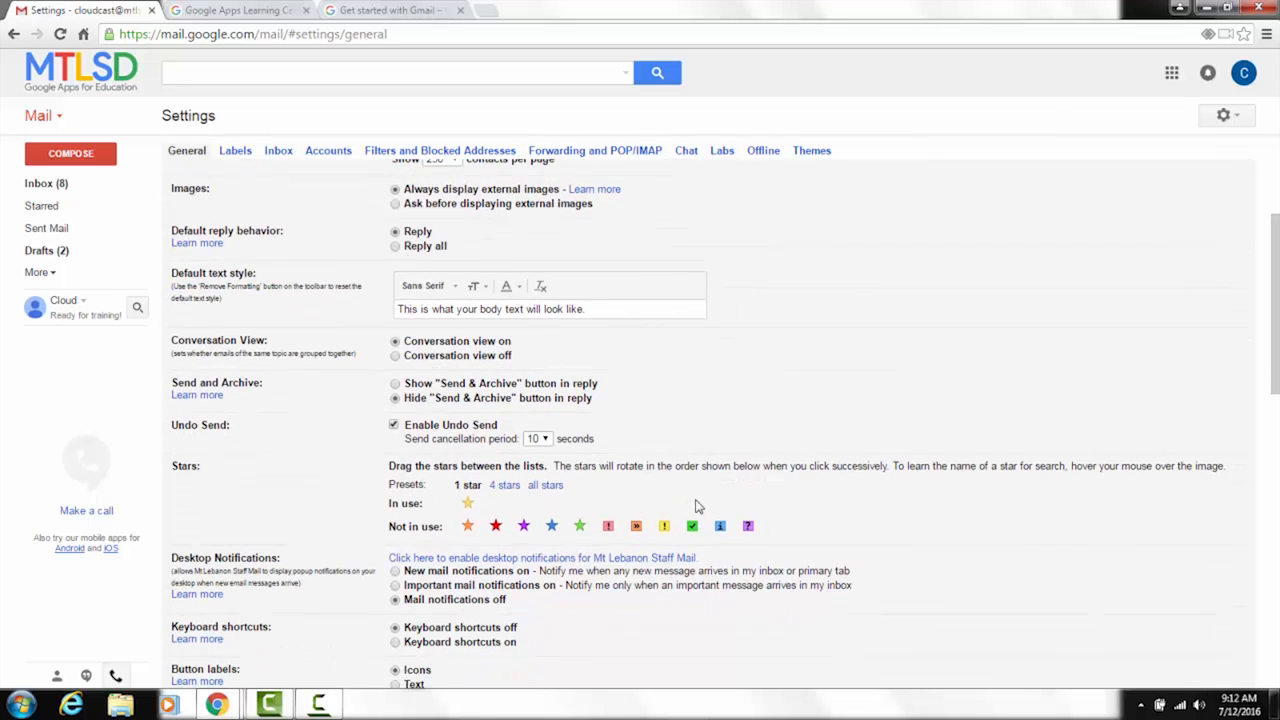
pyautogui.scroll(-1, 698, 507)
pyautogui.scroll(-1, 698, 505)
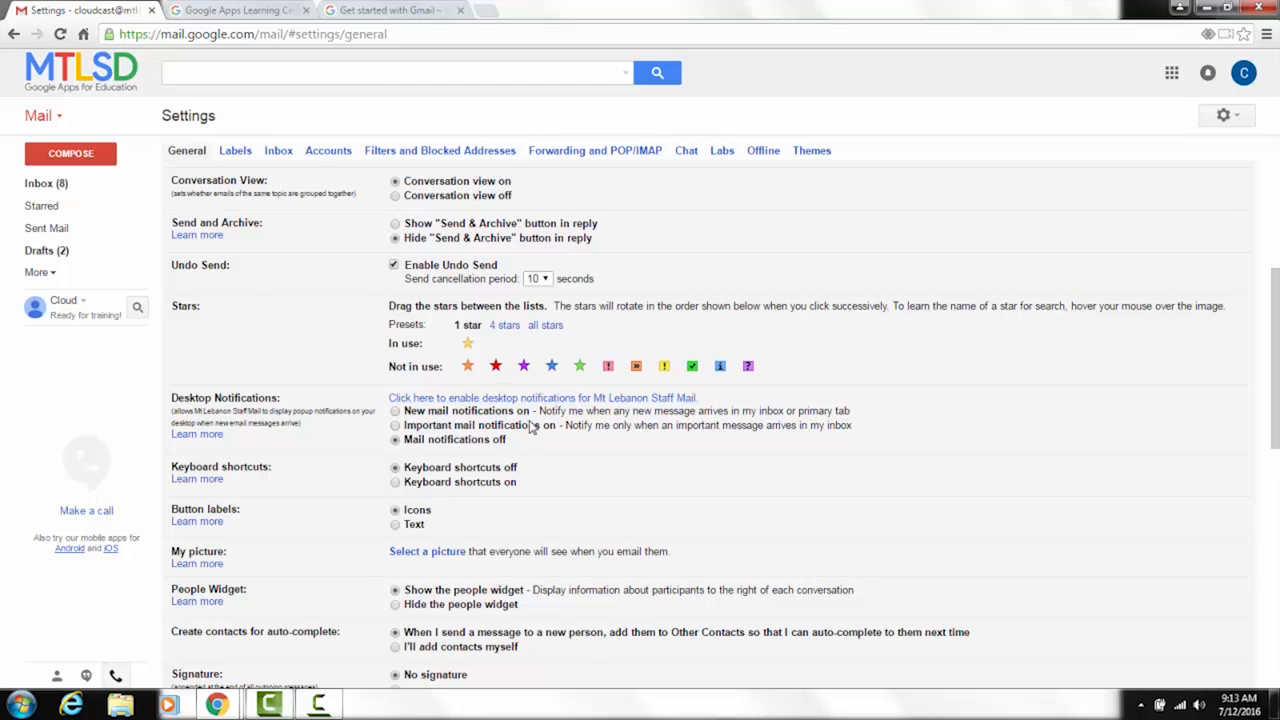
pyautogui.scroll(-1, 531, 427)
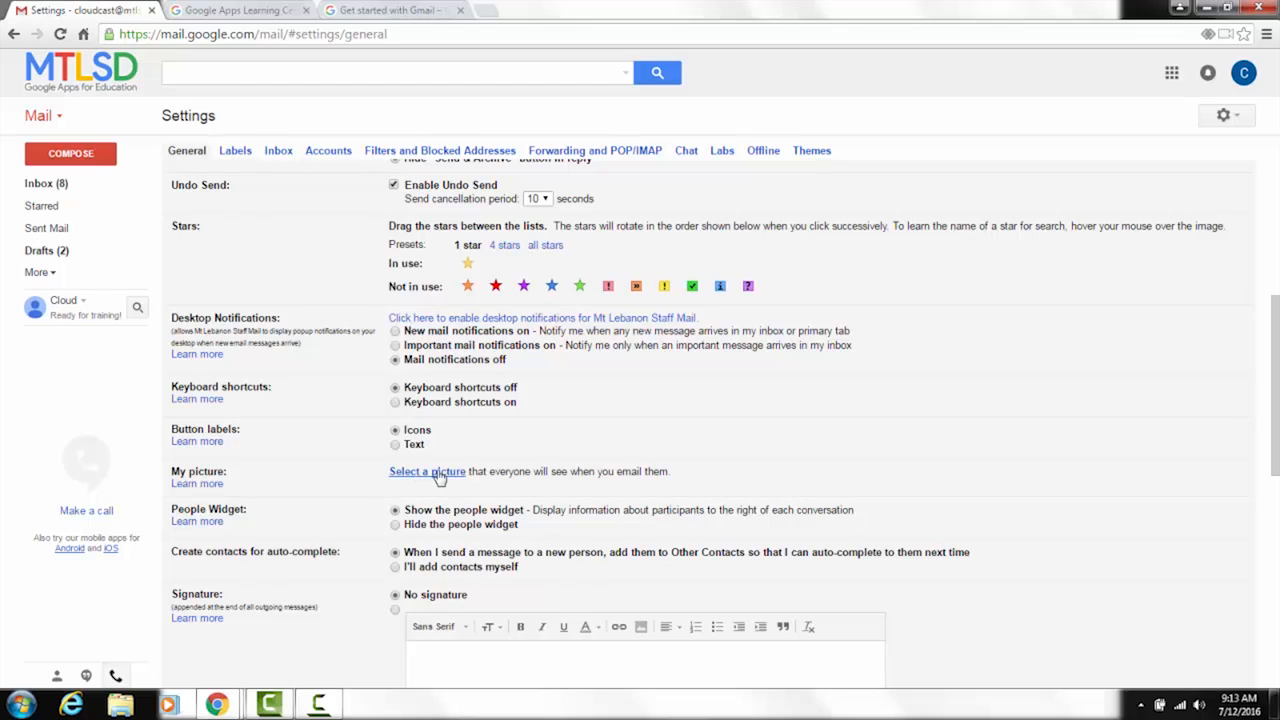
pyautogui.click(420, 476)
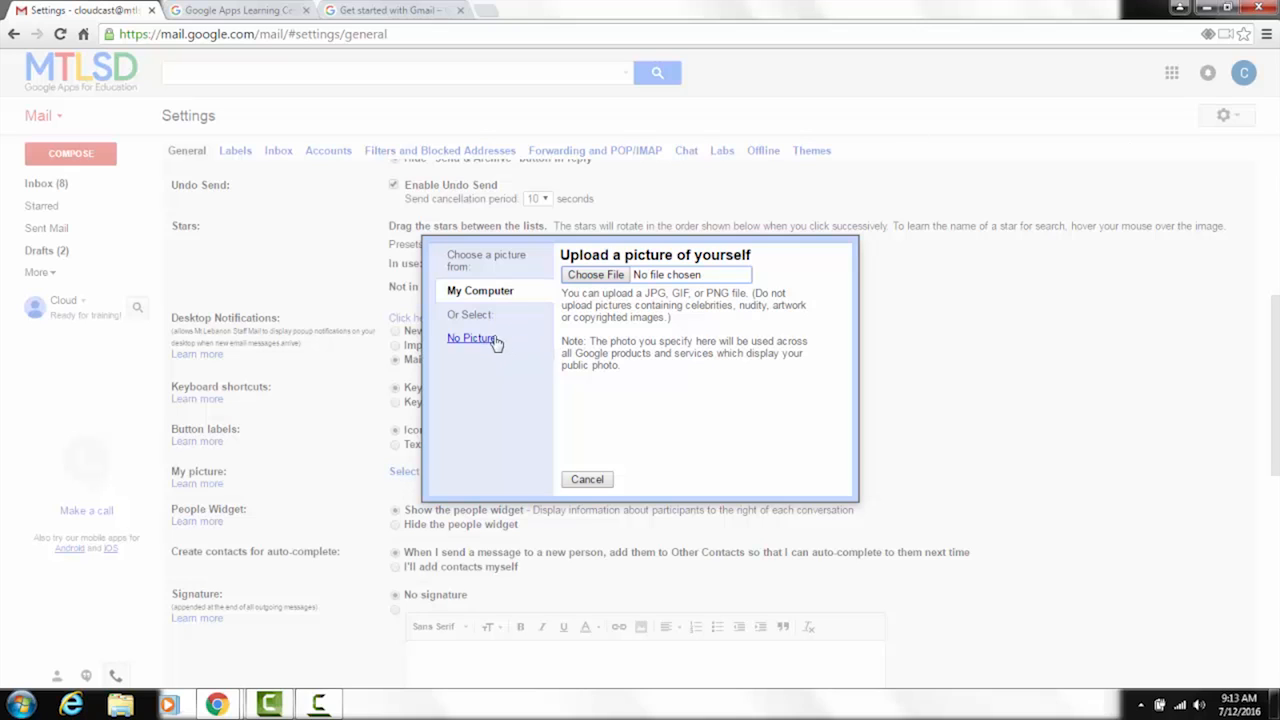
# Search Google for "profile pic" in a new browser tab.
pyautogui.click(487, 10)
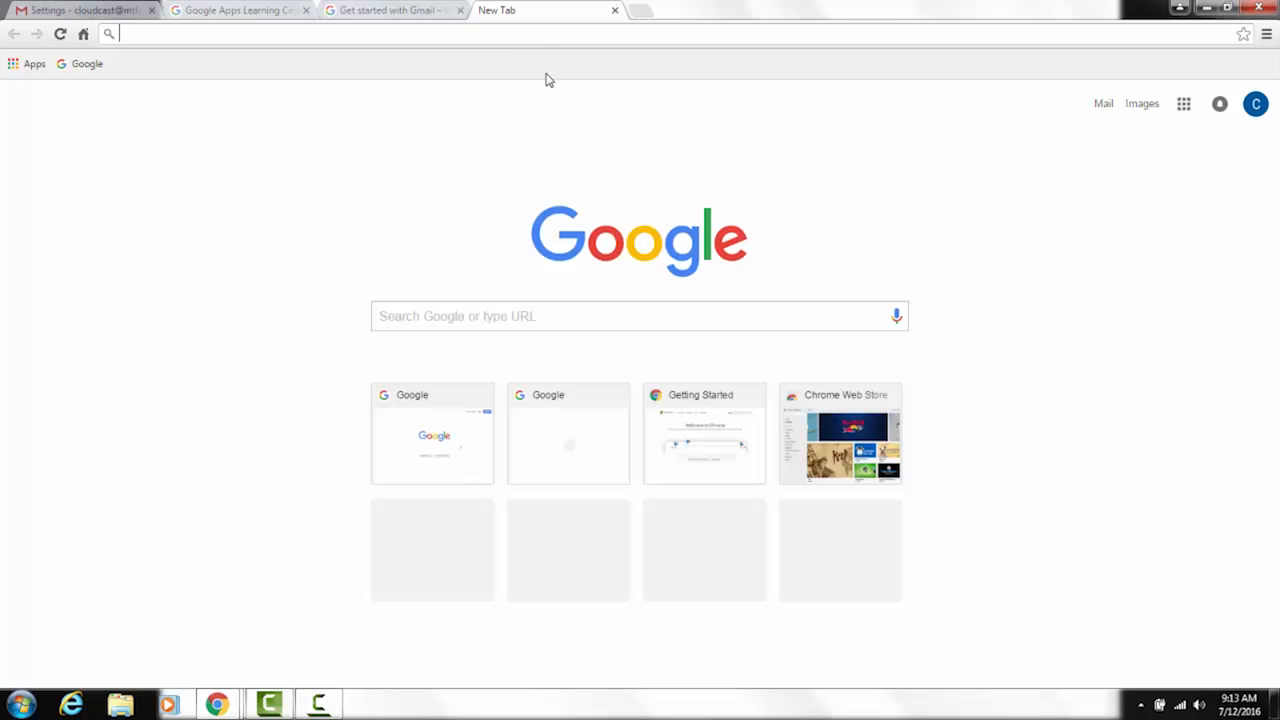
pyautogui.write('profile ')
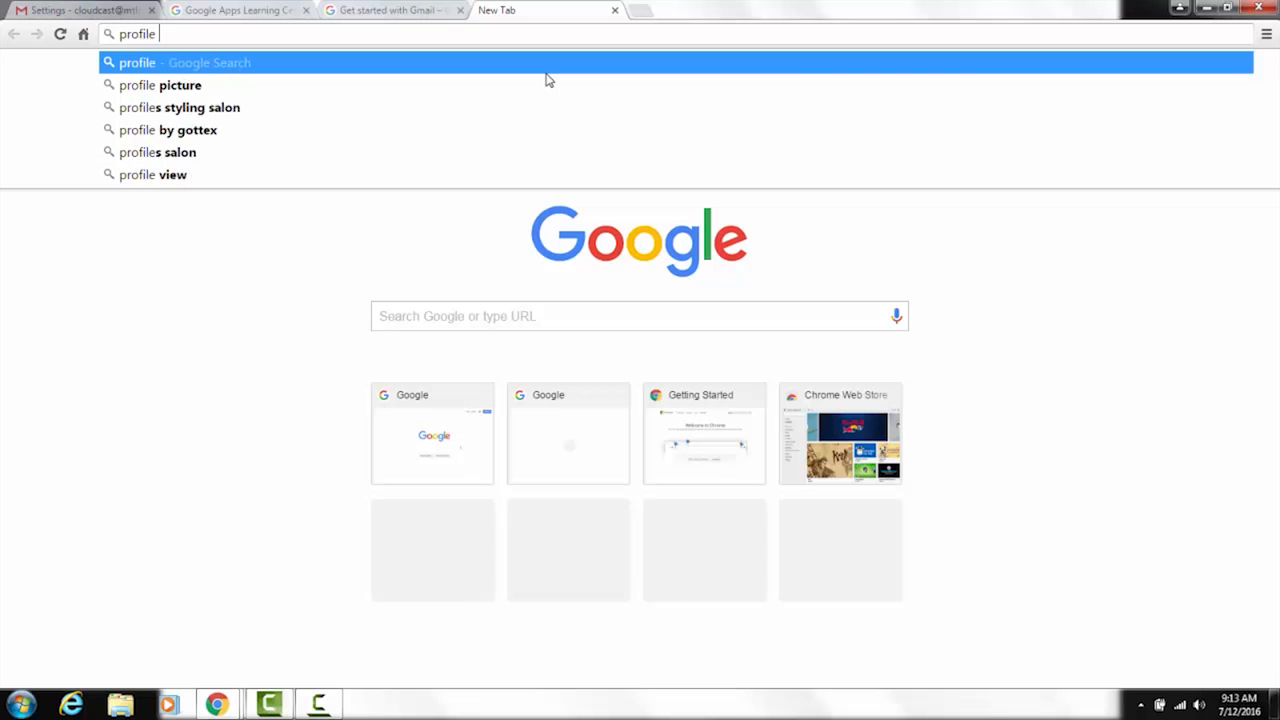
pyautogui.write('pi')
pyautogui.press('BackSpace')
pyautogui.write('ic')
pyautogui.press('Return')
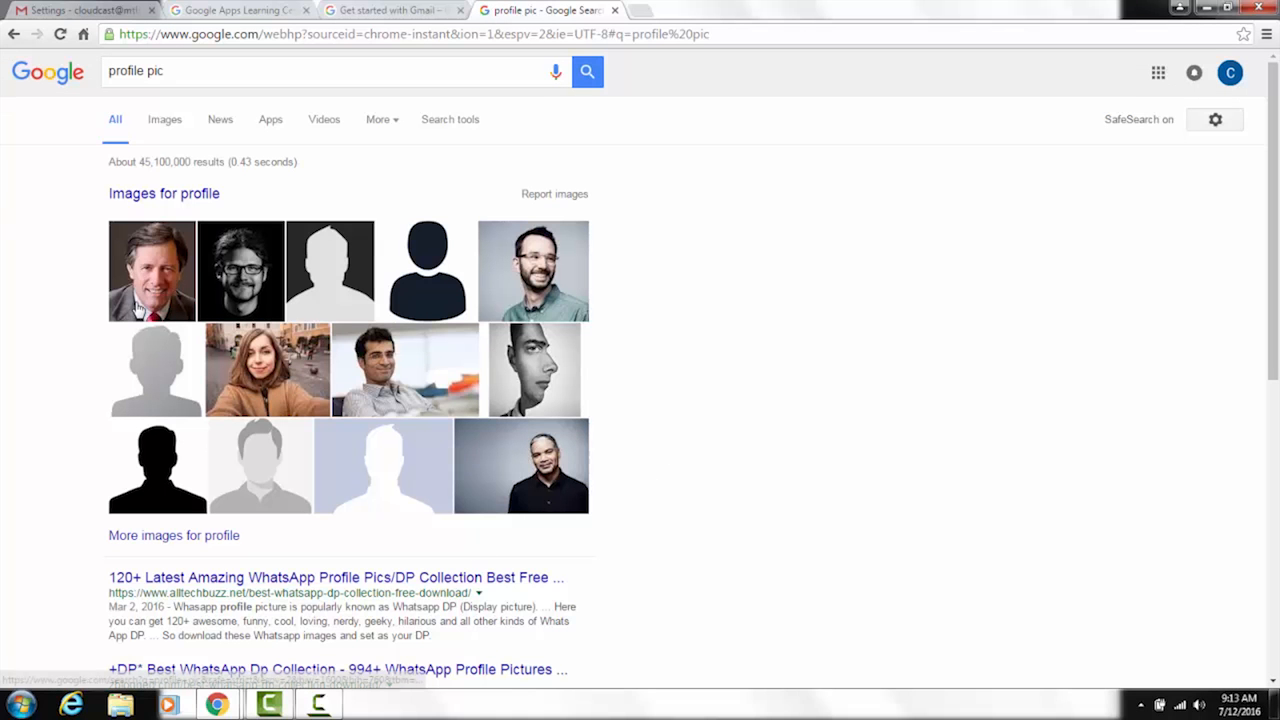
# Save the grey male silhouette with a collared shirt from the image results to the Desktop as the JPEG nobody_m.original.
pyautogui.click(241, 468)
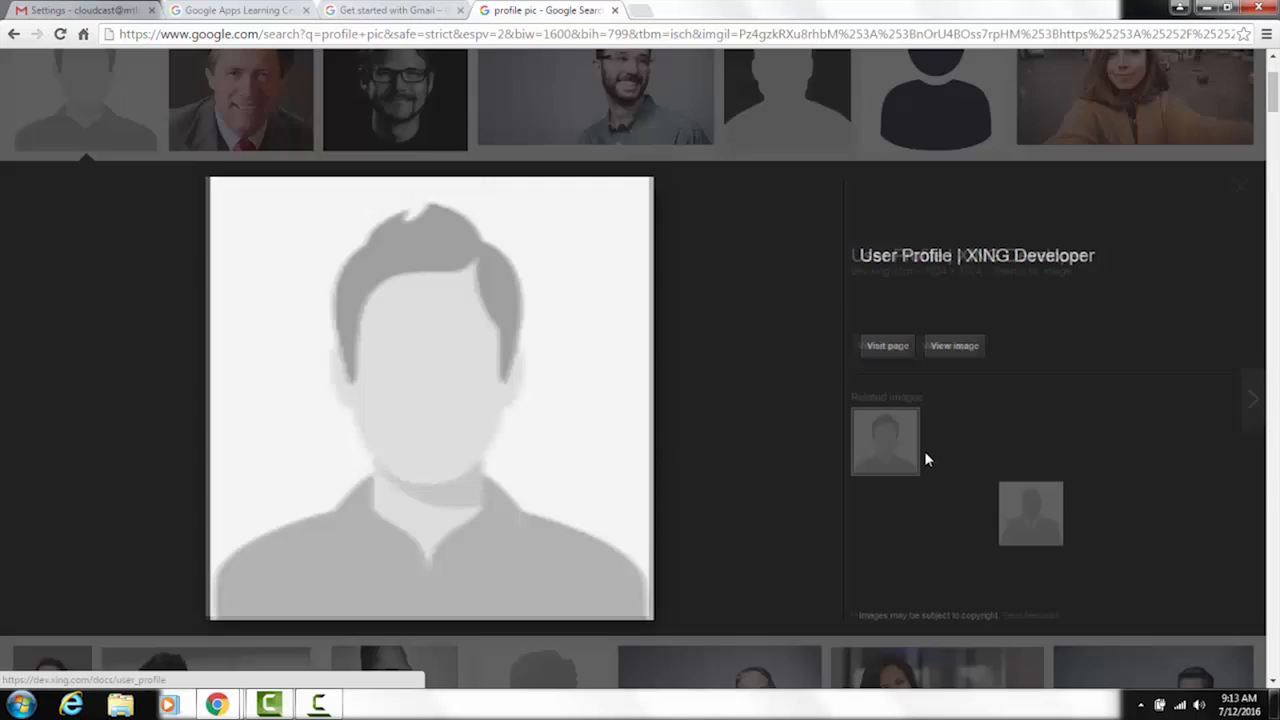
pyautogui.rightClick(409, 330)
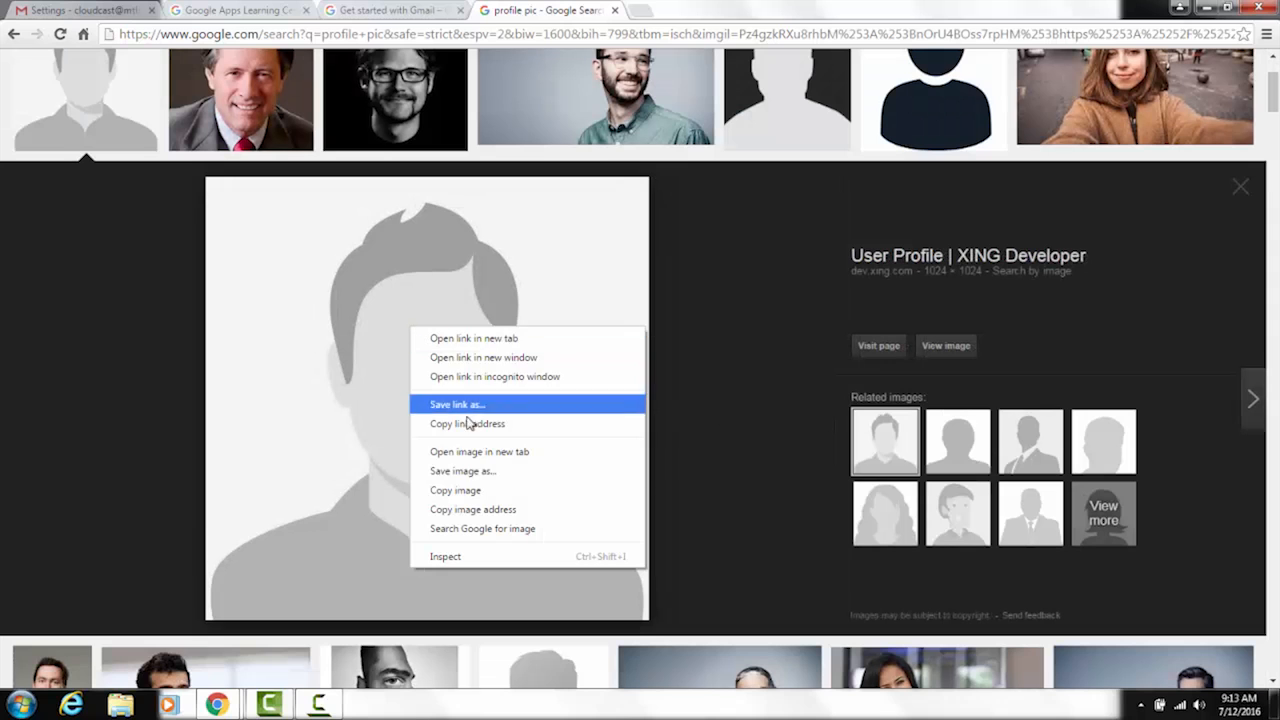
pyautogui.click(478, 471)
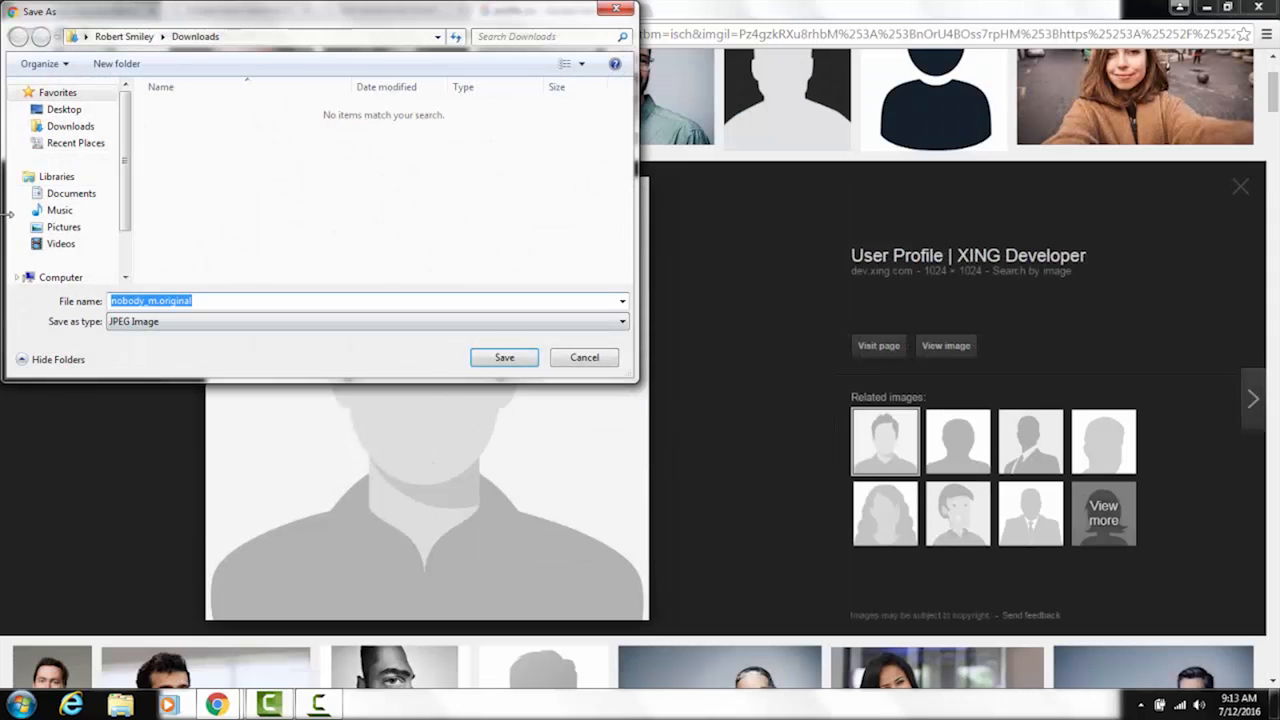
pyautogui.click(75, 111)
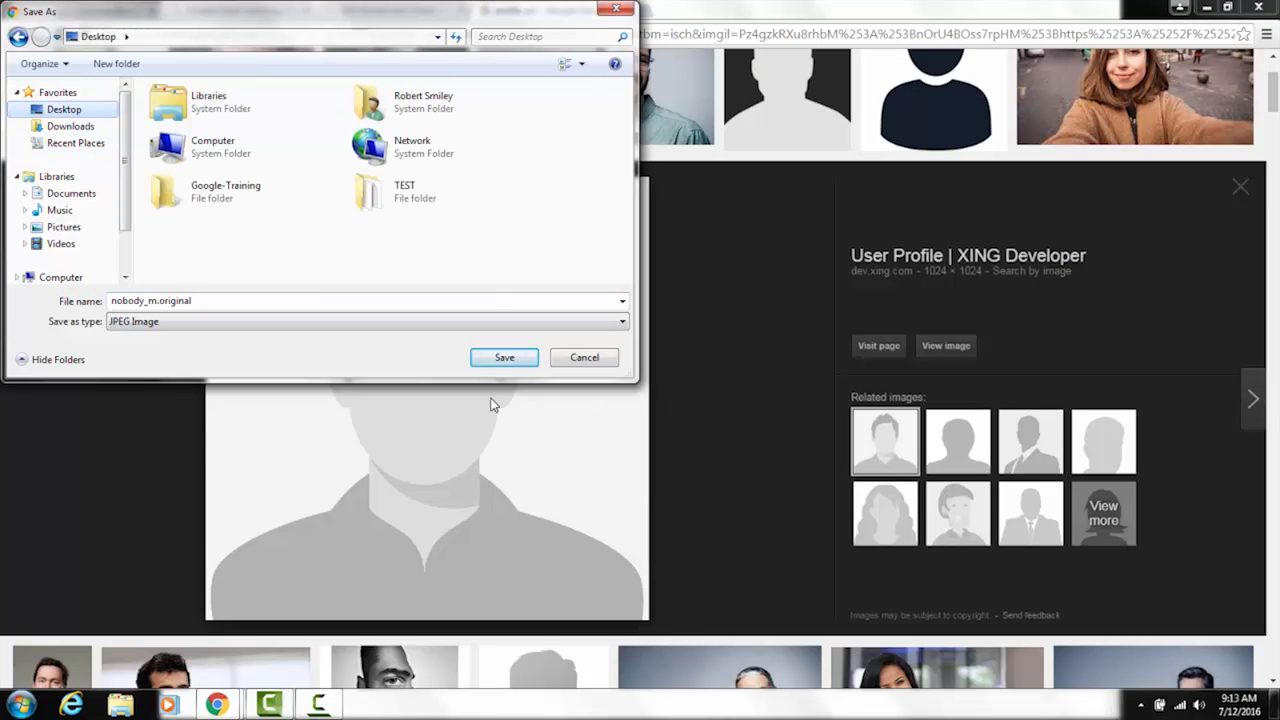
pyautogui.click(500, 358)
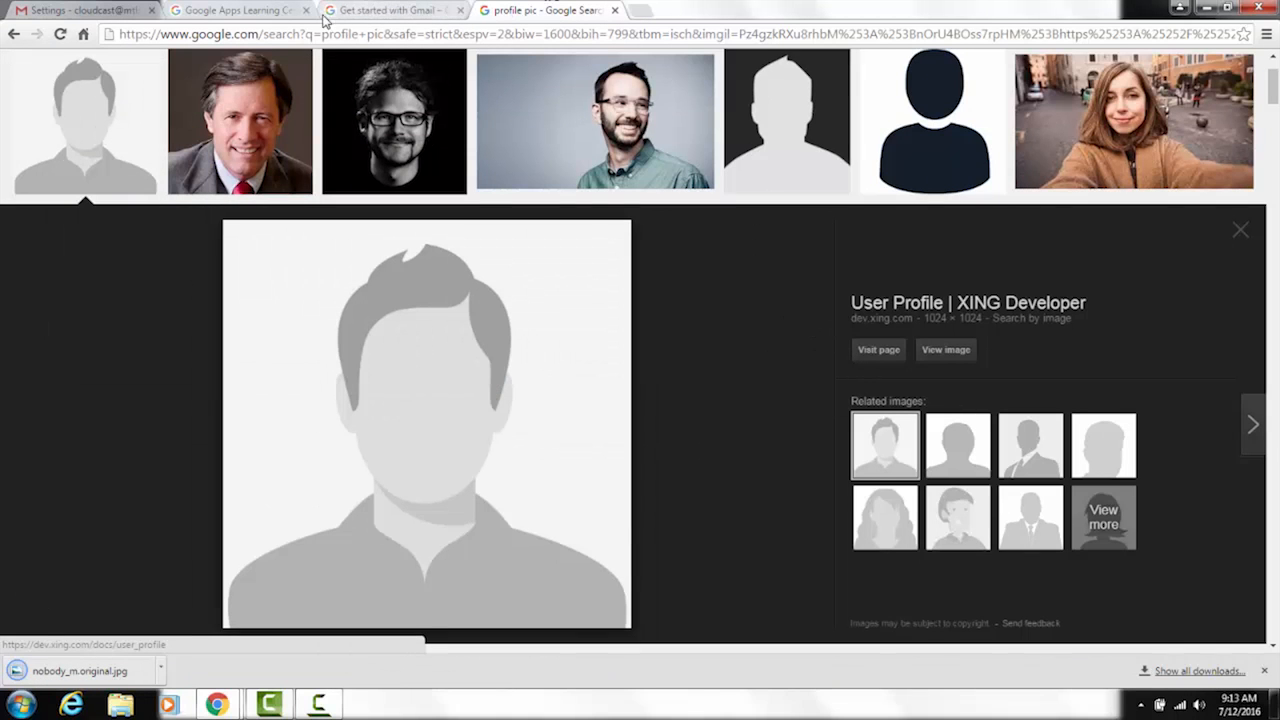
# Return to the Gmail settings and upload the saved silhouette image from the Desktop as the account picture.
pyautogui.click(70, 10)
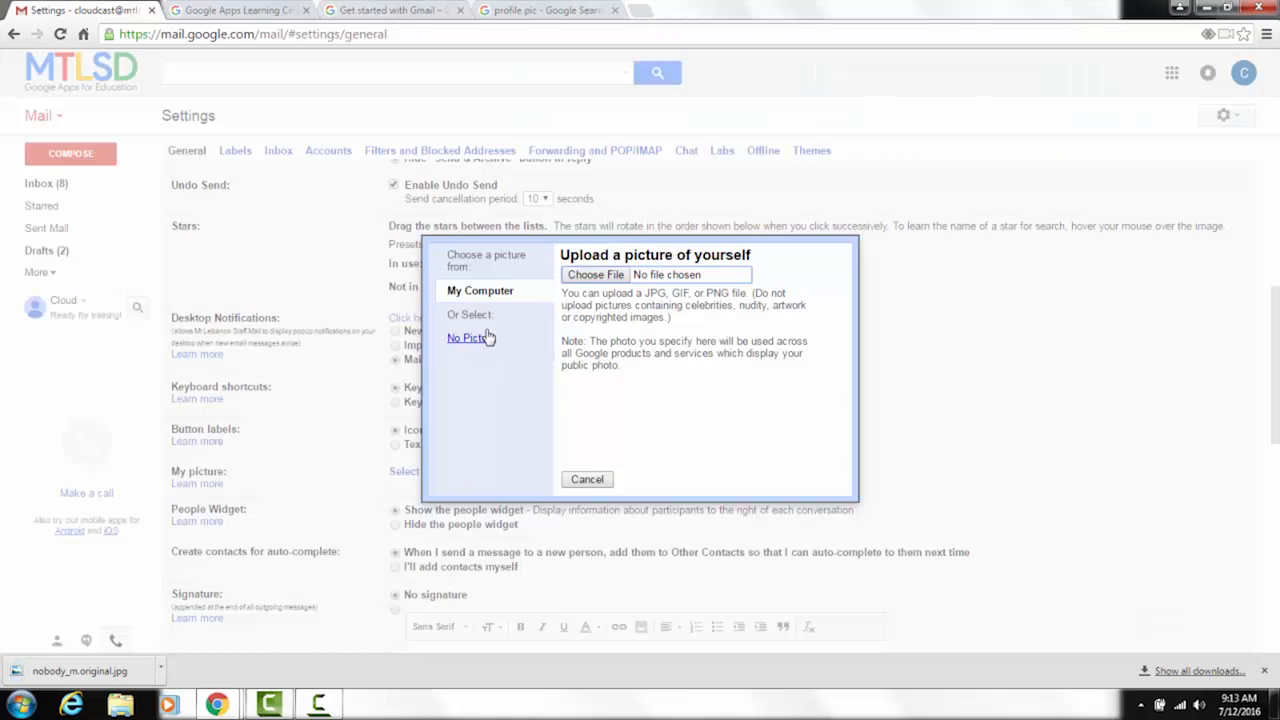
pyautogui.click(612, 277)
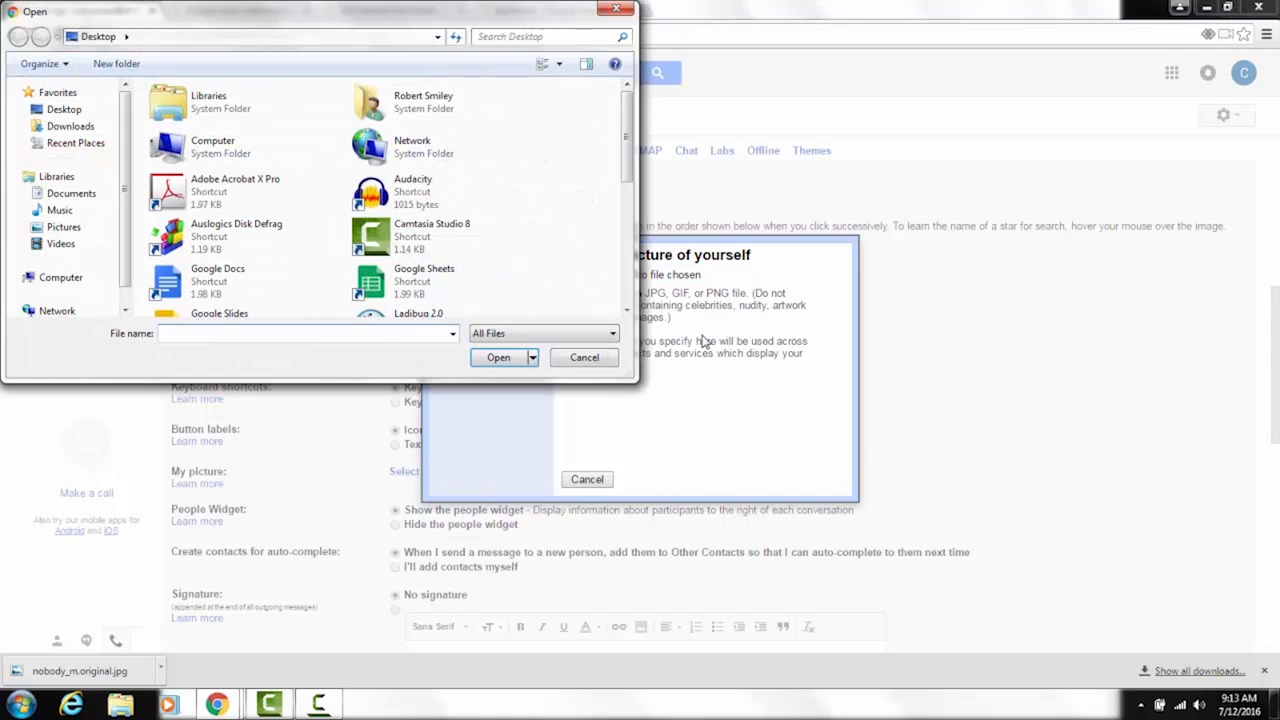
pyautogui.moveTo(635, 145); pyautogui.dragTo(640, 233)
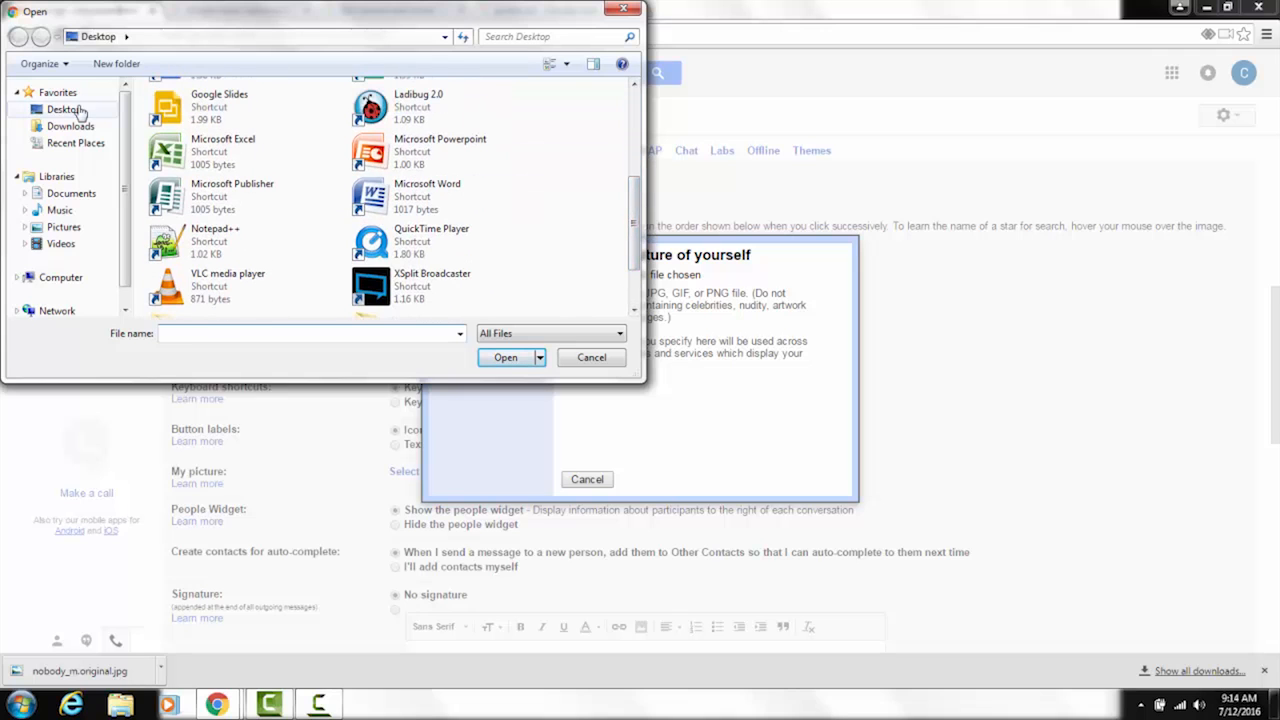
pyautogui.click(78, 110)
pyautogui.moveTo(634, 130); pyautogui.dragTo(631, 236)
pyautogui.doubleClick(400, 295)
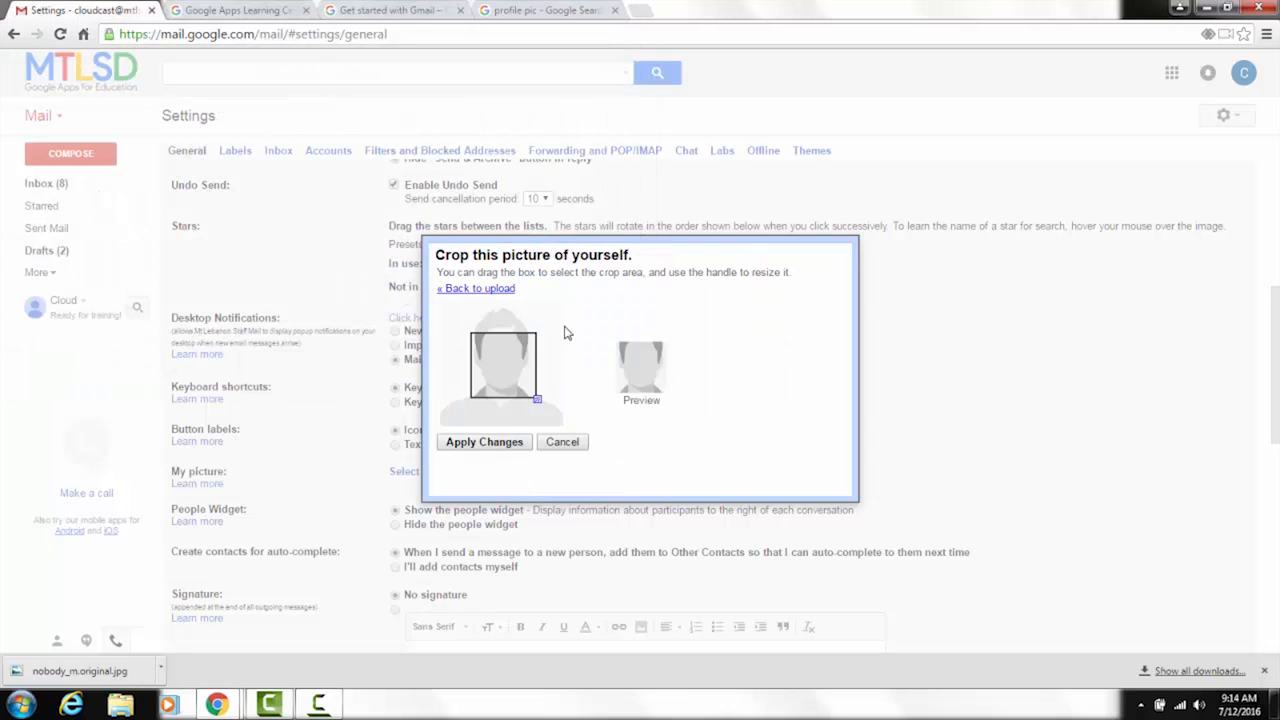
# Adjust the crop box on the uploaded silhouette to cover the head and collar, and apply it as the account picture.
pyautogui.moveTo(537, 397); pyautogui.dragTo(532, 368)
pyautogui.click(494, 443)
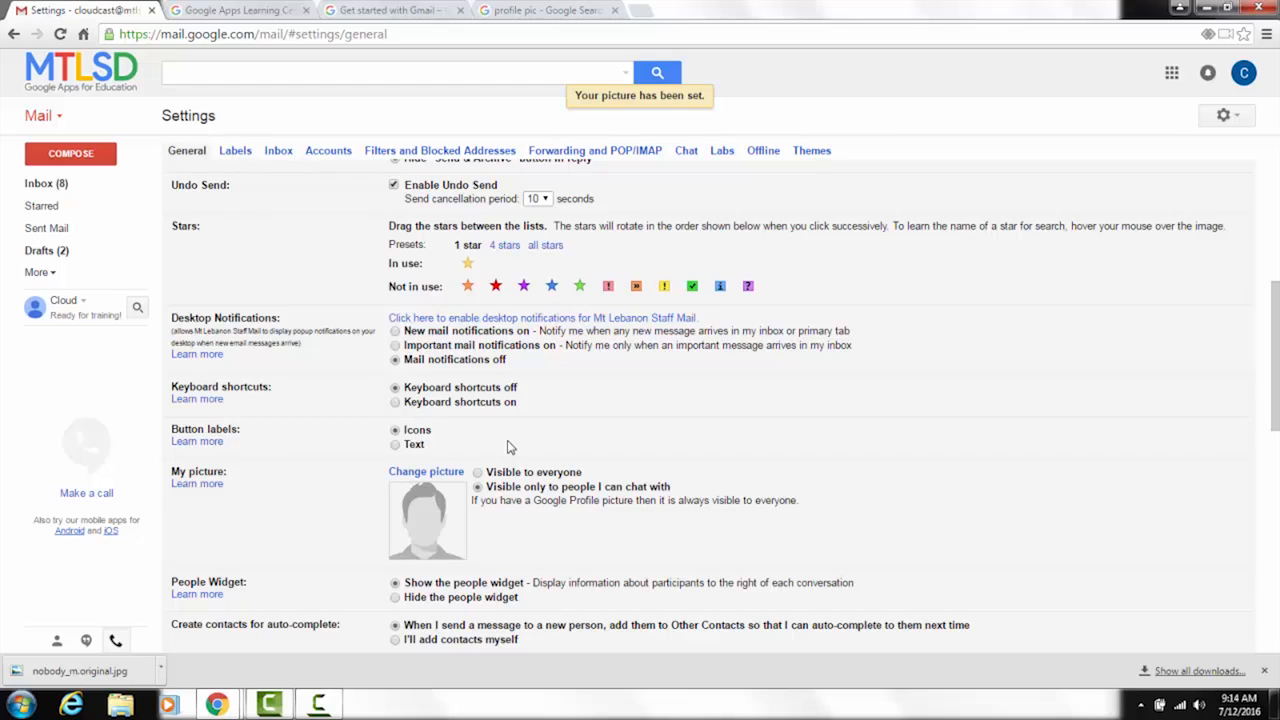
# Switch the Signature setting from No signature to the custom signature editor.
pyautogui.scroll(-1, 629, 437)
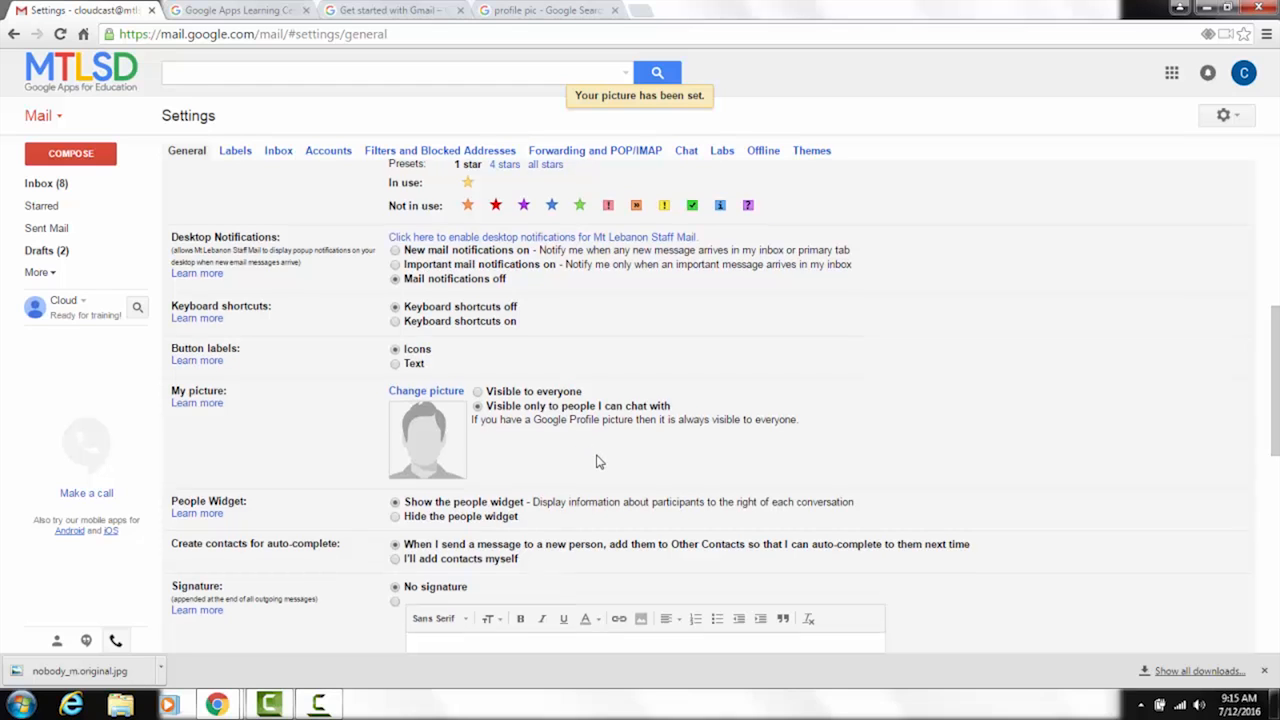
pyautogui.scroll(-1, 597, 460)
pyautogui.scroll(-1, 598, 462)
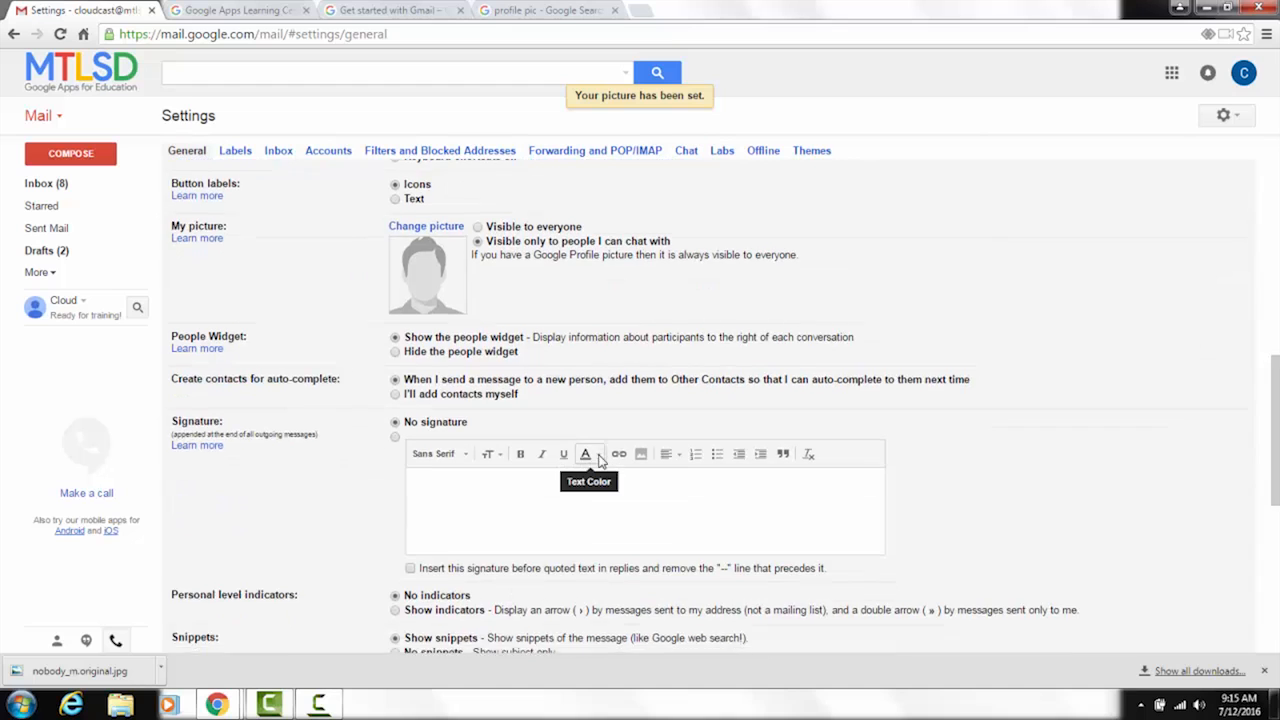
pyautogui.scroll(-1, 586, 455)
pyautogui.click(509, 435)
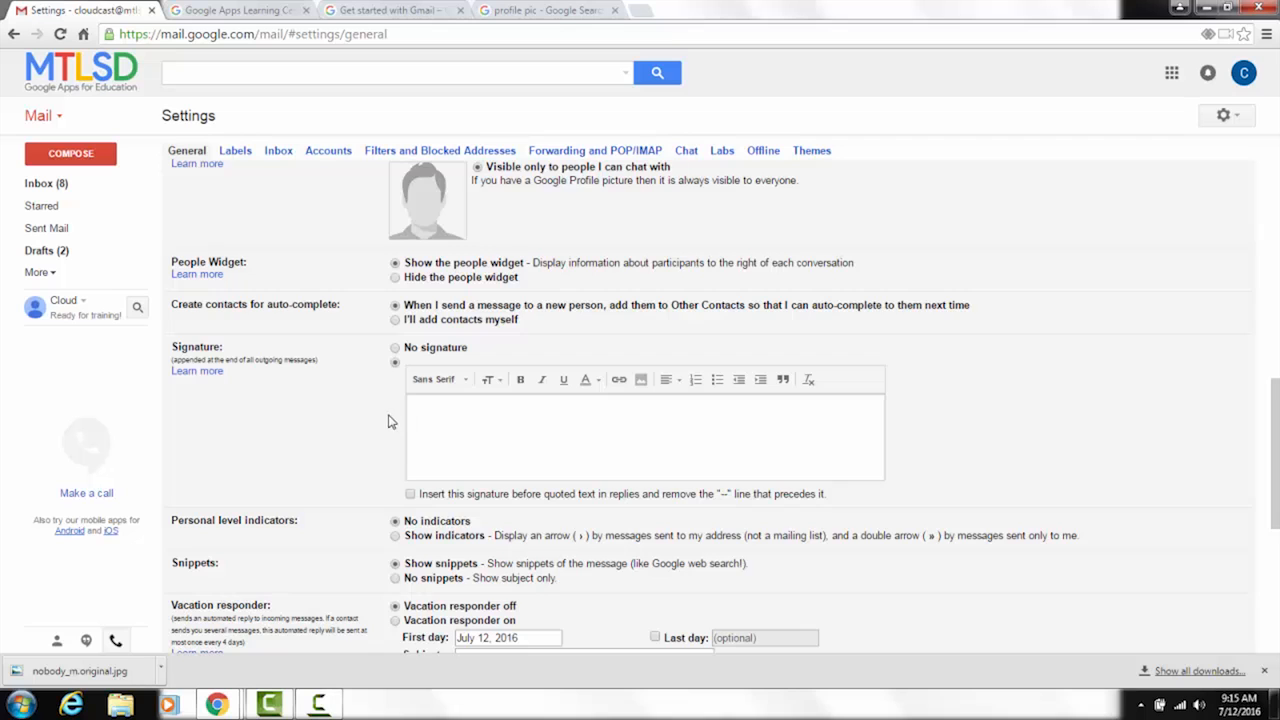
# Review the personal level indicators, snippets and vacation responder settings, and save the general settings changes.
pyautogui.scroll(-1, 460, 434)
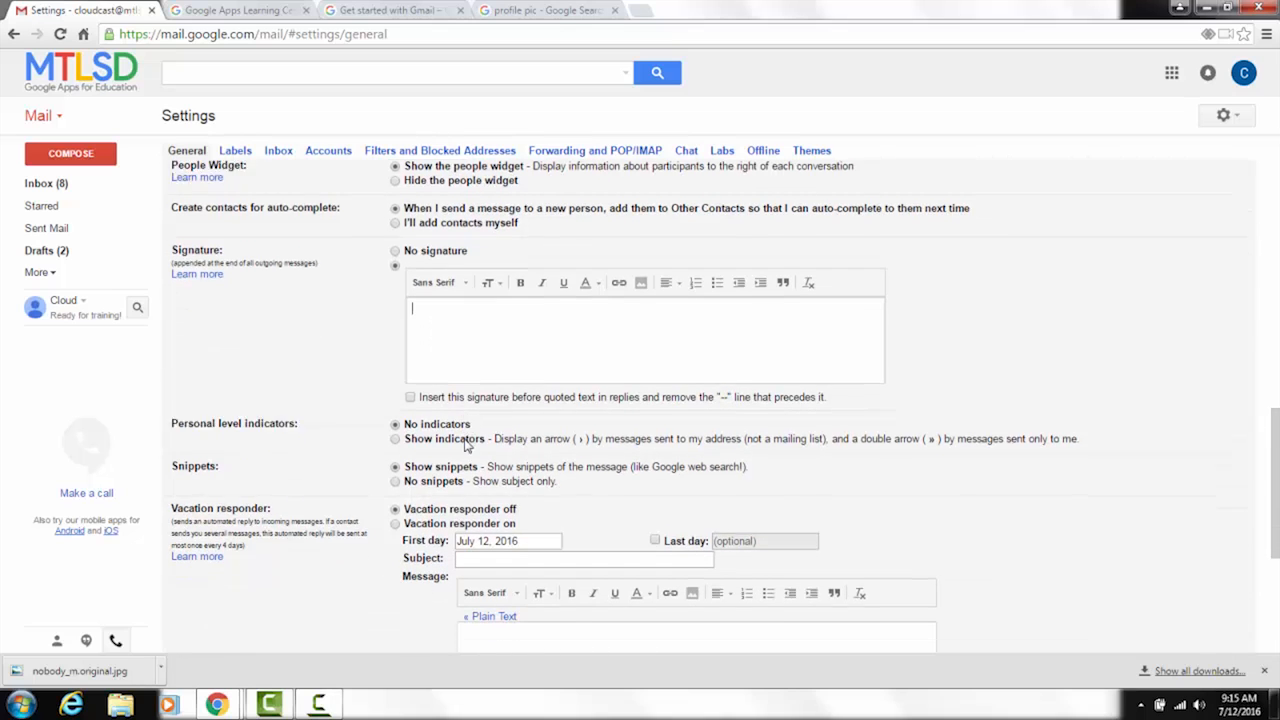
pyautogui.scroll(-1, 466, 443)
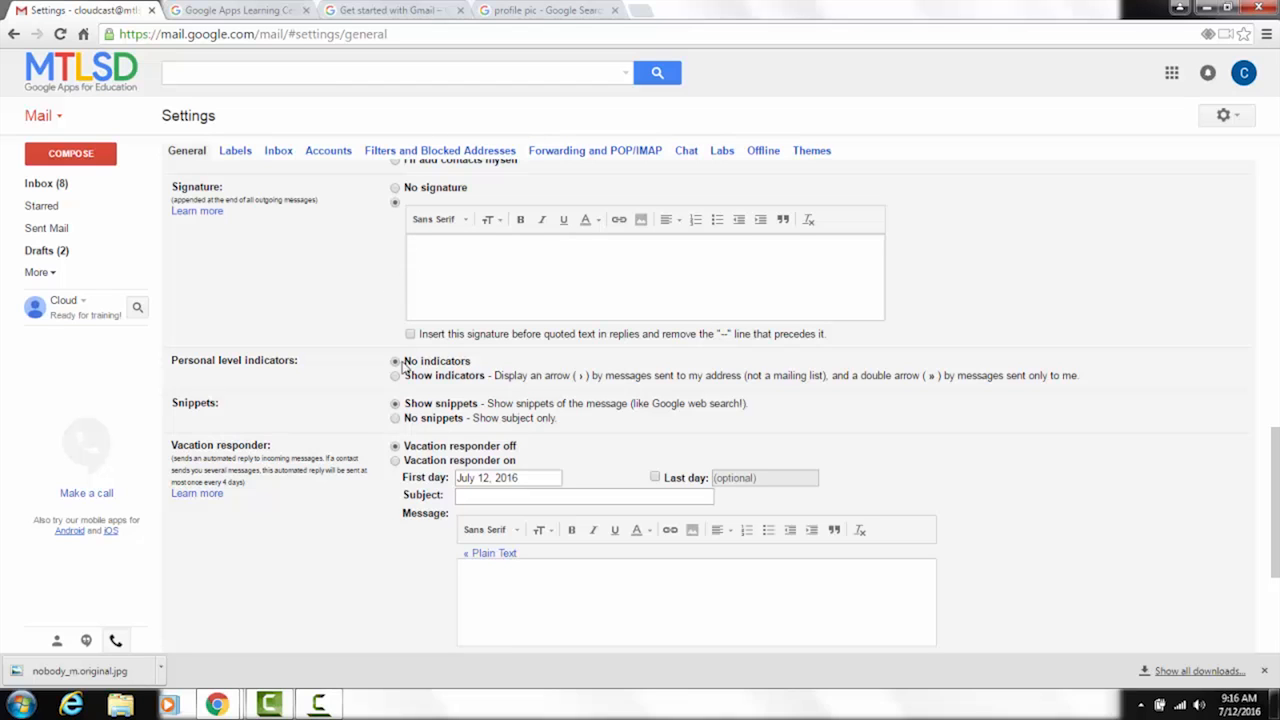
pyautogui.scroll(-2, 360, 410)
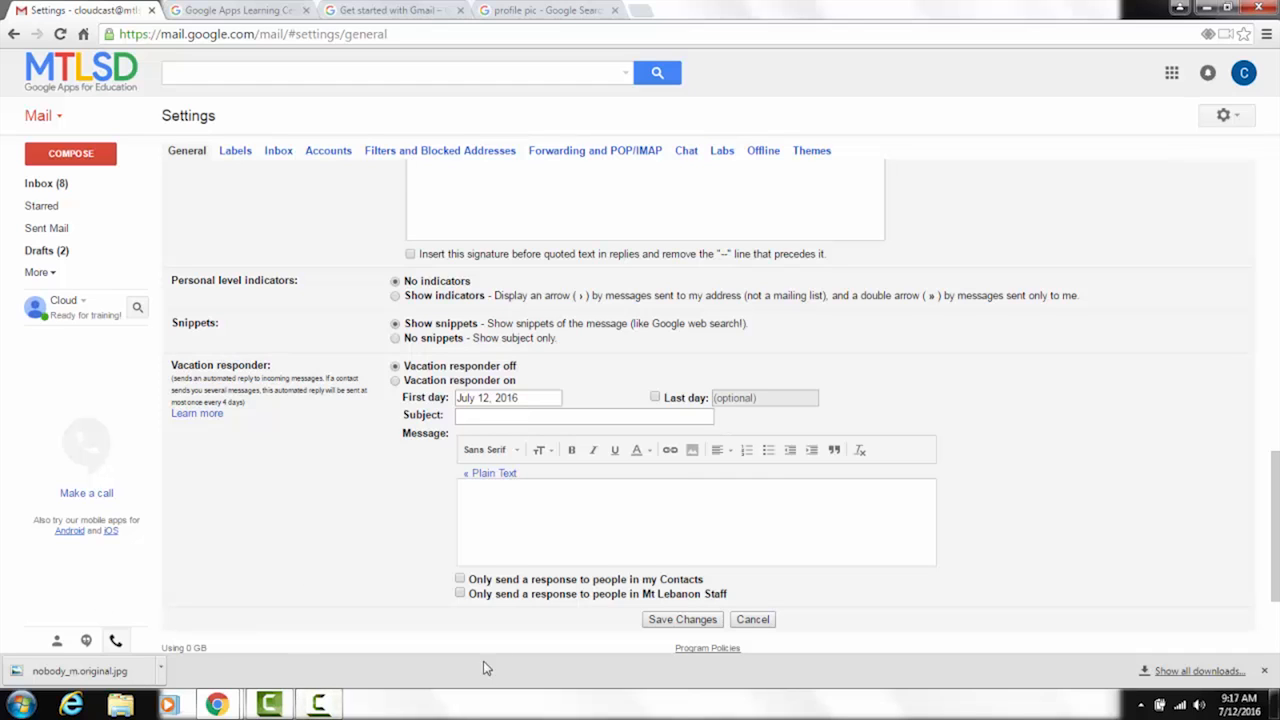
pyautogui.click(688, 622)
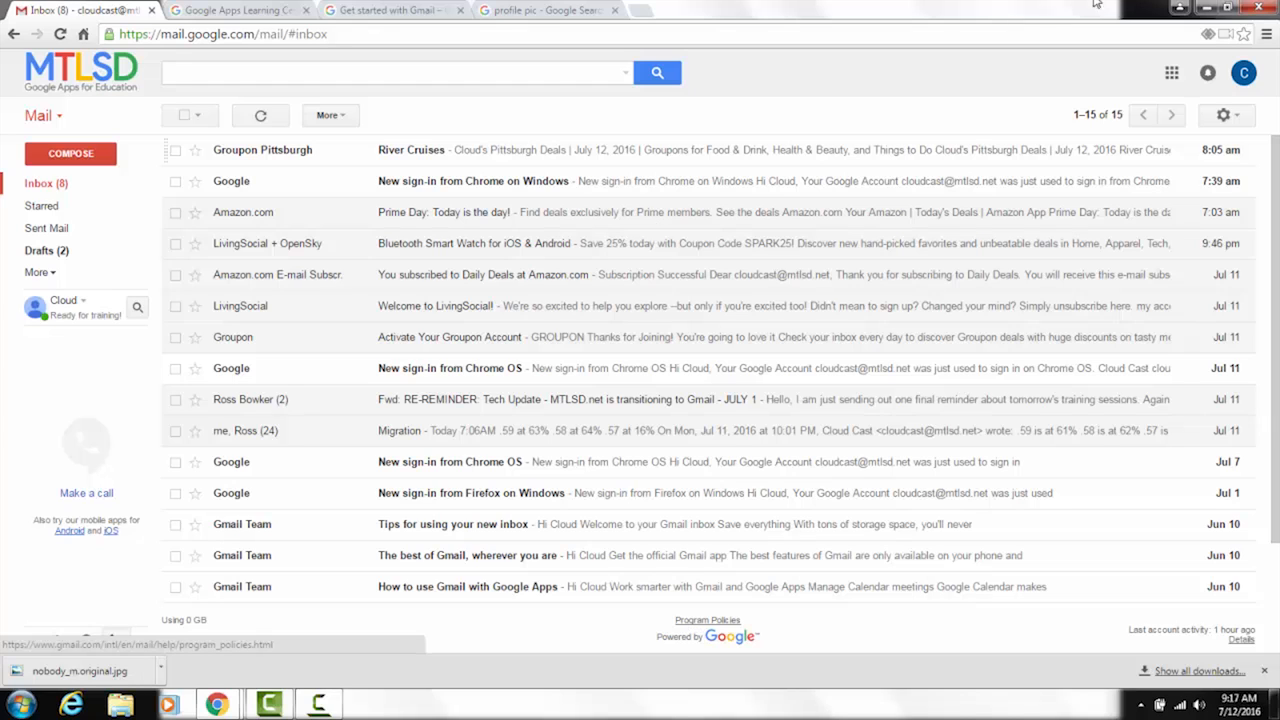
# Reopen the mail settings, go to the Labs features and enable Canned Responses.
pyautogui.click(1230, 116)
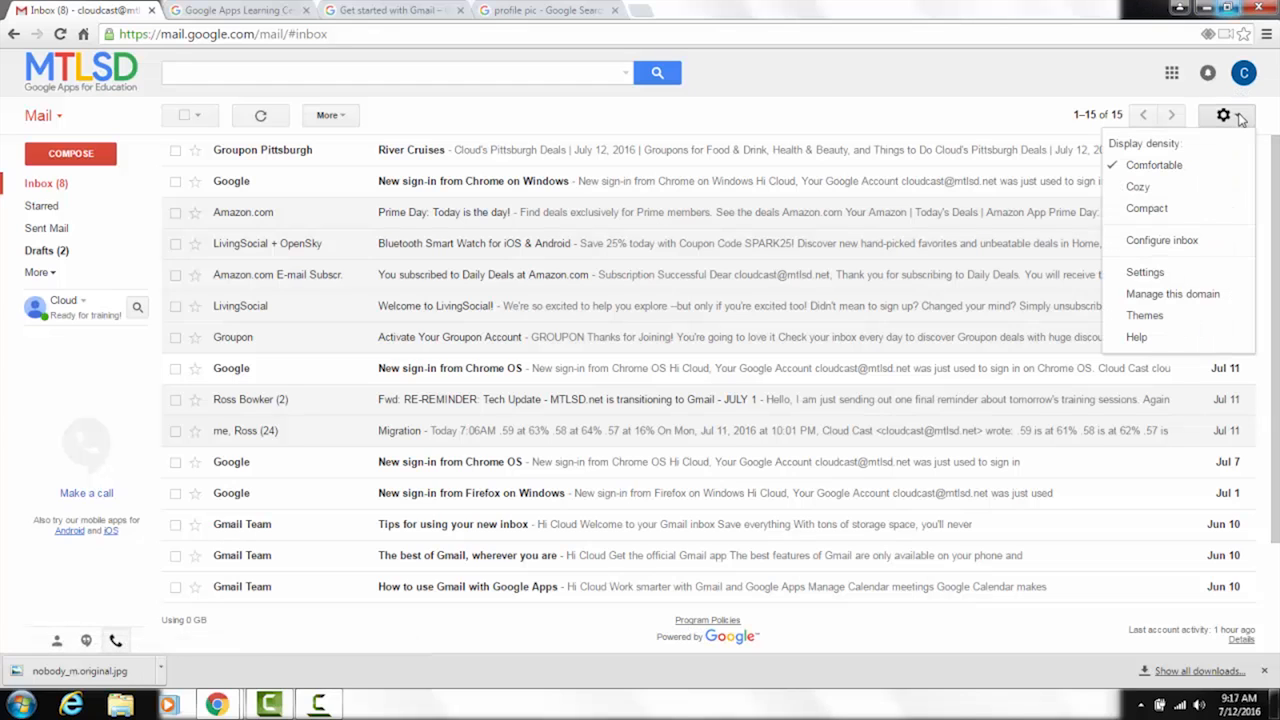
pyautogui.click(1145, 273)
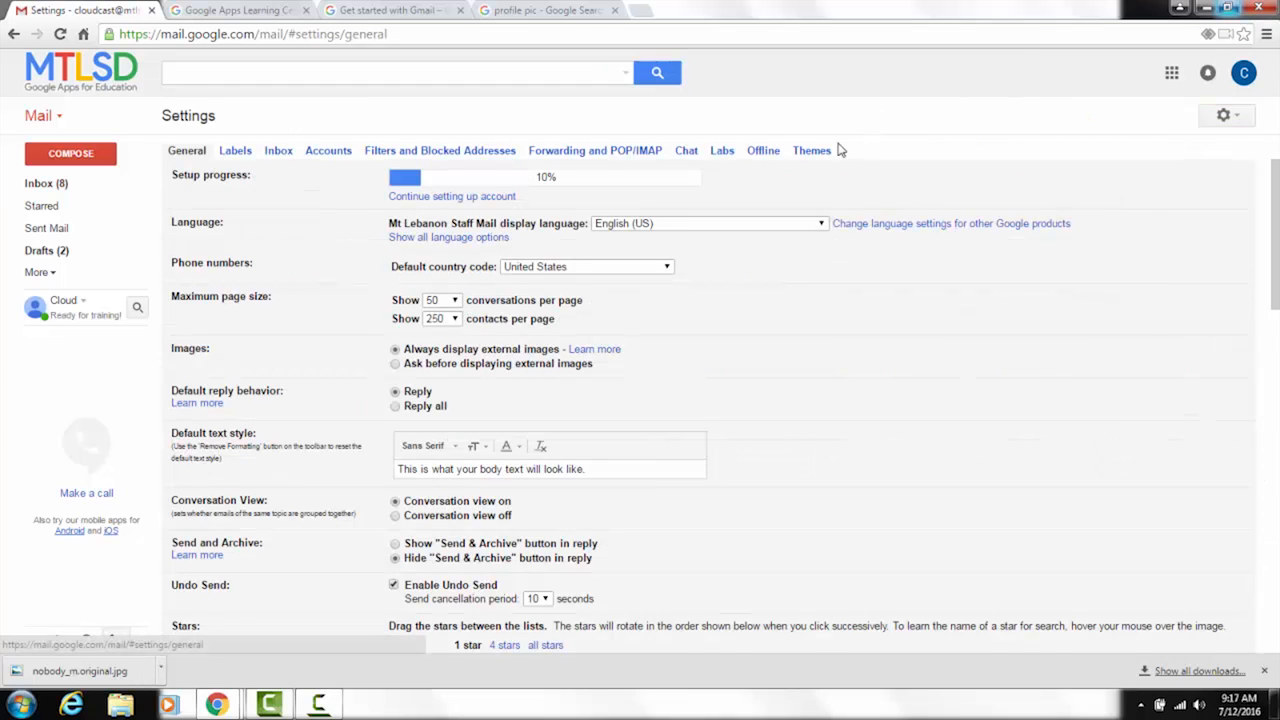
pyautogui.click(722, 151)
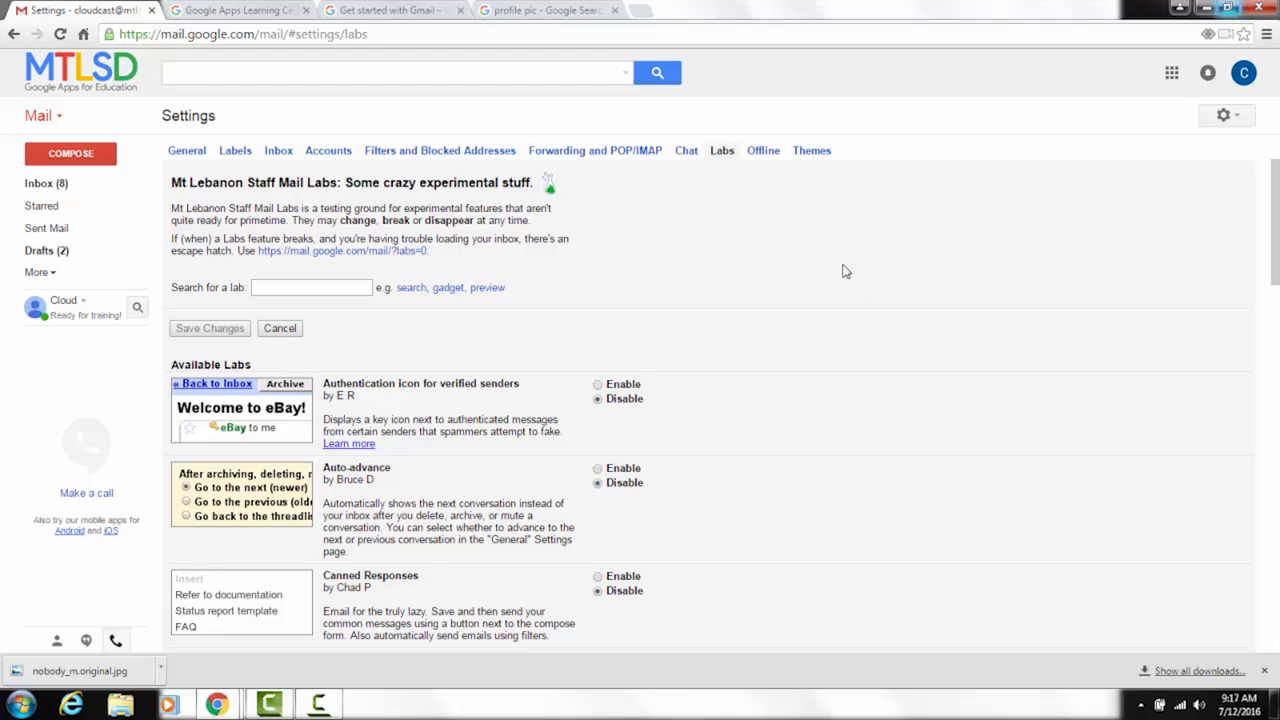
pyautogui.scroll(-1, 657, 361)
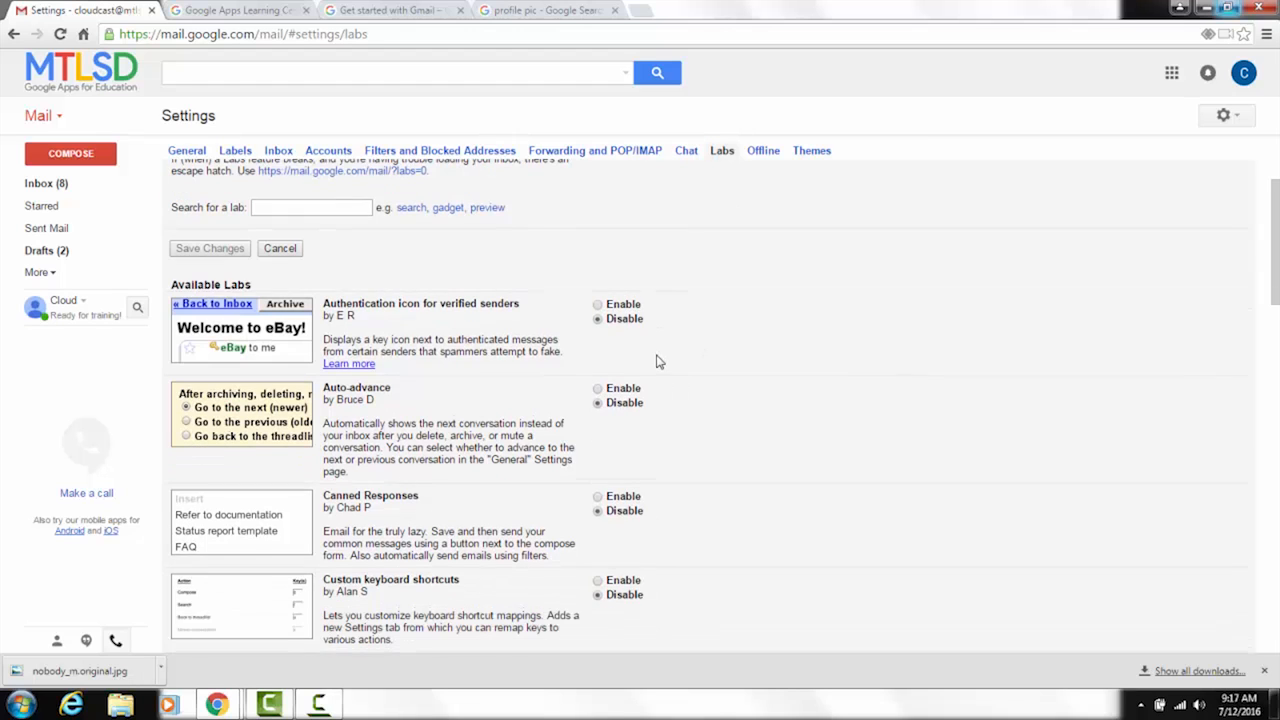
pyautogui.click(600, 498)
# Enable the Google Calendar gadget and Google Voice player in mail labs.
pyautogui.scroll(-1, 655, 516)
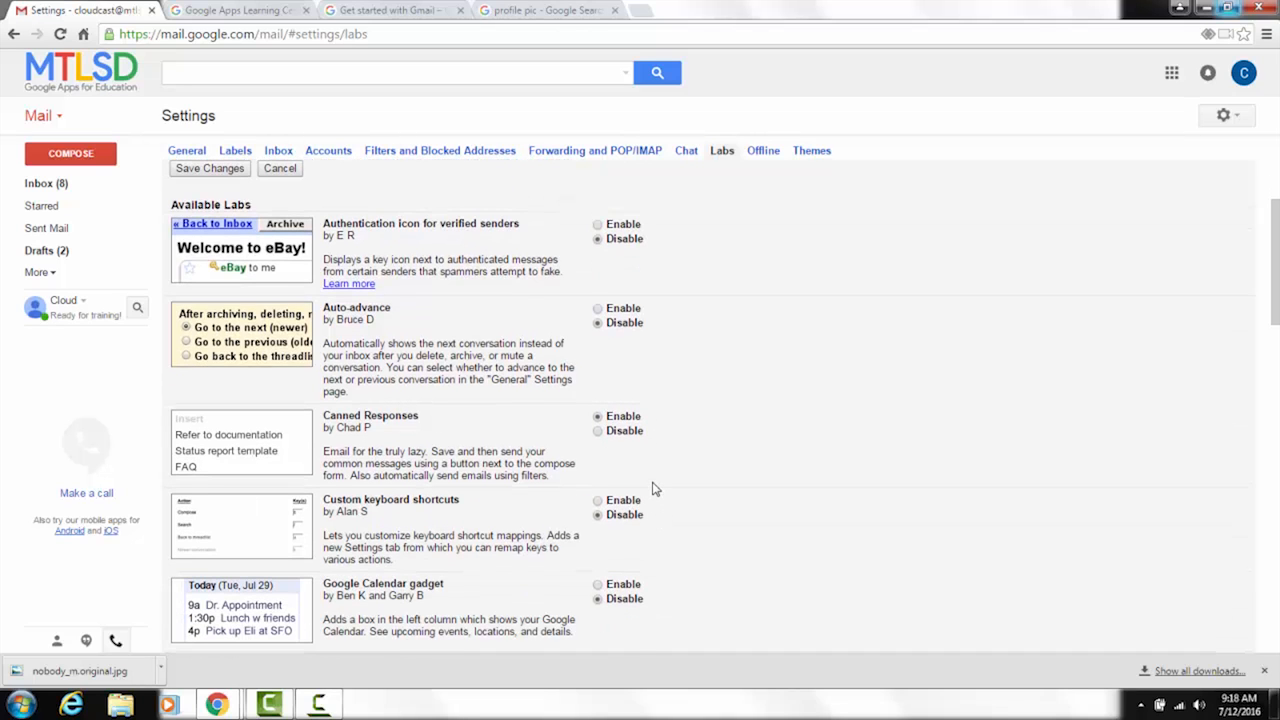
pyautogui.scroll(-1, 655, 489)
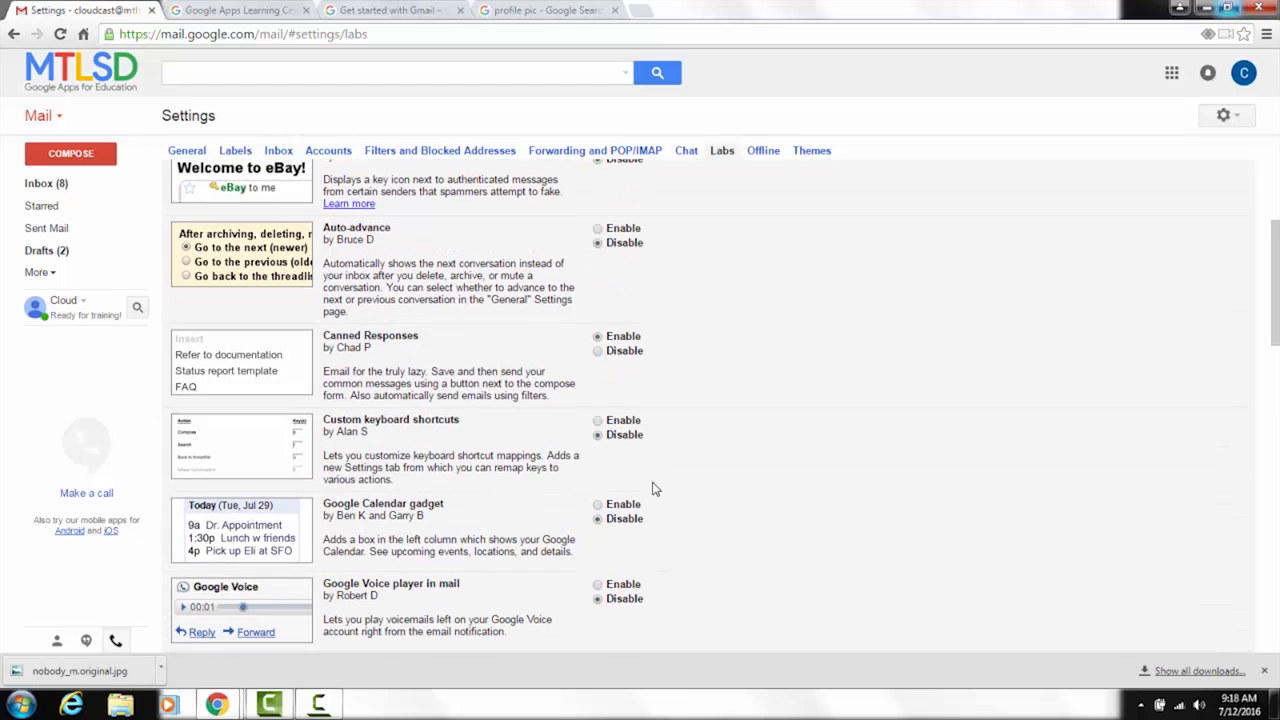
pyautogui.scroll(-1, 652, 489)
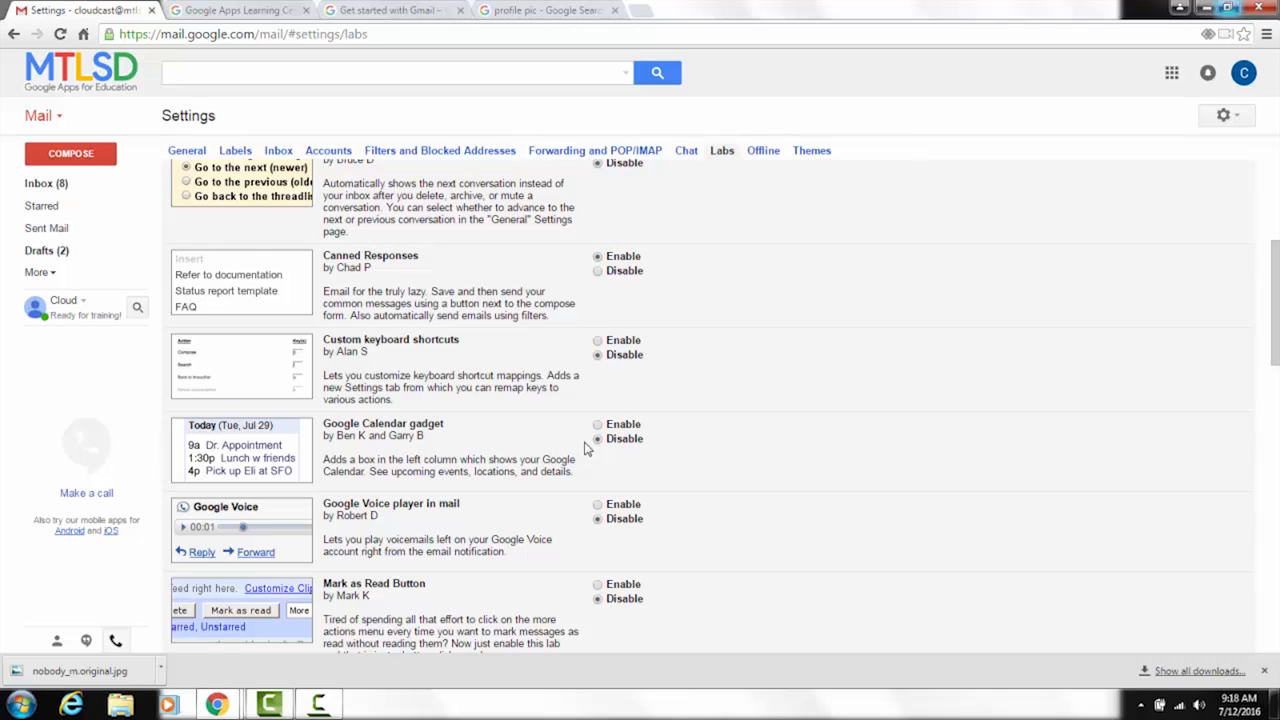
pyautogui.click(599, 425)
pyautogui.click(597, 505)
# Enable the Picasa previews in mail and Pictures in chat labs.
pyautogui.scroll(-1, 731, 487)
pyautogui.scroll(-5, 731, 487)
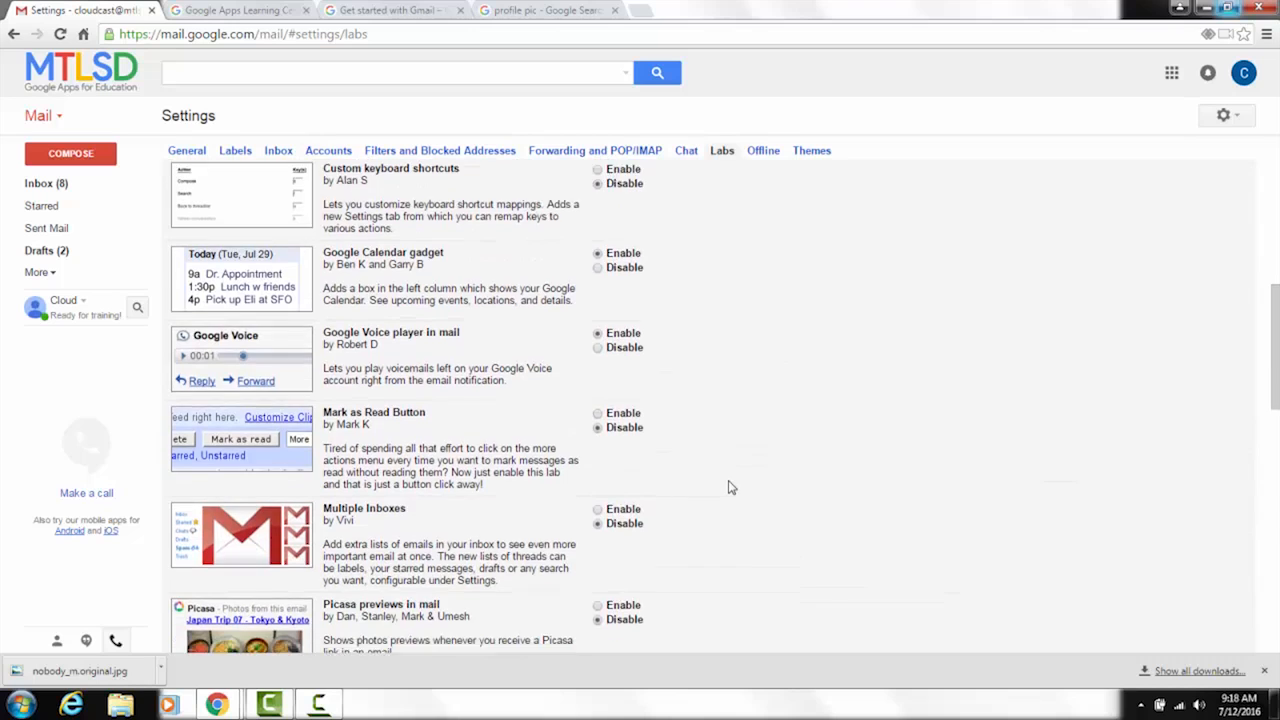
pyautogui.scroll(-2, 700, 468)
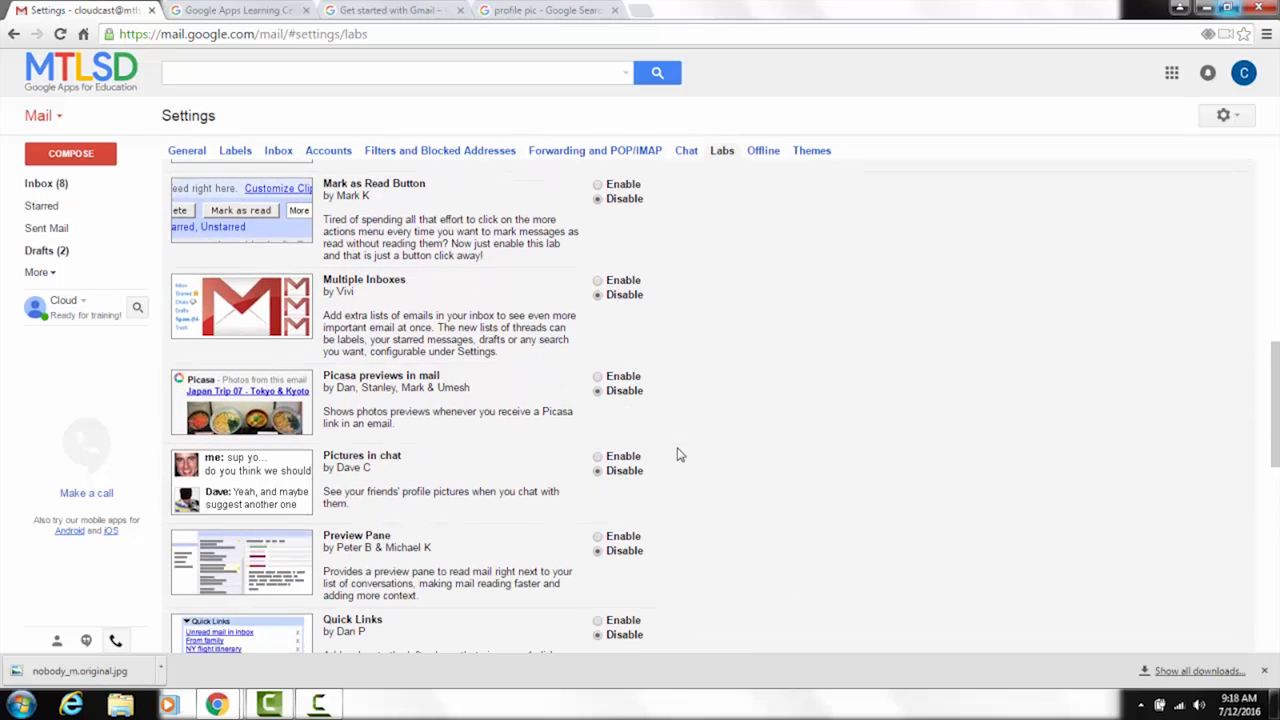
pyautogui.click(598, 377)
pyautogui.click(598, 457)
# Enable the Quick Links and Right-side chat labs.
pyautogui.scroll(-1, 752, 378)
pyautogui.scroll(-2, 740, 376)
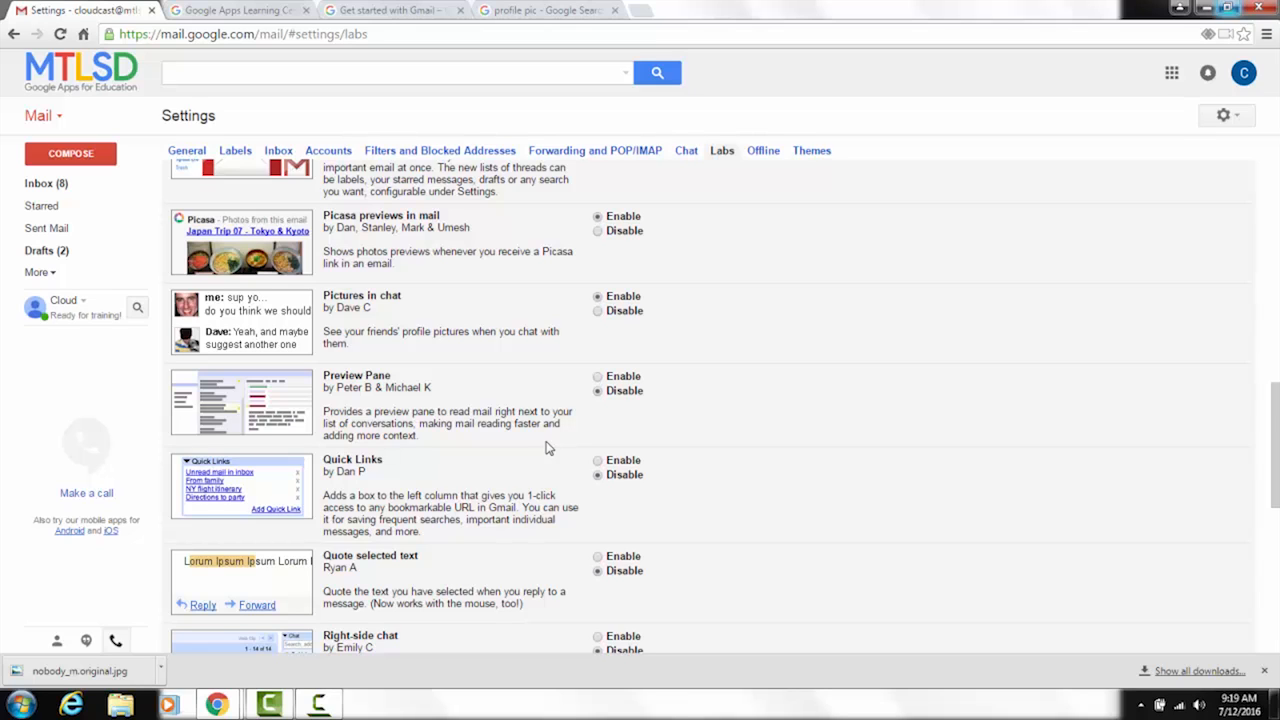
pyautogui.click(597, 461)
pyautogui.scroll(-2, 700, 503)
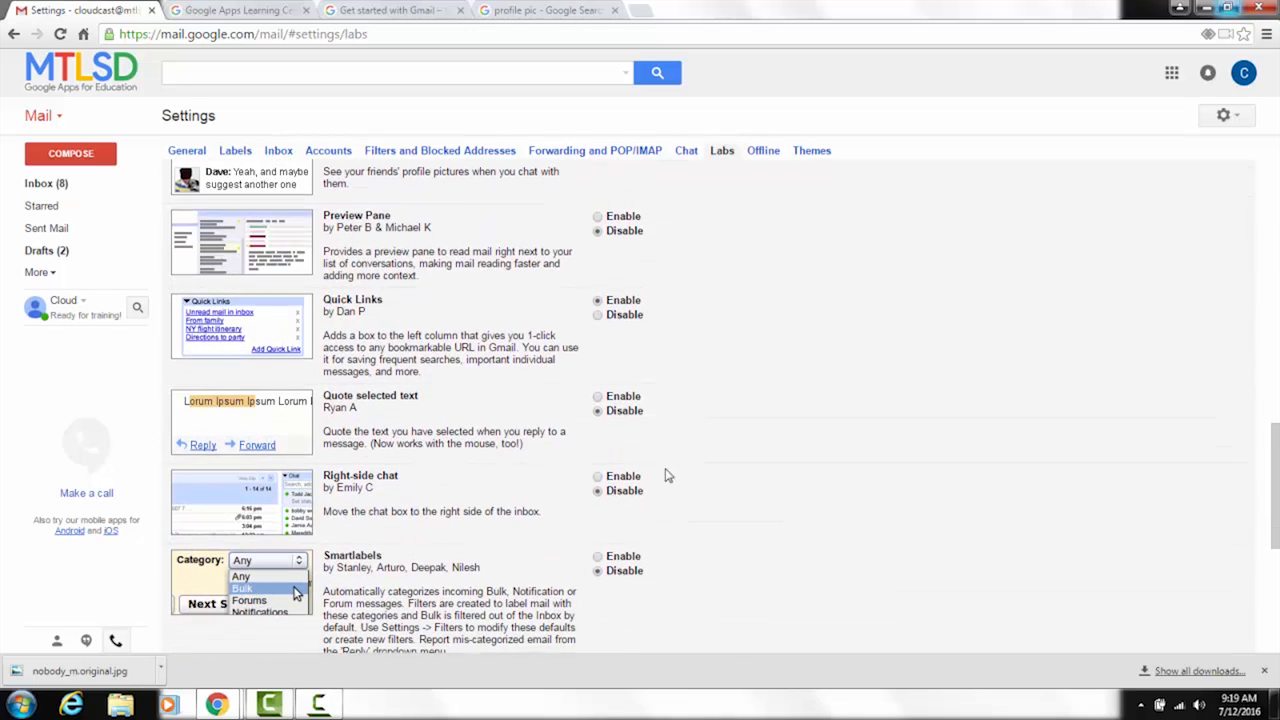
pyautogui.click(599, 477)
# Review the remaining labs at the end of the list and save the Labs changes.
pyautogui.scroll(-1, 640, 515)
pyautogui.scroll(-4, 640, 515)
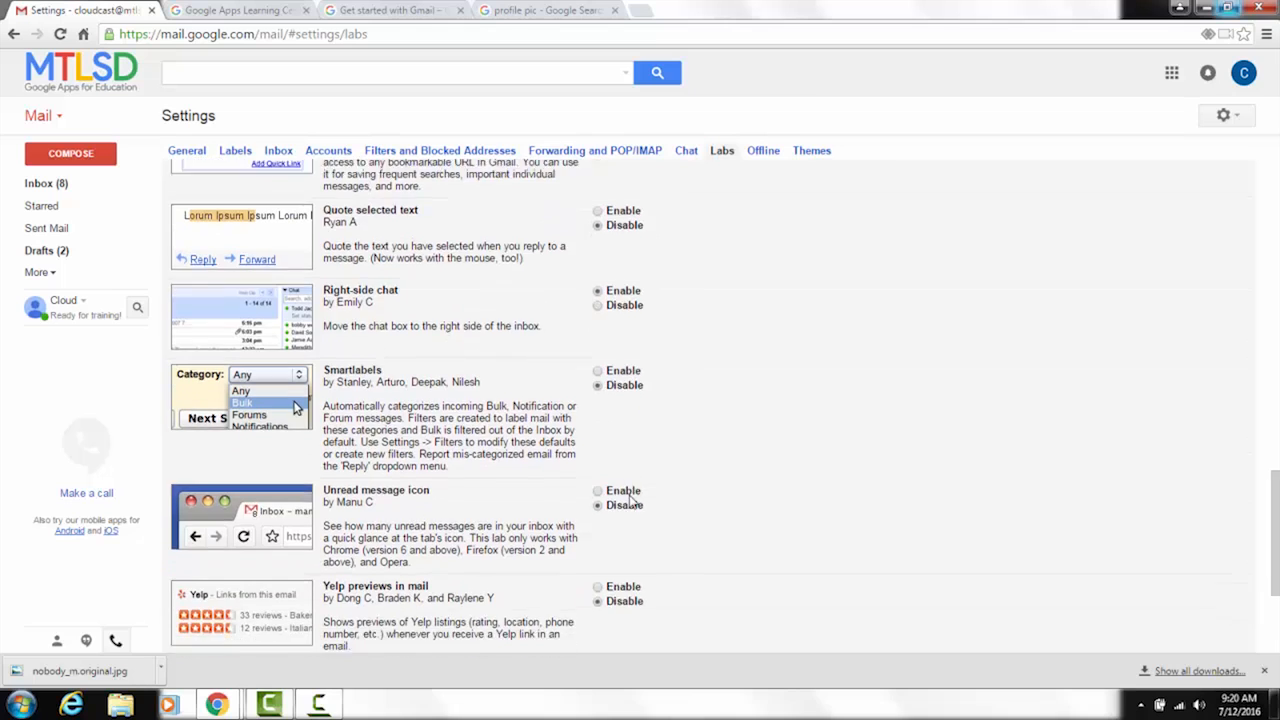
pyautogui.click(230, 456)
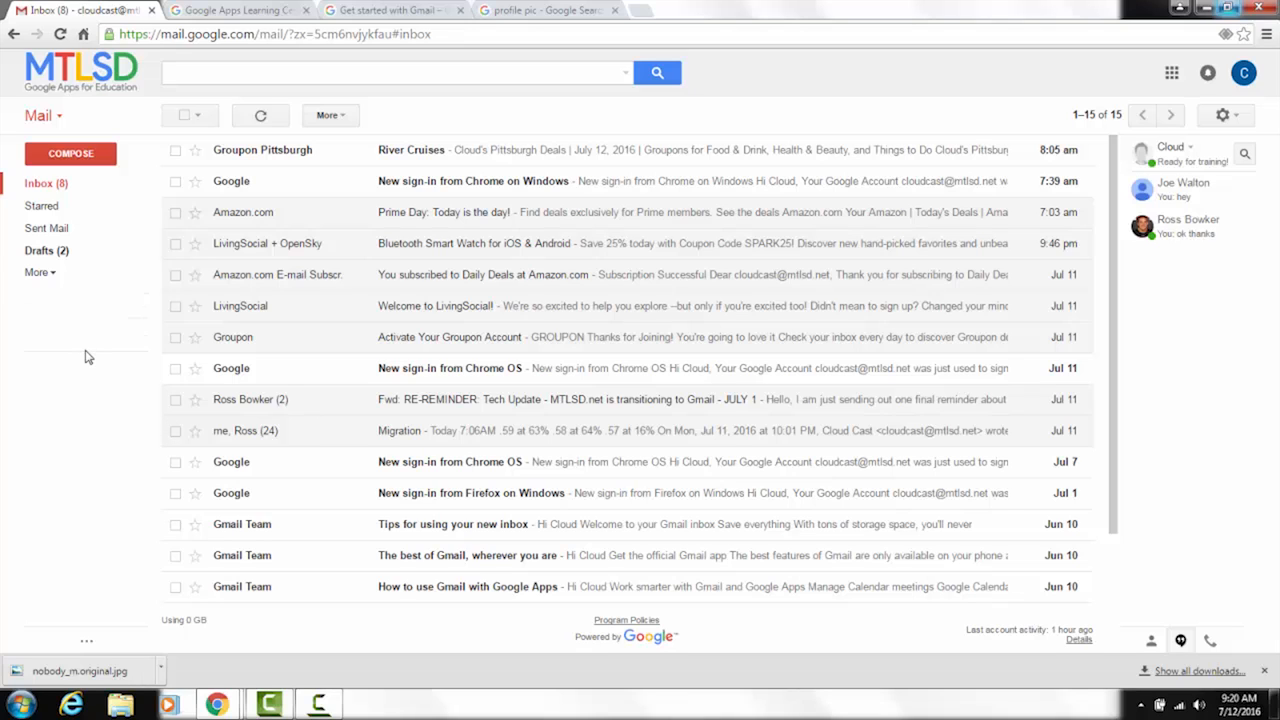
# Look through the Compose and send section of the Get started with Gmail guide, down to Compose a new email.
pyautogui.click(378, 10)
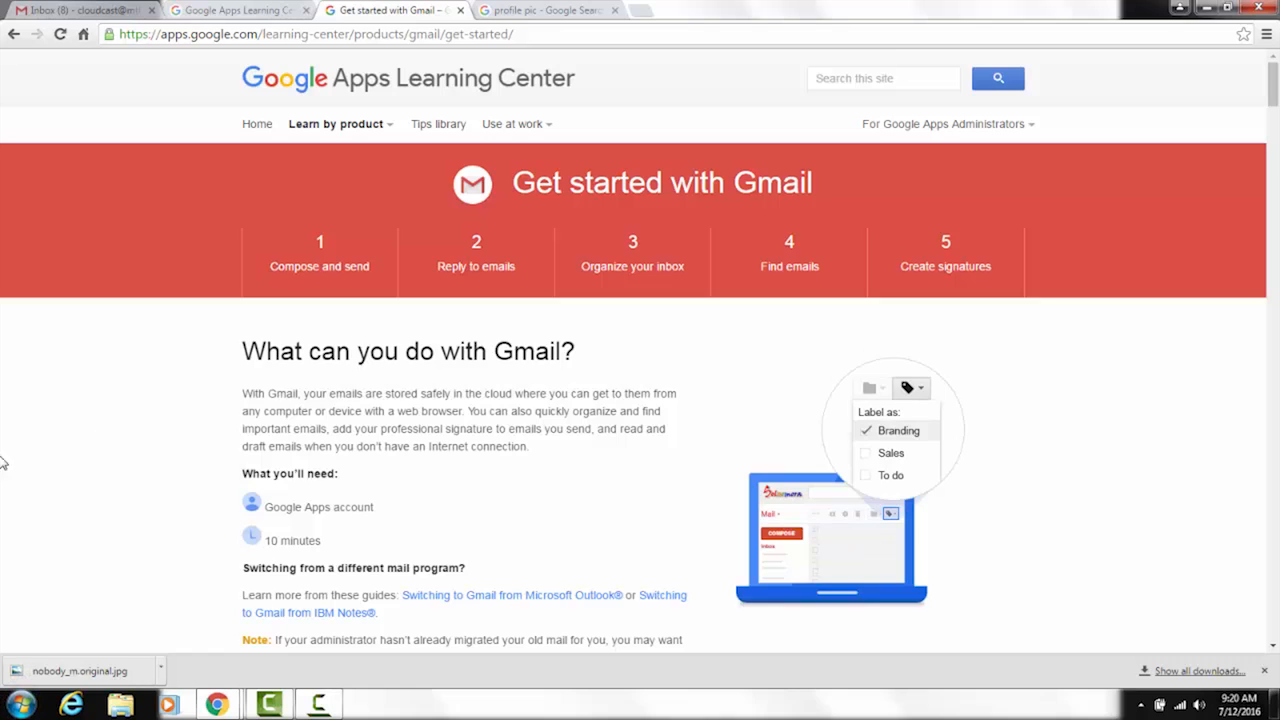
pyautogui.scroll(-3, 147, 468)
pyautogui.scroll(-2, 147, 468)
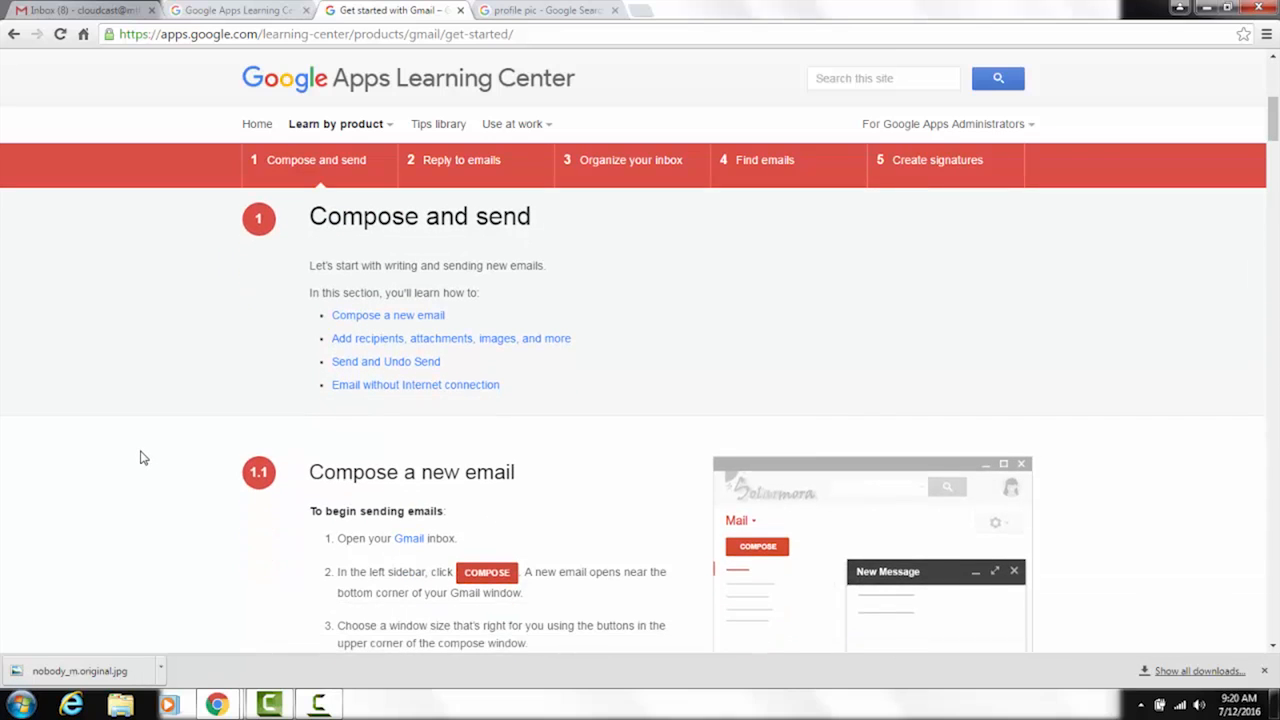
pyautogui.scroll(-3, 140, 457)
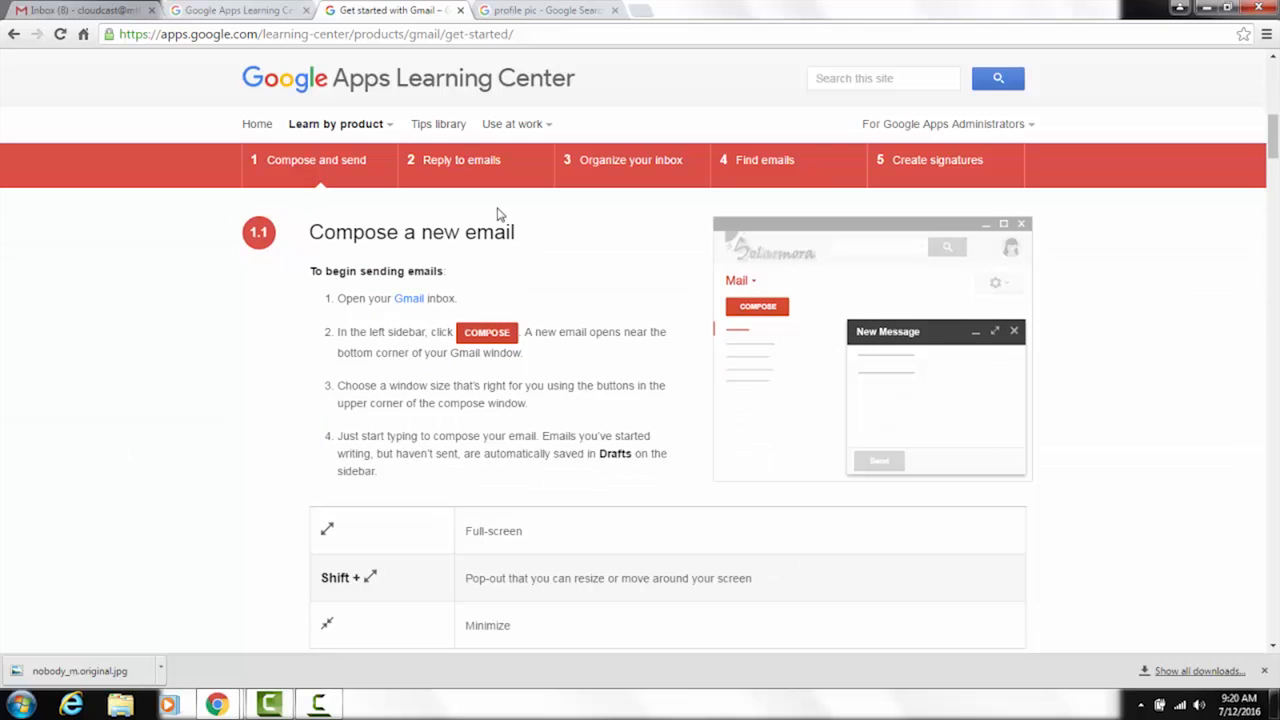
# Return to the Gmail inbox, start a new message and address it to the first suggested contact matching "ro".
pyautogui.click(63, 9)
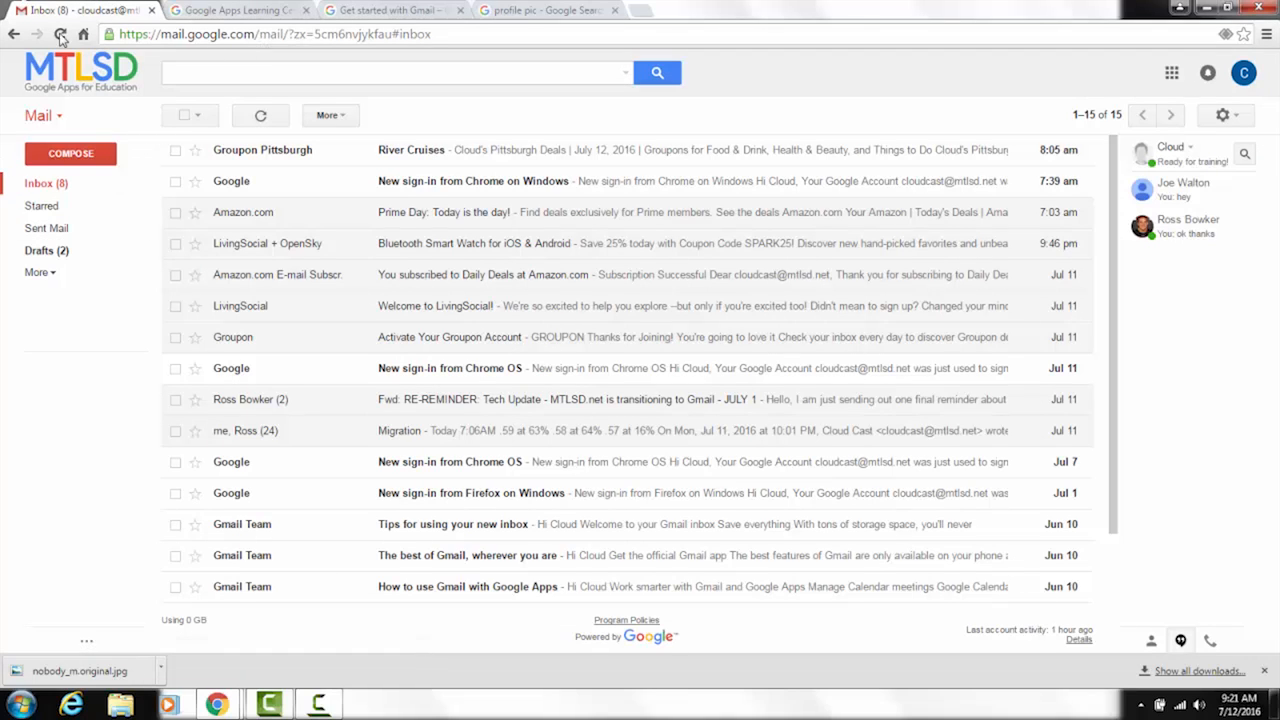
pyautogui.click(40, 158)
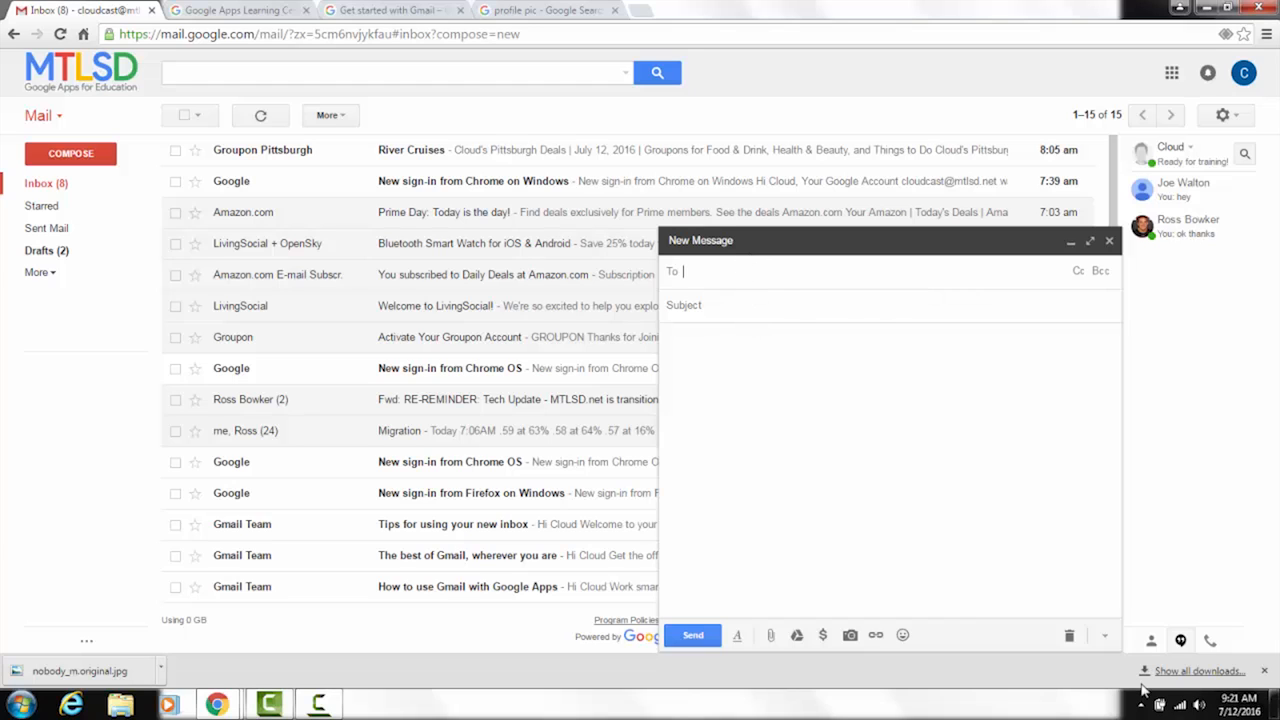
pyautogui.write('ro')
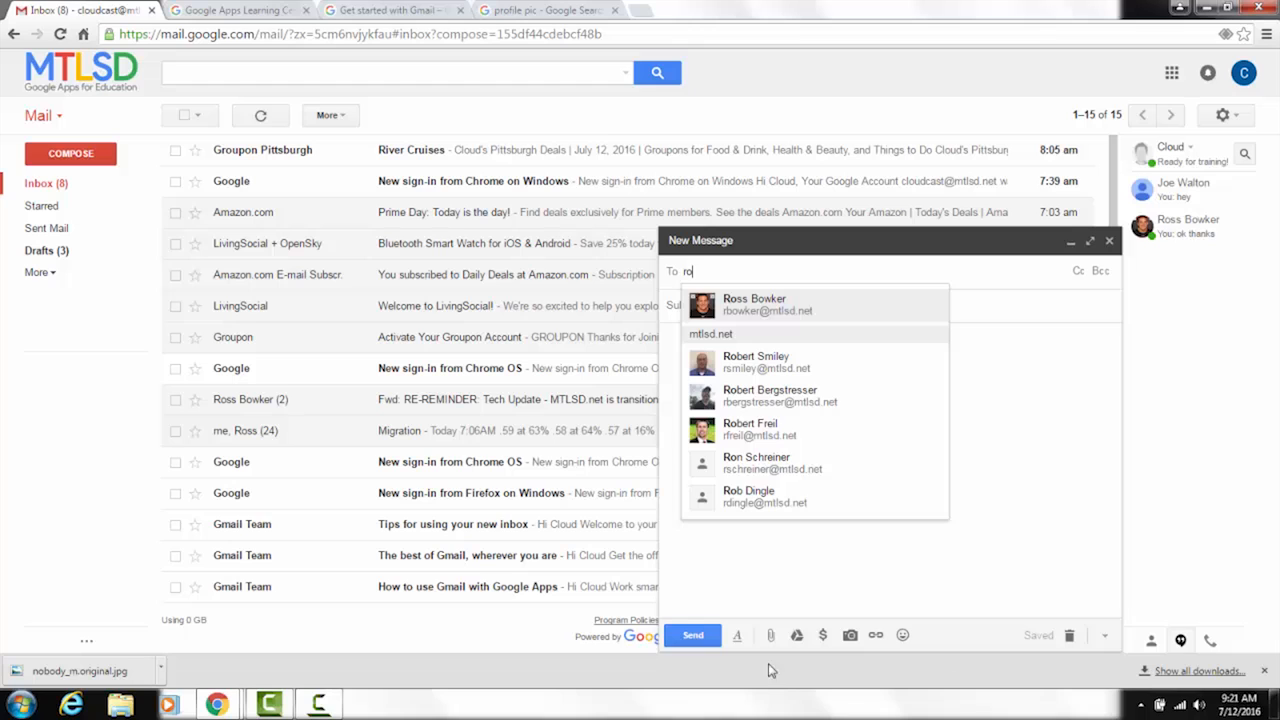
pyautogui.click(803, 297)
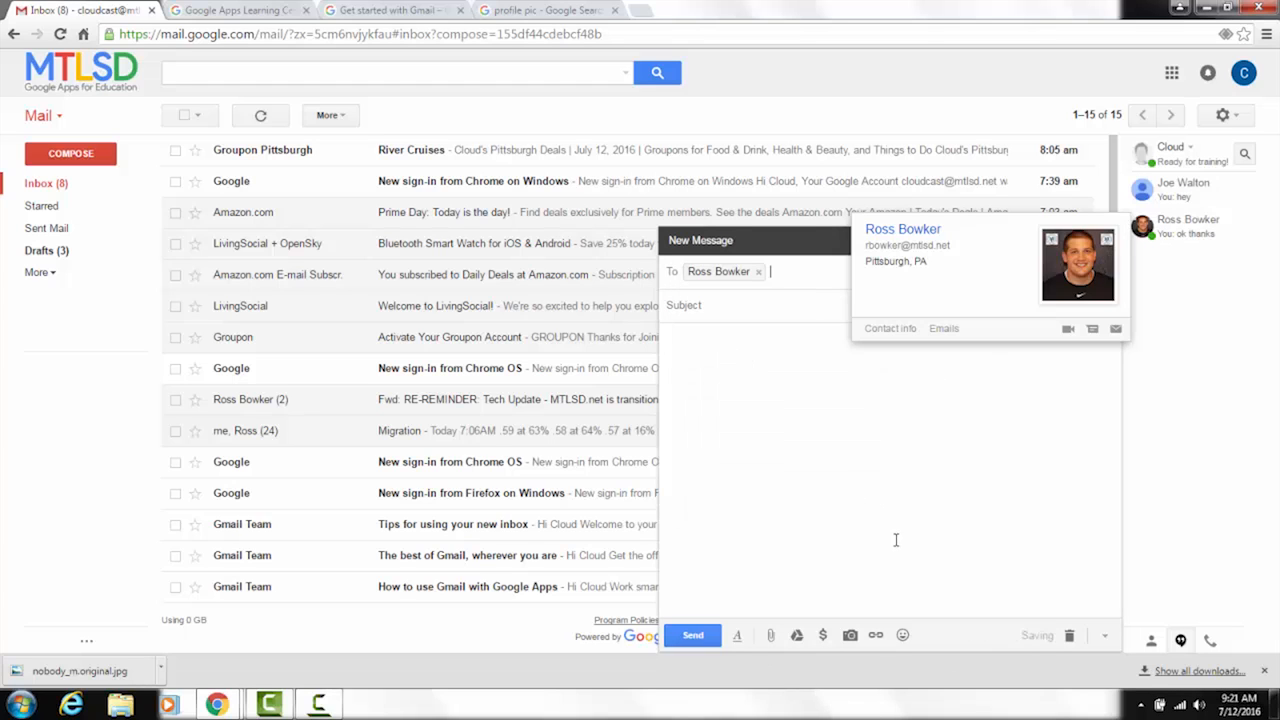
# Show the Cc and Bcc fields and add the third contact suggested for the typed first name as a Bcc recipient.
pyautogui.click(1078, 272)
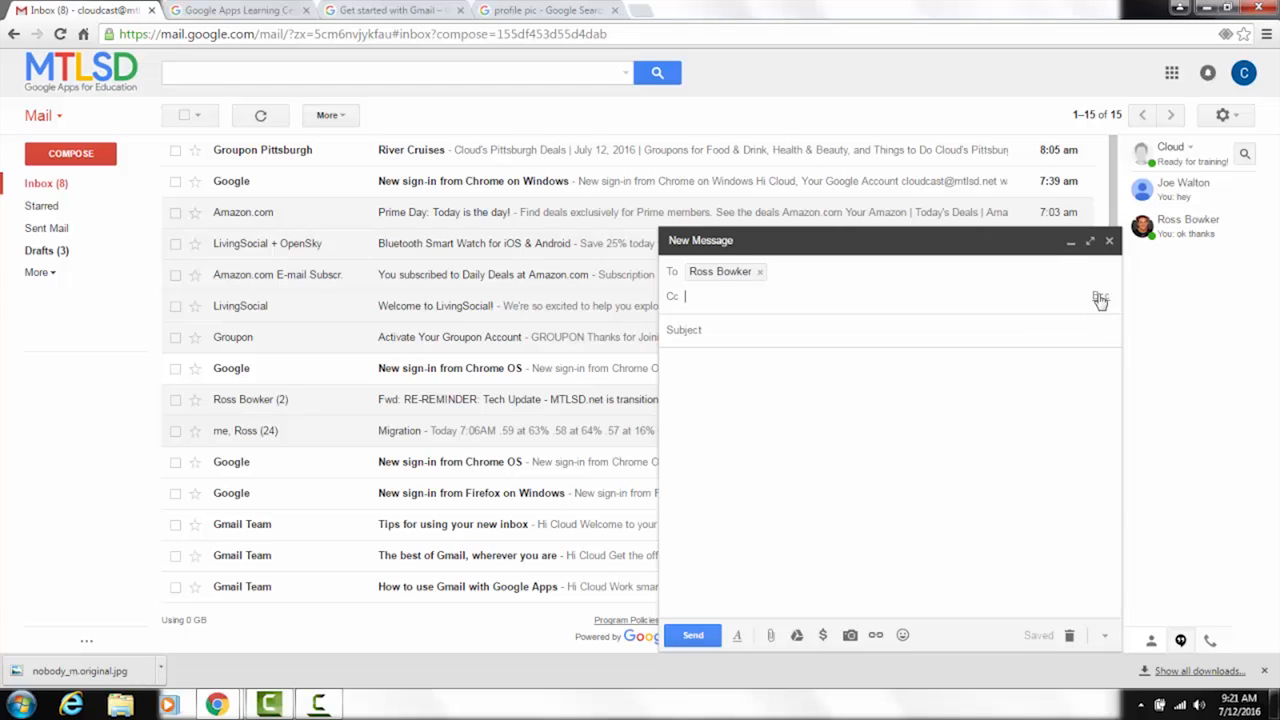
pyautogui.click(1099, 296)
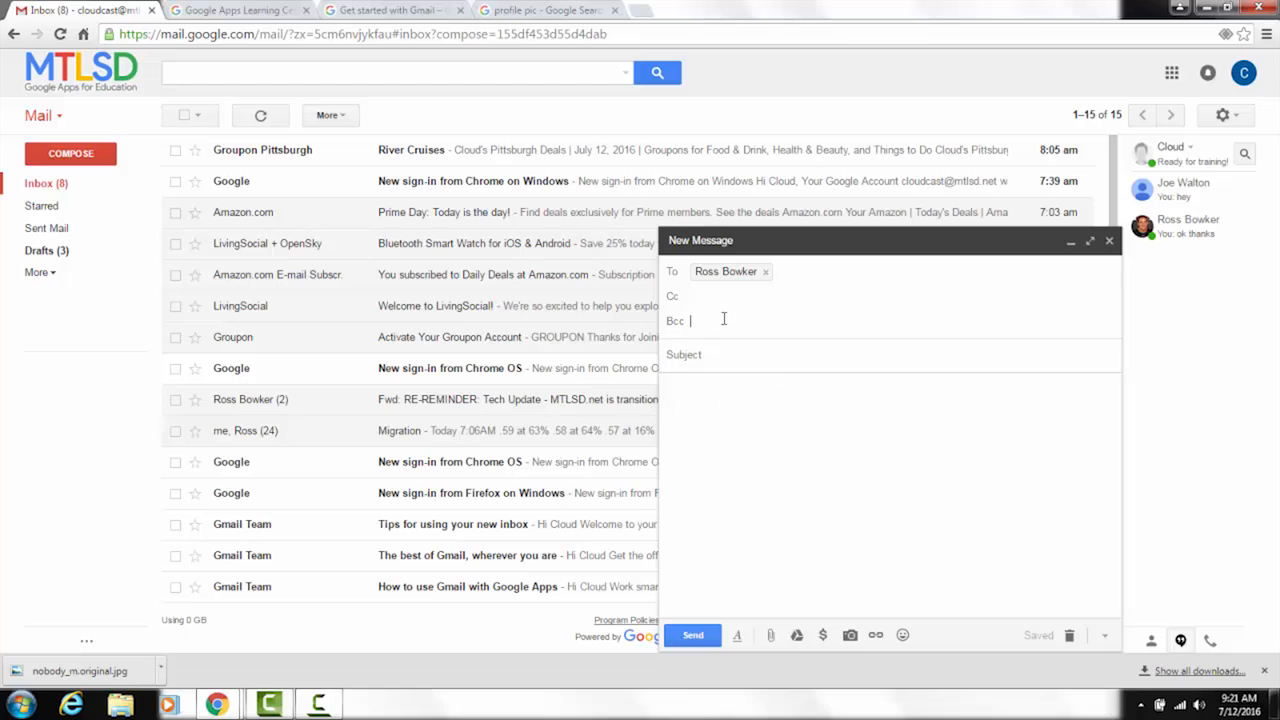
pyautogui.write('christopher')
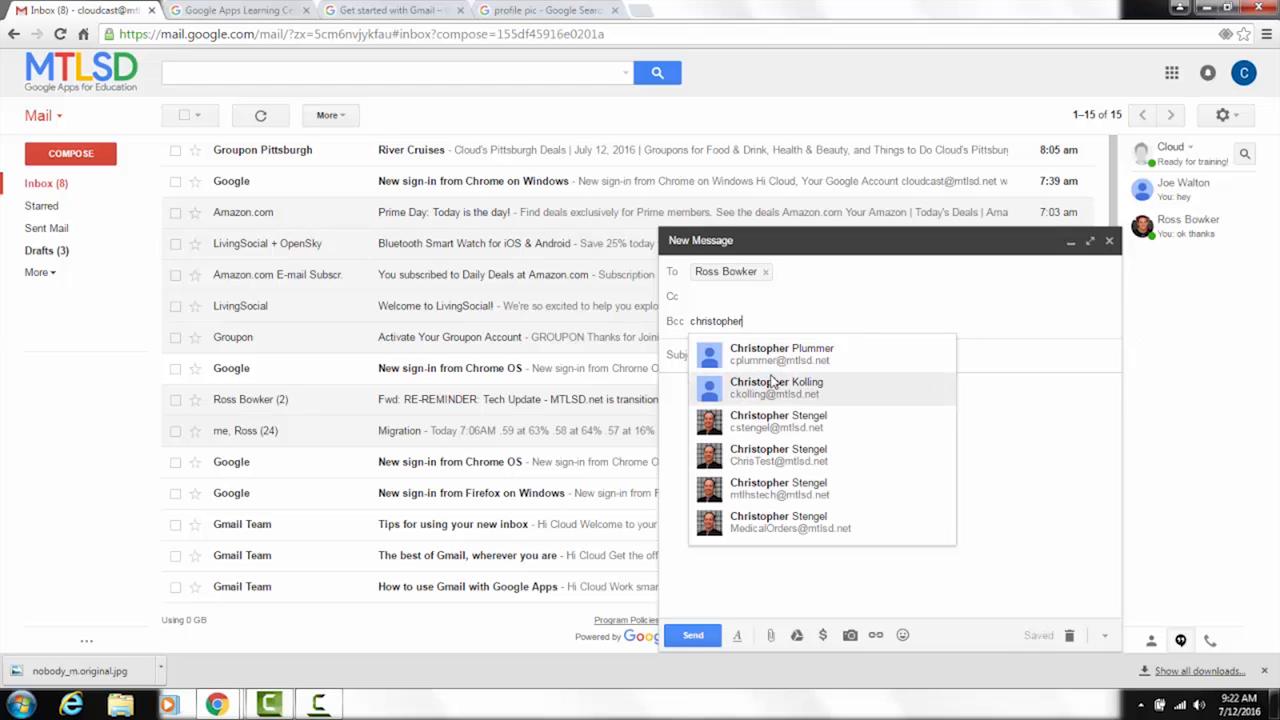
pyautogui.click(790, 429)
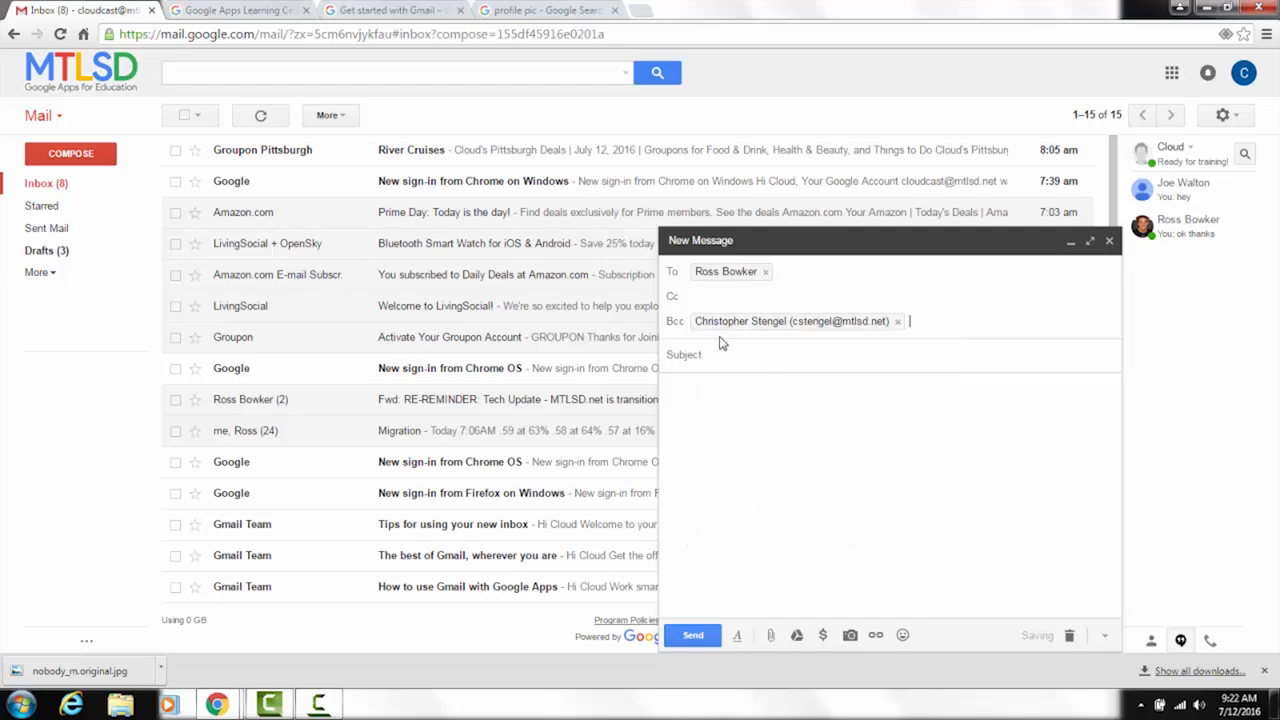
# Set the message subject to "demo" and write "This is where the text goes" in the body.
pyautogui.click(735, 378)
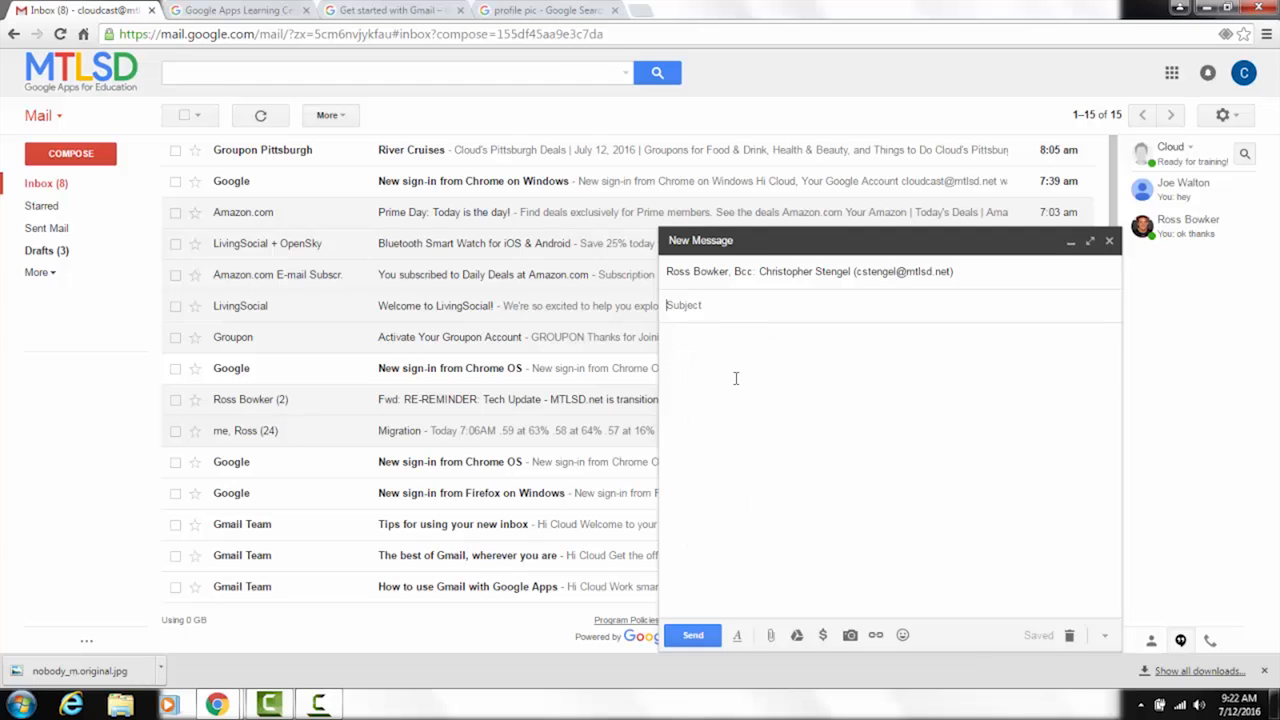
pyautogui.write('demo')
pyautogui.click(736, 378)
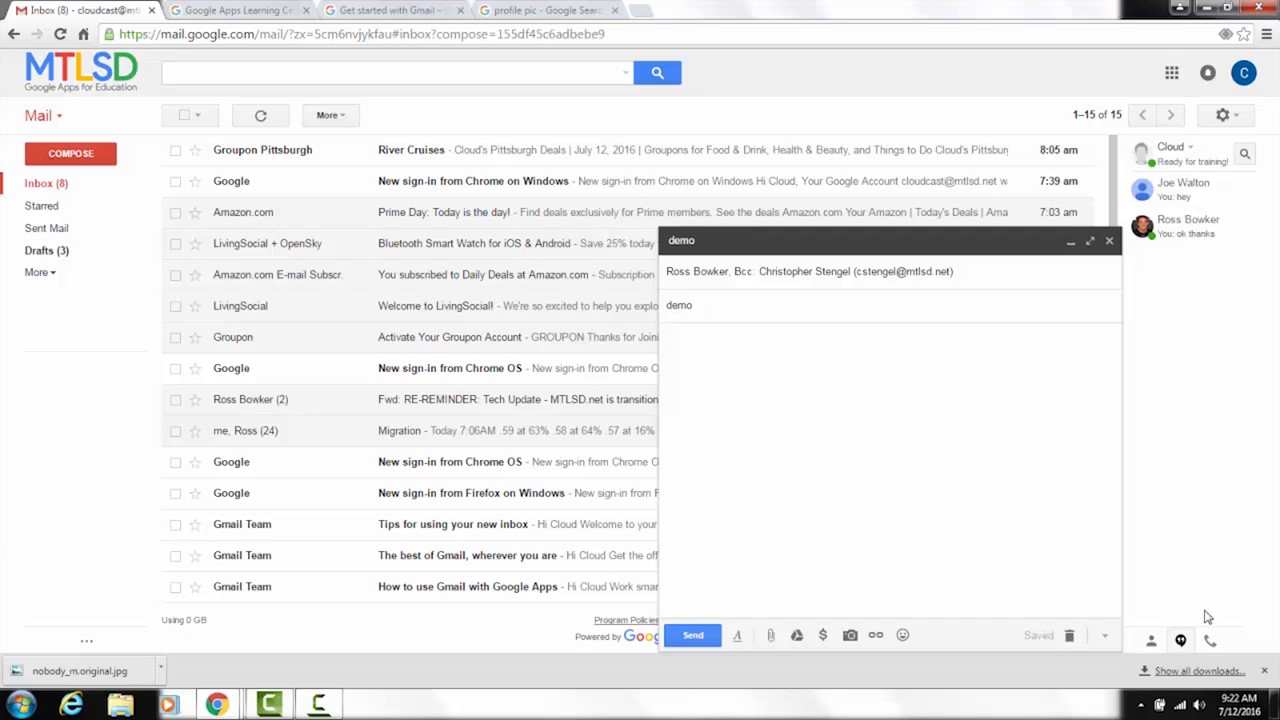
pyautogui.write('This is where the text goes')
# Show the formatting options and set the line "This is where the text goes" in Tahoma at size Huge.
pyautogui.doubleClick(765, 340)
pyautogui.tripleClick(765, 340)
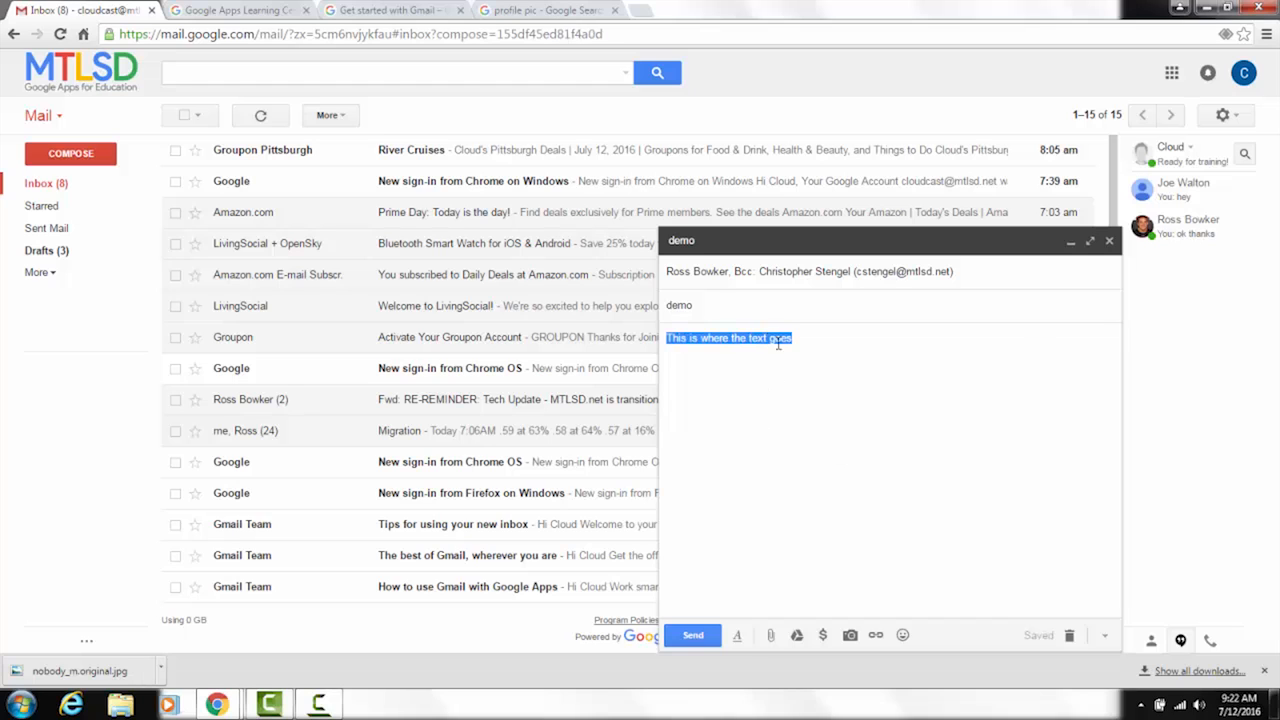
pyautogui.click(739, 640)
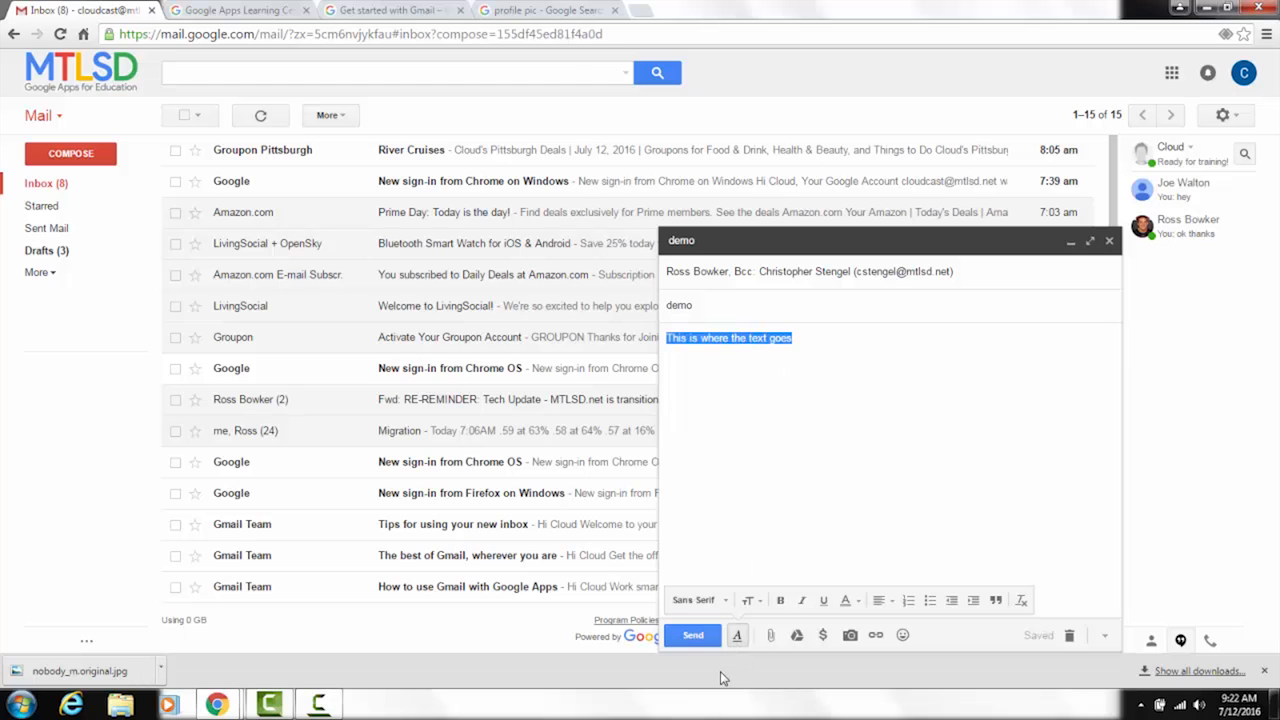
pyautogui.click(740, 637)
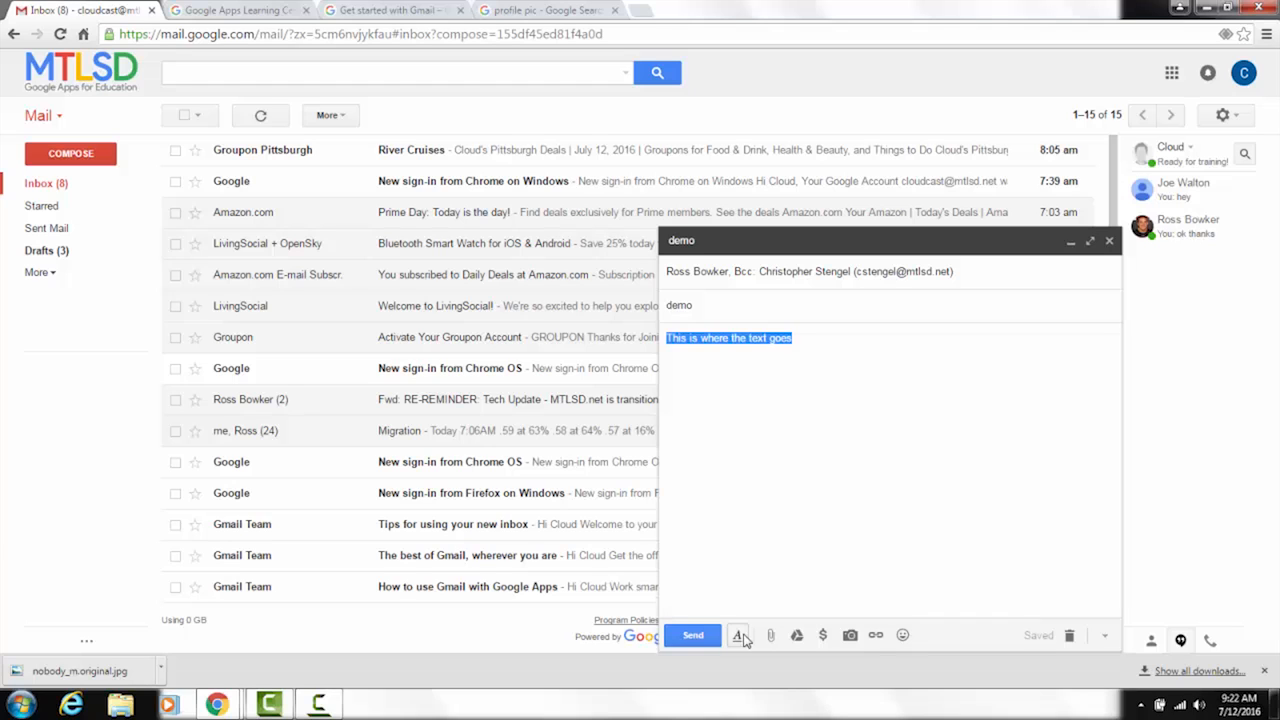
pyautogui.click(740, 637)
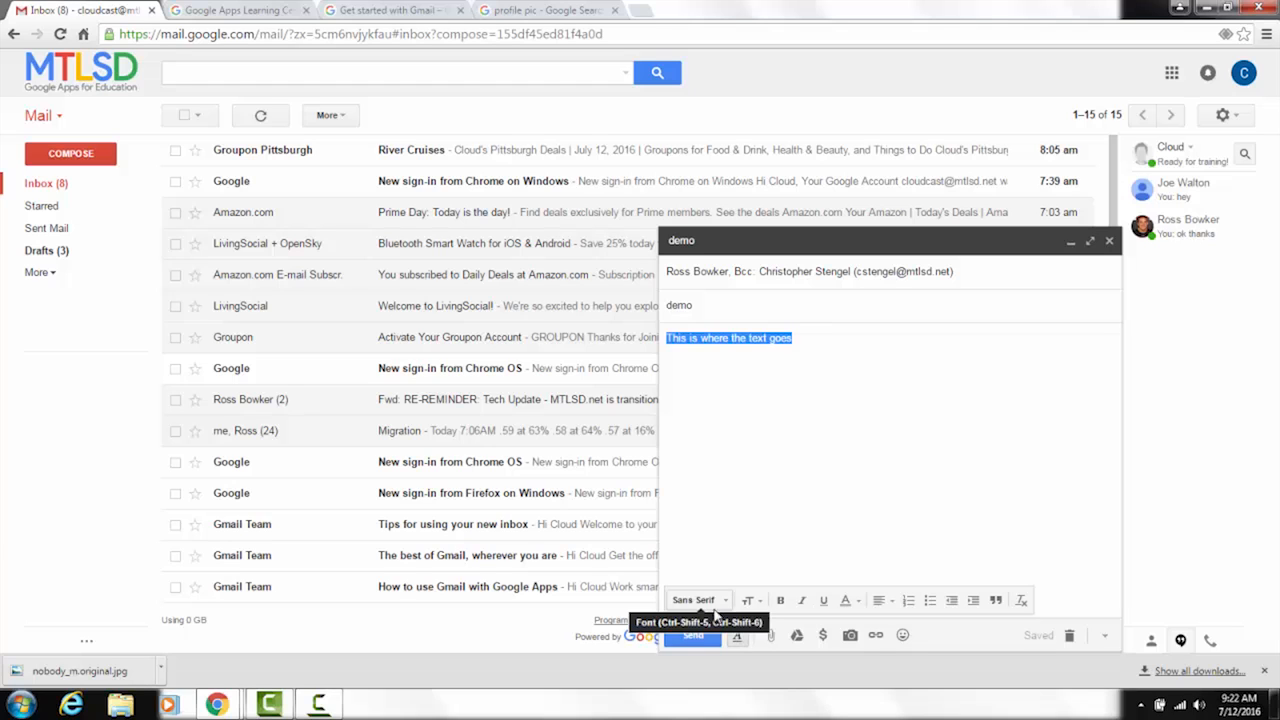
pyautogui.click(712, 603)
pyautogui.click(724, 530)
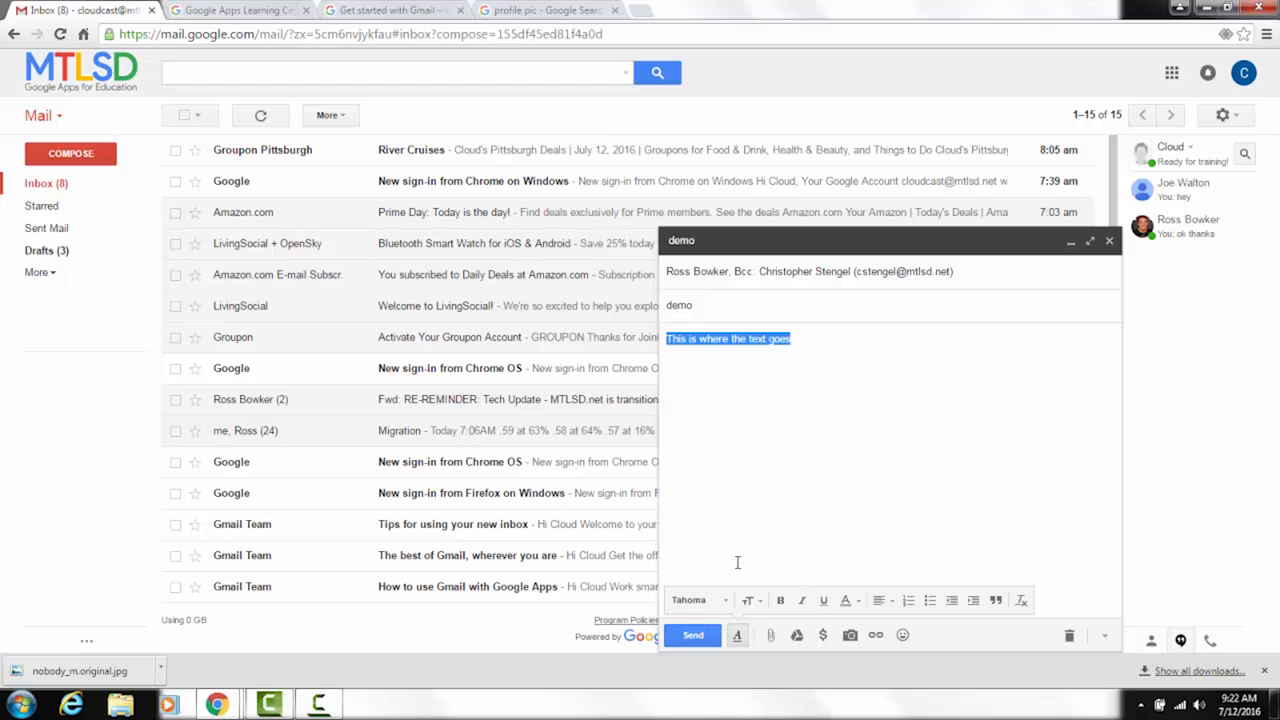
pyautogui.click(757, 603)
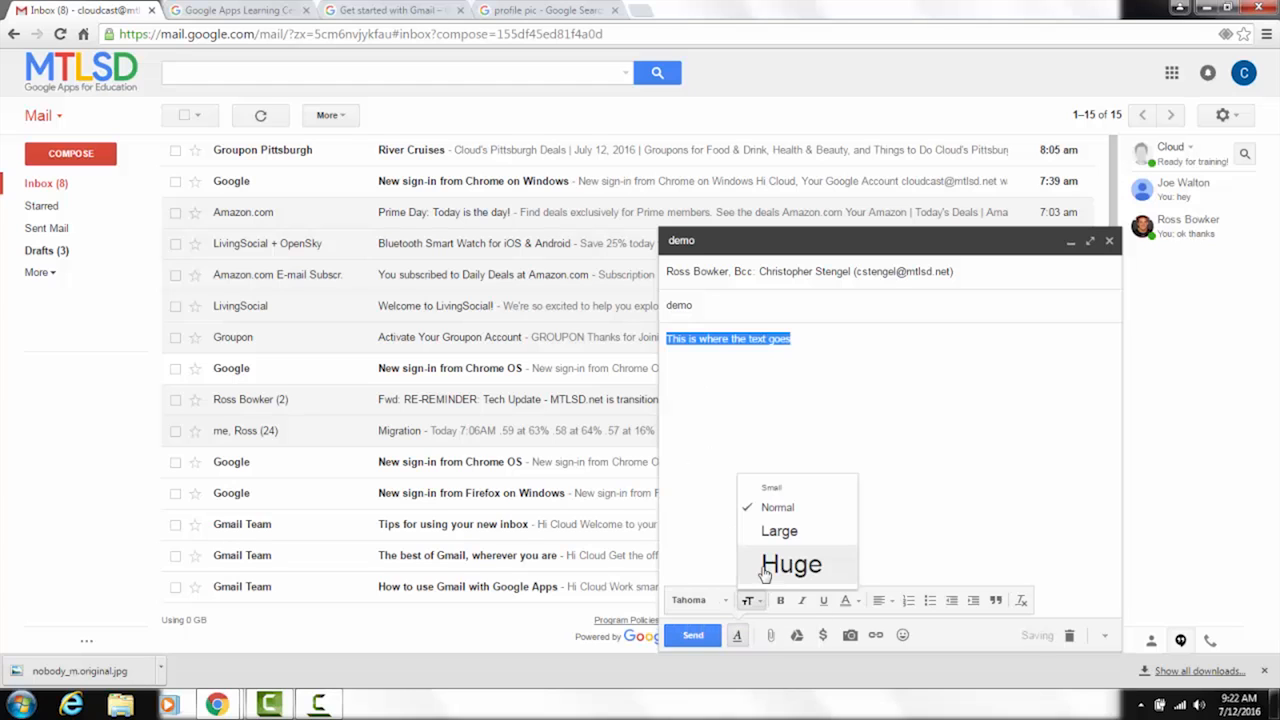
pyautogui.click(780, 563)
# Make the selected body text bold, italic and underlined, and color it dark red.
pyautogui.click(779, 600)
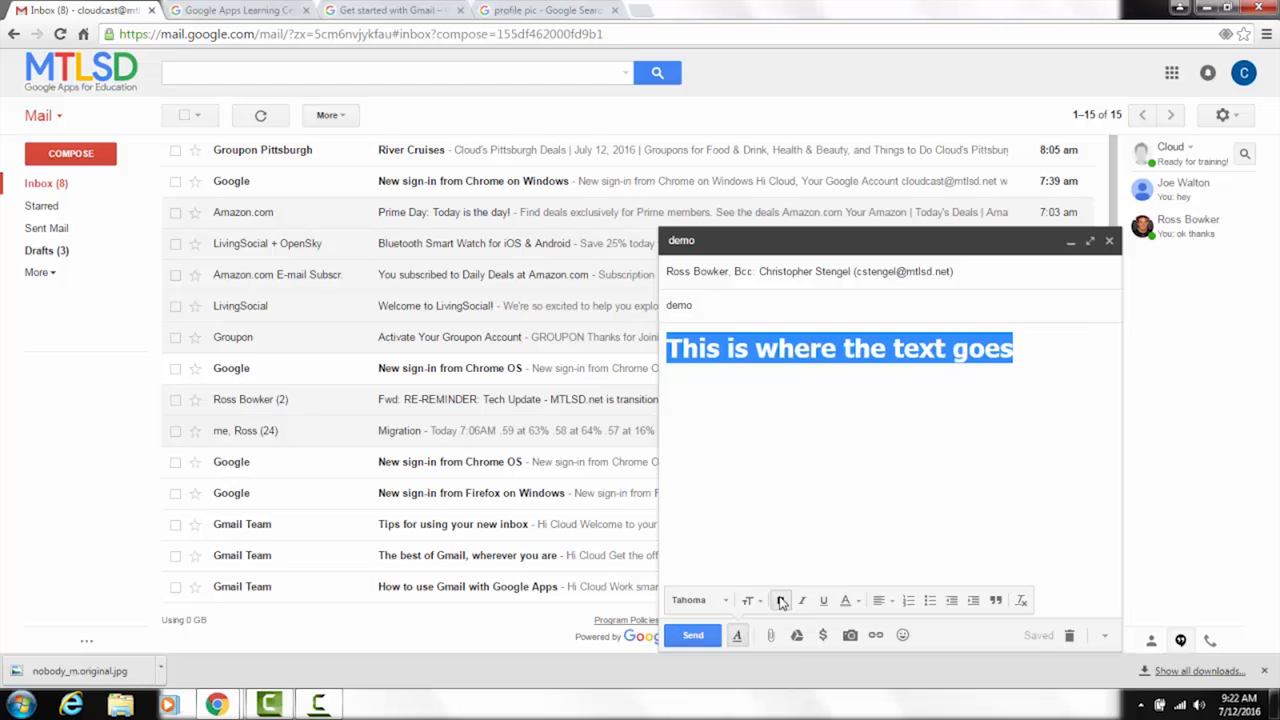
pyautogui.click(801, 601)
pyautogui.click(823, 601)
pyautogui.click(846, 601)
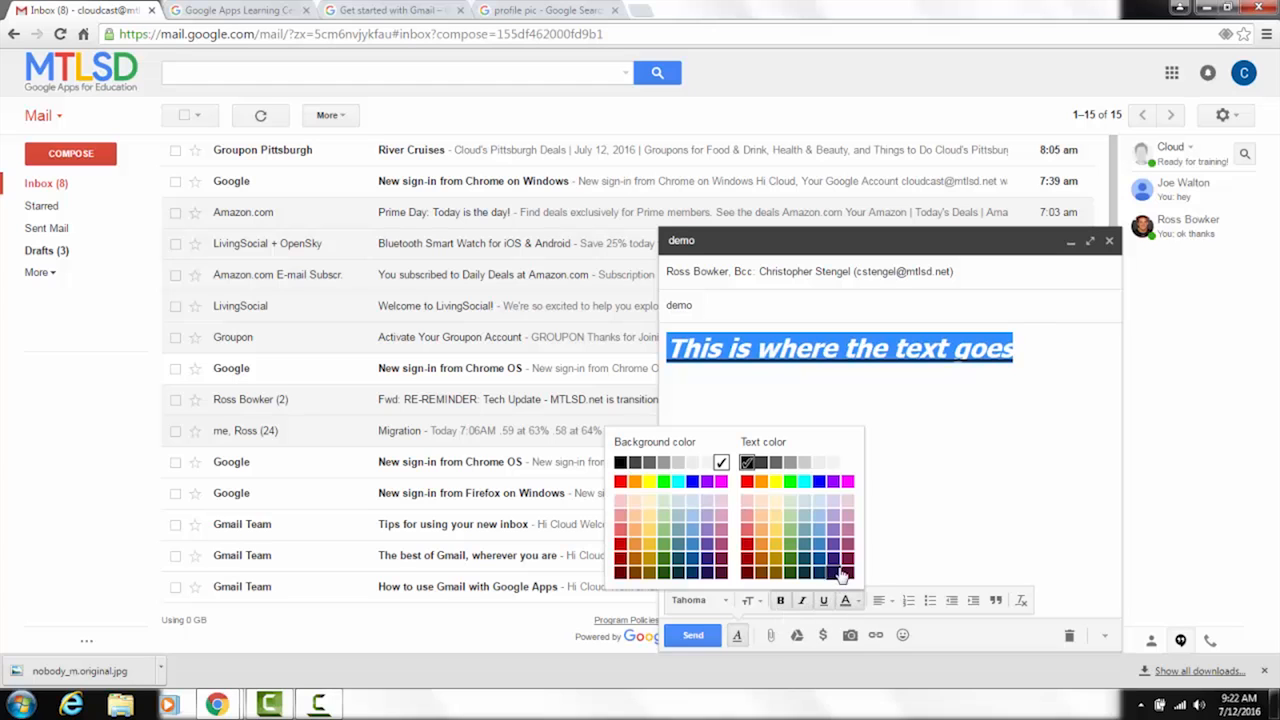
pyautogui.click(747, 545)
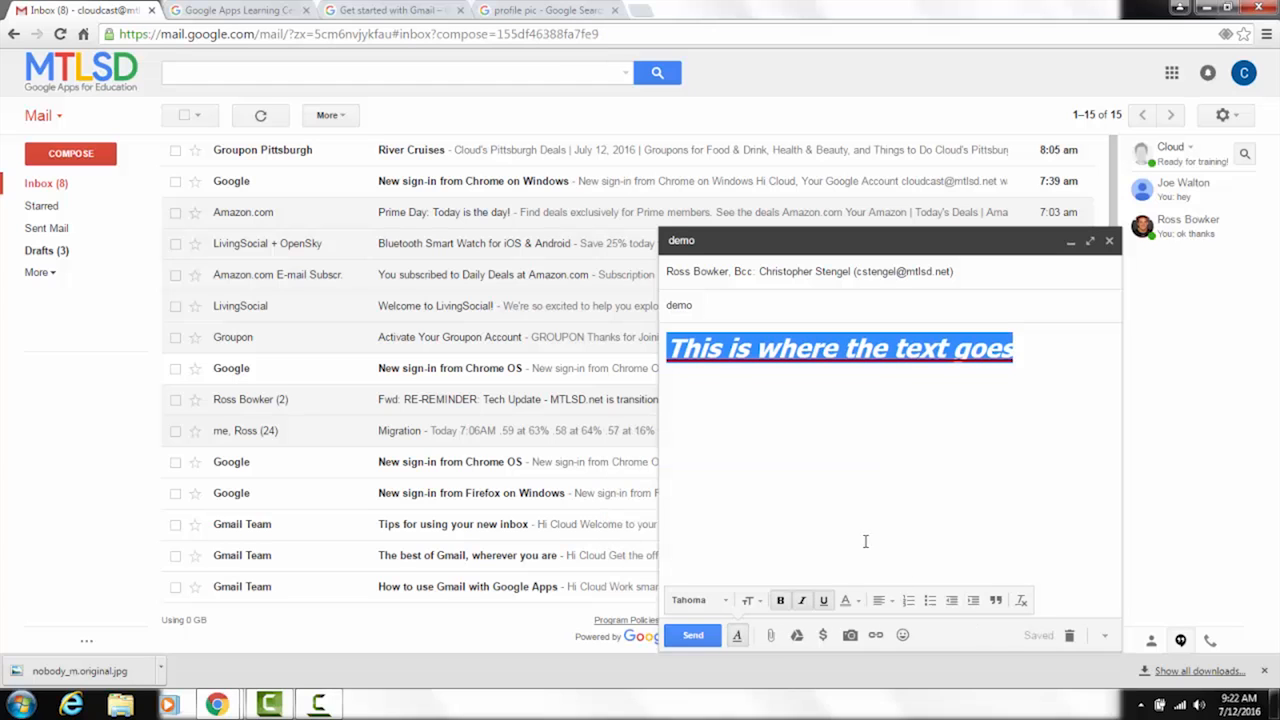
# Center the line of body text in the message.
pyautogui.click(886, 504)
pyautogui.click(879, 600)
pyautogui.click(883, 552)
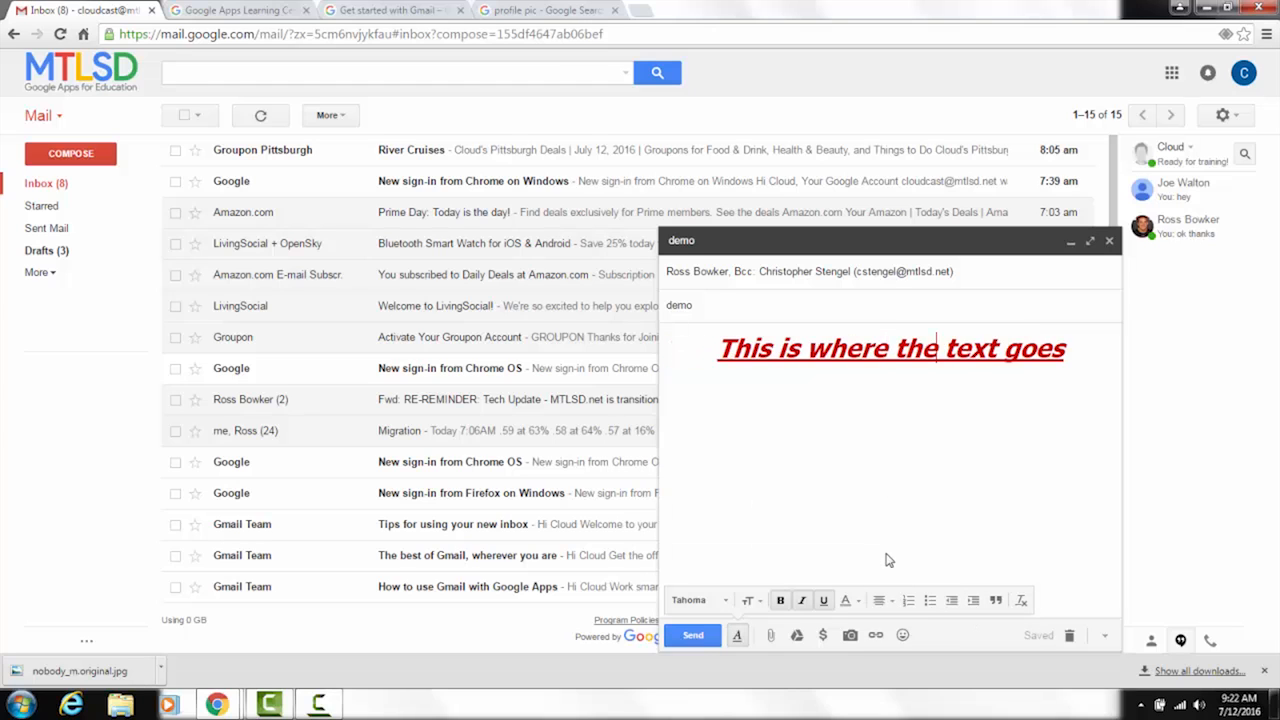
# Try numbering and extra indentation on the centered line, leaving it as a bulleted item formatted as a quote.
pyautogui.click(909, 603)
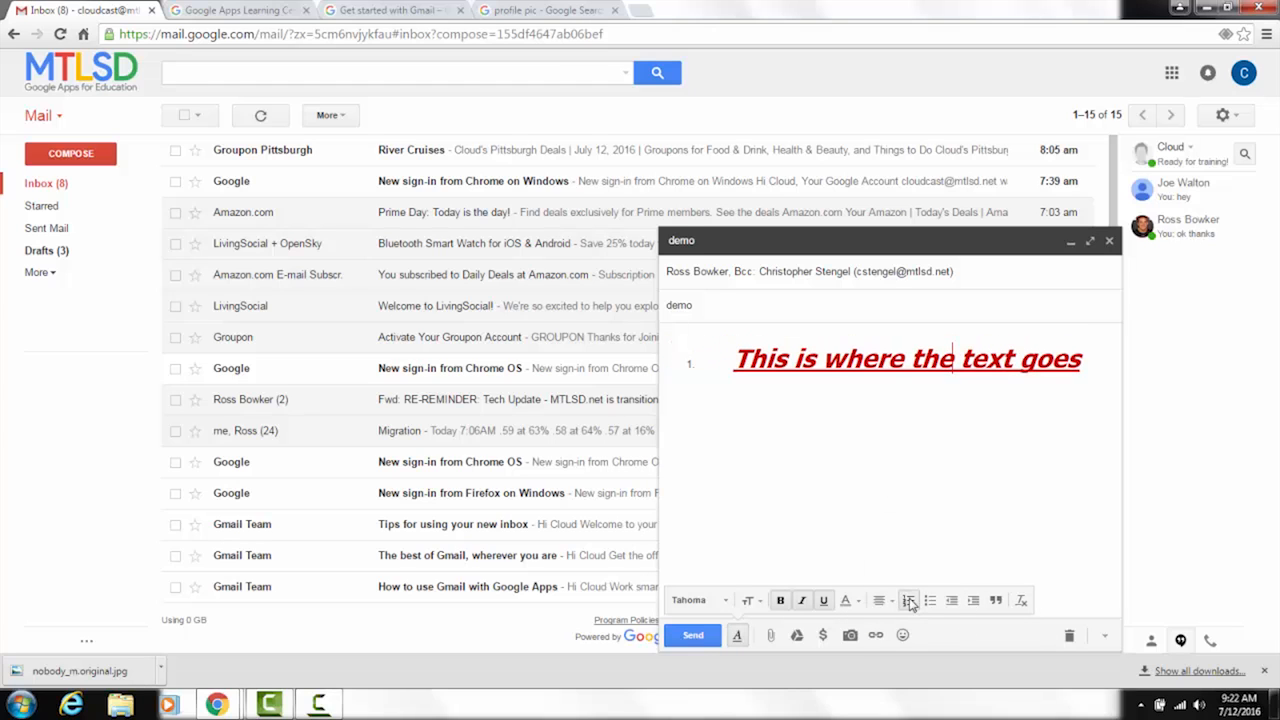
pyautogui.click(933, 601)
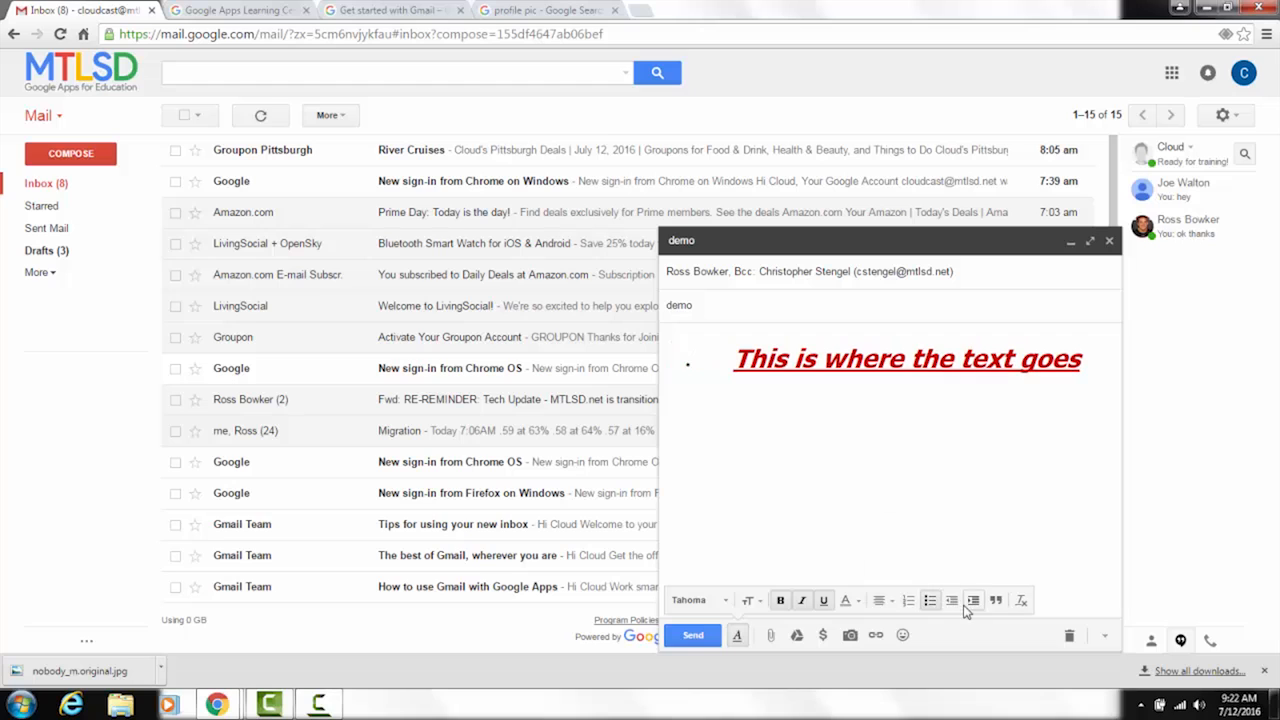
pyautogui.click(975, 602)
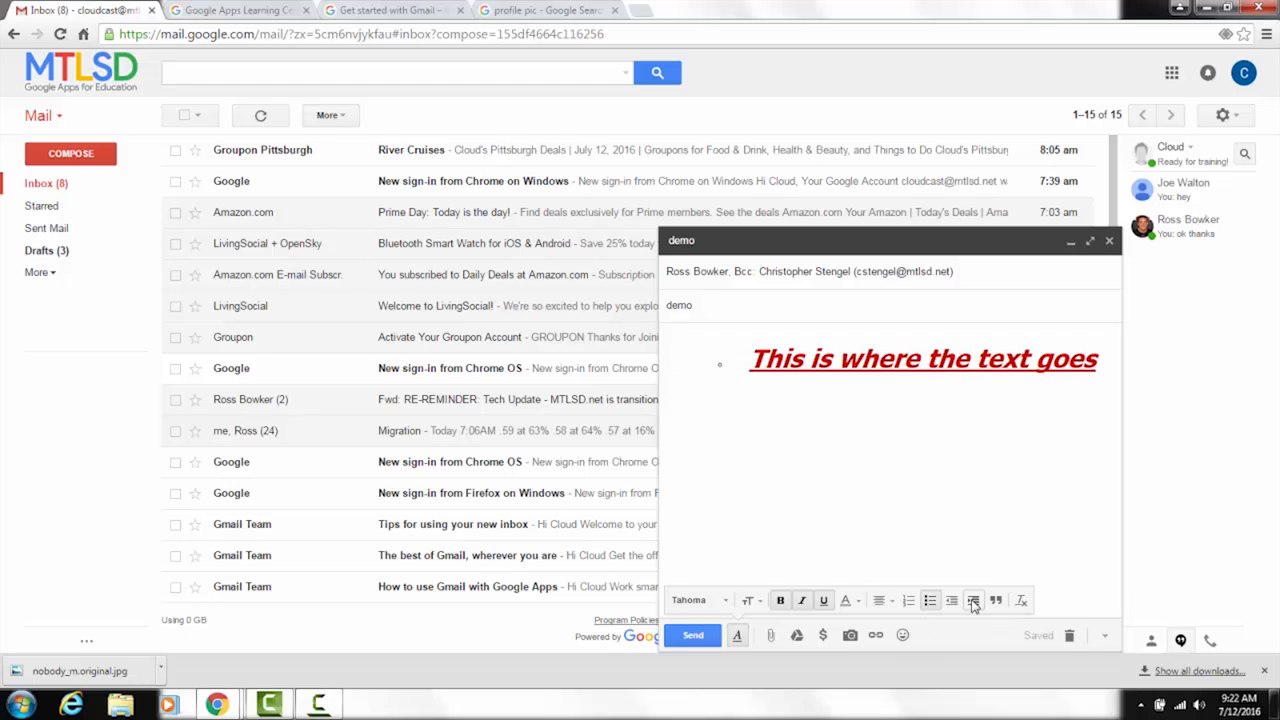
pyautogui.click(949, 601)
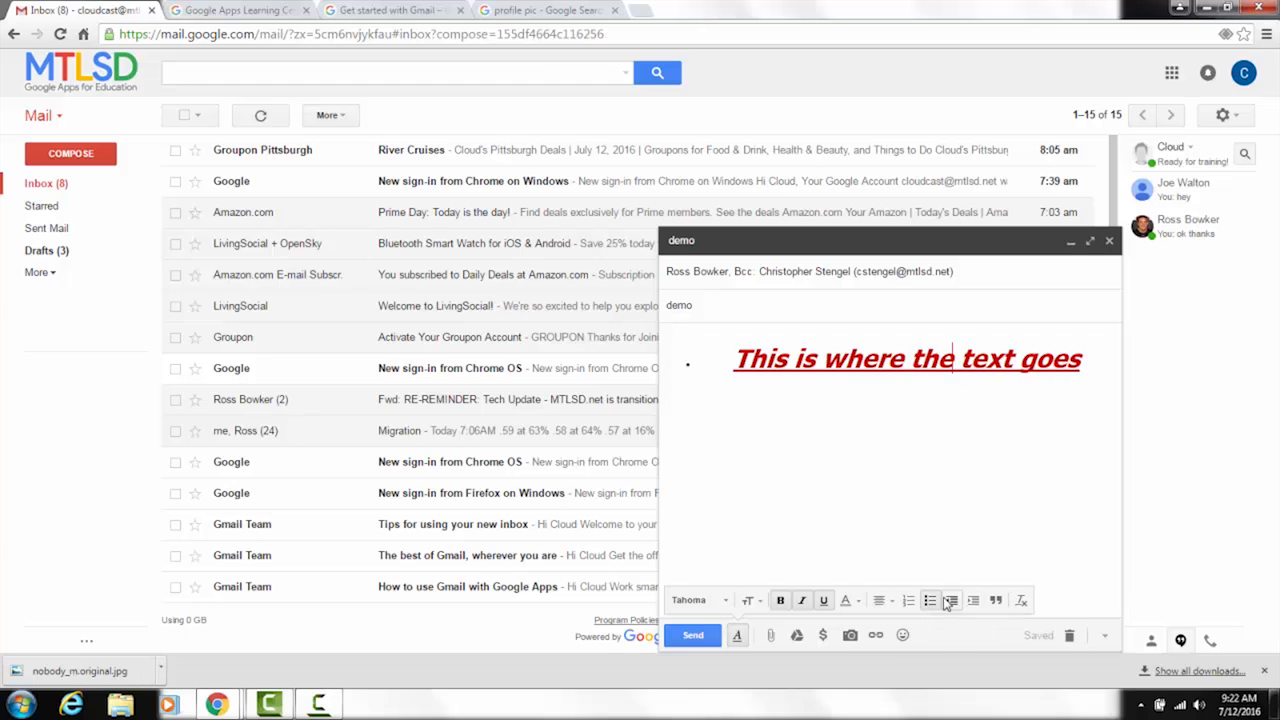
pyautogui.click(996, 601)
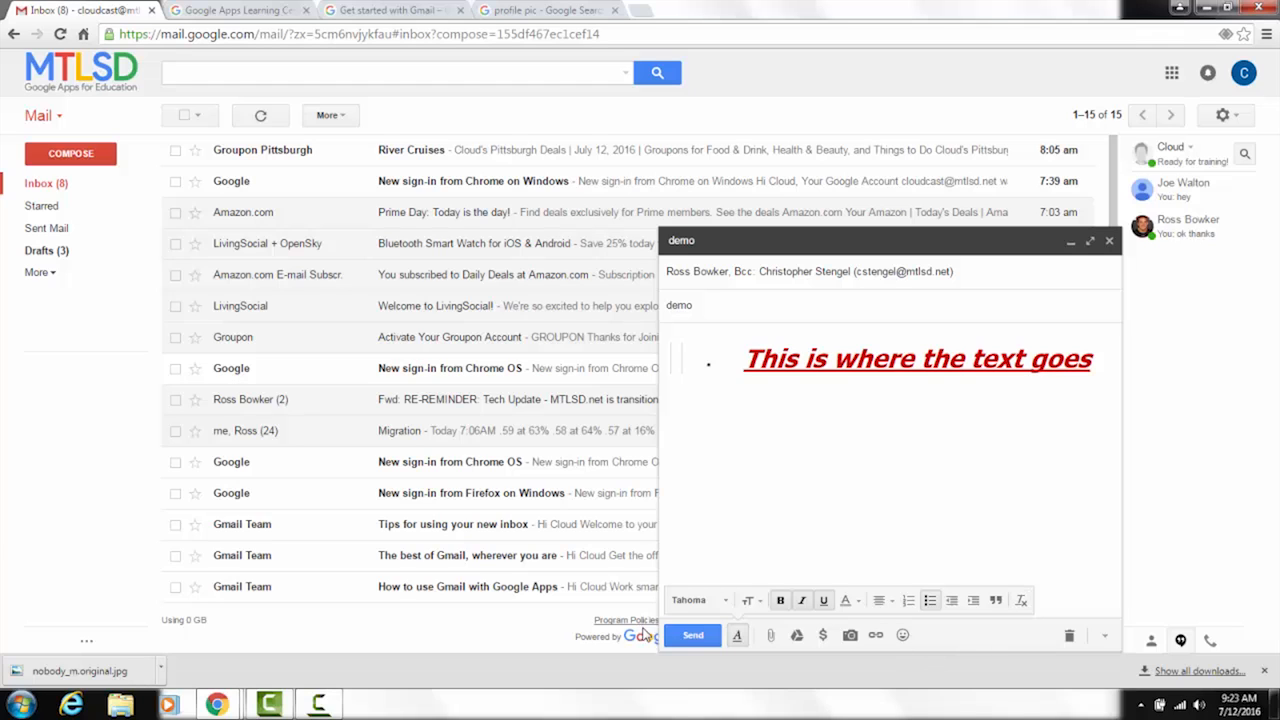
# Attach the picture nobody_m.original from the desktop to the message.
pyautogui.click(769, 641)
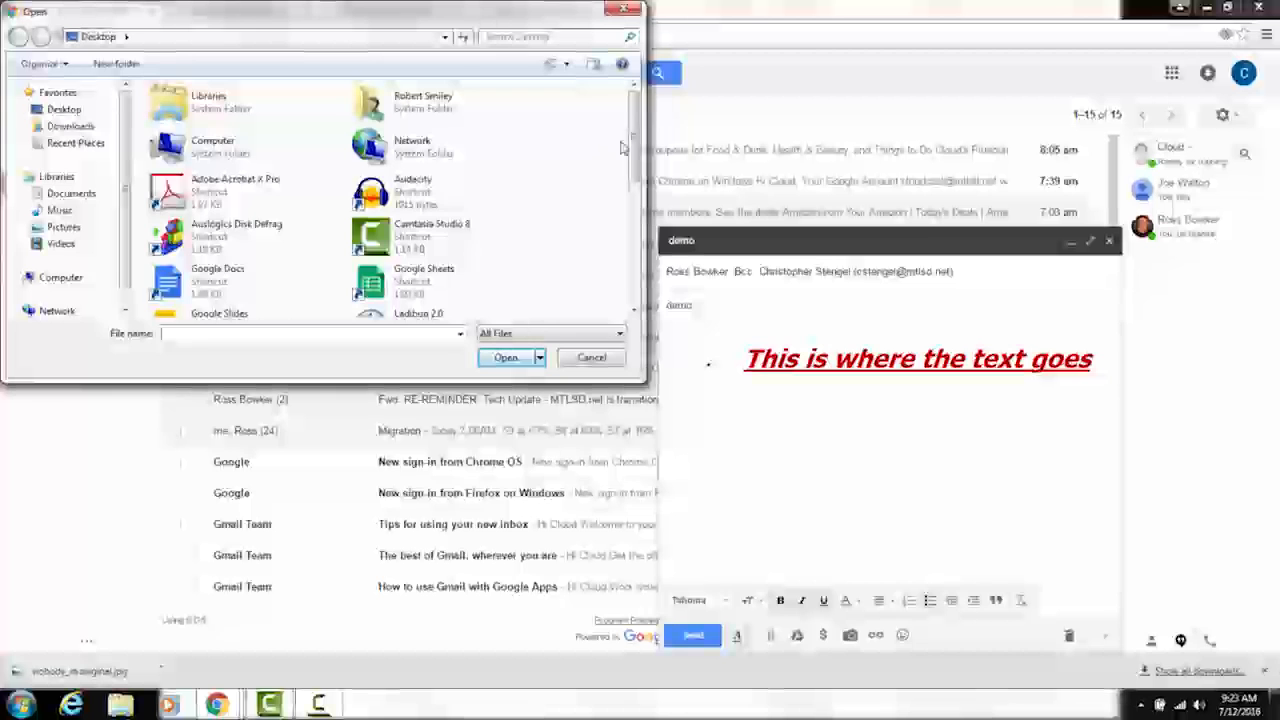
pyautogui.moveTo(633, 150); pyautogui.dragTo(605, 293)
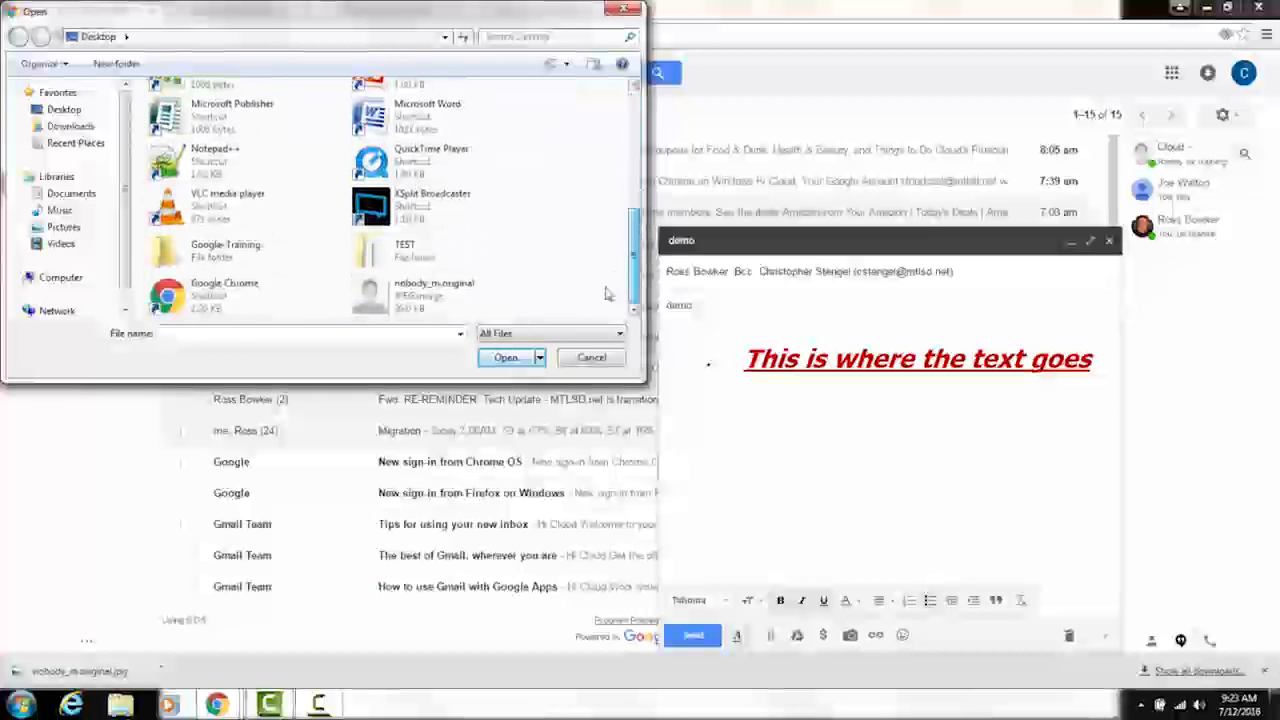
pyautogui.doubleClick(410, 293)
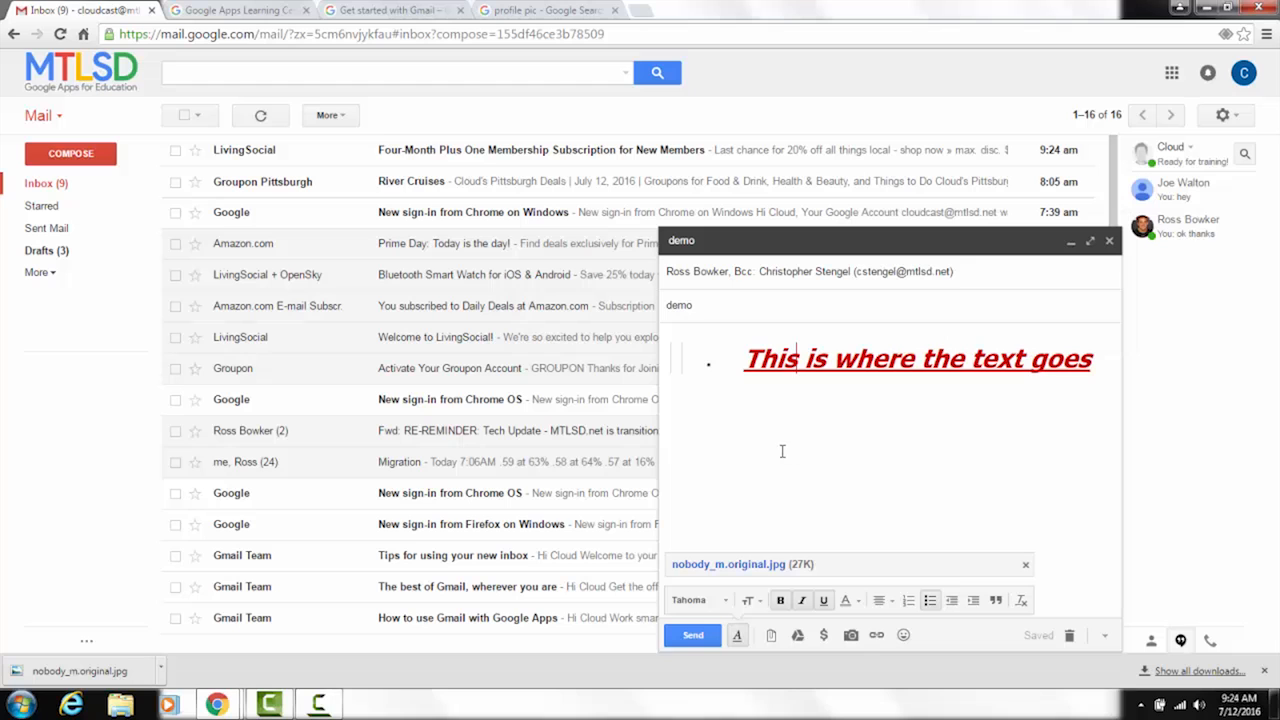
# Minimize and reopen the draft, and insert the Getting started PDF from My Drive into its body as a Drive link.
pyautogui.click(800, 247)
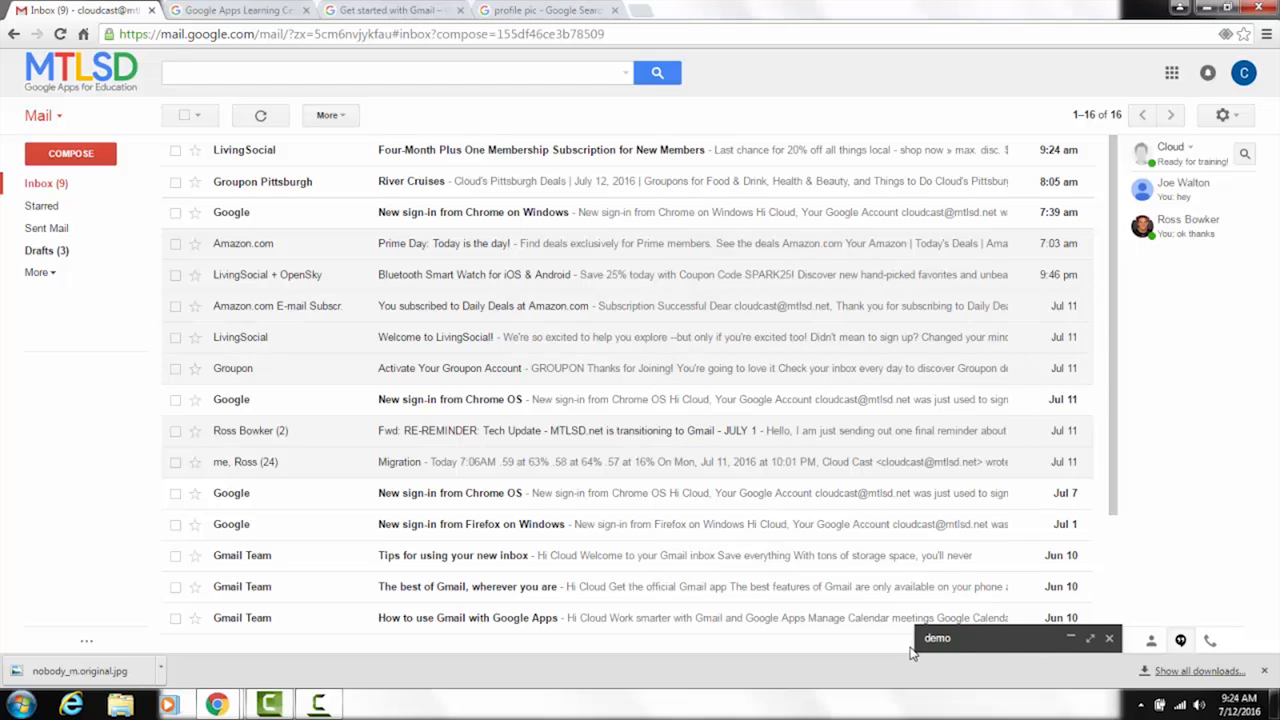
pyautogui.click(975, 641)
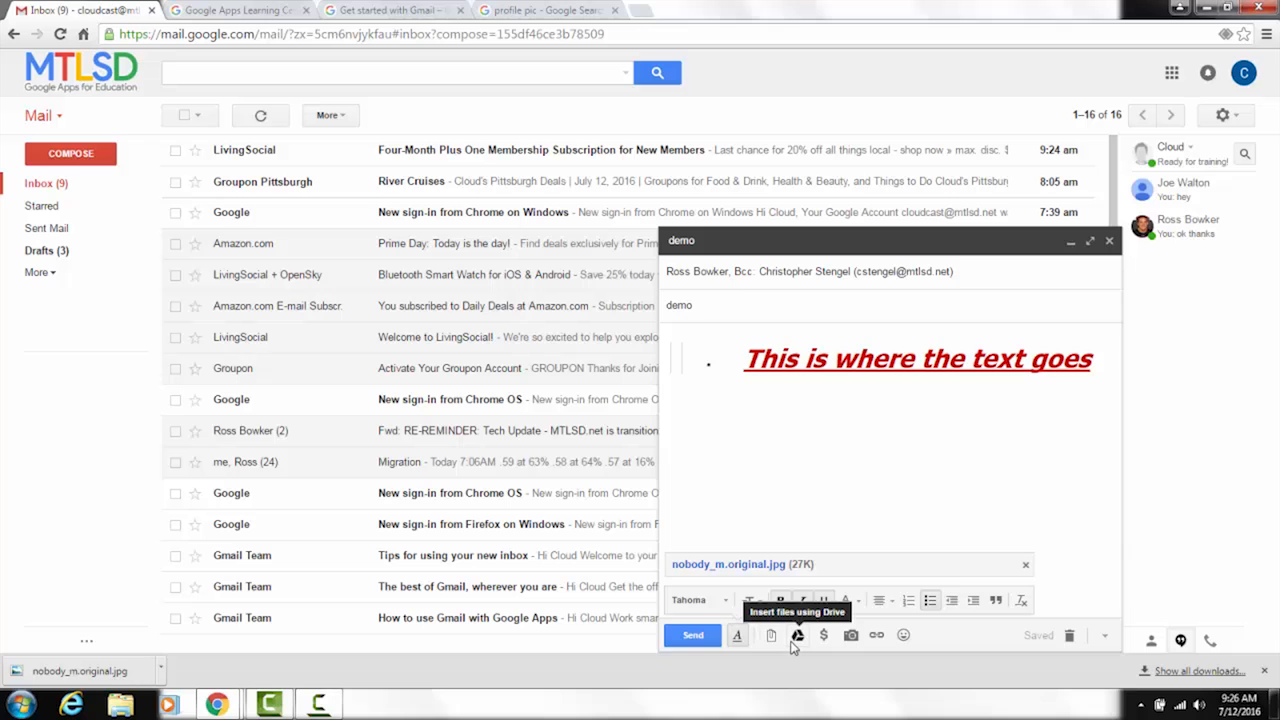
pyautogui.click(798, 636)
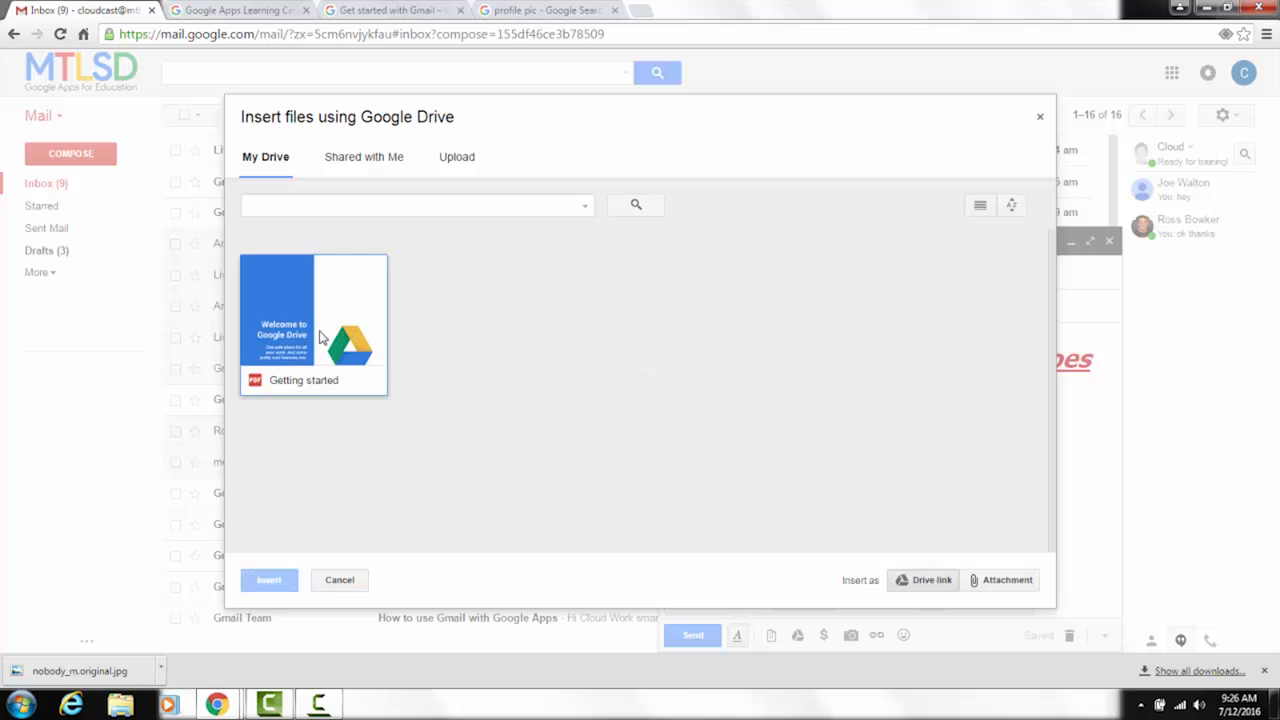
pyautogui.doubleClick(313, 340)
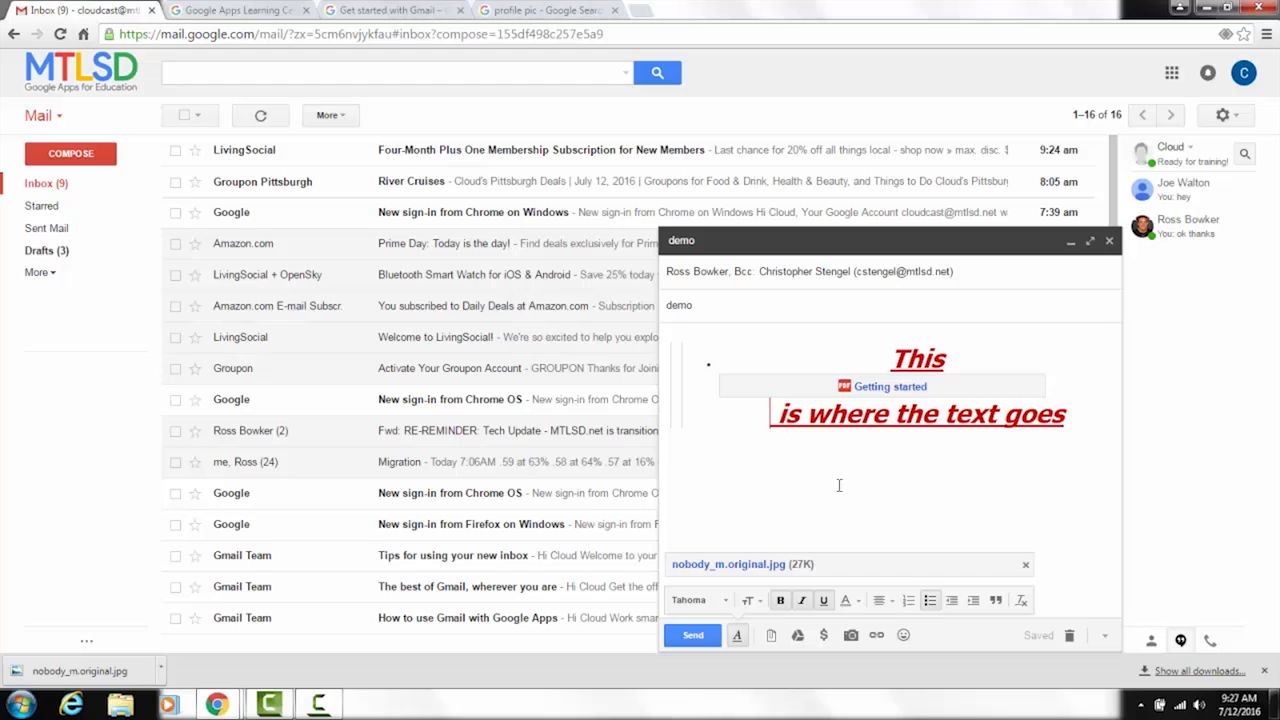
# Try to attach money to the draft.
pyautogui.click(822, 638)
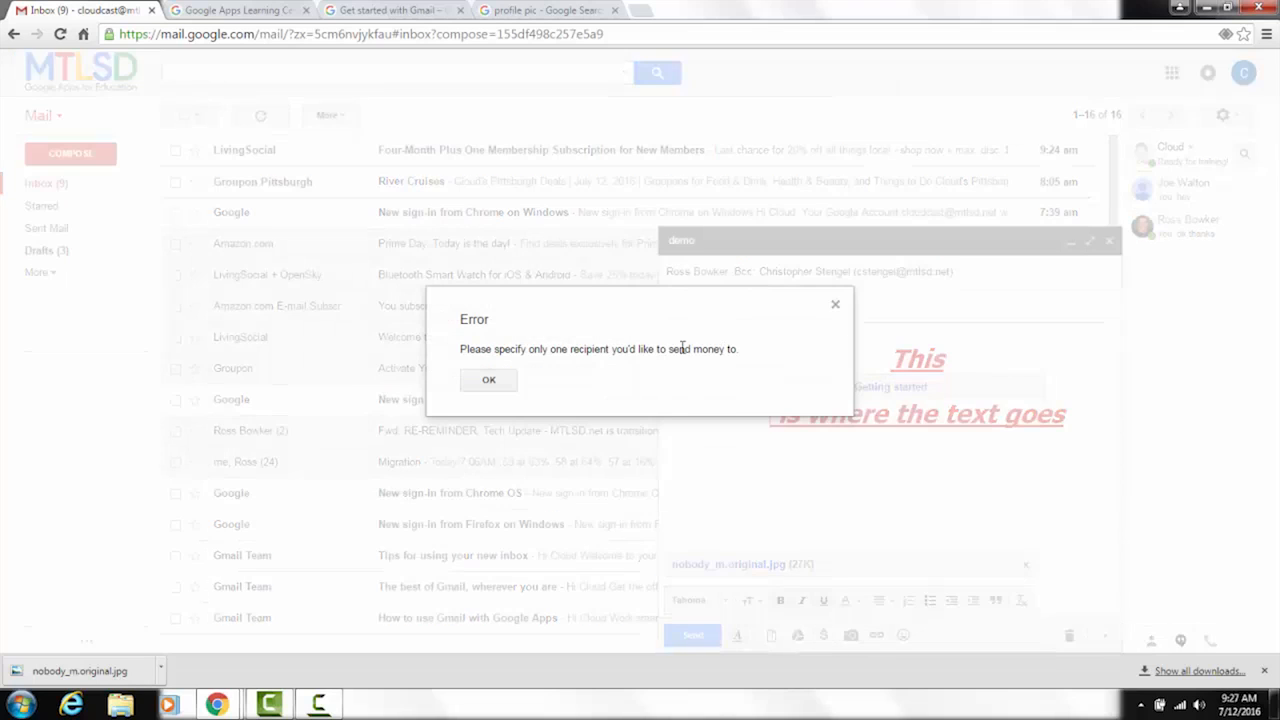
pyautogui.click(493, 382)
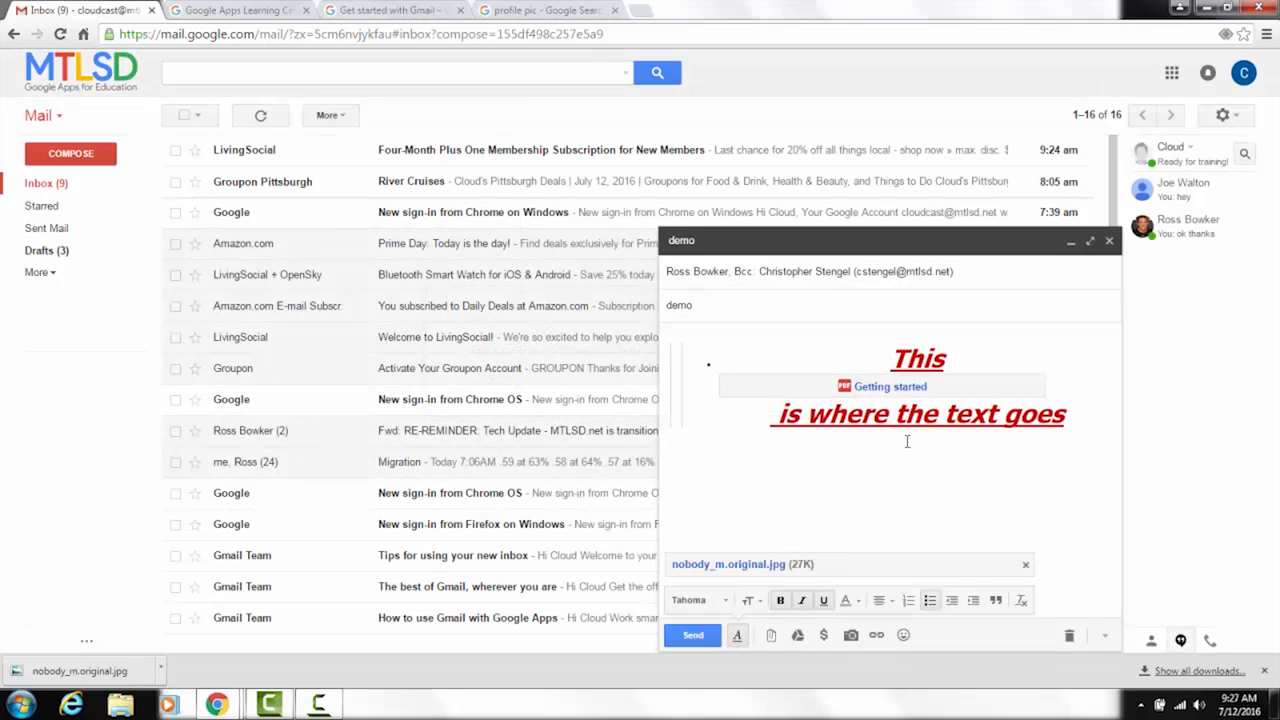
# Open the draft's photo upload dialog and uncover the desktop by ending the Tuesday overview slideshow and minimizing its window.
pyautogui.click(852, 640)
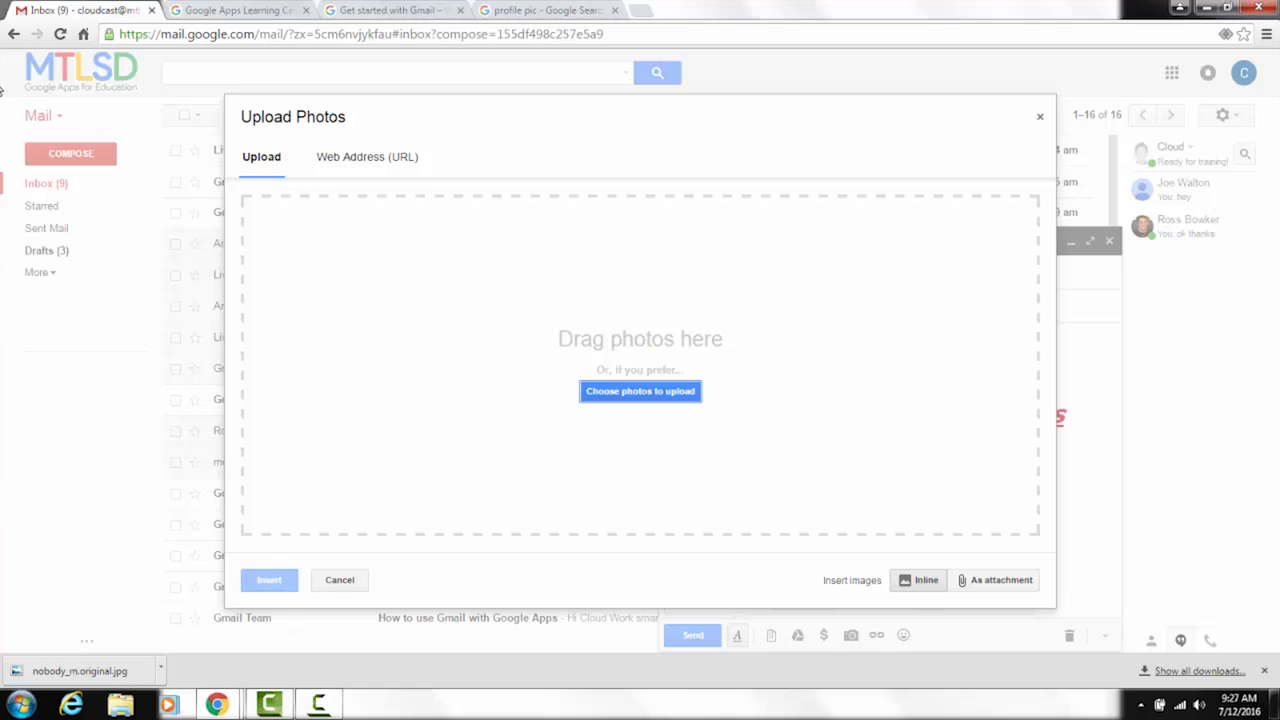
pyautogui.click(1218, 10)
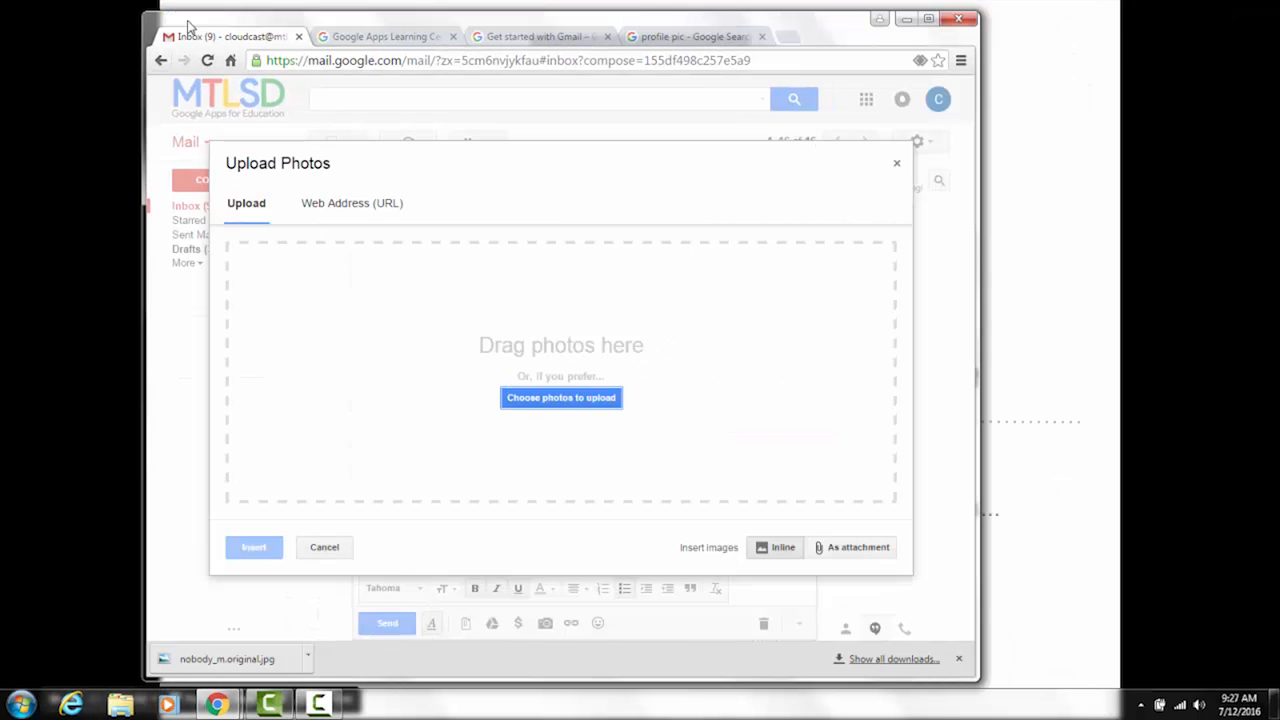
pyautogui.click(280, 6)
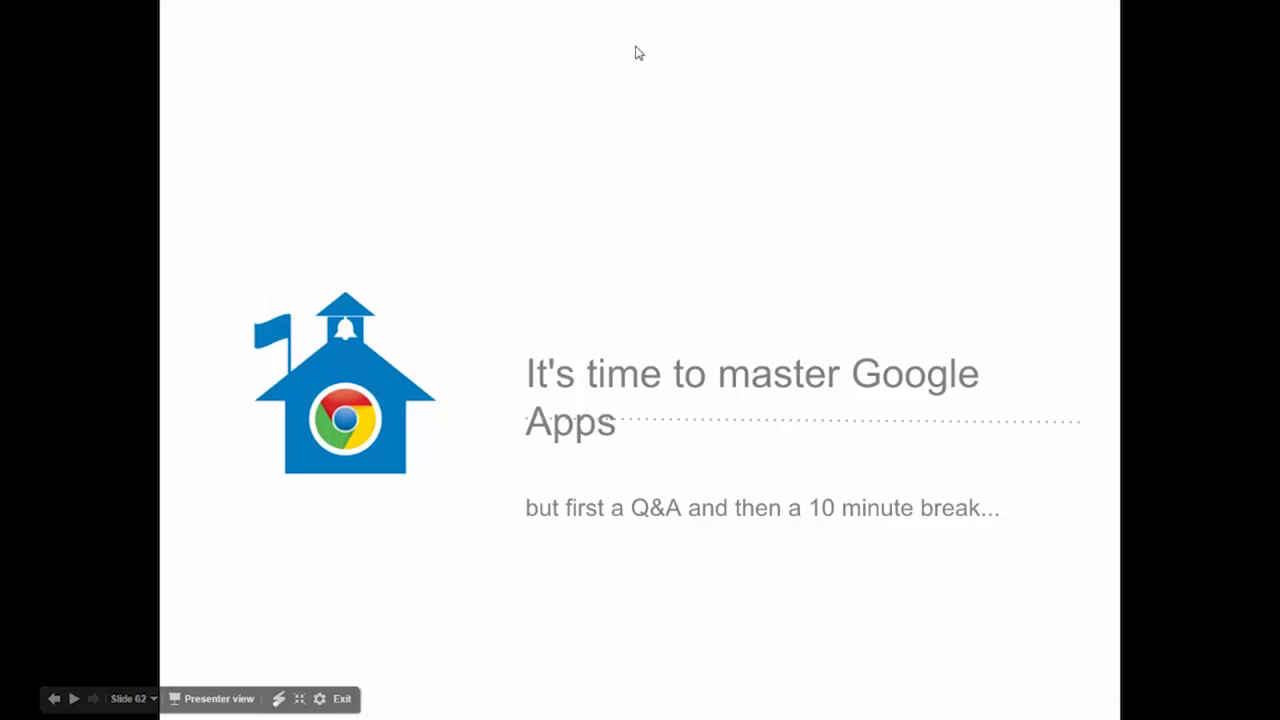
pyautogui.press('Escape')
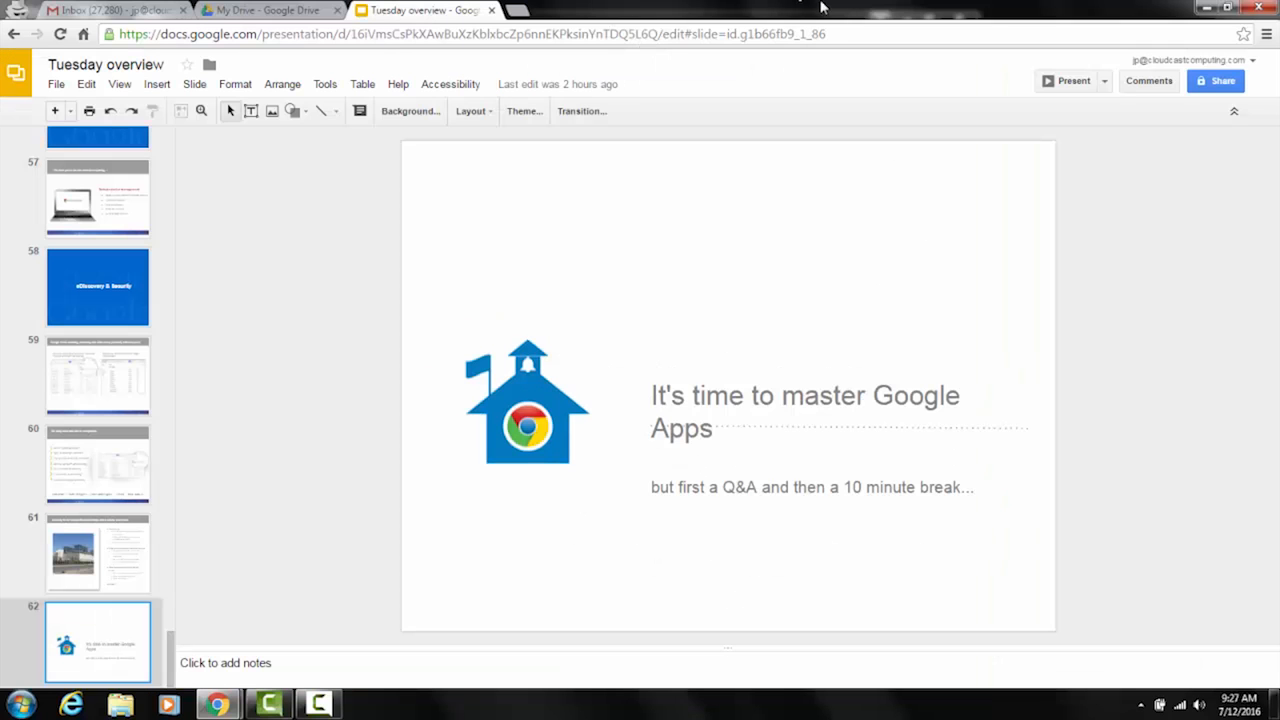
pyautogui.click(1228, 9)
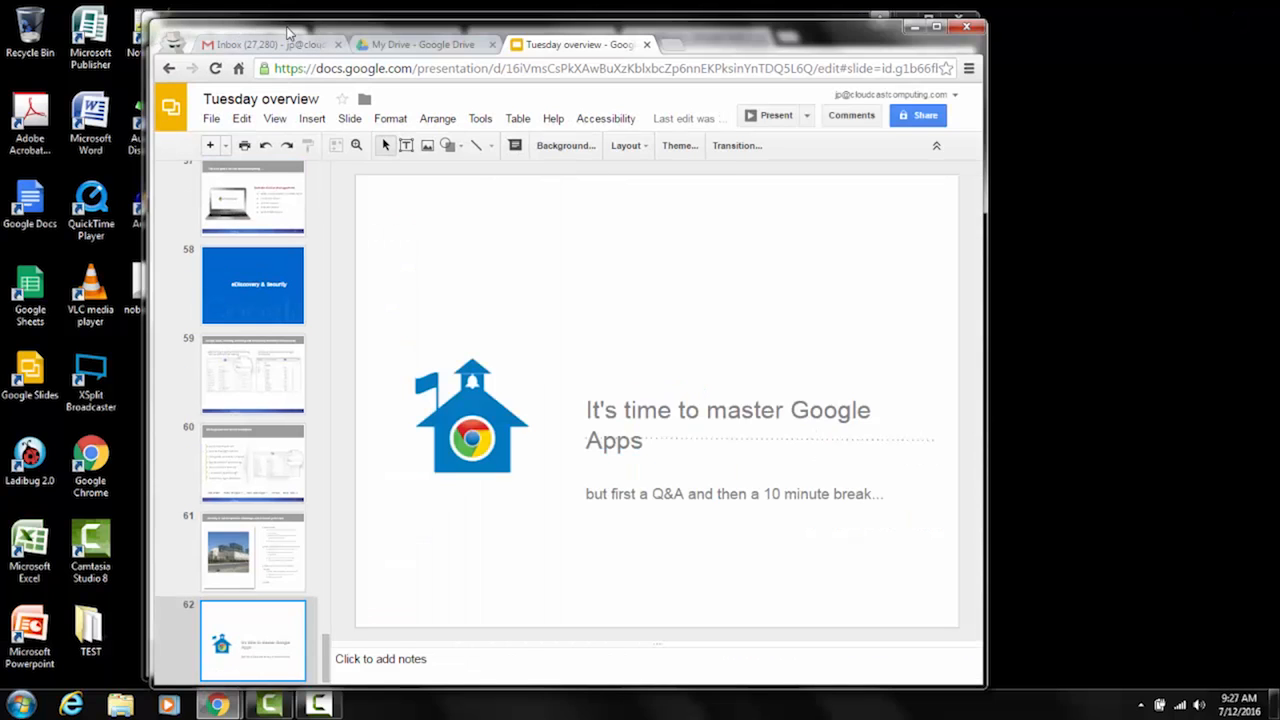
pyautogui.click(914, 28)
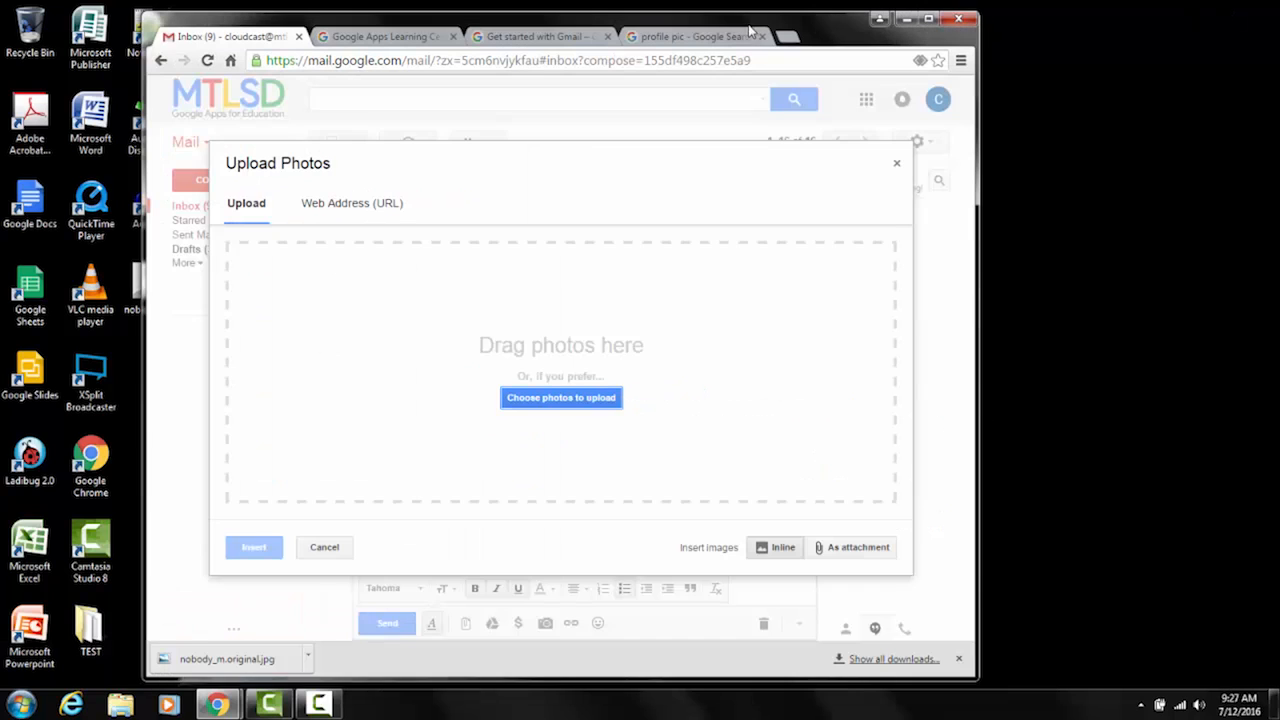
# Move the Gmail window clear of the desktop icons and drop the nobody_m picture into the upload area to insert it inline.
pyautogui.moveTo(773, 17); pyautogui.dragTo(946, 19)
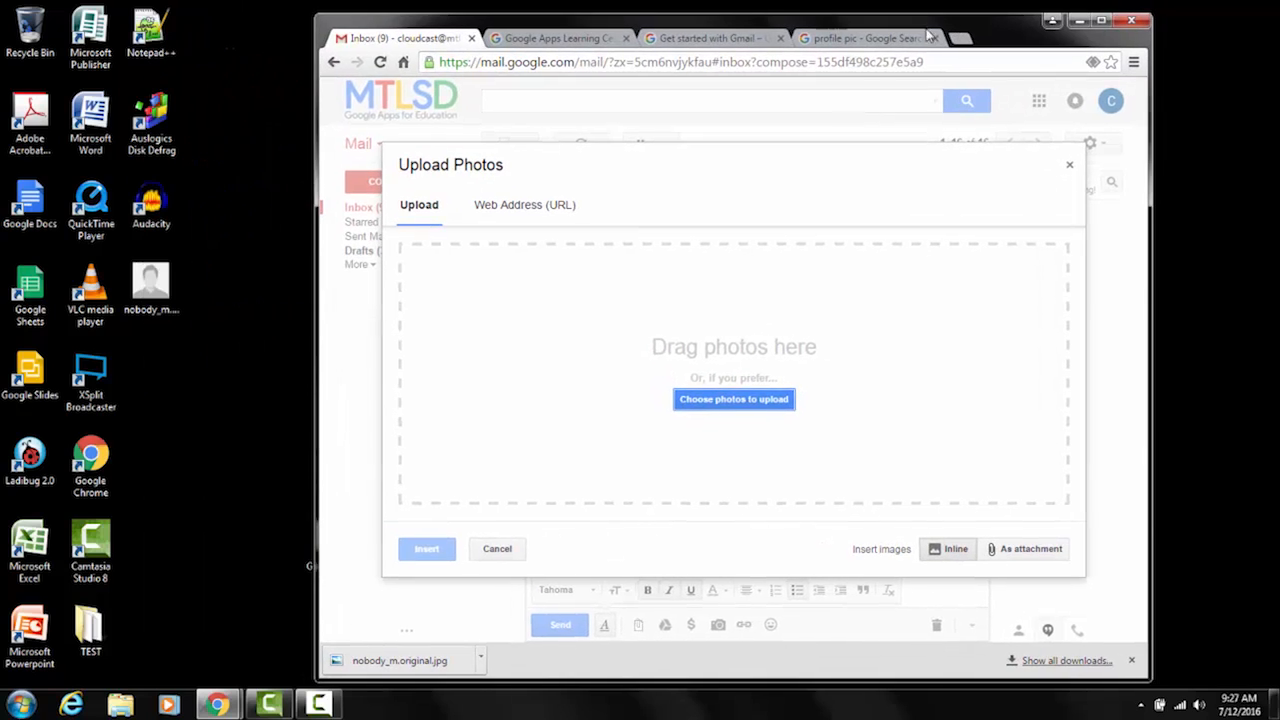
pyautogui.moveTo(160, 298); pyautogui.dragTo(660, 334)
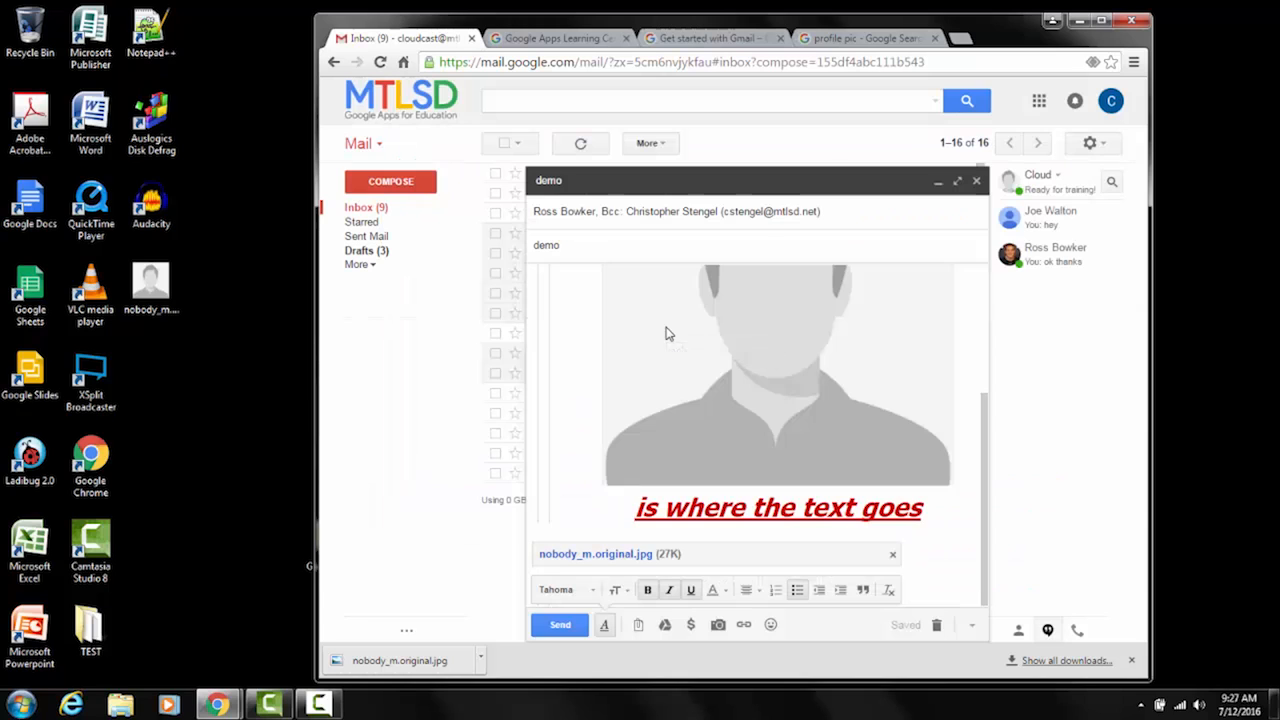
# Reopen the photo upload dialog and view the desktop files available for upload, closing the file chooser without picking one.
pyautogui.click(718, 625)
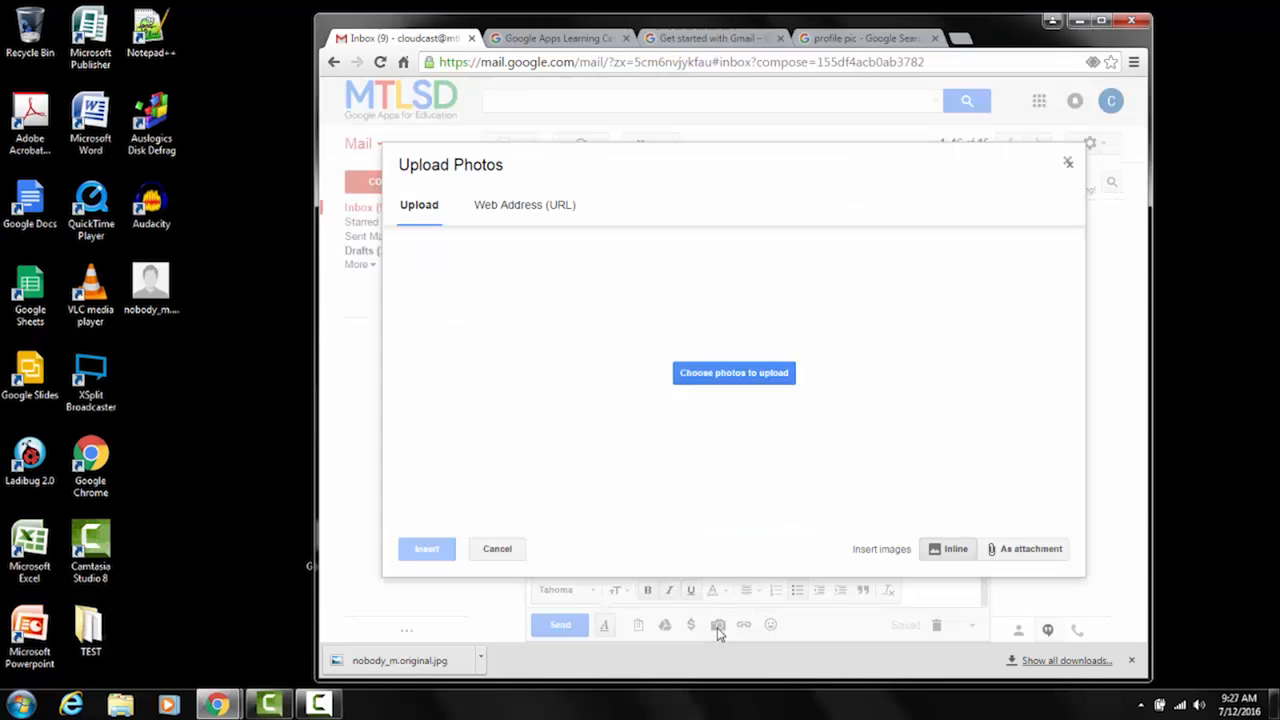
pyautogui.click(768, 400)
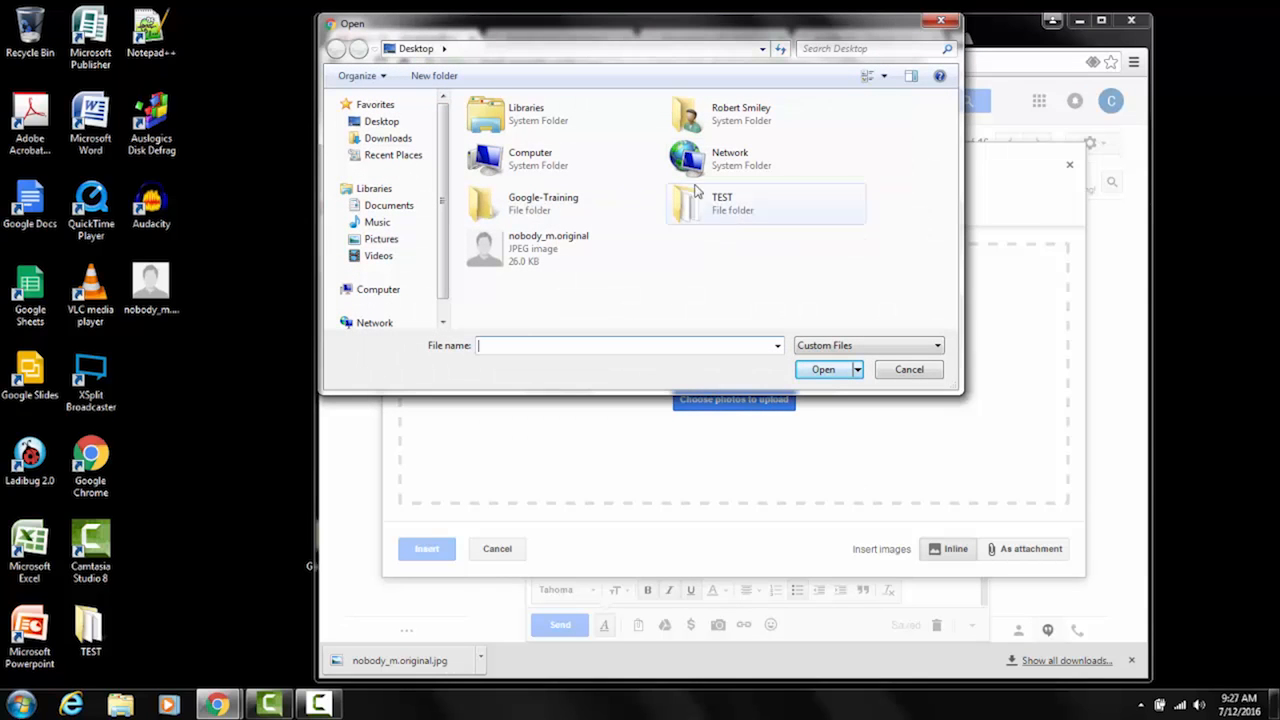
pyautogui.click(940, 22)
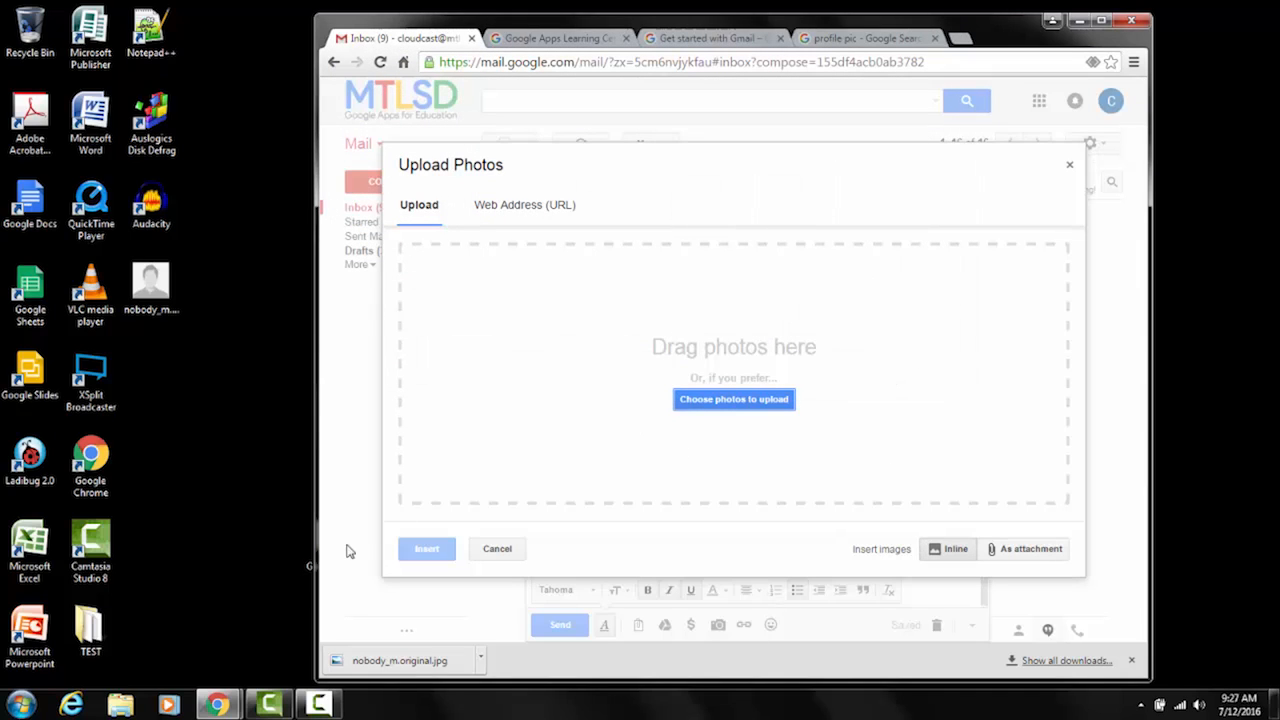
# Cancel the photo upload and insert a link to postgazette.com before the closing text of the draft.
pyautogui.click(505, 553)
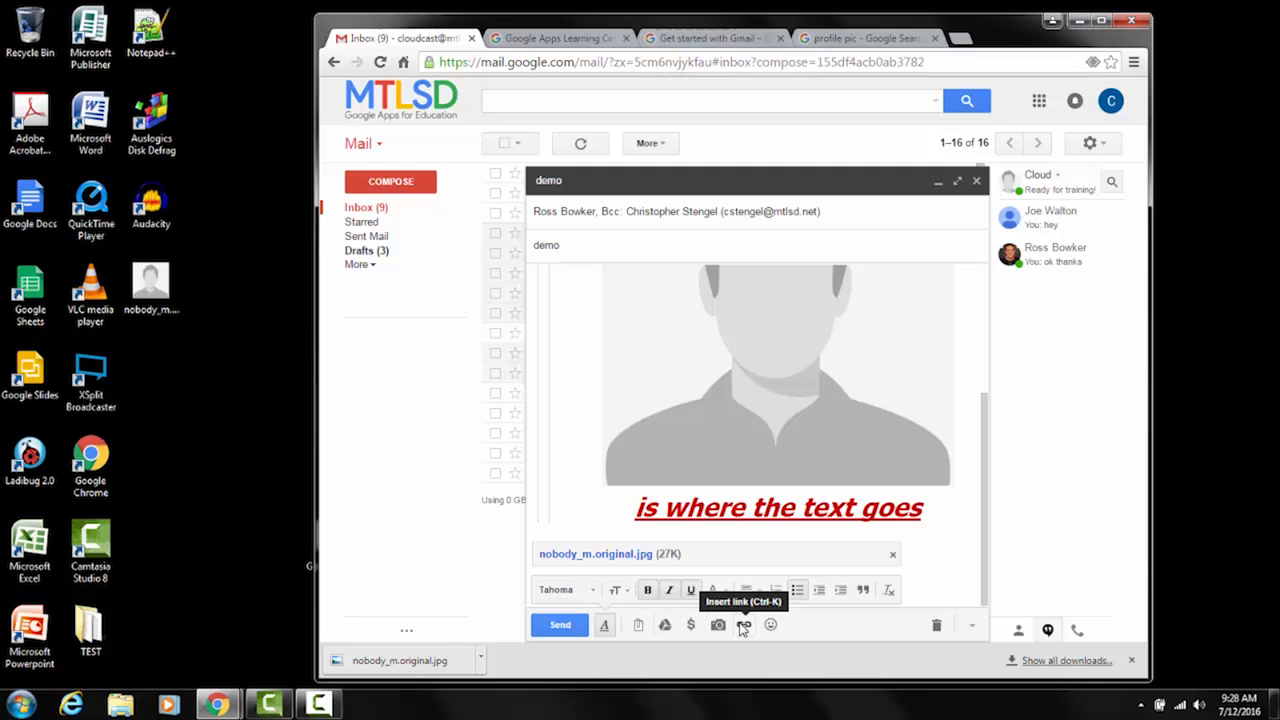
pyautogui.click(743, 625)
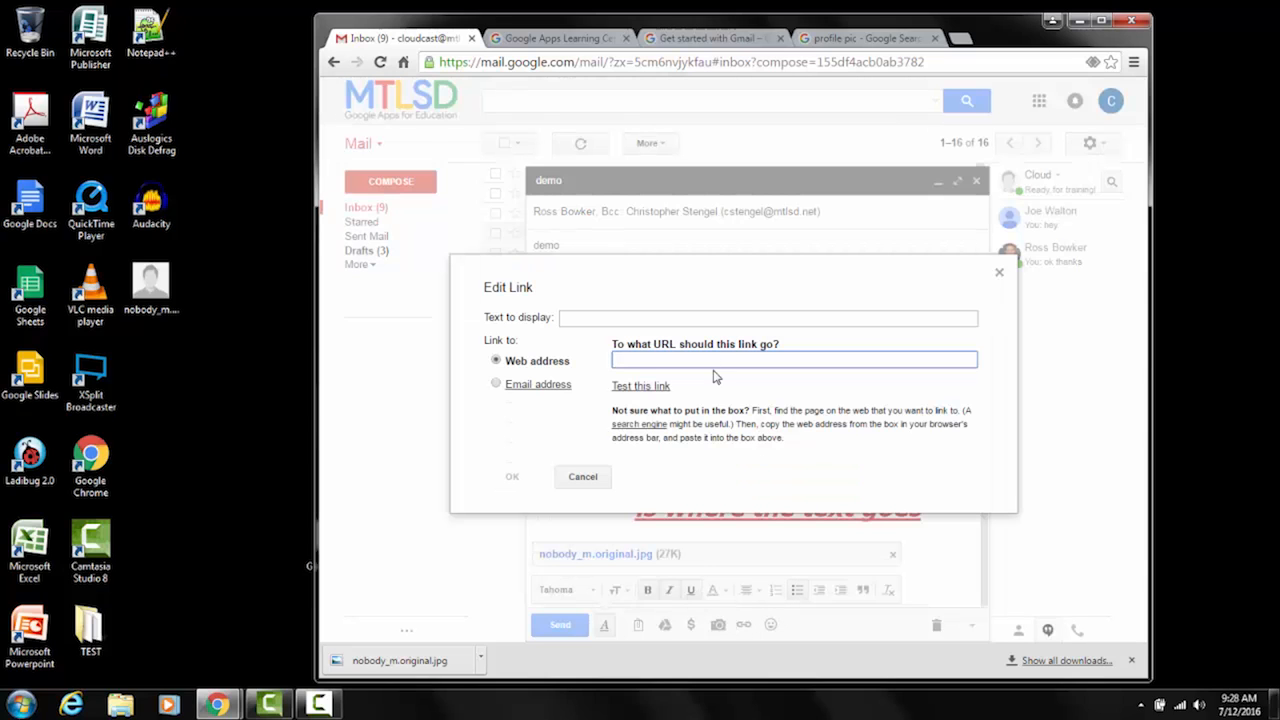
pyautogui.write('postgazette.com')
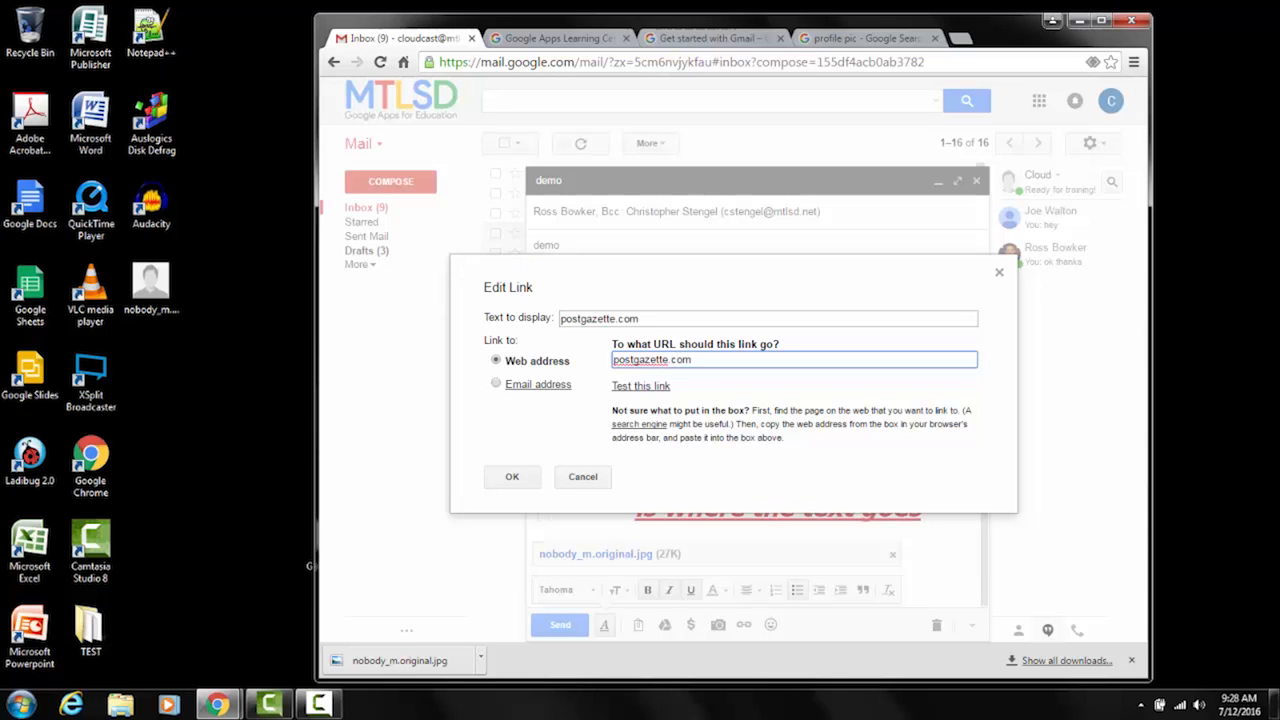
pyautogui.click(504, 478)
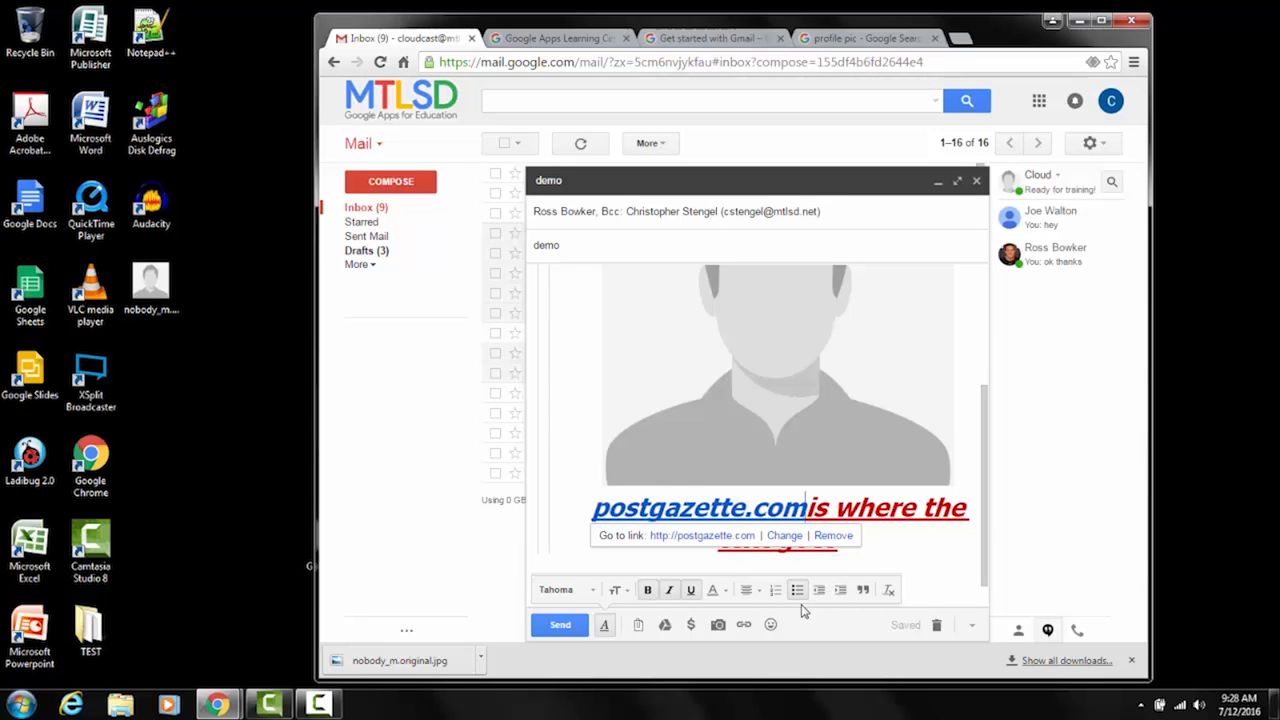
# Insert three grinning emoji after the postgazette.com link in the draft.
pyautogui.click(770, 624)
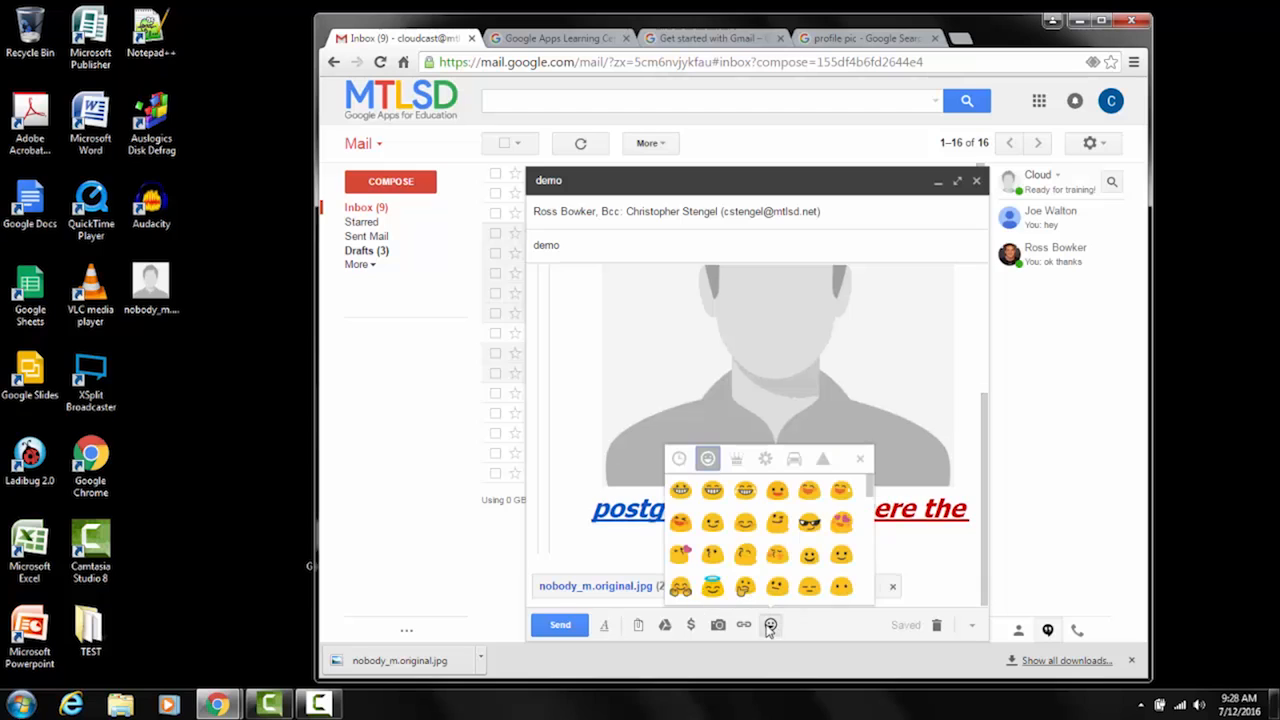
pyautogui.click(745, 492)
pyautogui.click(747, 494)
pyautogui.click(860, 461)
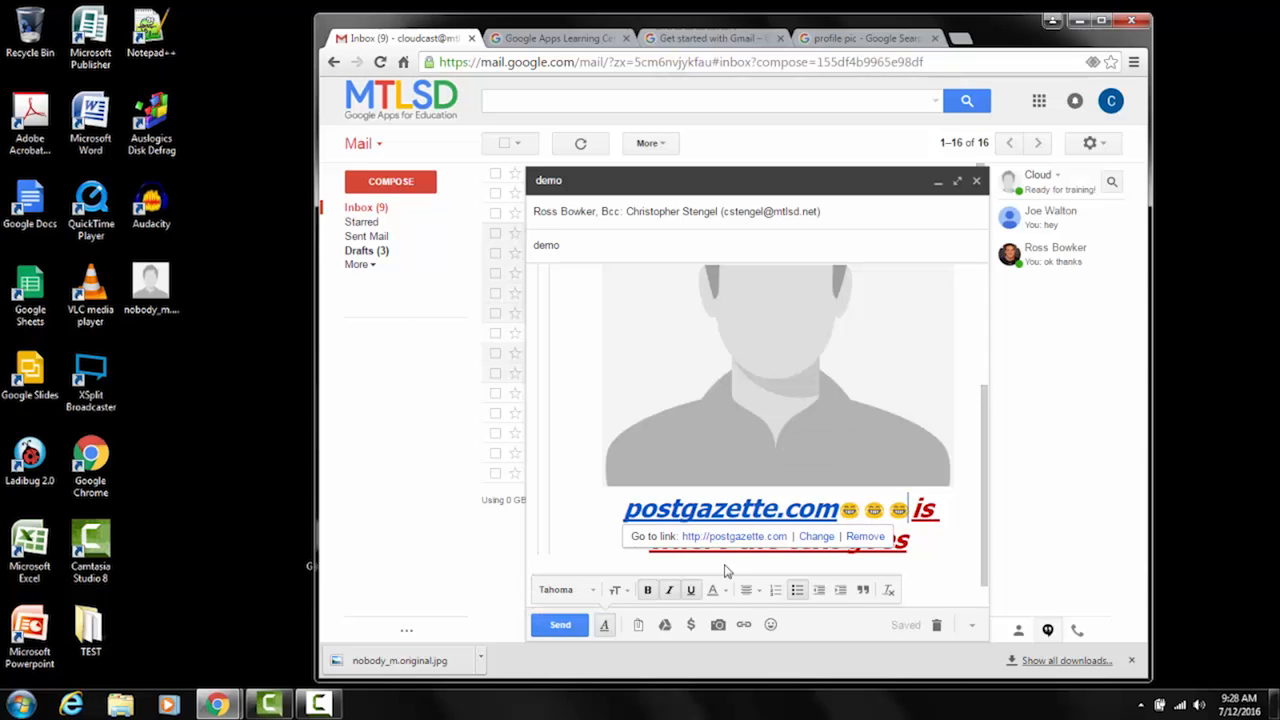
# Add one person from the Directory contact list to the draft's To recipients.
pyautogui.scroll(3, 729, 288)
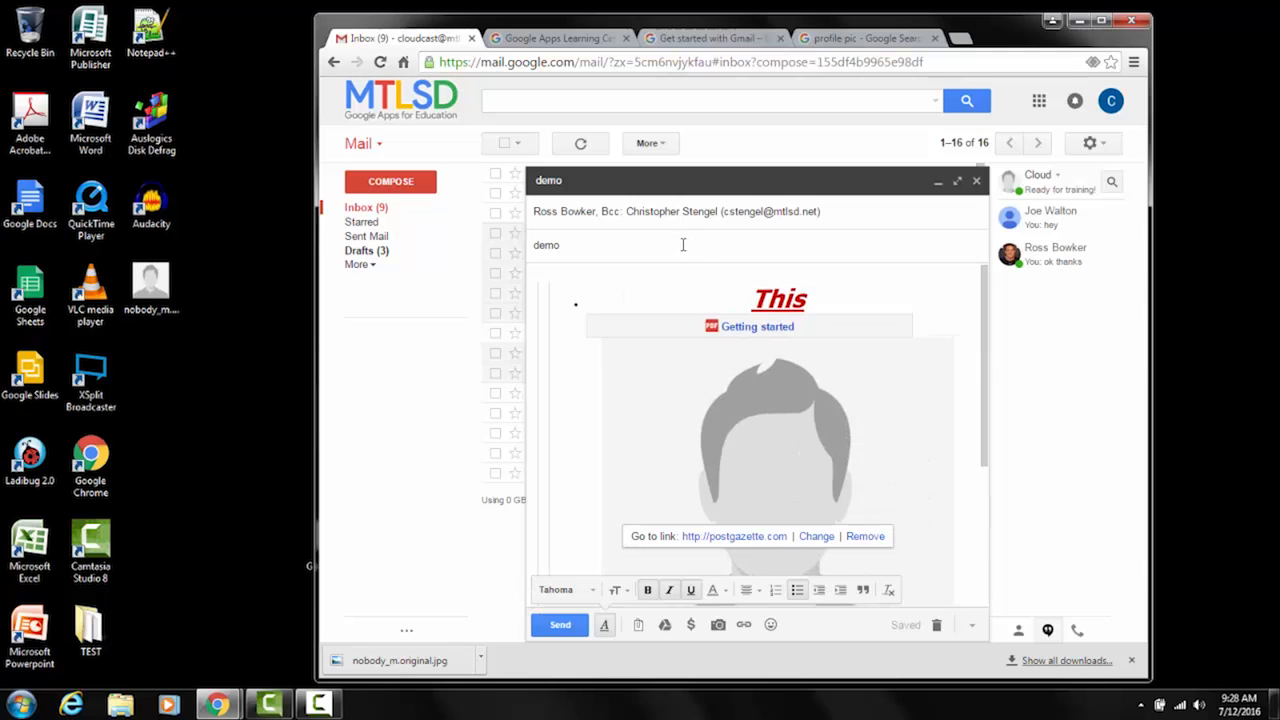
pyautogui.click(857, 205)
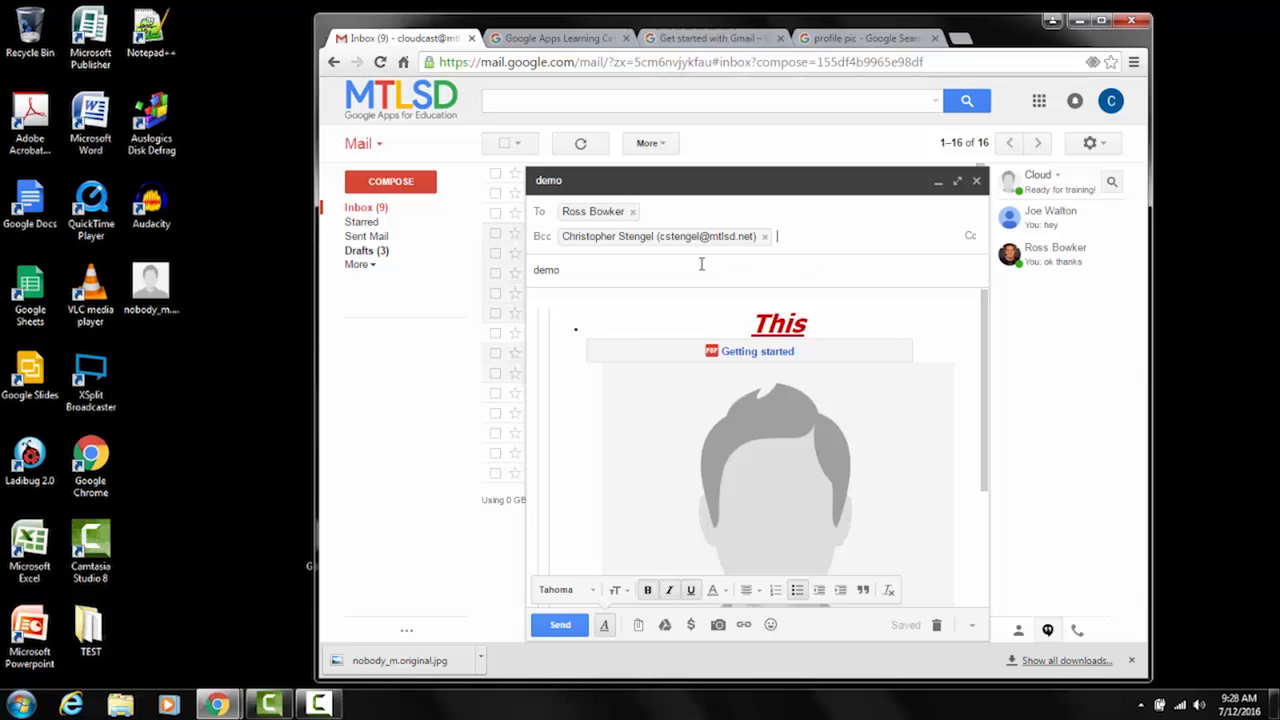
pyautogui.click(539, 218)
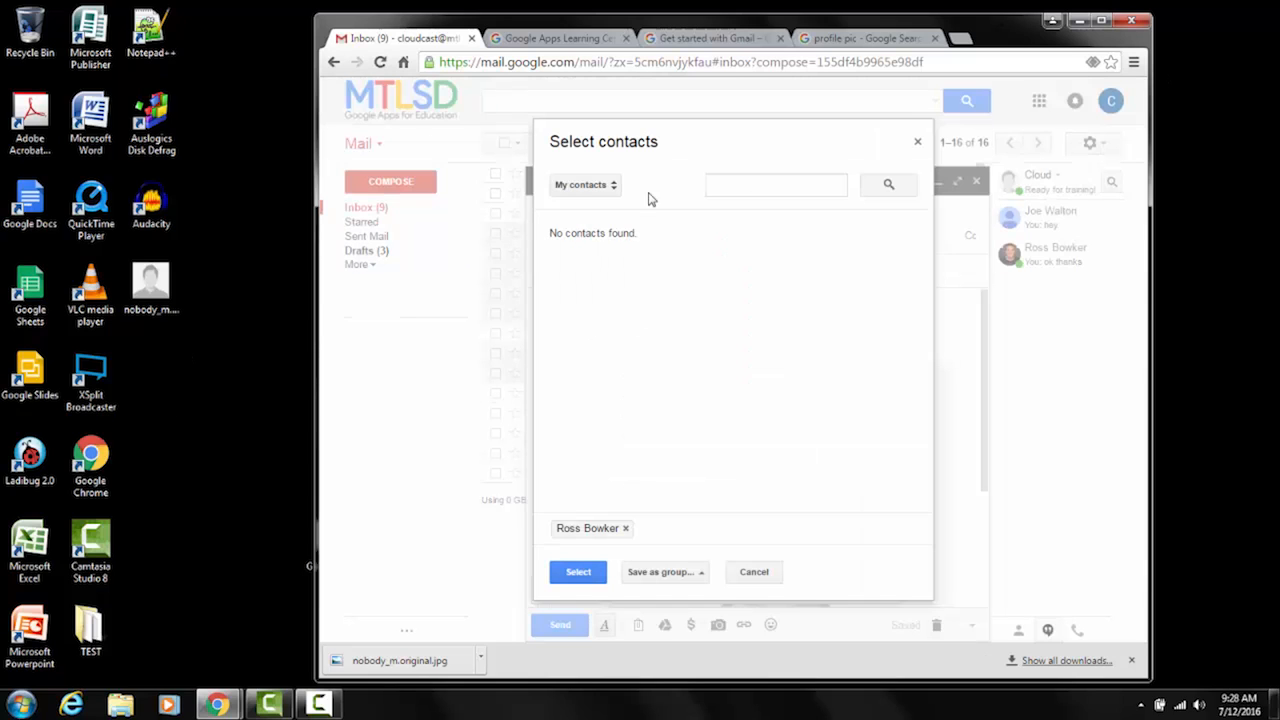
pyautogui.click(609, 187)
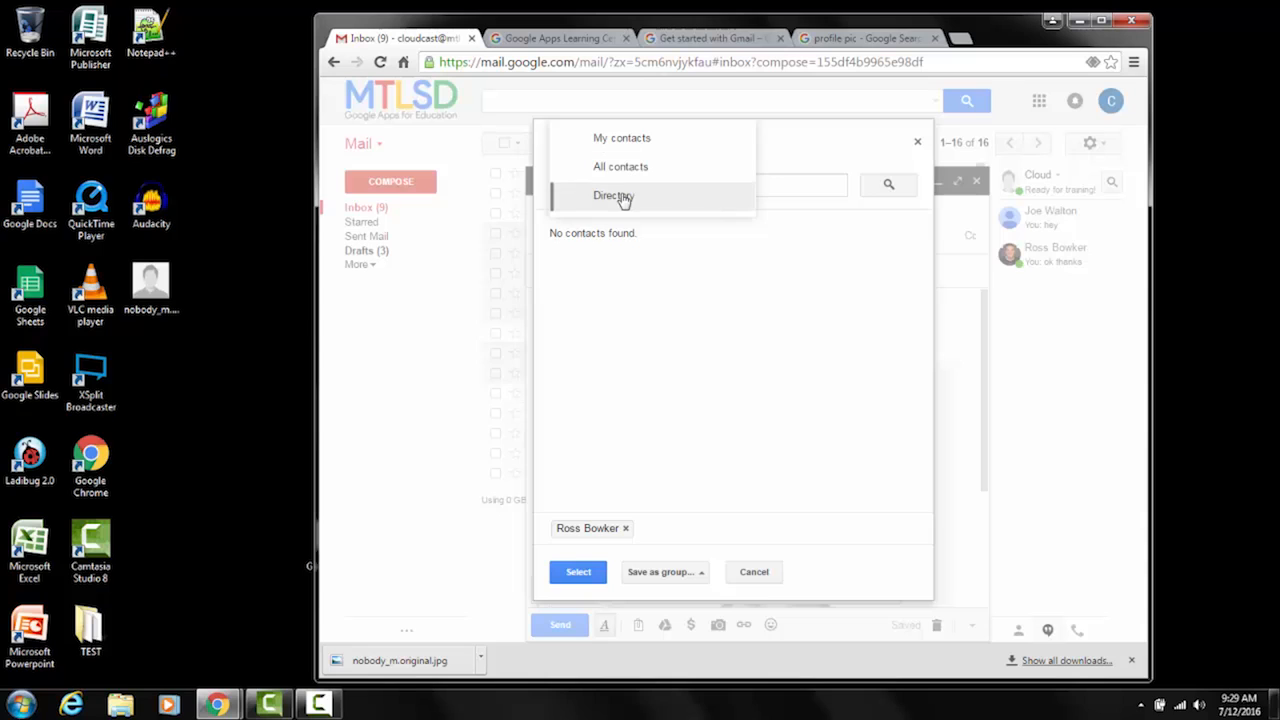
pyautogui.click(622, 197)
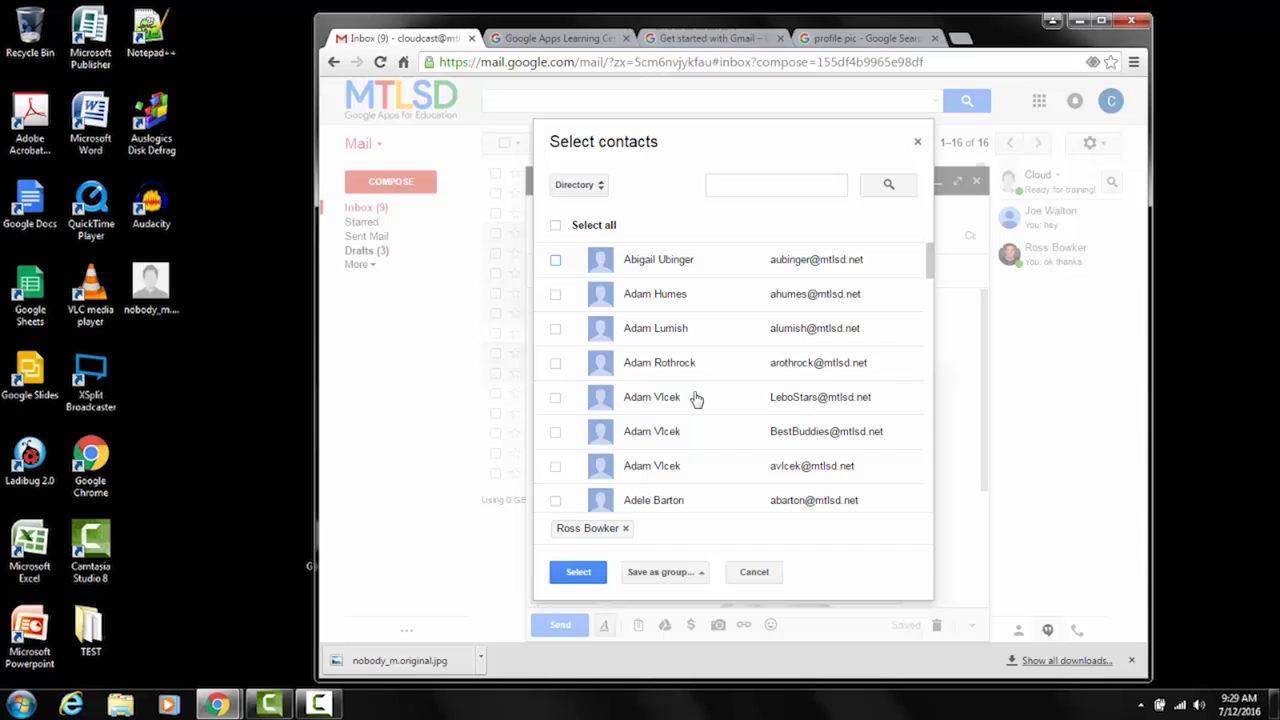
pyautogui.scroll(-3, 703, 312)
pyautogui.scroll(-12, 700, 316)
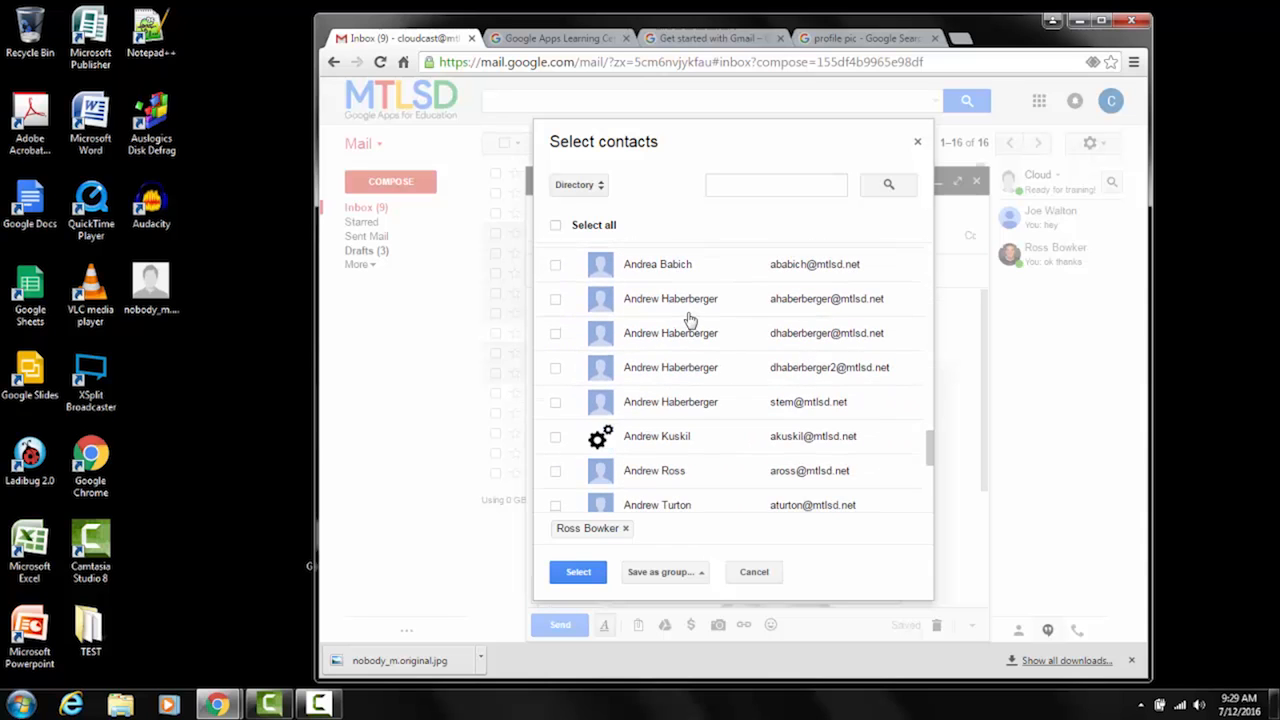
pyautogui.scroll(-2, 688, 318)
pyautogui.scroll(-2, 686, 314)
pyautogui.scroll(-5, 685, 318)
pyautogui.scroll(7, 685, 320)
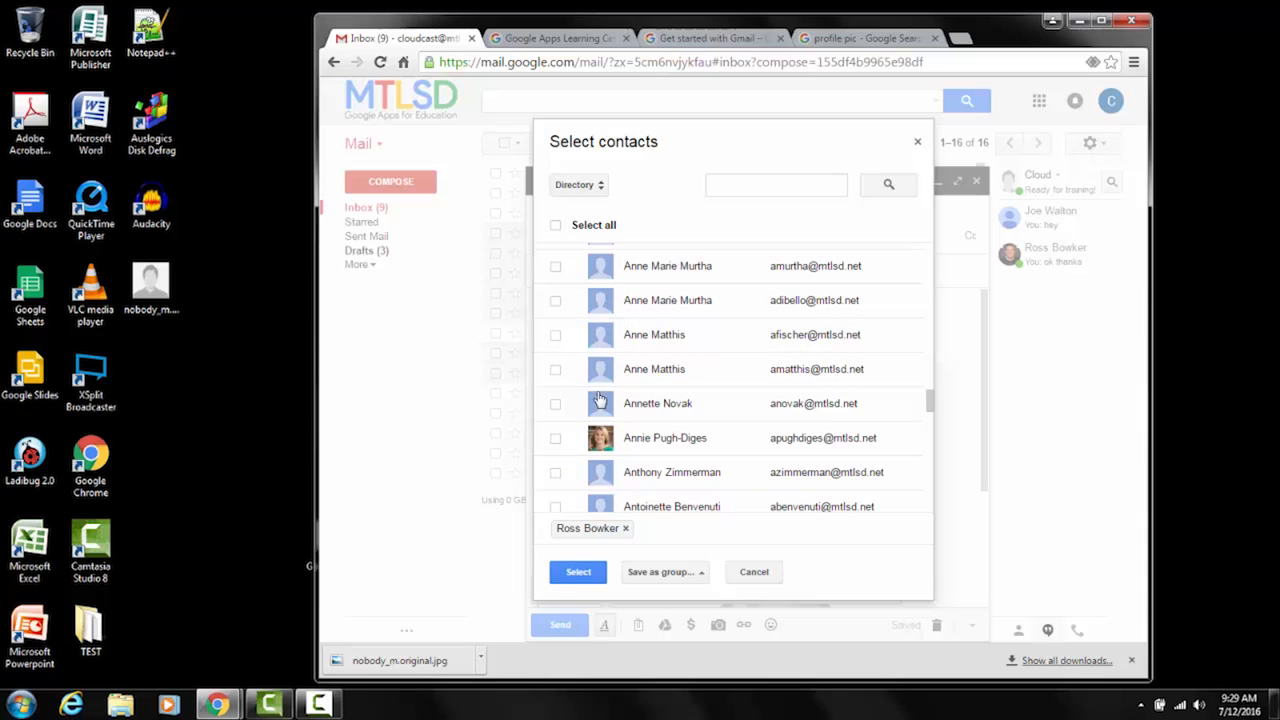
pyautogui.click(553, 303)
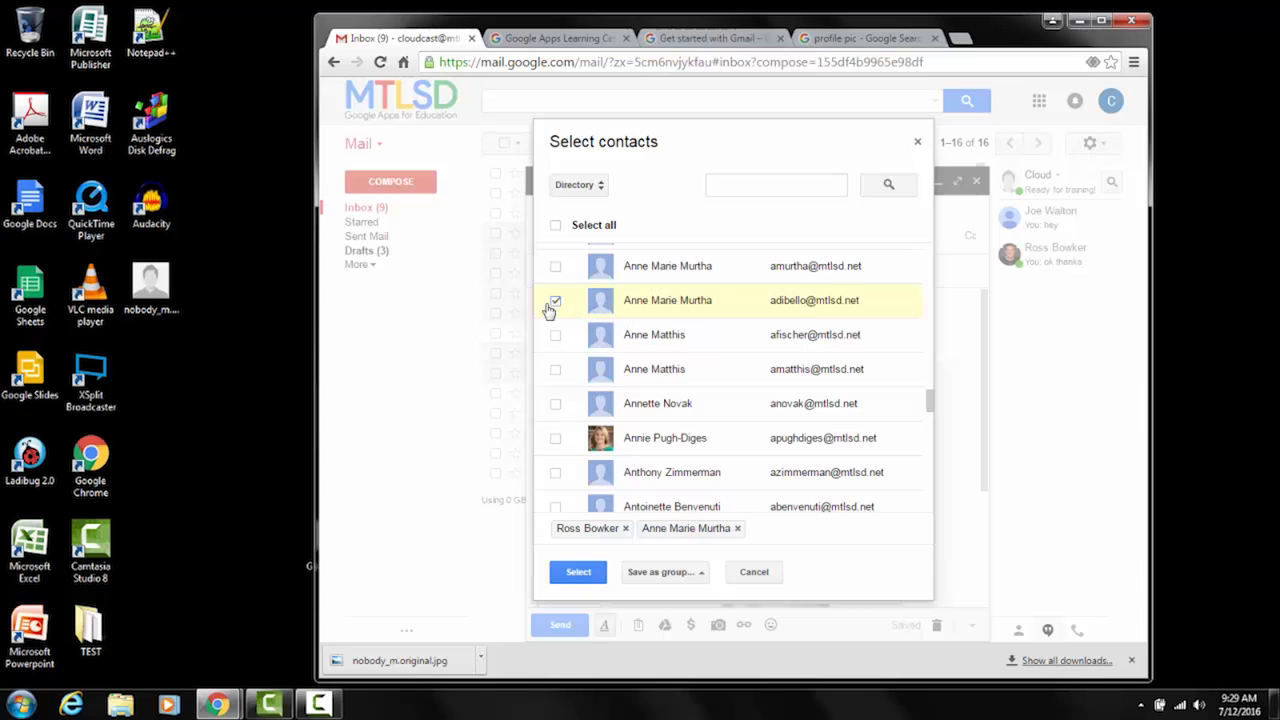
pyautogui.click(590, 574)
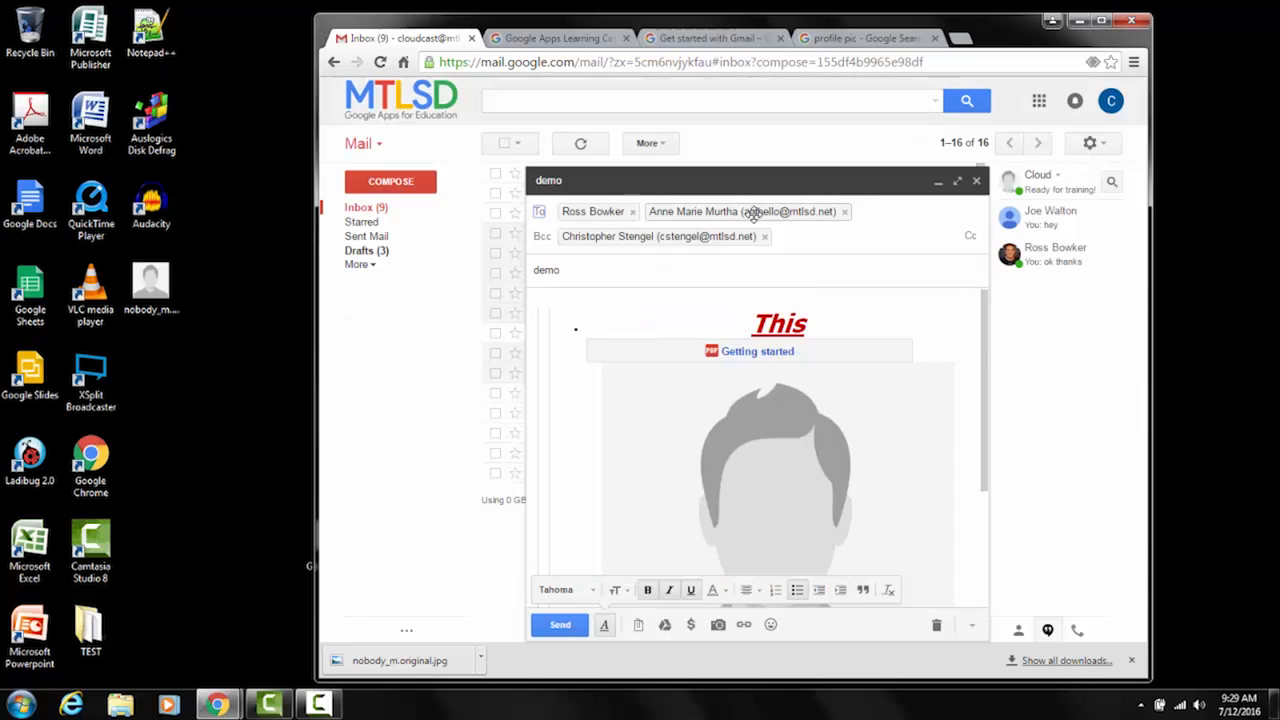
# Remove the recipient picked from the Directory from the draft's To field.
pyautogui.moveTo(753, 212)
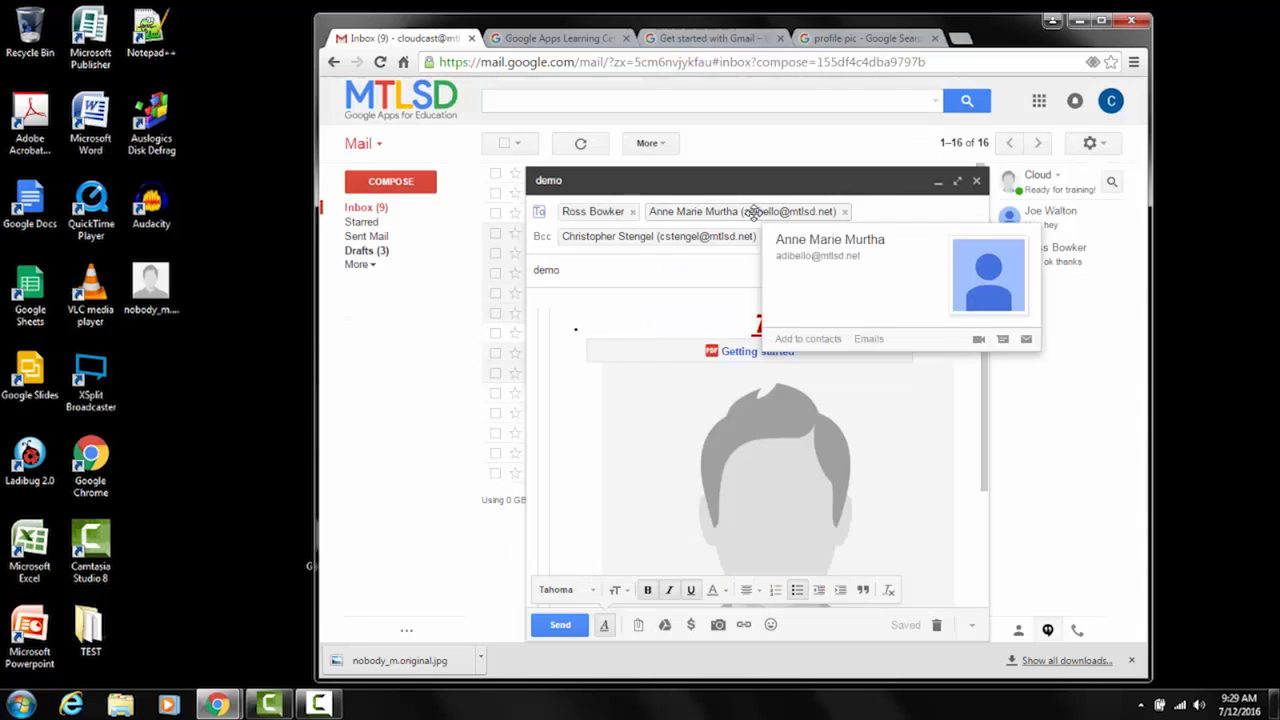
pyautogui.click(845, 213)
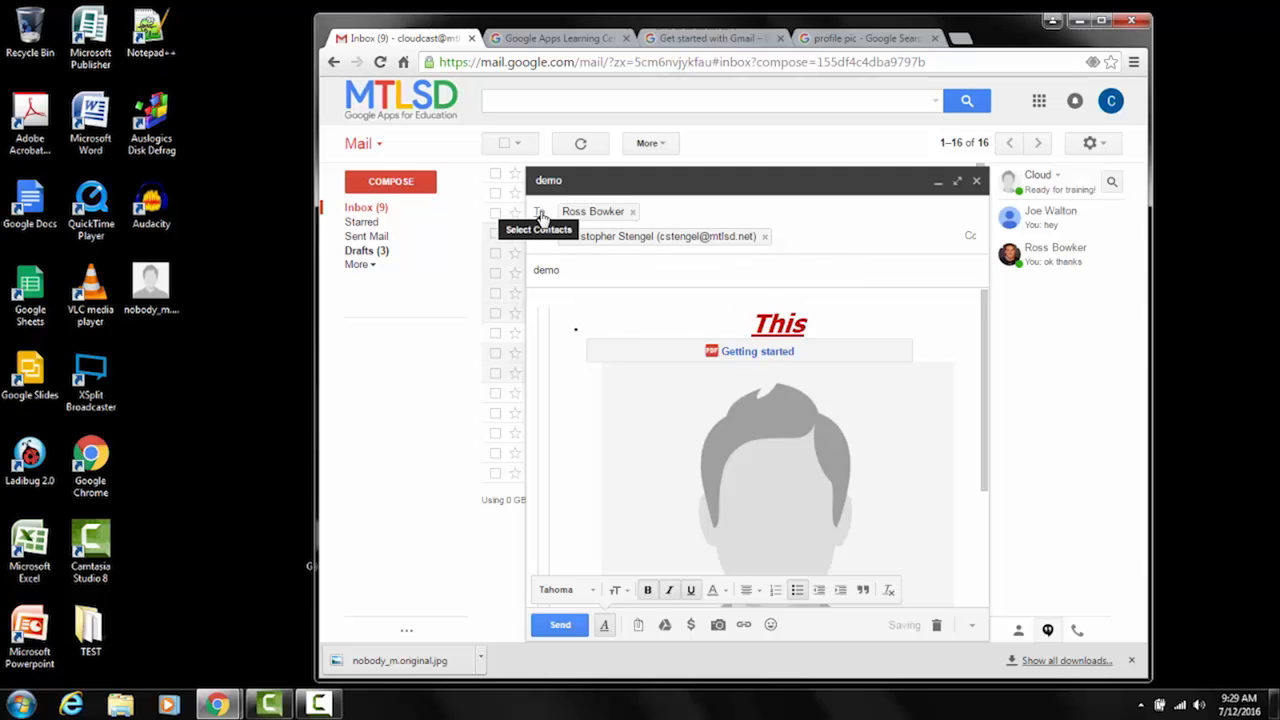
# Browse the Directory list in the To field's contact picker and close the picker without selecting anyone.
pyautogui.click(540, 215)
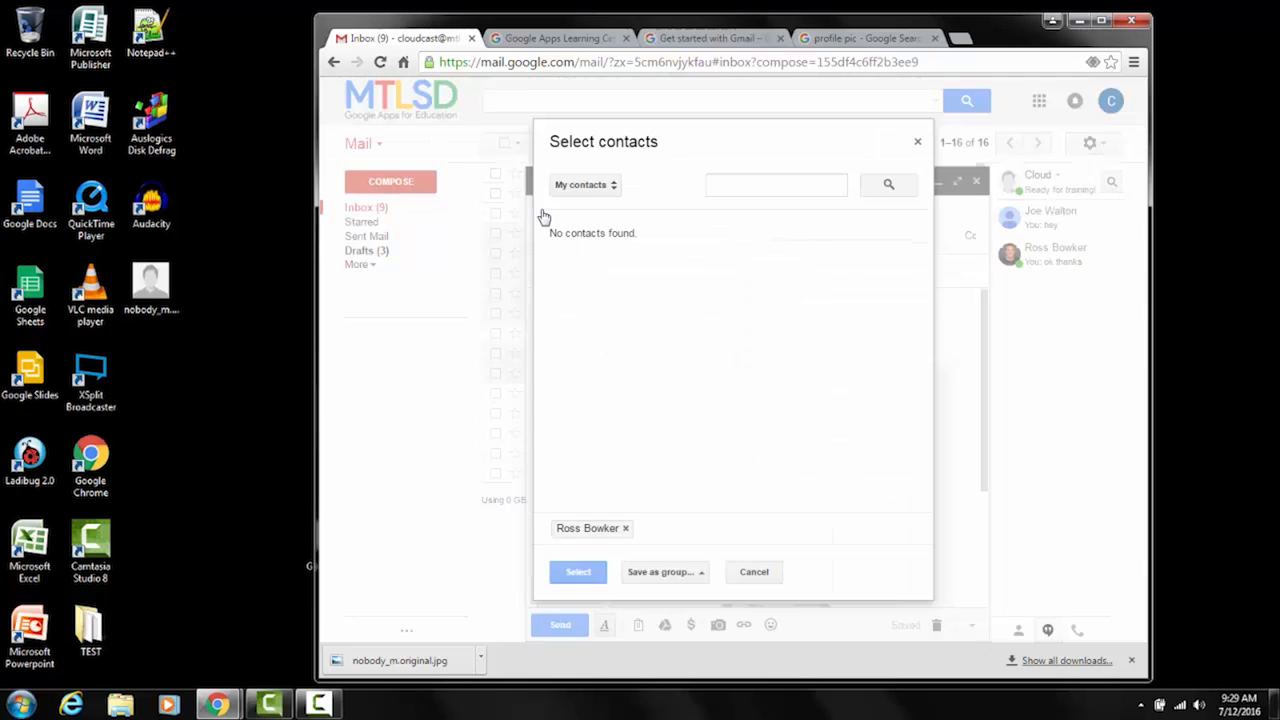
pyautogui.click(614, 187)
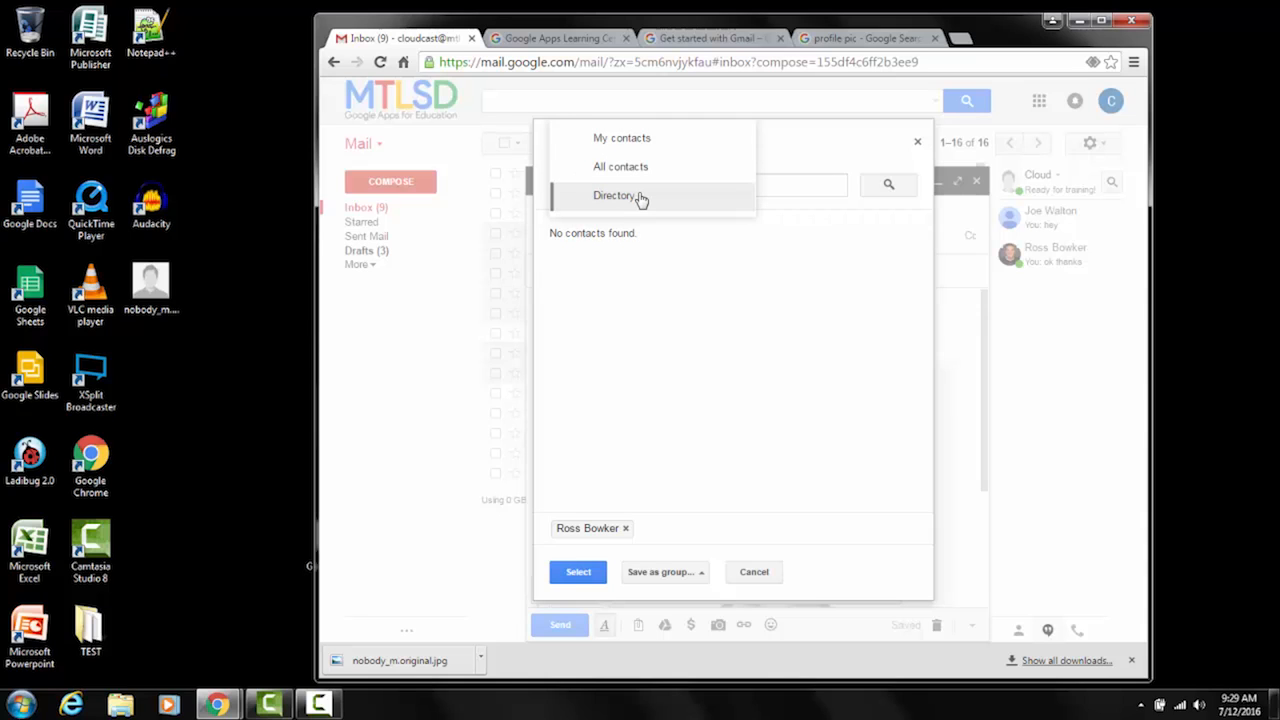
pyautogui.click(640, 198)
pyautogui.scroll(-5, 691, 337)
pyautogui.scroll(-10, 676, 320)
pyautogui.scroll(6, 663, 313)
pyautogui.scroll(10, 662, 313)
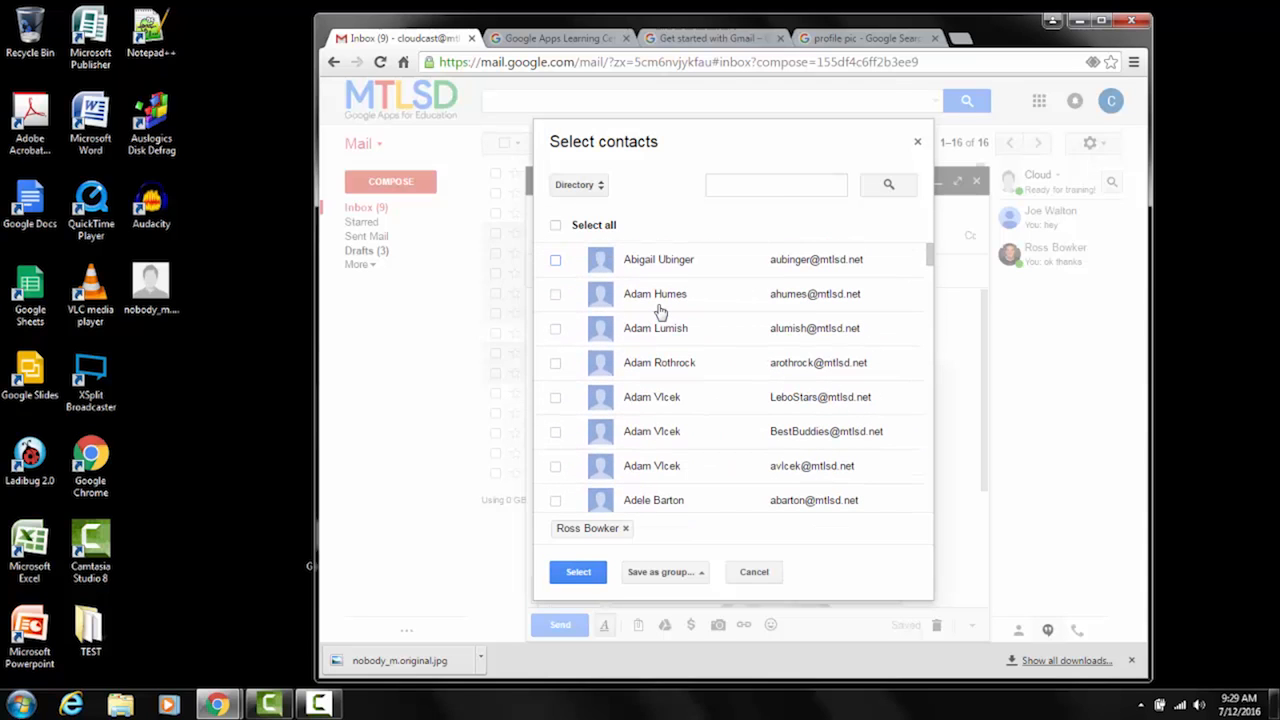
pyautogui.click(916, 146)
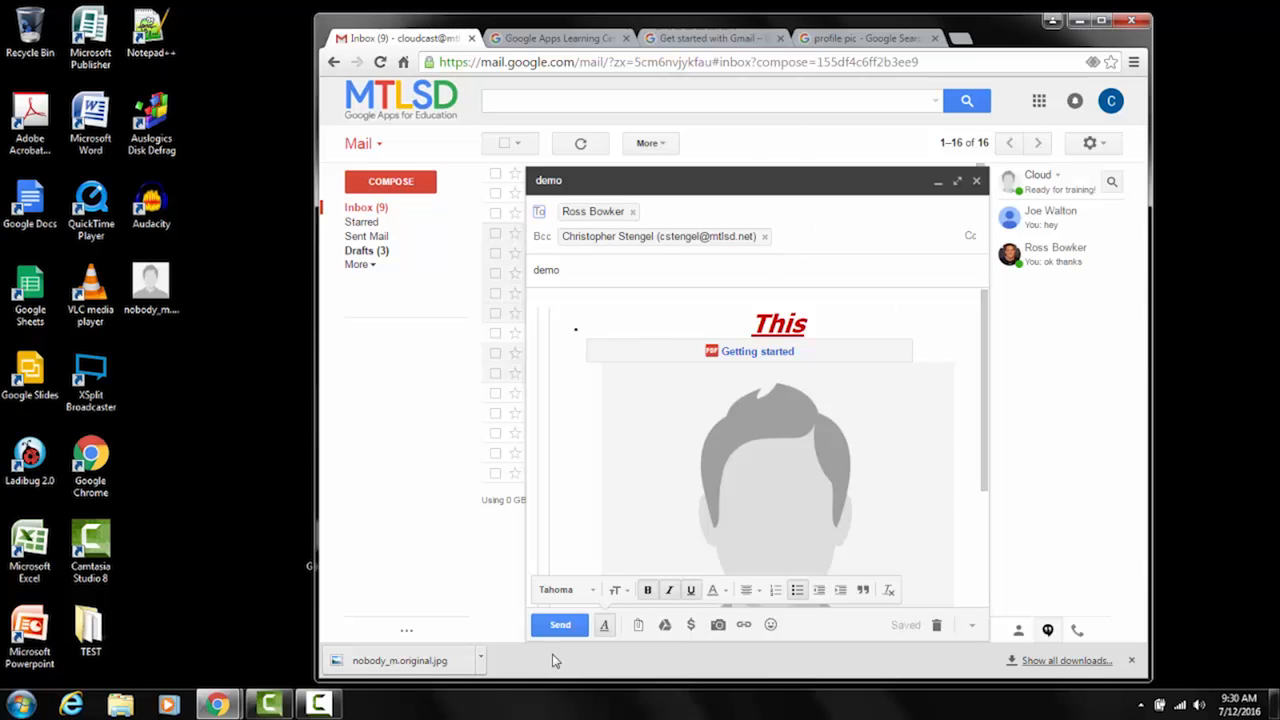
# Send the demo email, sharing its Drive file with anyone at Mt Lebanon Staff with the link as Can edit.
pyautogui.click(560, 624)
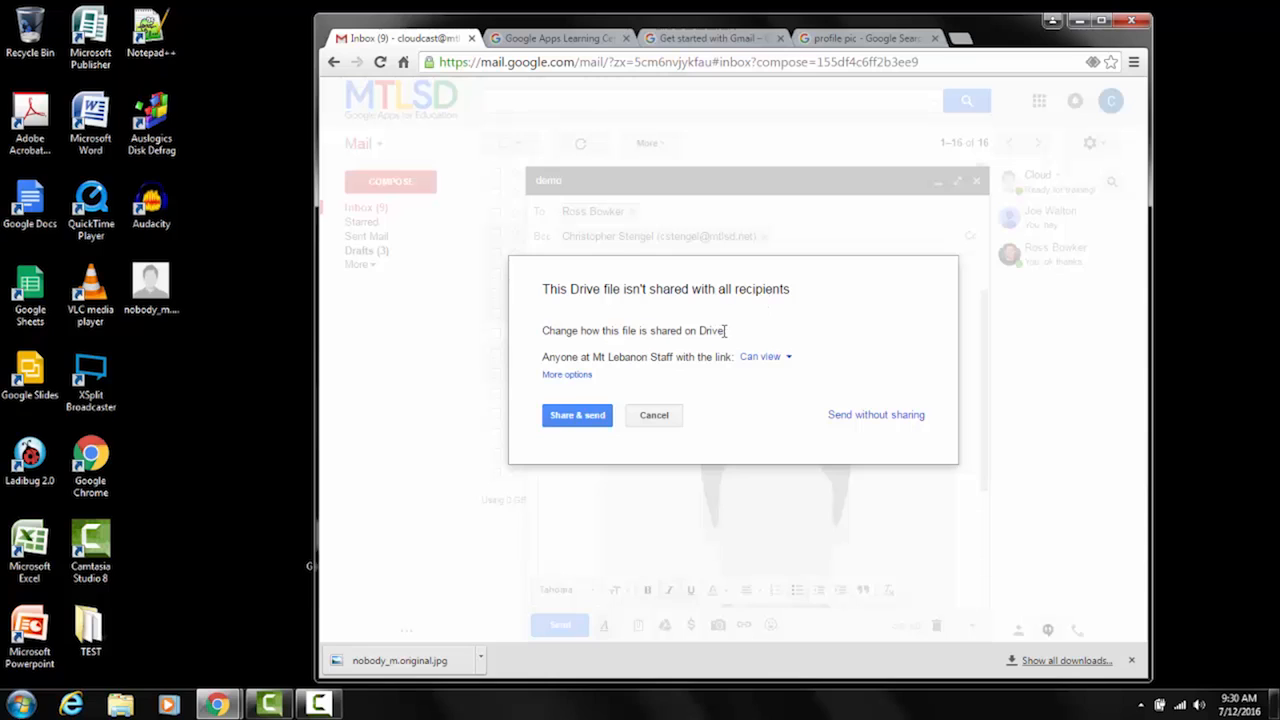
pyautogui.click(786, 360)
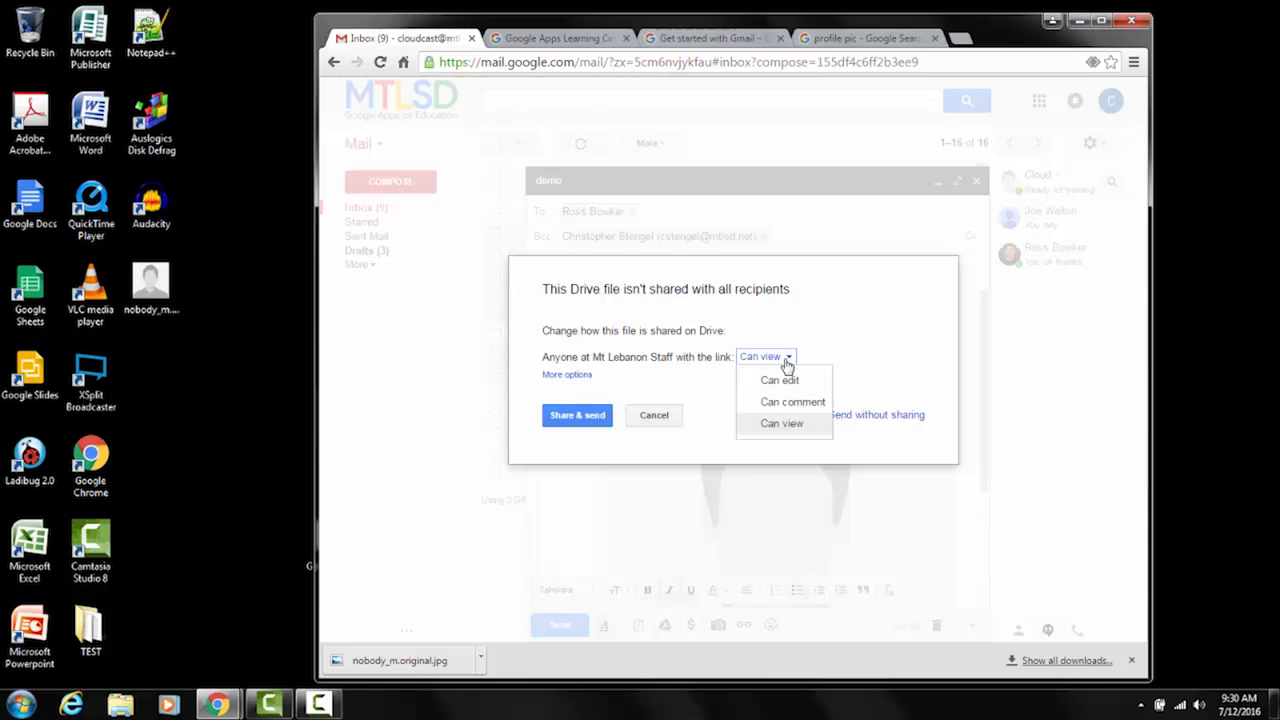
pyautogui.click(789, 381)
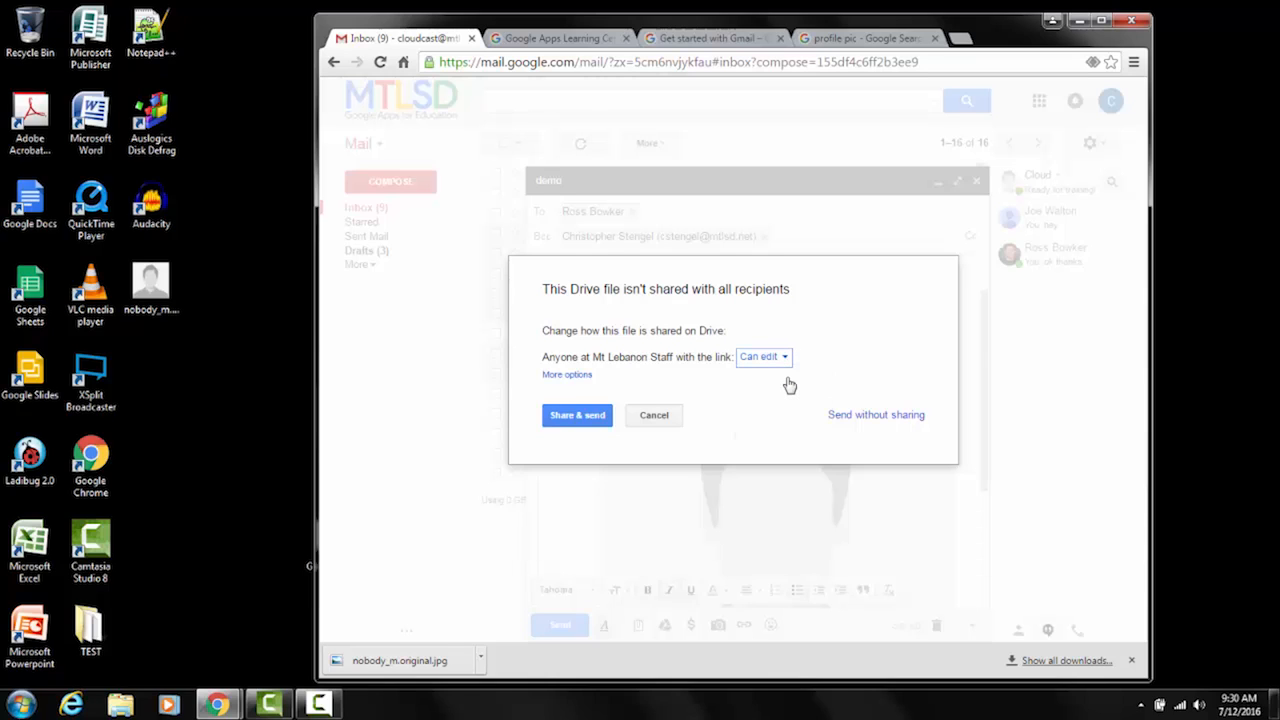
pyautogui.click(568, 420)
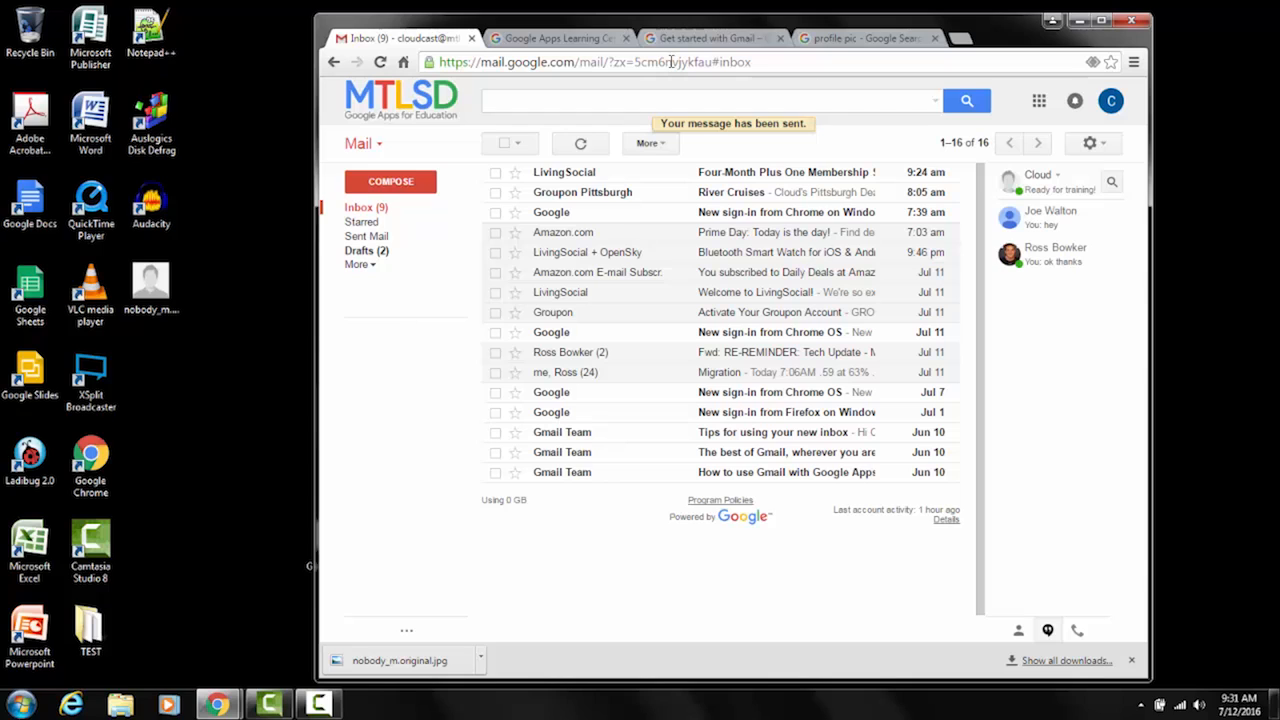
# Review the demo message in Sent Mail from its header to its end and return to the inbox.
pyautogui.click(372, 240)
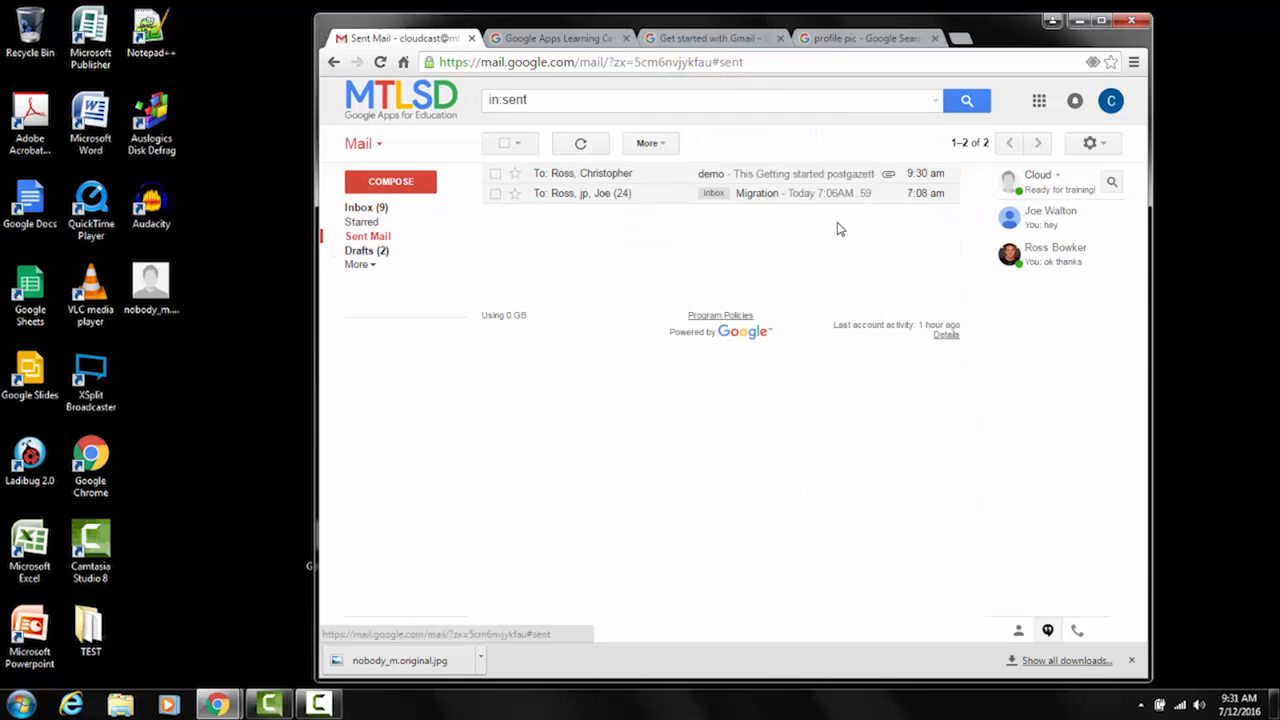
pyautogui.click(617, 178)
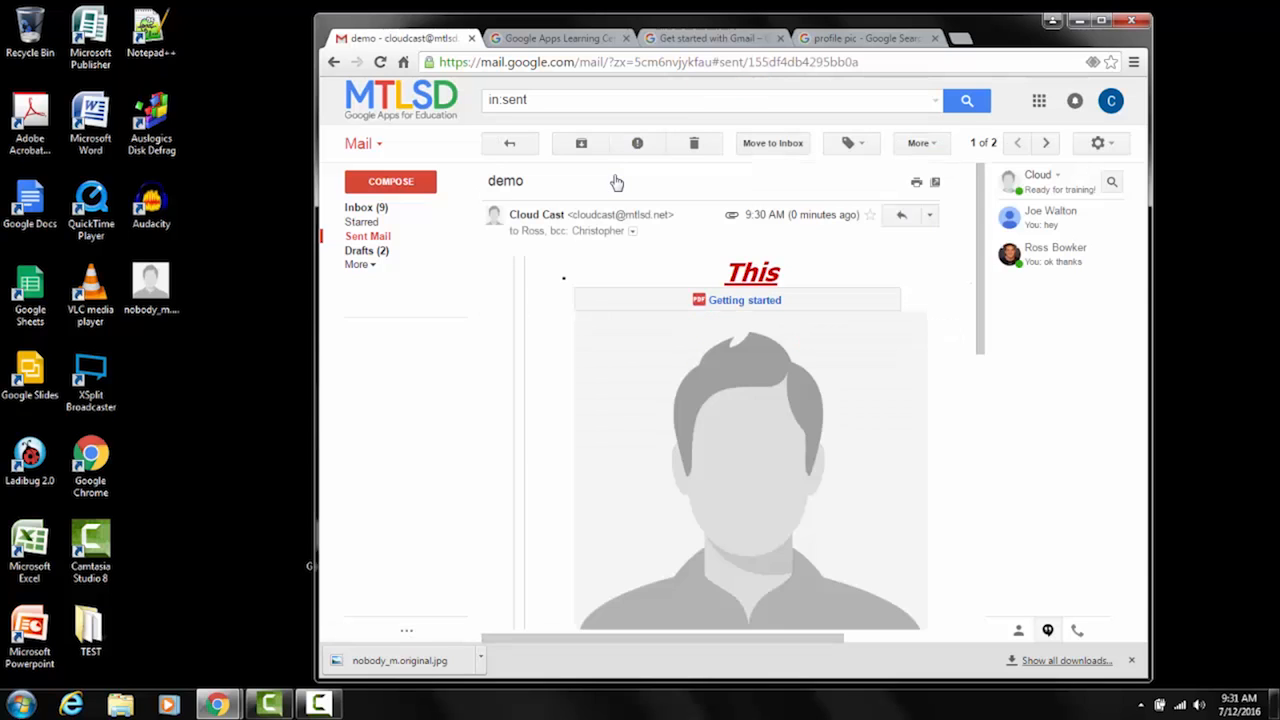
pyautogui.scroll(-5, 638, 298)
pyautogui.scroll(5, 607, 264)
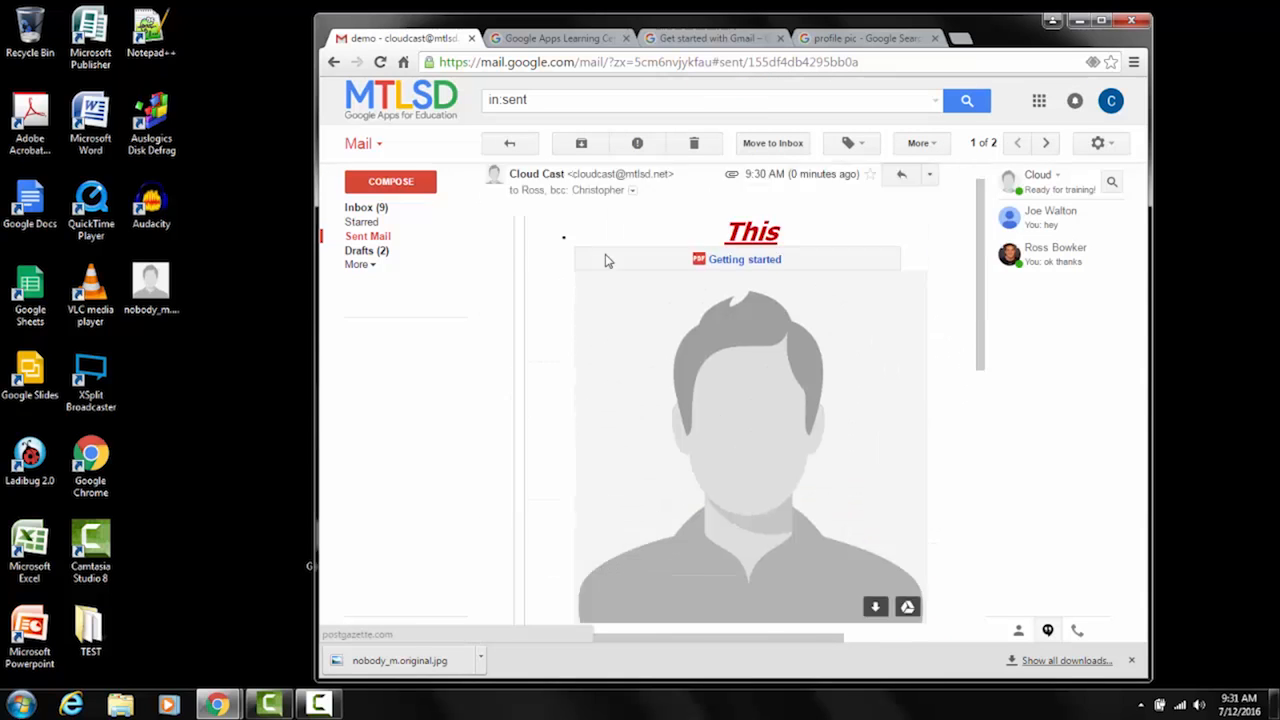
pyautogui.click(380, 207)
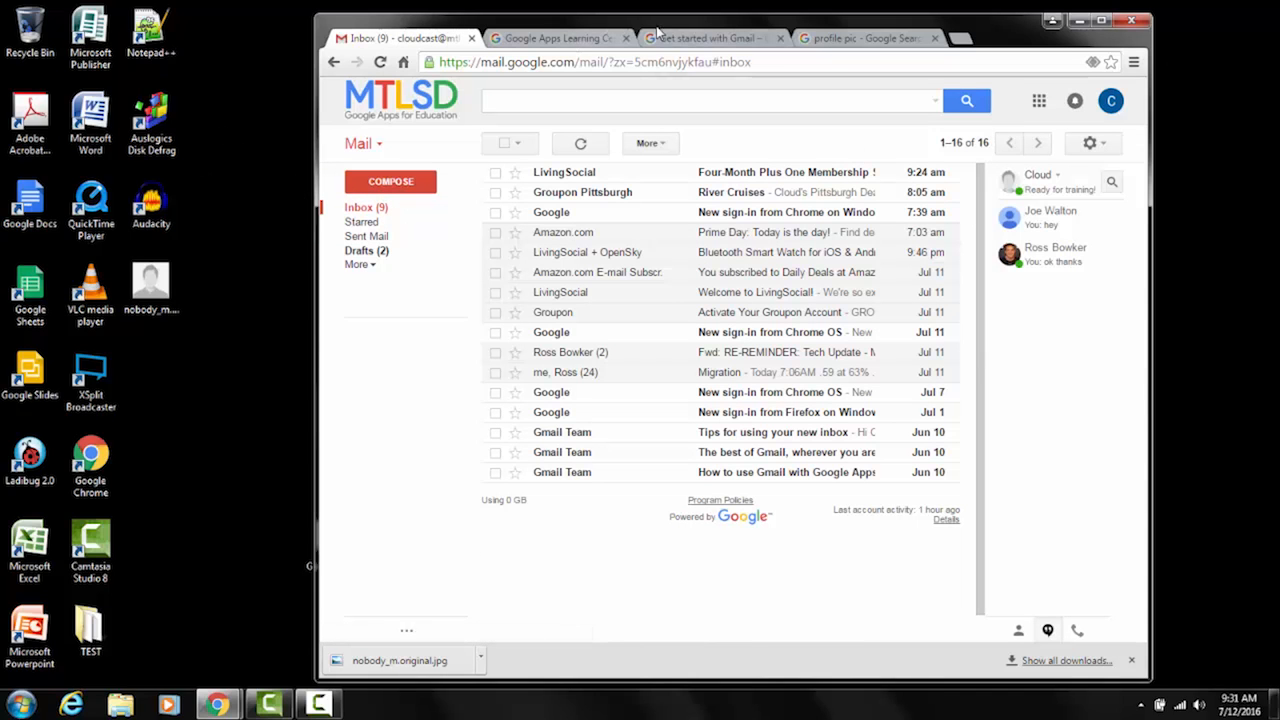
# Maximize the browser window and close the Google Apps Learning Center home page, keeping the Get started with Gmail page open.
pyautogui.click(1100, 21)
pyautogui.click(262, 10)
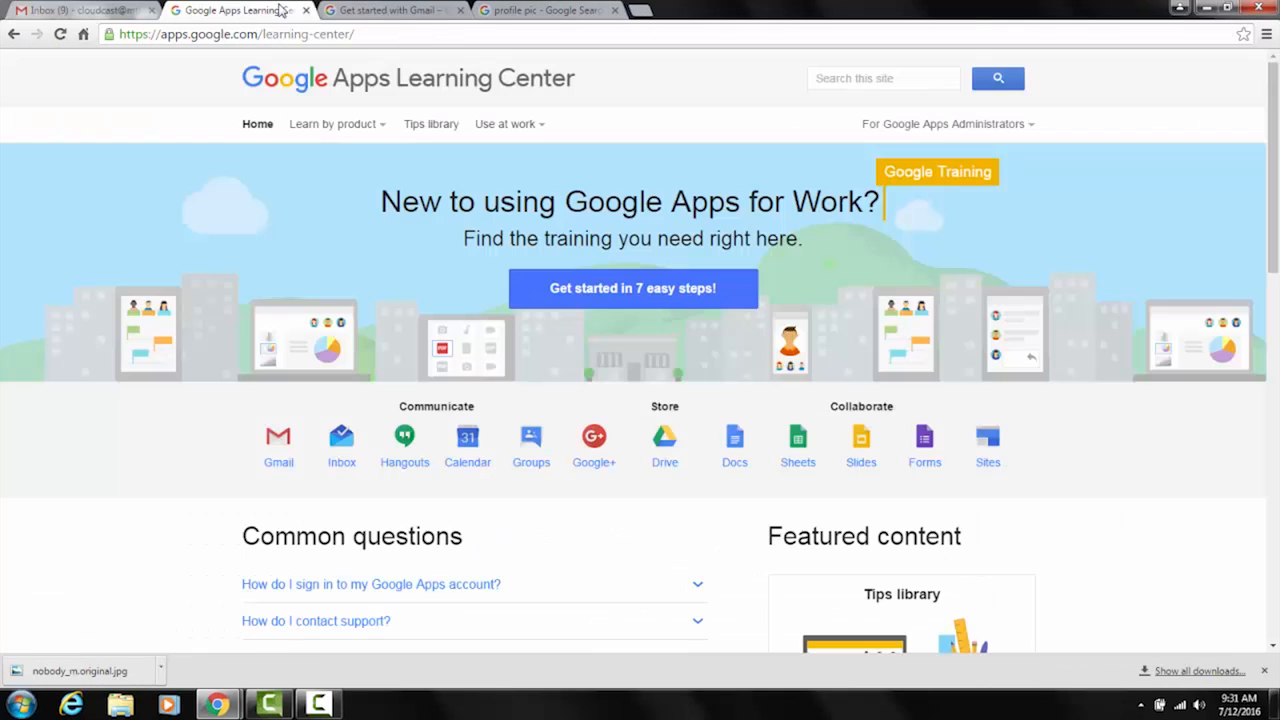
pyautogui.click(405, 12)
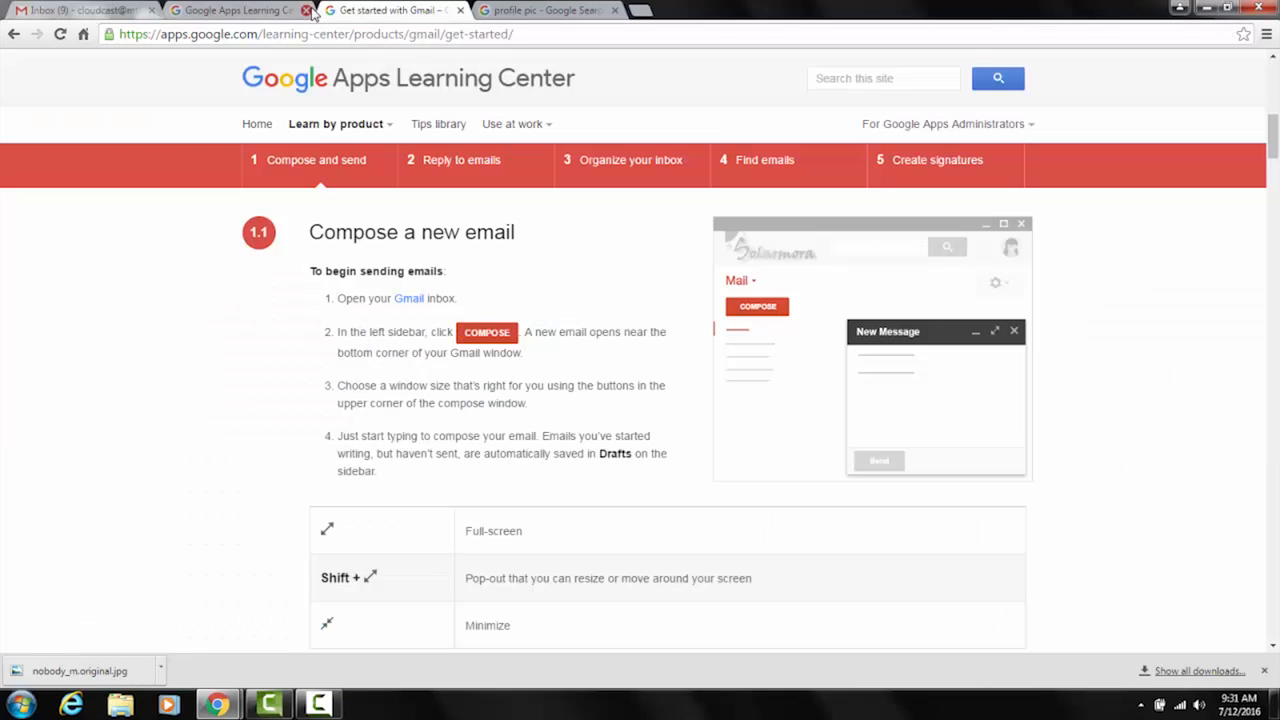
pyautogui.click(306, 10)
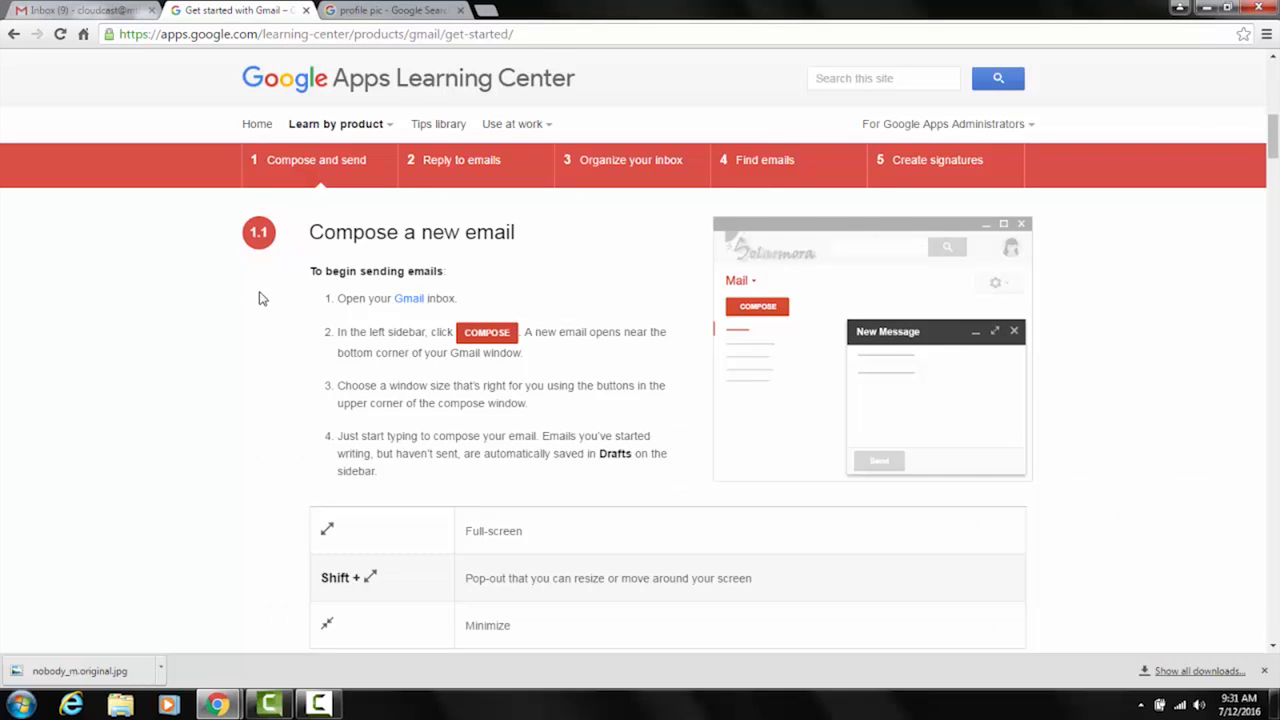
# Look over the Compose a new email section of the Get started with Gmail guide.
pyautogui.scroll(-1, 313, 347)
pyautogui.scroll(-2, 313, 347)
pyautogui.scroll(3, 314, 349)
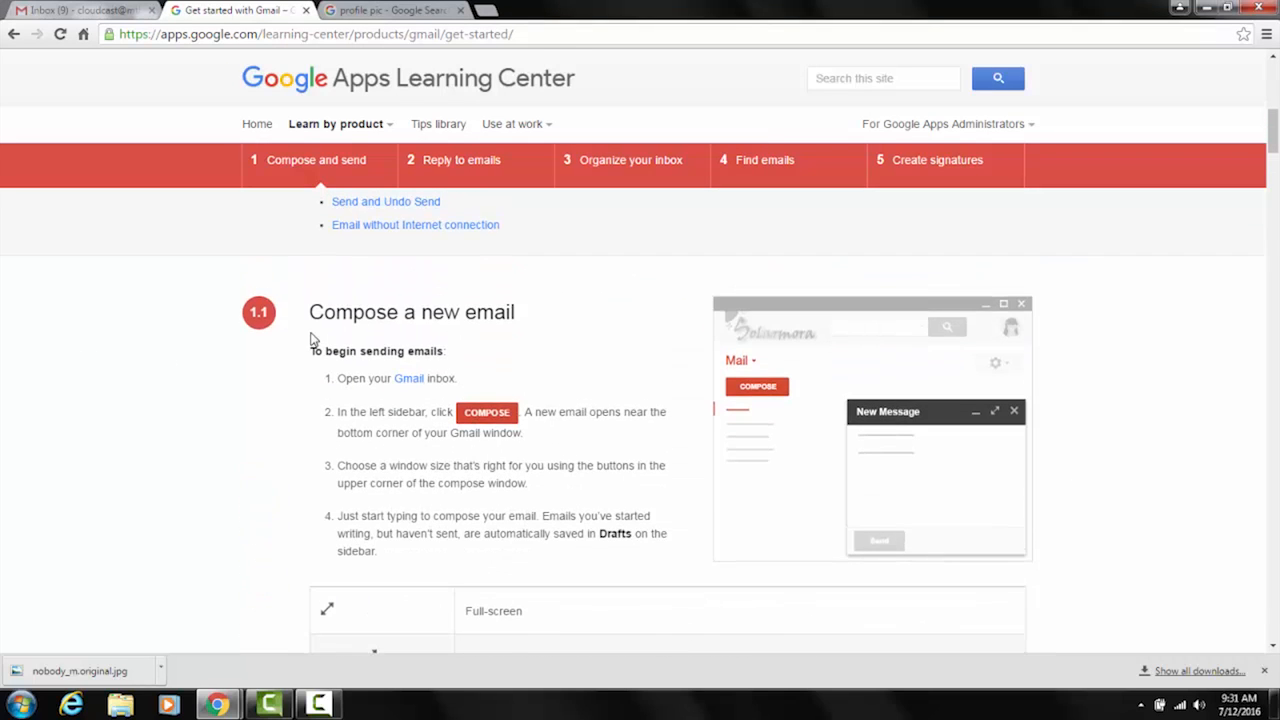
# Return to the Gmail inbox, start a new message, and switch it to full-screen and back, dismissing the full-screen tip.
pyautogui.click(133, 18)
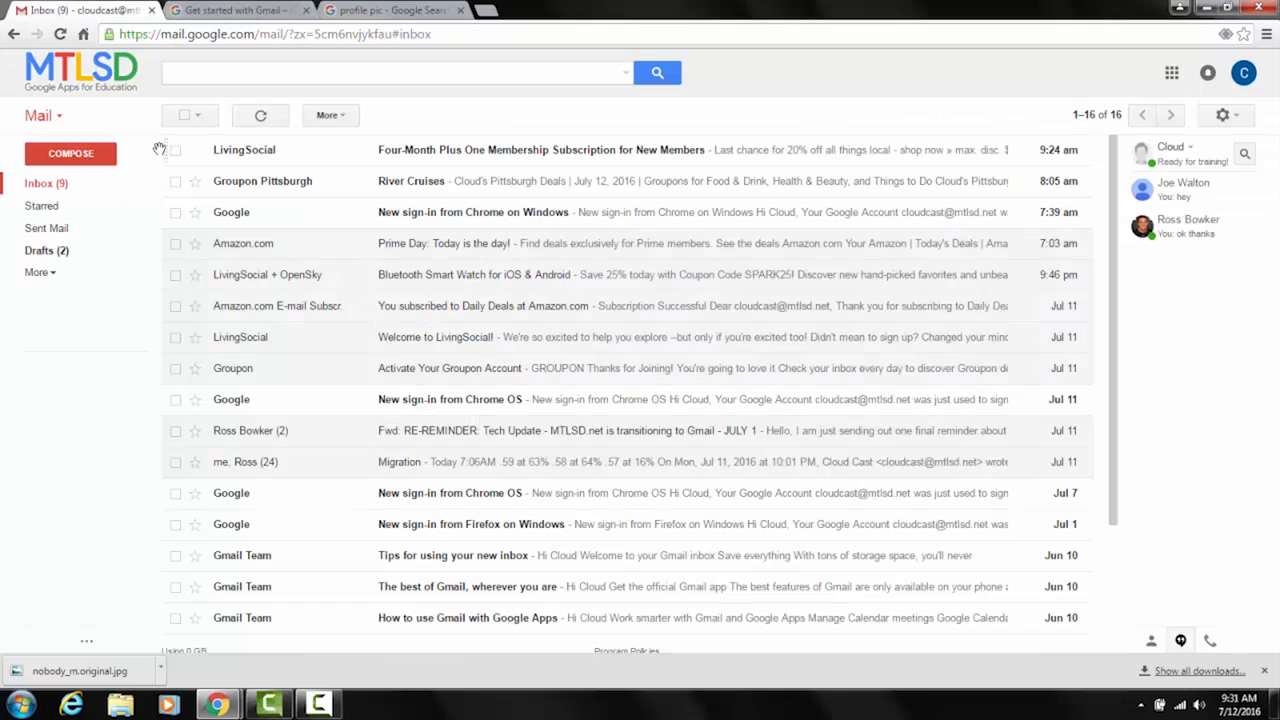
pyautogui.click(84, 155)
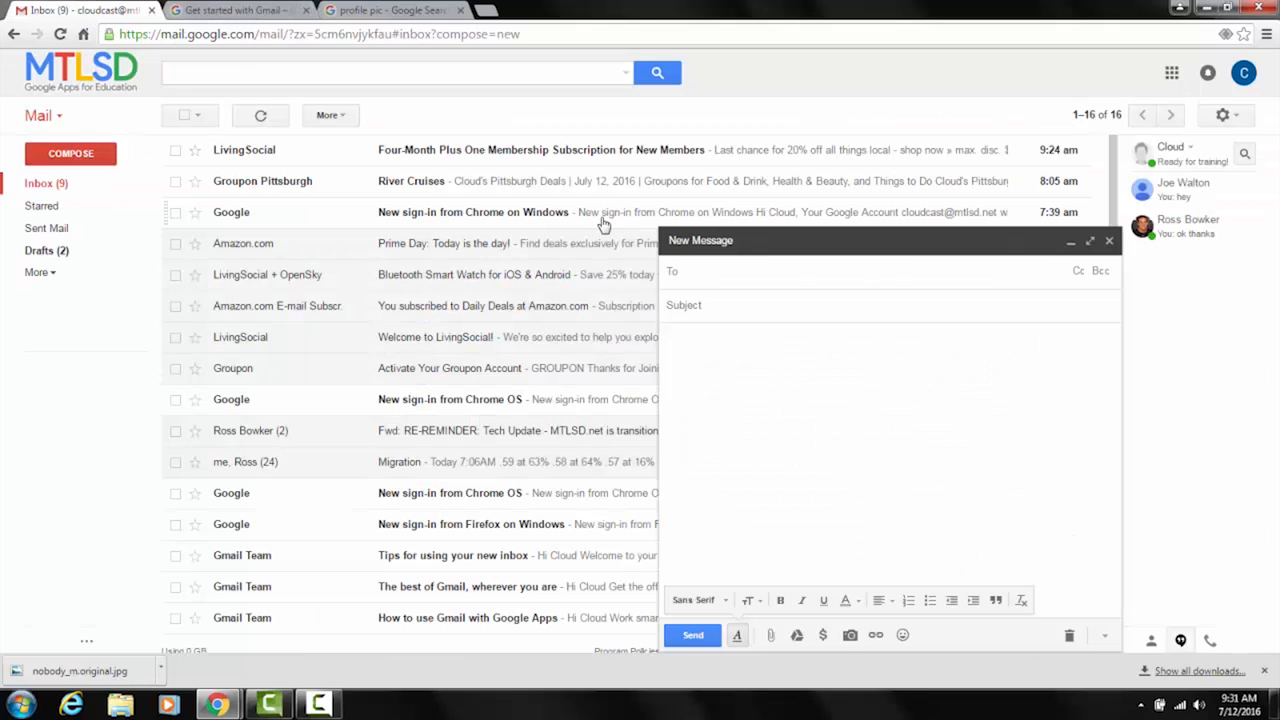
pyautogui.click(1092, 244)
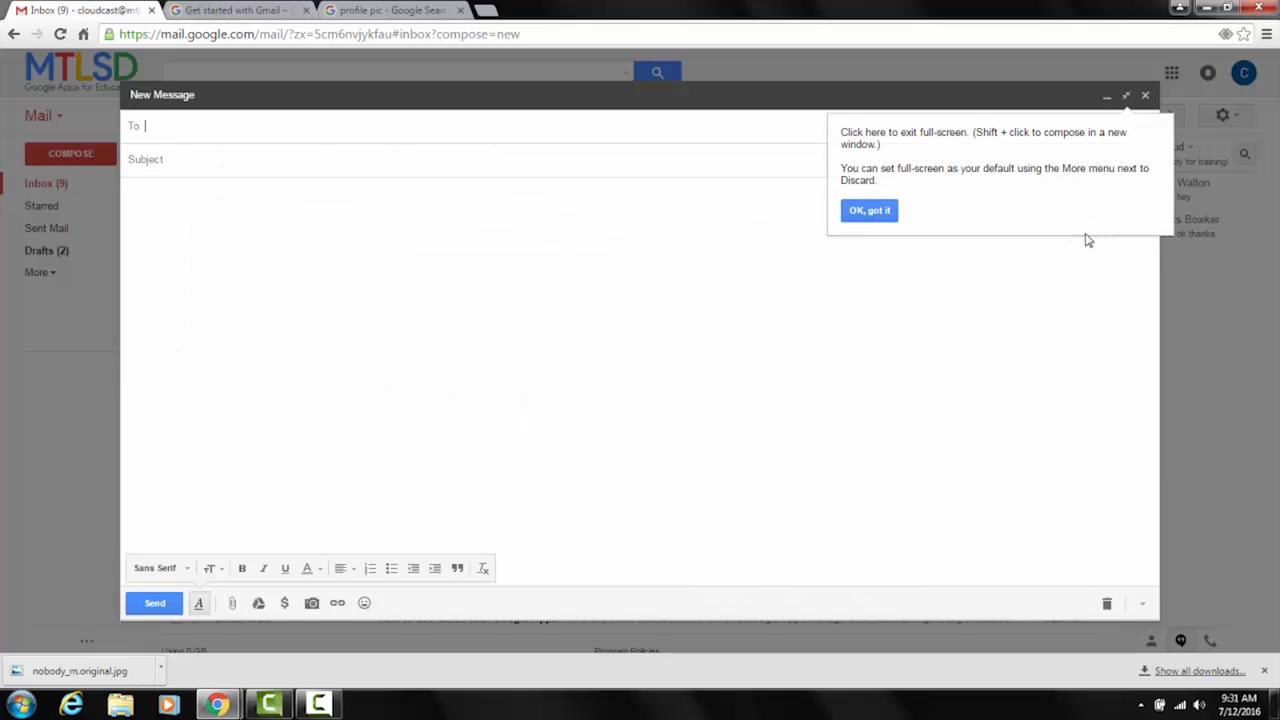
pyautogui.click(1126, 95)
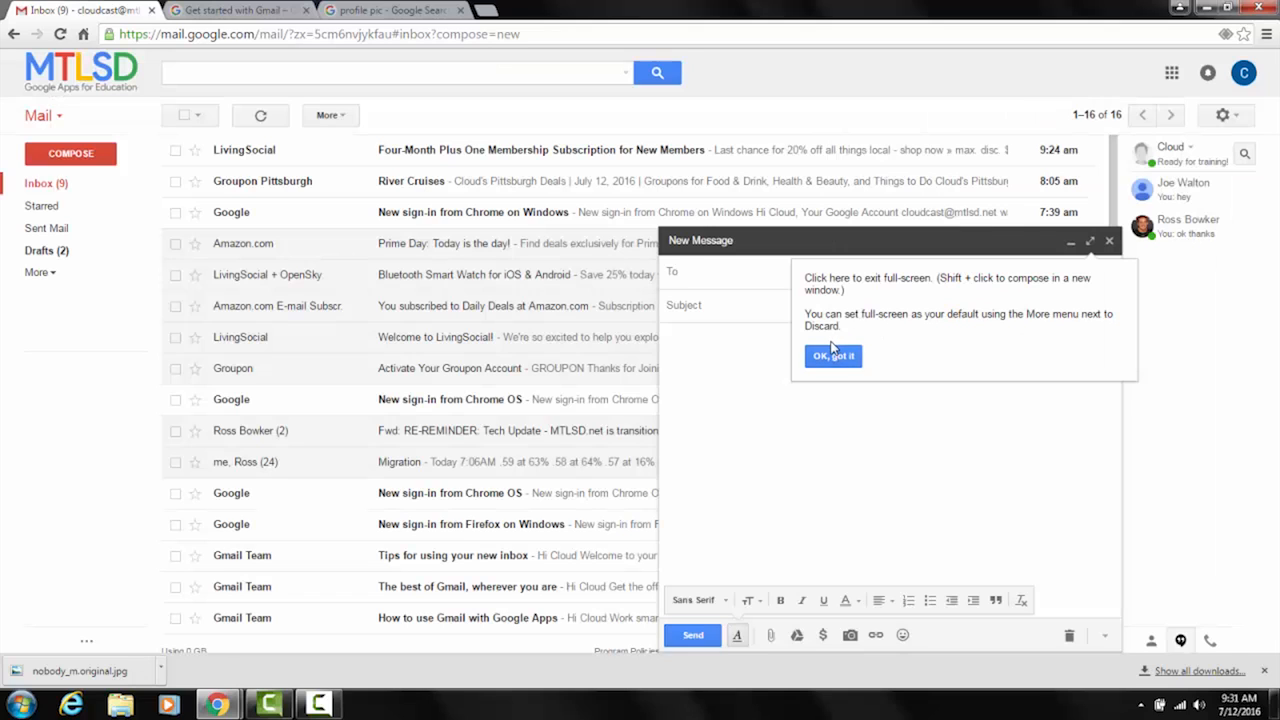
pyautogui.click(834, 355)
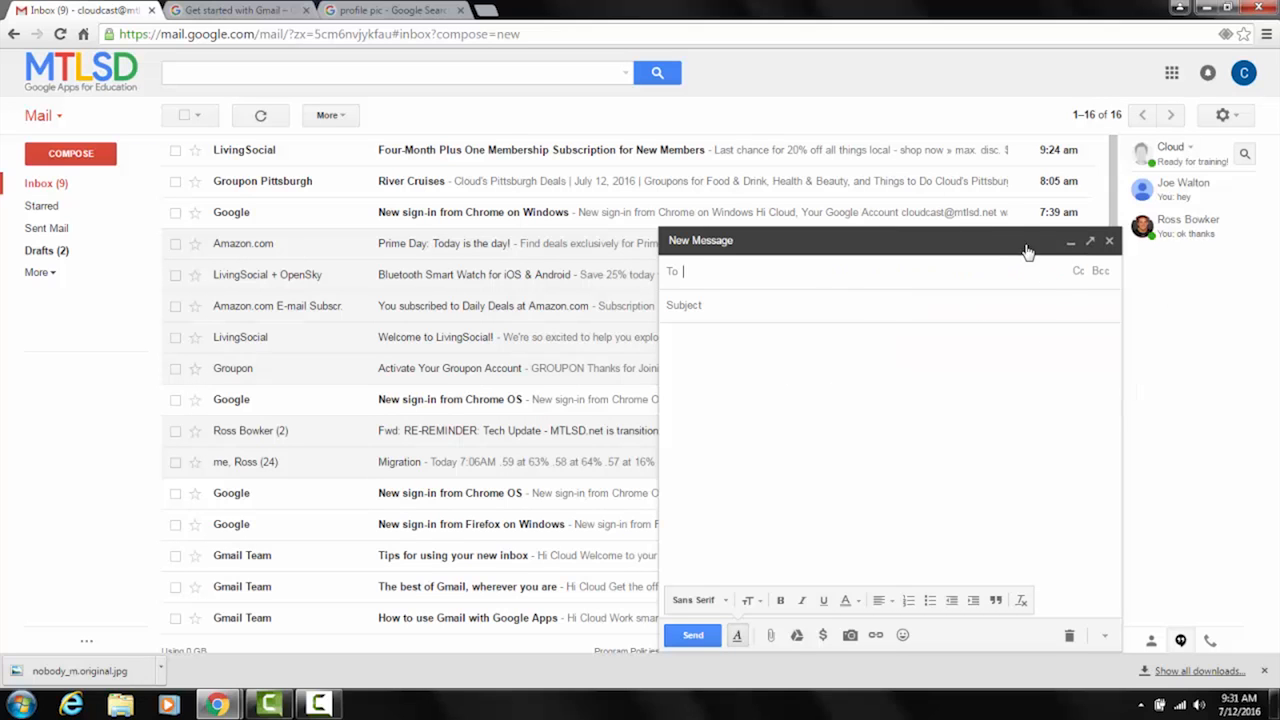
# Pop the blank message out into its own window, switch between it and the inbox, and dock it back before closing it.
pyautogui.click(1108, 241)
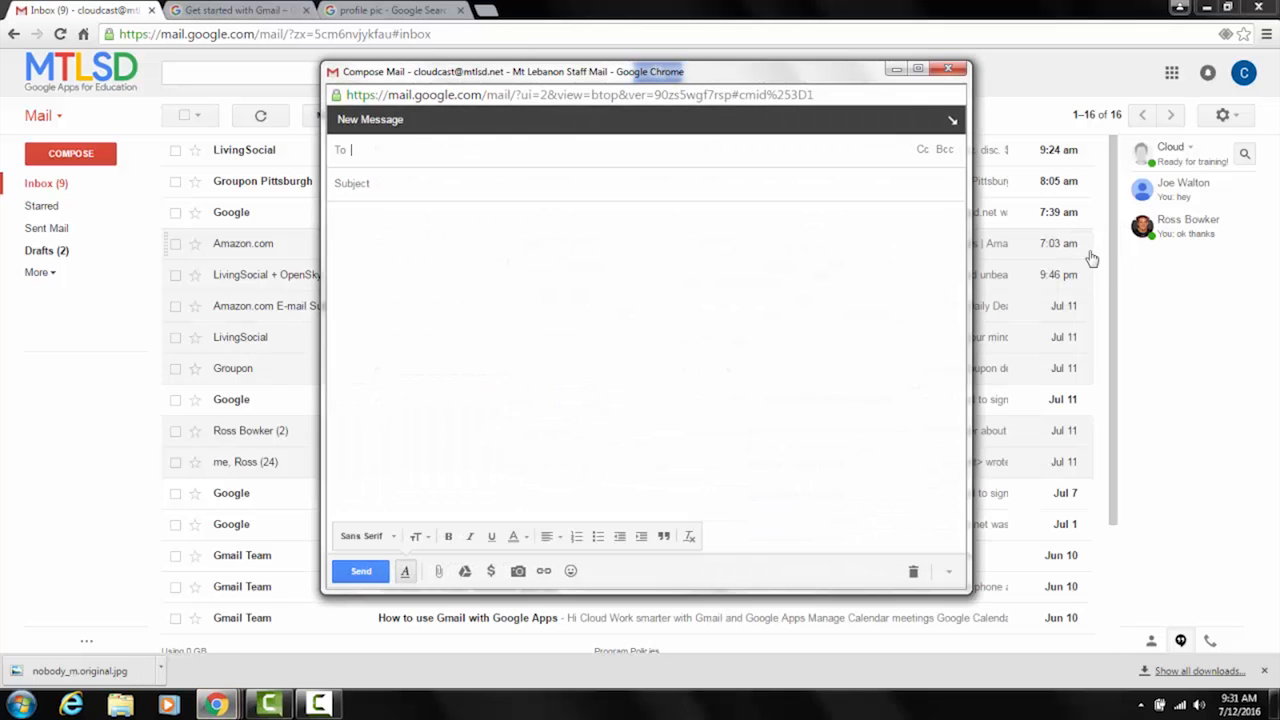
pyautogui.click(1092, 258)
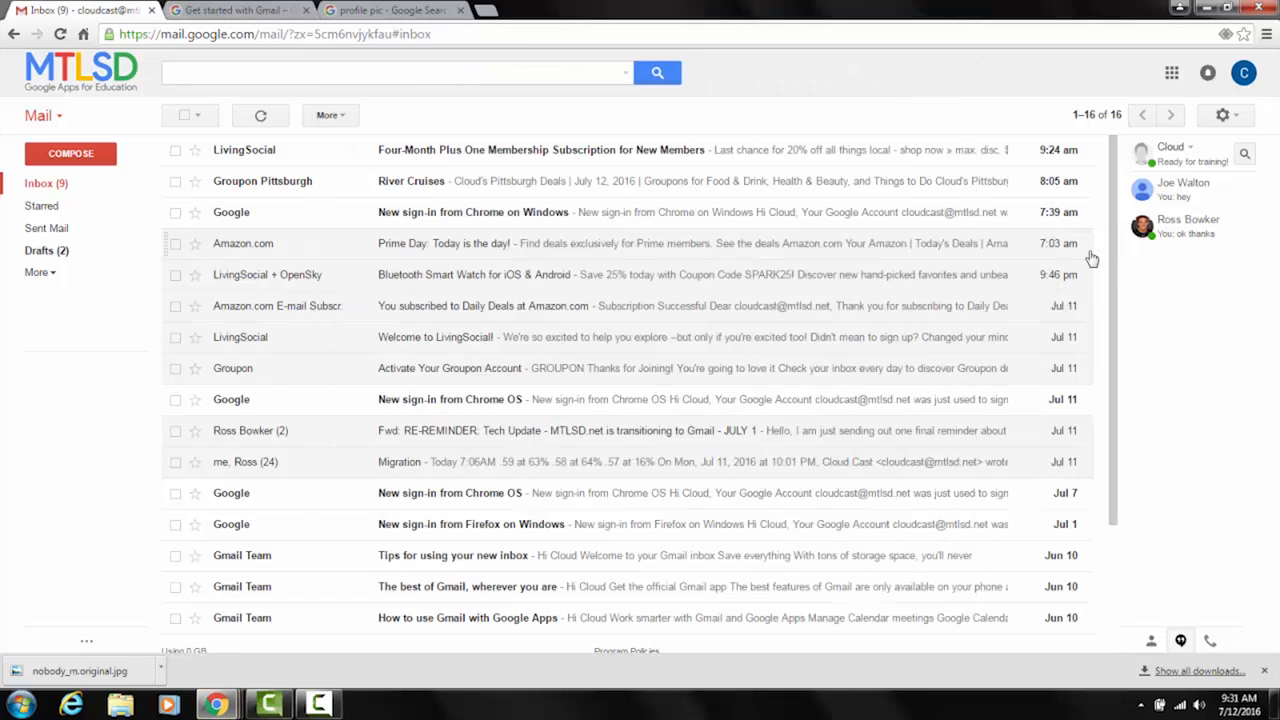
pyautogui.hotkey('alt', 'Tab')
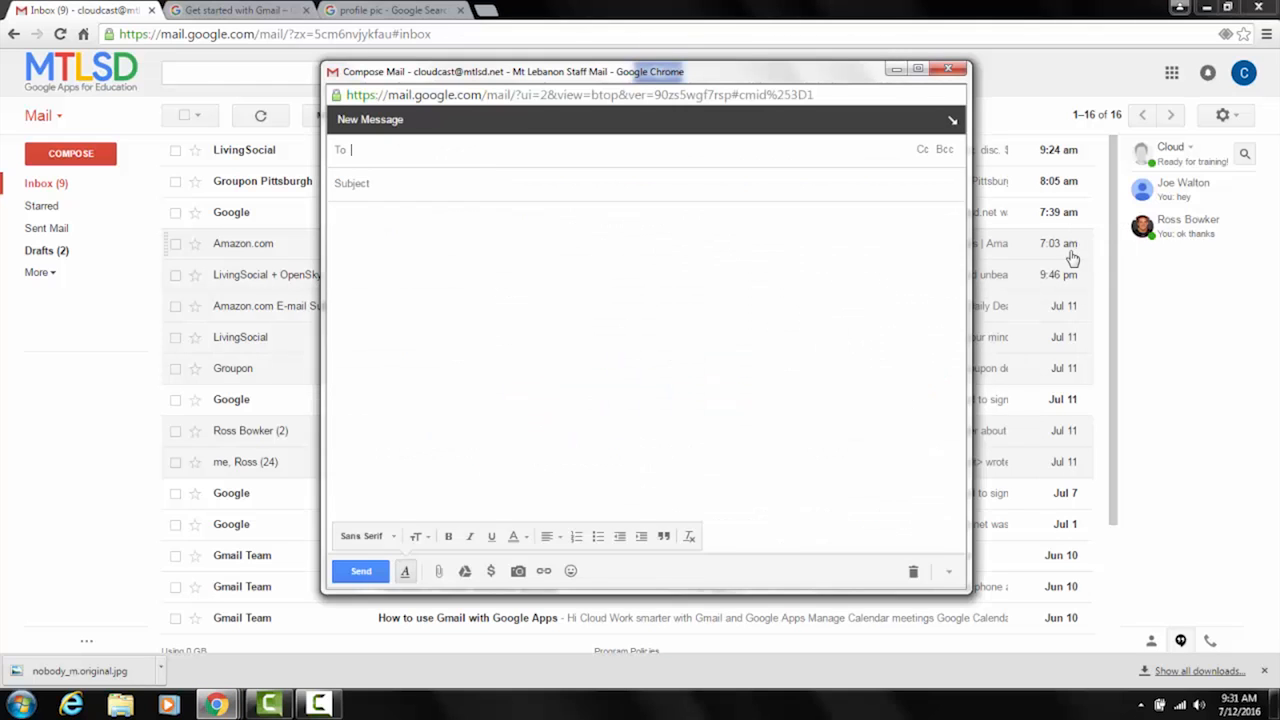
pyautogui.click(953, 122)
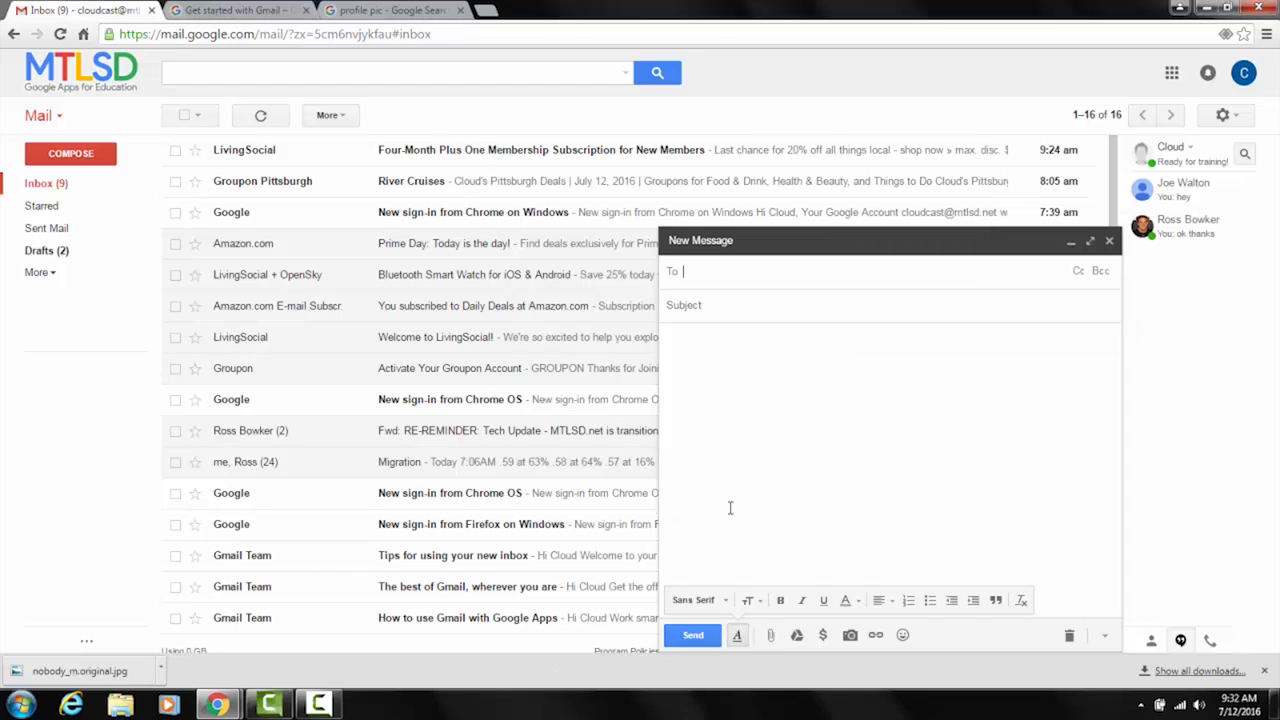
pyautogui.click(1109, 243)
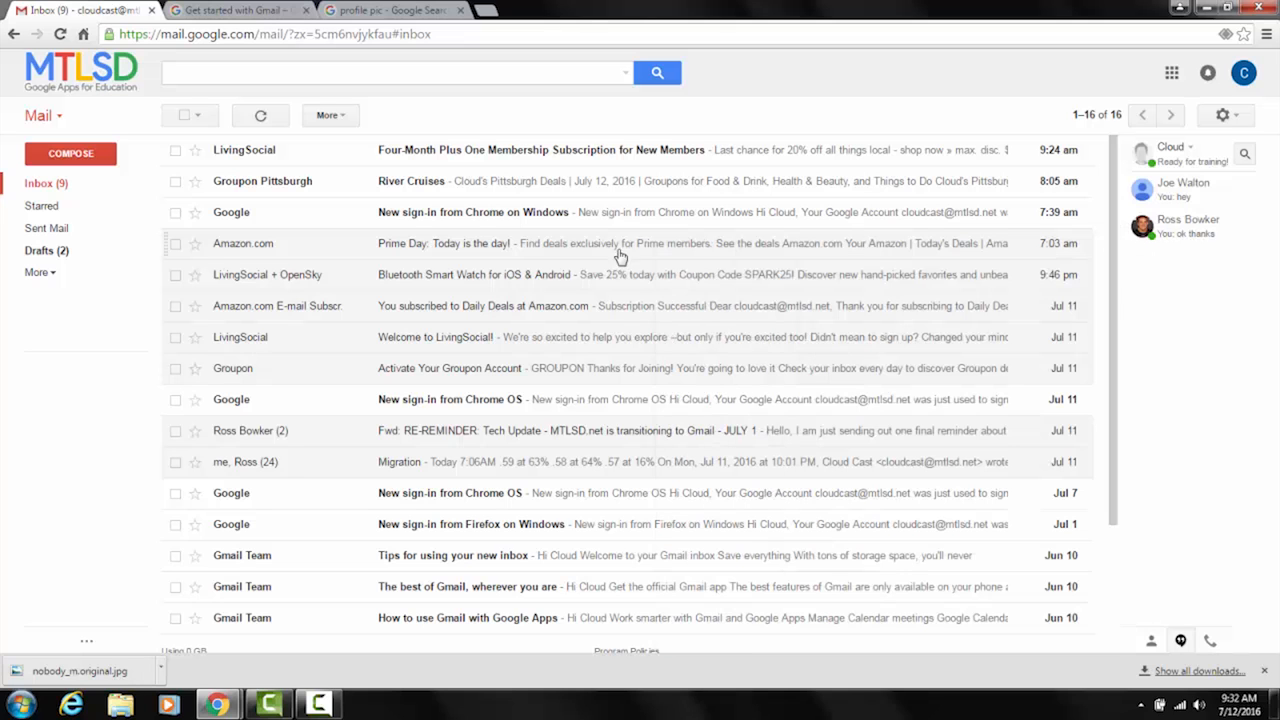
# Open the LivingSocial membership email and start forwarding it with Cc and Bcc fields added.
pyautogui.click(453, 153)
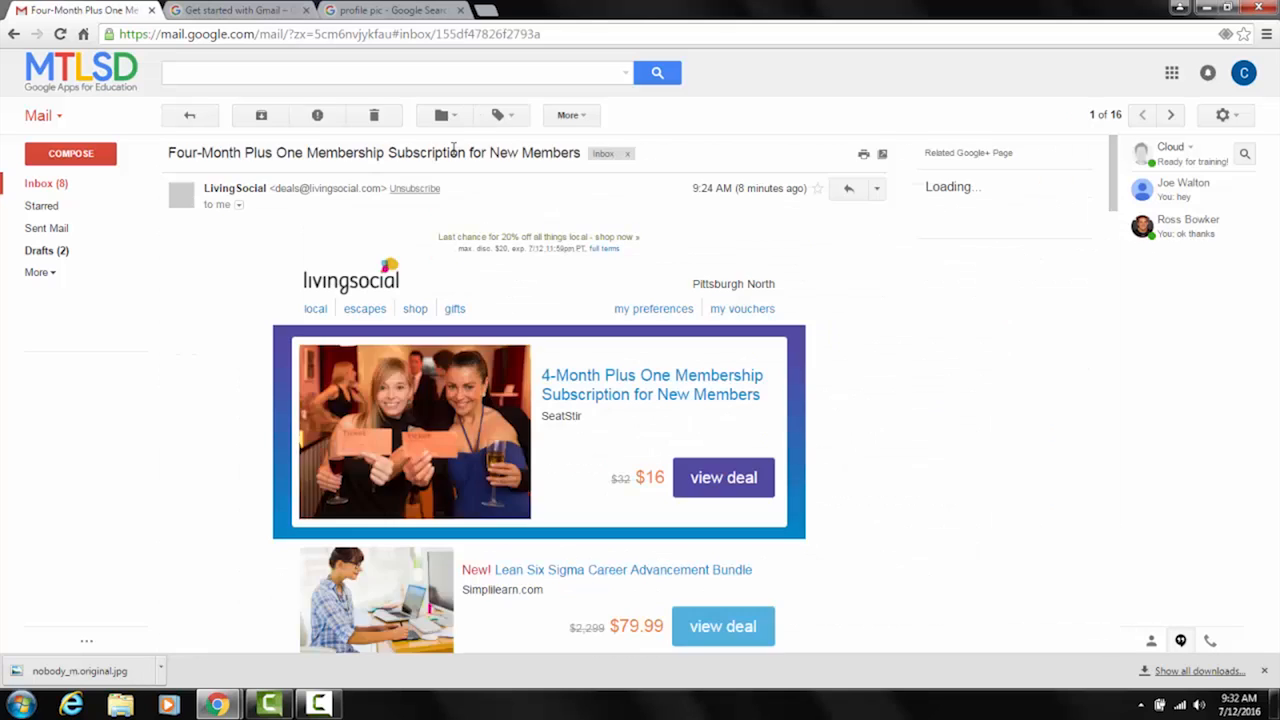
pyautogui.click(876, 192)
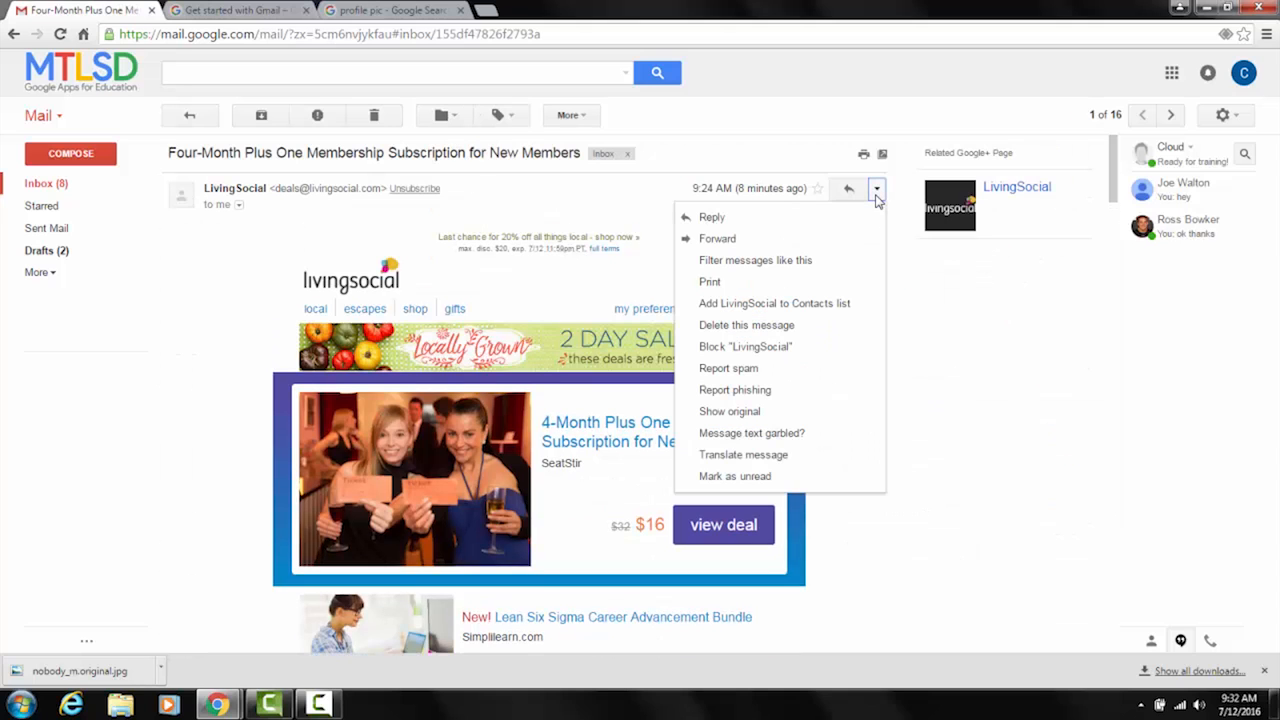
pyautogui.click(831, 239)
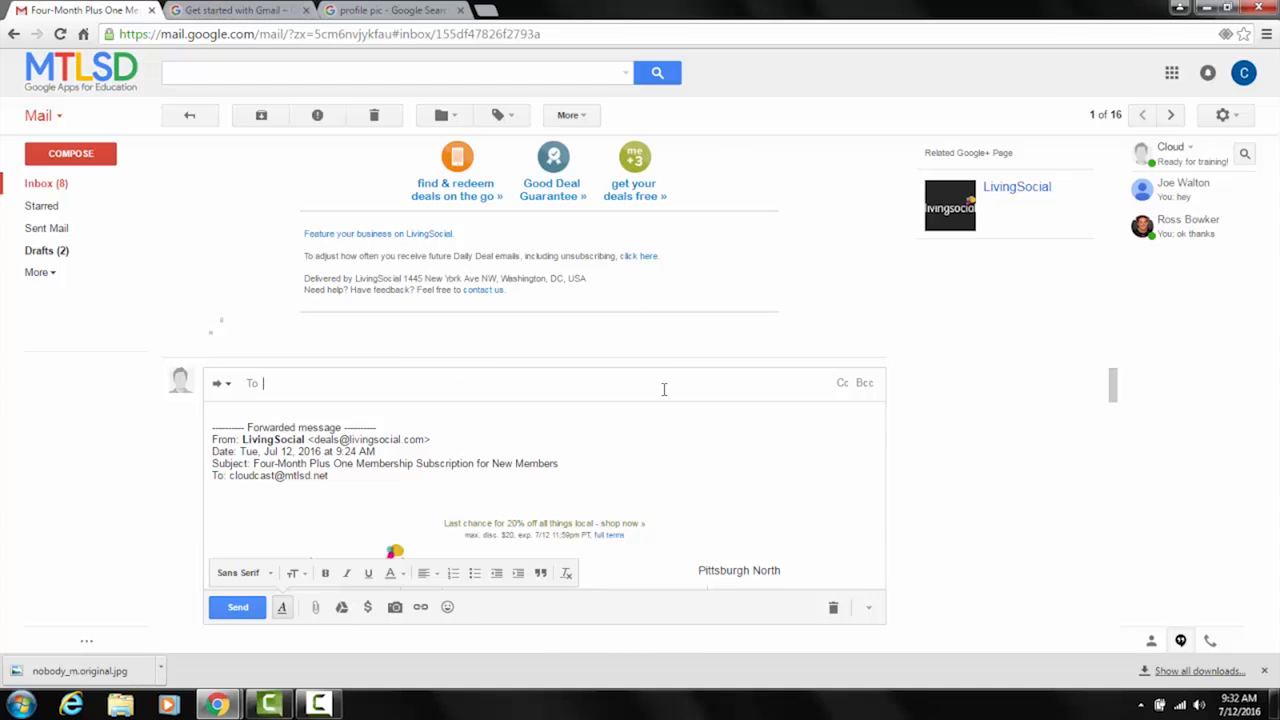
pyautogui.click(841, 383)
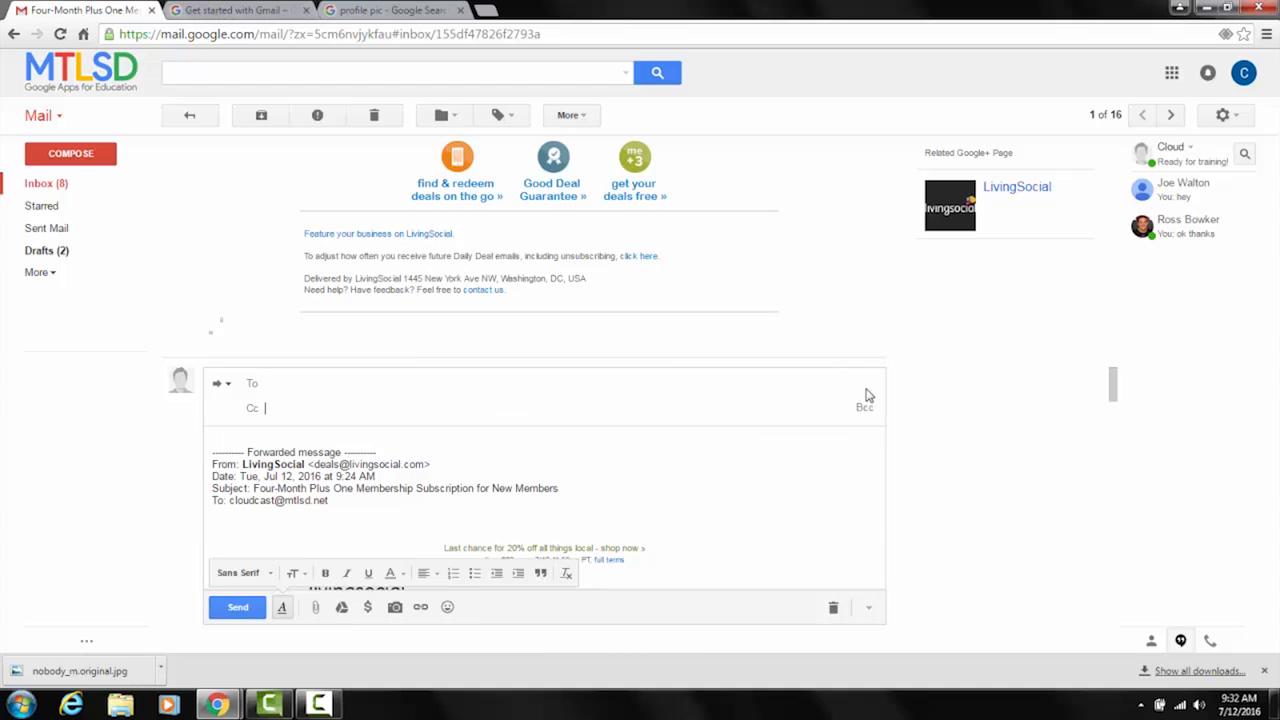
pyautogui.click(864, 410)
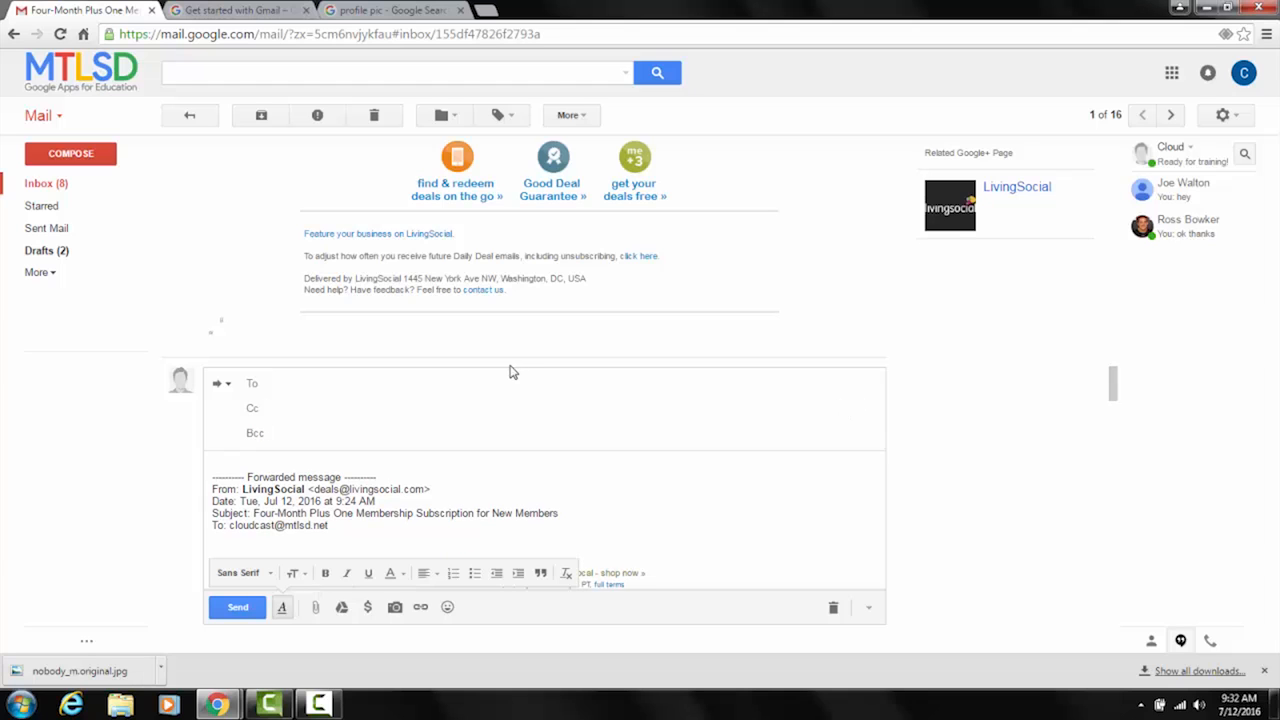
# Change the forwarded email's subject to "test", close the draft, and return to the beginning of the original message.
pyautogui.click(229, 385)
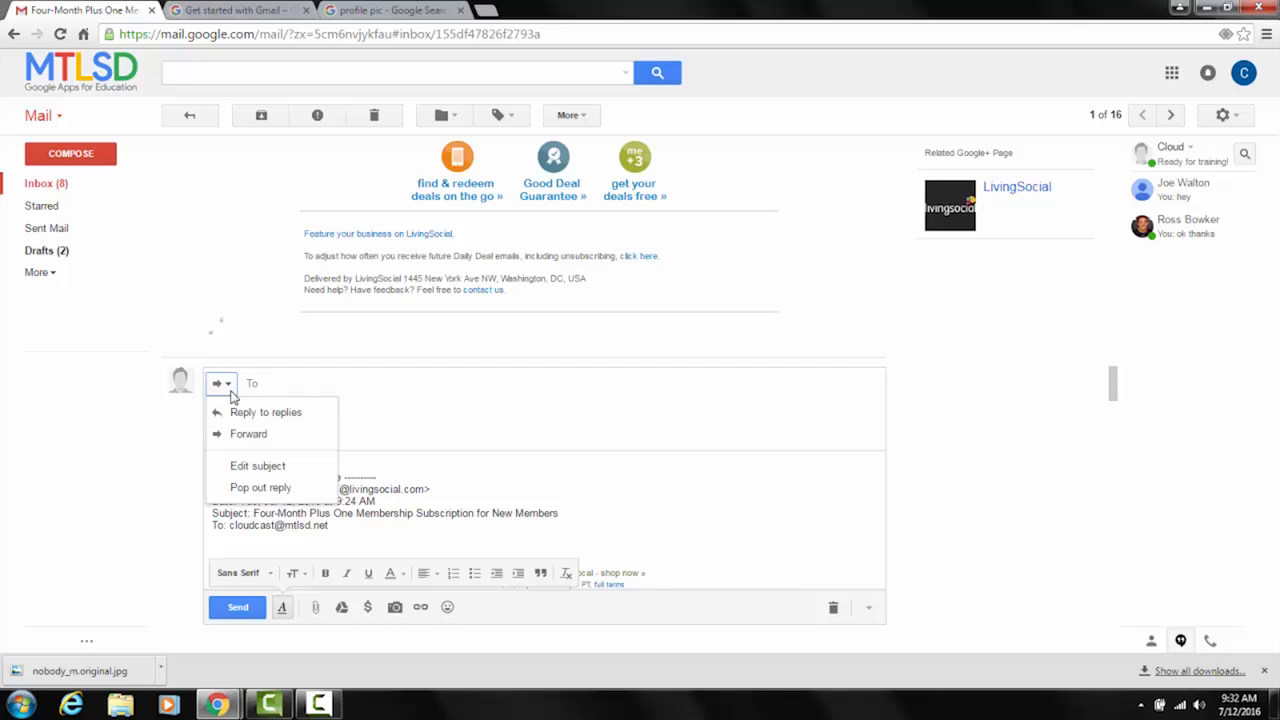
pyautogui.click(249, 468)
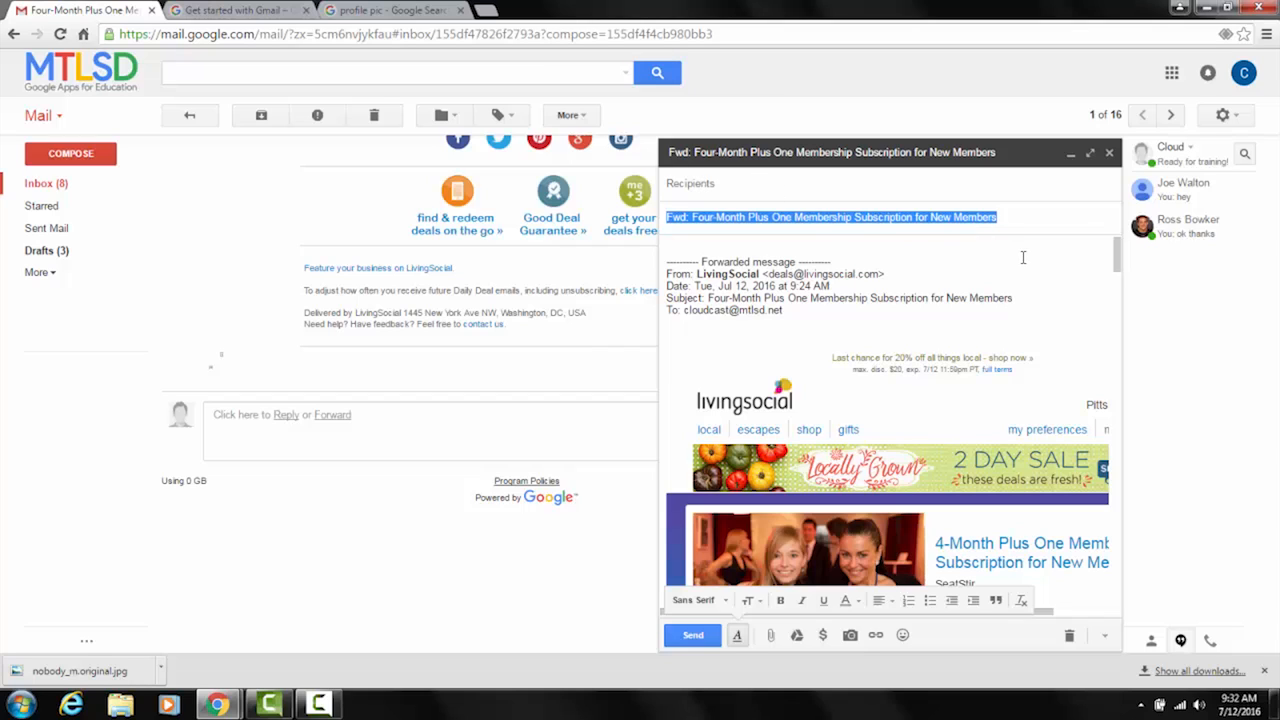
pyautogui.write('test')
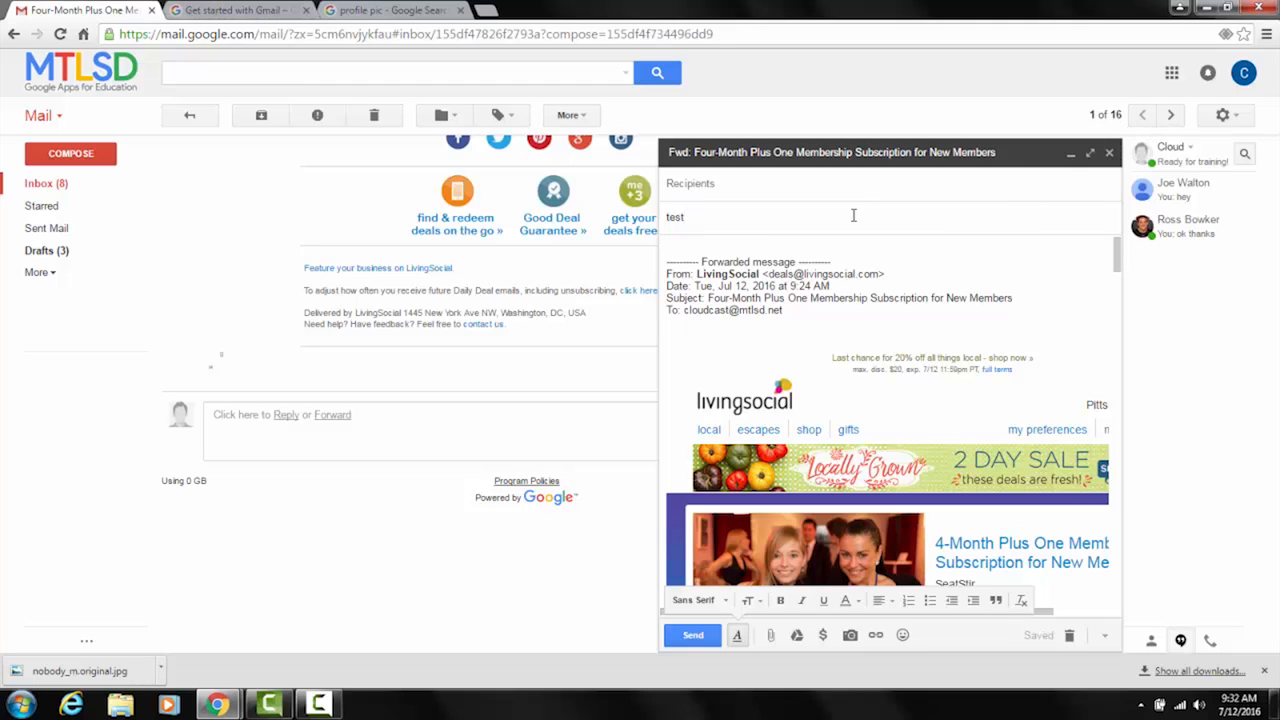
pyautogui.click(820, 187)
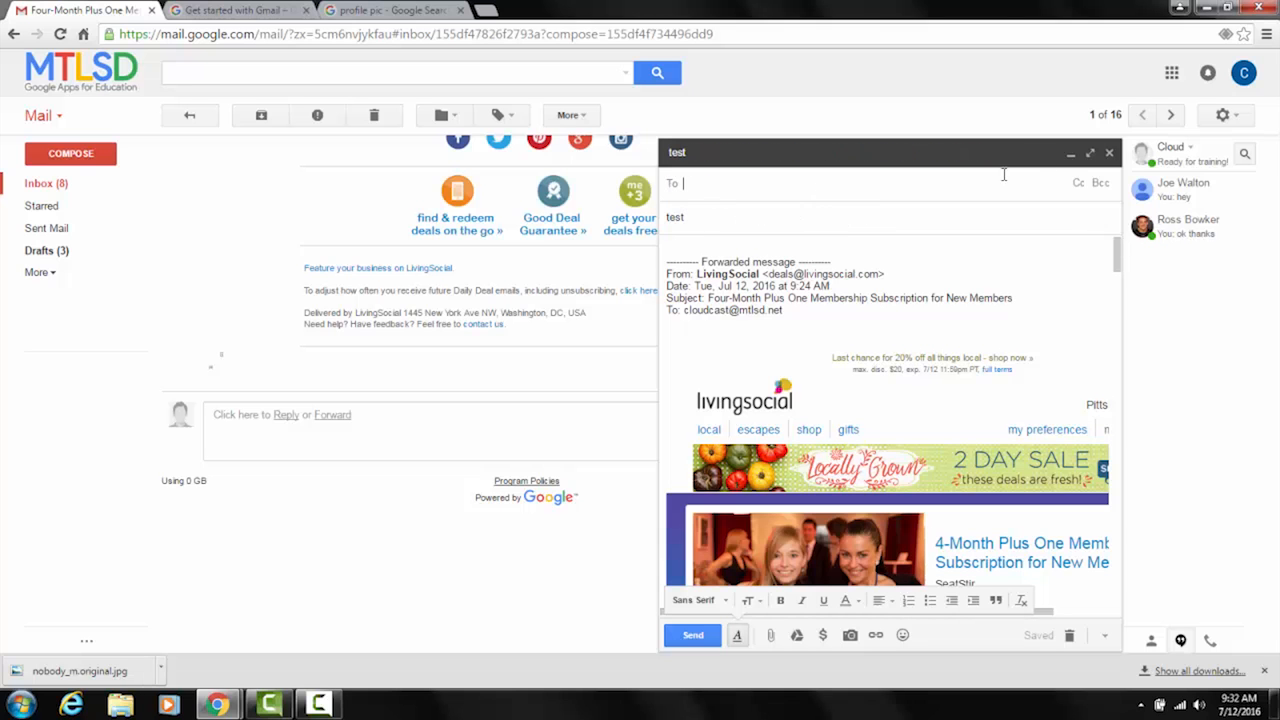
pyautogui.click(1109, 152)
pyautogui.scroll(5, 298, 330)
pyautogui.scroll(15, 298, 330)
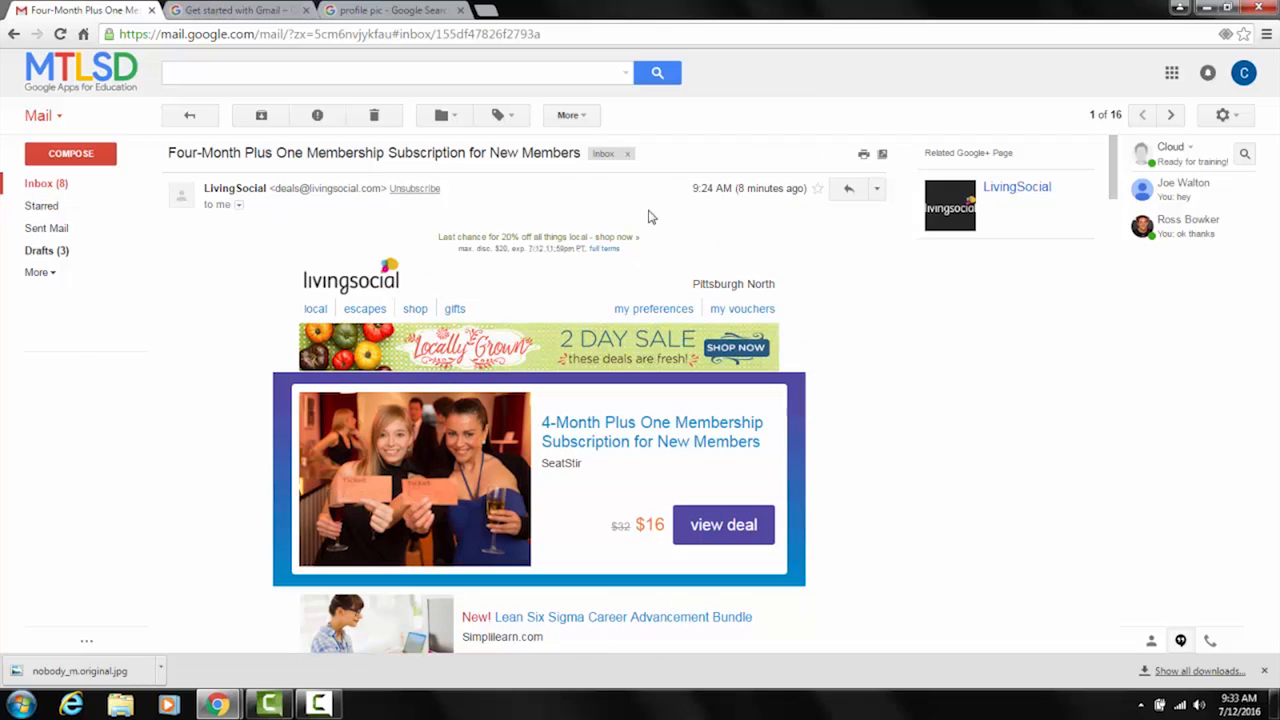
# Start a reply to the LivingSocial email, view its recipient field and reply type options, and discard the reply.
pyautogui.click(877, 193)
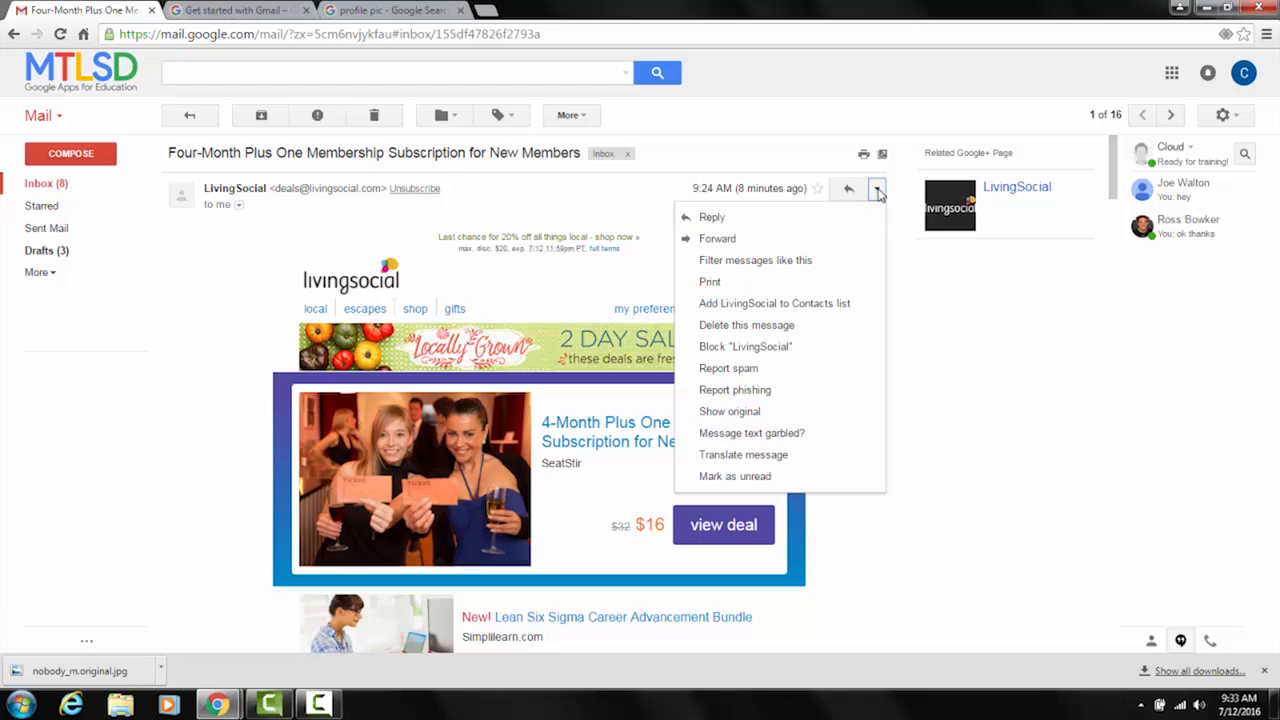
pyautogui.click(842, 218)
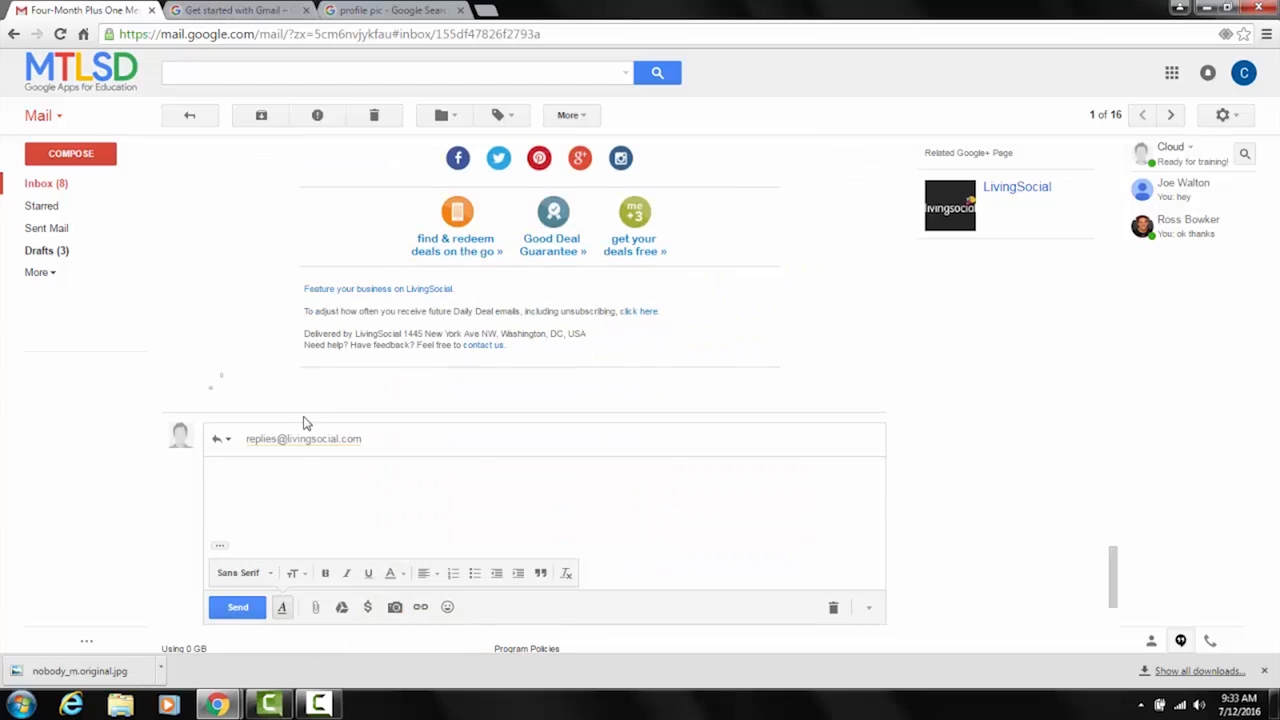
pyautogui.click(526, 441)
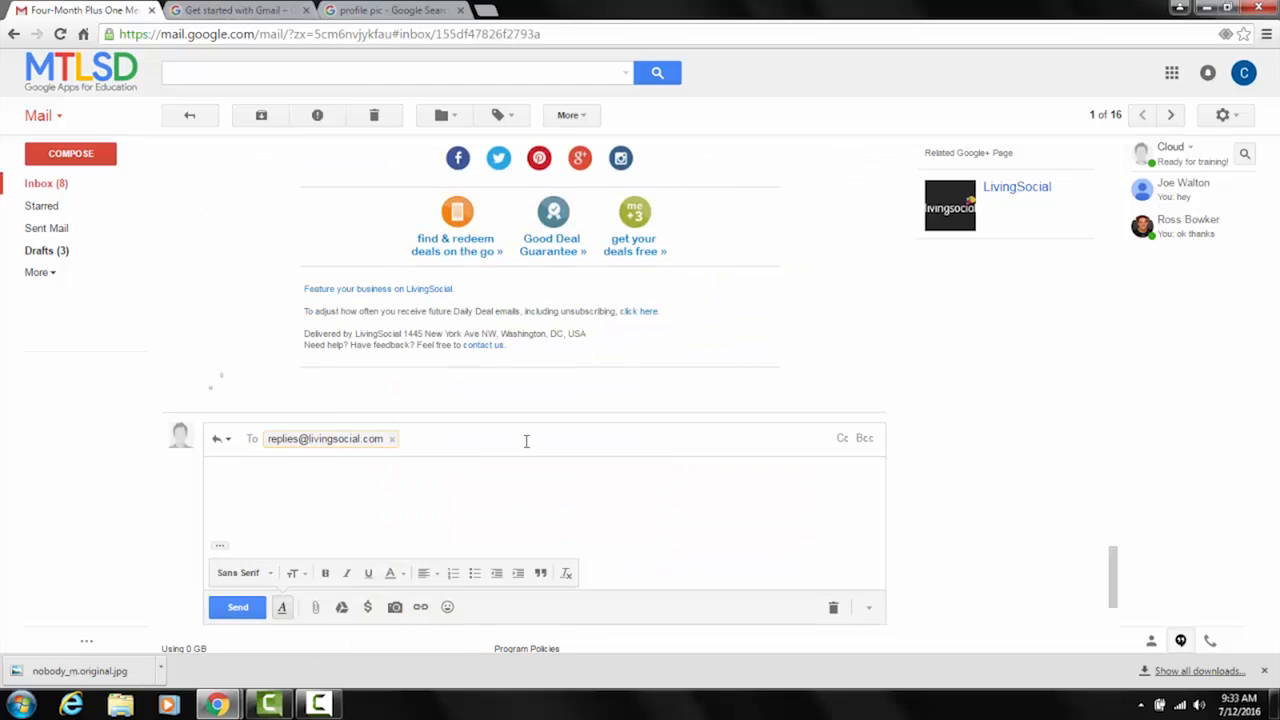
pyautogui.click(230, 443)
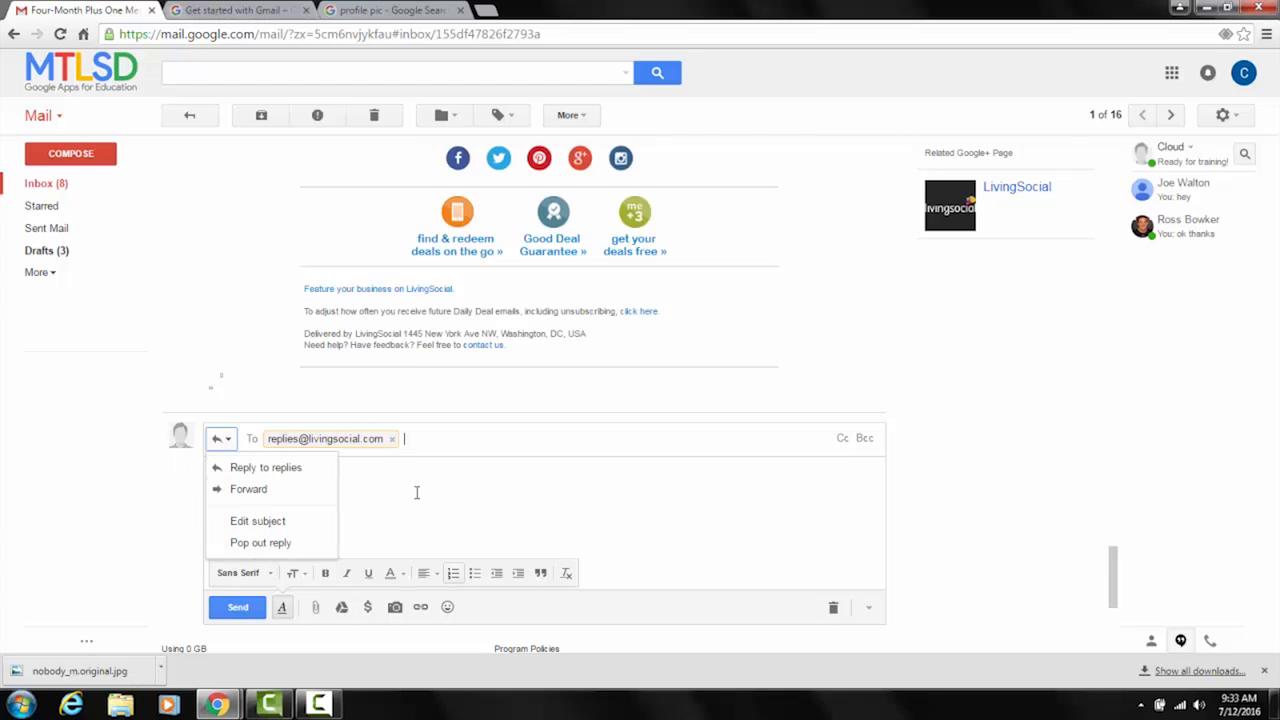
pyautogui.click(236, 381)
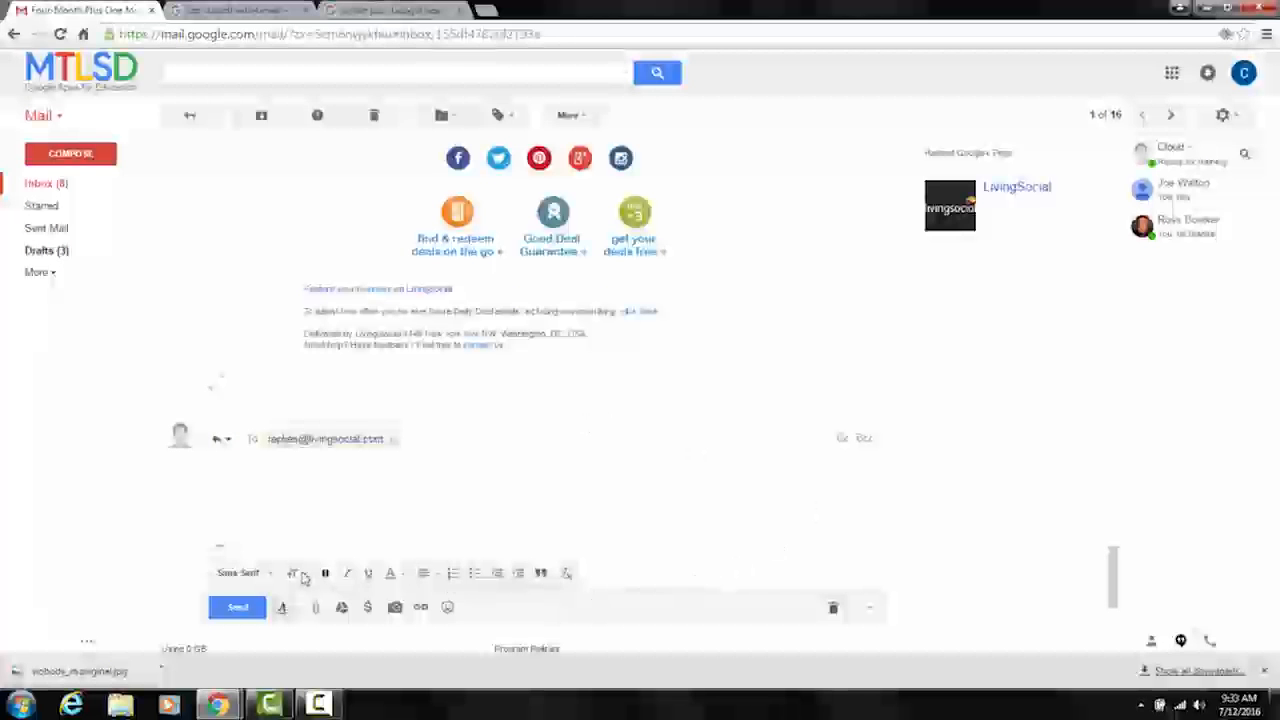
pyautogui.click(251, 608)
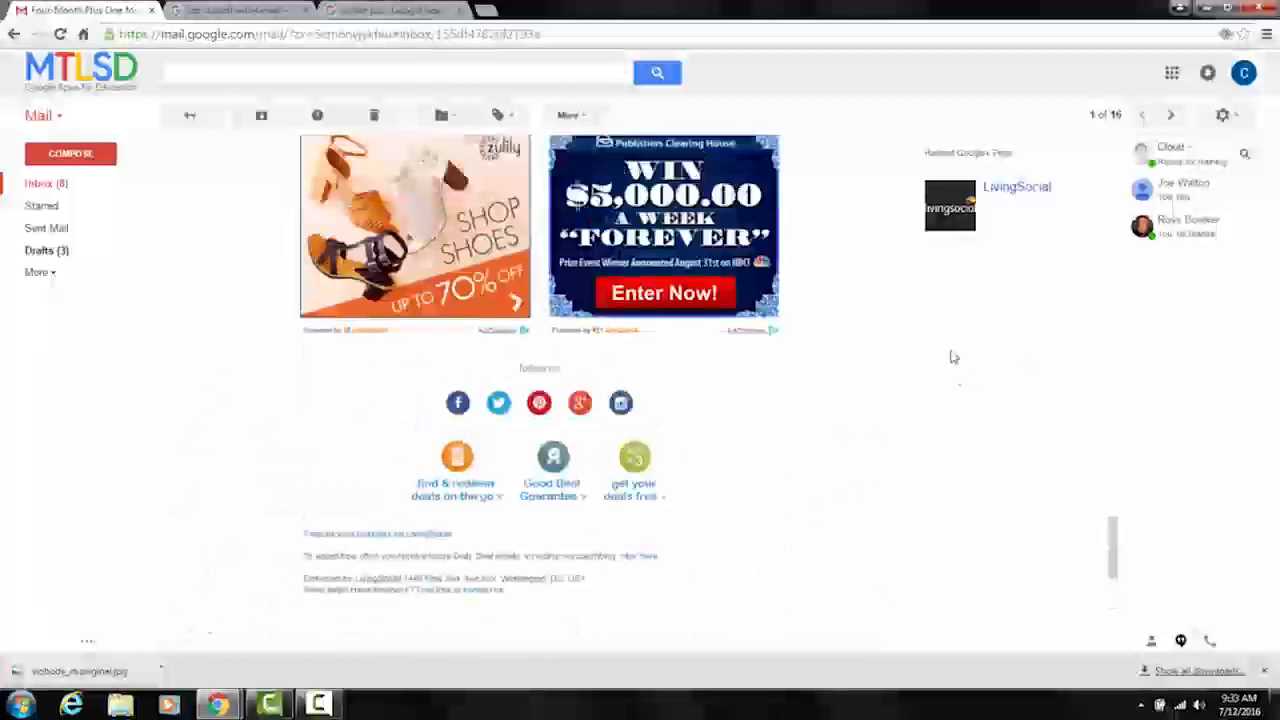
pyautogui.scroll(-12, 891, 400)
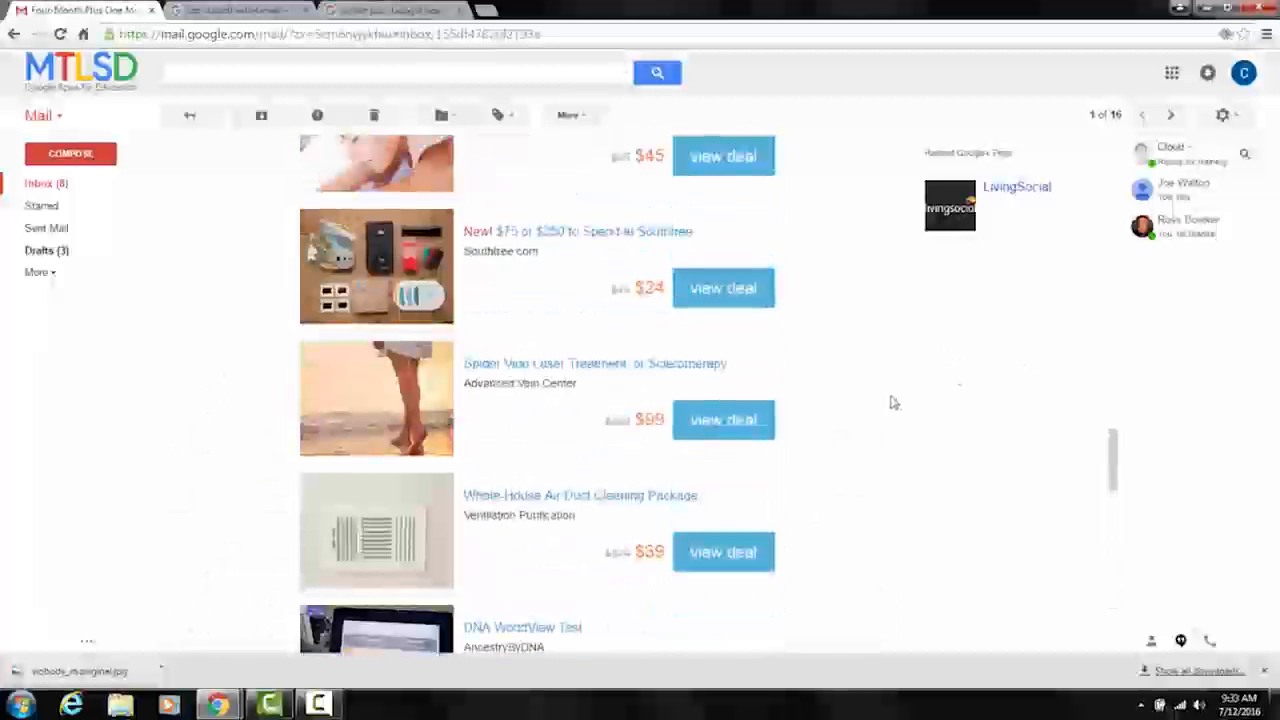
pyautogui.scroll(12, 891, 398)
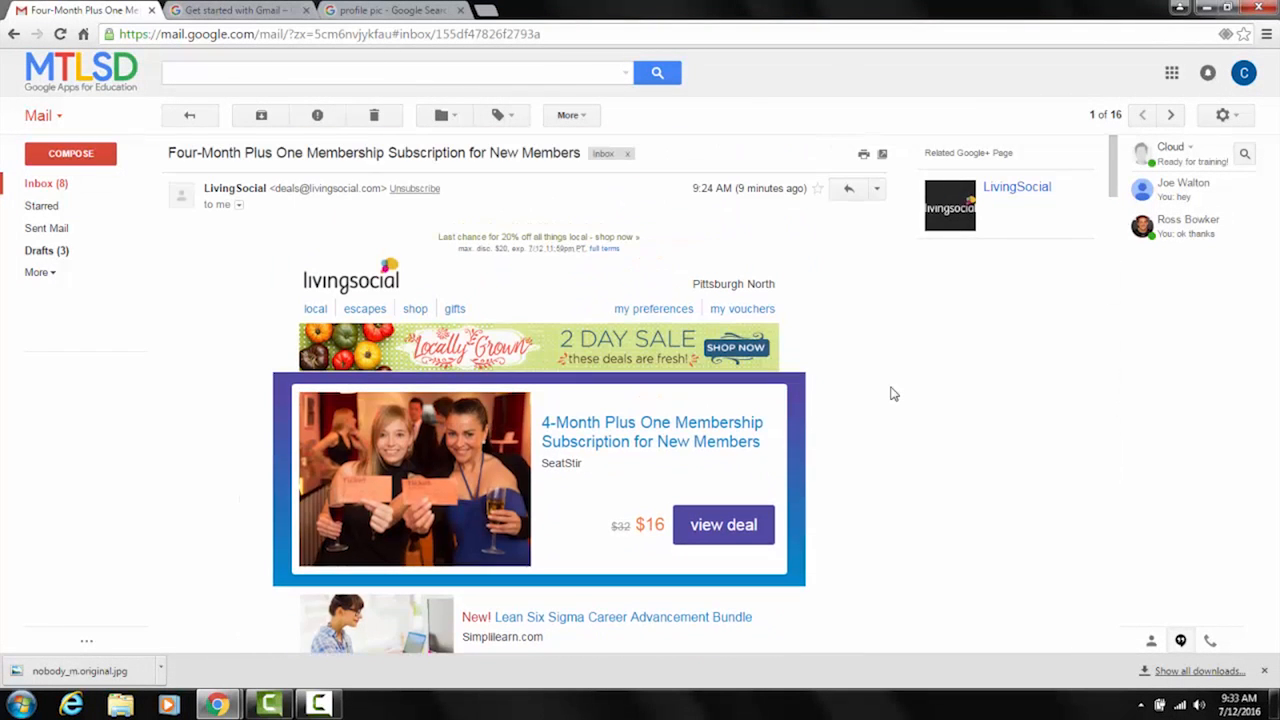
# Look over the additional message actions available for the LivingSocial email and return to the inbox.
pyautogui.click(876, 189)
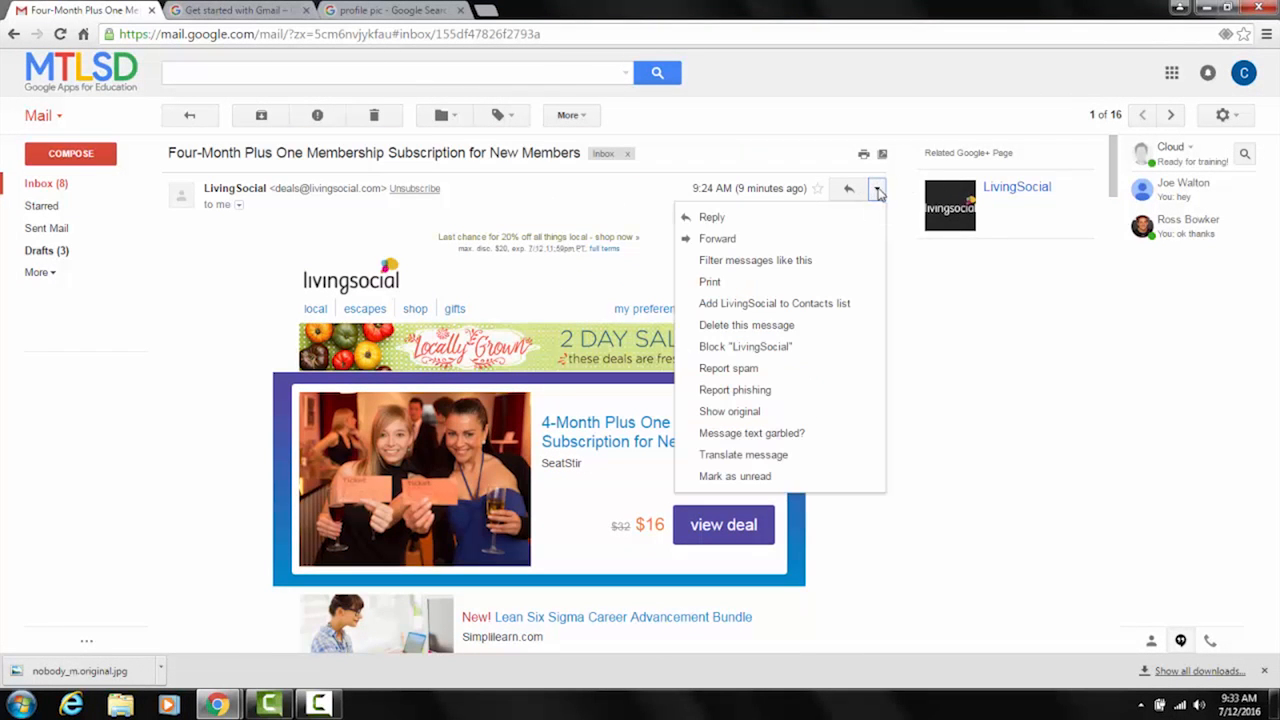
pyautogui.click(878, 190)
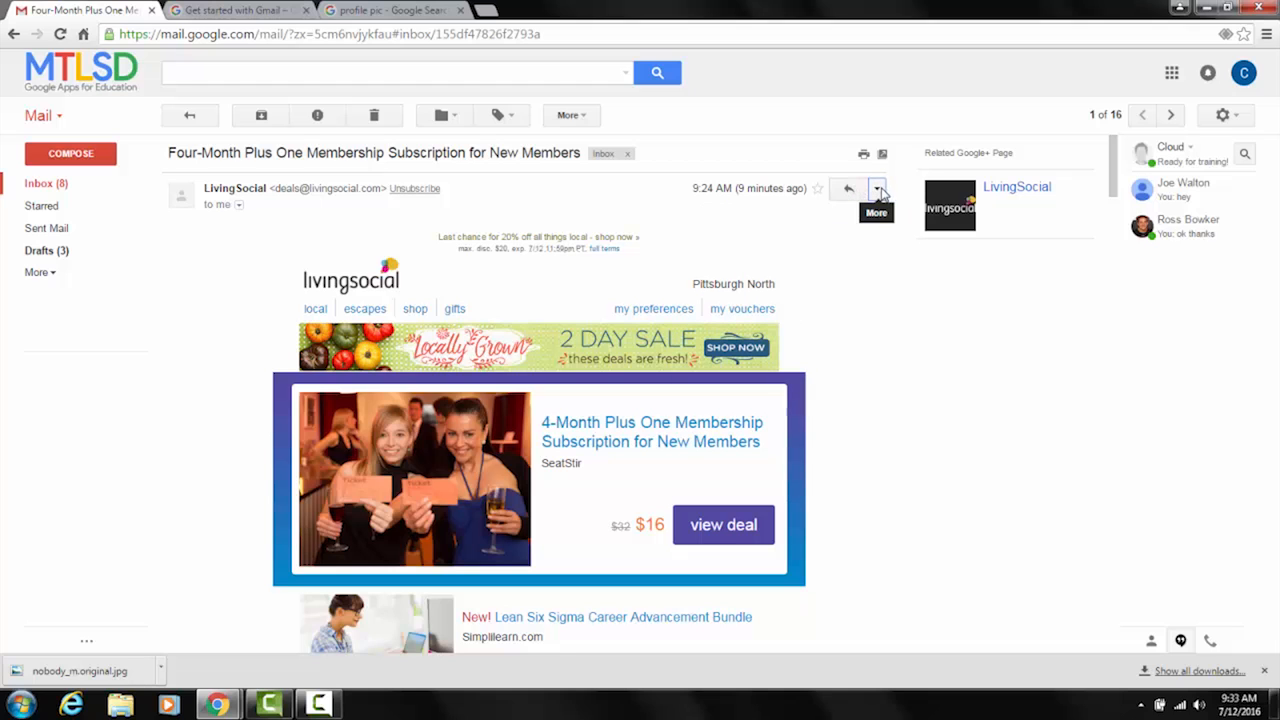
pyautogui.click(878, 190)
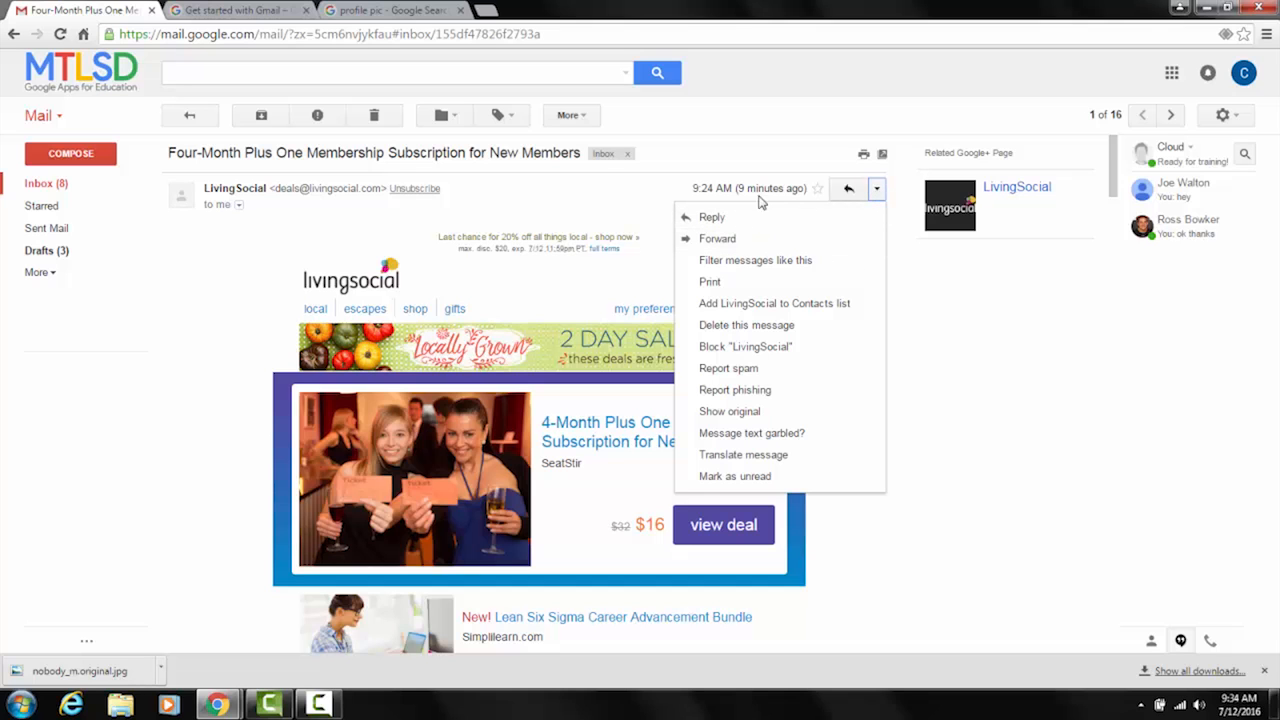
pyautogui.click(42, 185)
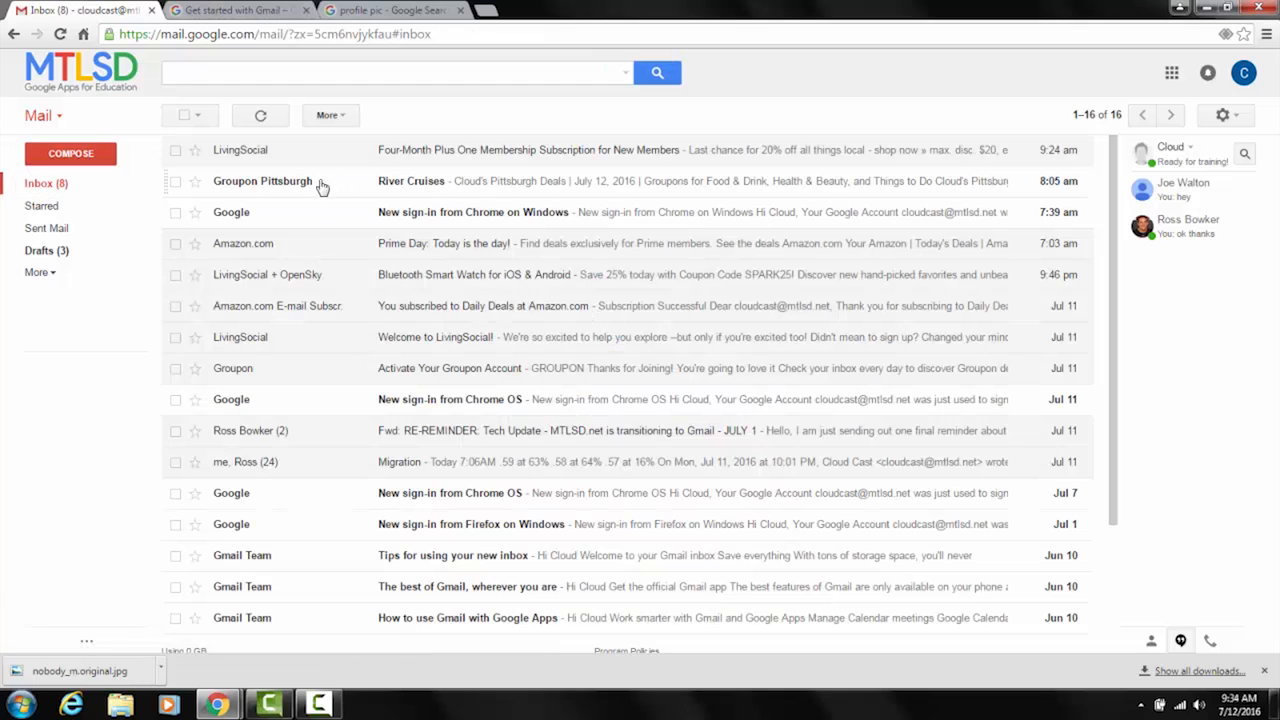
# Open the Groupon River Cruises email, start forwarding it, and look over the message content being forwarded.
pyautogui.click(432, 188)
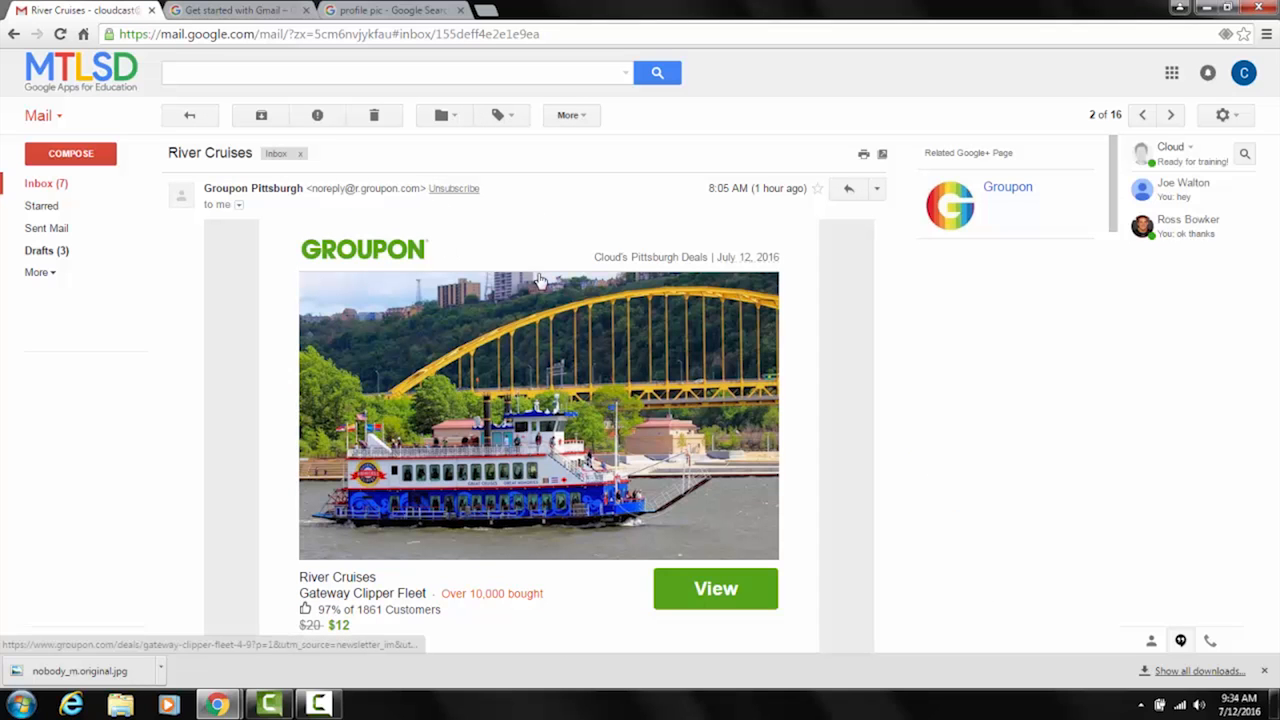
pyautogui.click(877, 190)
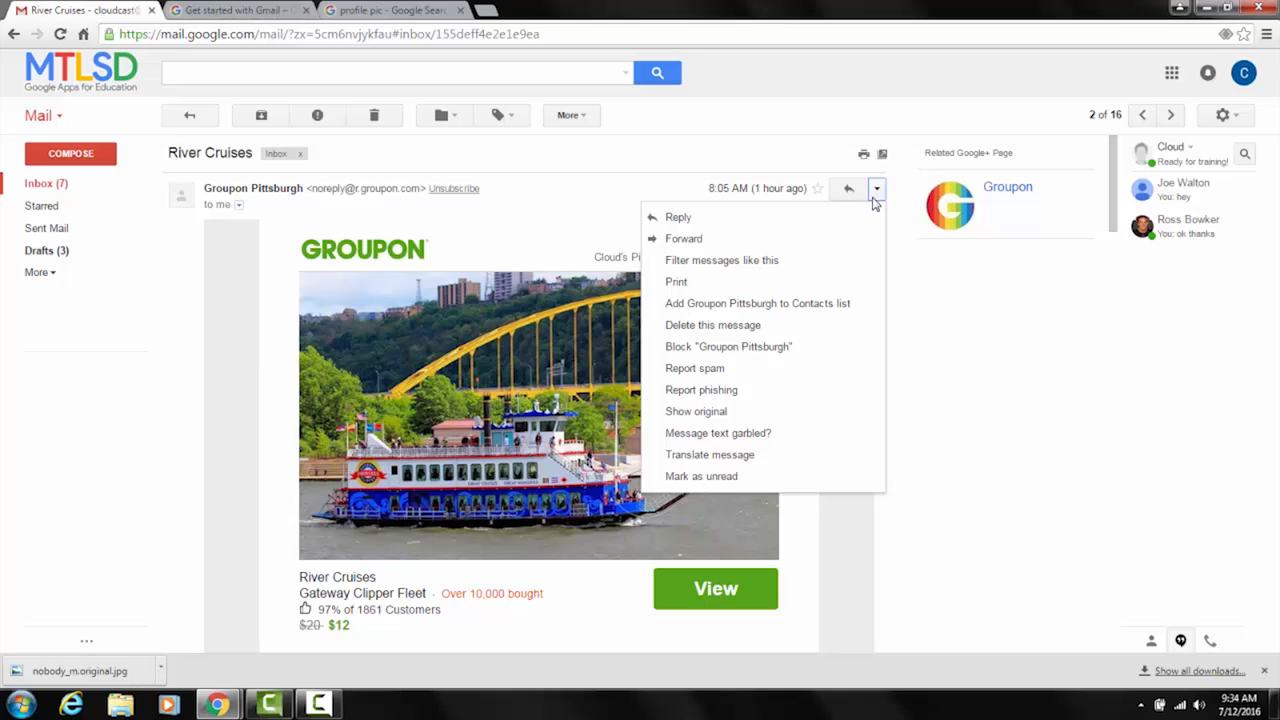
pyautogui.click(783, 240)
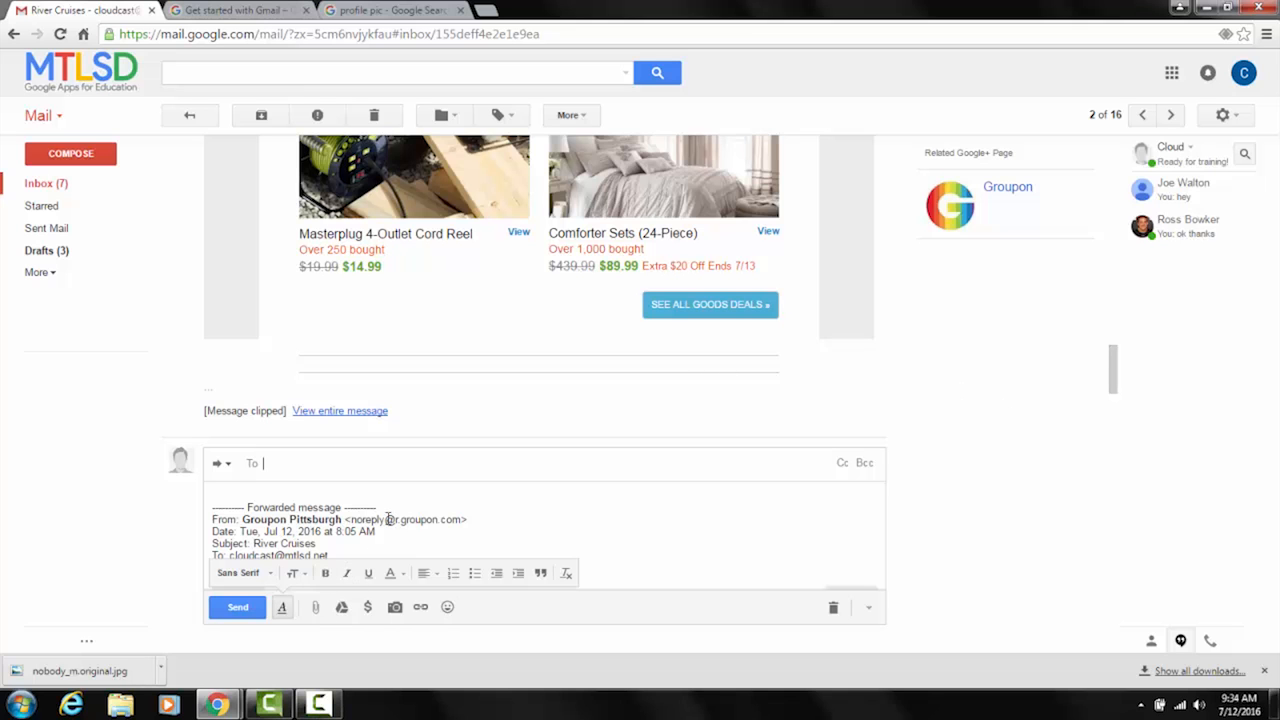
pyautogui.scroll(-7, 389, 519)
pyautogui.scroll(4, 383, 519)
pyautogui.scroll(3, 323, 541)
pyautogui.scroll(5, 470, 230)
# Return to the Get started with Gmail guide and read on to section 1.3, Send and Undo Send.
pyautogui.click(230, 9)
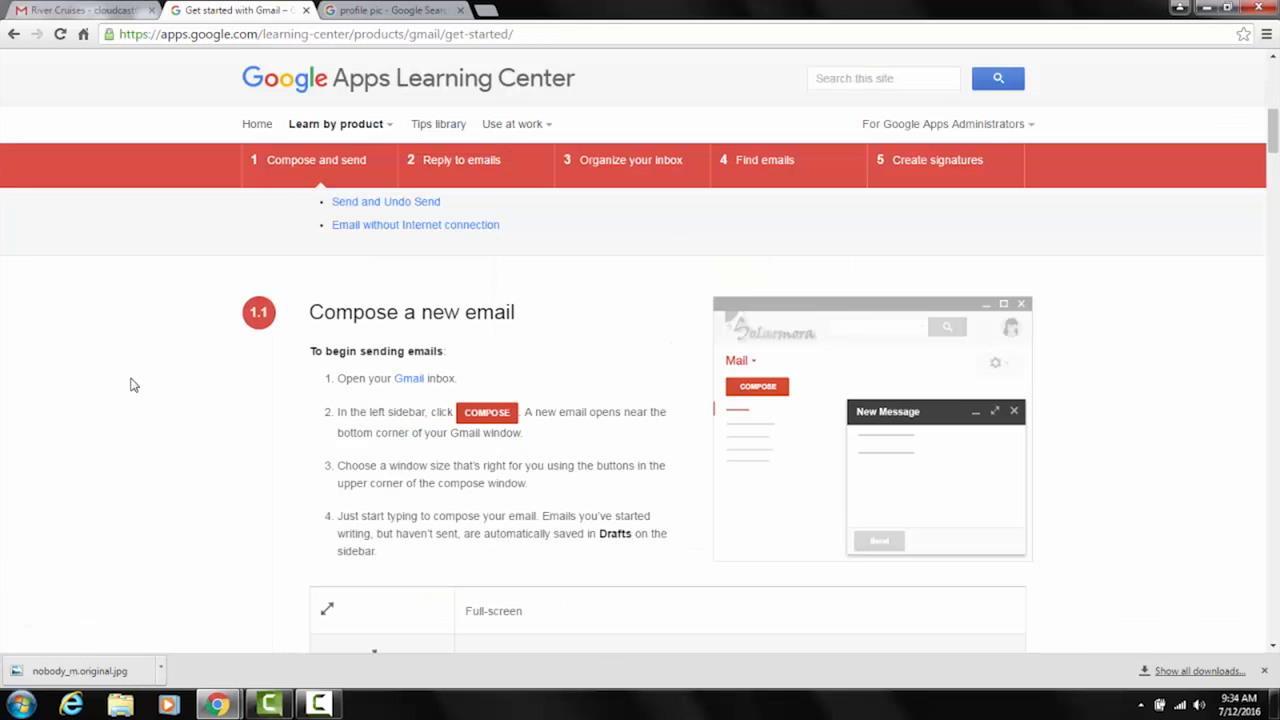
pyautogui.scroll(-3, 145, 400)
pyautogui.scroll(-4, 145, 406)
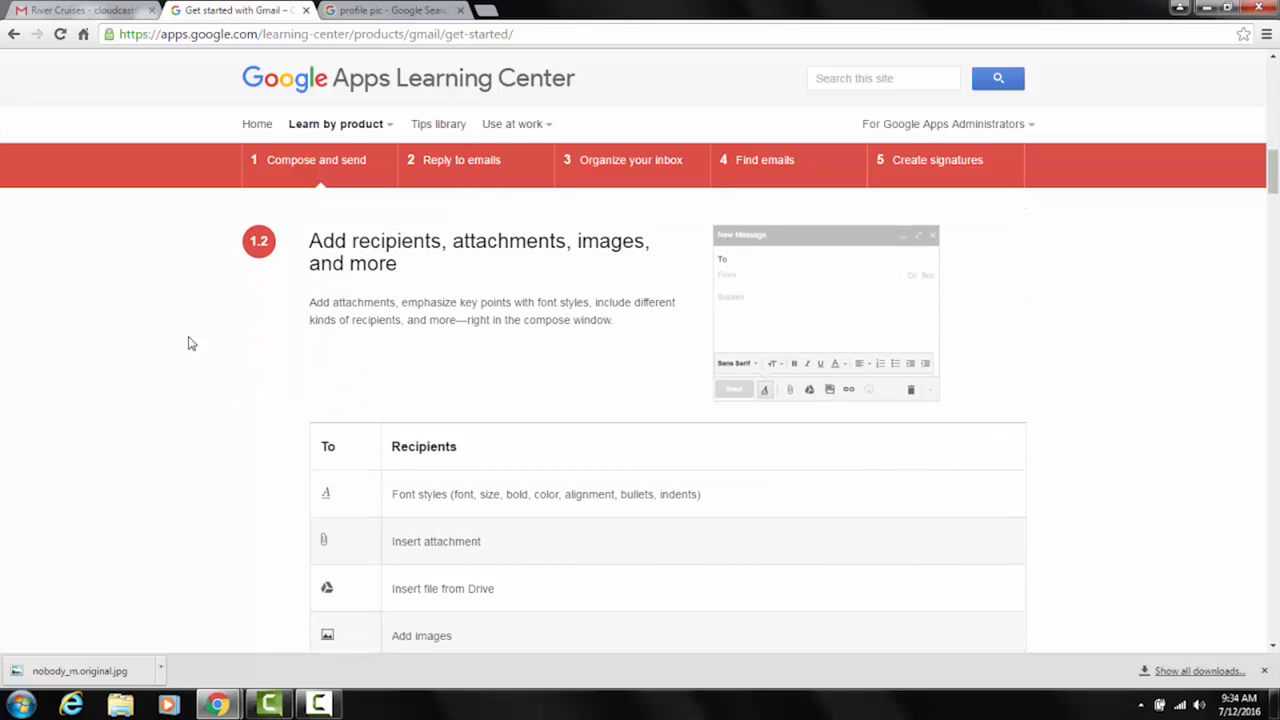
pyautogui.scroll(-4, 3, 360)
pyautogui.scroll(-3, 5, 362)
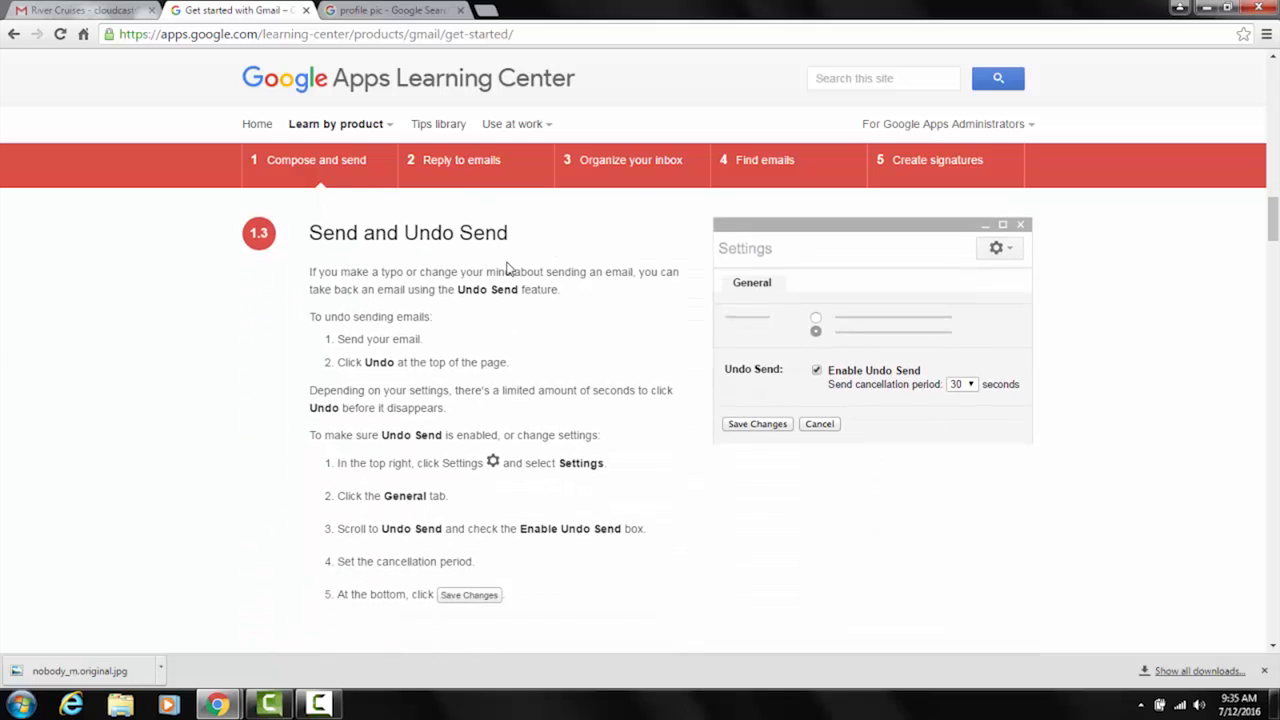
# Switch to the second Chrome window, maximize it, and show its Gmail inbox.
pyautogui.hotkey('alt', 'Tab')
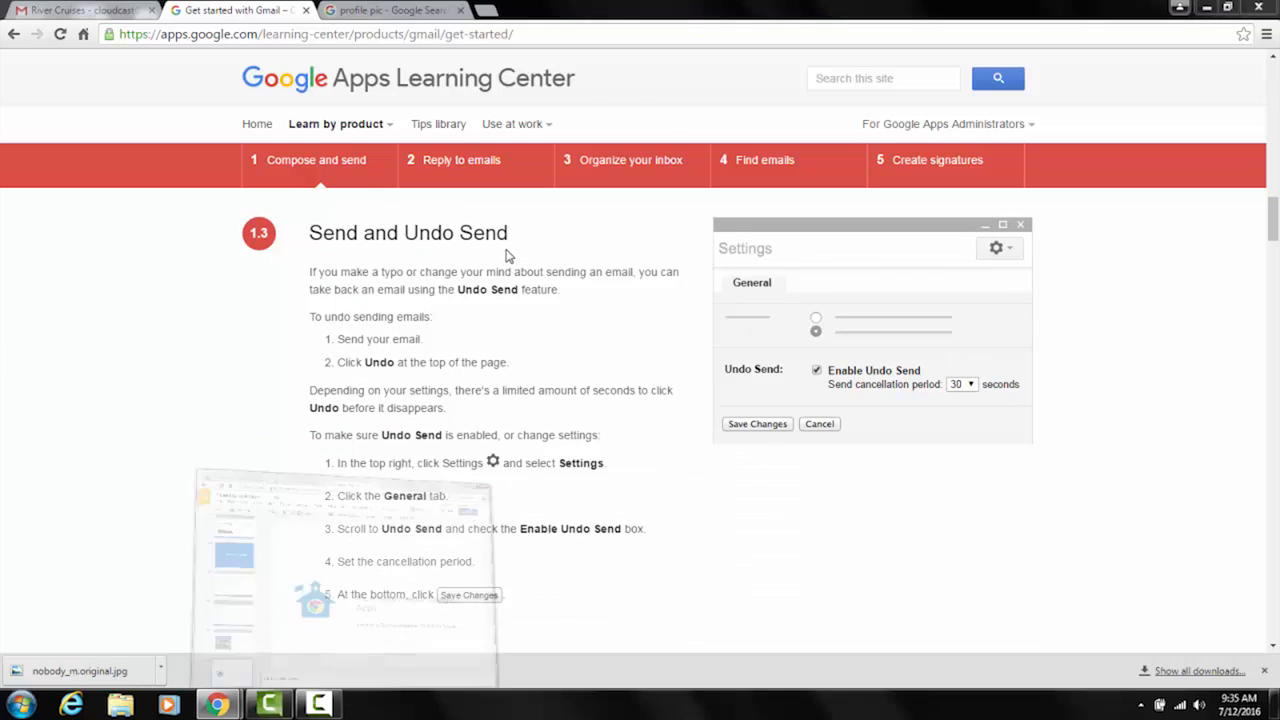
pyautogui.click(276, 44)
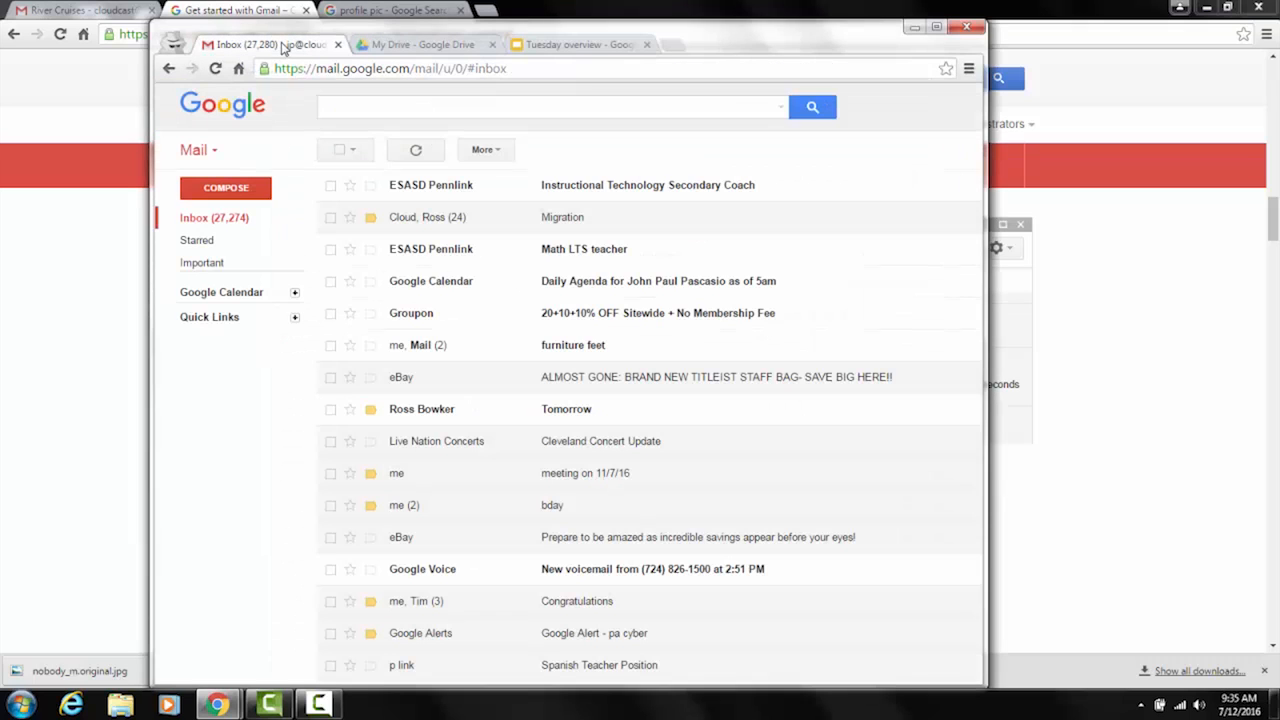
pyautogui.click(936, 28)
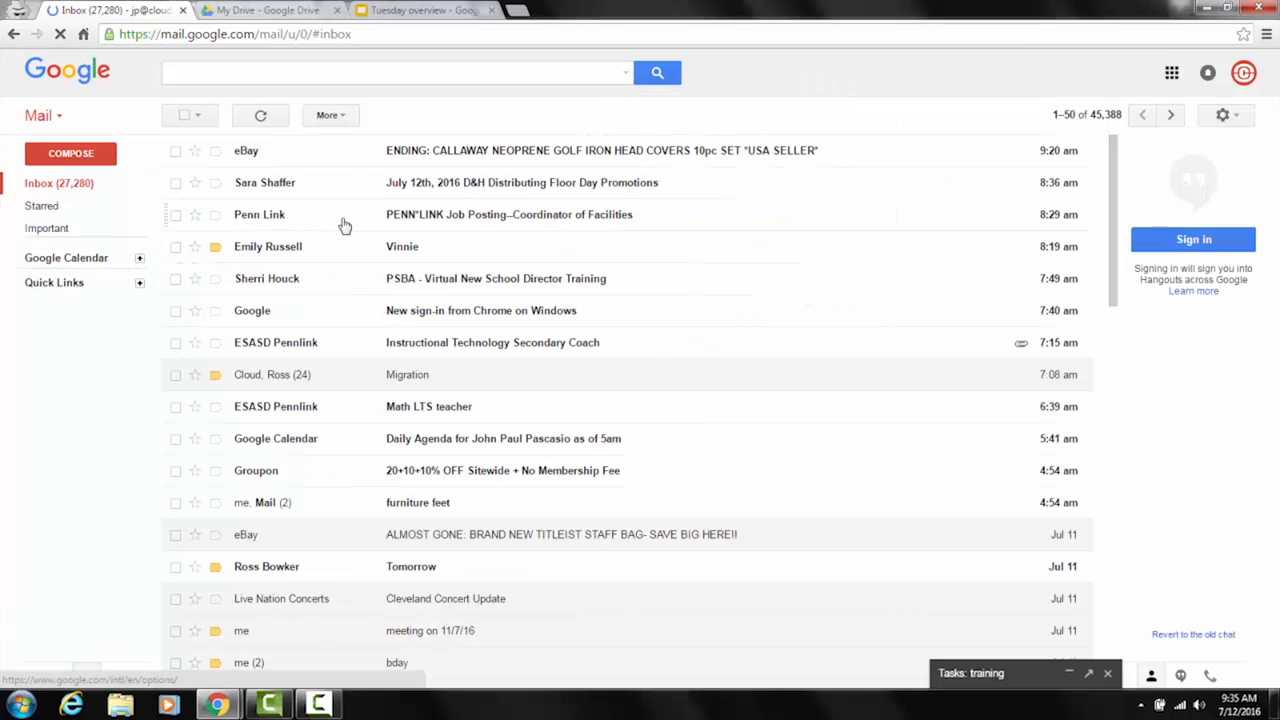
pyautogui.click(66, 183)
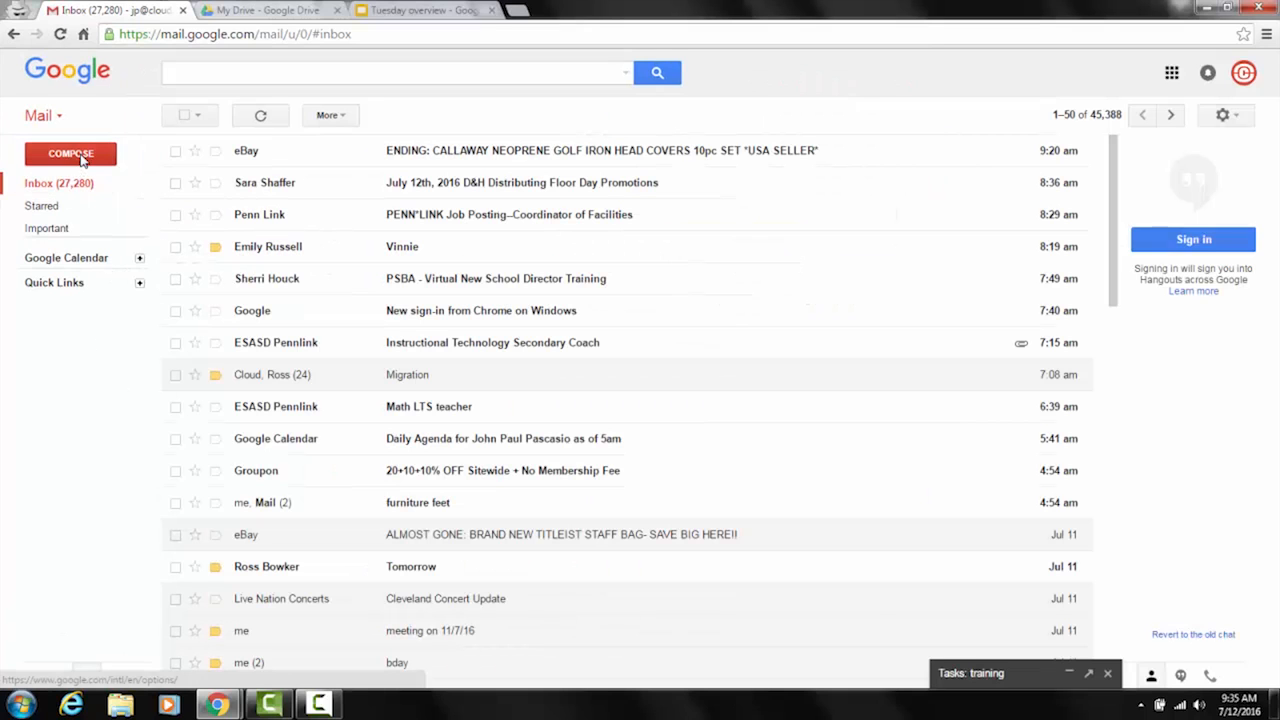
# Compose a new message to the suggested contact starting with "jo", with "test" as both the subject and the body text.
pyautogui.click(82, 155)
pyautogui.write('jo')
pyautogui.press('Return')
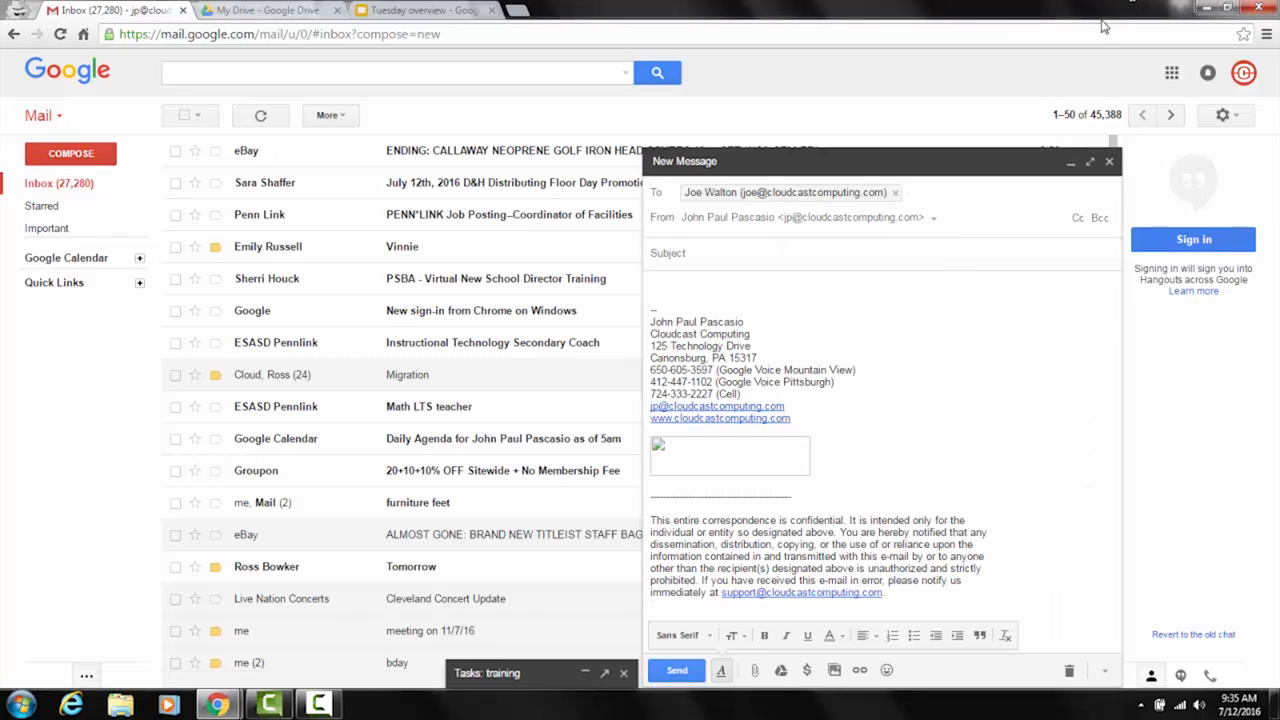
pyautogui.press('Tab')
pyautogui.write('te')
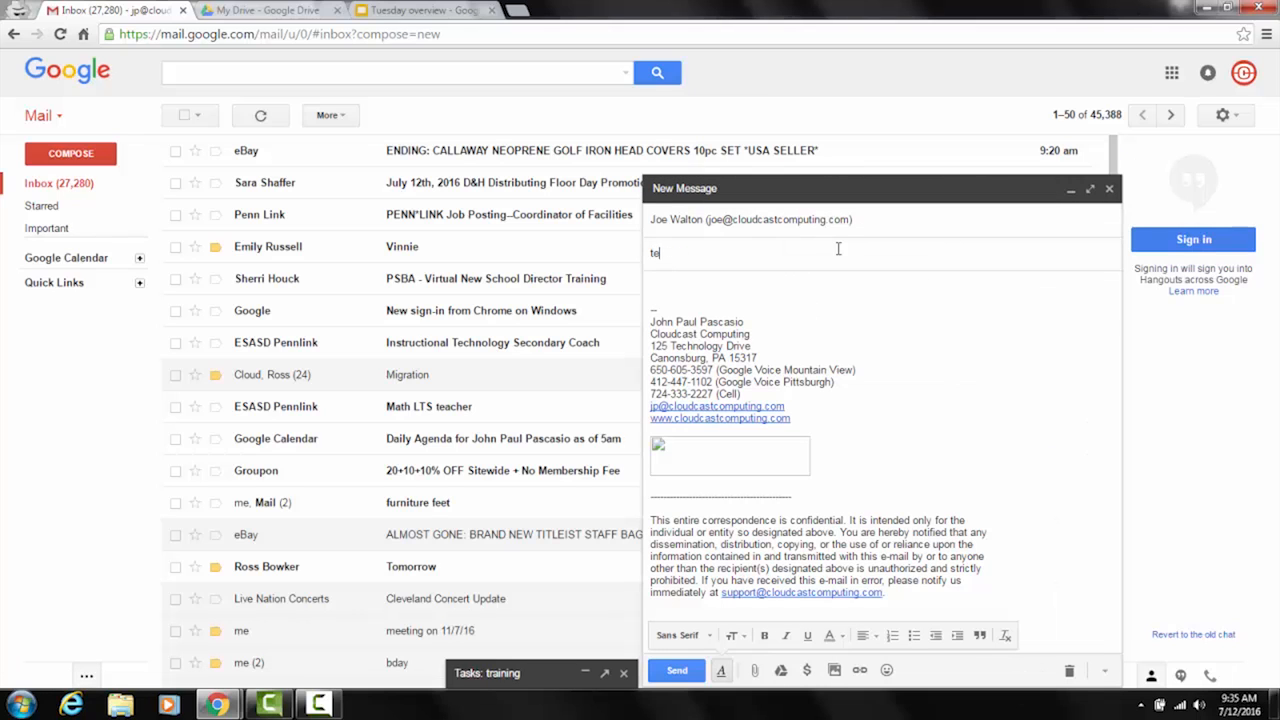
pyautogui.click(788, 298)
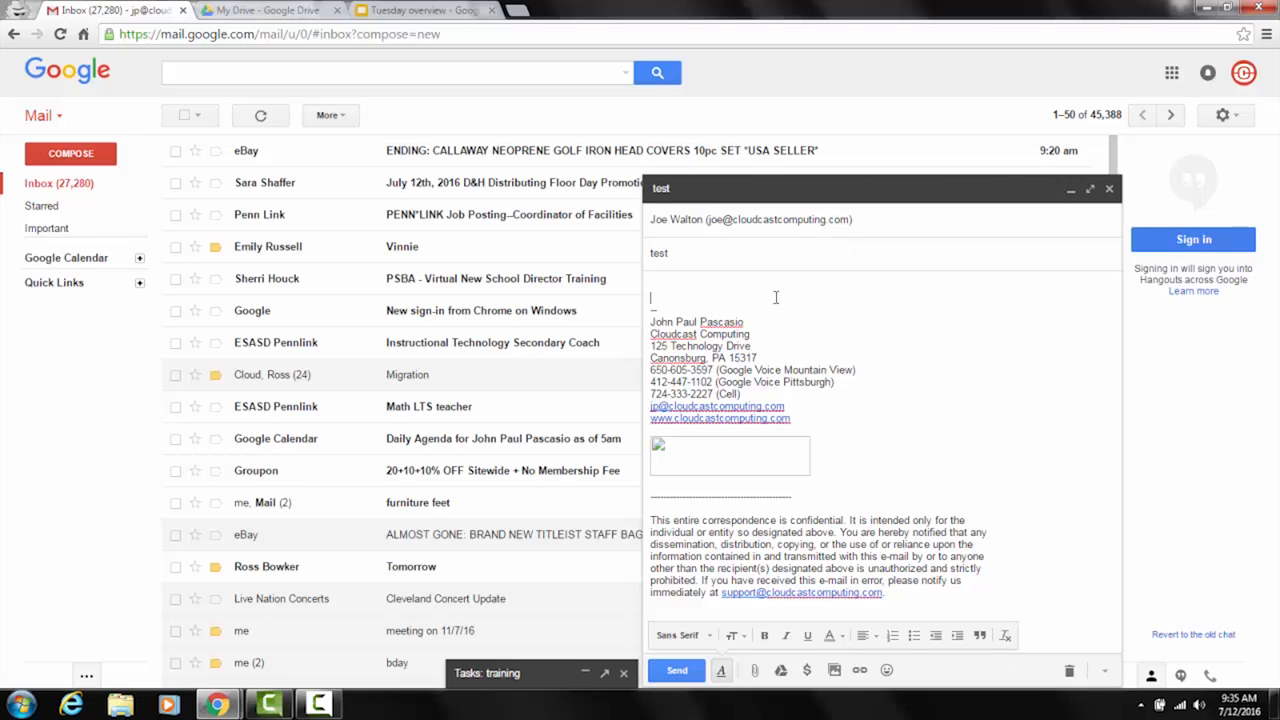
pyautogui.write('test')
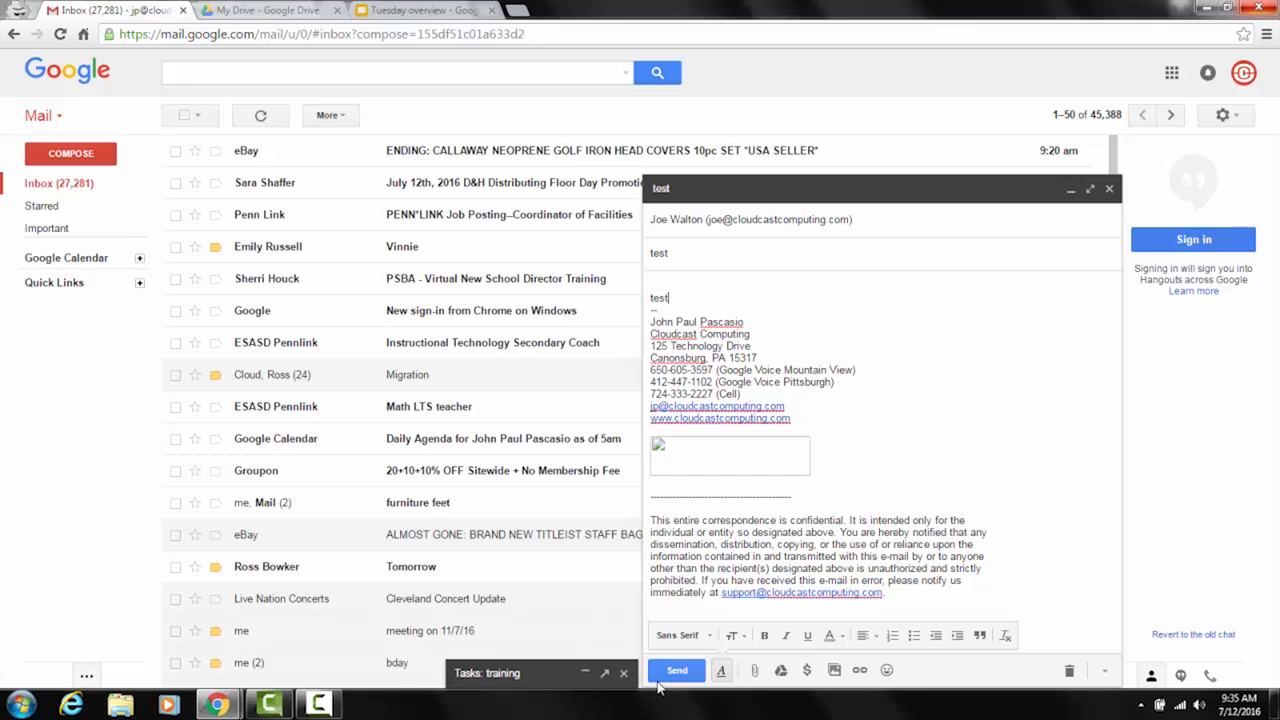
# Send the test message, undo the sending, and close the reopened draft.
pyautogui.click(667, 673)
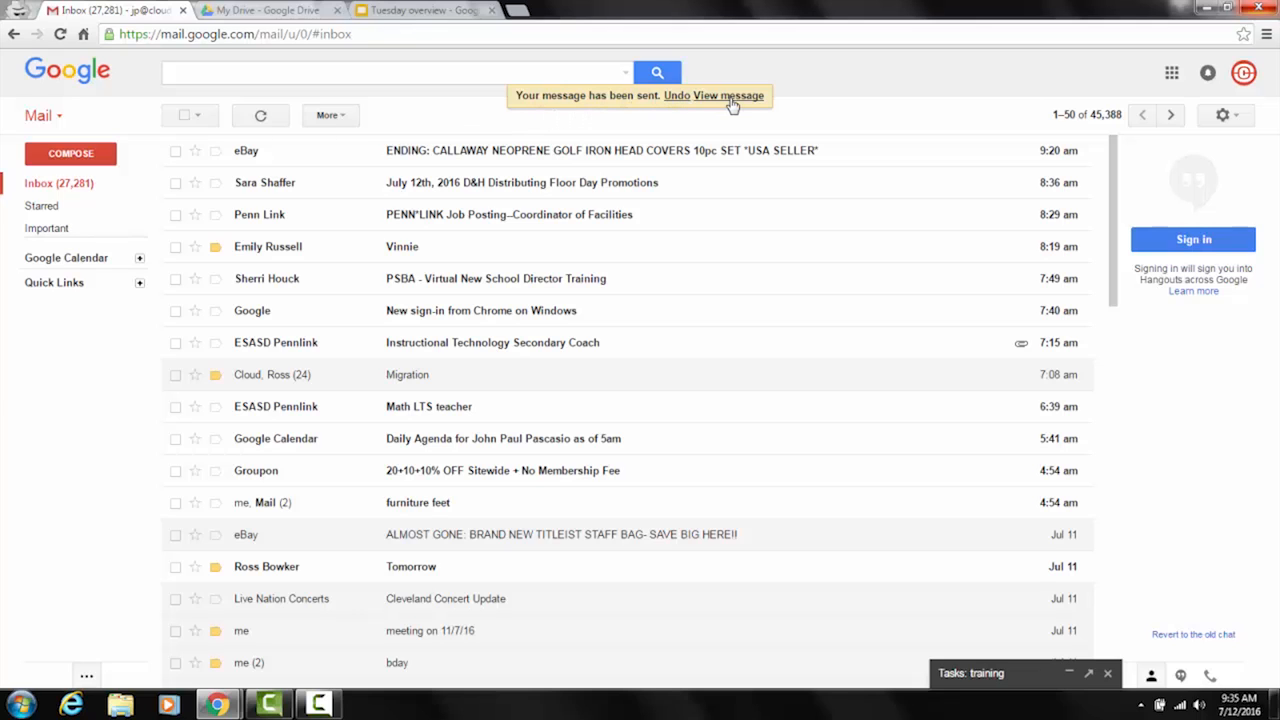
pyautogui.click(679, 96)
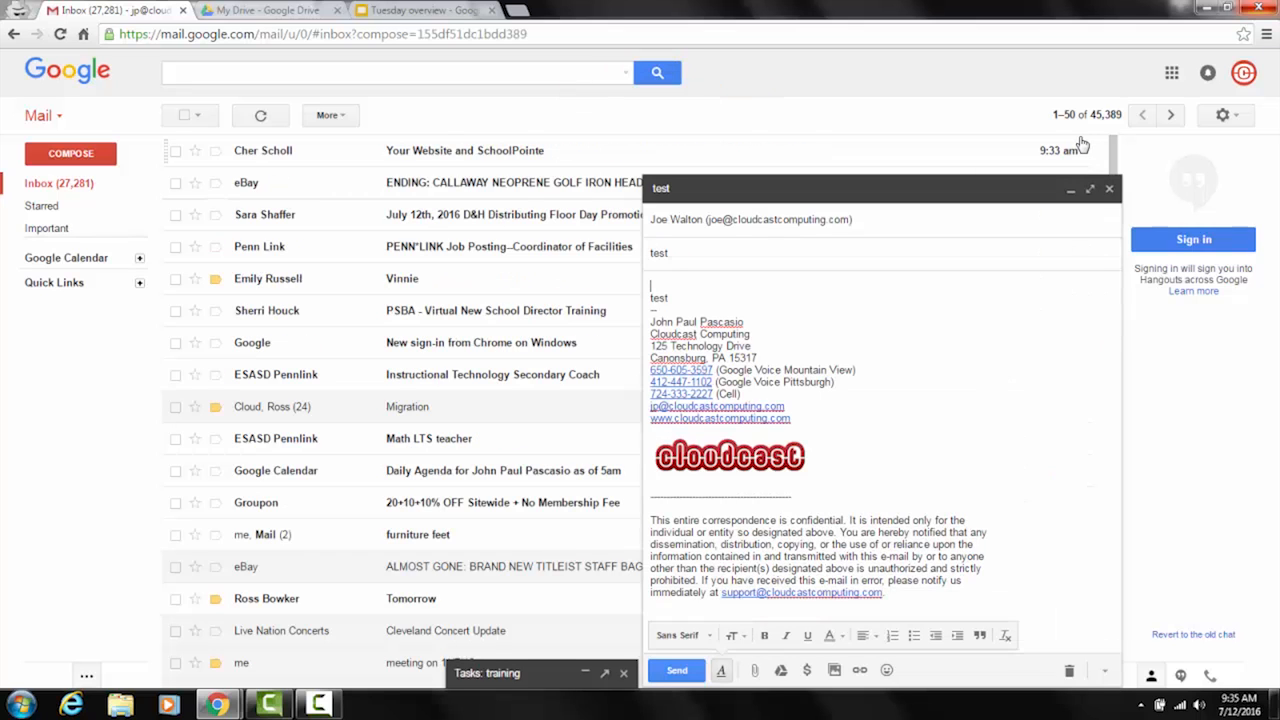
pyautogui.click(1110, 190)
# Switch back to the Get started guide and read section 1.4, Email without Internet connection.
pyautogui.hotkey('alt', 'Tab')
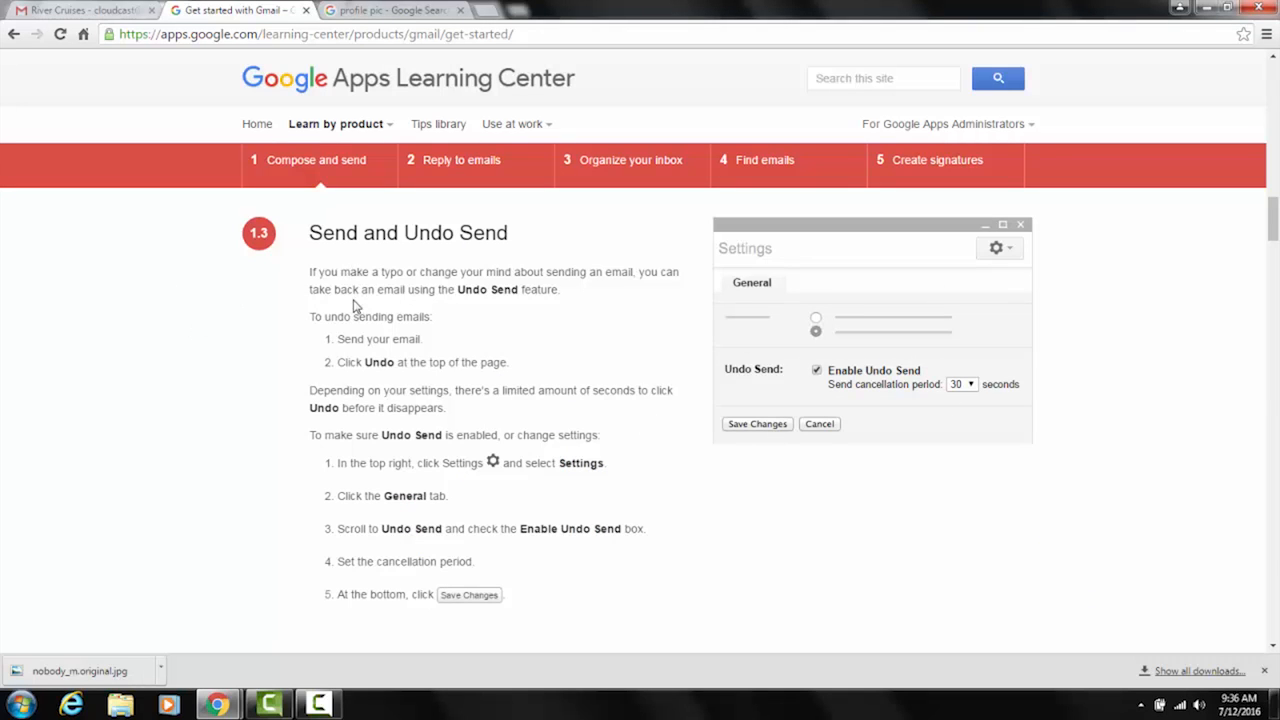
pyautogui.scroll(-3, 354, 306)
pyautogui.scroll(-1, 354, 306)
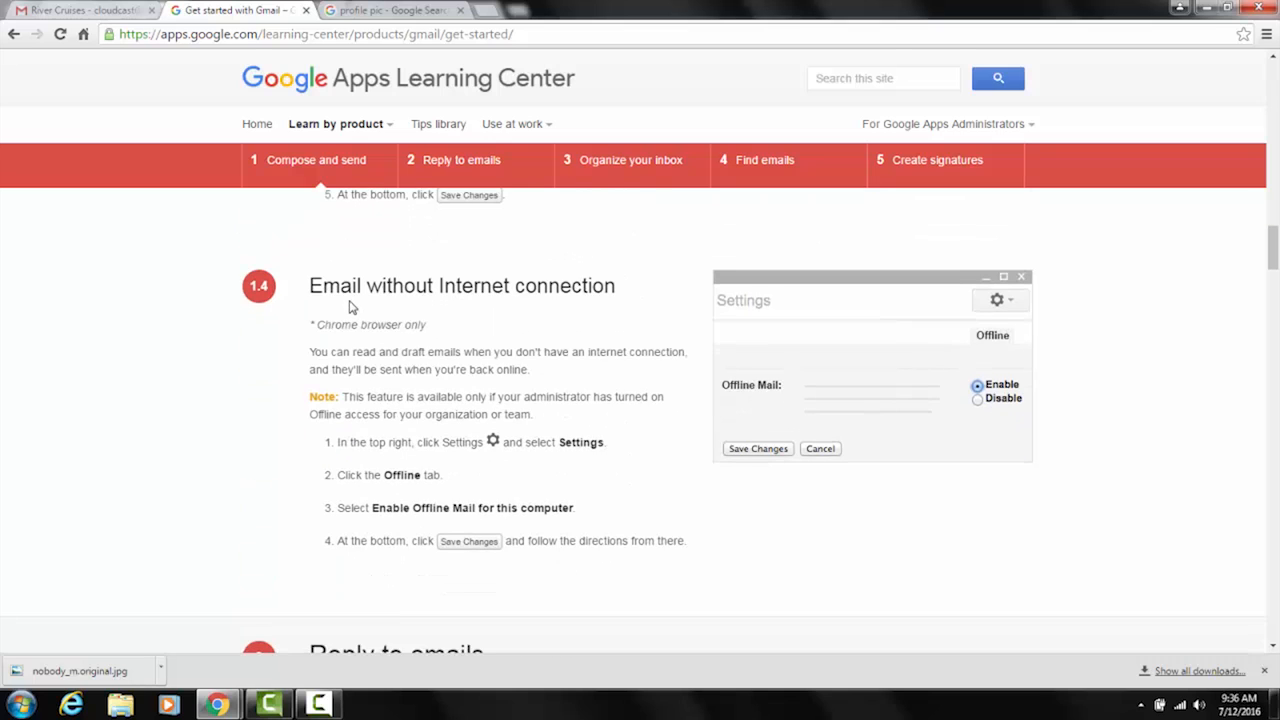
pyautogui.scroll(-1, 354, 306)
pyautogui.scroll(1, 362, 255)
pyautogui.scroll(-1, 362, 317)
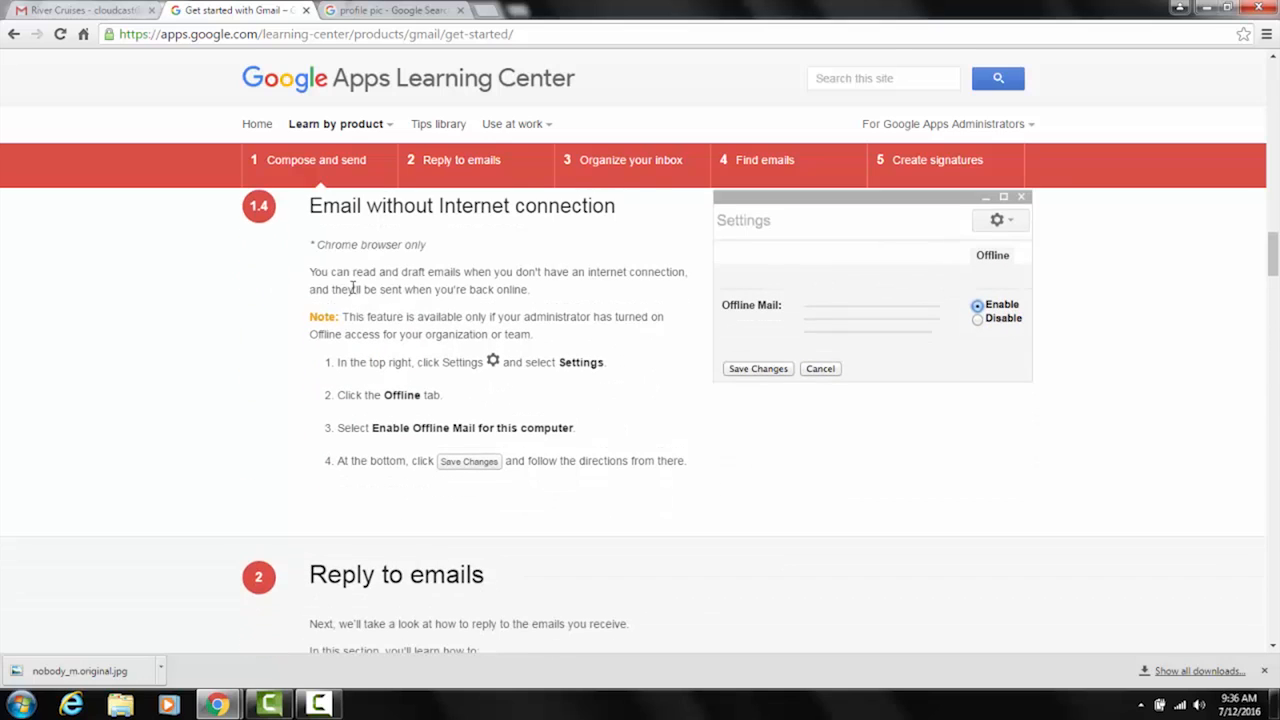
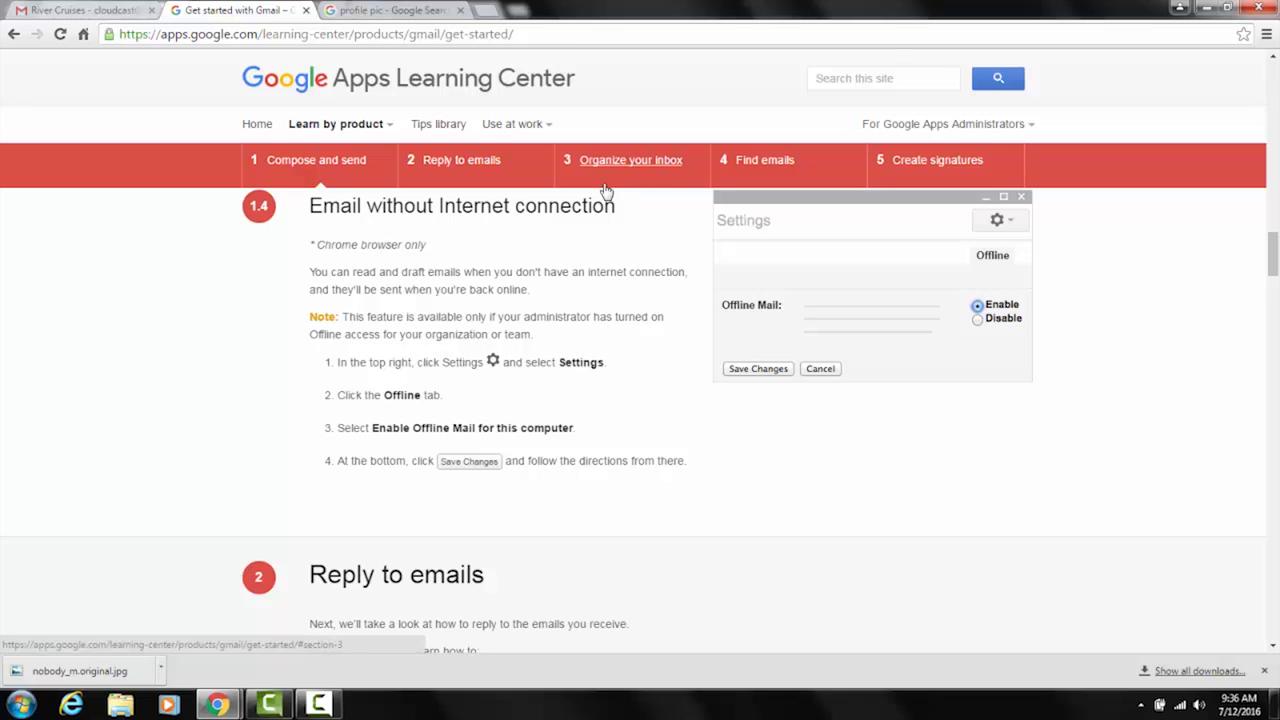
# Go back to the Gmail account and show its Offline settings.
pyautogui.click(78, 11)
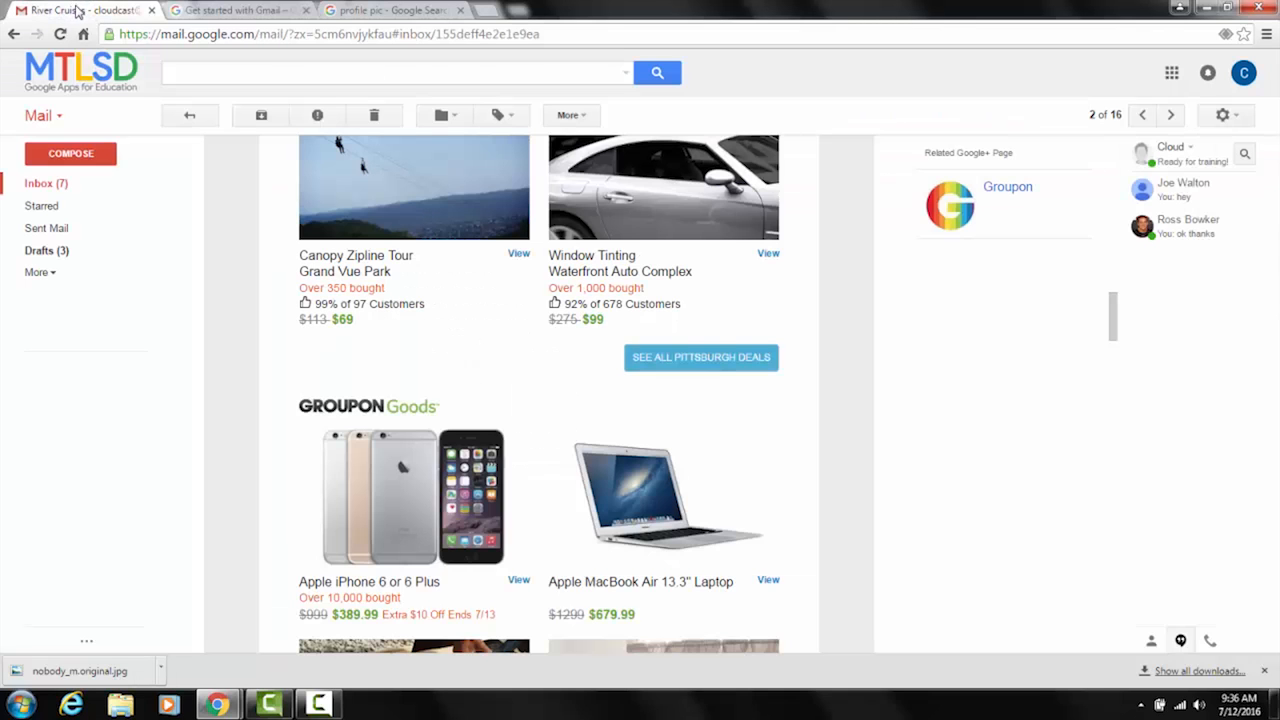
pyautogui.click(1246, 121)
pyautogui.click(1195, 276)
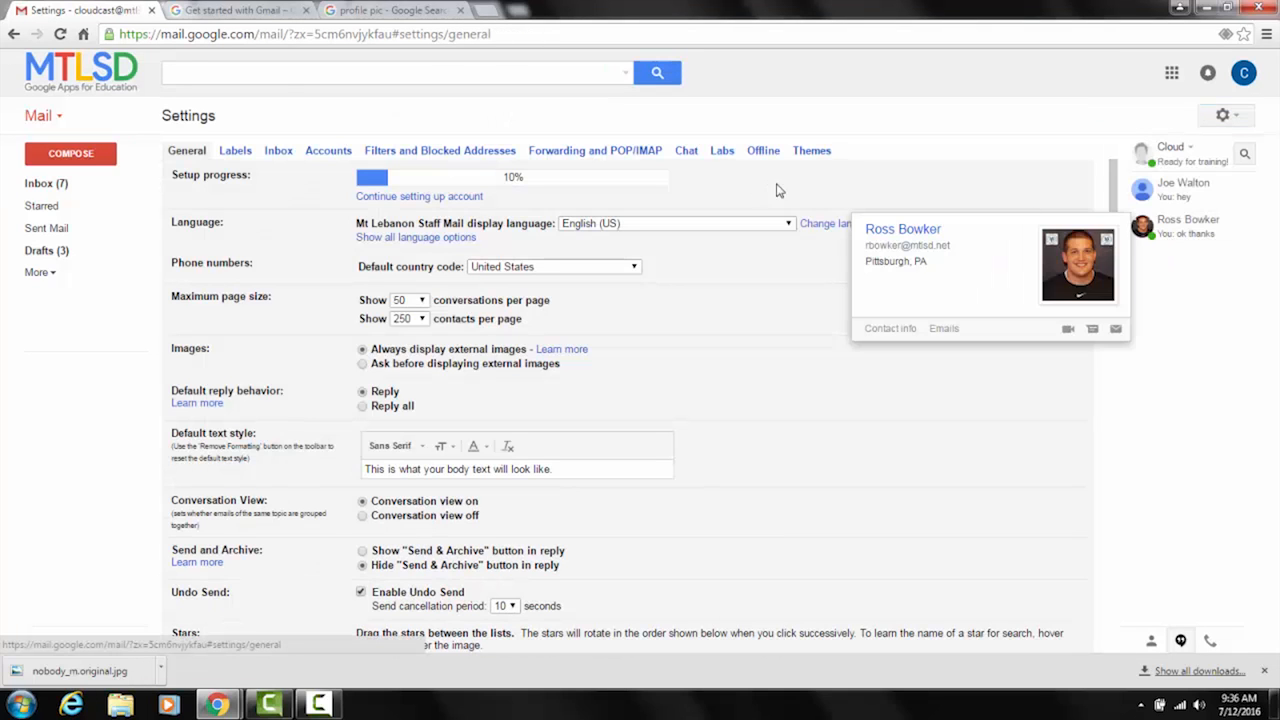
pyautogui.click(759, 155)
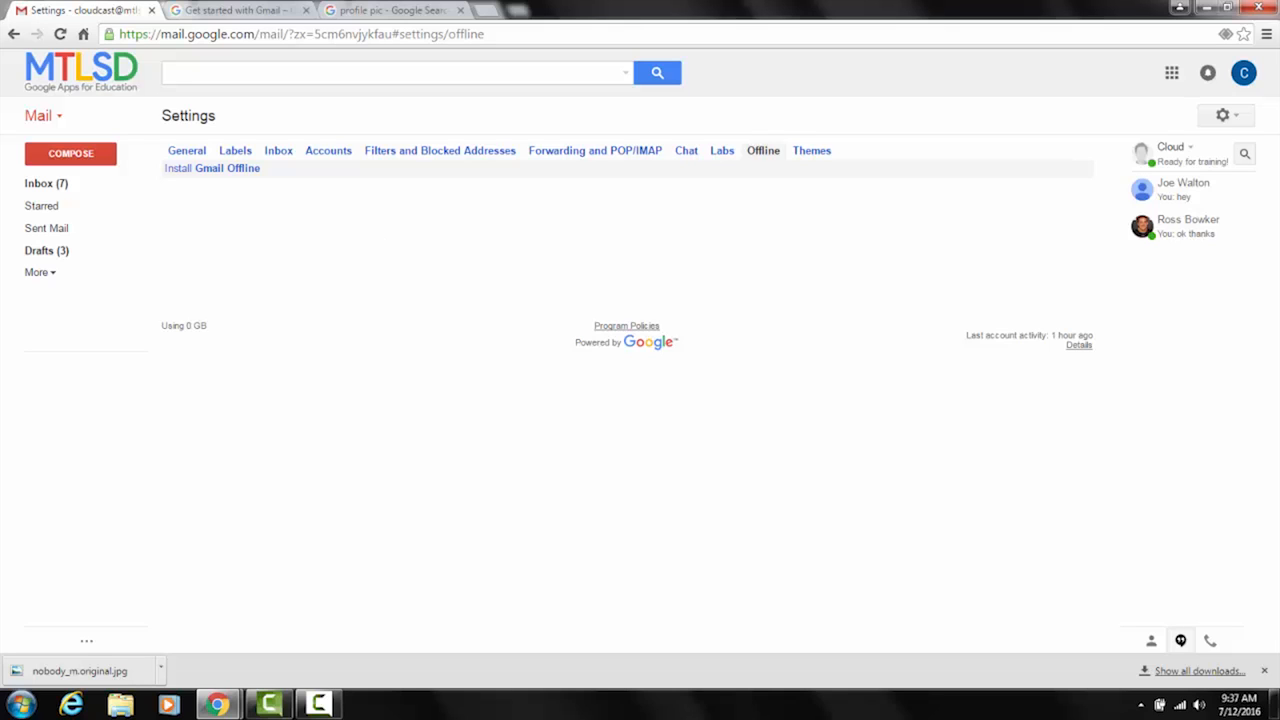
# View the guide's Reply to emails section and return to the Gmail inbox.
pyautogui.click(258, 10)
pyautogui.scroll(-3, 157, 350)
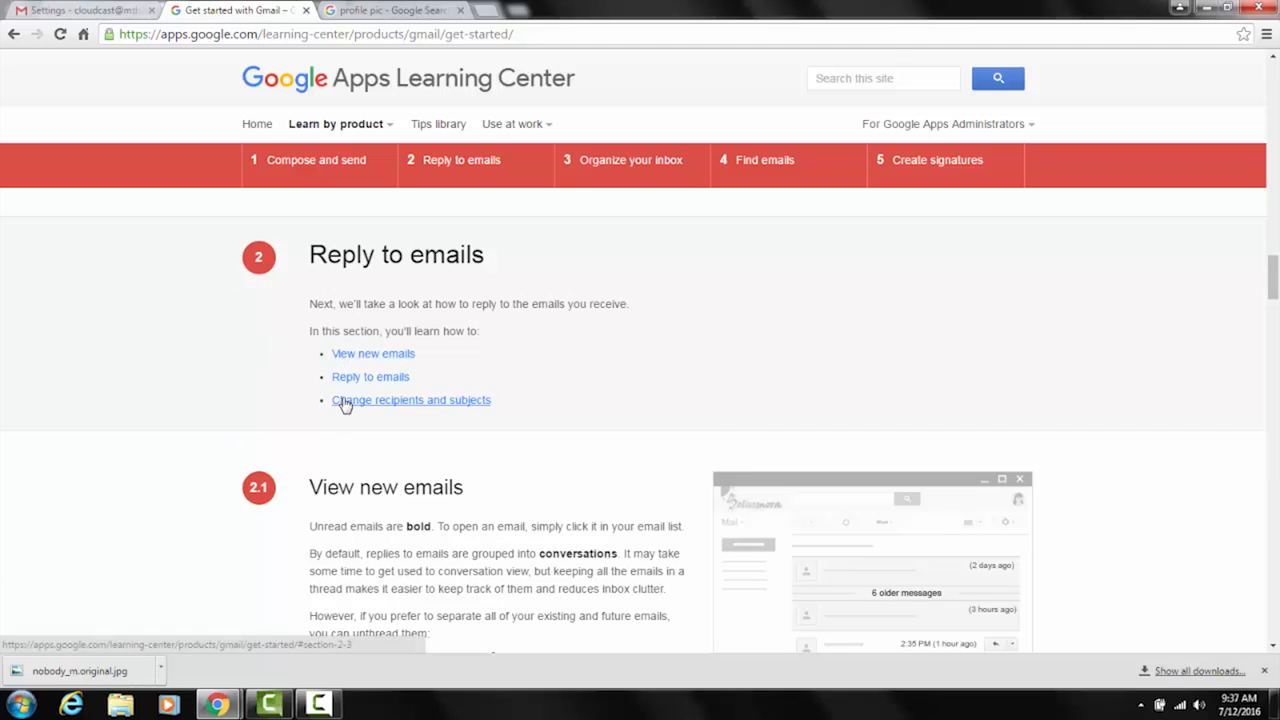
pyautogui.click(108, 10)
pyautogui.click(57, 183)
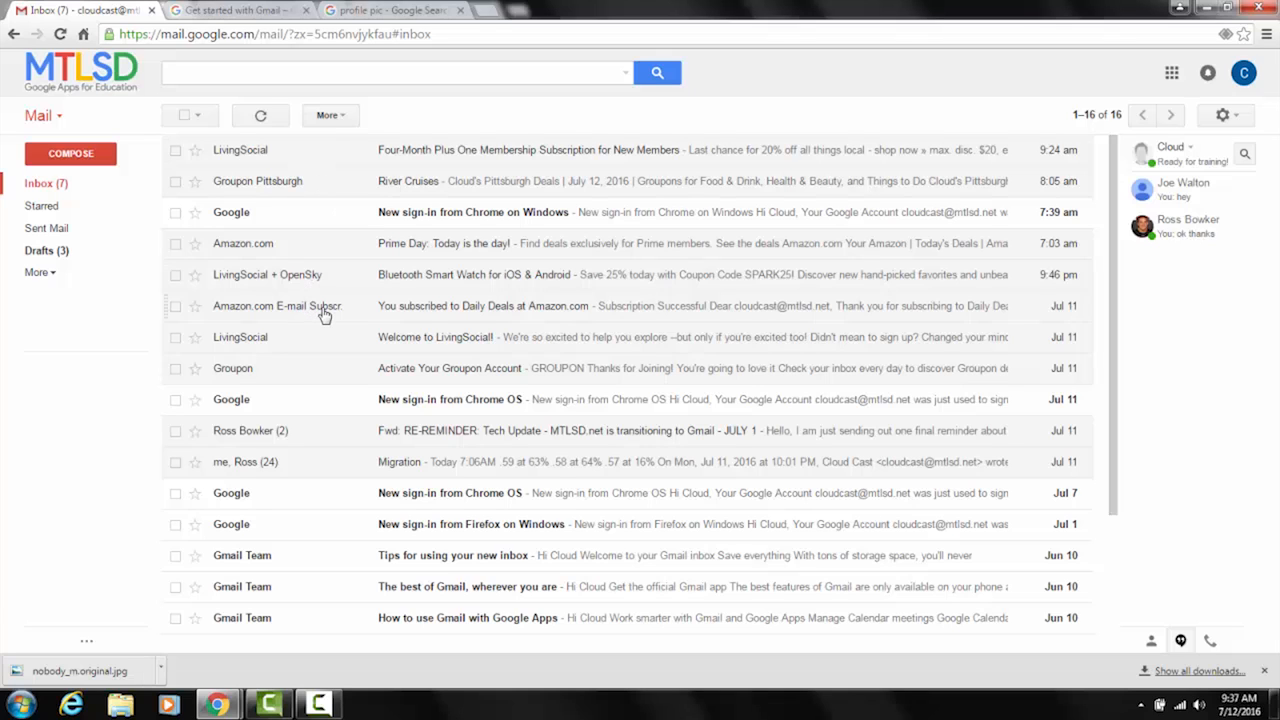
# Open the LivingSocial membership subscription email and view its additional message actions.
pyautogui.moveTo(324, 315)
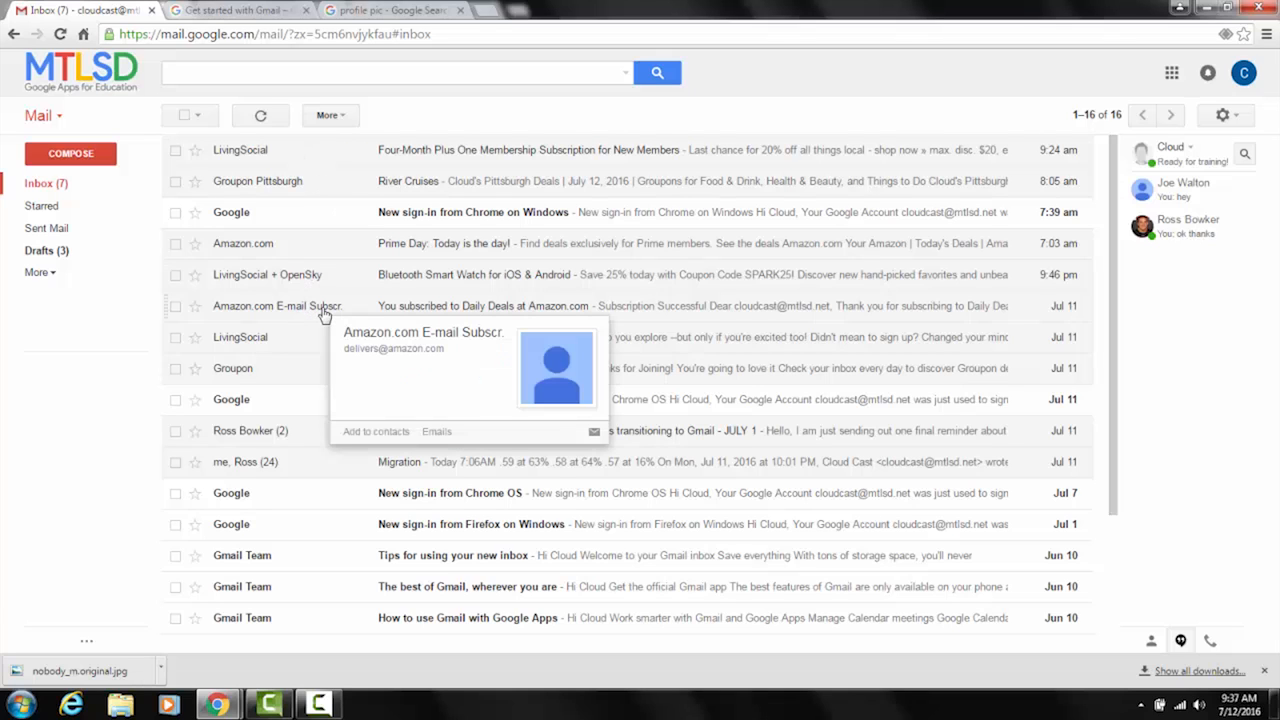
pyautogui.click(430, 149)
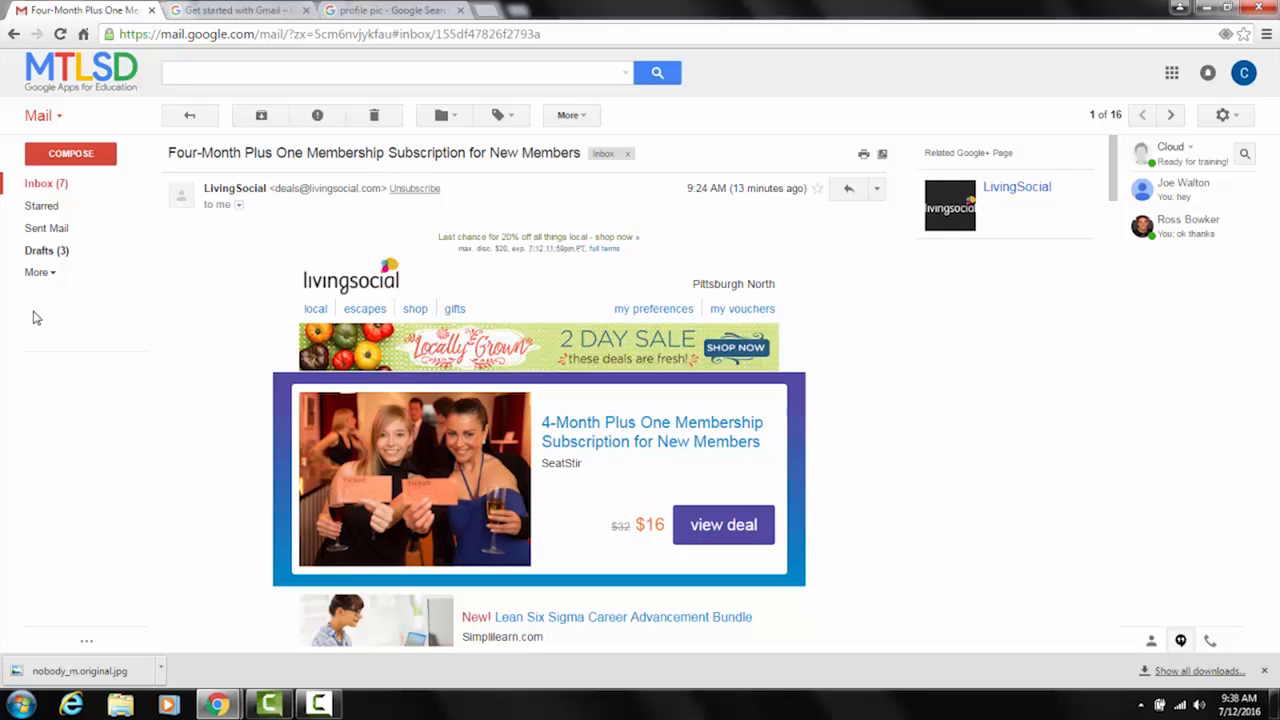
pyautogui.click(877, 190)
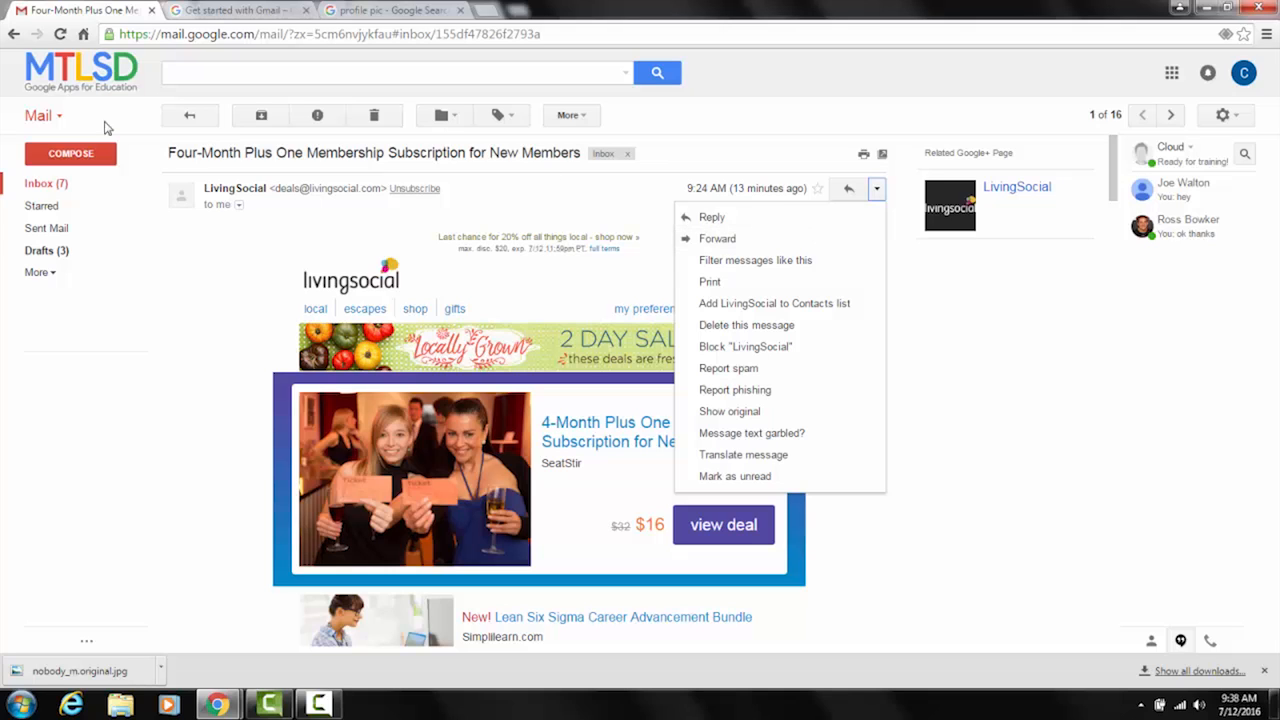
# Expand the mailbox label list and create a new label named "living social".
pyautogui.click(58, 273)
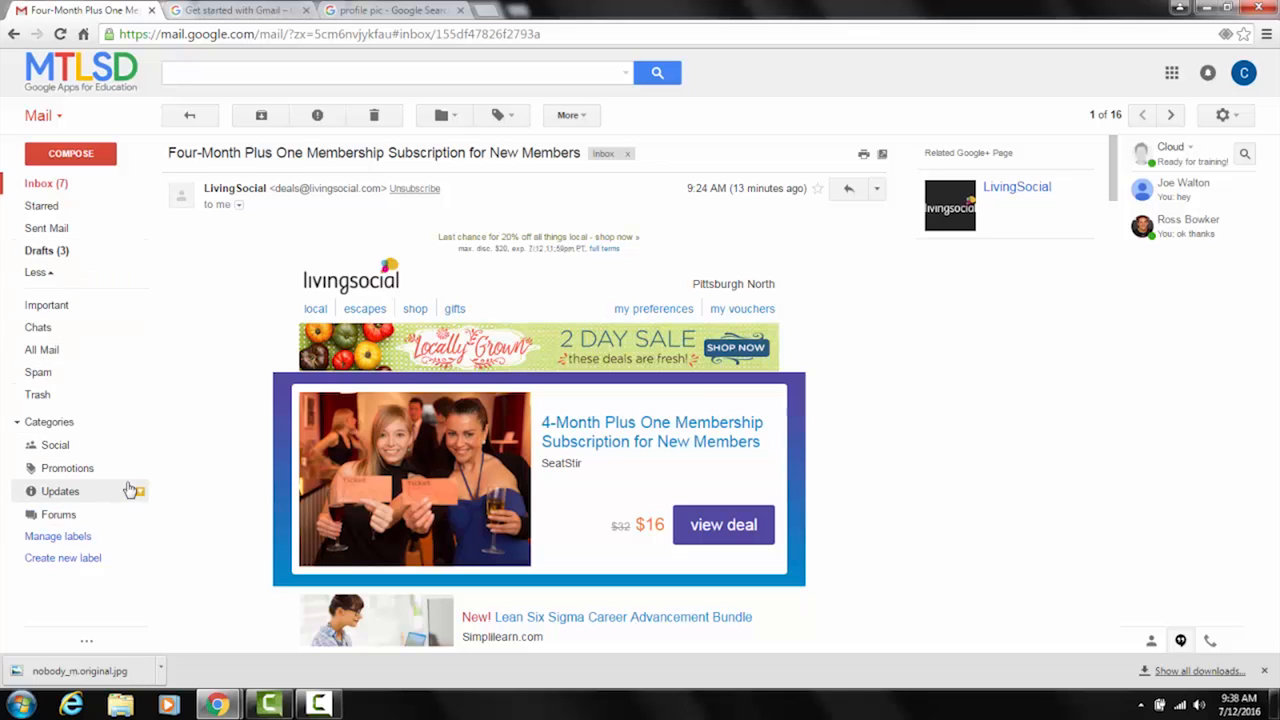
pyautogui.click(74, 560)
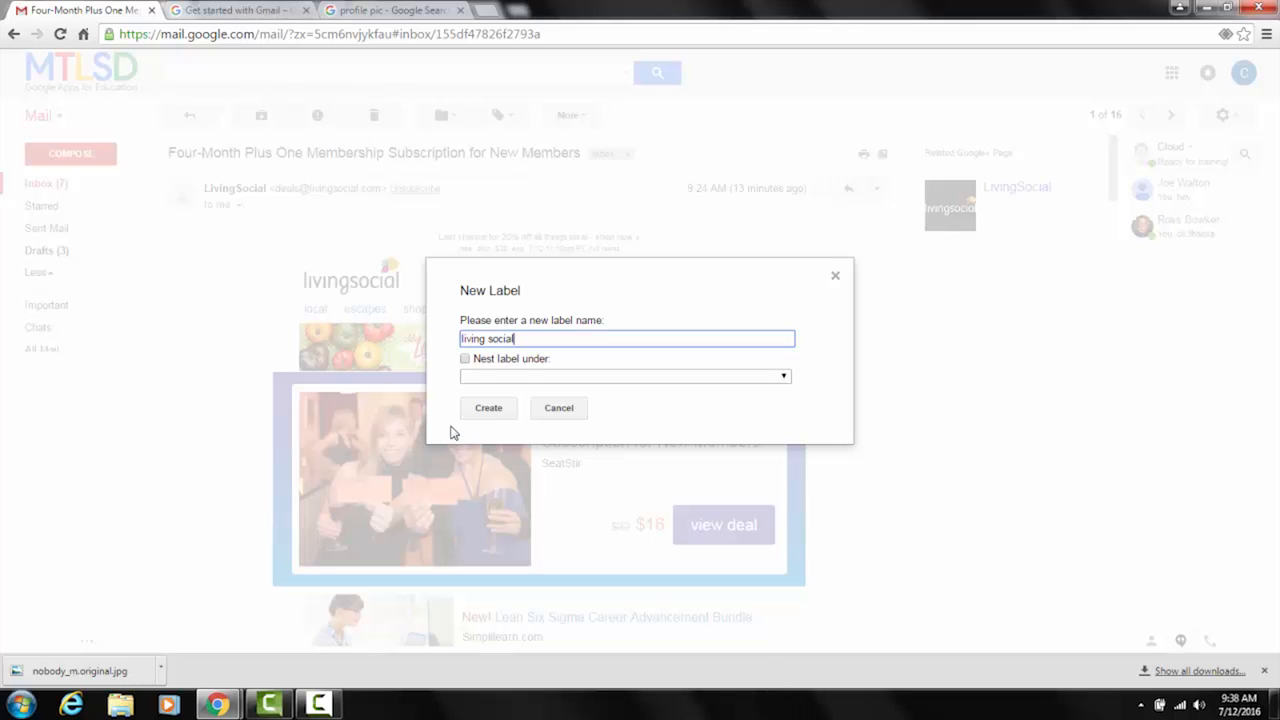
pyautogui.click(488, 408)
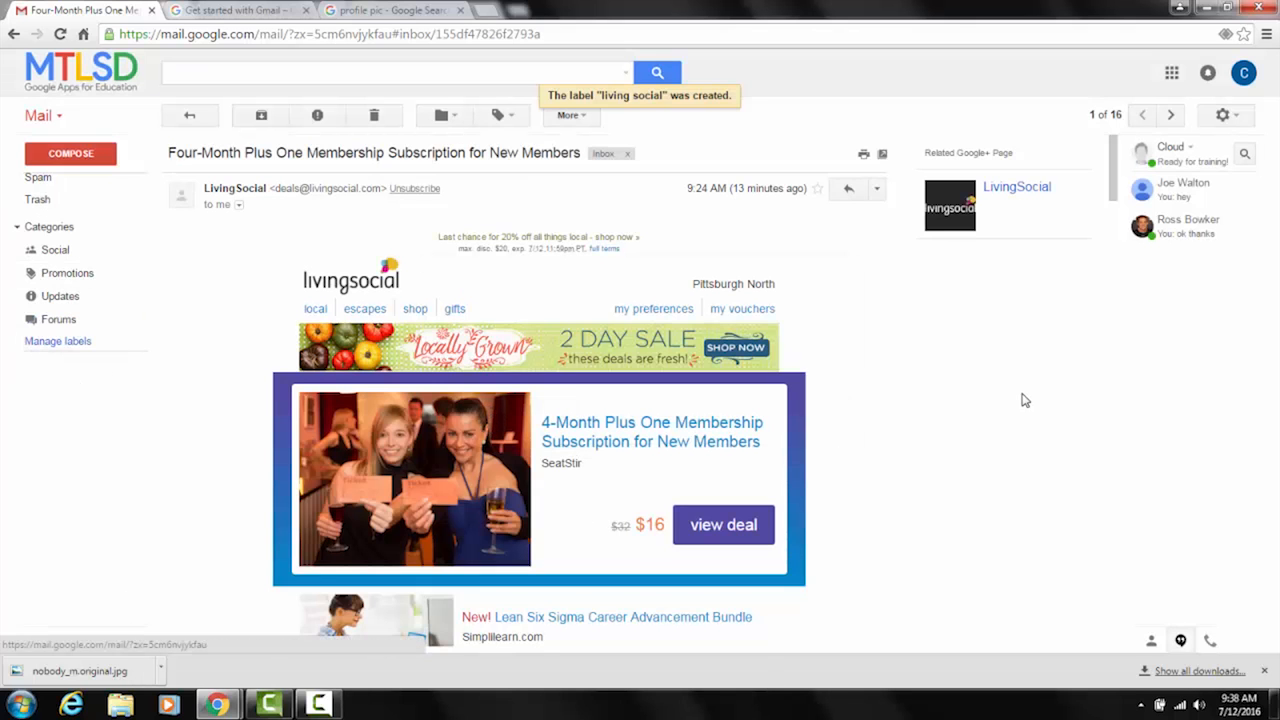
# Create a filter from the open LivingSocial email that skips the inbox and applies the "living social" label to matching messages.
pyautogui.click(878, 189)
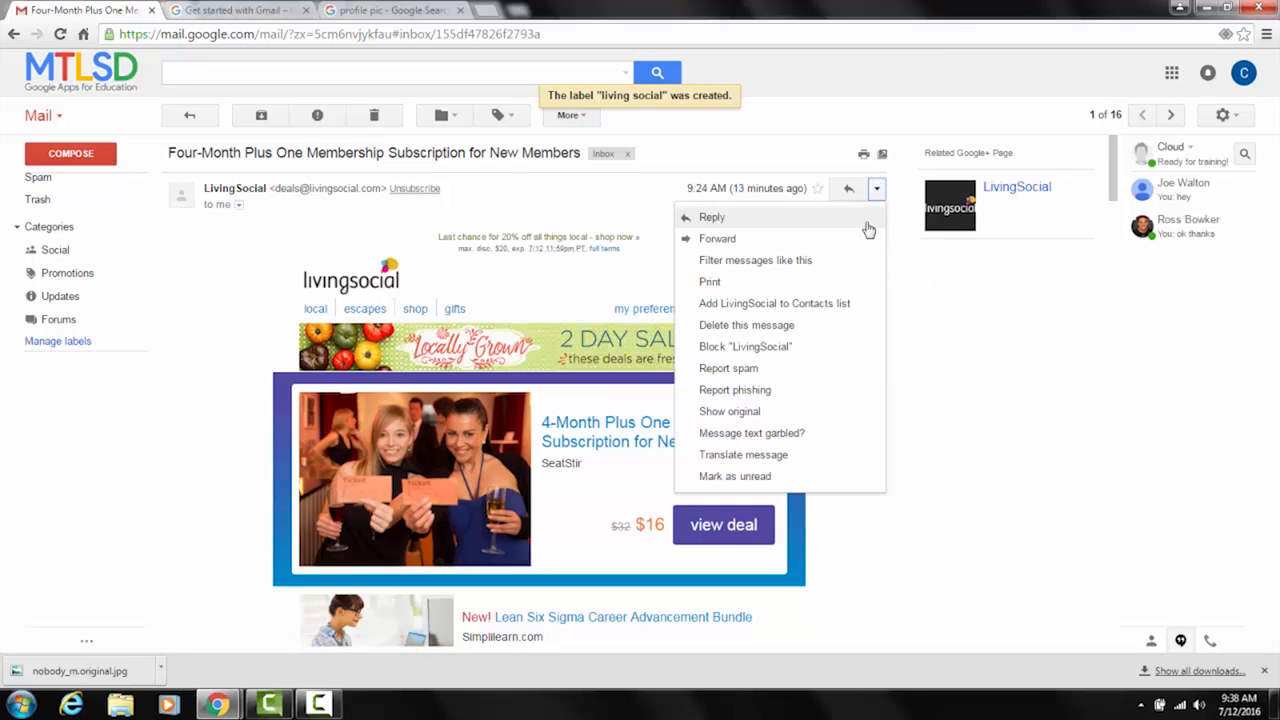
pyautogui.click(851, 268)
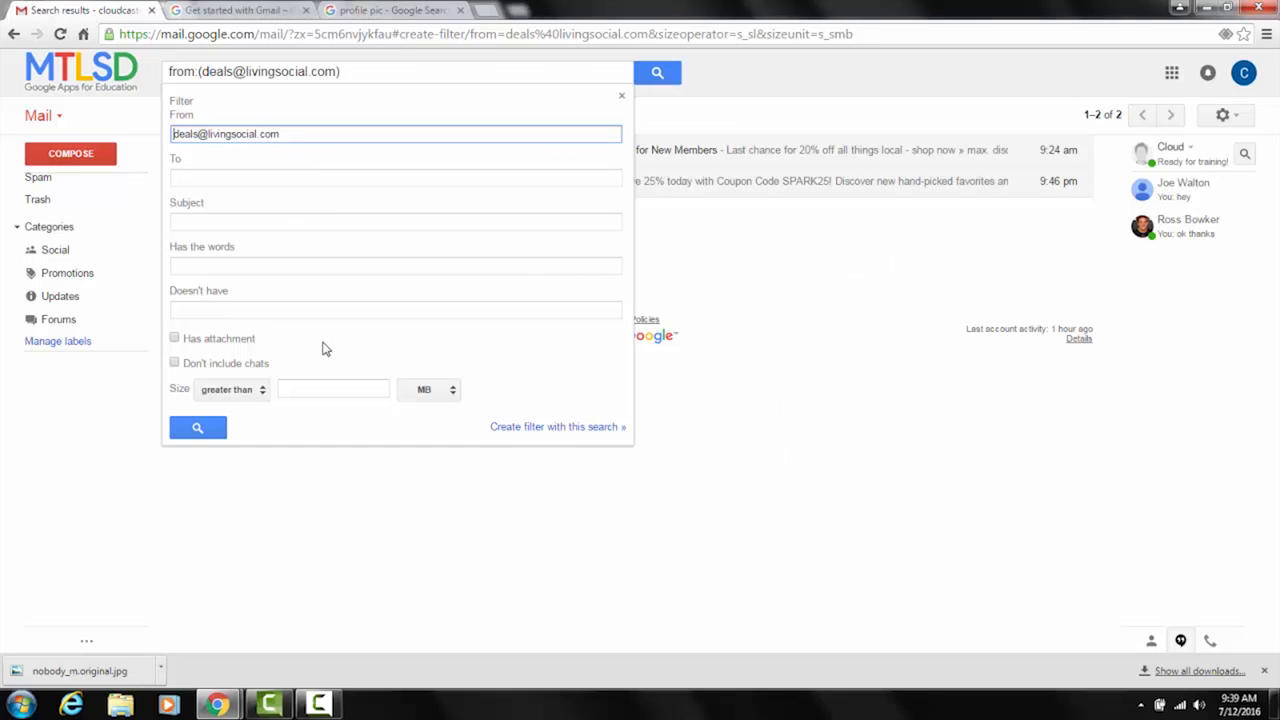
pyautogui.click(577, 428)
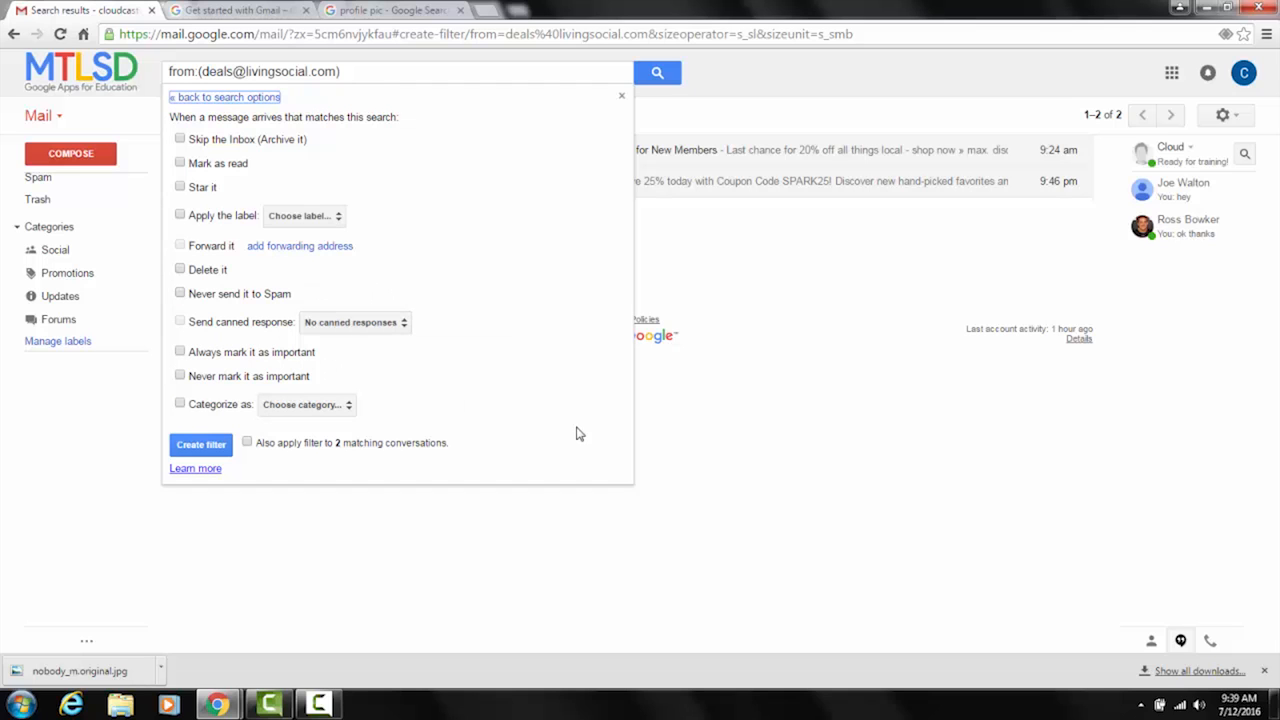
pyautogui.click(186, 142)
pyautogui.click(328, 216)
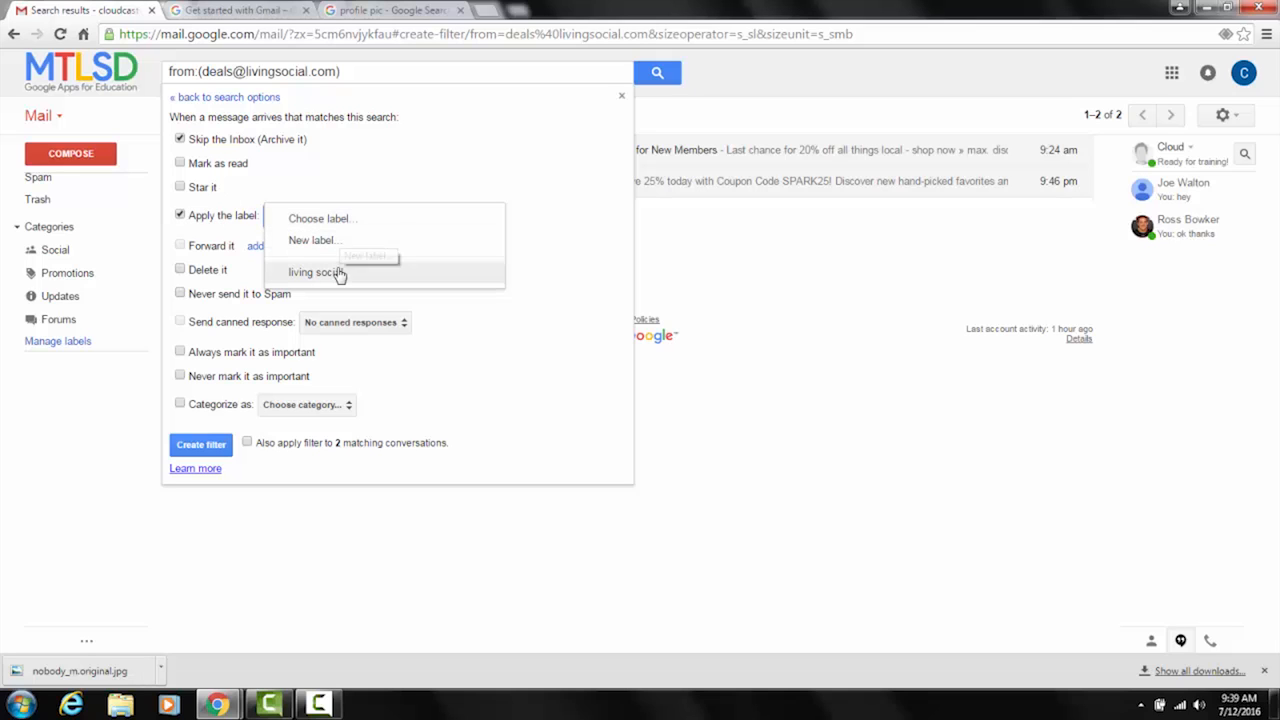
pyautogui.click(336, 273)
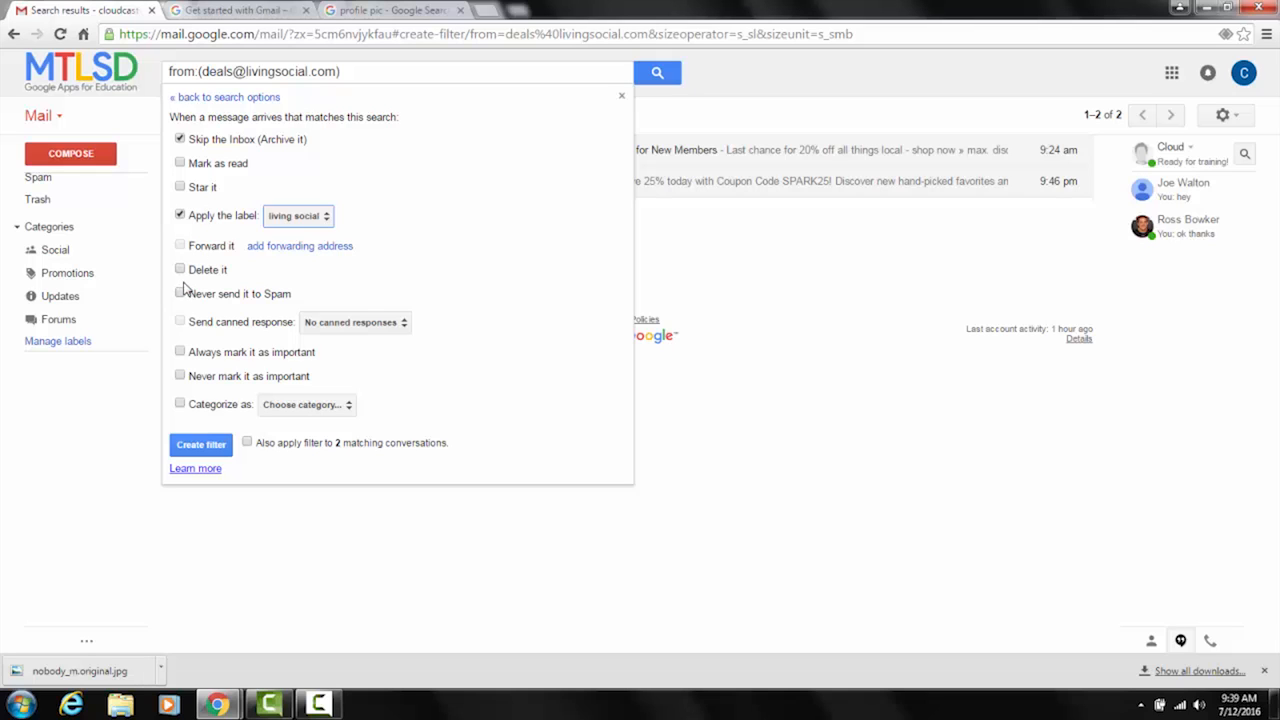
pyautogui.click(201, 445)
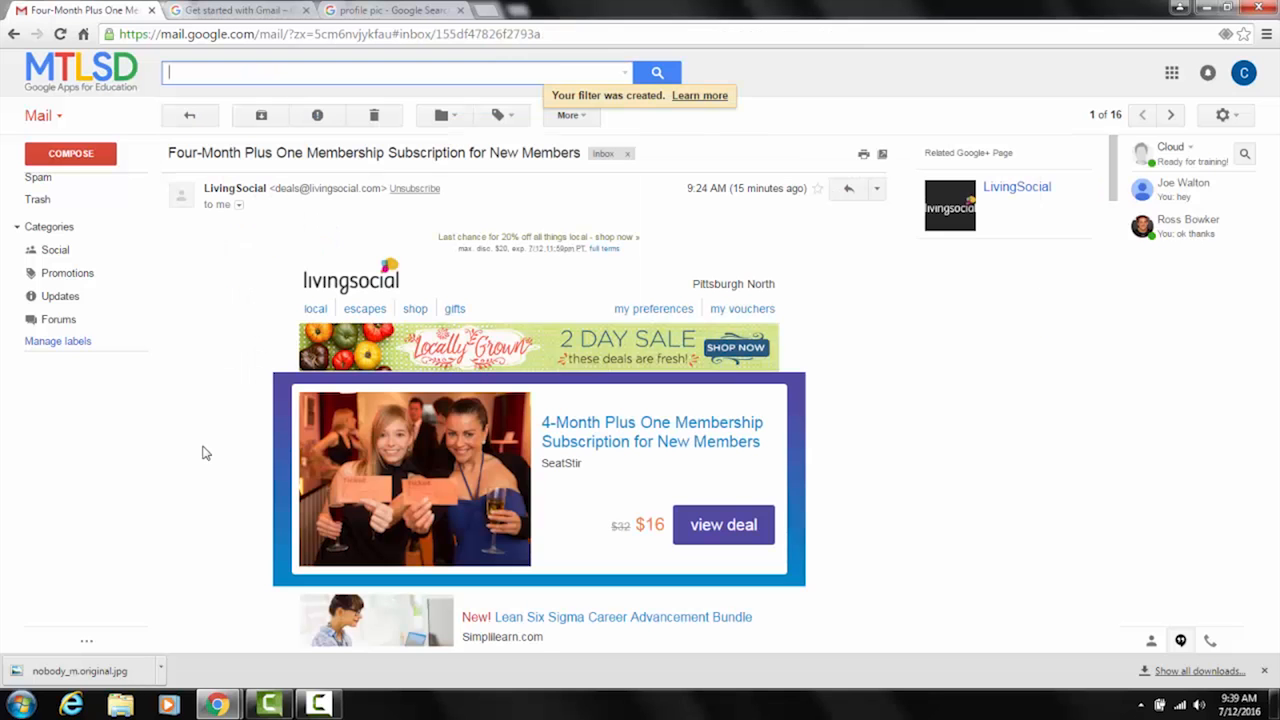
# Check the inbox and the "living social" label for LivingSocial messages, ending in the inbox.
pyautogui.click(48, 183)
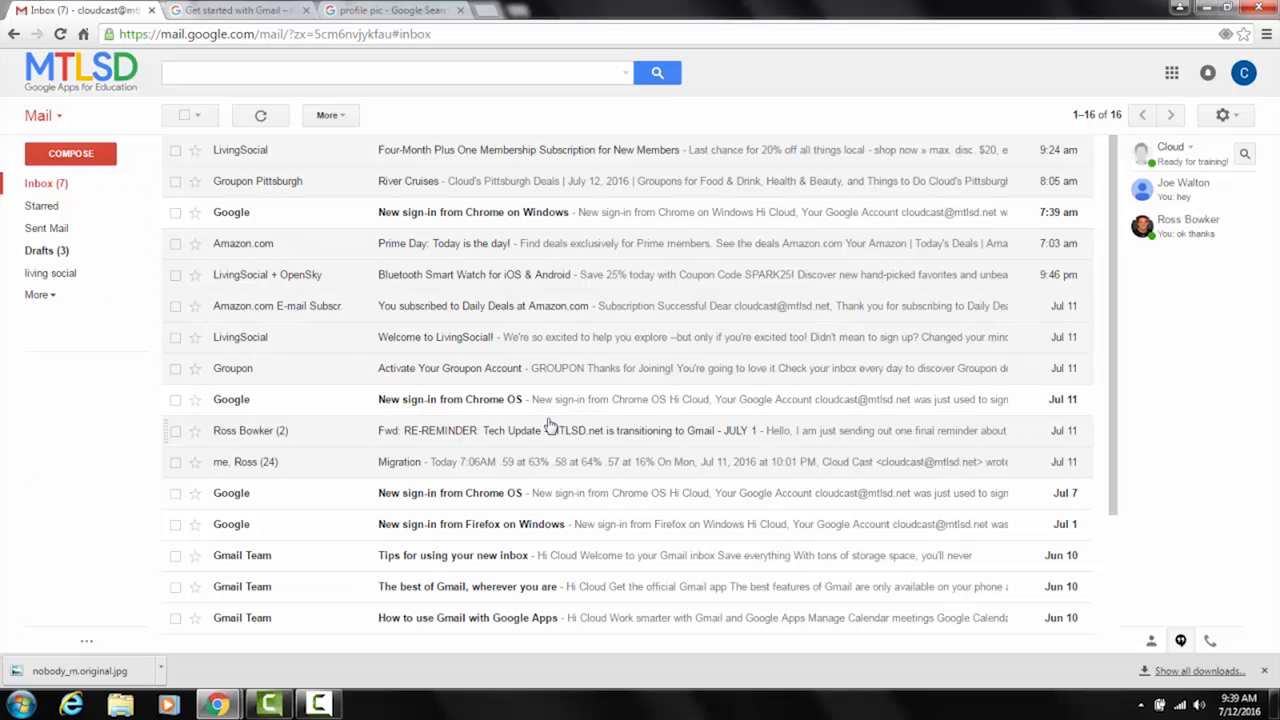
pyautogui.click(62, 276)
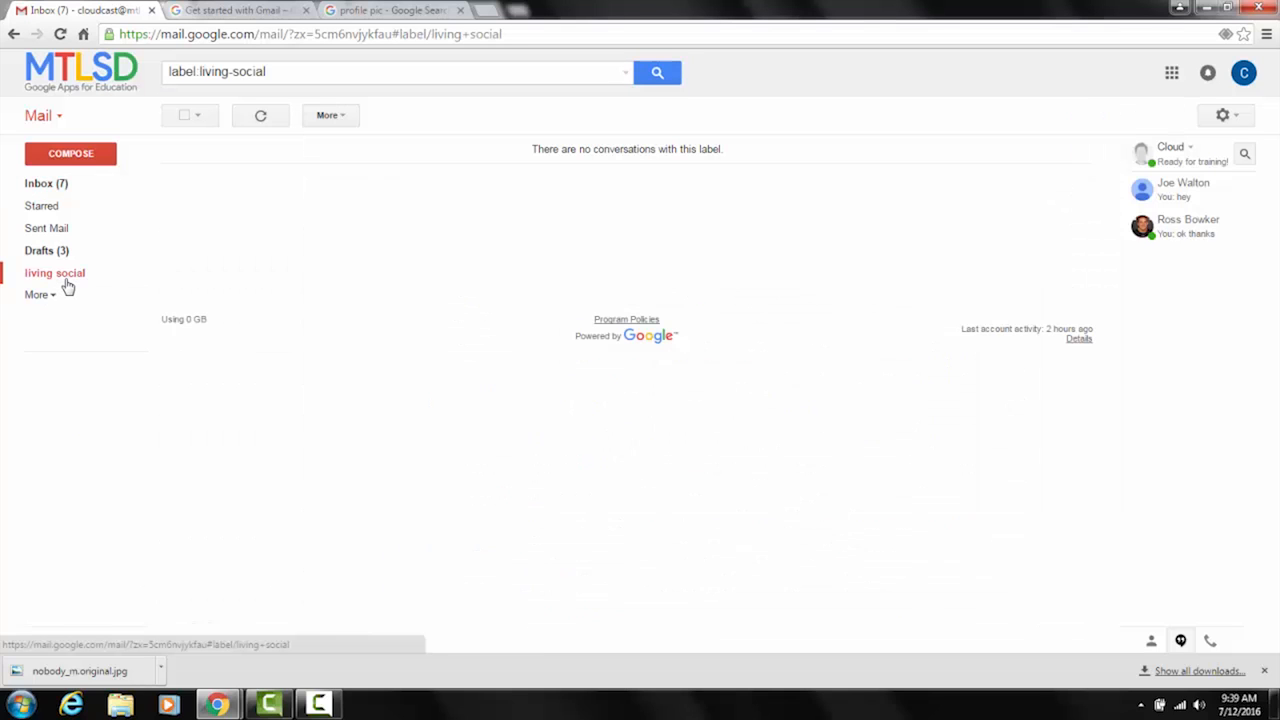
pyautogui.click(55, 186)
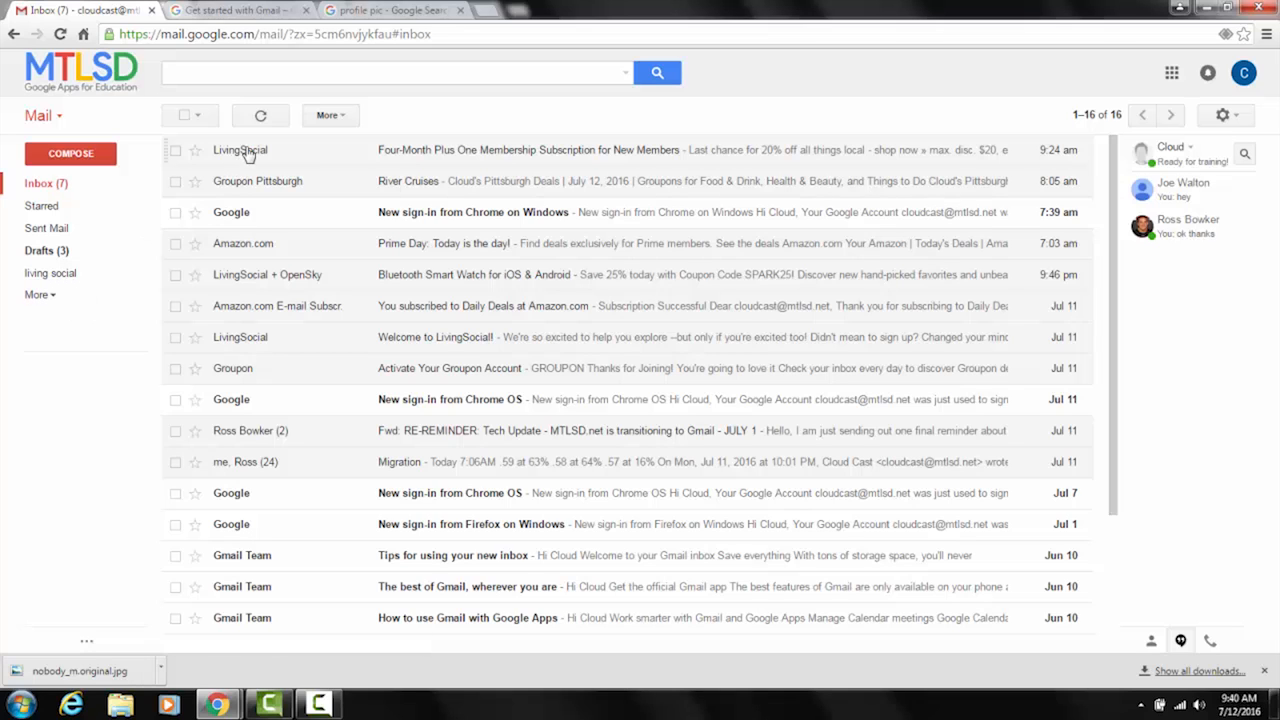
# Move the LivingSocial Four-Month Plus One Membership email from the inbox into the "living social" label and open that label.
pyautogui.moveTo(248, 155); pyautogui.dragTo(45, 275)
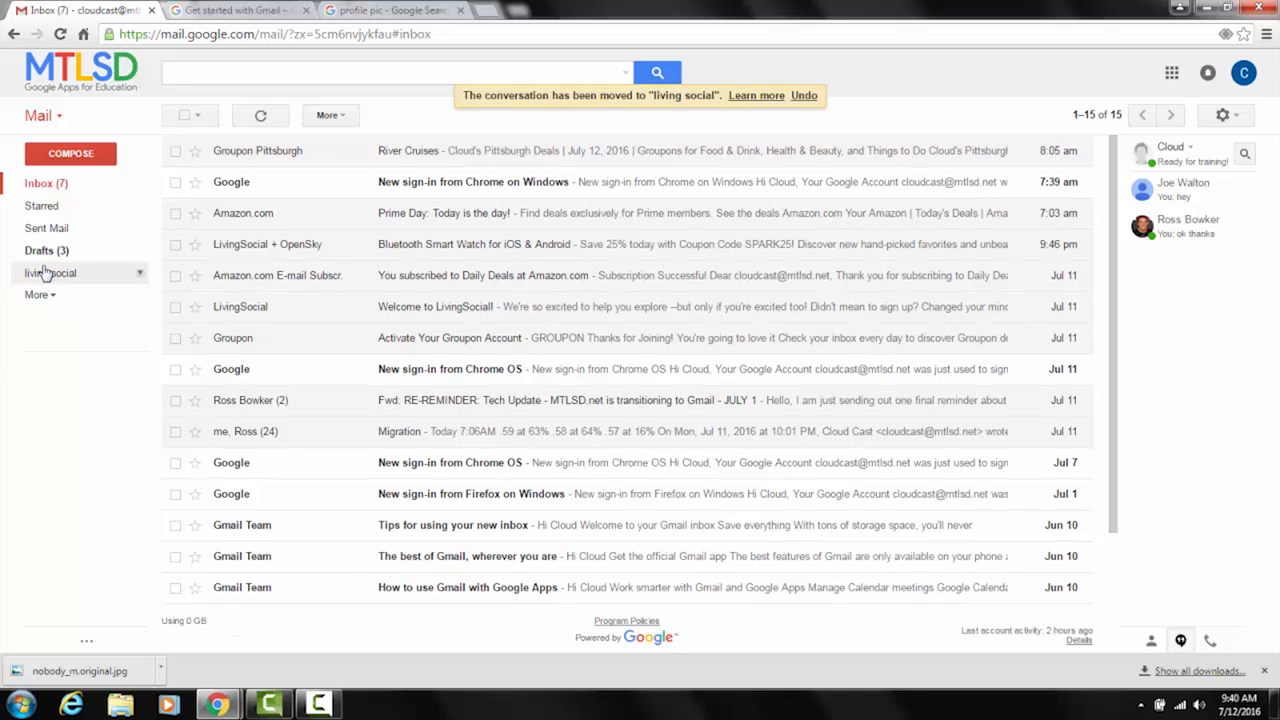
pyautogui.click(140, 274)
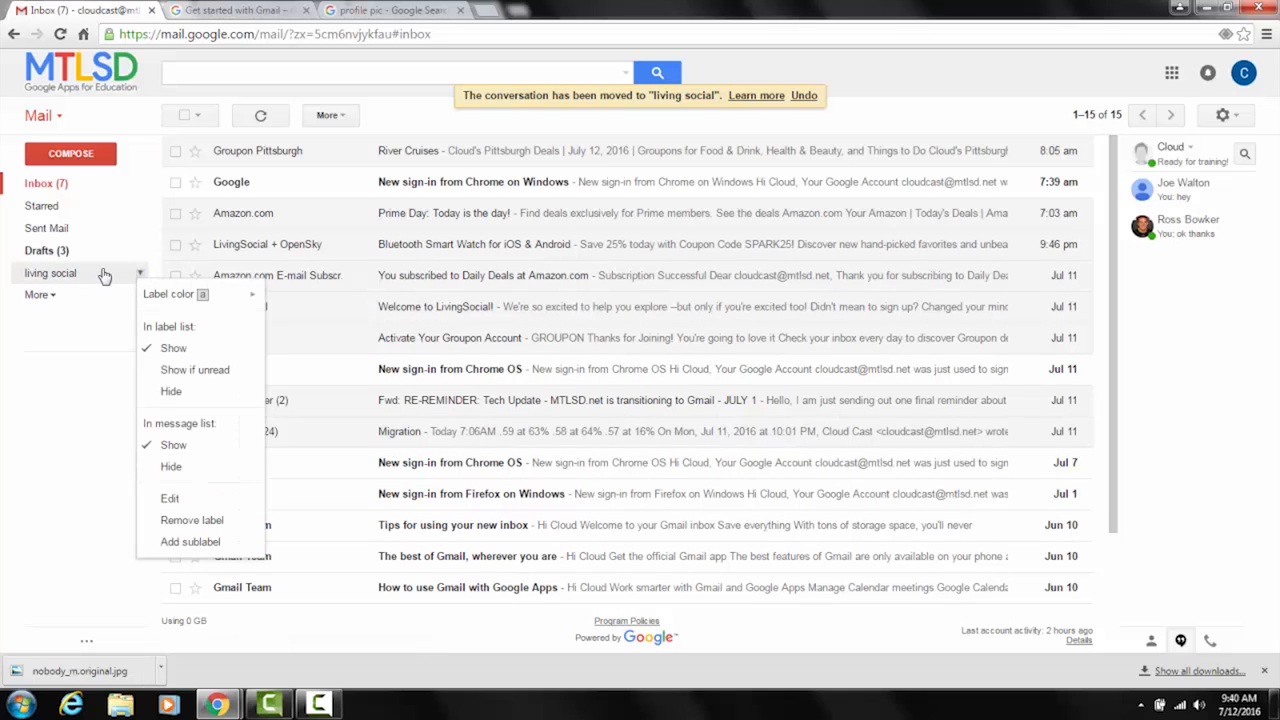
pyautogui.click(102, 275)
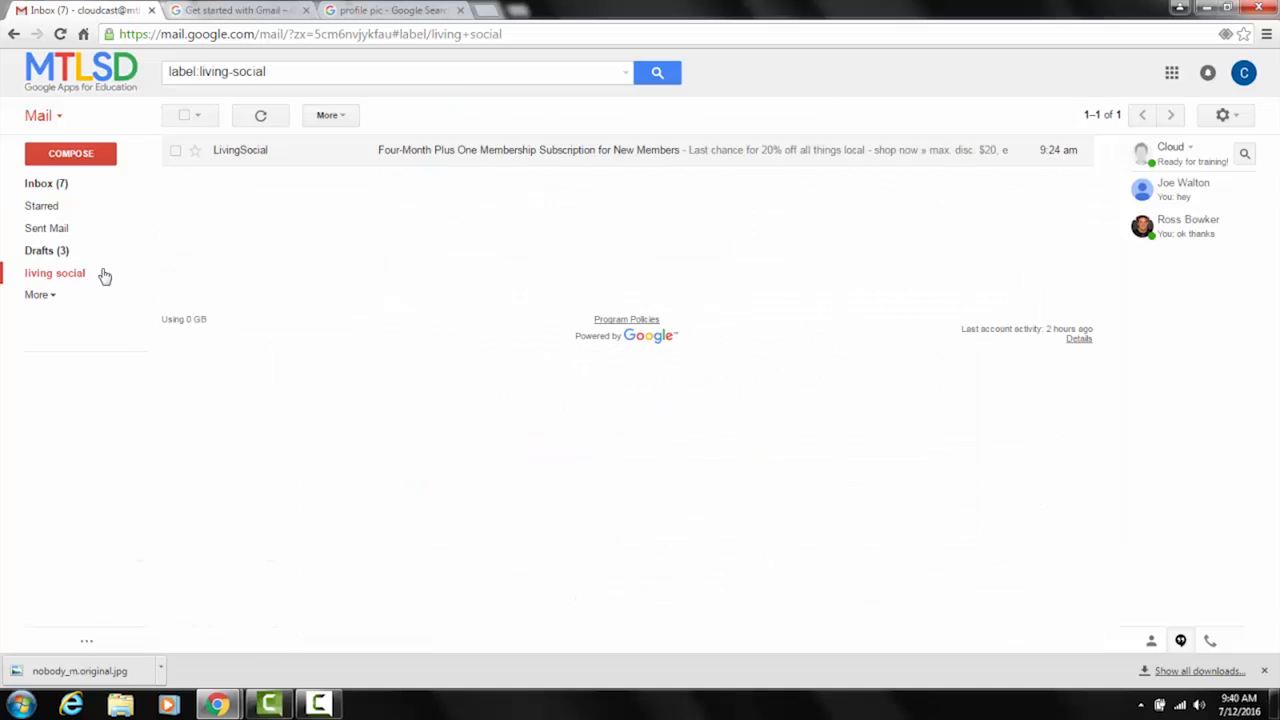
# Remove the "living social" label from the Four-Month Plus One Membership email and return to the inbox.
pyautogui.click(175, 152)
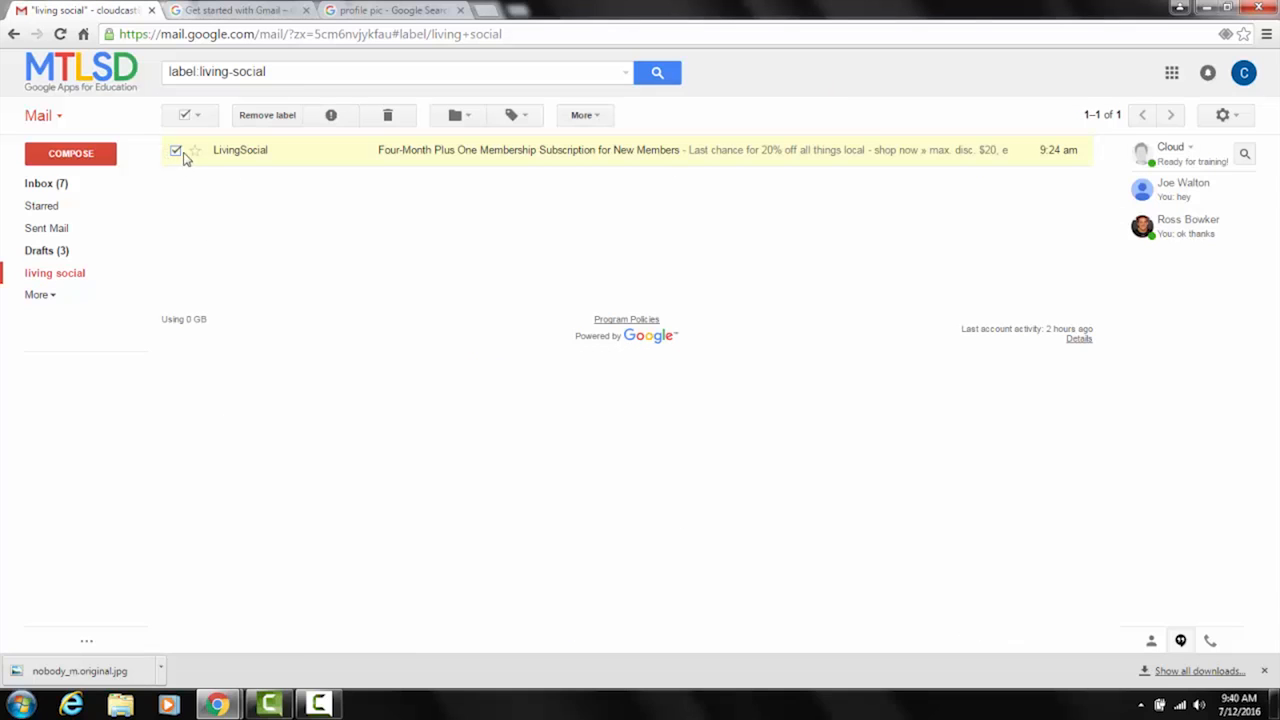
pyautogui.click(265, 117)
pyautogui.click(70, 184)
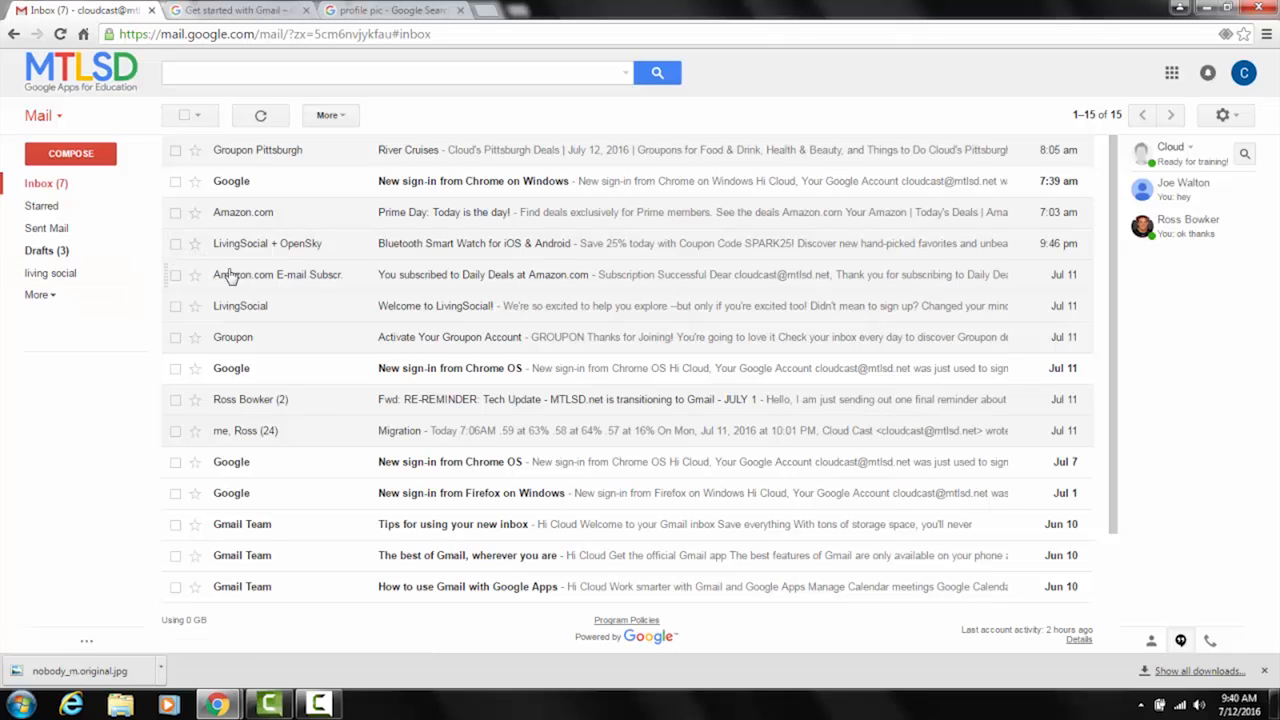
# Move the Amazon.com Daily Deals subscription email into the "living social" label and view that label's messages.
pyautogui.moveTo(224, 280)
pyautogui.moveTo(224, 276); pyautogui.dragTo(55, 286)
pyautogui.moveTo(32, 270); pyautogui.dragTo(30, 271)
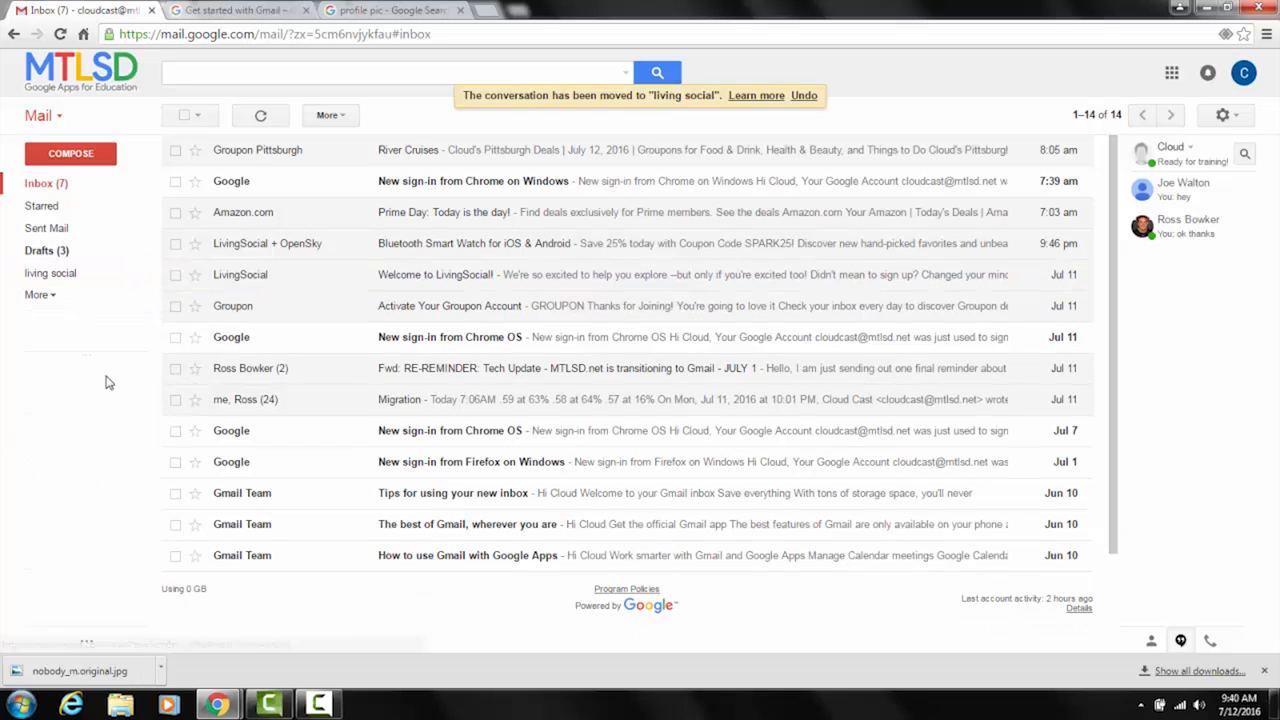
pyautogui.click(58, 276)
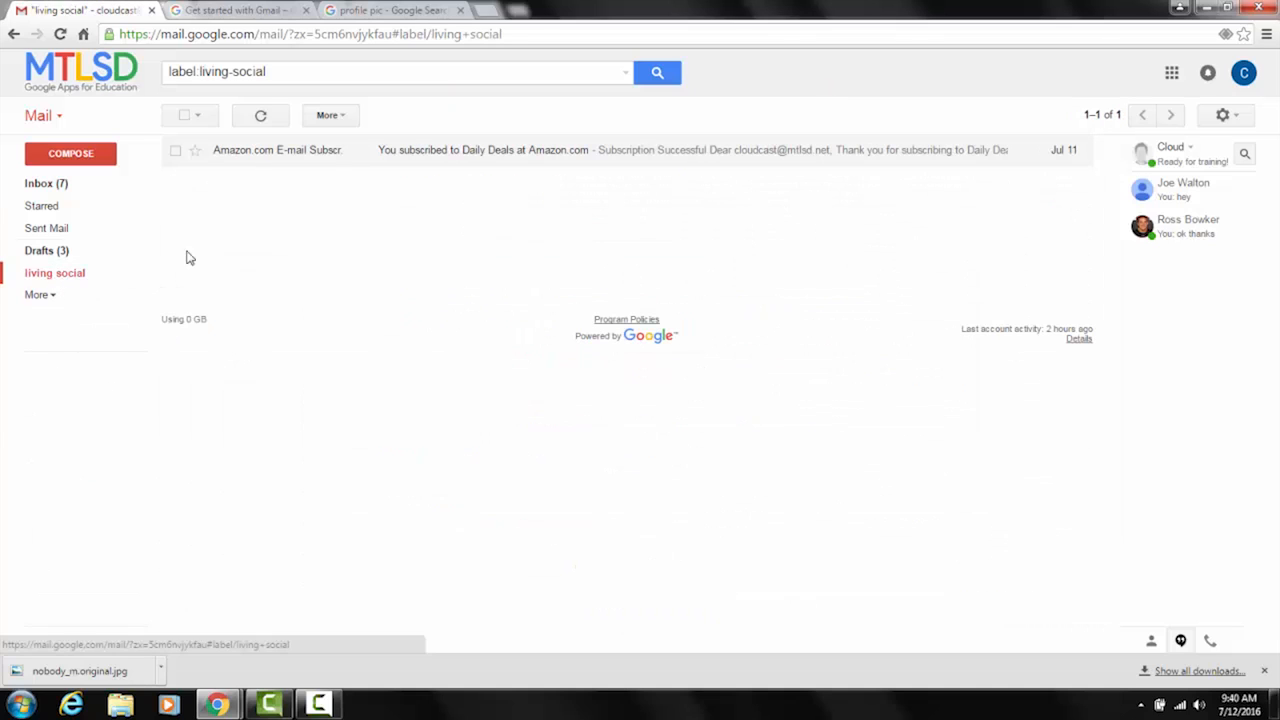
pyautogui.moveTo(337, 157)
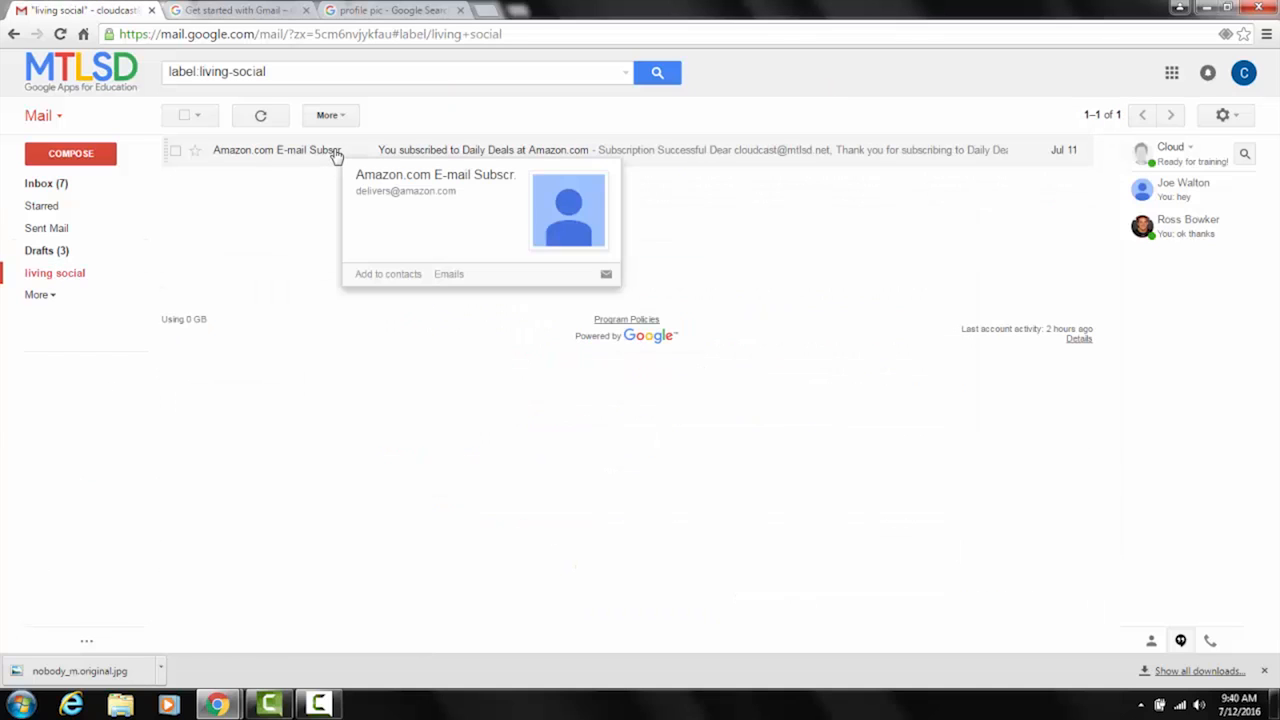
# Move the Amazon.com Daily Deals subscription email from the "living social" label back to the Inbox and view the inbox.
pyautogui.click(48, 186)
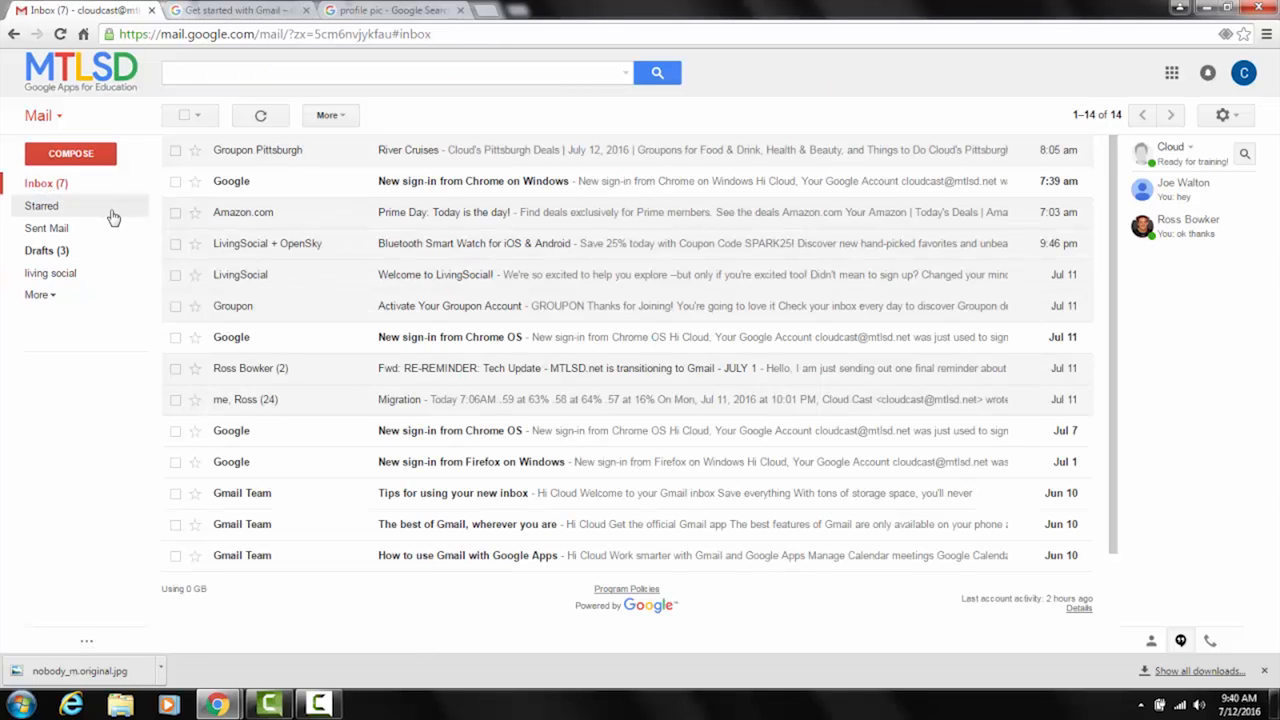
pyautogui.click(84, 276)
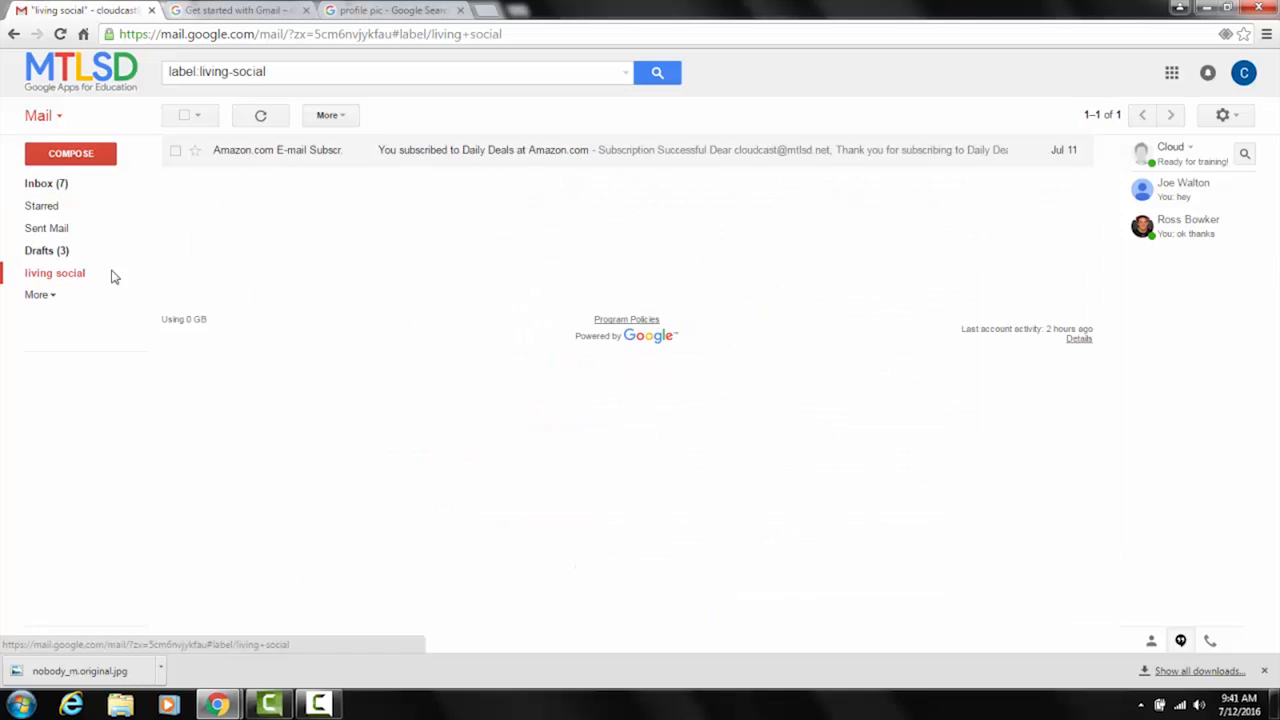
pyautogui.click(176, 151)
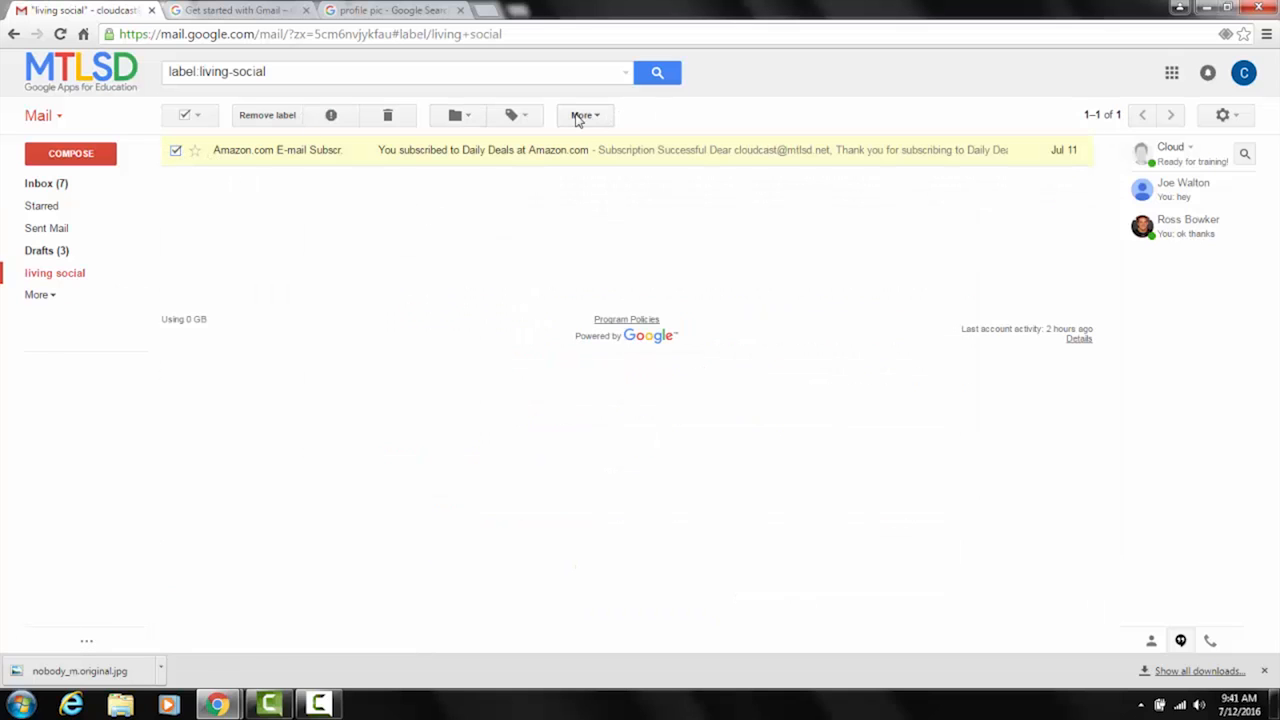
pyautogui.click(474, 117)
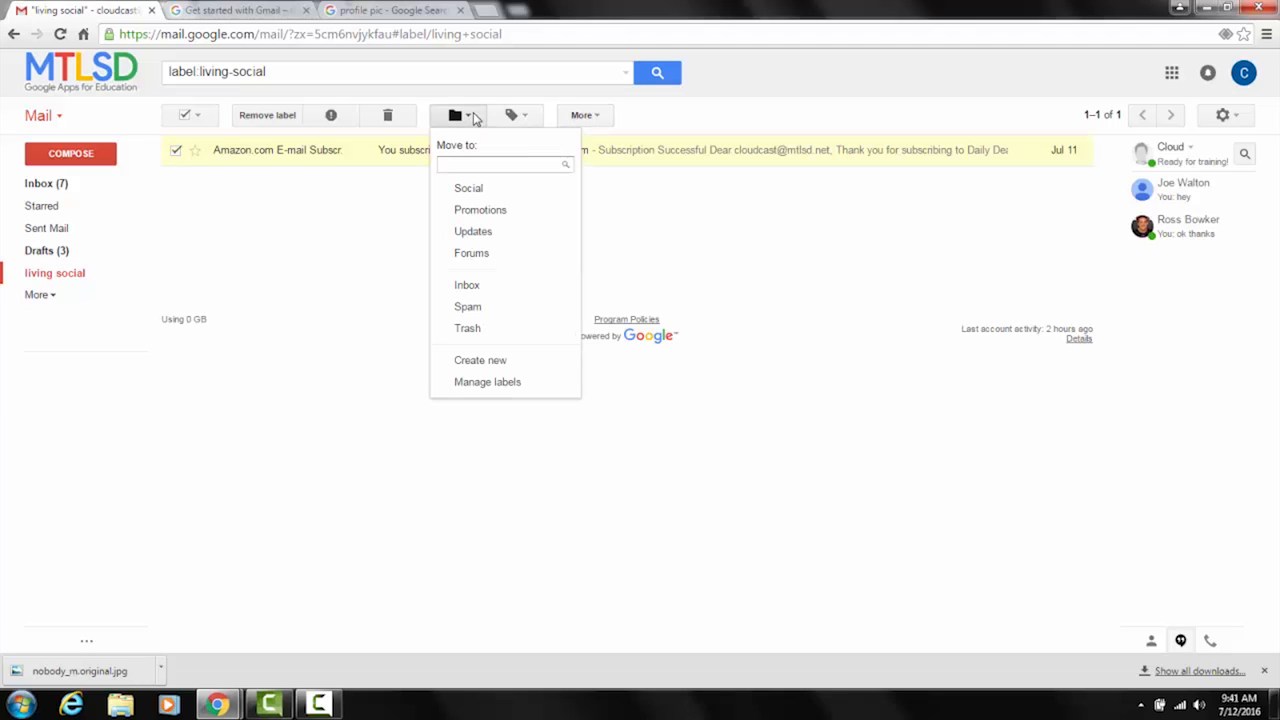
pyautogui.click(468, 286)
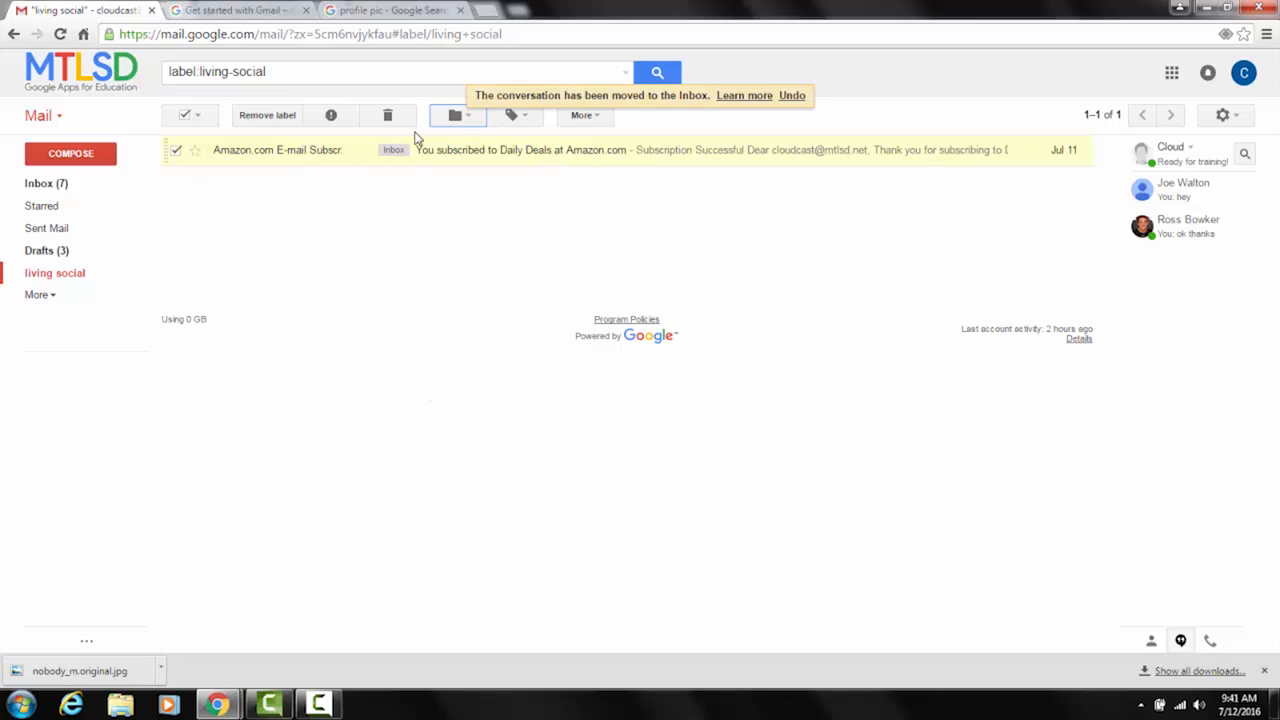
pyautogui.click(462, 118)
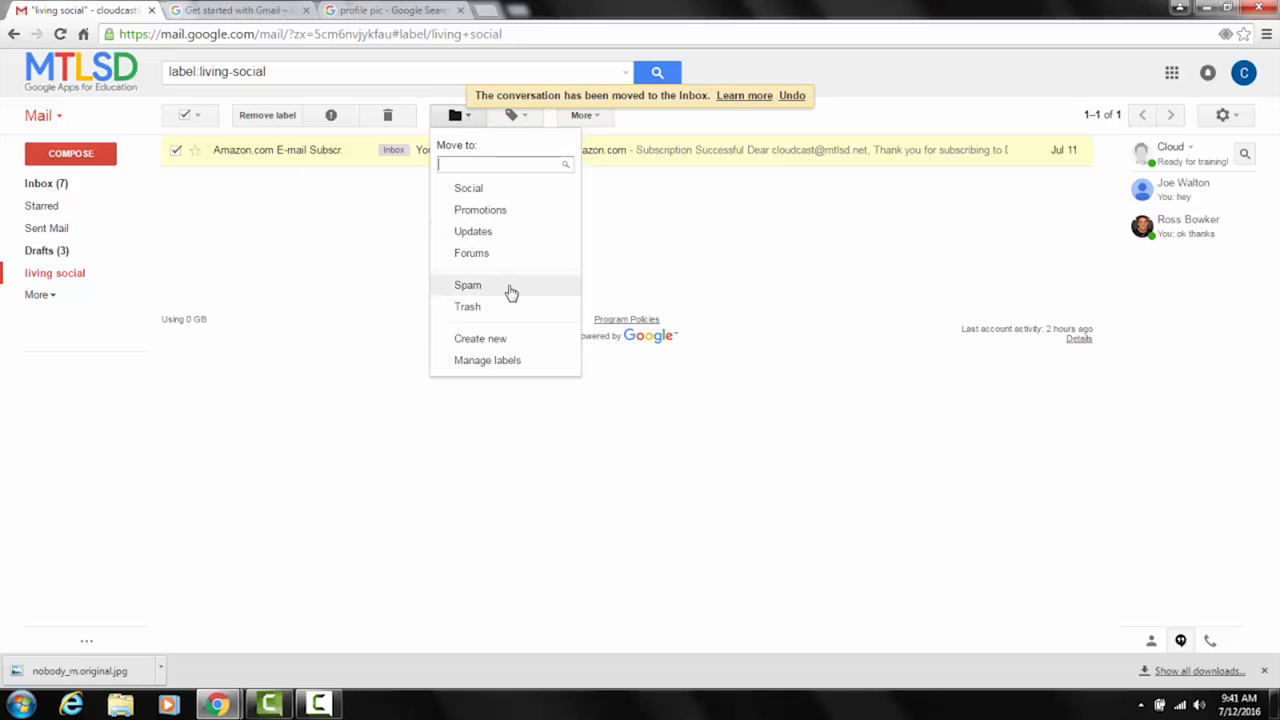
pyautogui.click(255, 217)
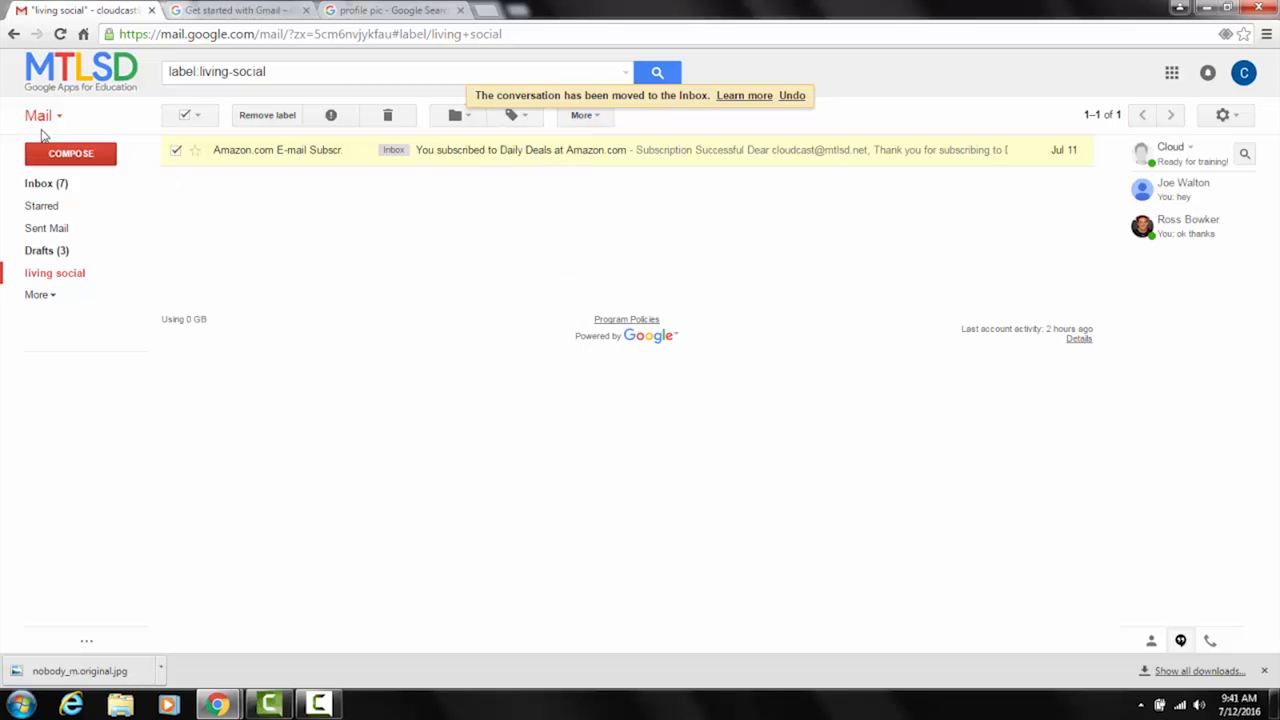
pyautogui.click(64, 185)
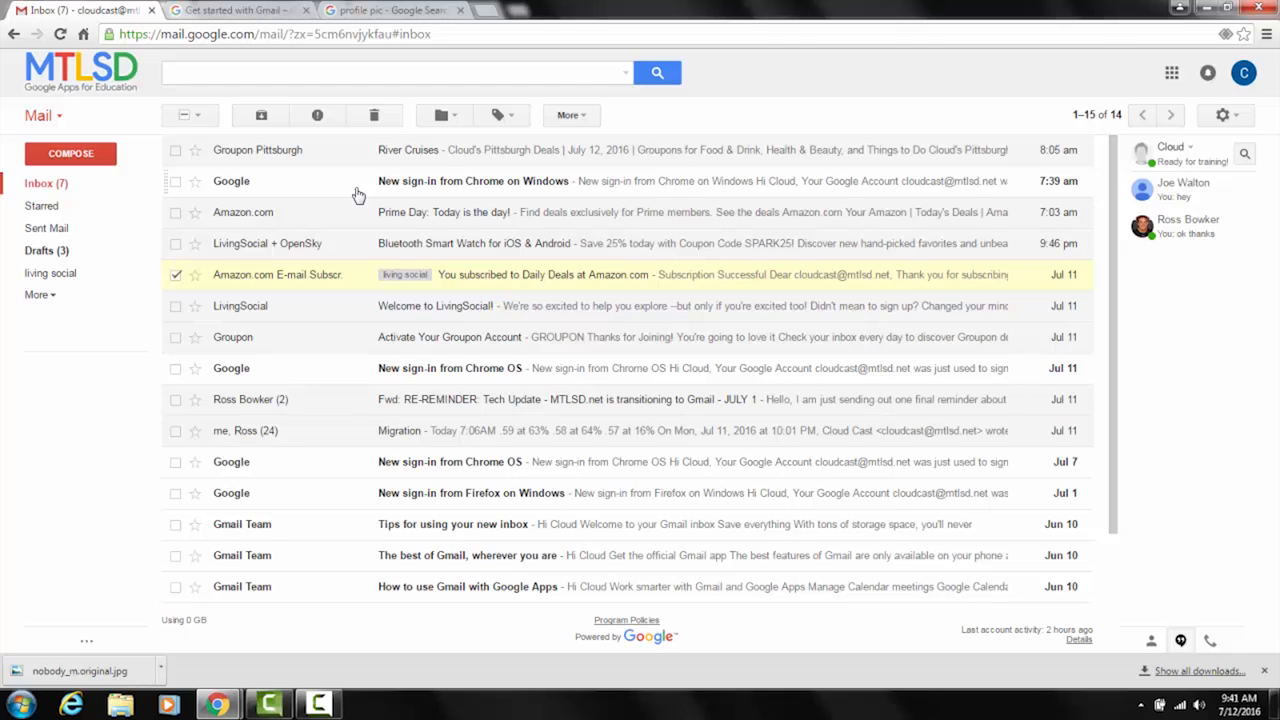
# Expand the mailbox label list and create a label named "test for" followed by the person's first name.
pyautogui.click(52, 299)
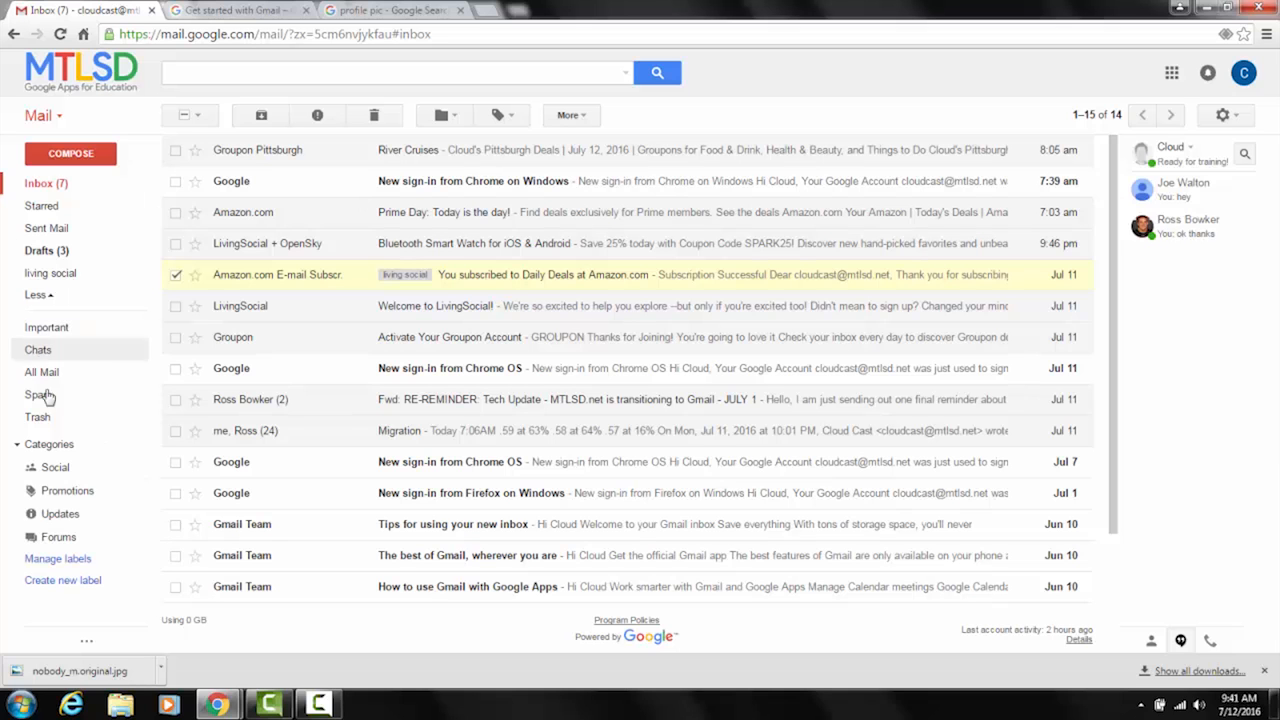
pyautogui.click(70, 580)
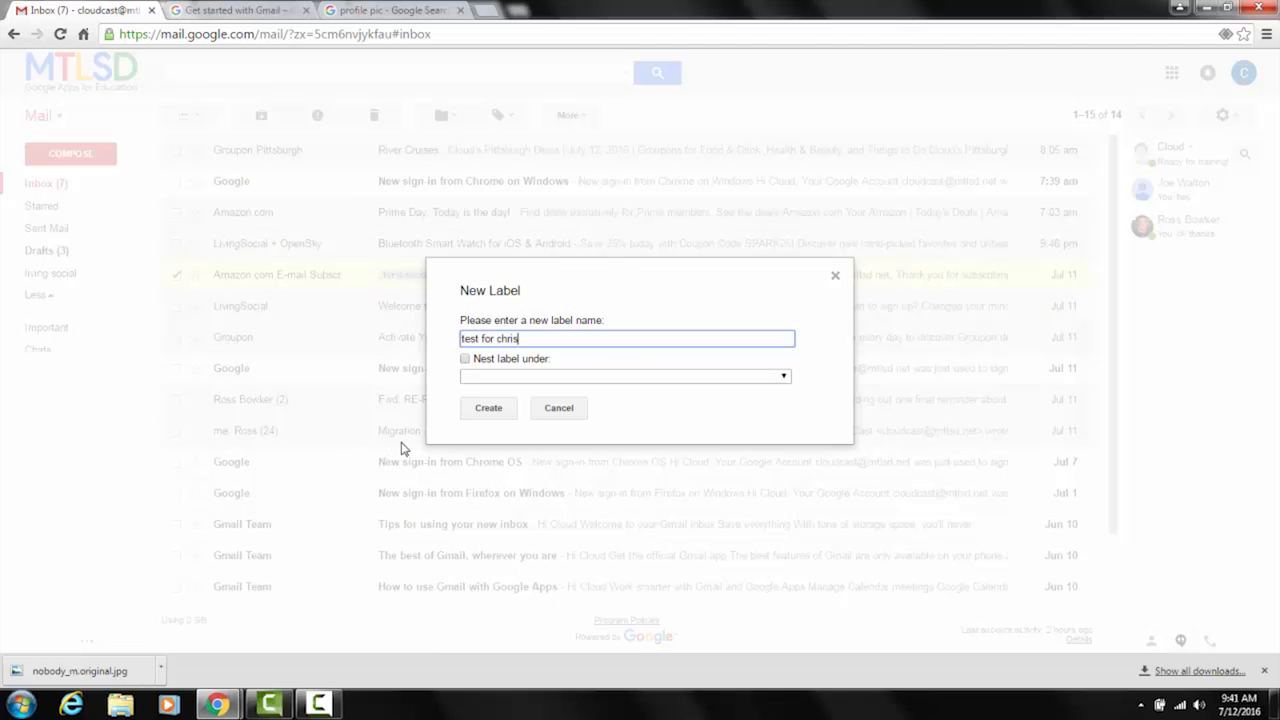
pyautogui.click(476, 410)
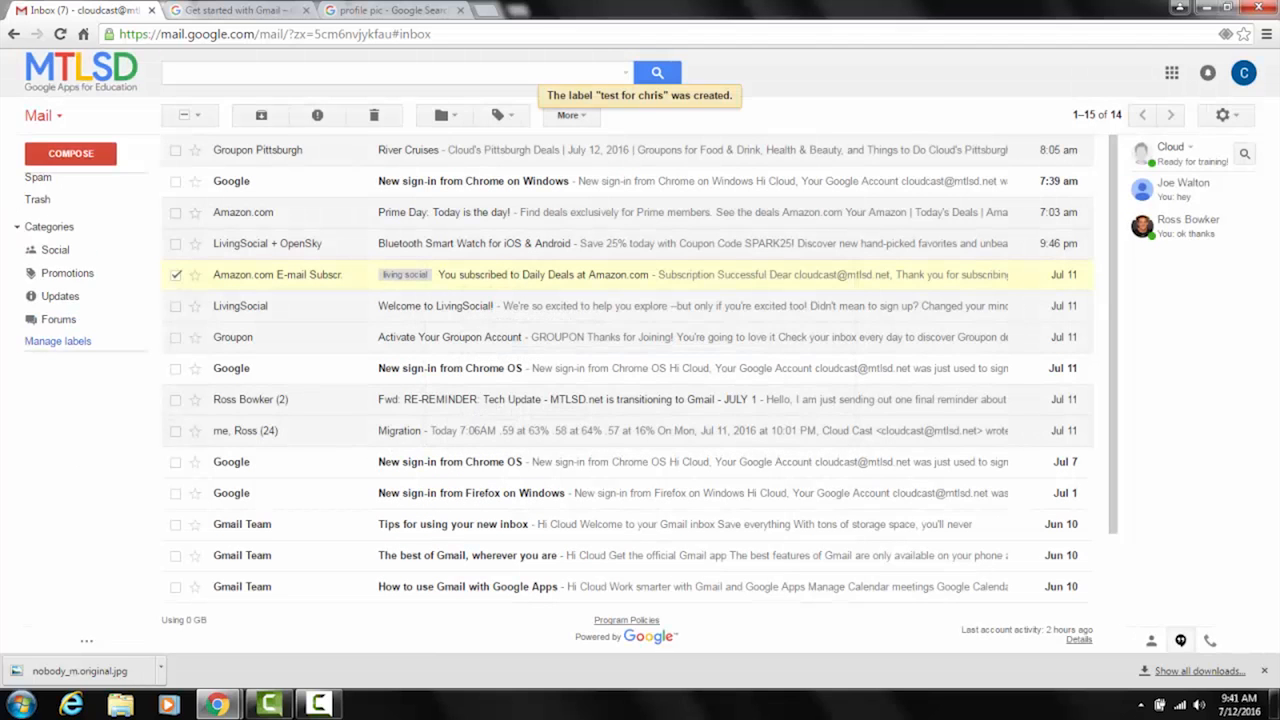
# Set the color of the "living social" label to red.
pyautogui.scroll(3, 32, 312)
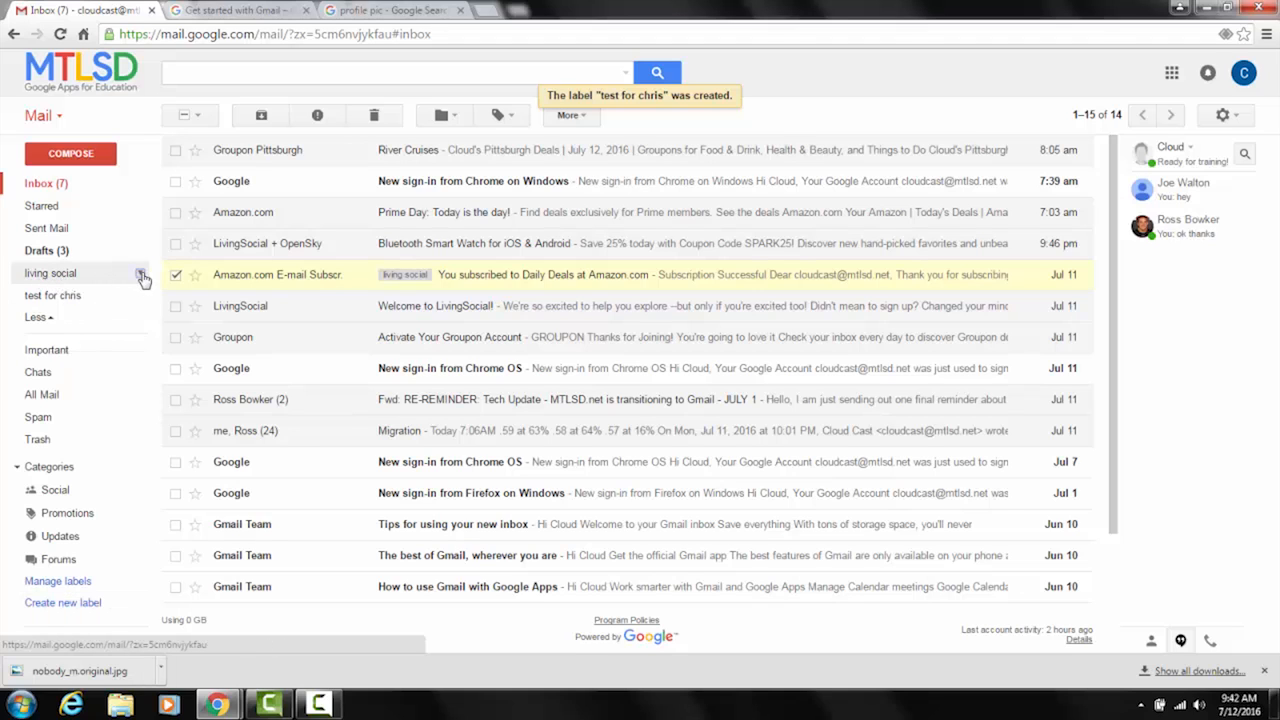
pyautogui.click(141, 274)
pyautogui.moveTo(240, 294)
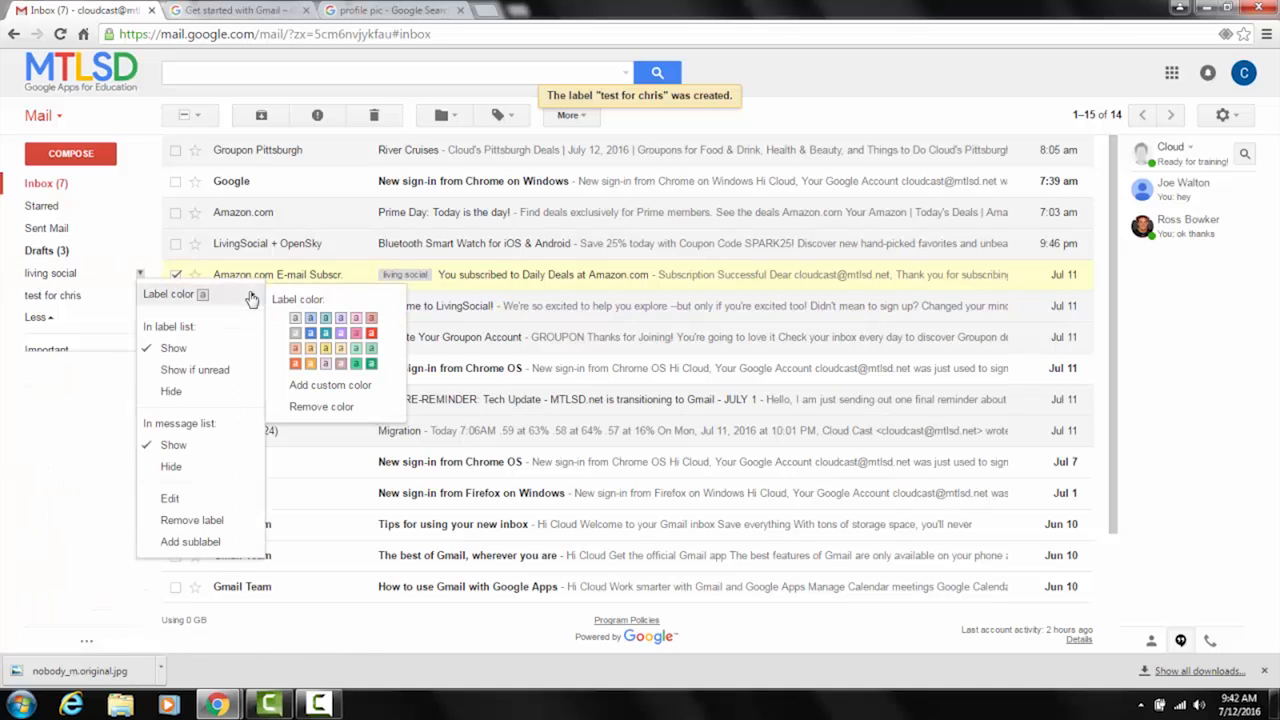
pyautogui.click(371, 334)
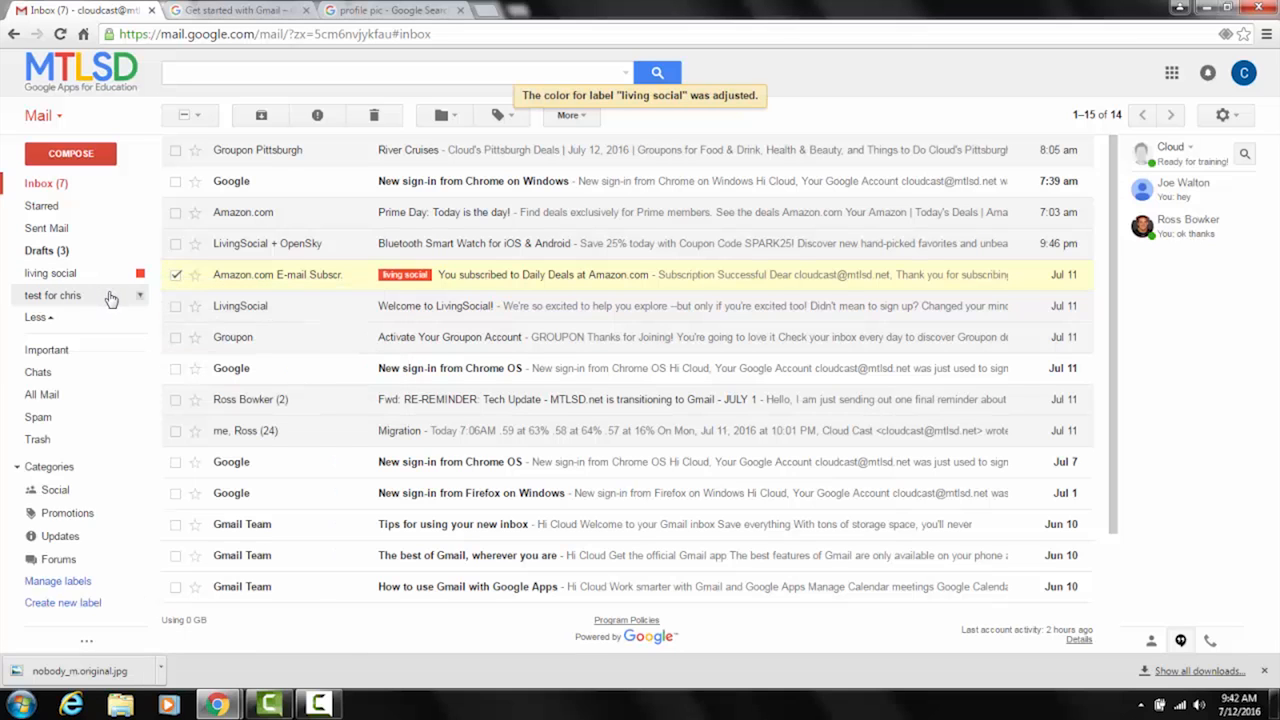
# Set the color of the newly created test label to blue.
pyautogui.click(141, 297)
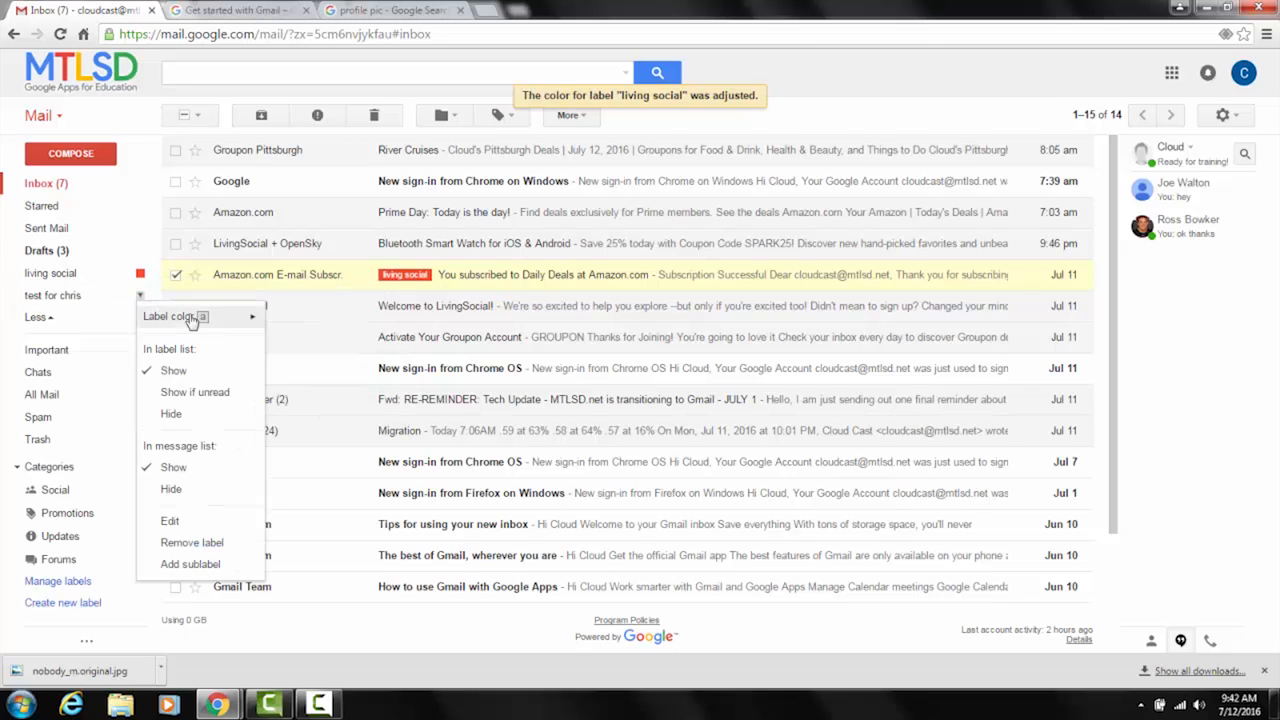
pyautogui.moveTo(251, 318)
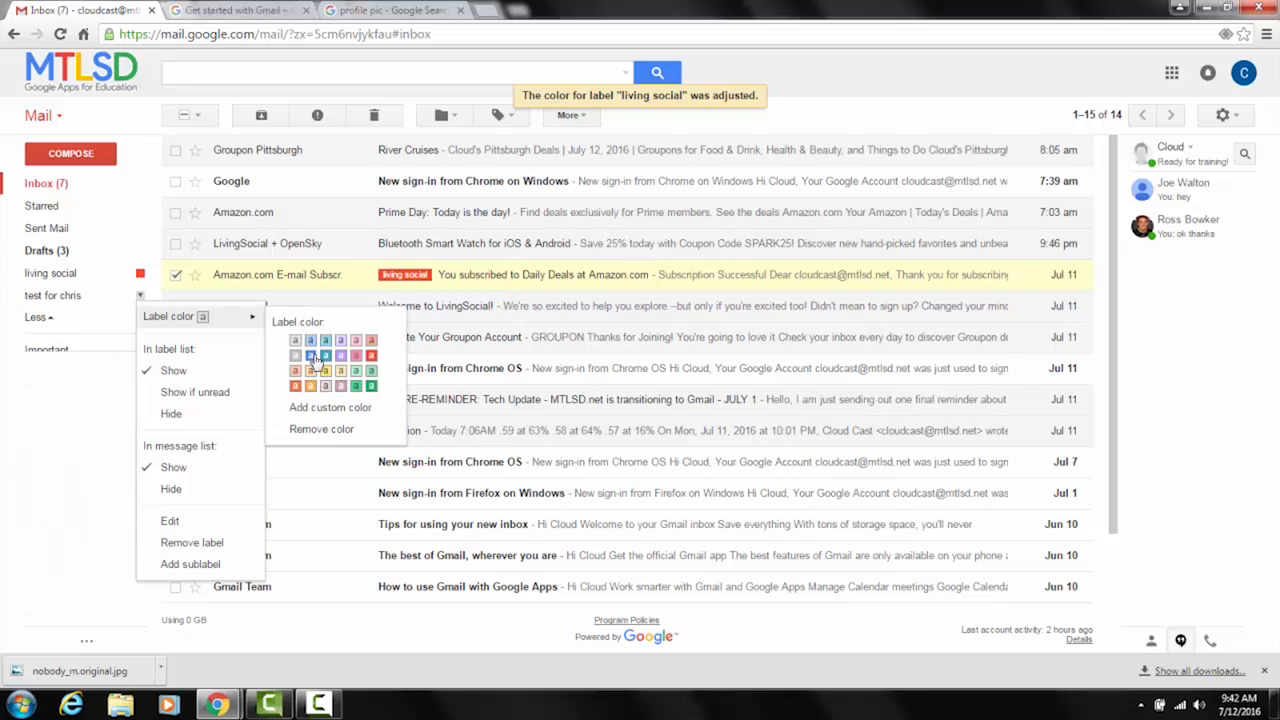
pyautogui.click(315, 361)
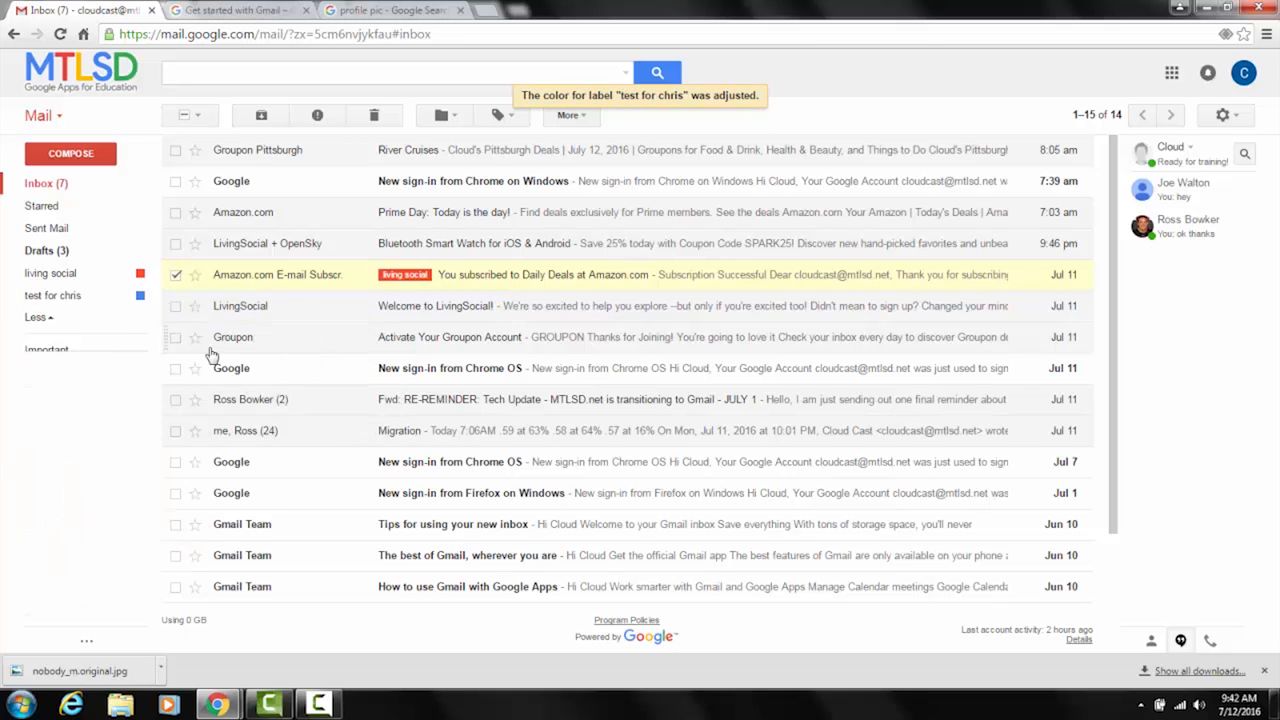
pyautogui.moveTo(110, 308)
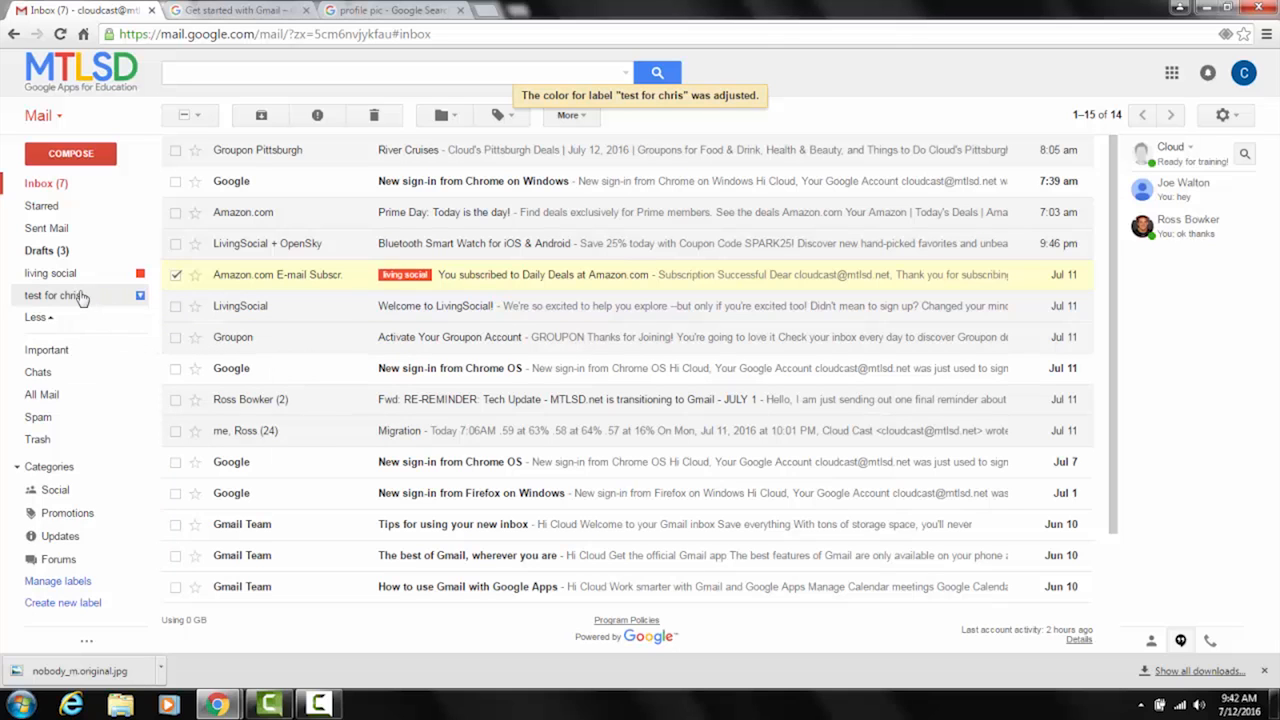
# Apply the blue test label and the "living social" label to the Amazon.com Prime Day email, and view both labels' message lists.
pyautogui.moveTo(66, 303); pyautogui.dragTo(237, 206)
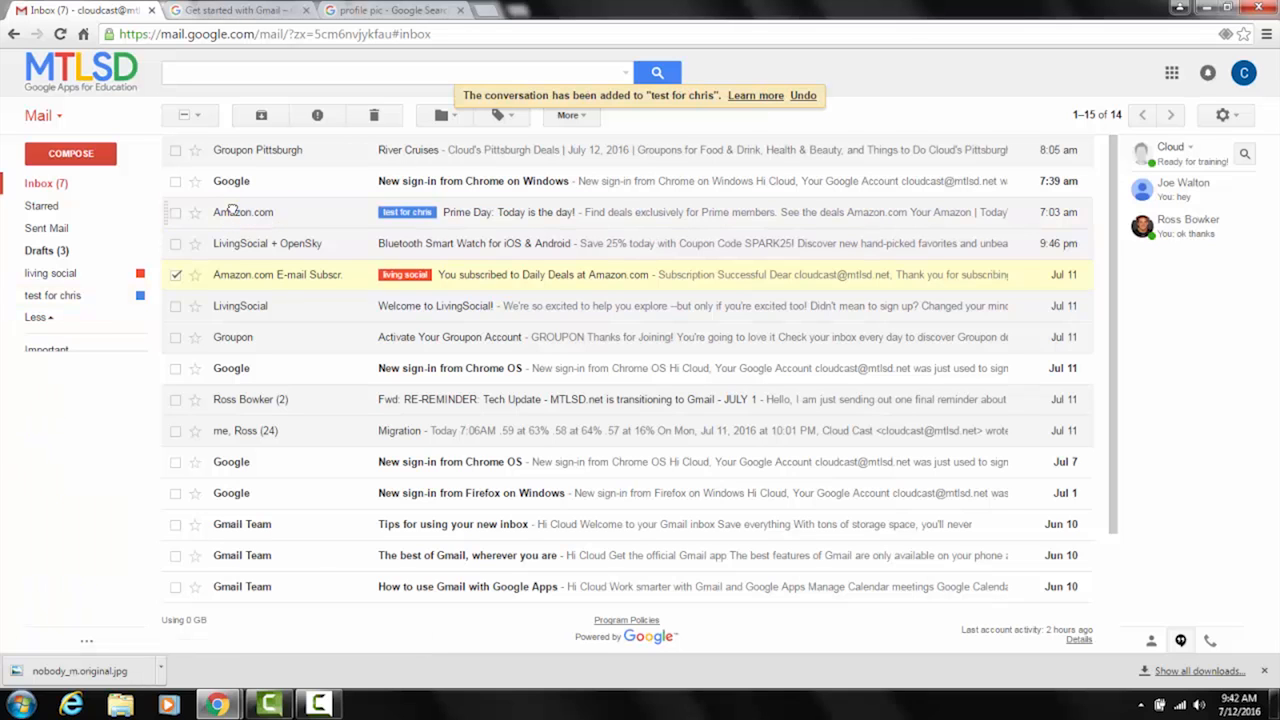
pyautogui.moveTo(60, 273); pyautogui.dragTo(455, 209)
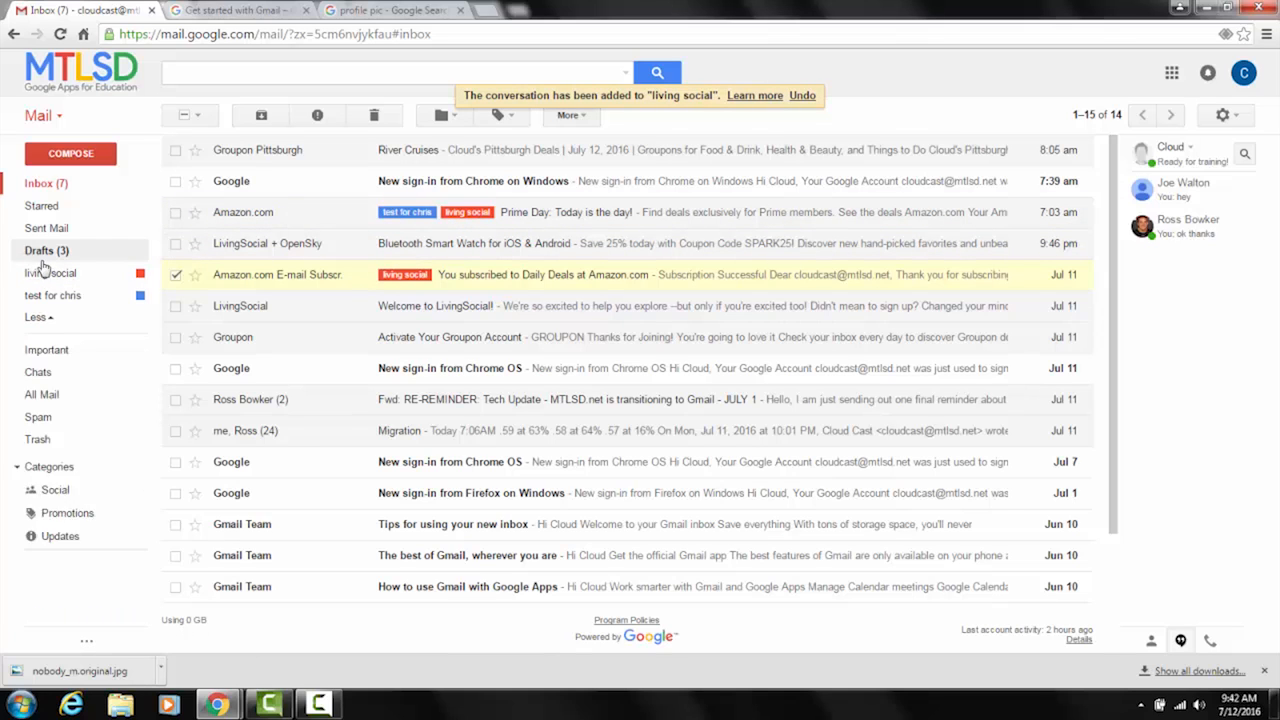
pyautogui.click(52, 275)
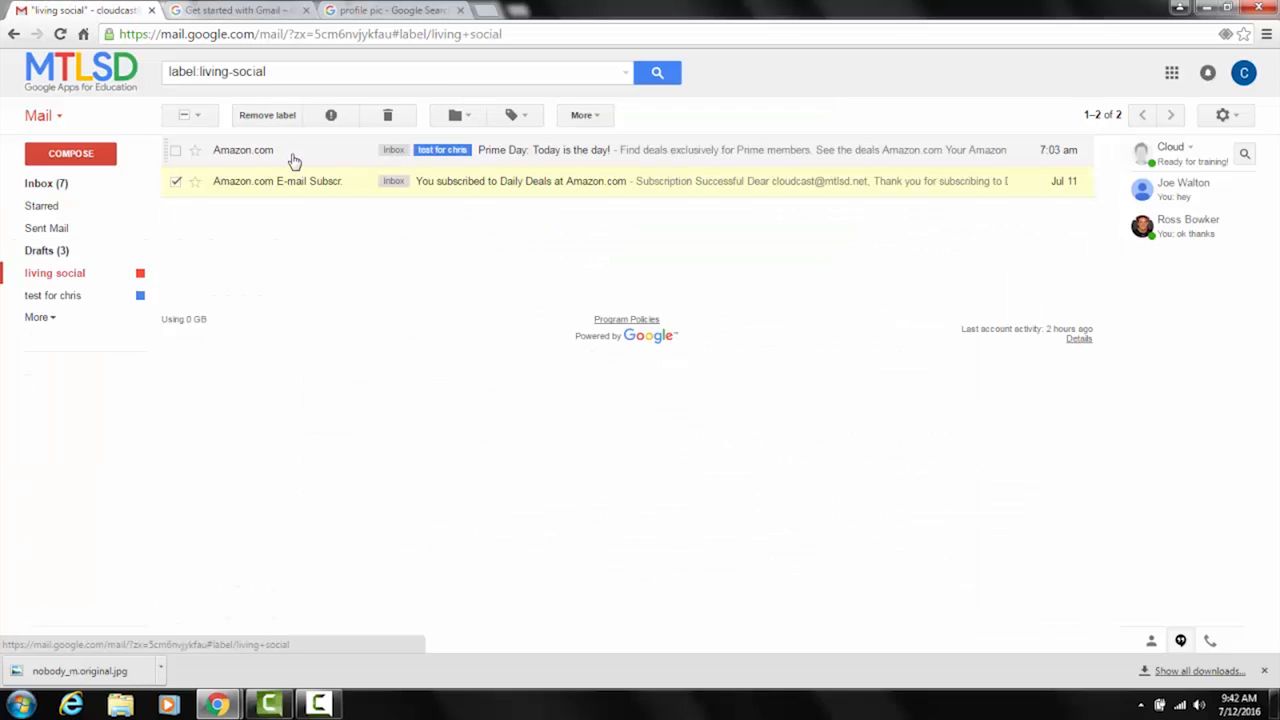
pyautogui.click(76, 296)
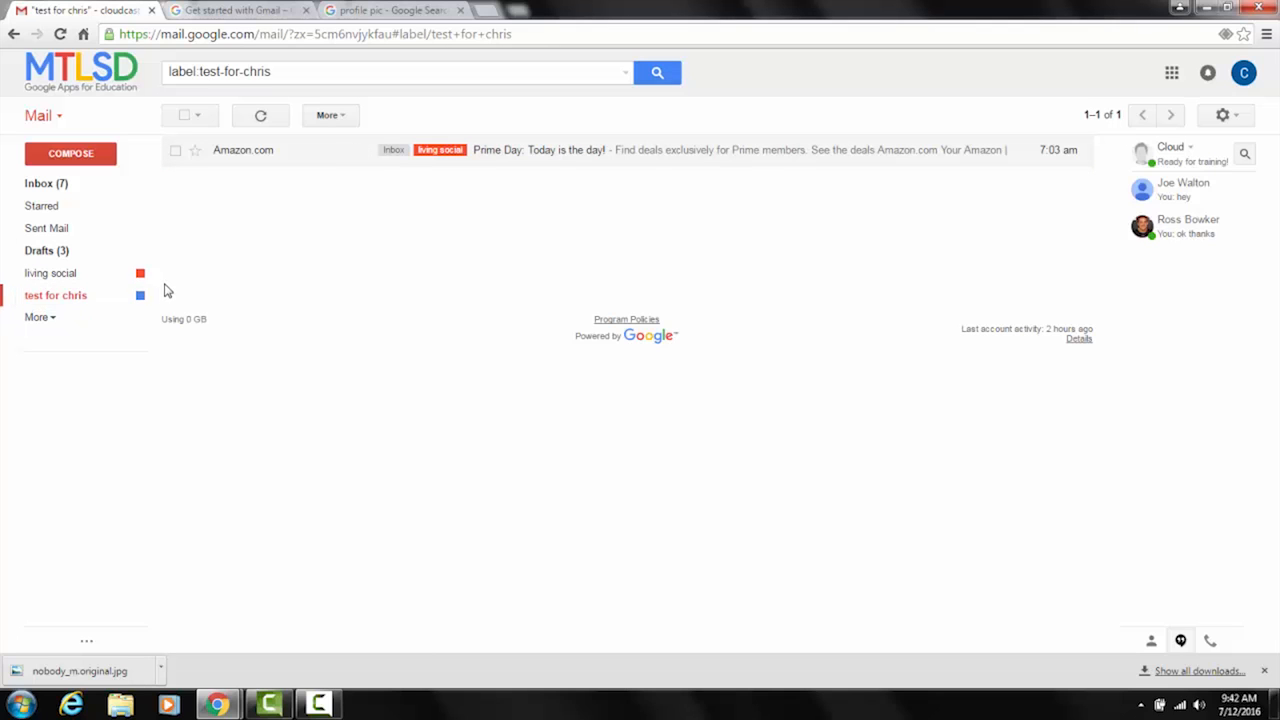
# Create a label named "test" nested under the blue test label and expand the parent label to show it.
pyautogui.click(51, 324)
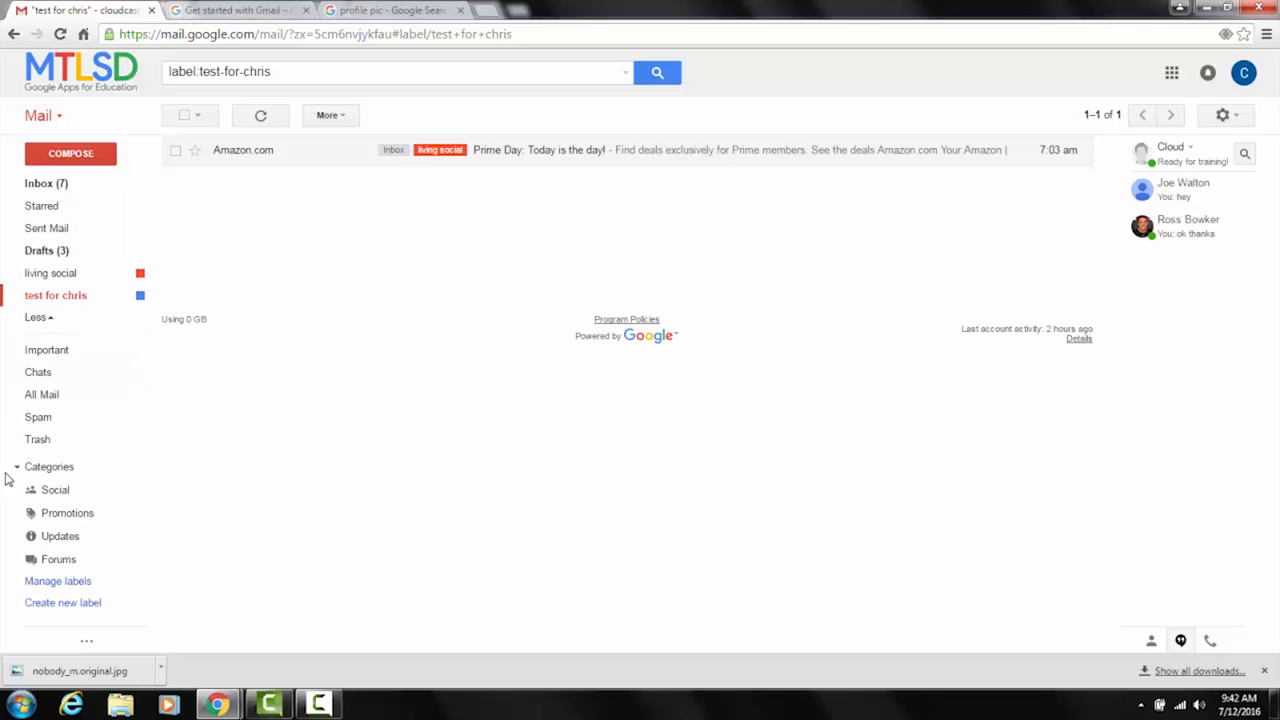
pyautogui.click(72, 604)
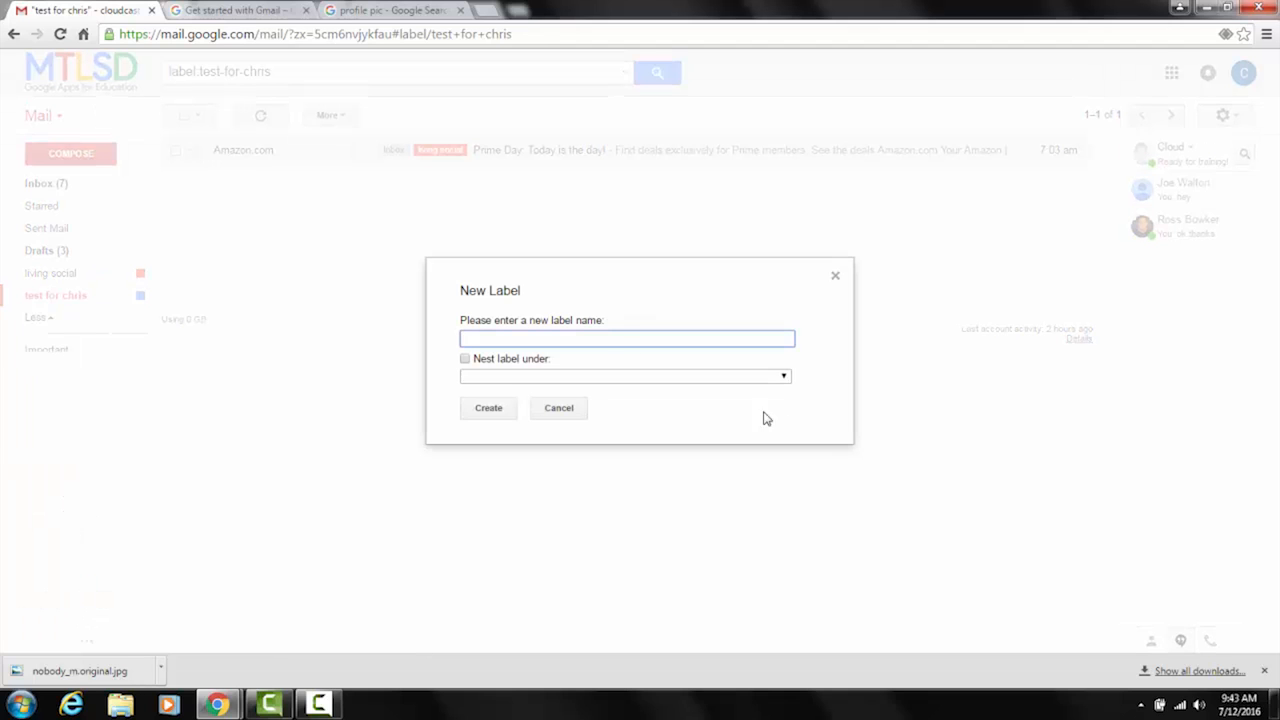
pyautogui.click(745, 379)
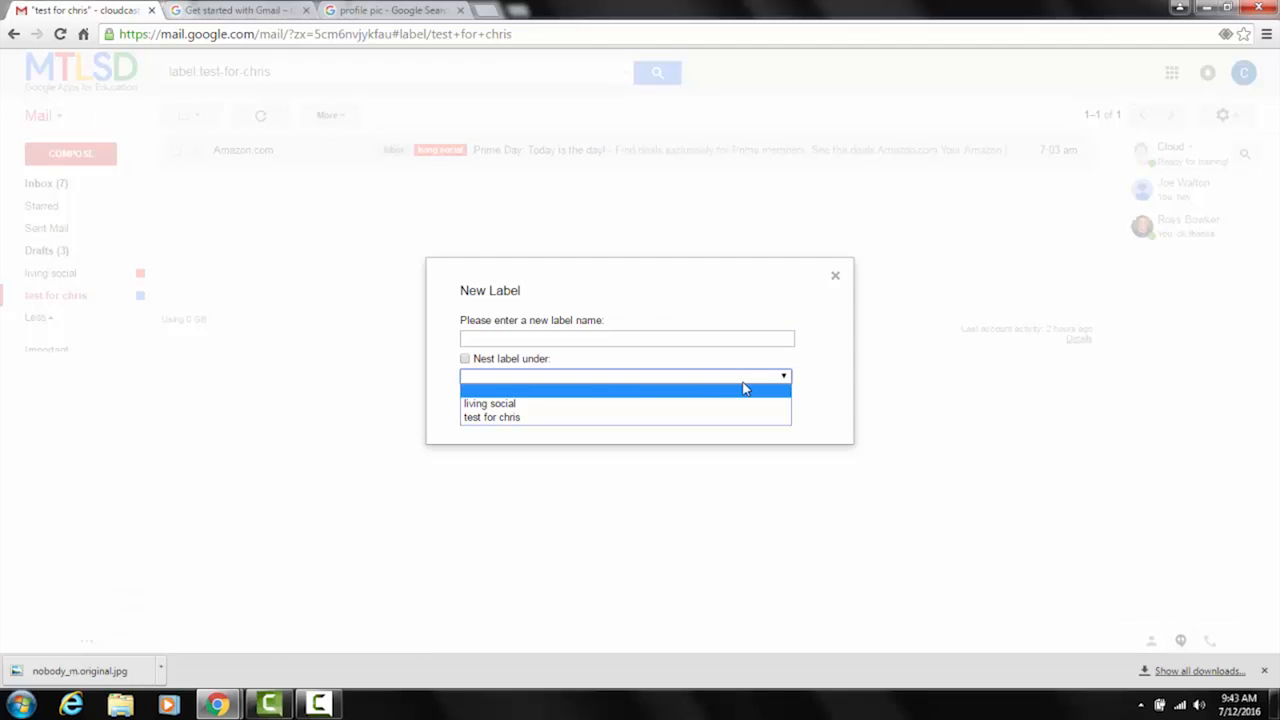
pyautogui.click(773, 339)
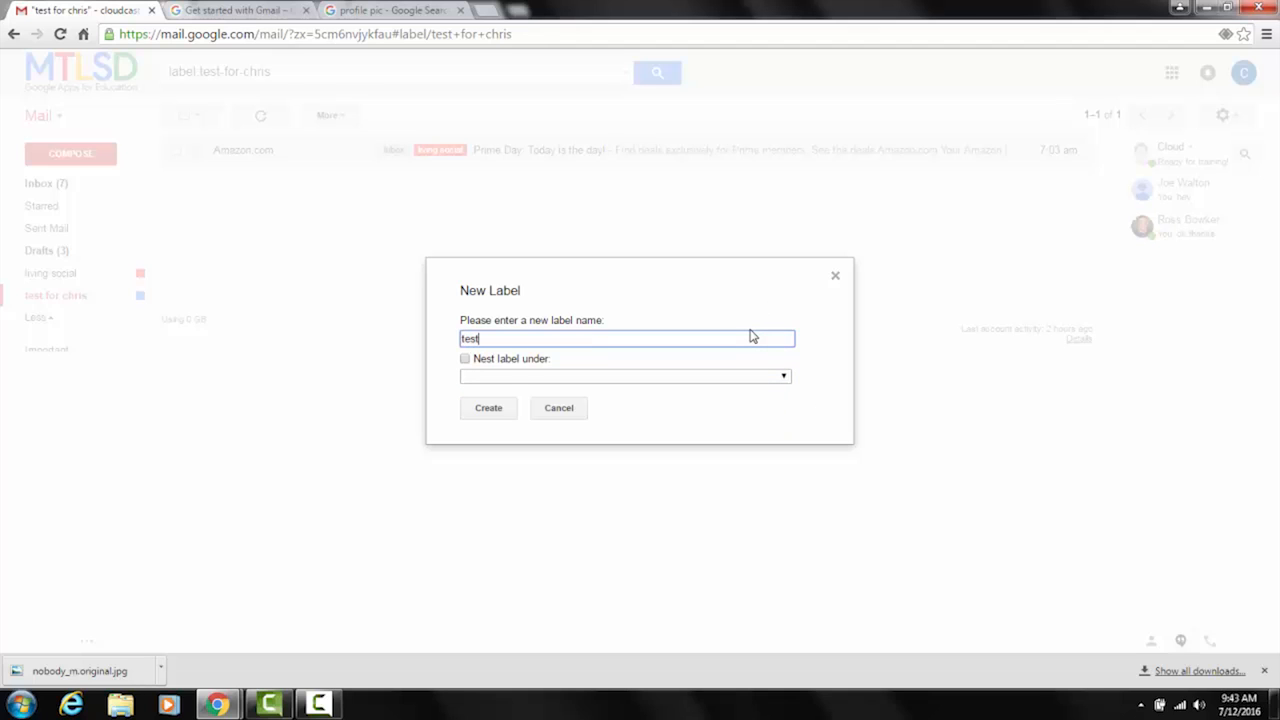
pyautogui.click(658, 375)
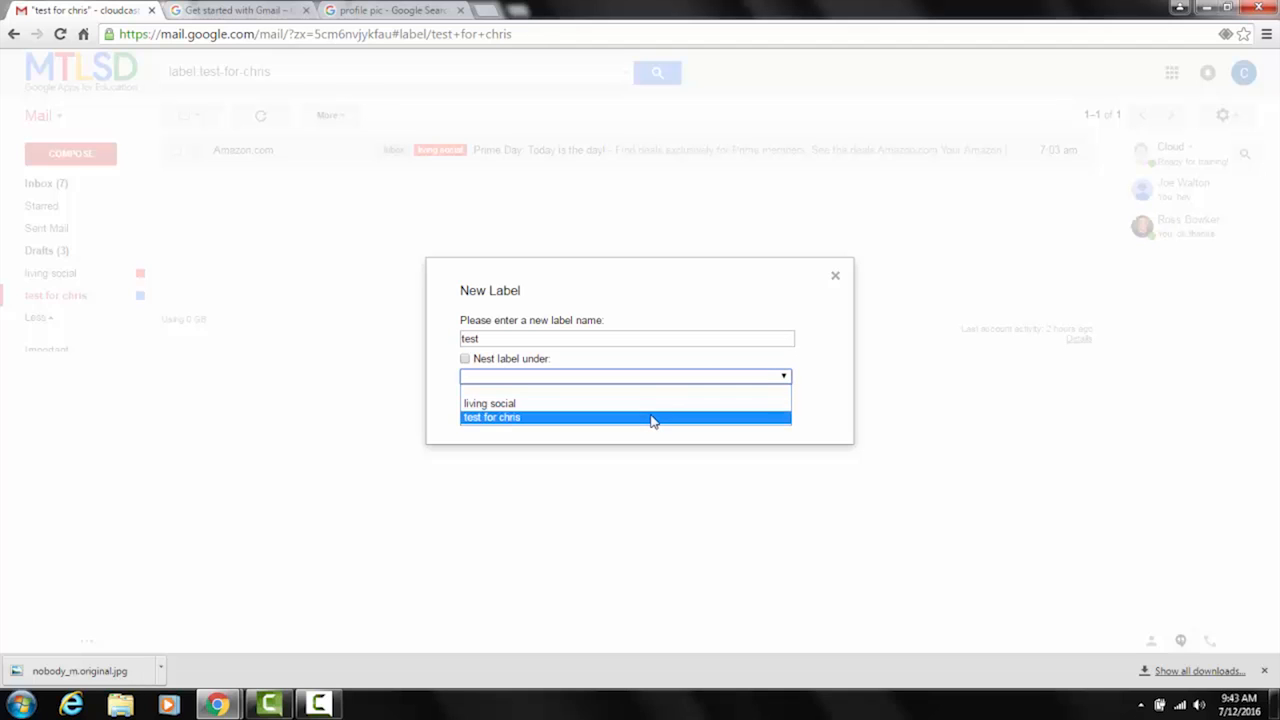
pyautogui.click(651, 418)
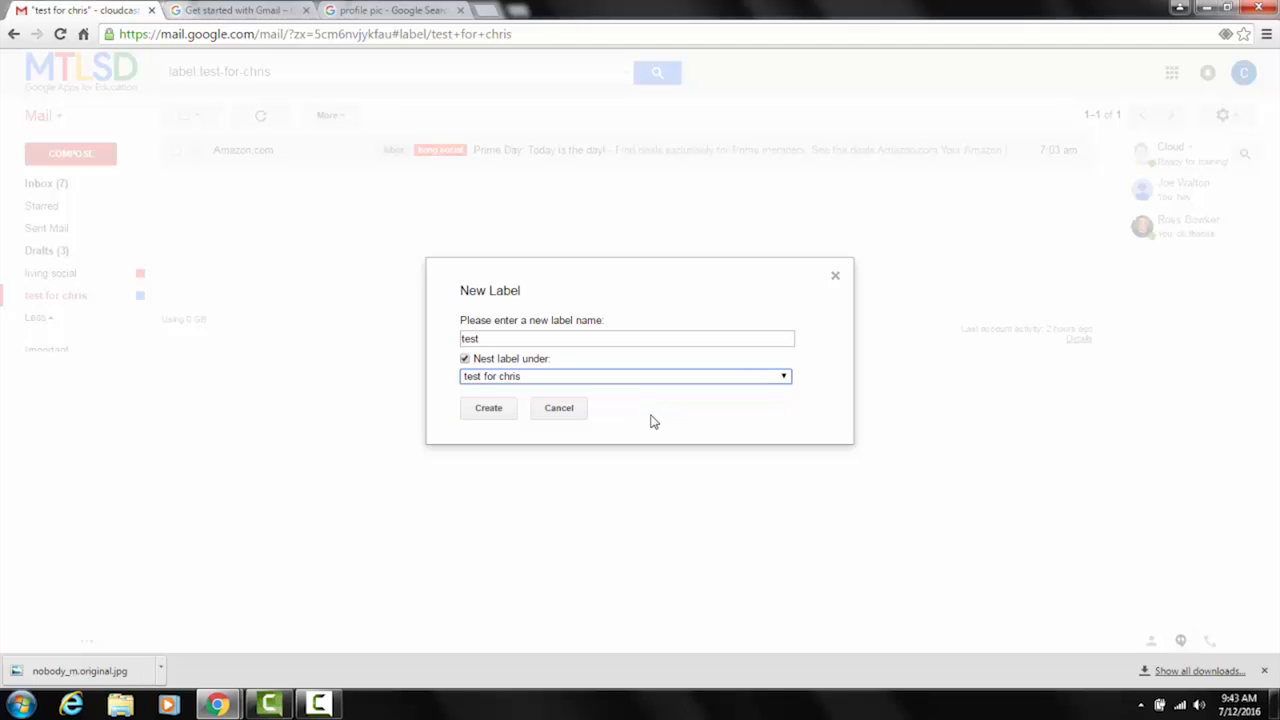
pyautogui.click(489, 409)
pyautogui.scroll(3, 92, 256)
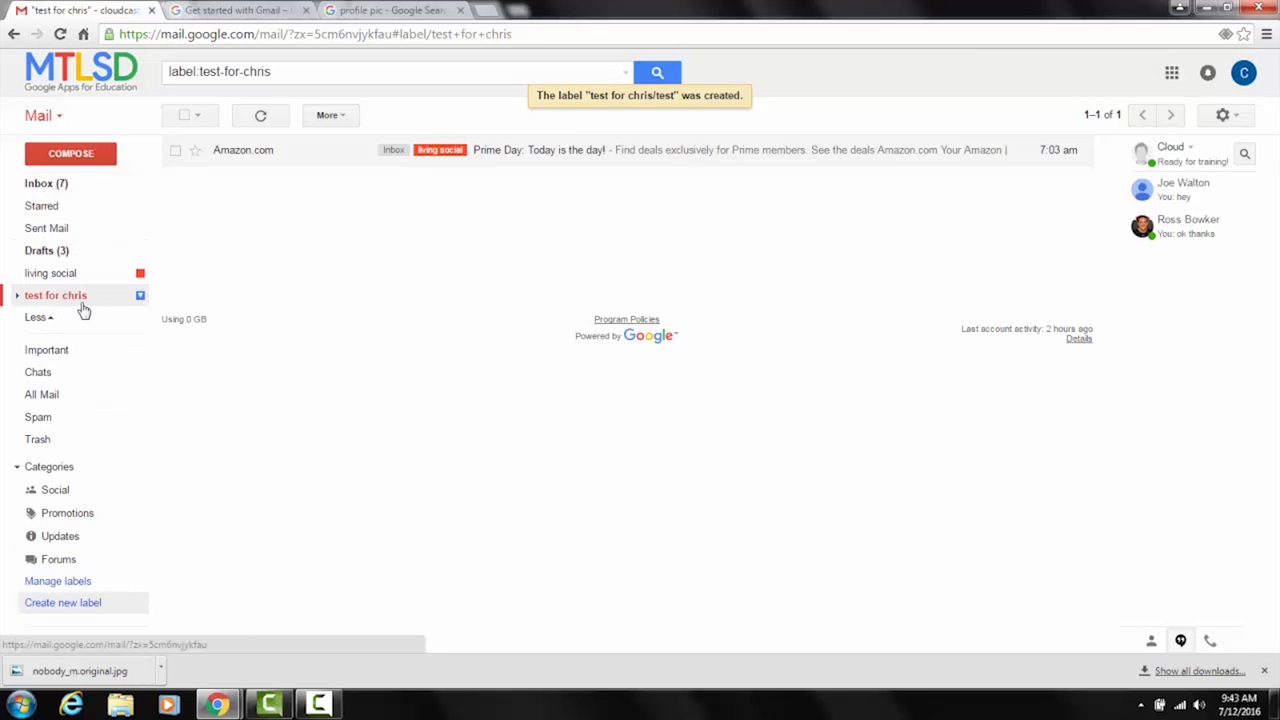
pyautogui.click(17, 300)
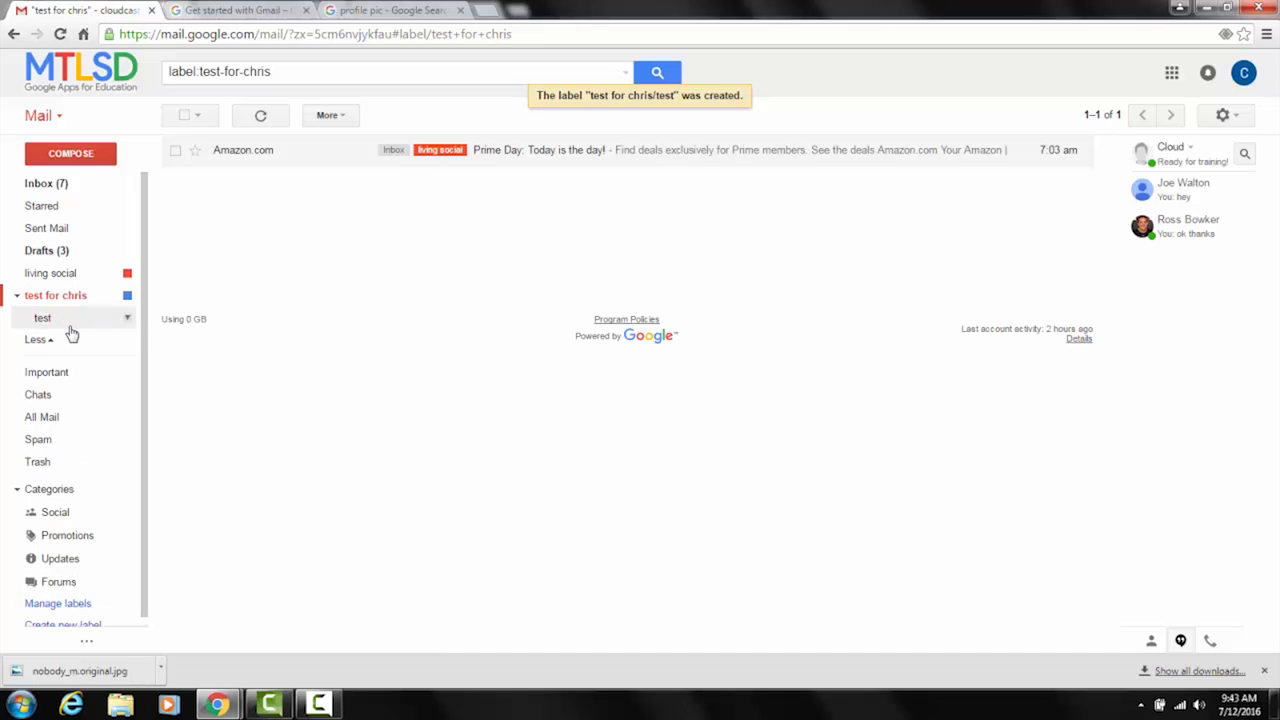
# Return to the inbox and check the Reply to emails section of the Get started with Gmail guide.
pyautogui.rightClick(104, 286)
pyautogui.click(222, 268)
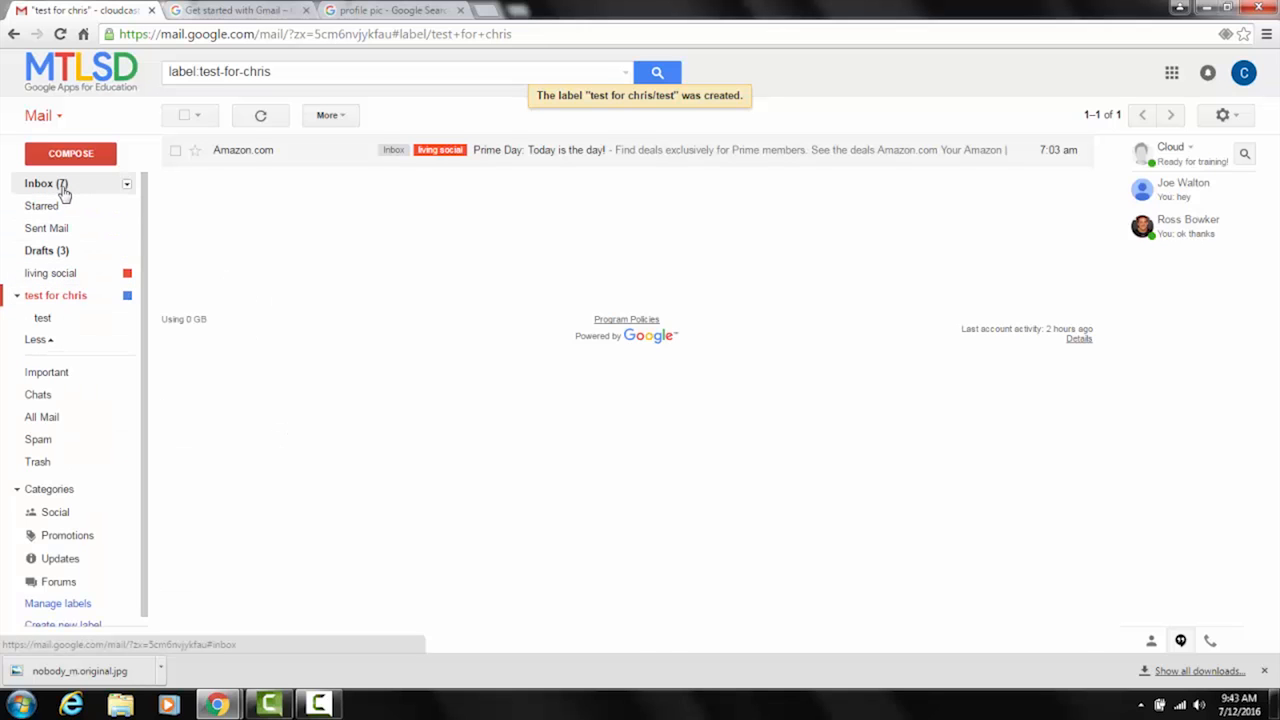
pyautogui.click(62, 184)
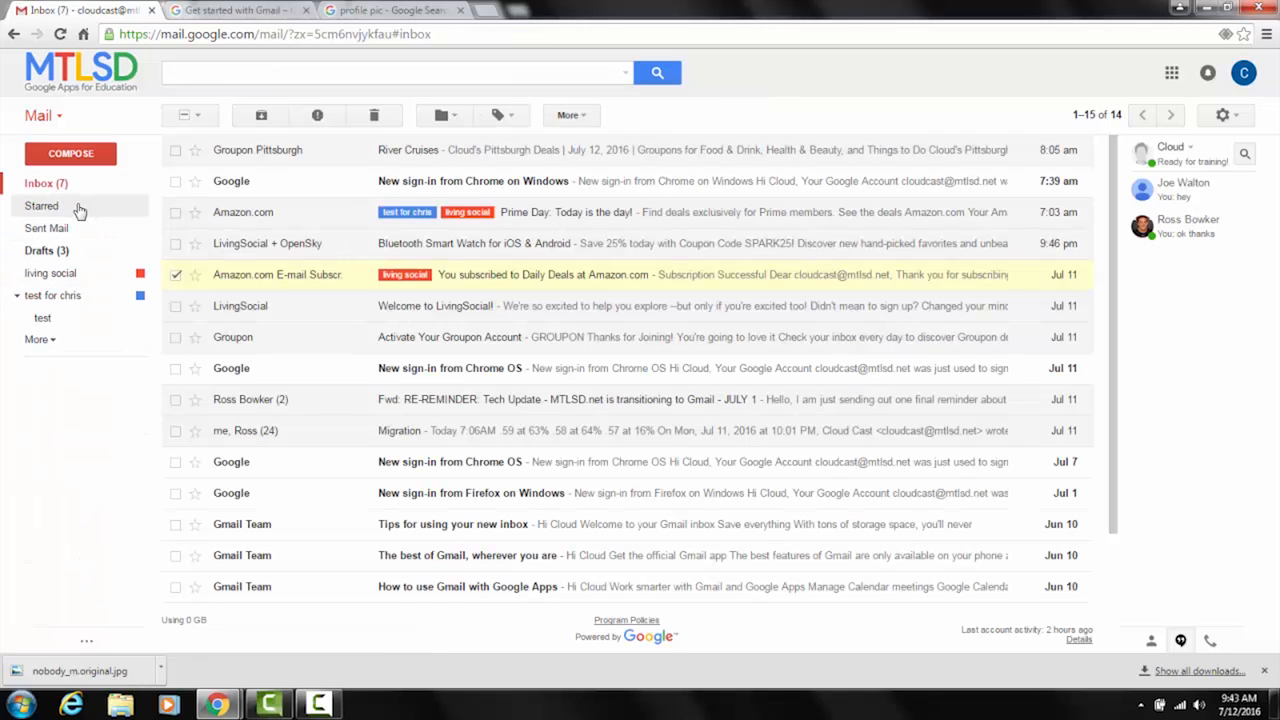
pyautogui.click(259, 14)
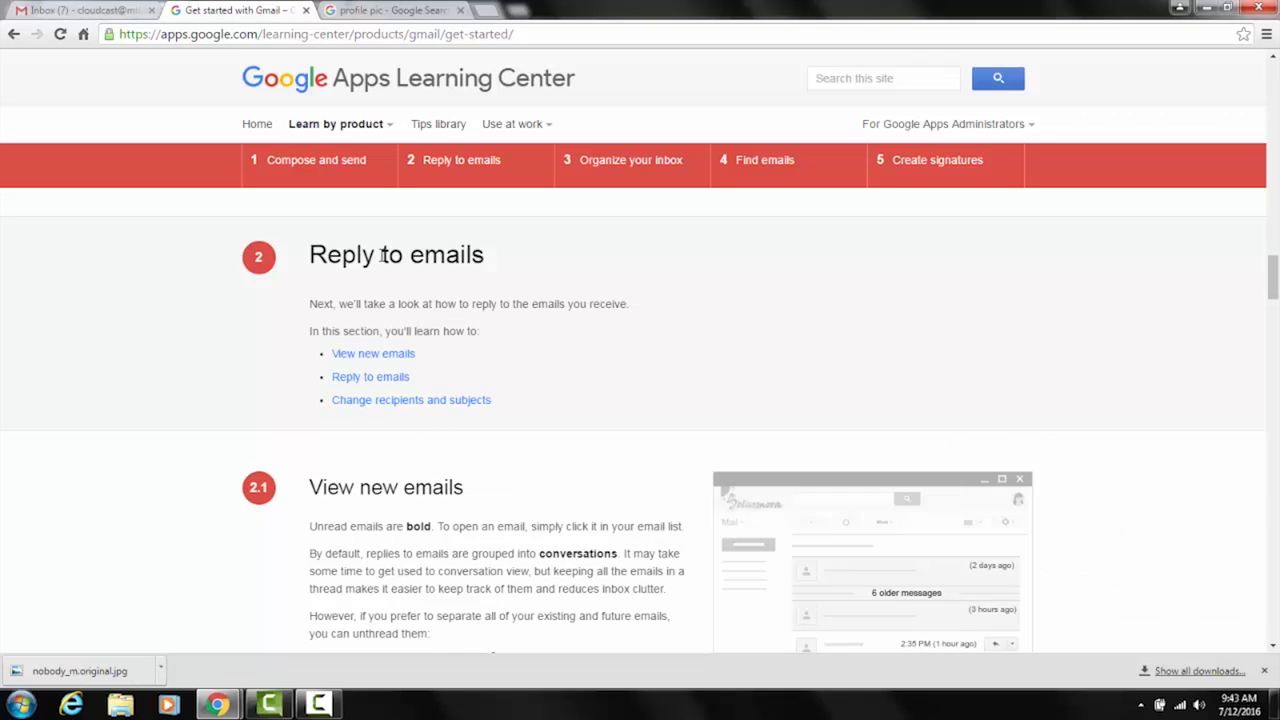
pyautogui.click(50, 12)
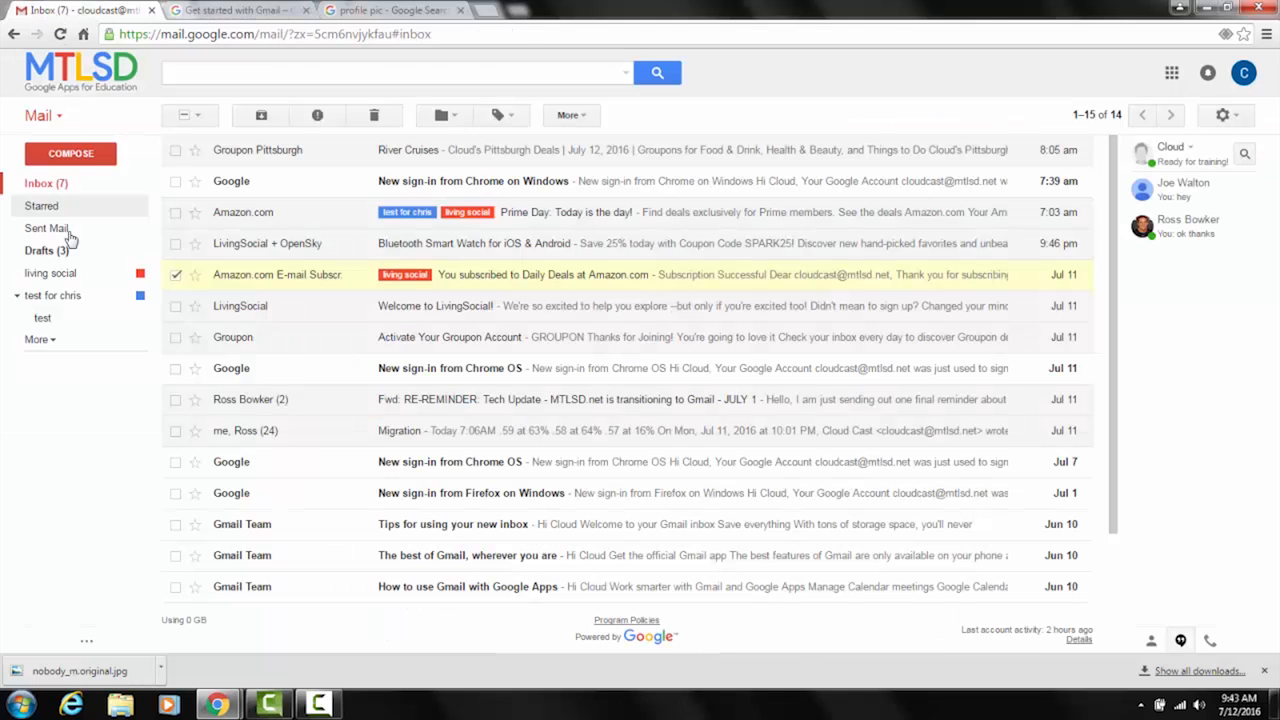
# Review the color, visibility and sublabel options of the blue test label without changing them.
pyautogui.click(140, 297)
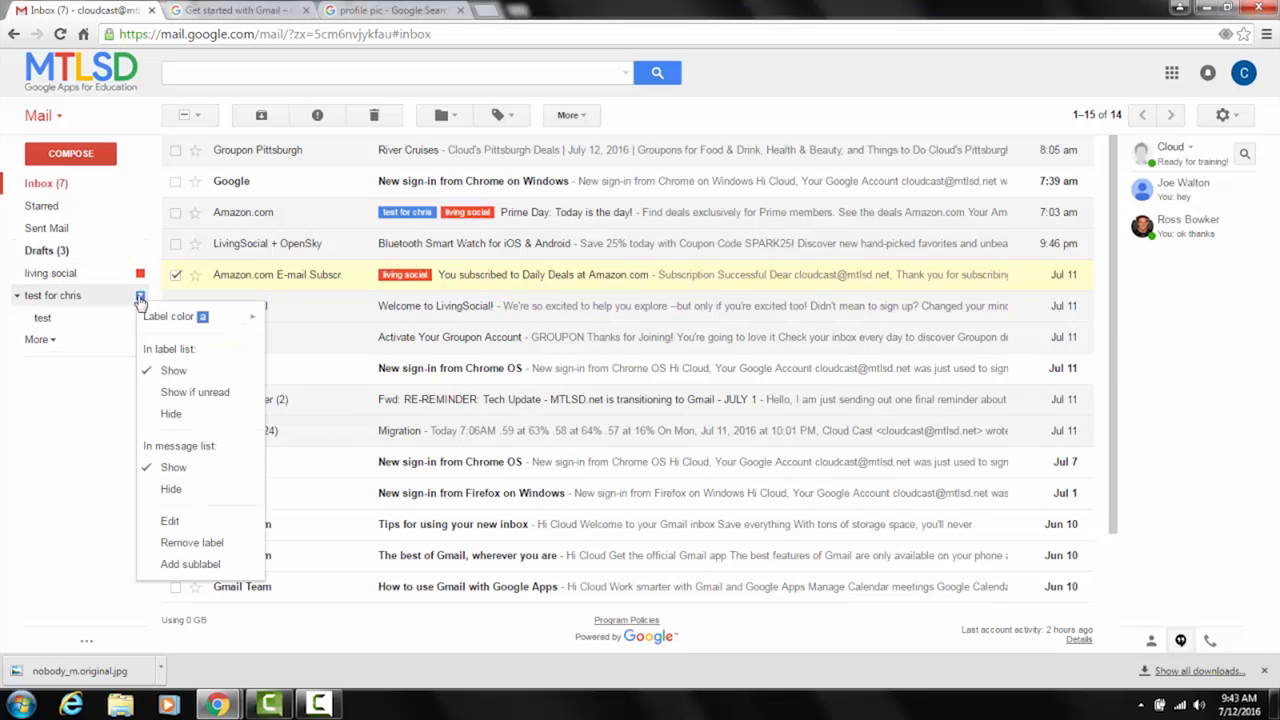
pyautogui.moveTo(162, 320)
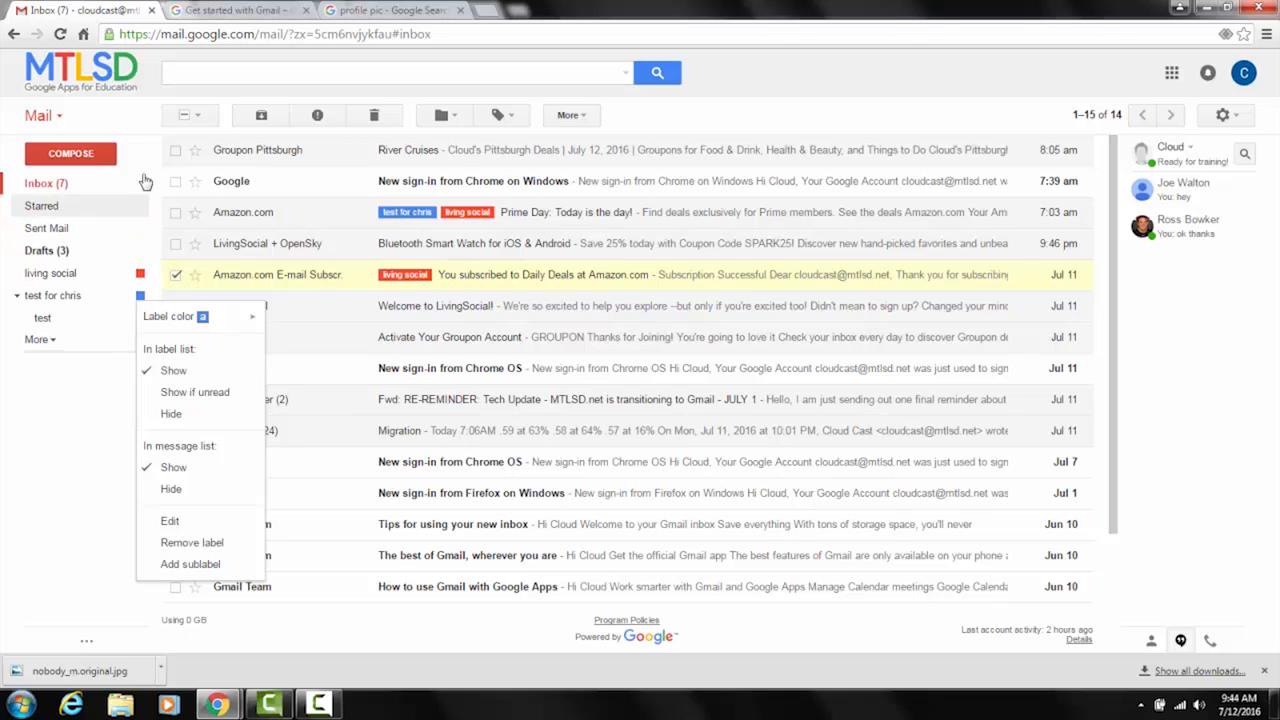
pyautogui.click(133, 106)
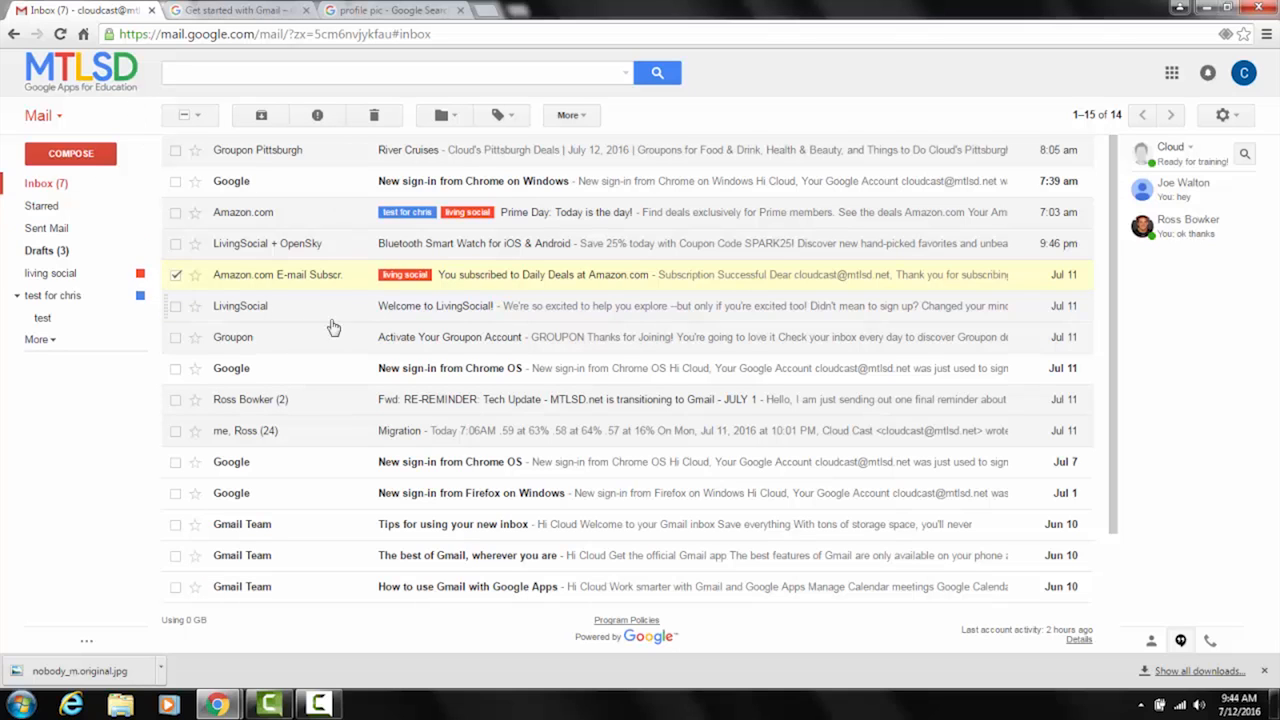
# Apply the "living social" label to the "Welcome to LivingSocial!" email and move the "Activate Your Groupon Account" email into that label.
pyautogui.moveTo(229, 372)
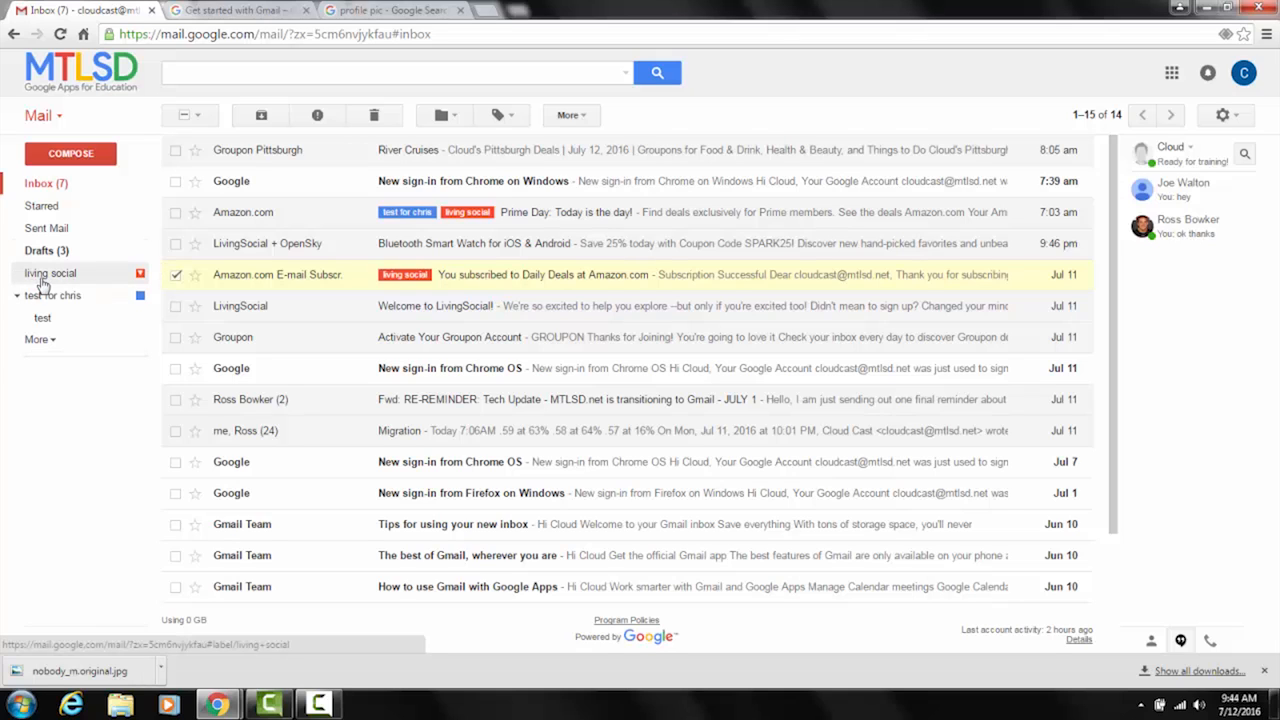
pyautogui.moveTo(43, 285); pyautogui.dragTo(396, 305)
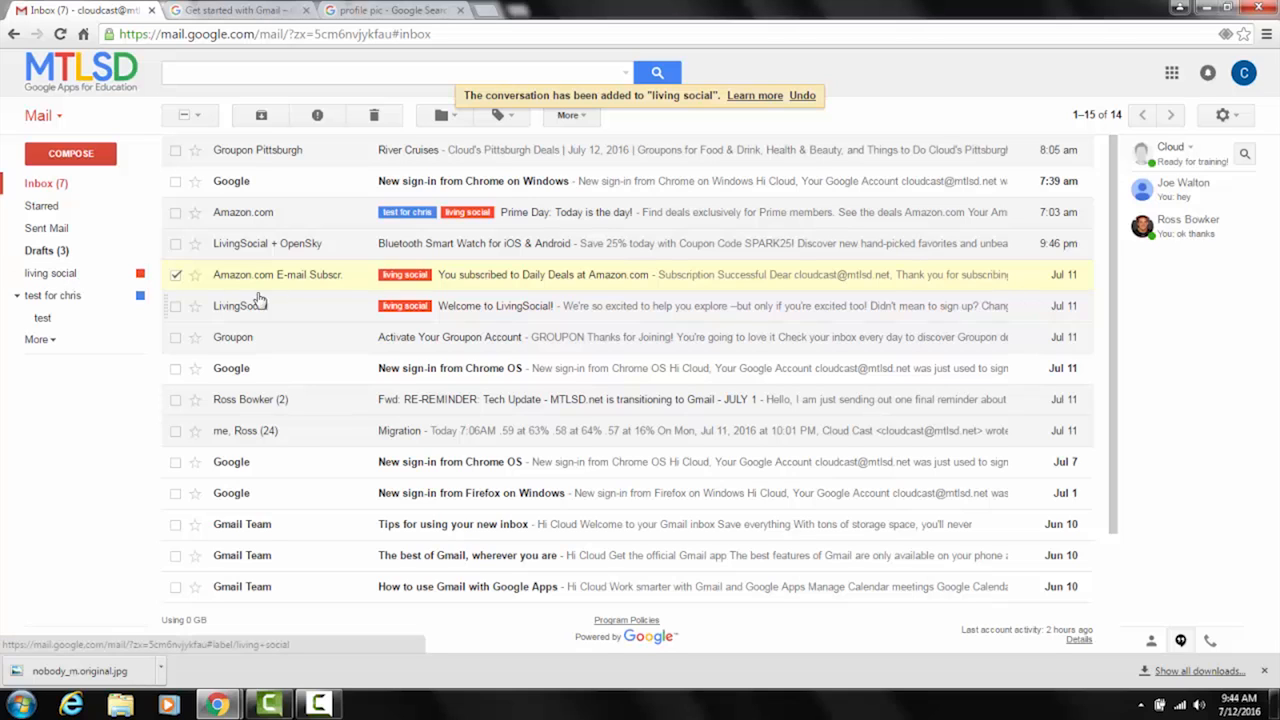
pyautogui.moveTo(285, 279)
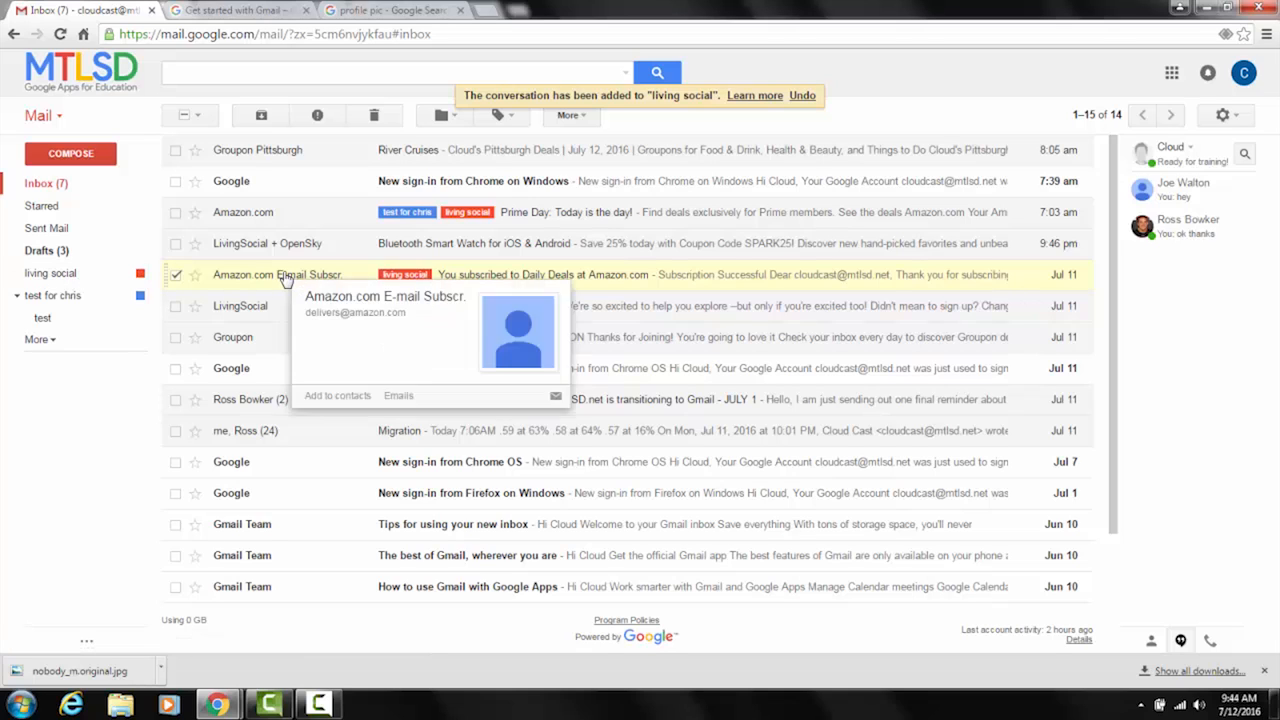
pyautogui.moveTo(273, 253)
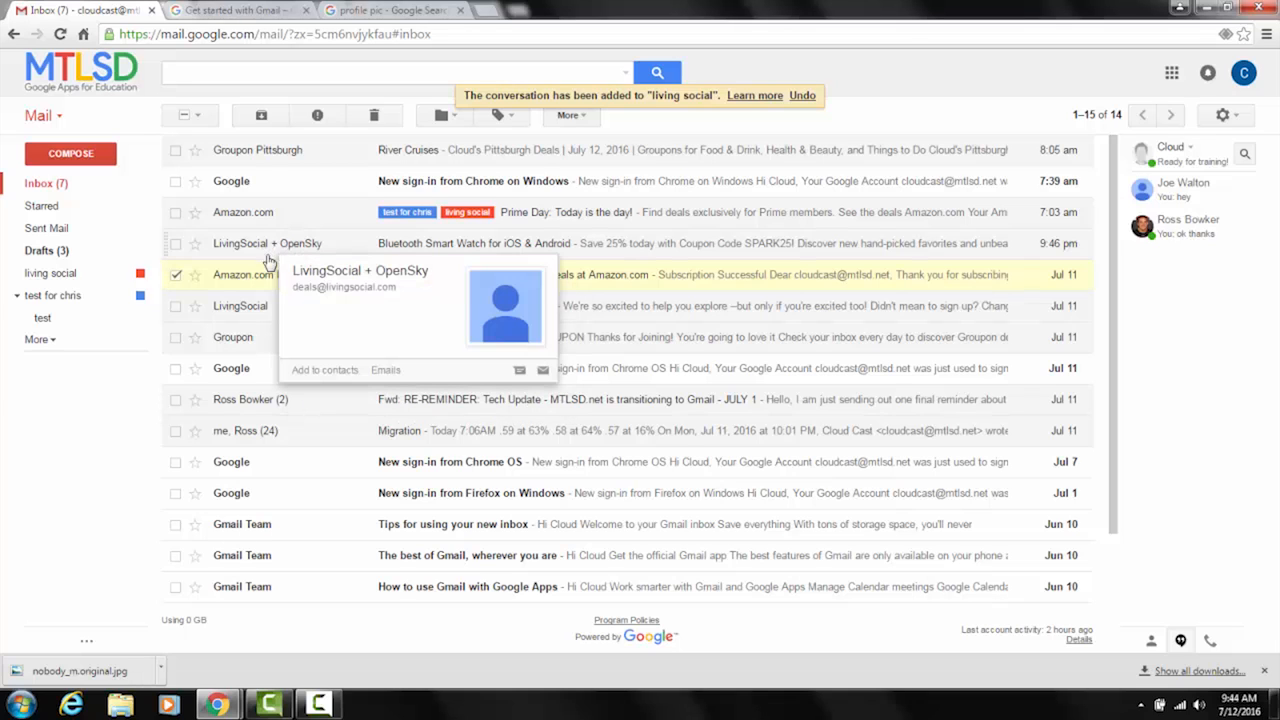
pyautogui.moveTo(246, 344); pyautogui.dragTo(56, 280)
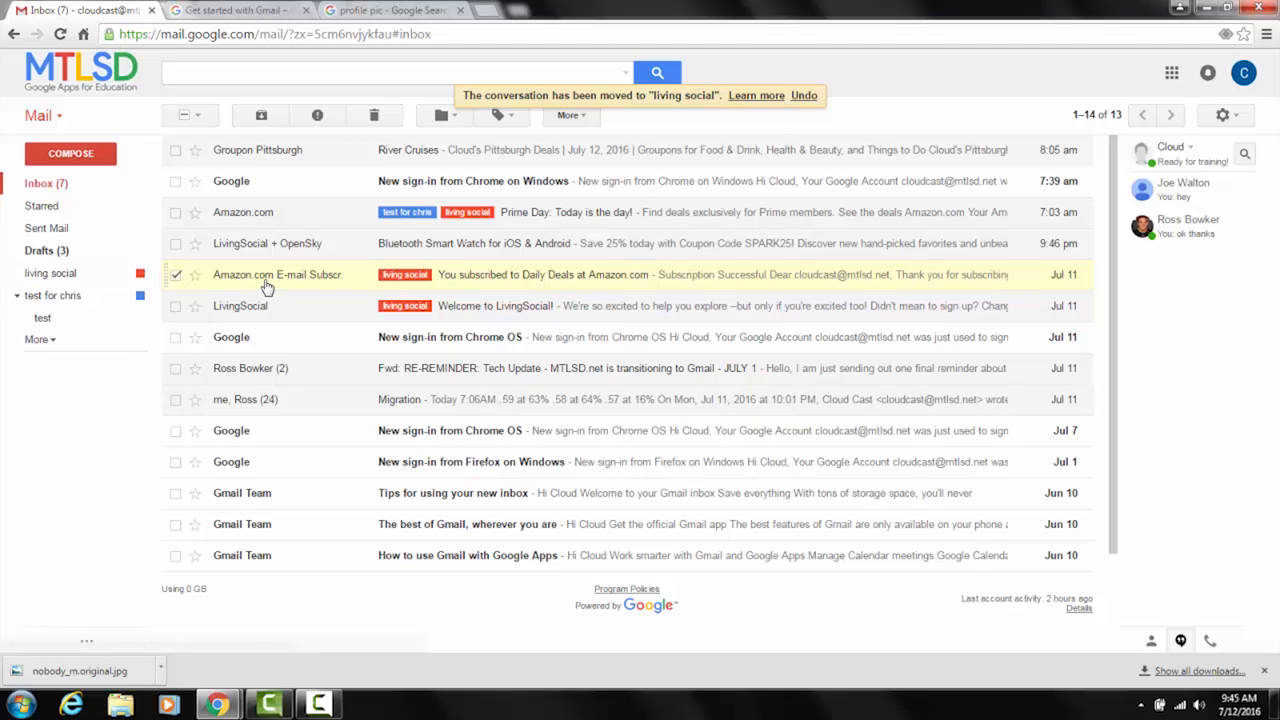
# Label the forwarded Tech Update and Jul 7 Chrome OS sign-in emails "living social", and move the Jul 11 sign-in email to the blue test label.
pyautogui.moveTo(43, 274); pyautogui.dragTo(404, 383)
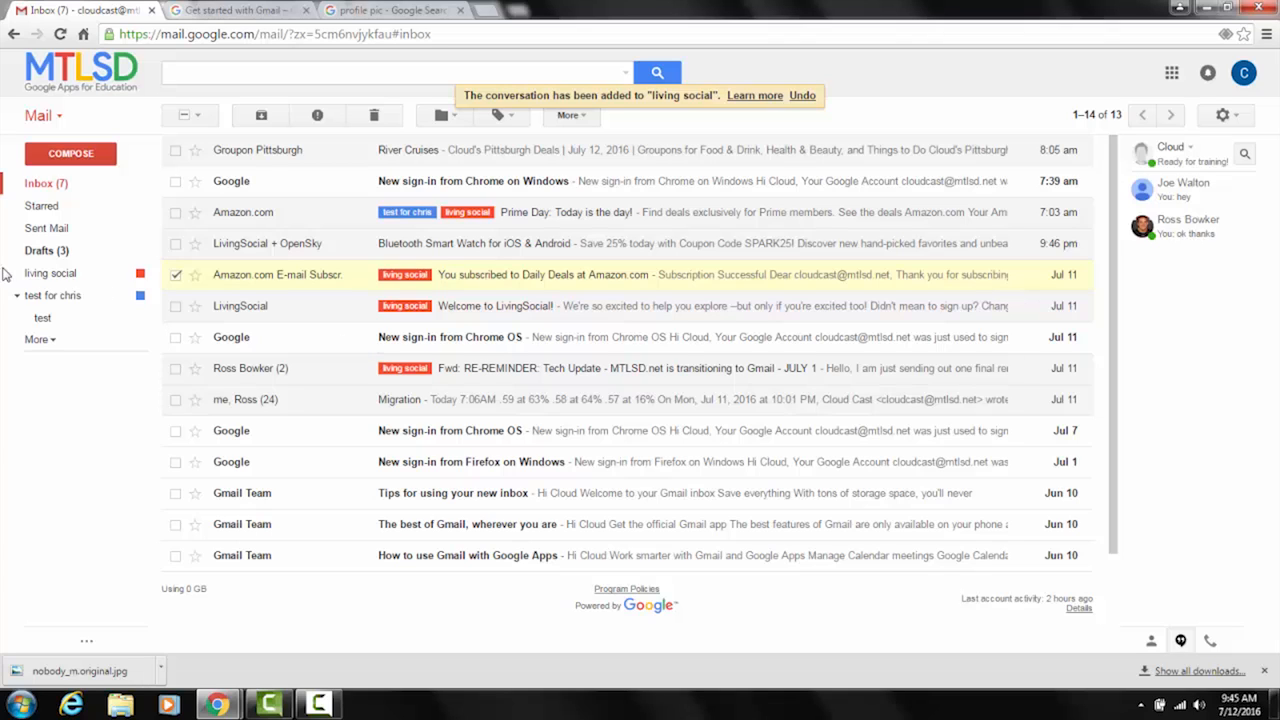
pyautogui.moveTo(232, 340); pyautogui.dragTo(30, 292)
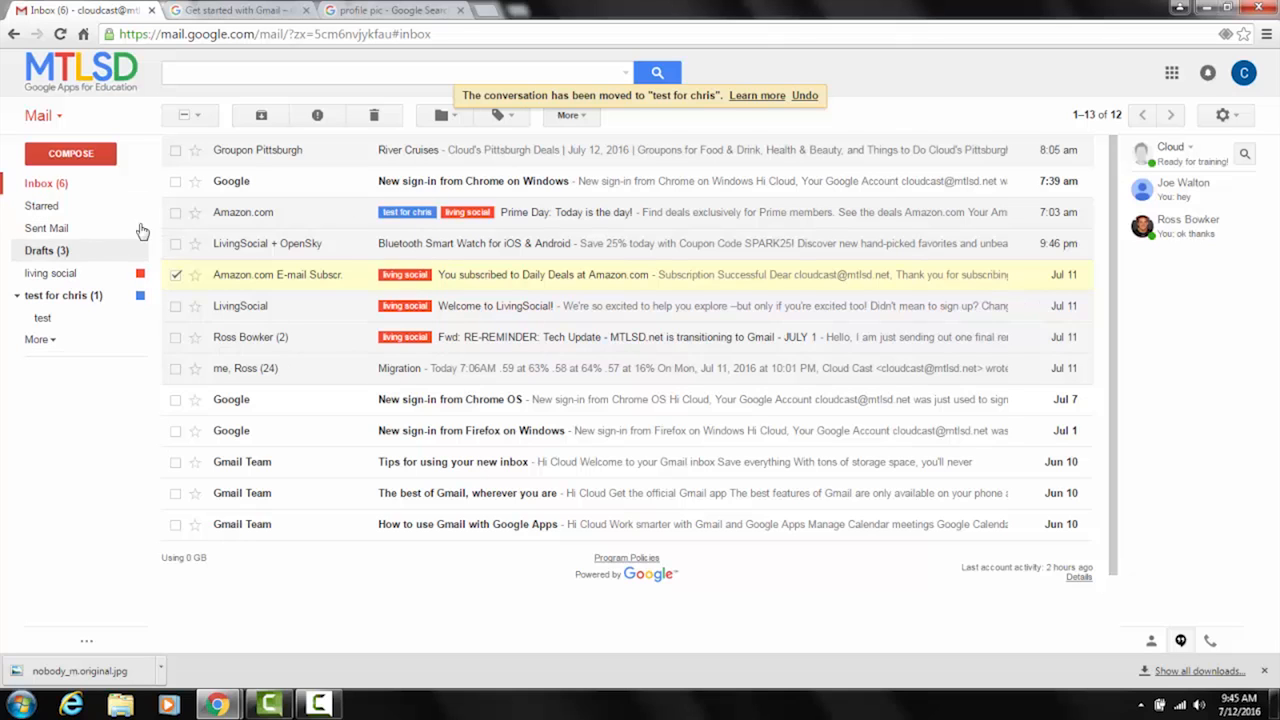
pyautogui.moveTo(58, 273); pyautogui.dragTo(460, 395)
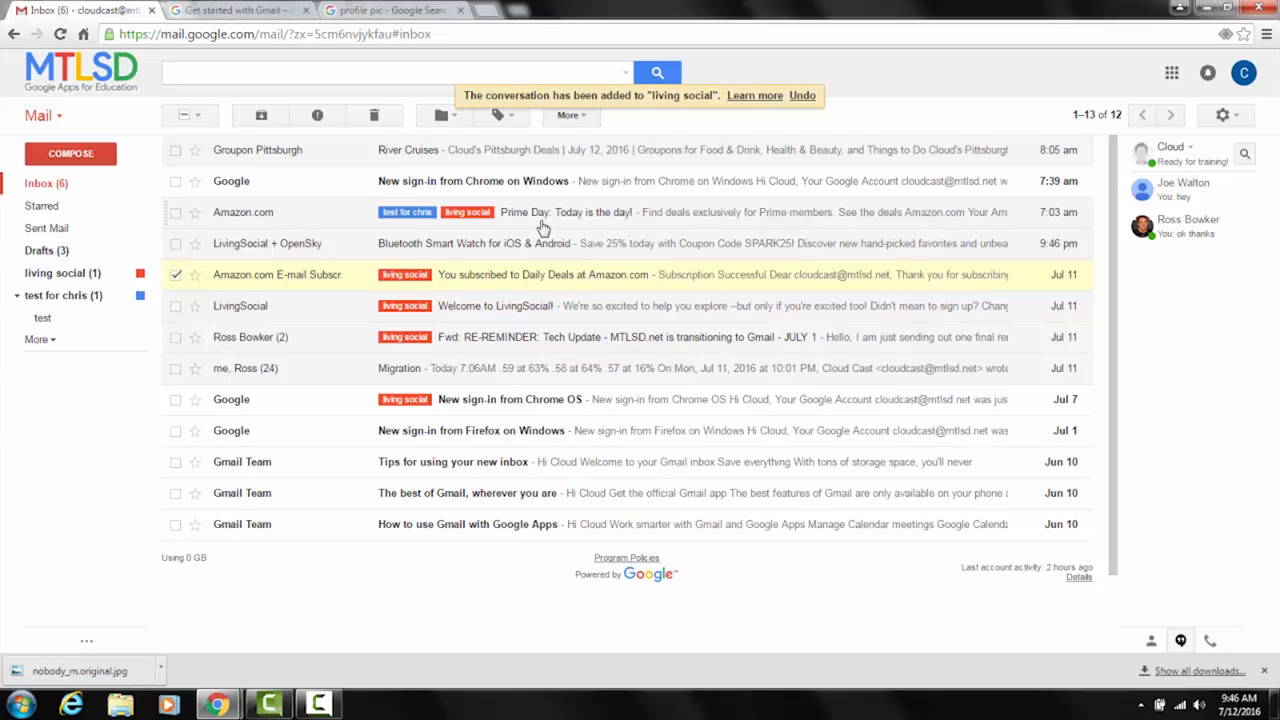
# Start a reply to the LivingSocial + OpenSky Bluetooth Smart Watch email, change its subject to "test", and close the draft.
pyautogui.click(494, 247)
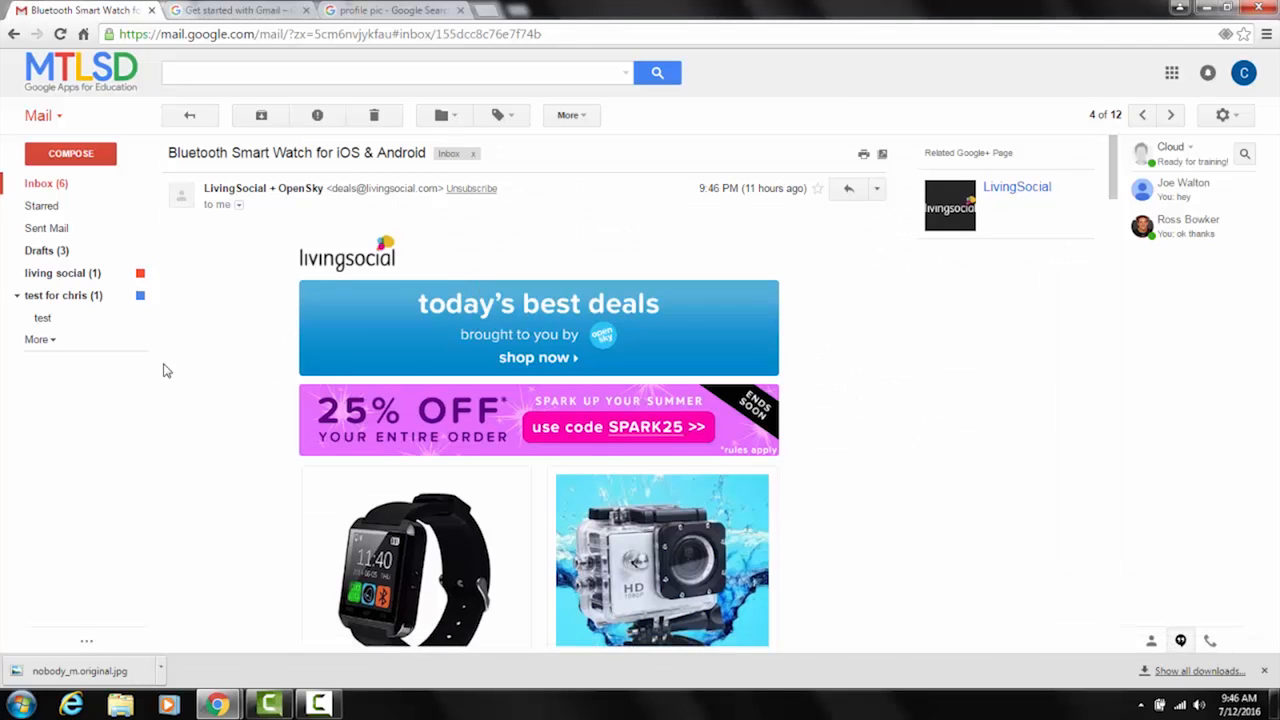
pyautogui.click(848, 190)
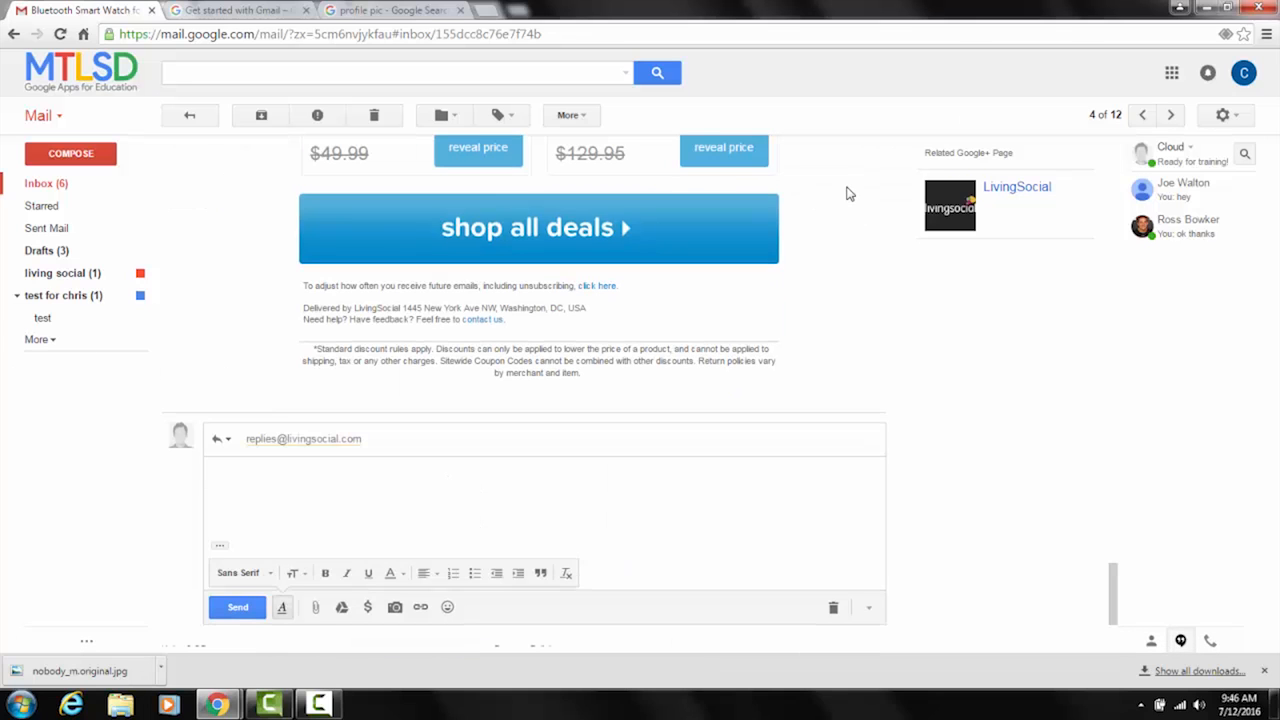
pyautogui.click(229, 441)
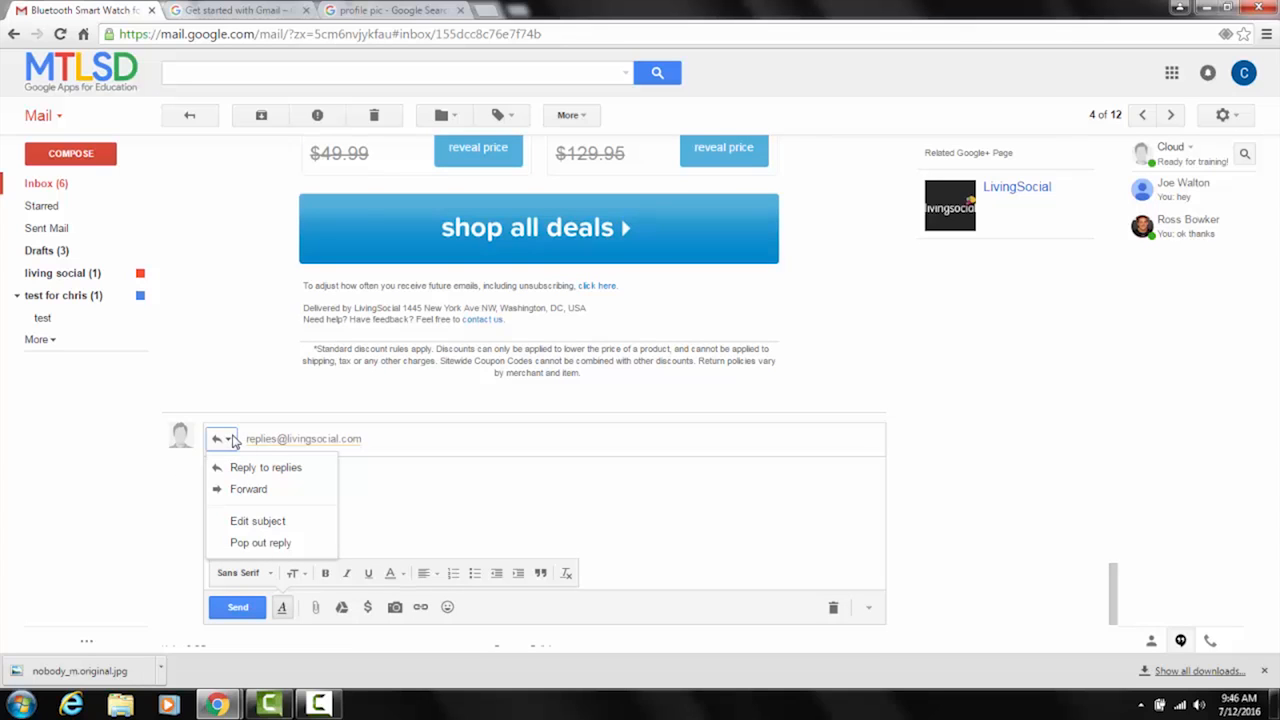
pyautogui.click(255, 522)
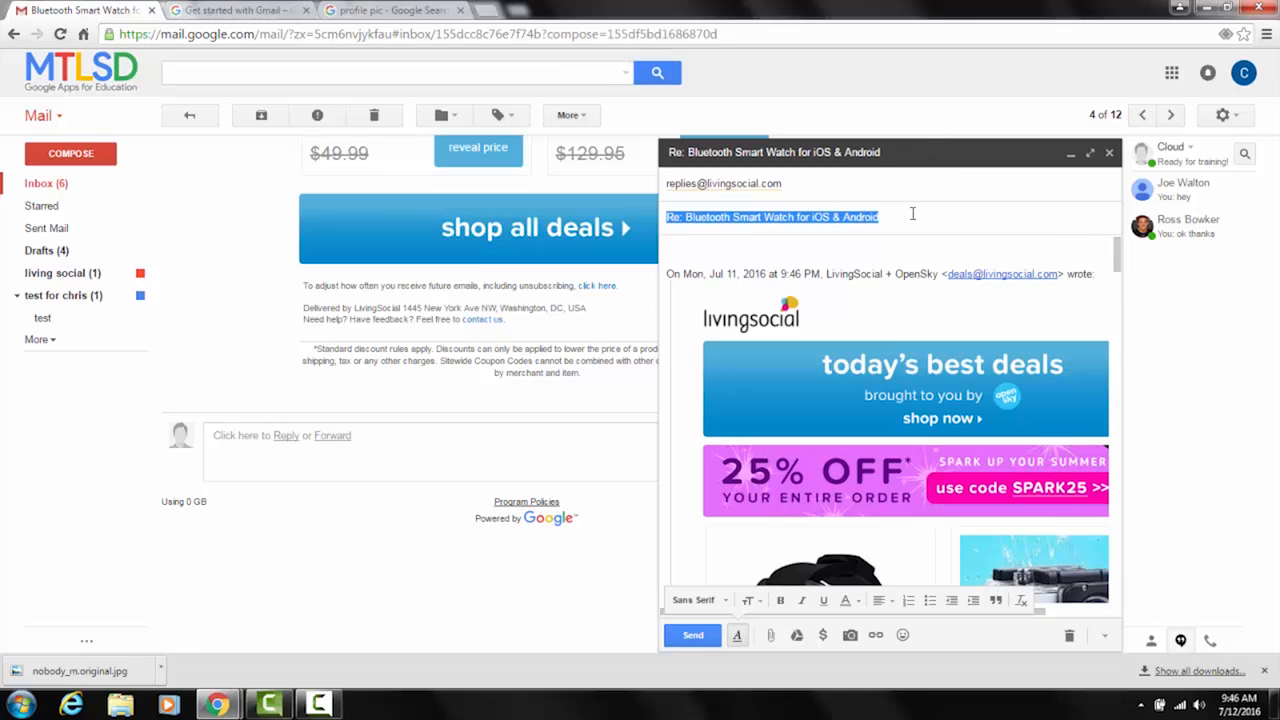
pyautogui.write('test')
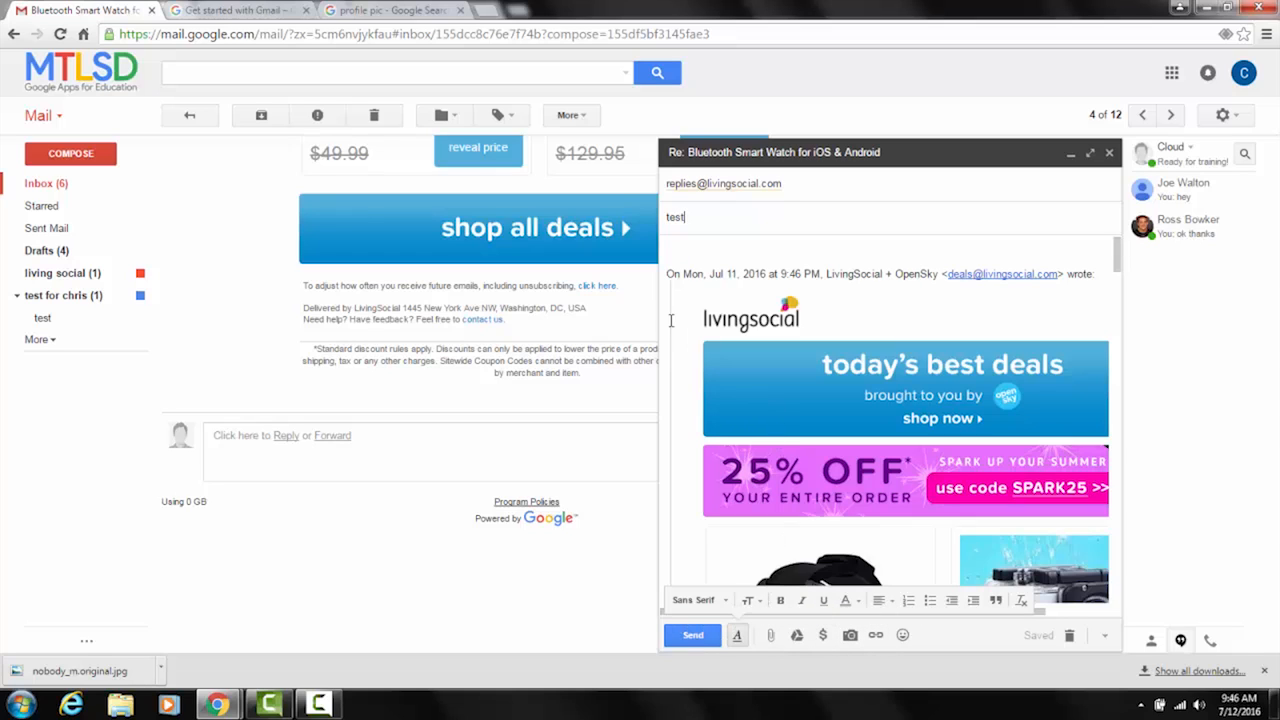
pyautogui.click(1109, 154)
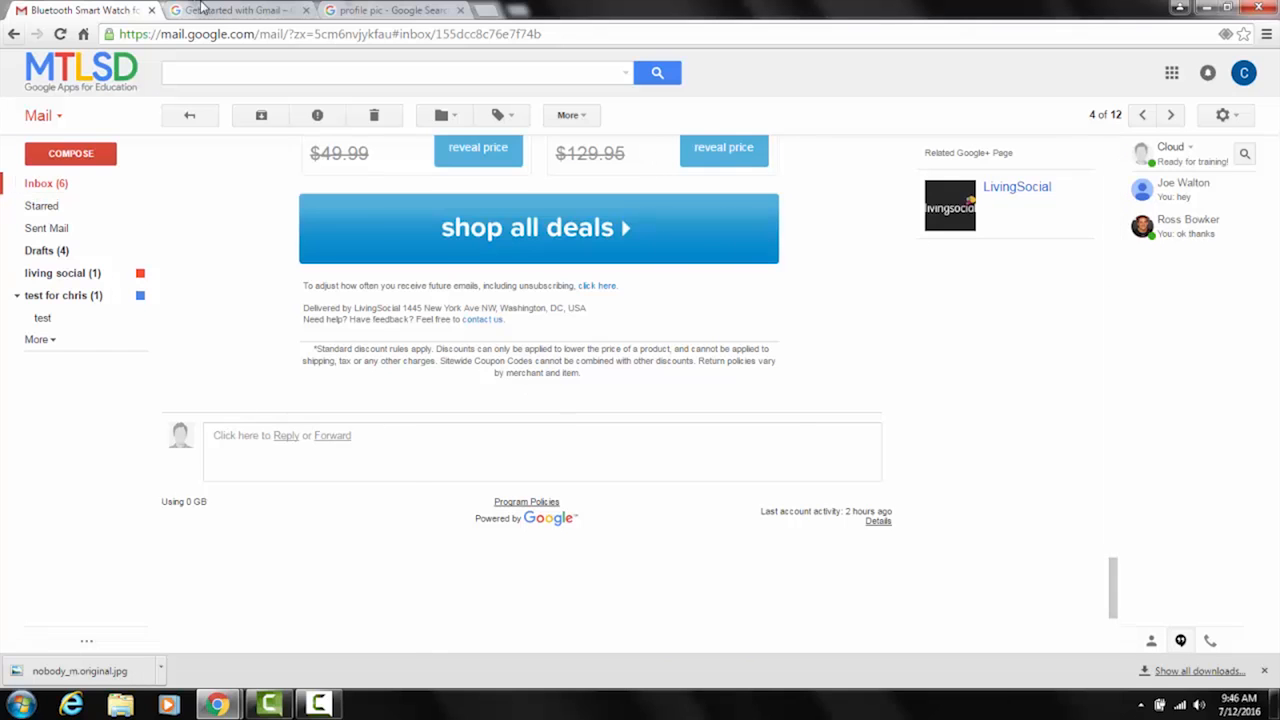
# Check the View new emails section of the Get started with Gmail guide and return to the open email.
pyautogui.click(232, 10)
pyautogui.scroll(-2, 600, 477)
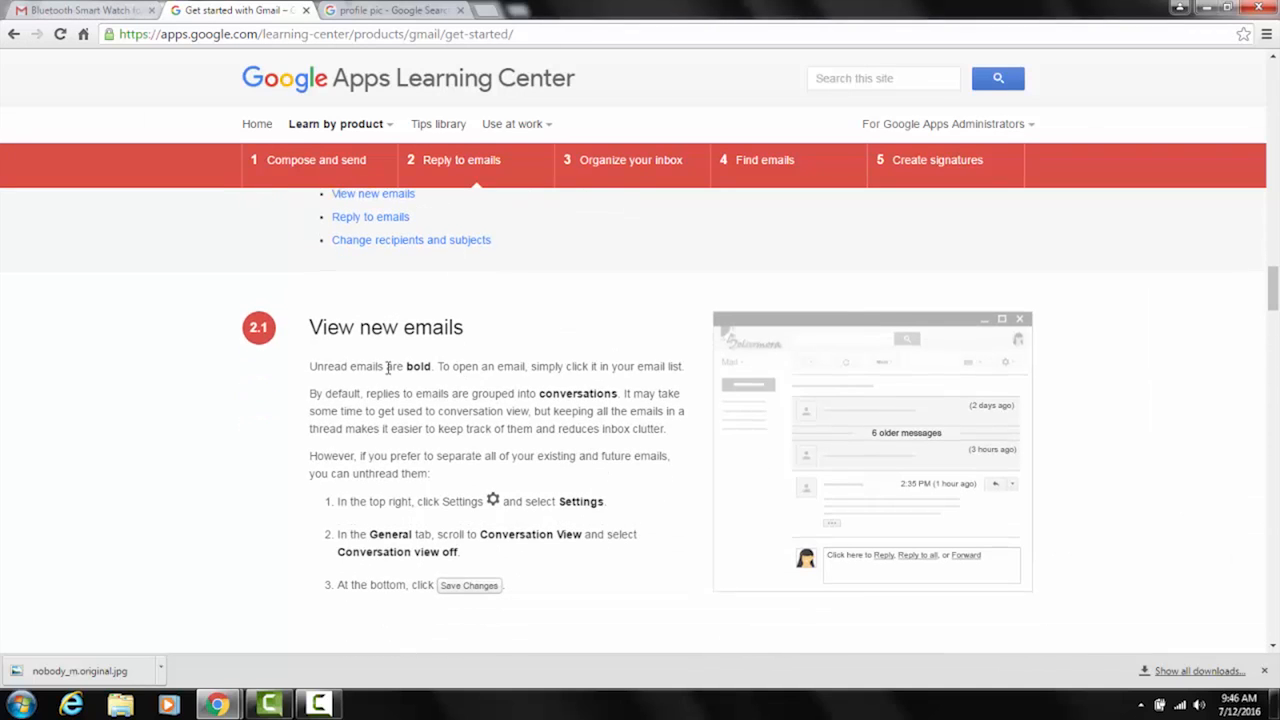
pyautogui.click(86, 11)
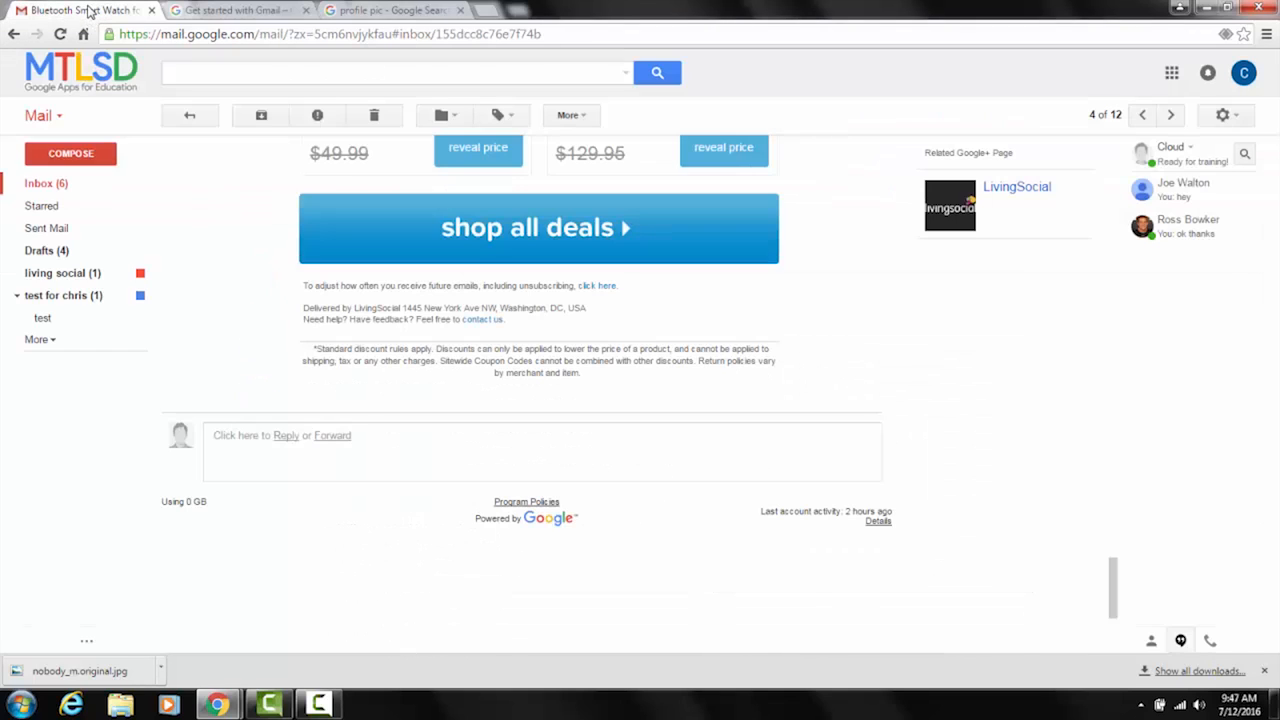
# Open the unread "New sign-in from Chrome on Windows" email from the inbox, look through it, and return to the inbox.
pyautogui.click(50, 185)
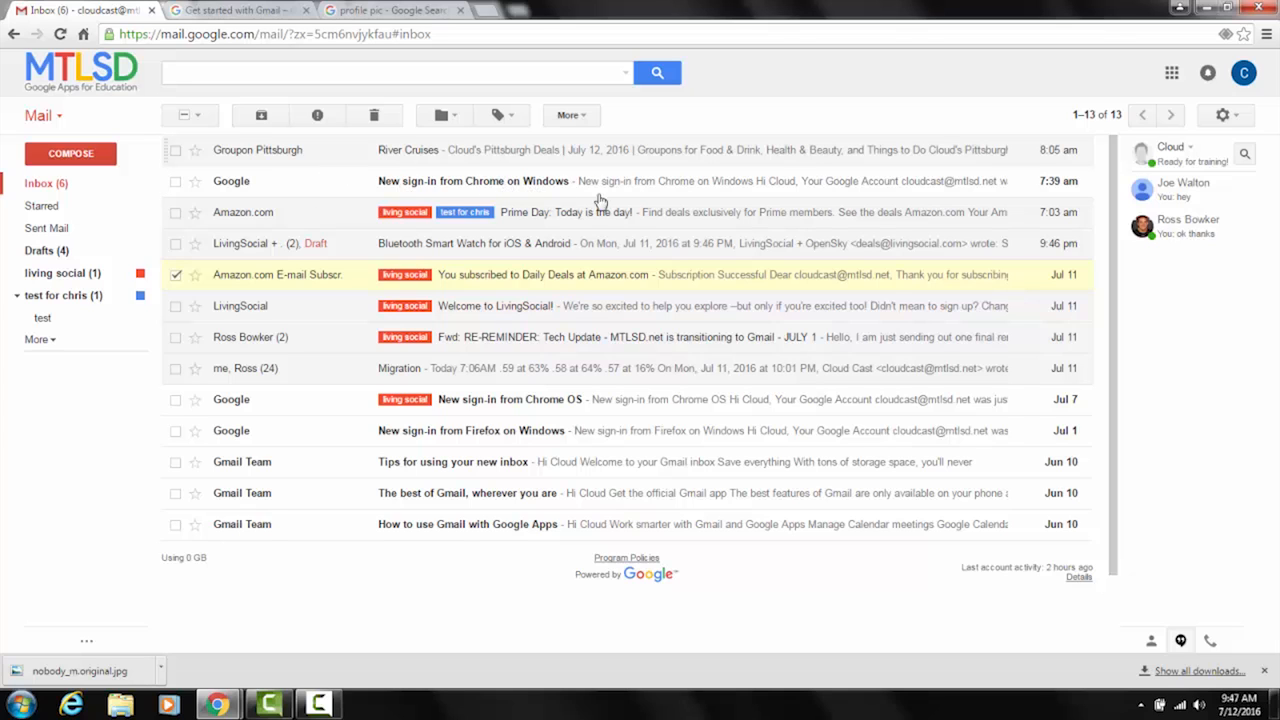
pyautogui.click(450, 190)
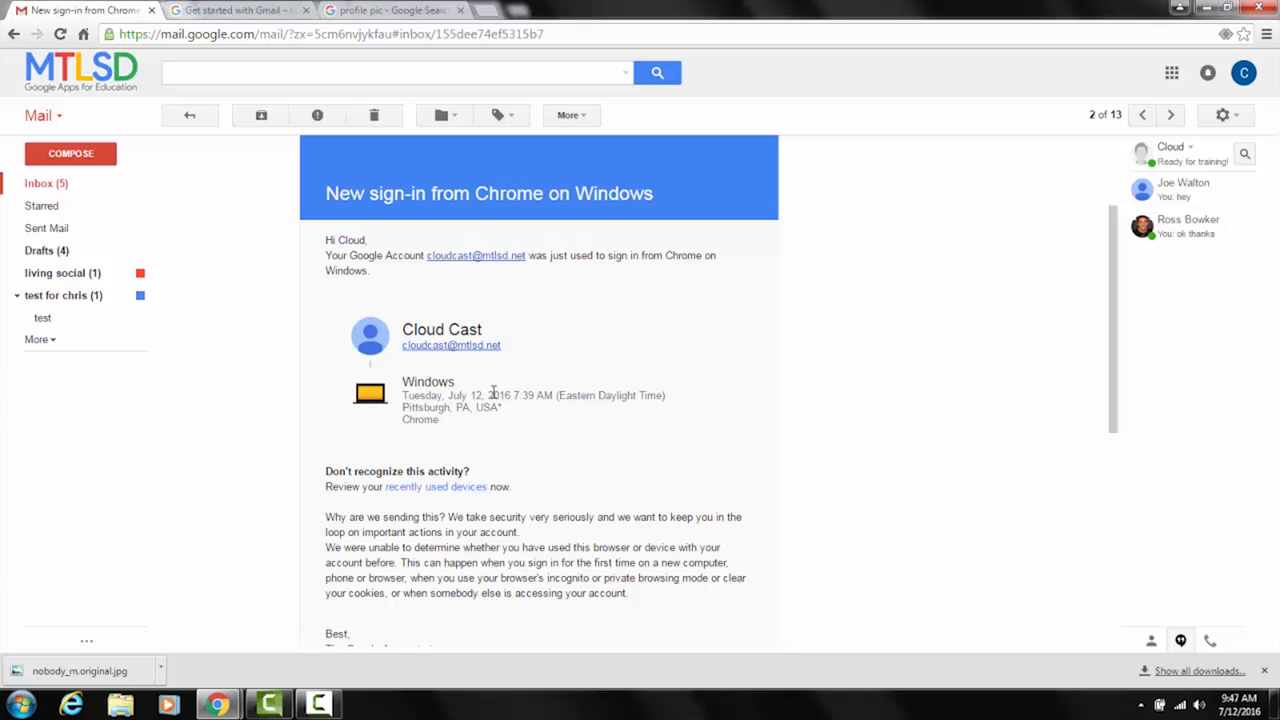
pyautogui.scroll(-5, 482, 393)
pyautogui.scroll(7, 482, 393)
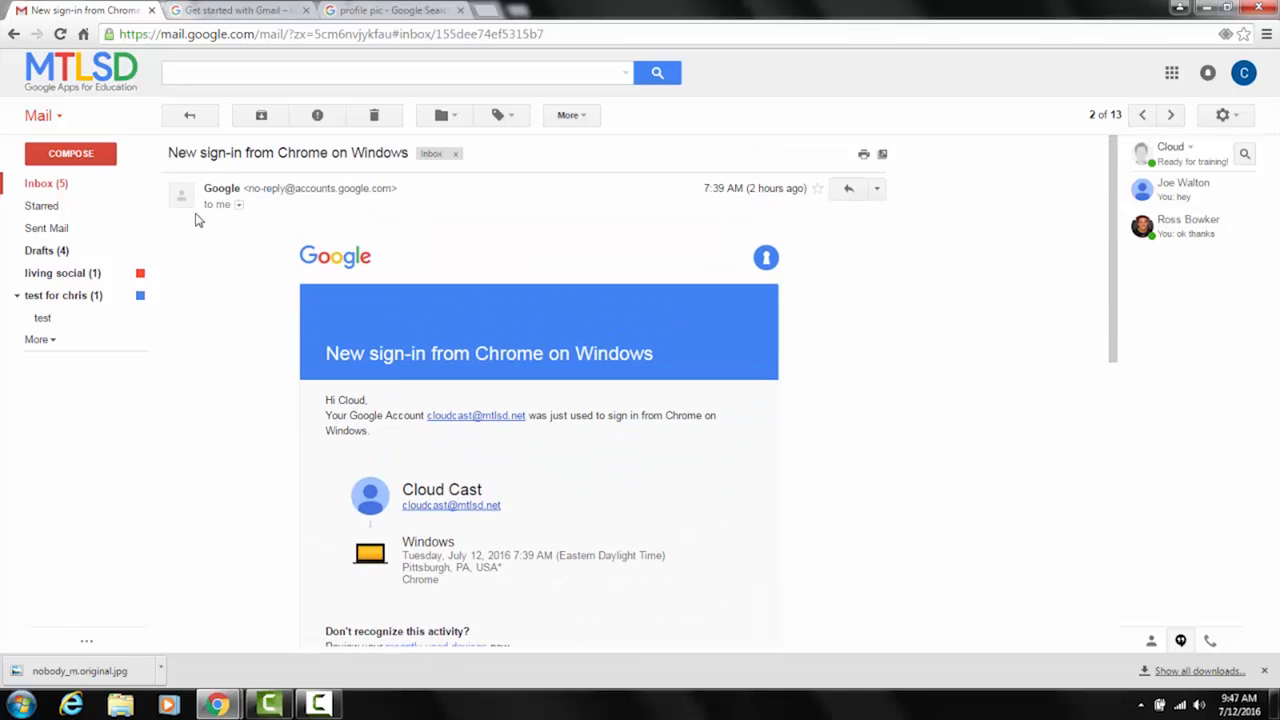
pyautogui.click(189, 116)
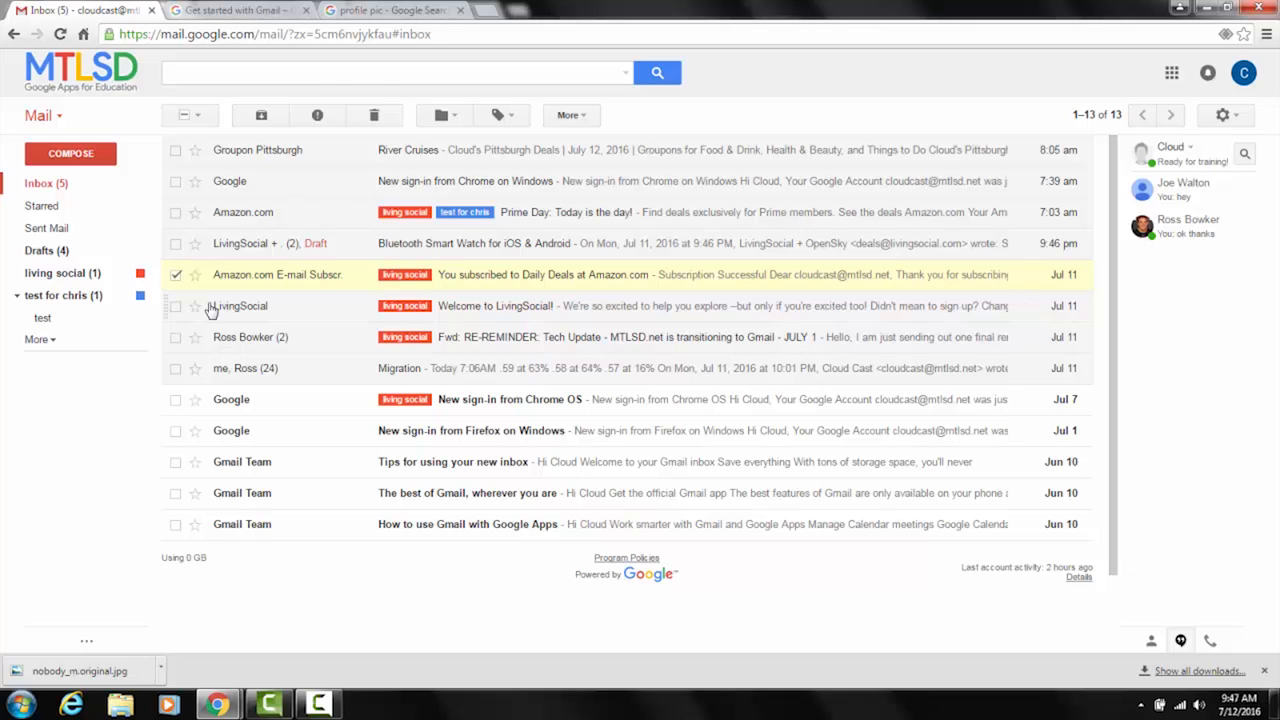
# Review the guide's Reply to emails section and display the response options of the Groupon "River Cruises" email.
pyautogui.click(237, 12)
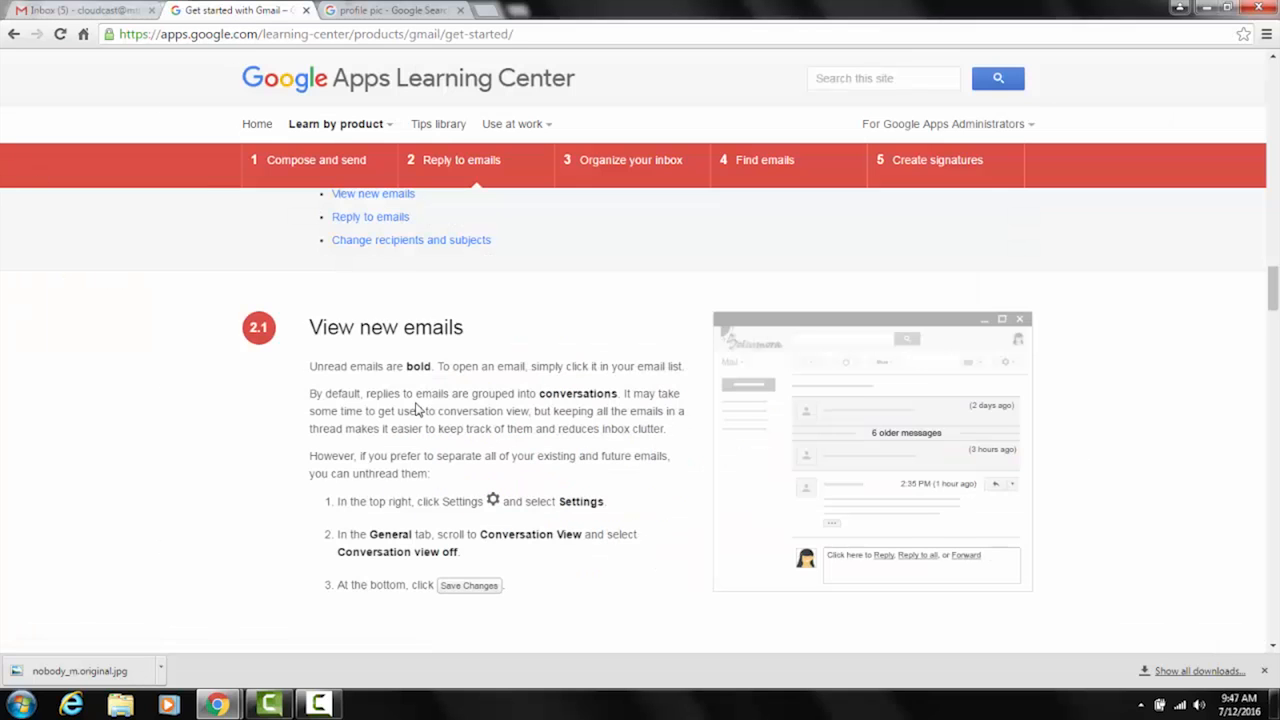
pyautogui.scroll(-4, 420, 405)
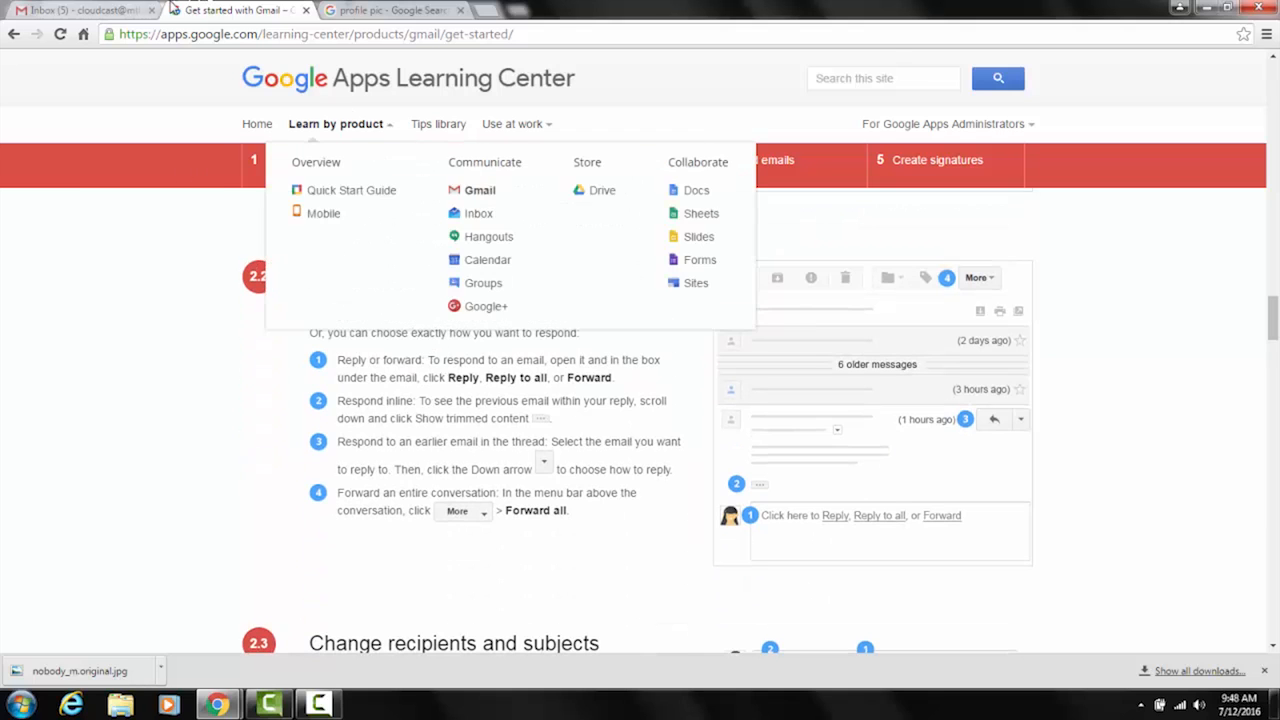
pyautogui.click(116, 9)
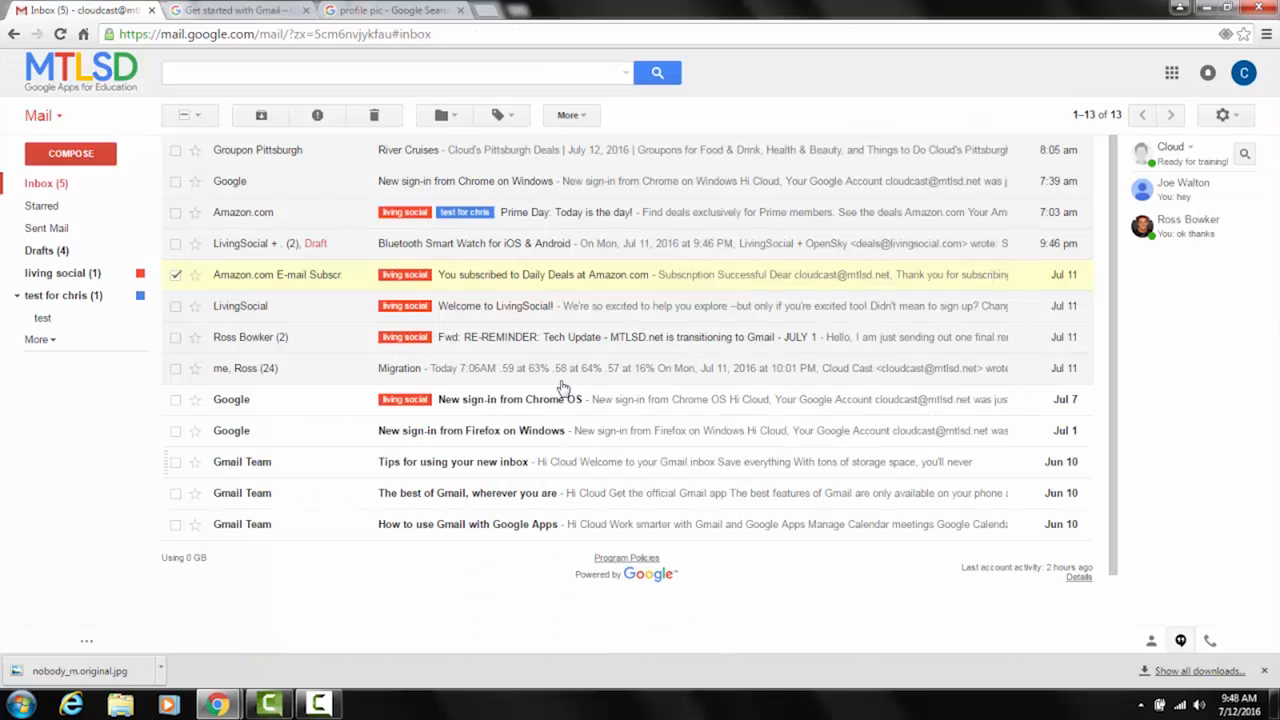
pyautogui.click(430, 160)
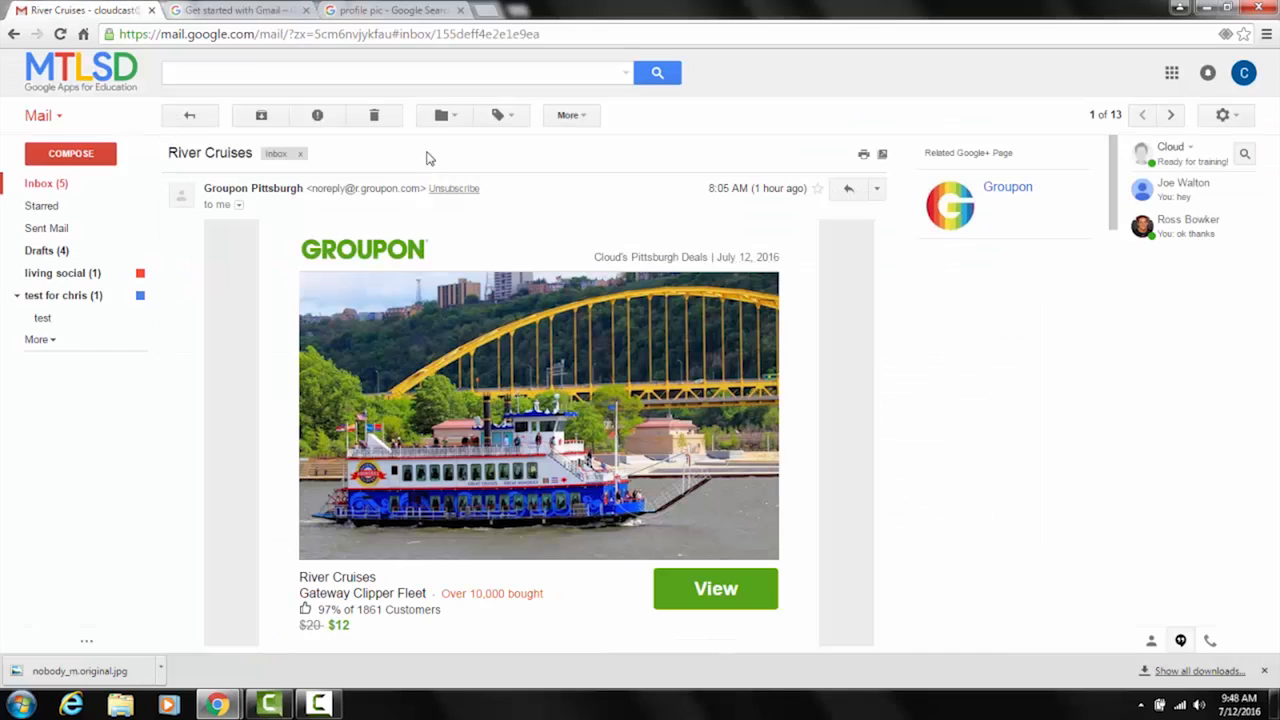
pyautogui.click(877, 190)
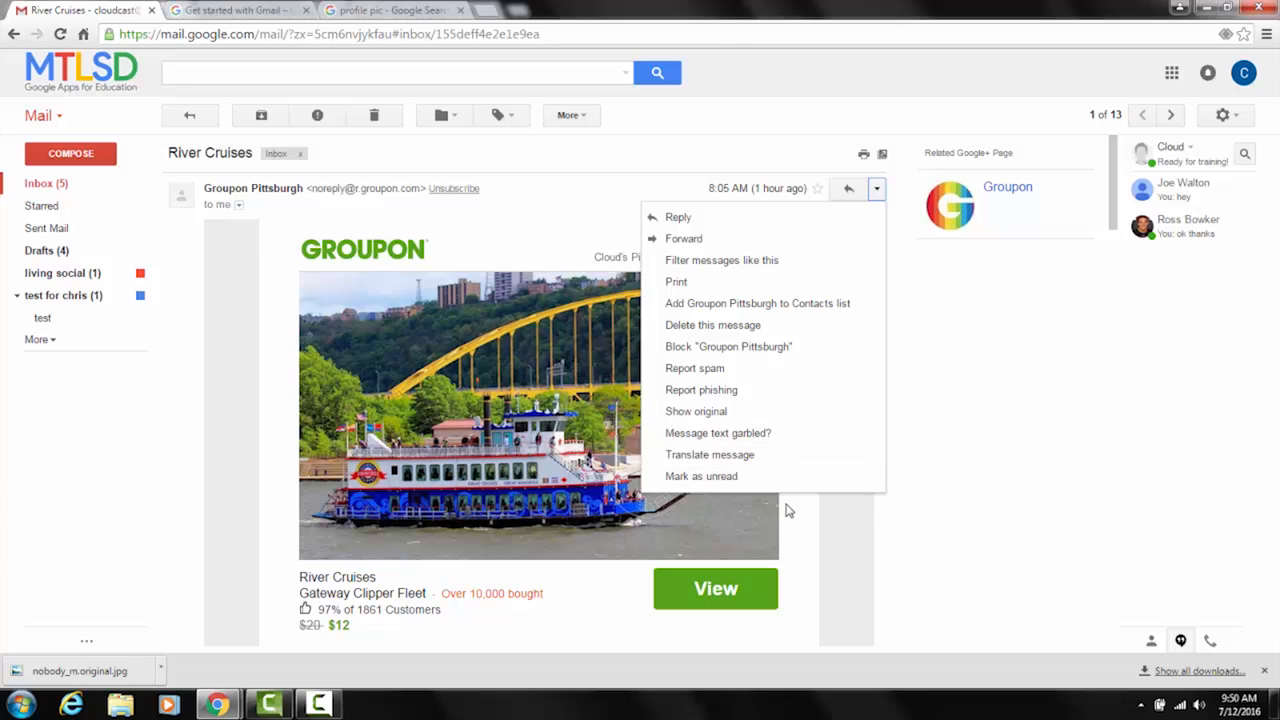
# Read the guide's Change recipients and subjects section and return to the open River Cruises email.
pyautogui.click(235, 9)
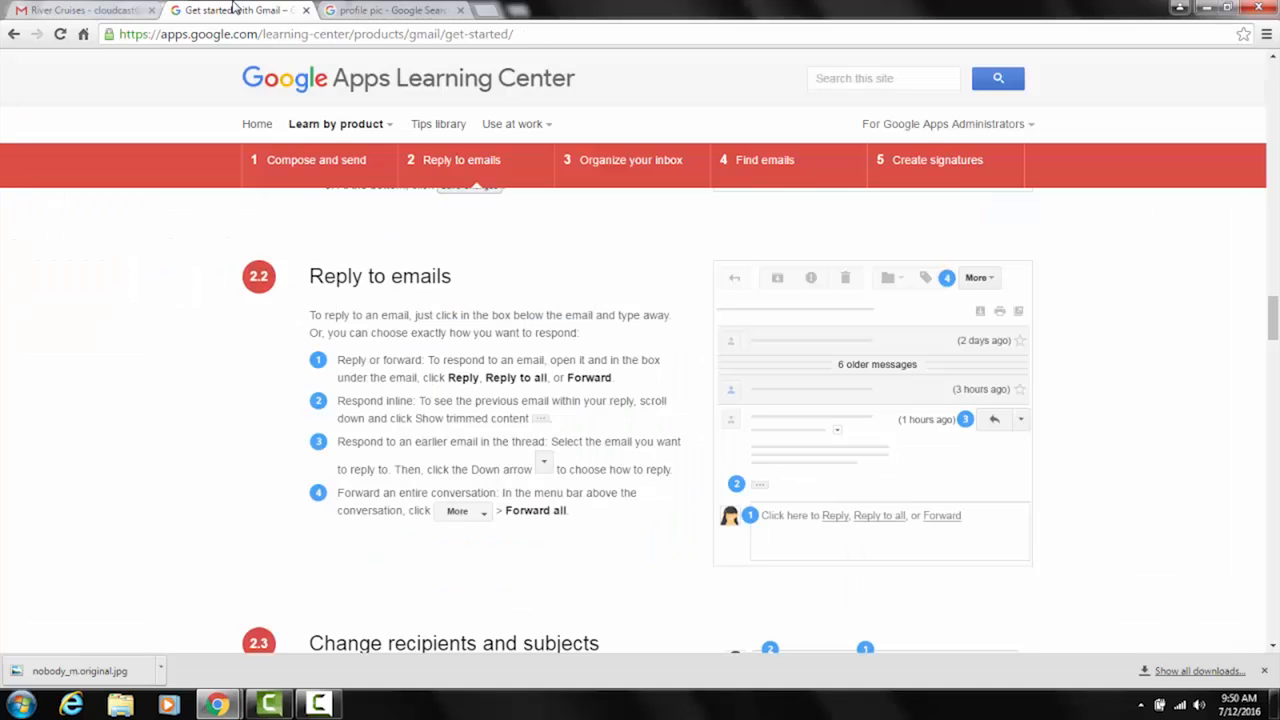
pyautogui.scroll(-2, 457, 435)
pyautogui.scroll(-3, 457, 435)
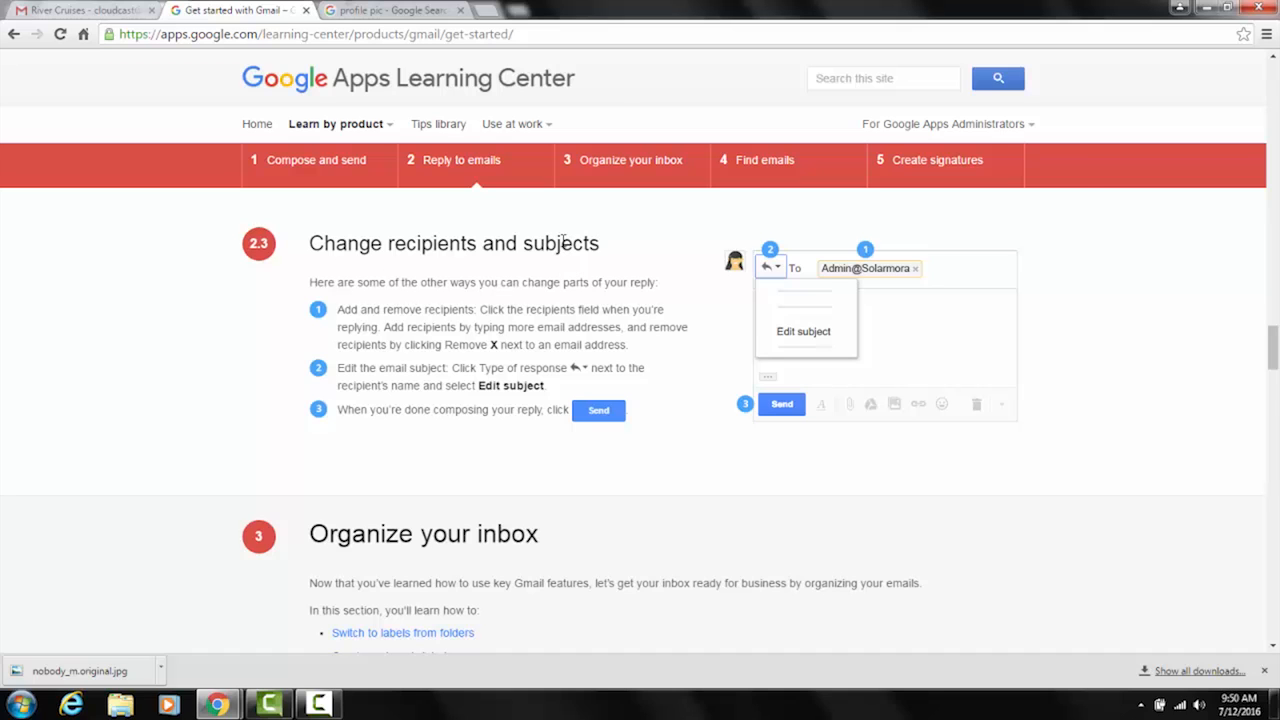
pyautogui.click(58, 12)
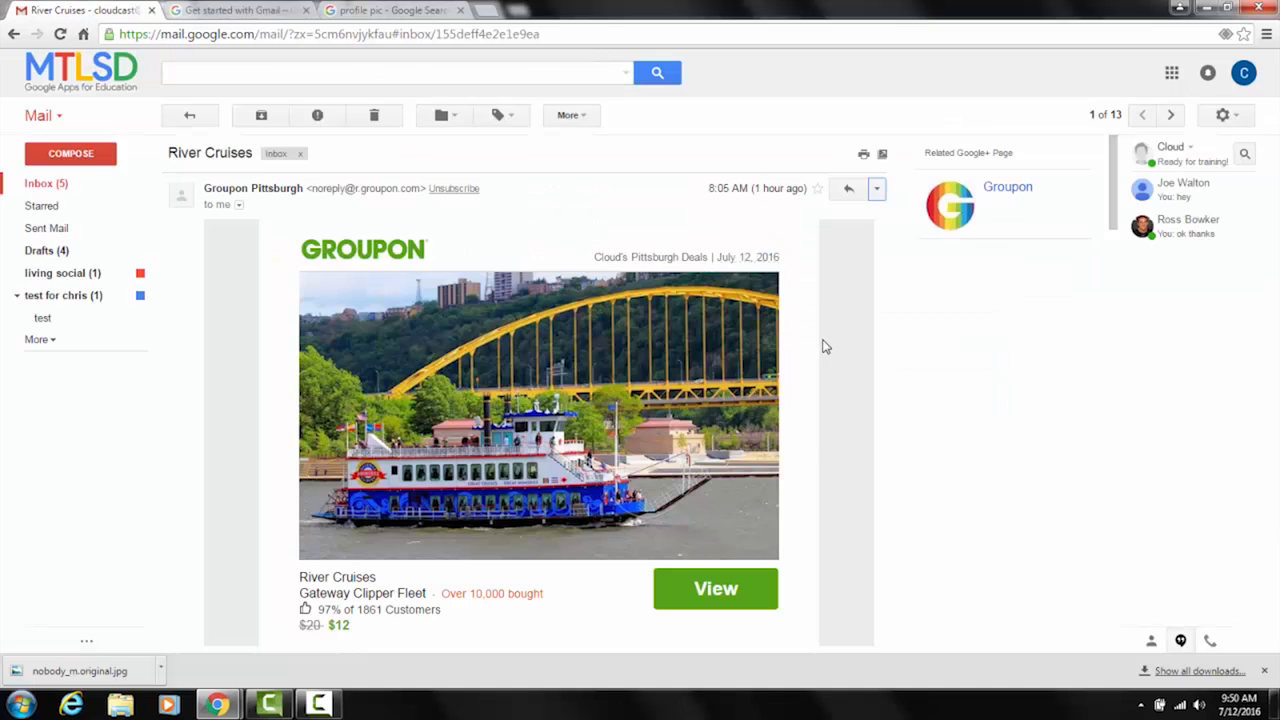
# Start a reply to the River Cruises email, add Cc and Bcc fields, and remove Groupon Pittsburgh from the recipients.
pyautogui.click(850, 189)
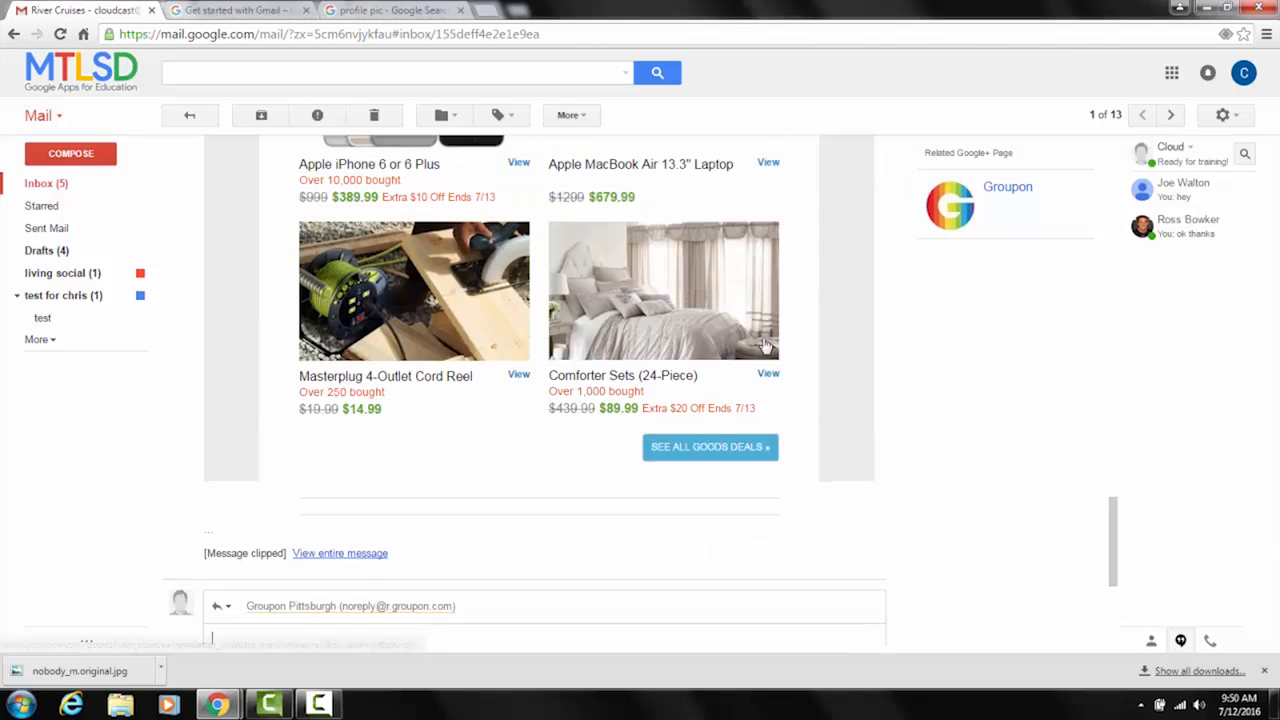
pyautogui.click(555, 517)
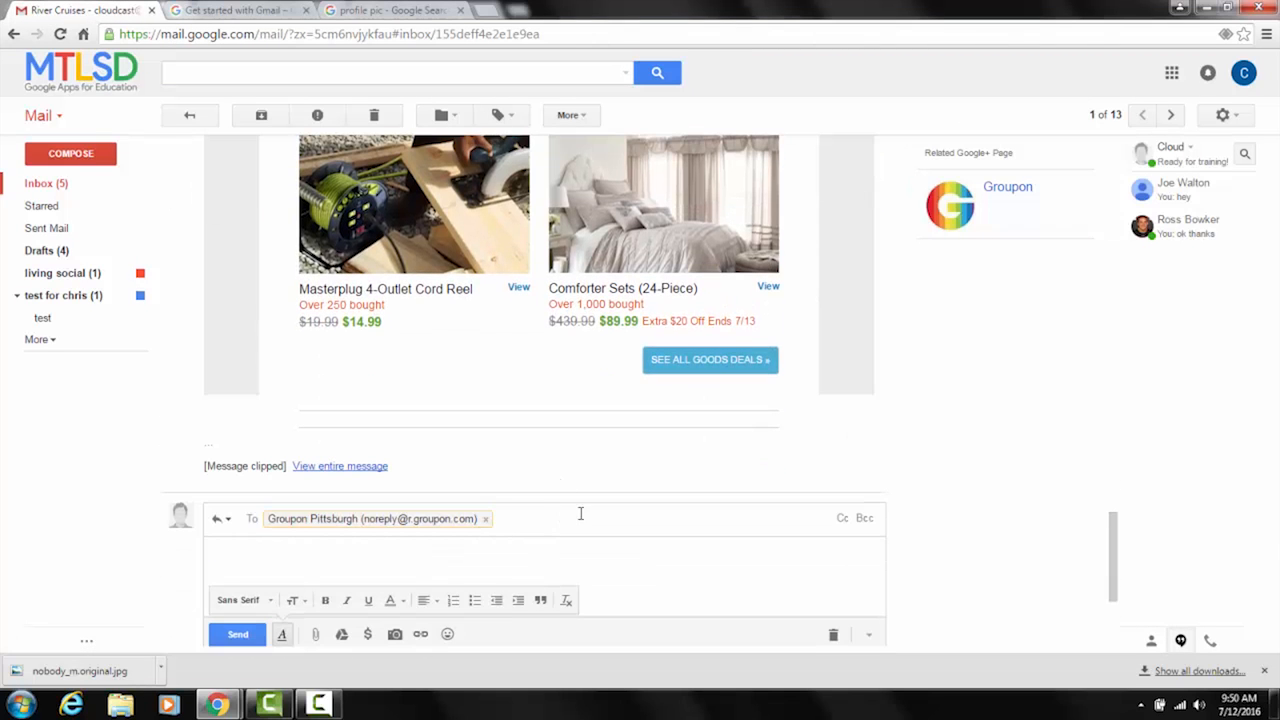
pyautogui.click(845, 519)
pyautogui.click(864, 545)
pyautogui.click(492, 519)
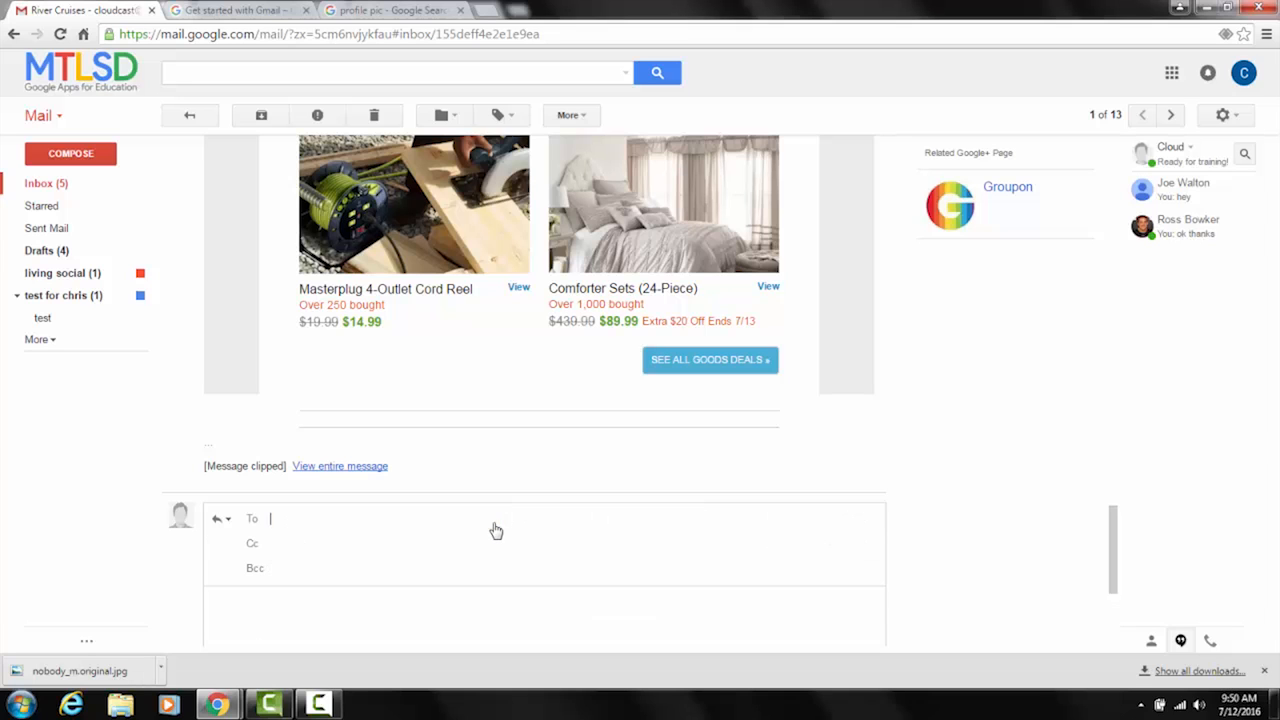
# Add a suggested contact as the reply's recipient and remove that recipient again.
pyautogui.scroll(-2, 480, 521)
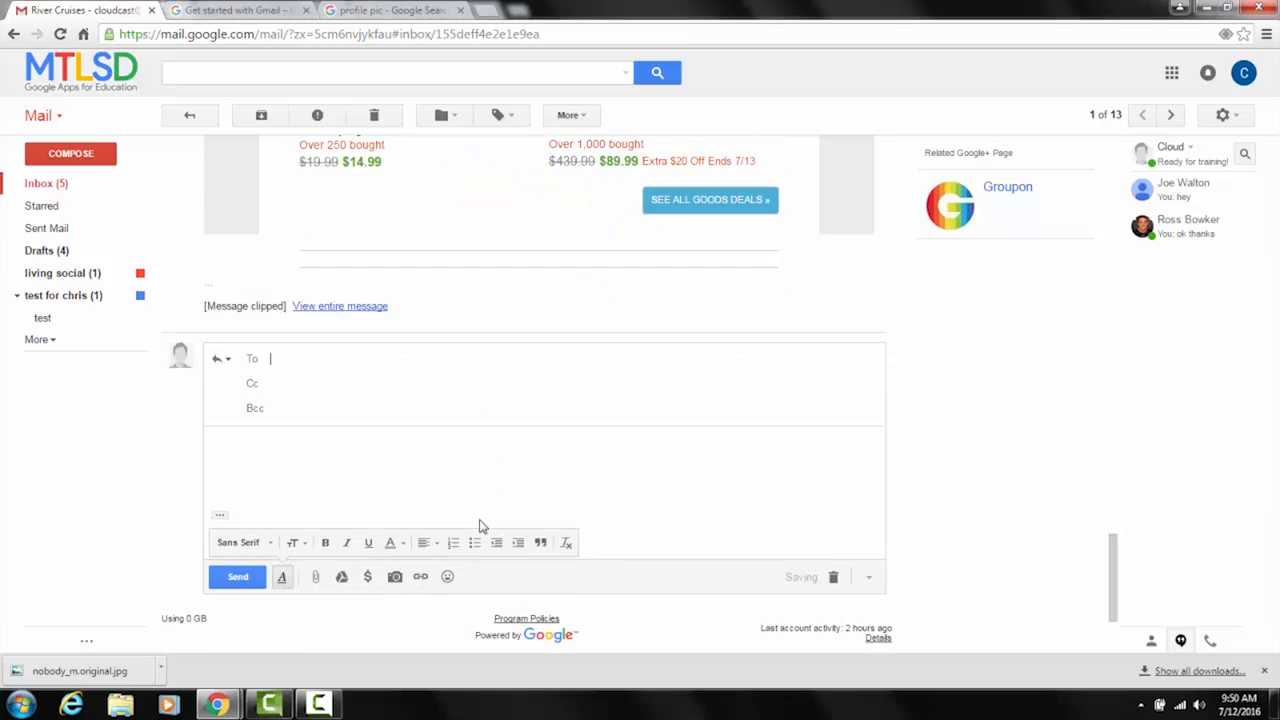
pyautogui.write('joe')
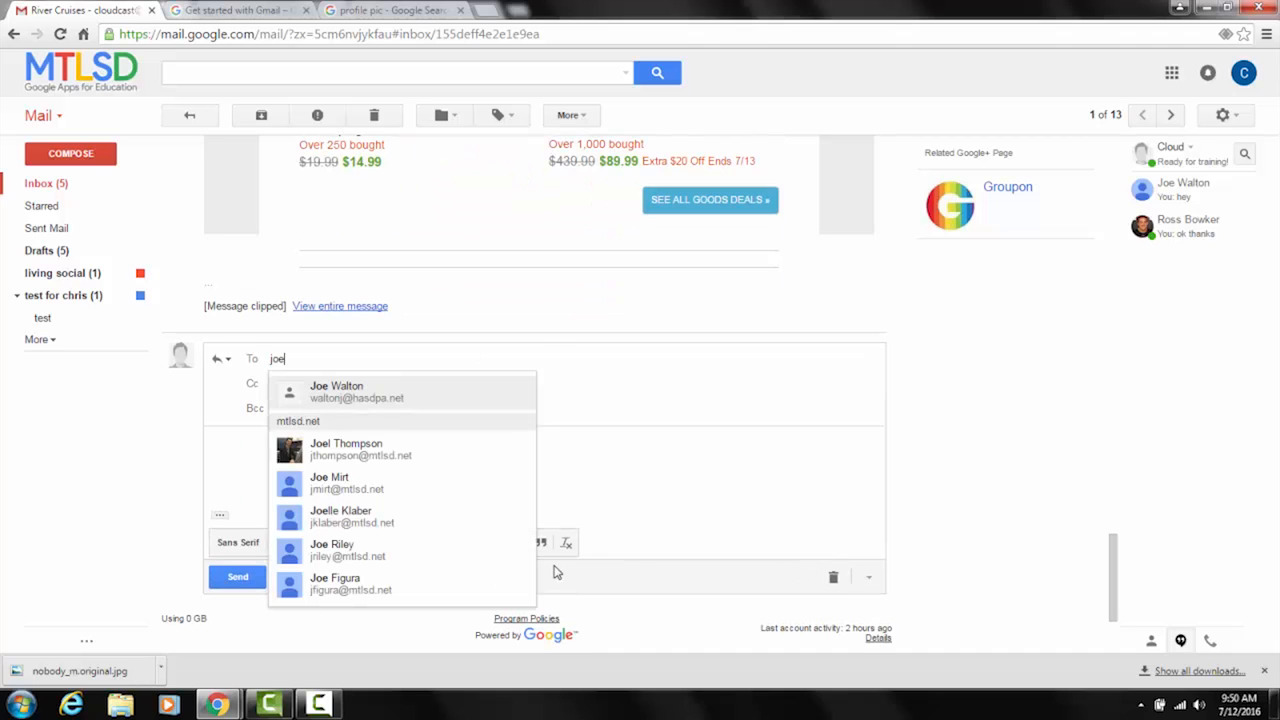
pyautogui.press('Return')
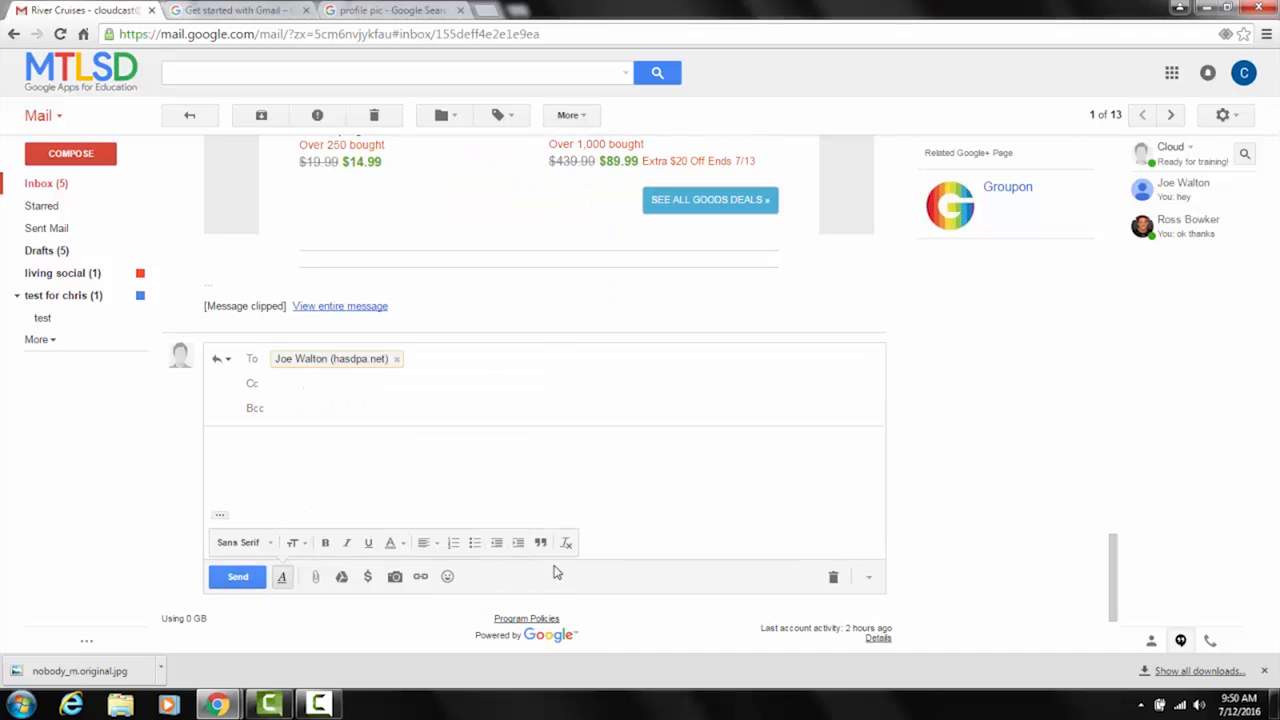
pyautogui.click(396, 358)
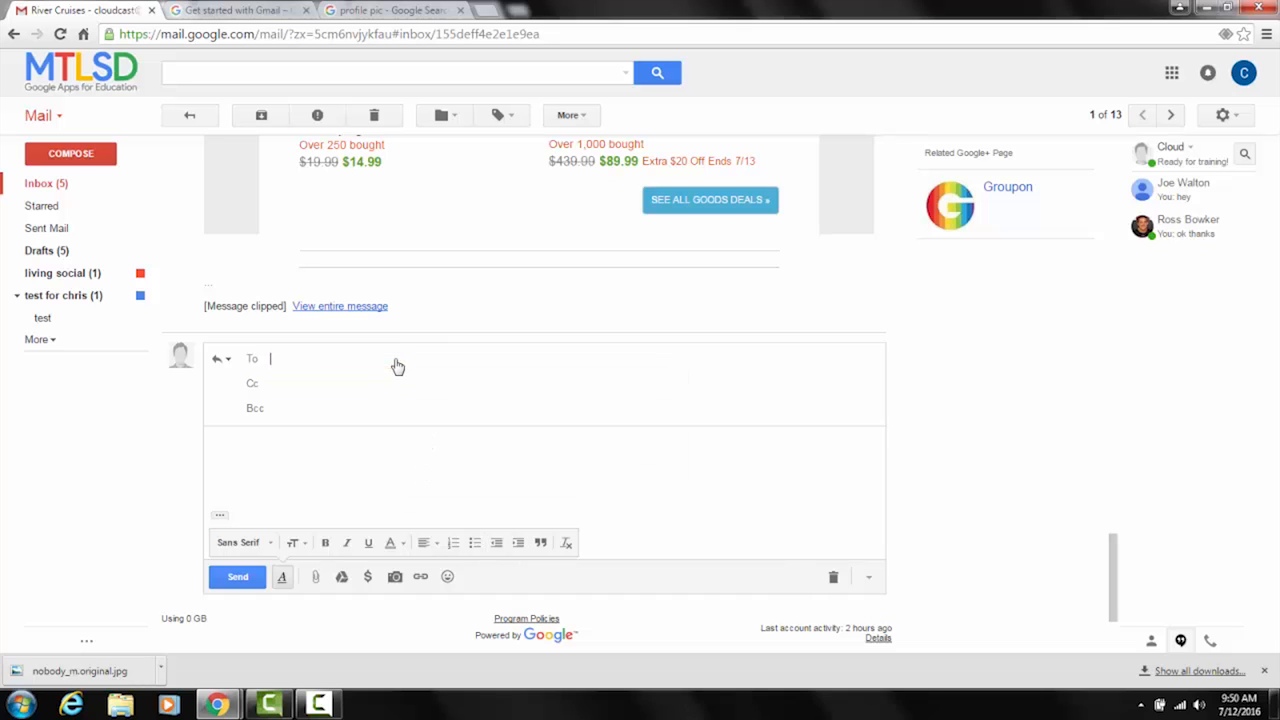
# Open the River Cruises reply's subject for editing and close the draft window.
pyautogui.click(228, 361)
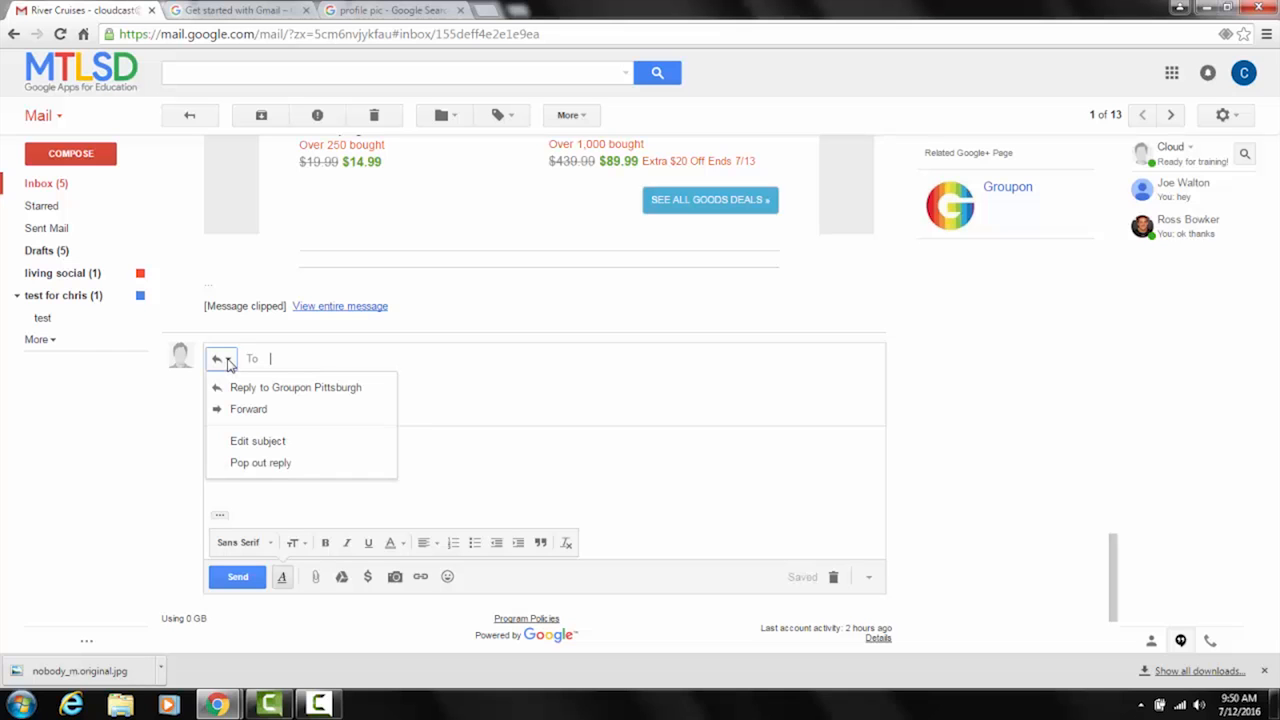
pyautogui.click(263, 447)
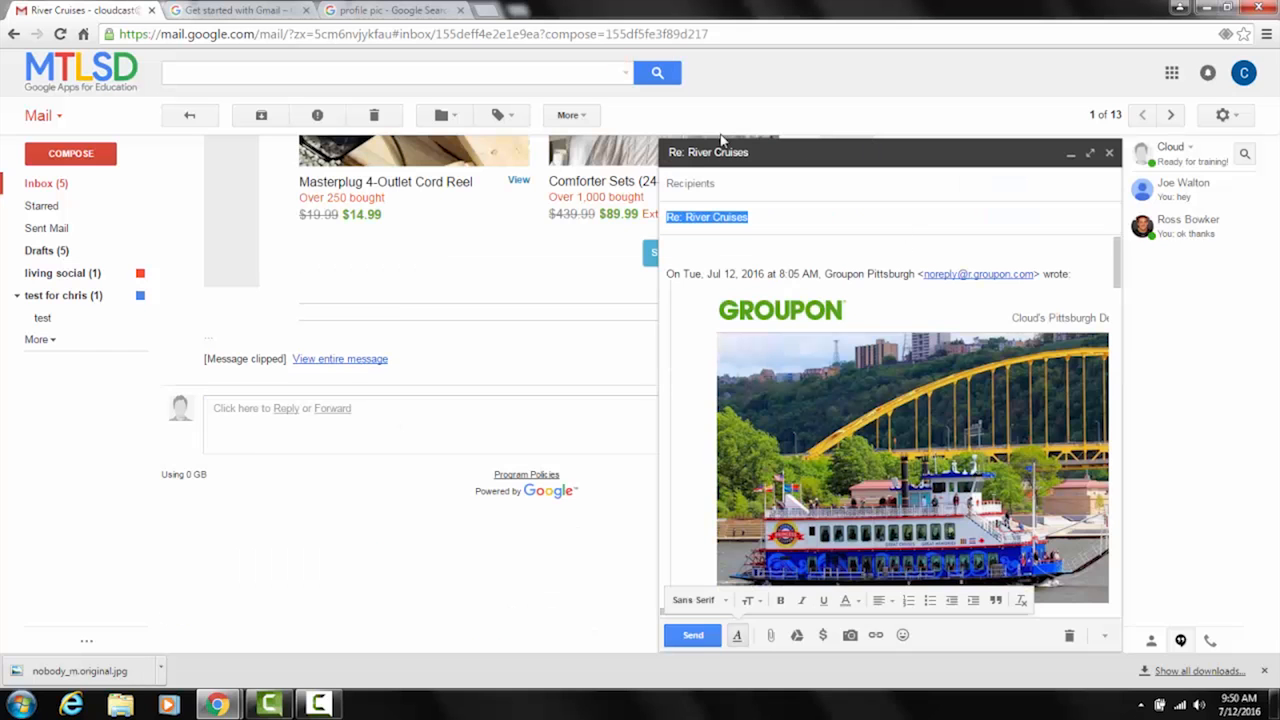
pyautogui.click(1109, 152)
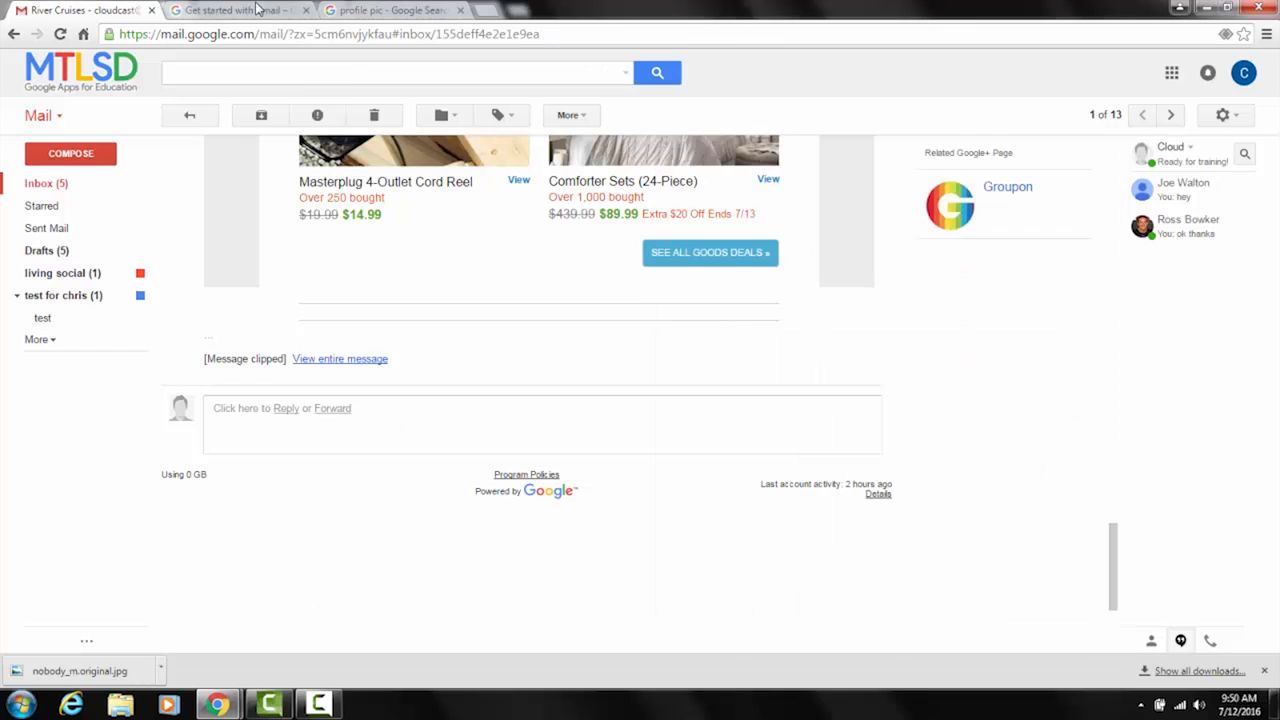
# Read the guide's Organize your inbox section, including Switch to labels from folders.
pyautogui.click(248, 9)
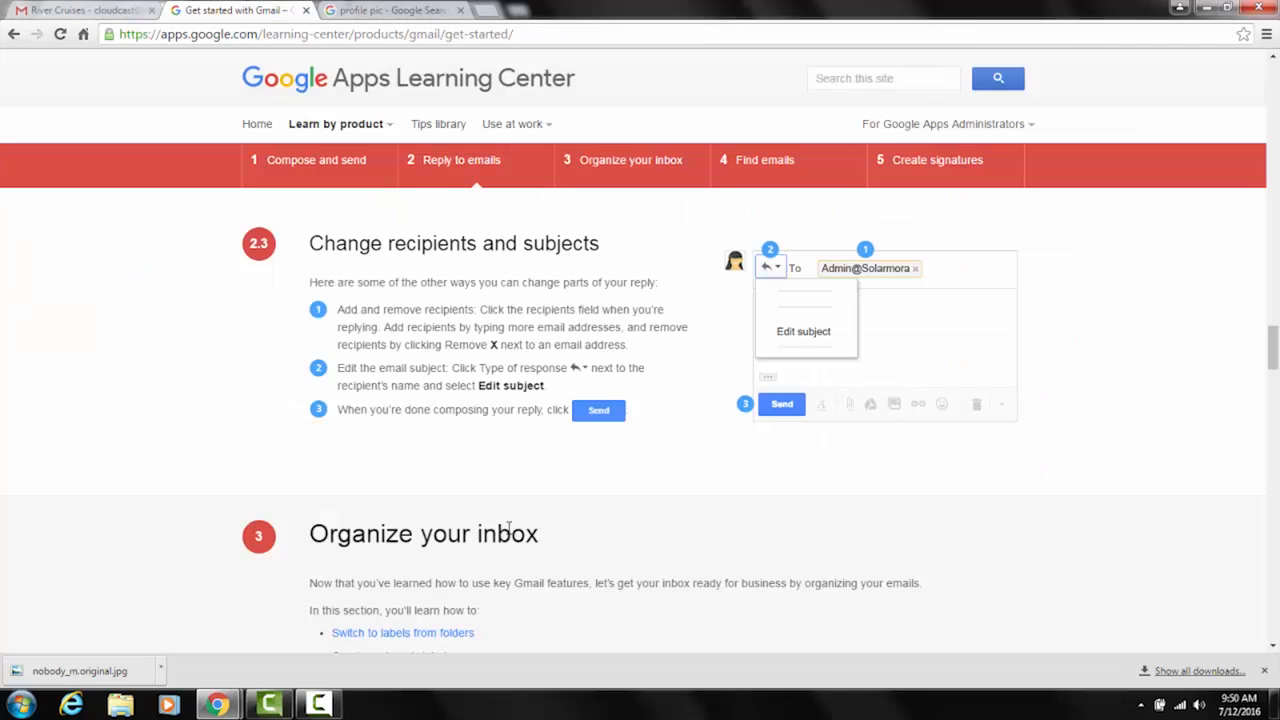
pyautogui.scroll(-3, 510, 527)
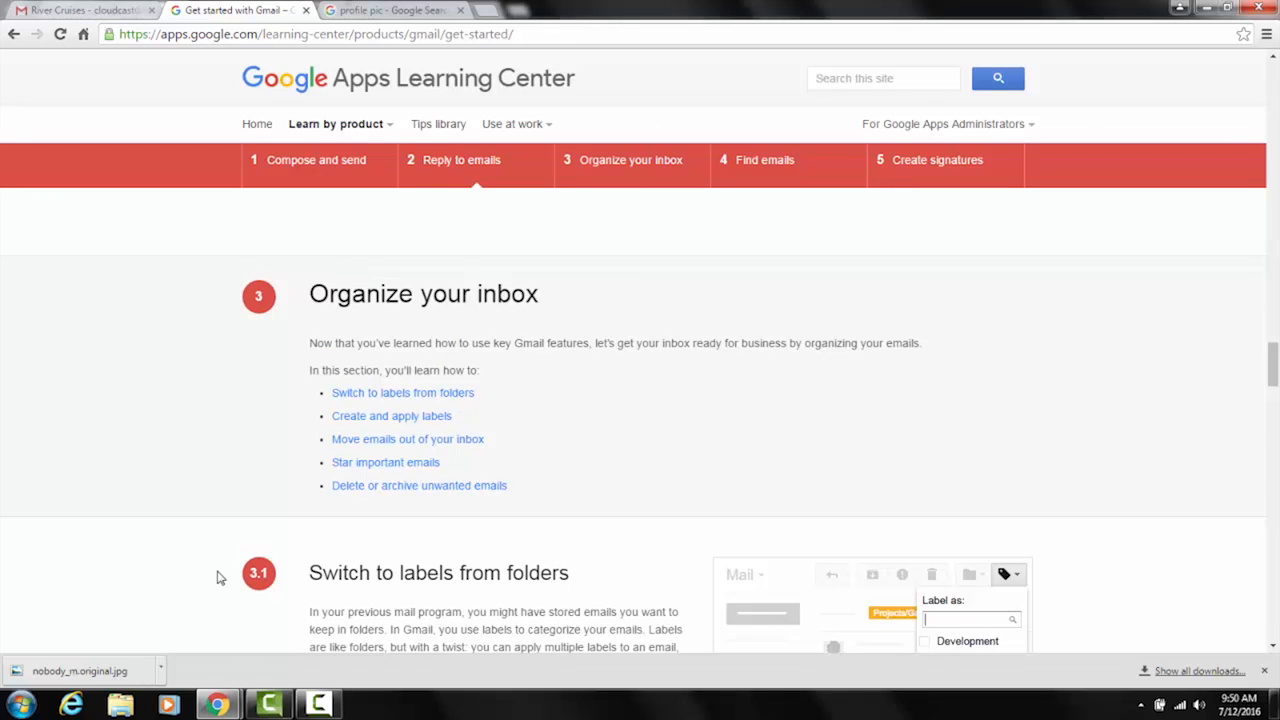
pyautogui.scroll(-2, 180, 550)
pyautogui.scroll(-1, 174, 546)
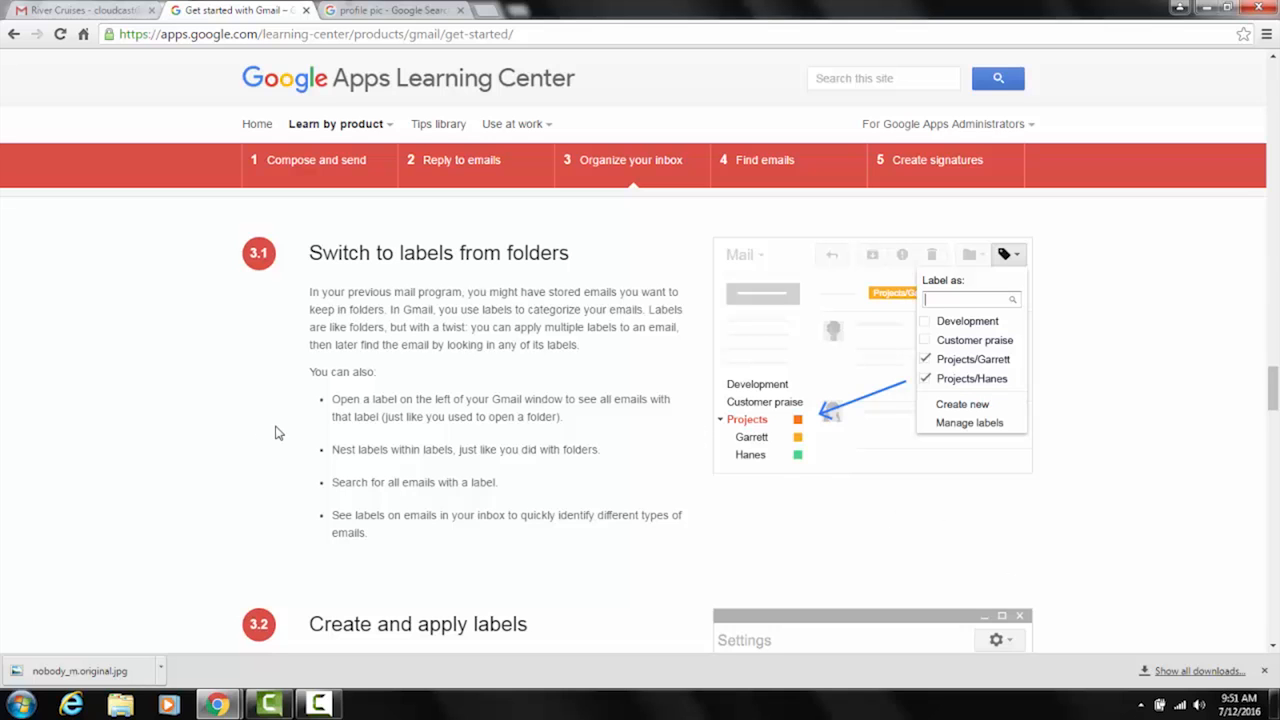
pyautogui.scroll(-1, 394, 285)
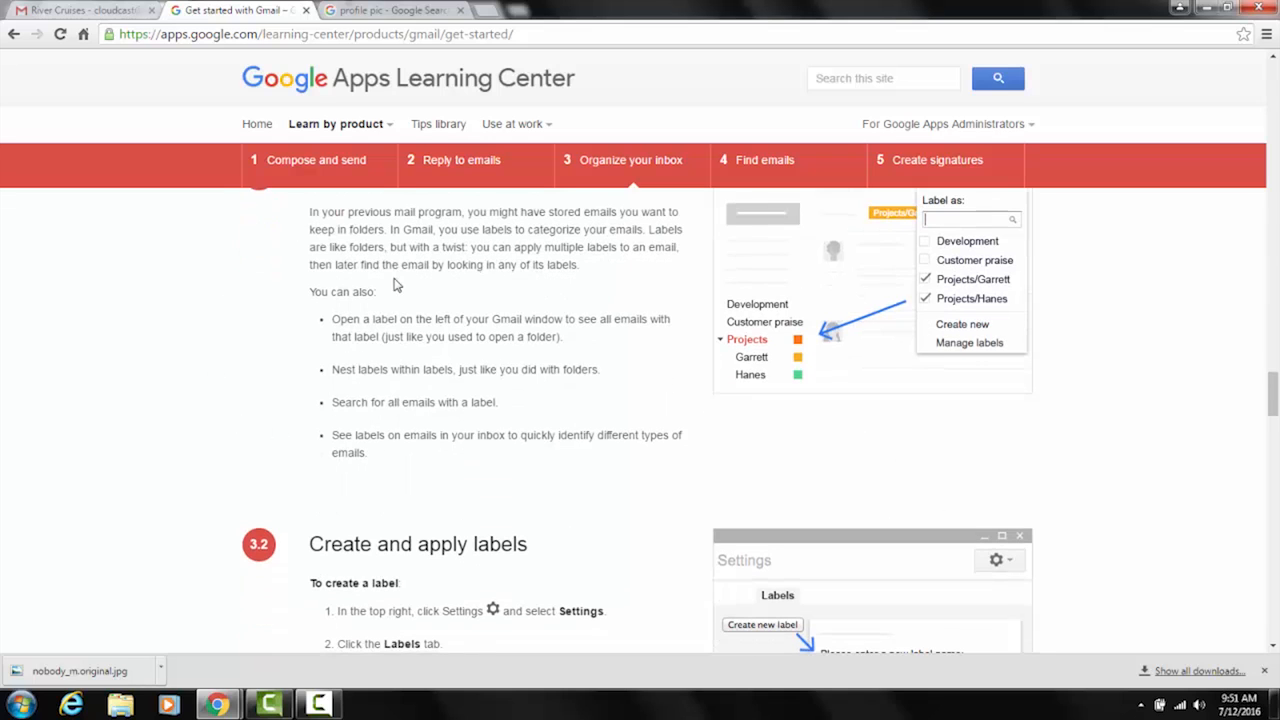
pyautogui.scroll(1, 310, 320)
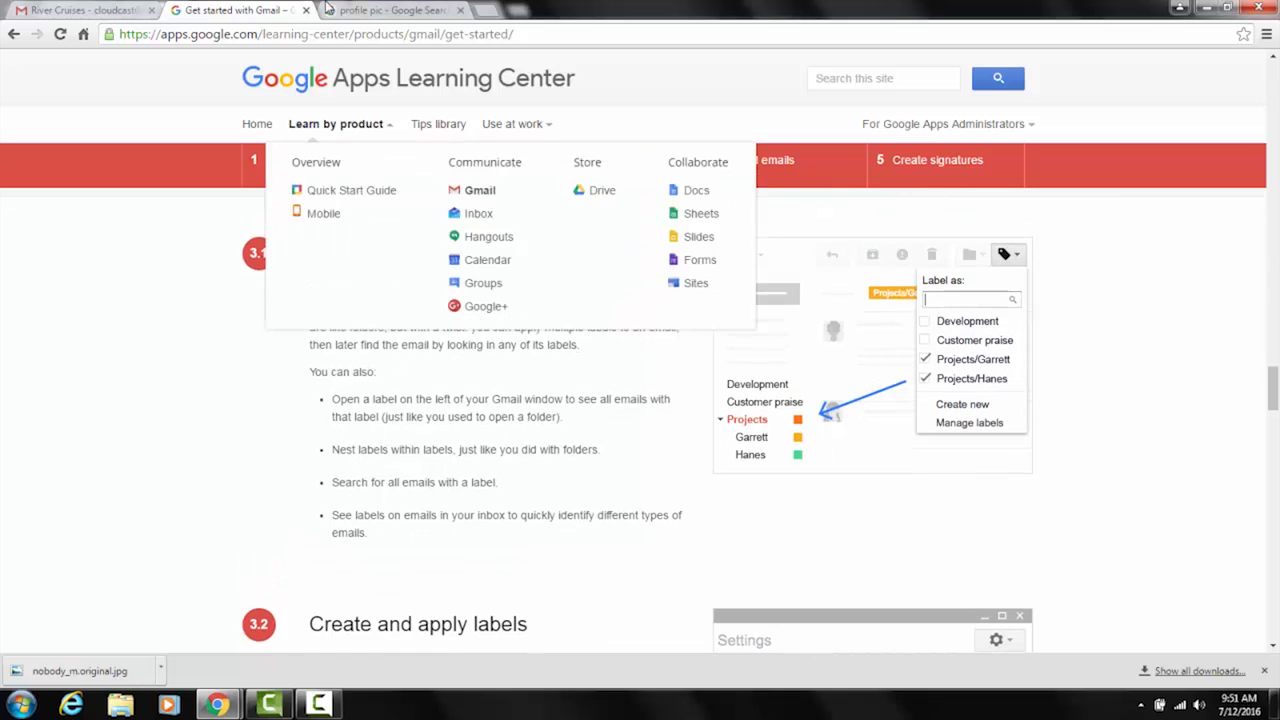
# Return to Gmail, expand the full label list, and create a new label named "test 2".
pyautogui.click(90, 10)
pyautogui.scroll(15, 460, 508)
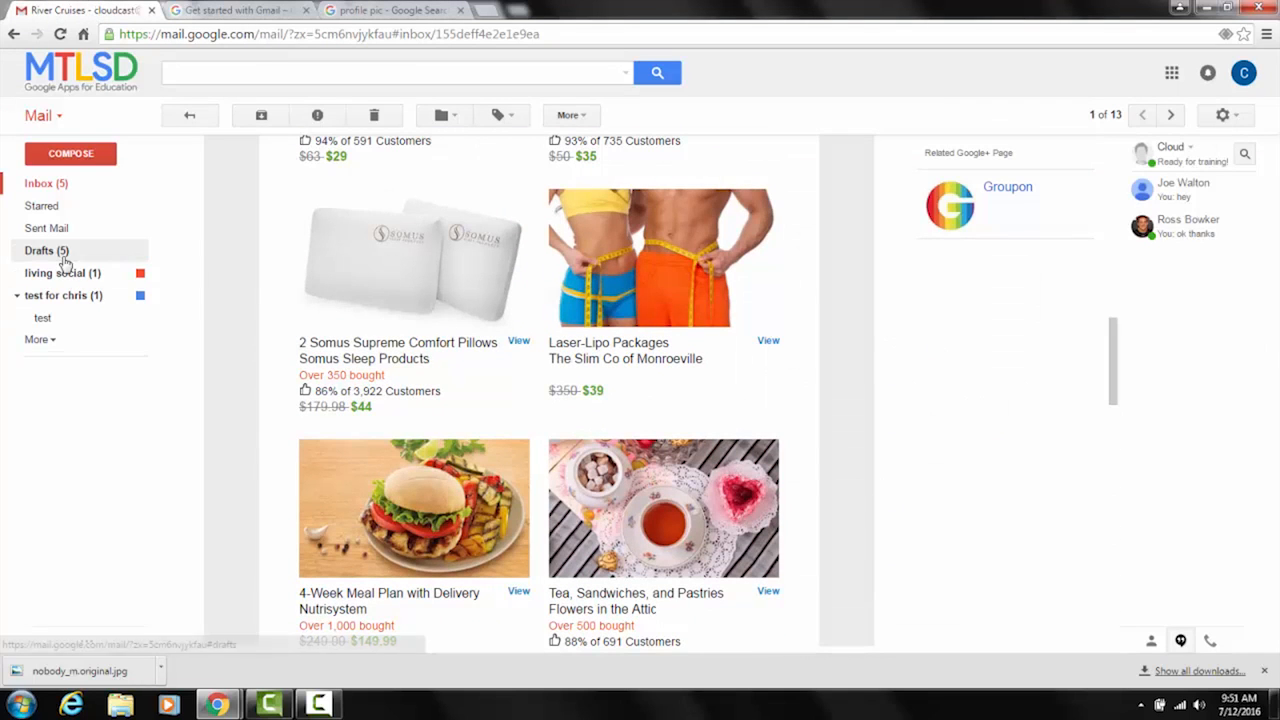
pyautogui.click(52, 341)
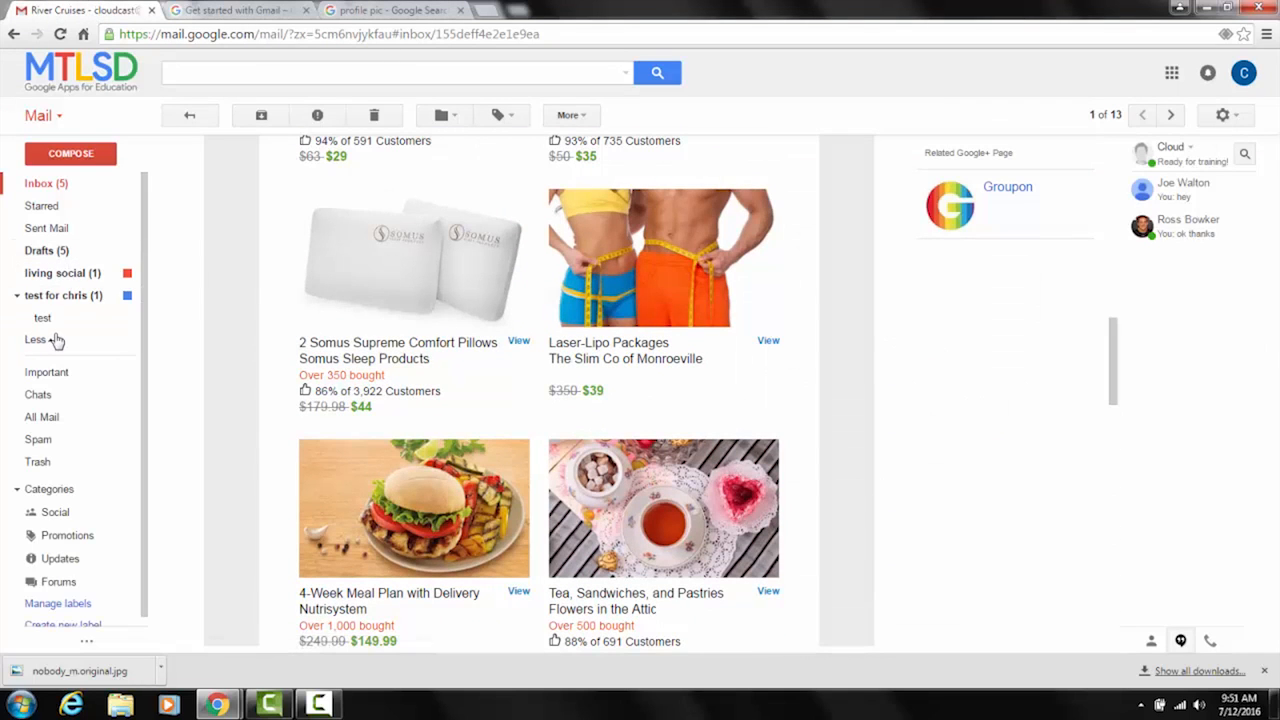
pyautogui.scroll(-1, 42, 360)
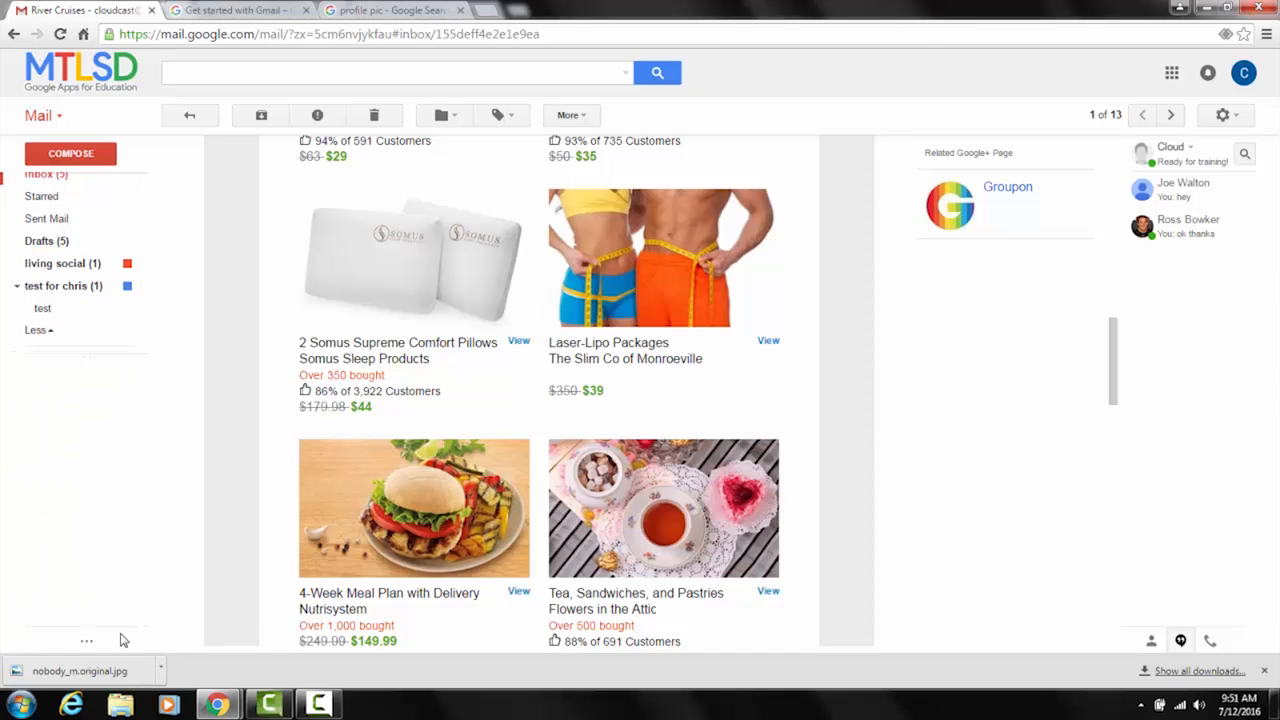
pyautogui.moveTo(50, 333)
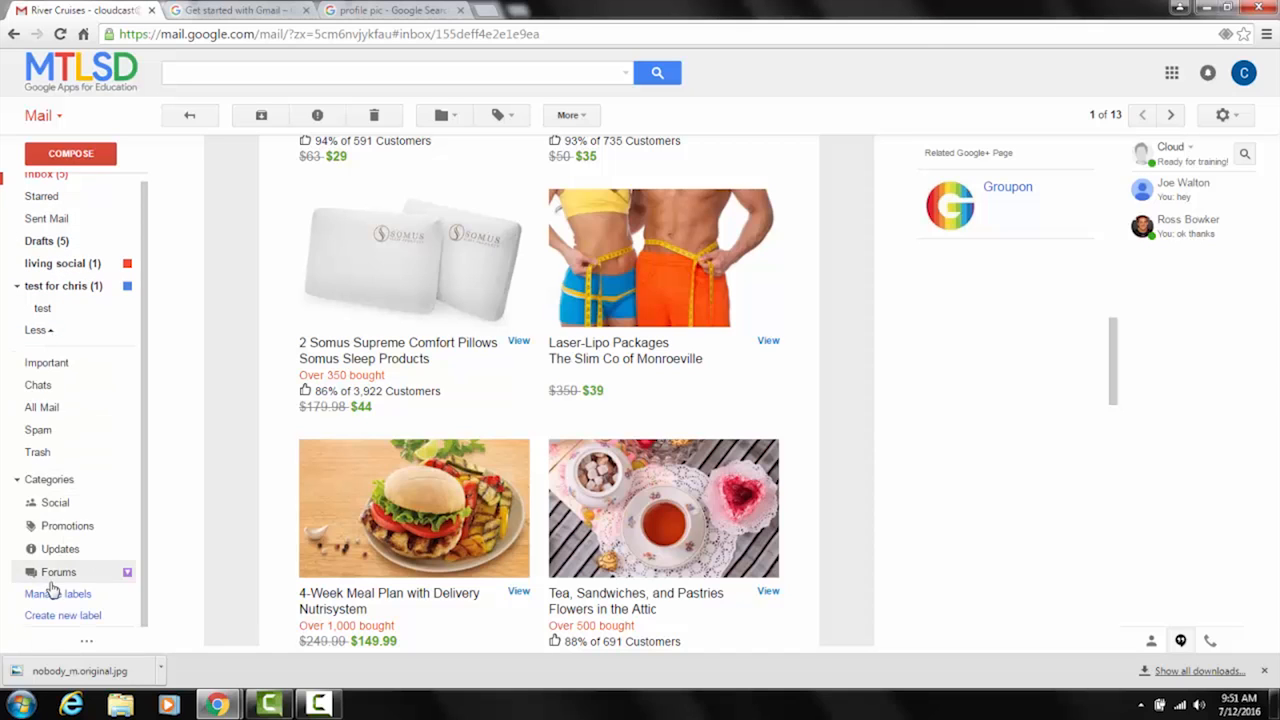
pyautogui.click(58, 615)
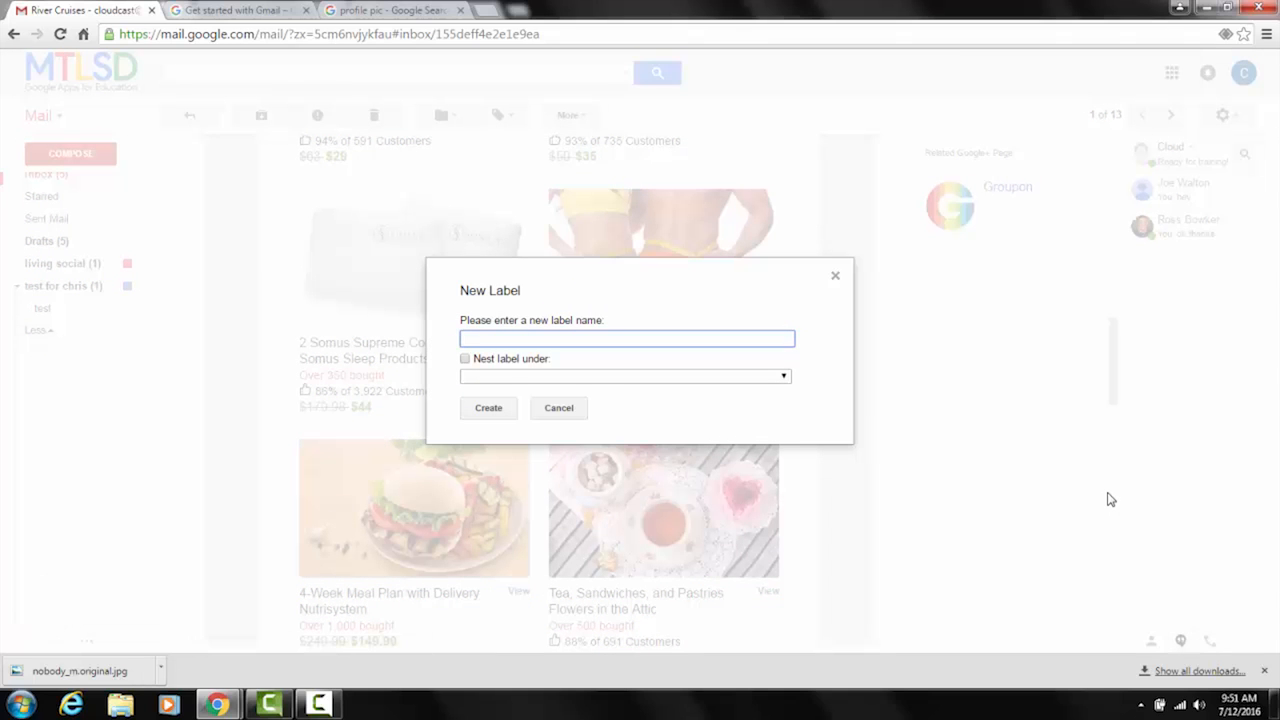
pyautogui.write('test 2')
pyautogui.click(488, 407)
# Set the color of the "test 2" label to orange.
pyautogui.scroll(3, 71, 220)
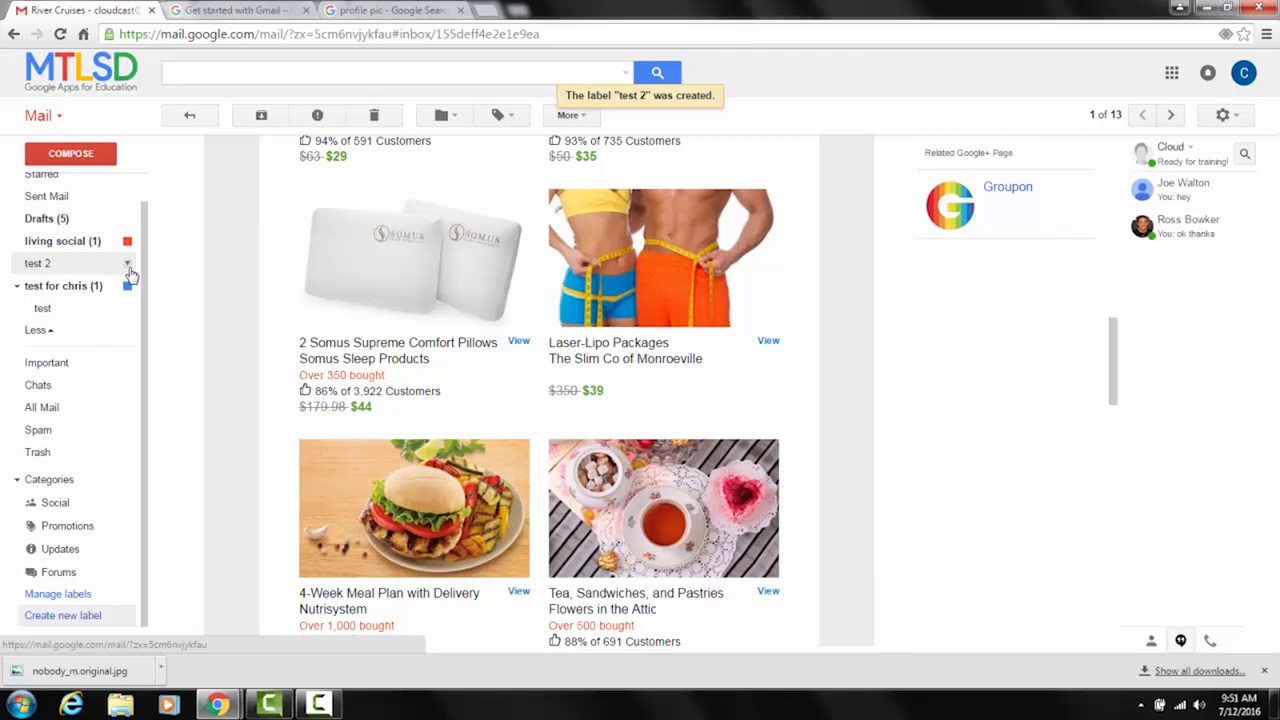
pyautogui.click(127, 263)
pyautogui.moveTo(240, 286)
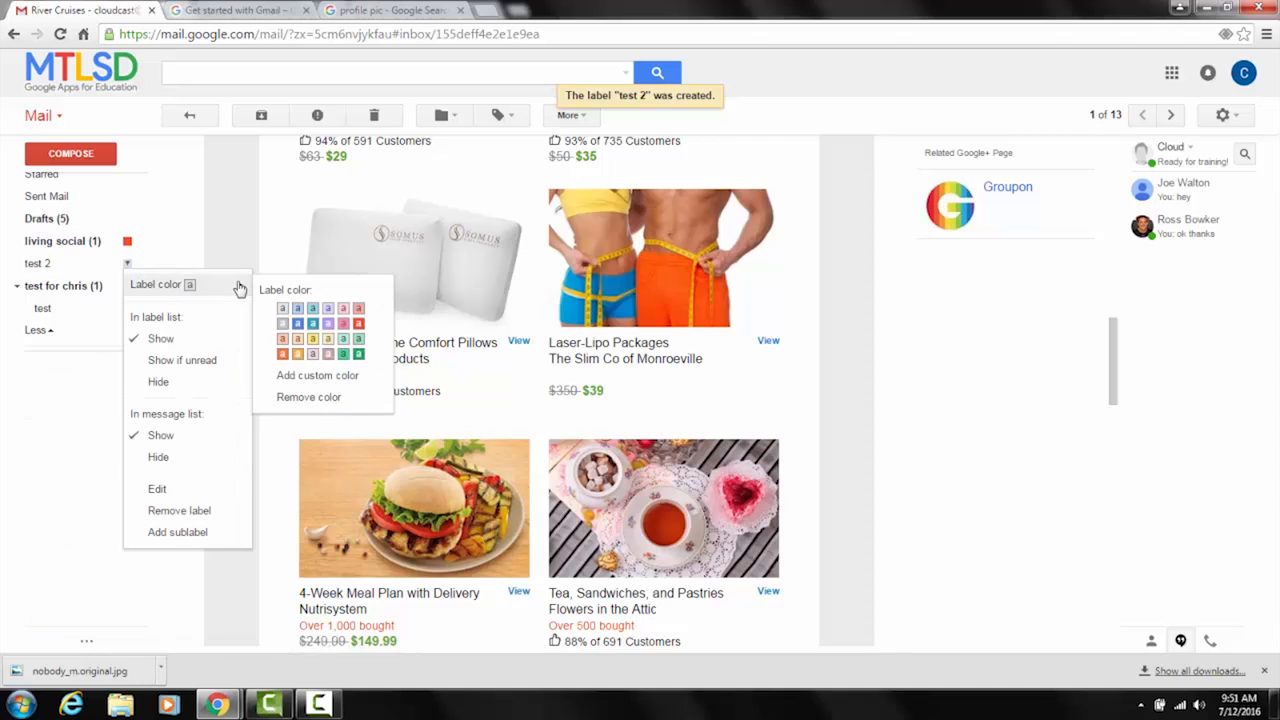
pyautogui.click(300, 343)
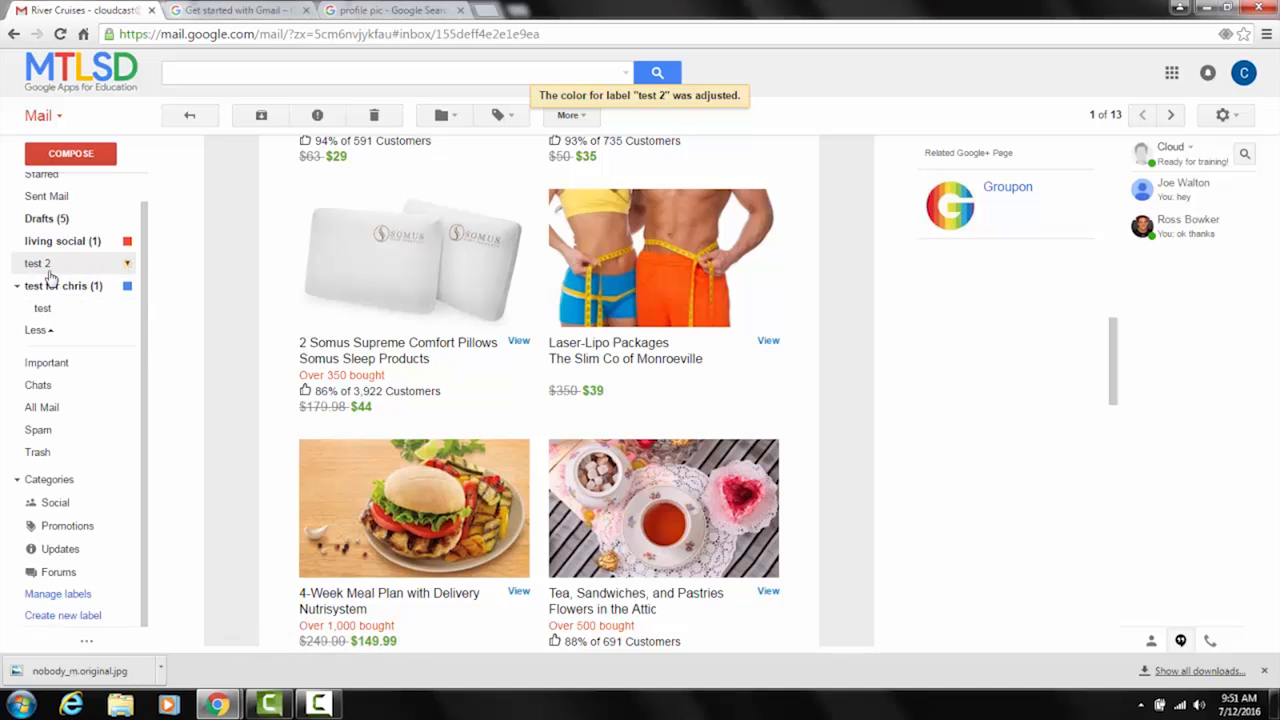
# Return to the inbox and view Google's "New sign-in from Chrome on Windows" email.
pyautogui.click(198, 121)
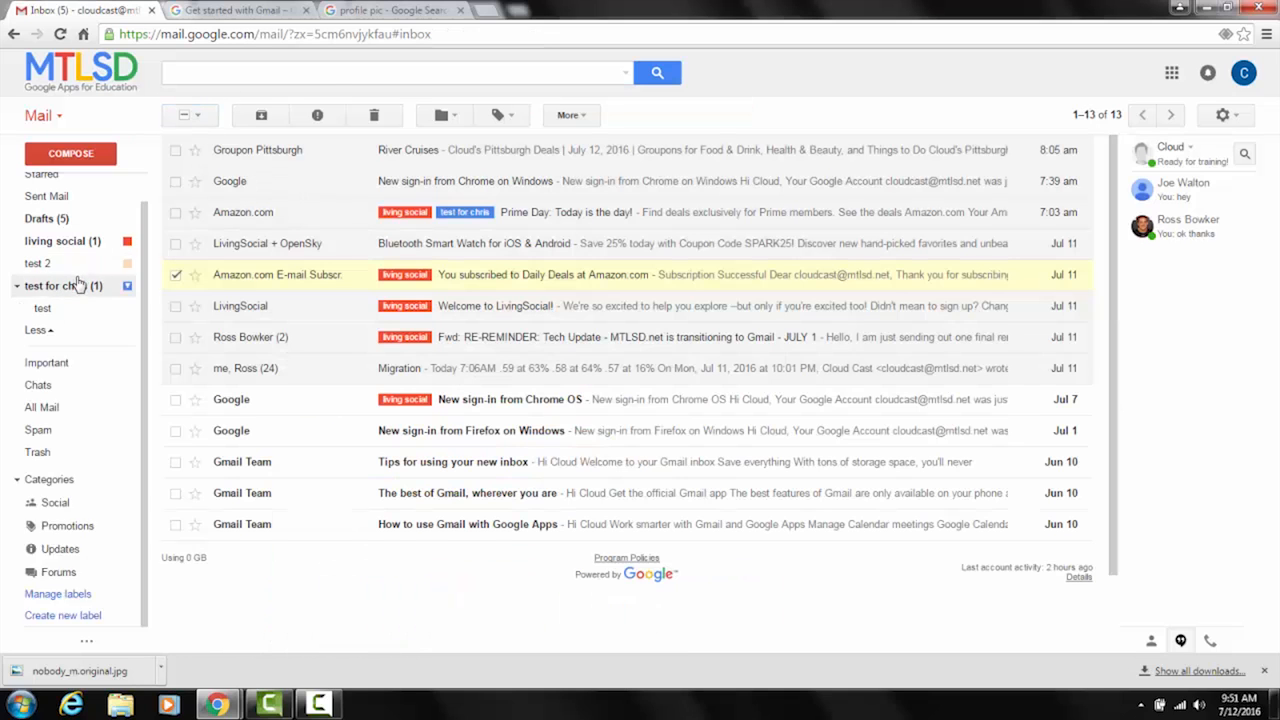
pyautogui.rightClick(250, 191)
pyautogui.click(222, 192)
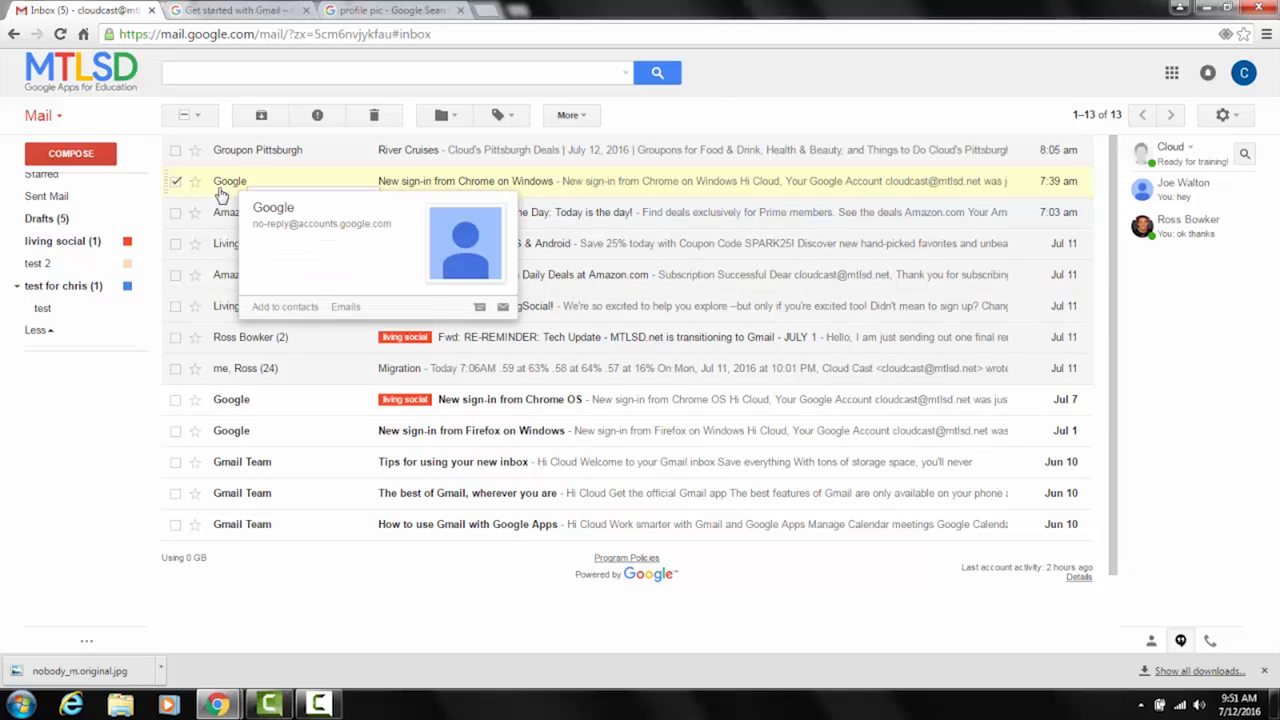
pyautogui.rightClick(220, 193)
pyautogui.click(227, 186)
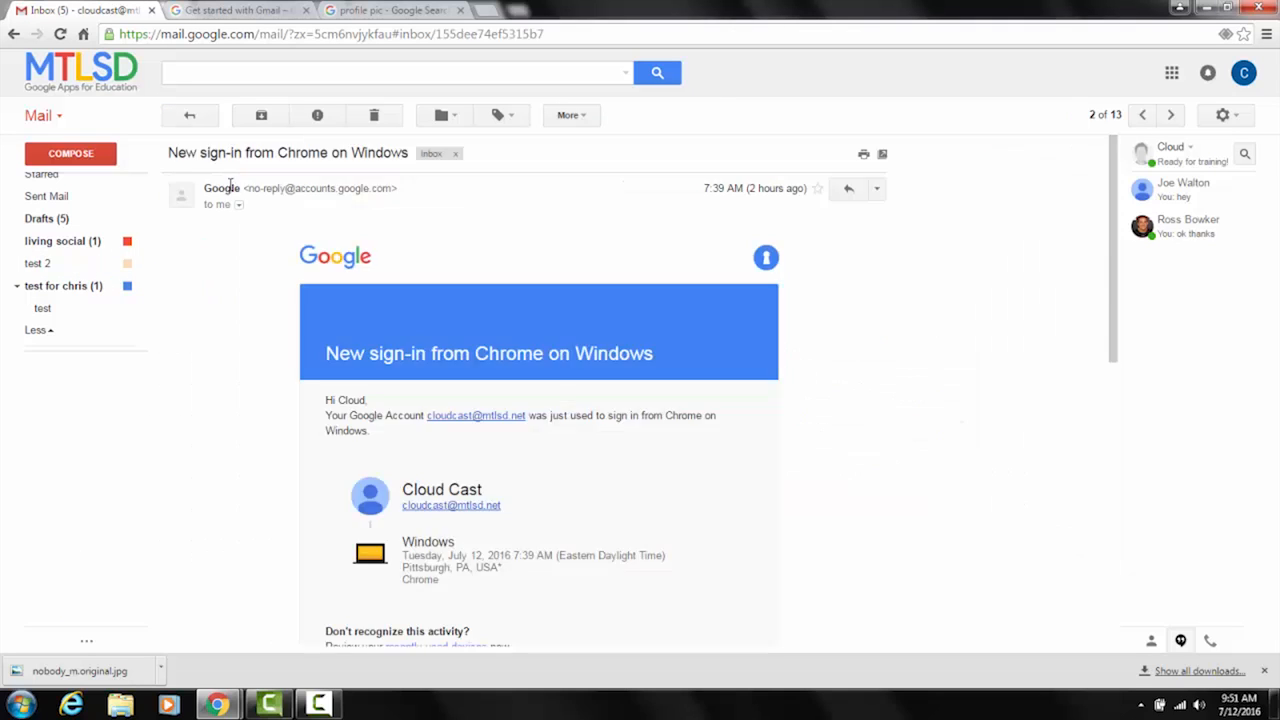
pyautogui.moveTo(77, 174)
pyautogui.scroll(1, 85, 220)
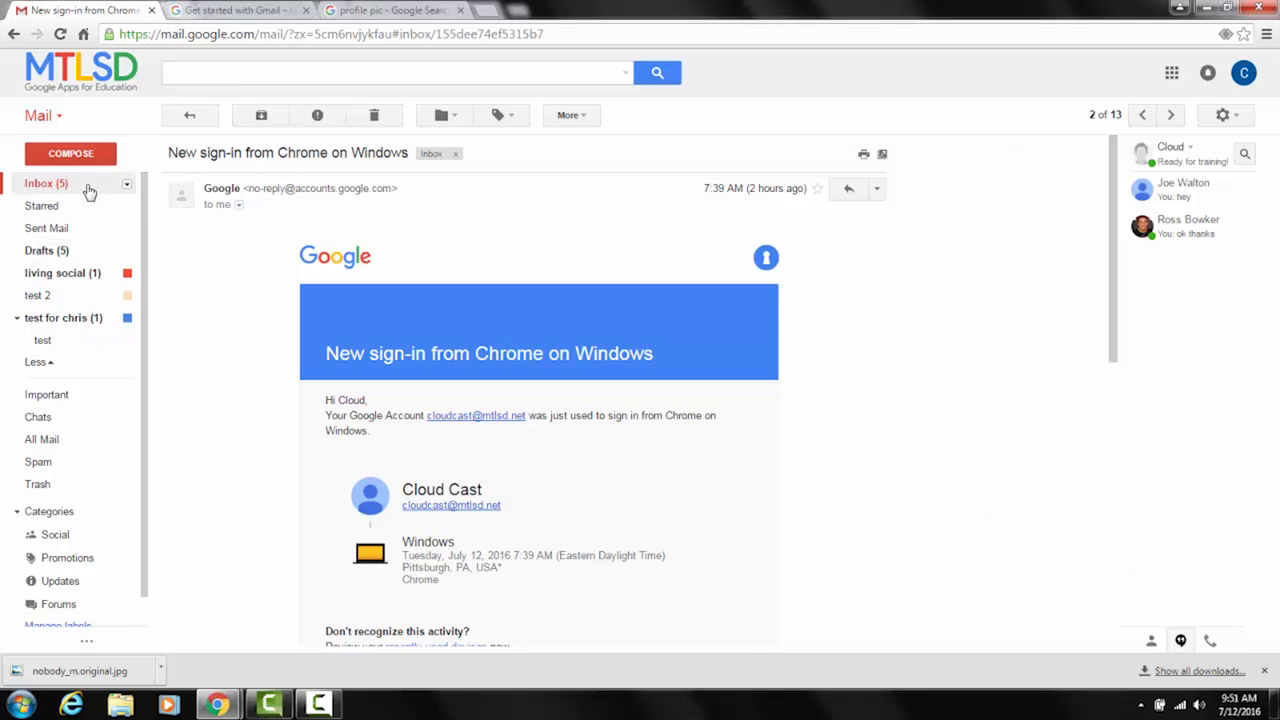
# From the inbox, move the Amazon.com Prime Day email to "test 2" and add that label to the Amazon Daily Deals subscription email.
pyautogui.click(88, 191)
pyautogui.moveTo(212, 224); pyautogui.dragTo(33, 293)
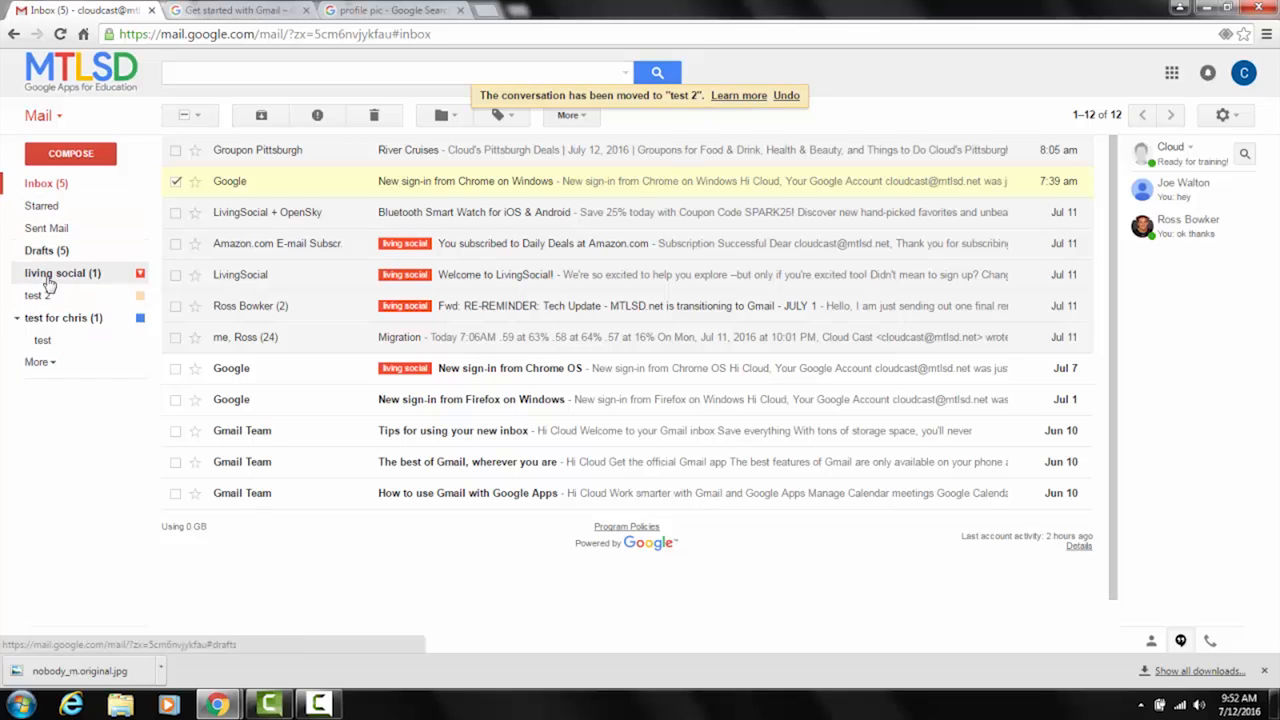
pyautogui.moveTo(40, 300); pyautogui.dragTo(455, 248)
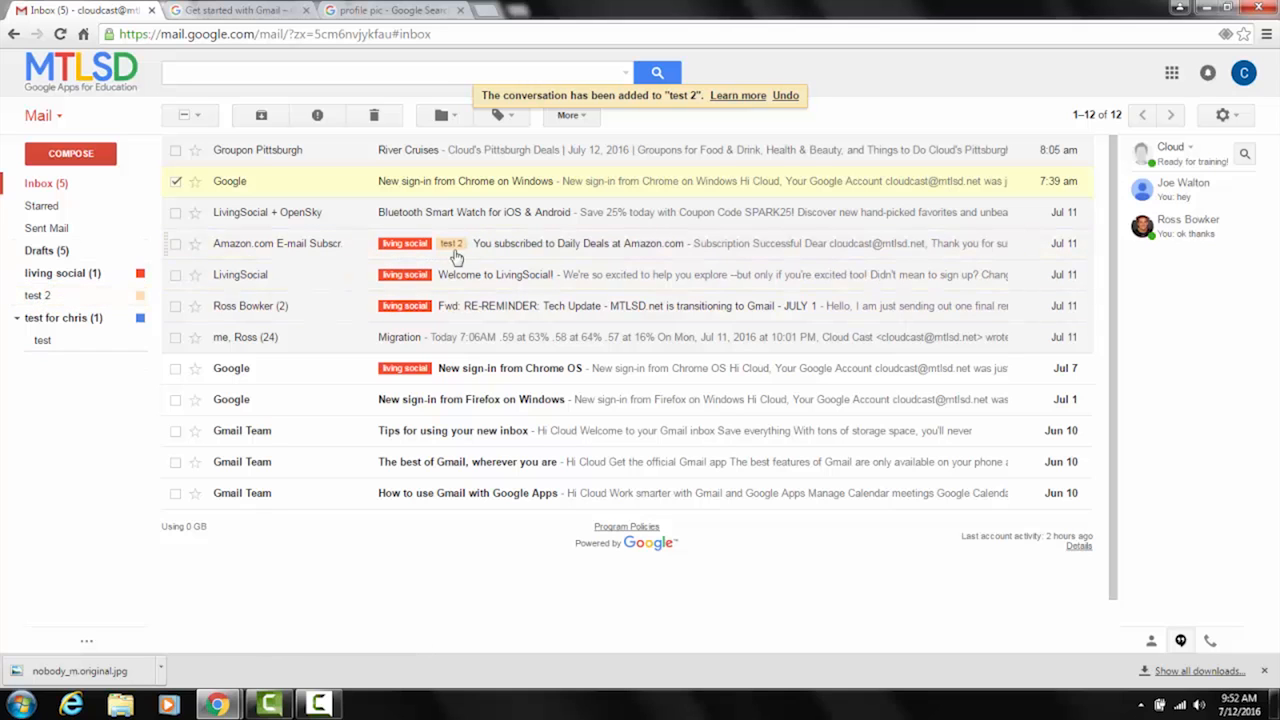
# List the "living social" emails and add the "test for chris" label to the Amazon Daily Deals subscription email.
pyautogui.click(70, 280)
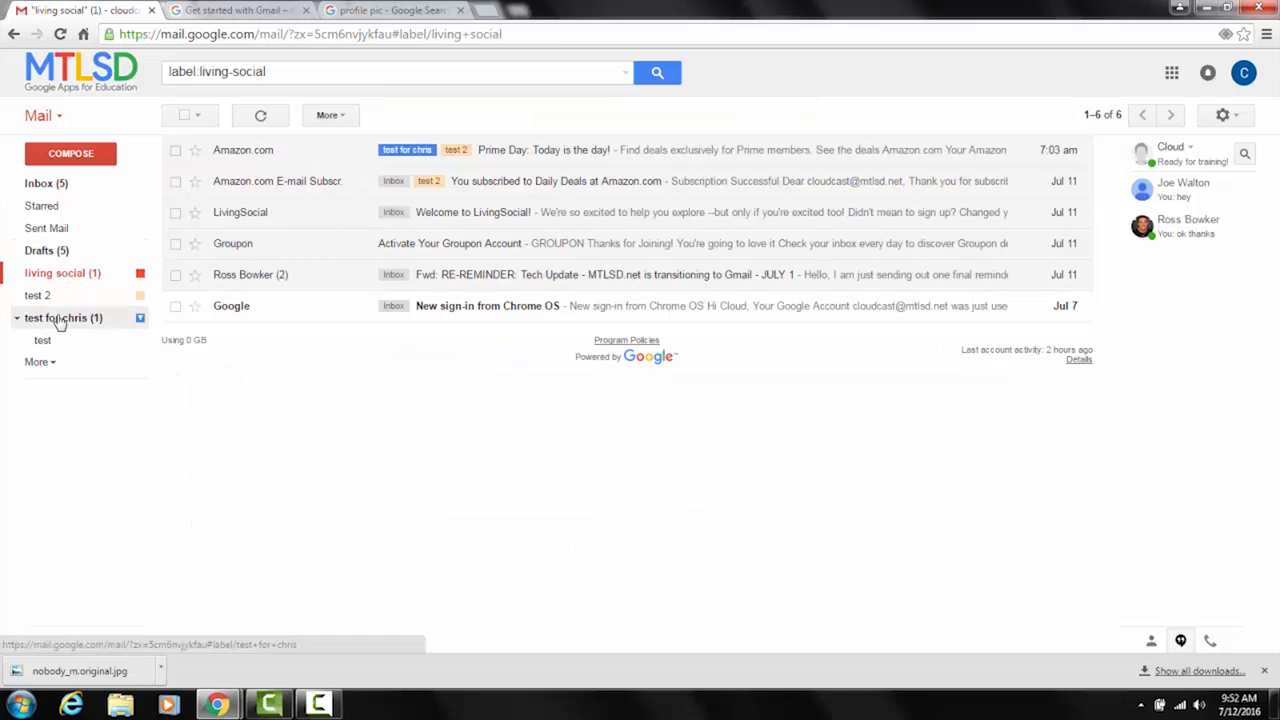
pyautogui.moveTo(58, 321); pyautogui.dragTo(550, 182)
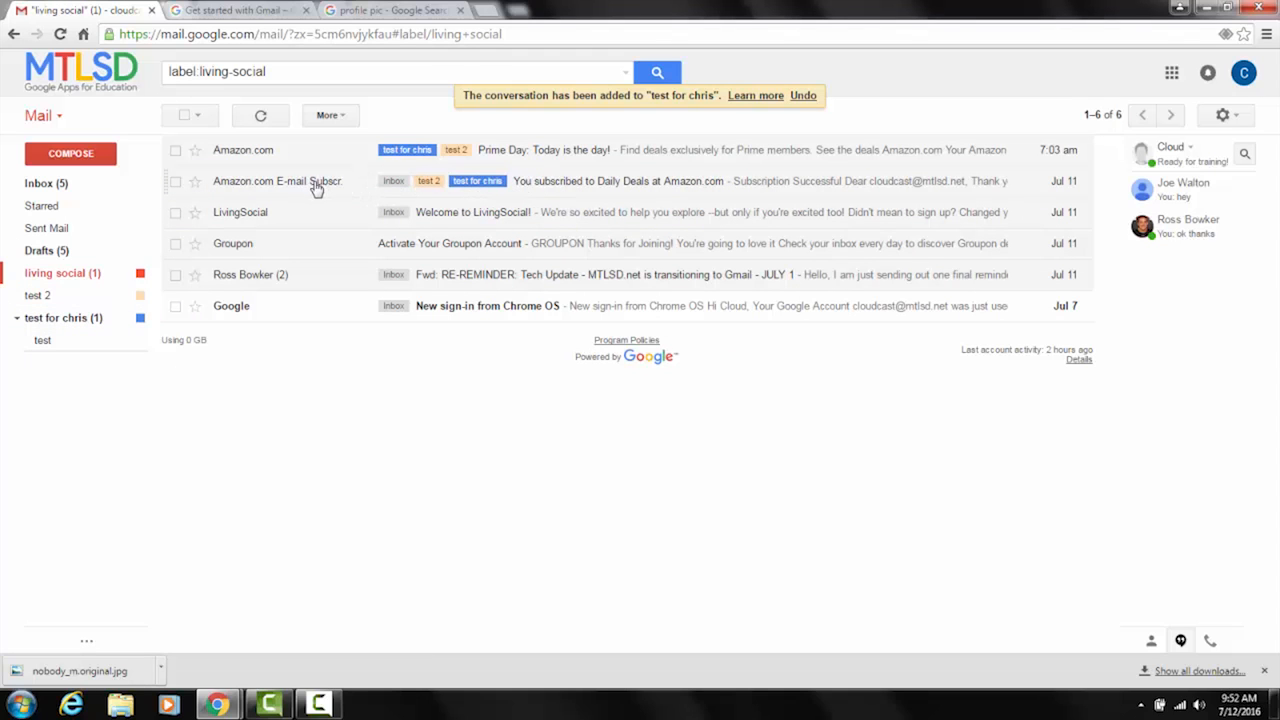
pyautogui.moveTo(320, 188)
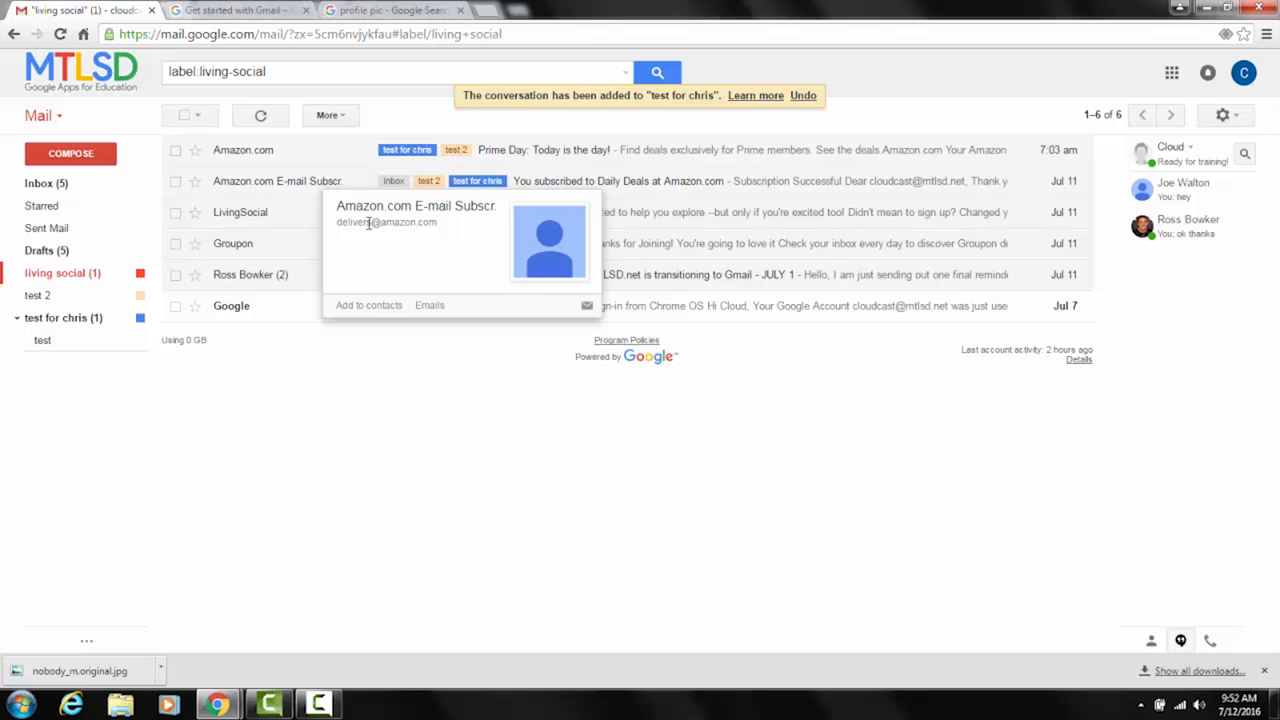
# Review the guide's sections on moving emails out of the inbox and starring important emails.
pyautogui.click(262, 11)
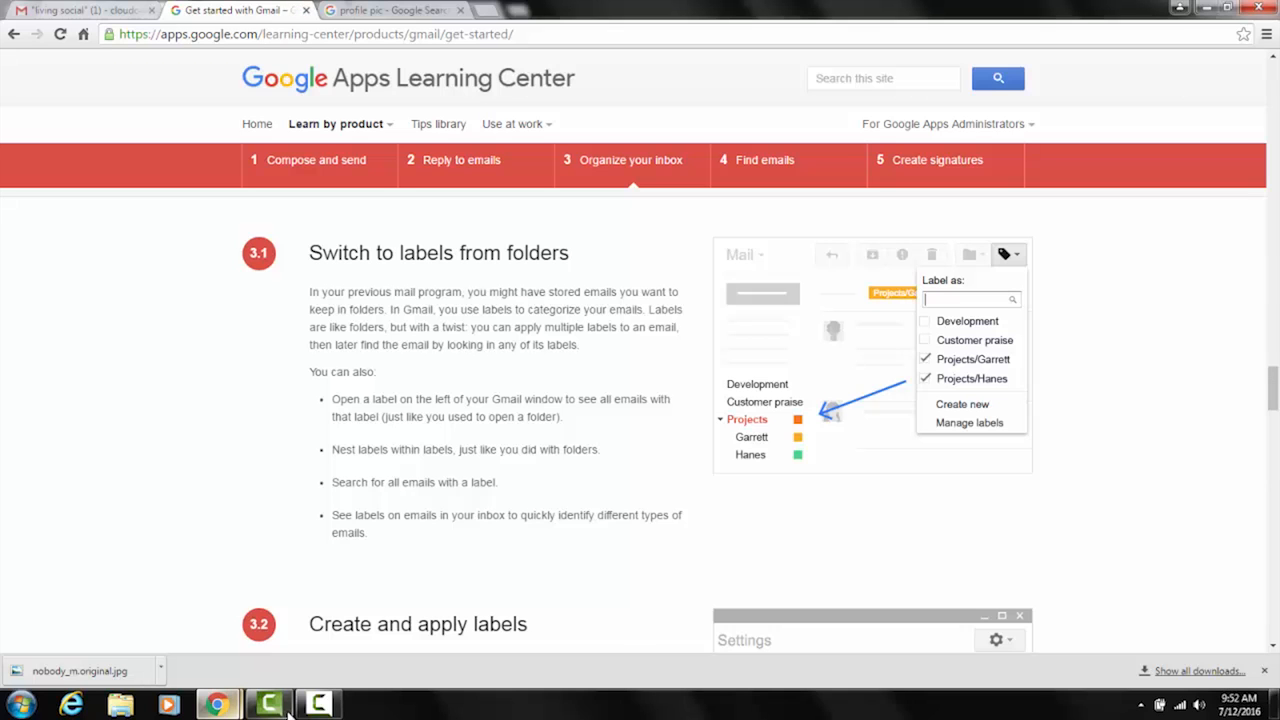
pyautogui.scroll(-1, 350, 347)
pyautogui.scroll(-5, 350, 347)
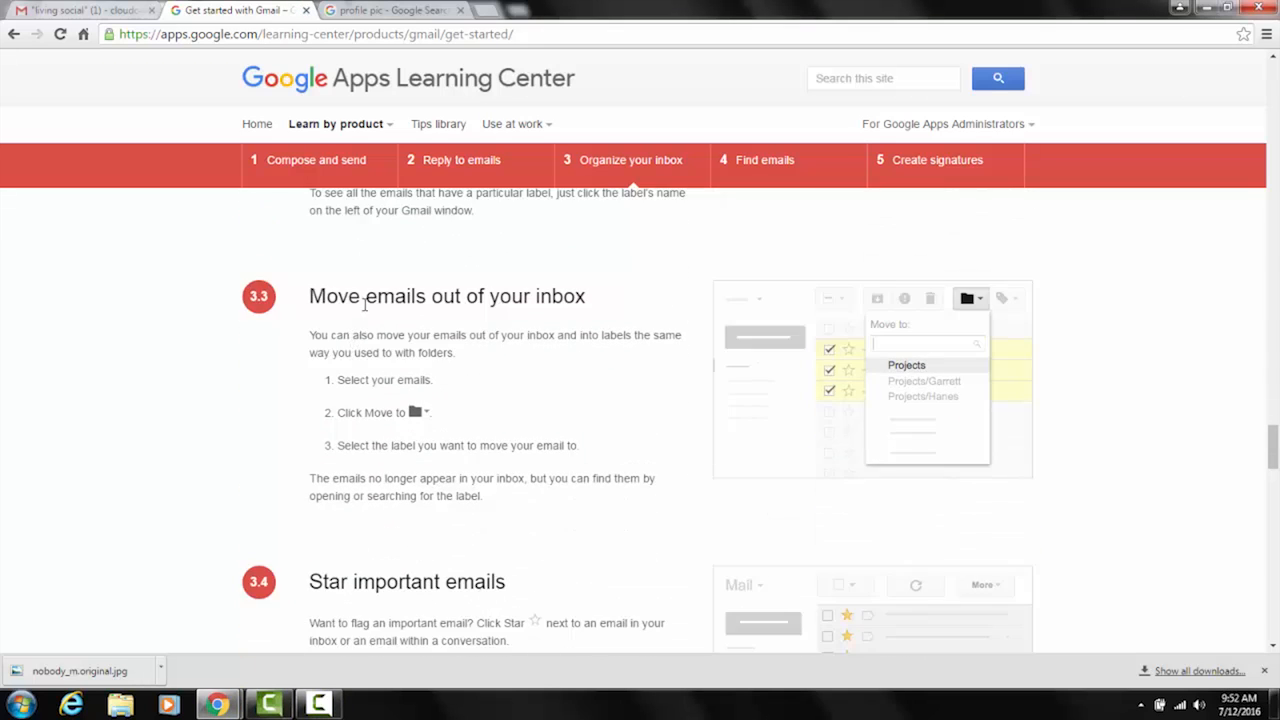
pyautogui.scroll(-3, 383, 292)
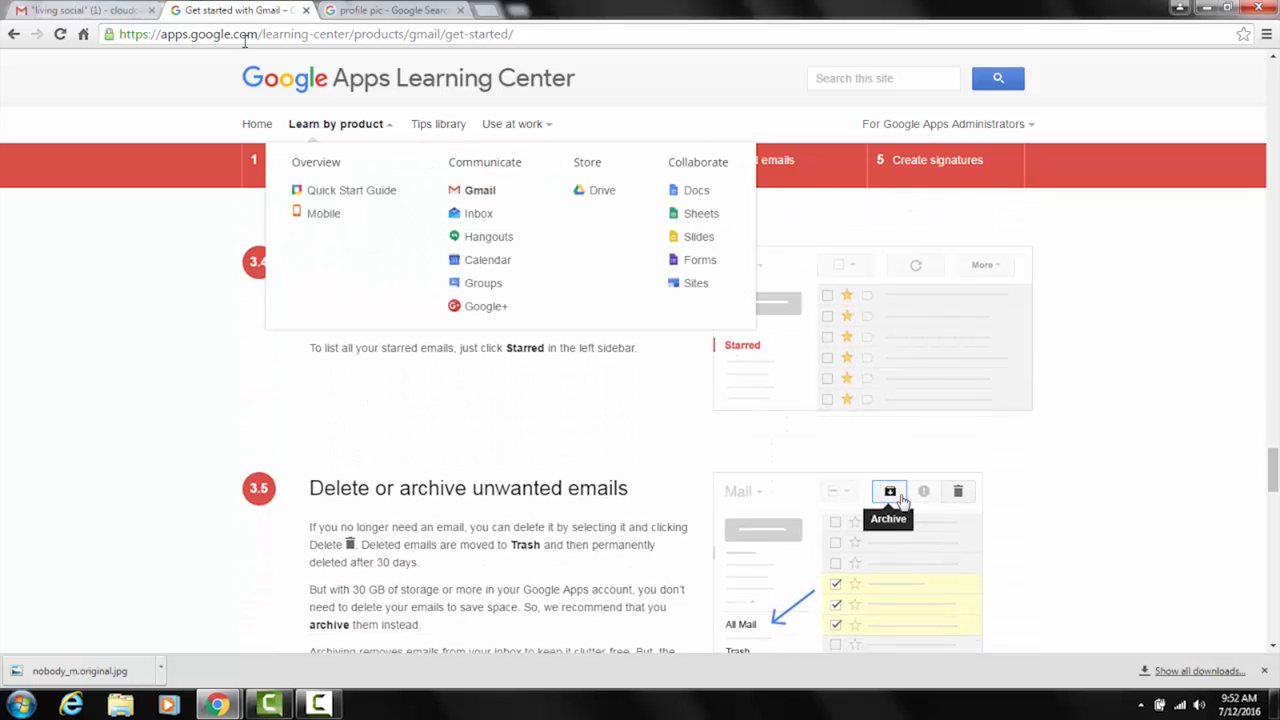
# Return to Gmail, star the Amazon.com Prime Day email, and list the starred emails.
pyautogui.click(100, 10)
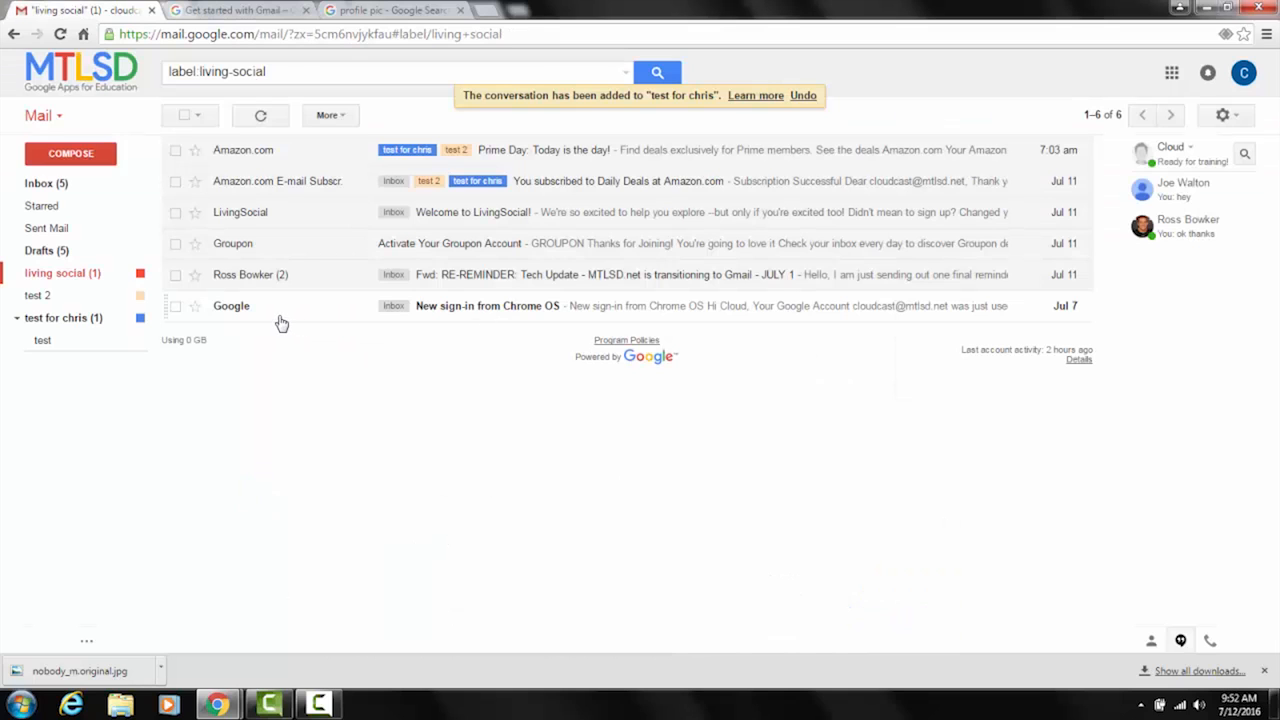
pyautogui.click(195, 151)
pyautogui.click(44, 209)
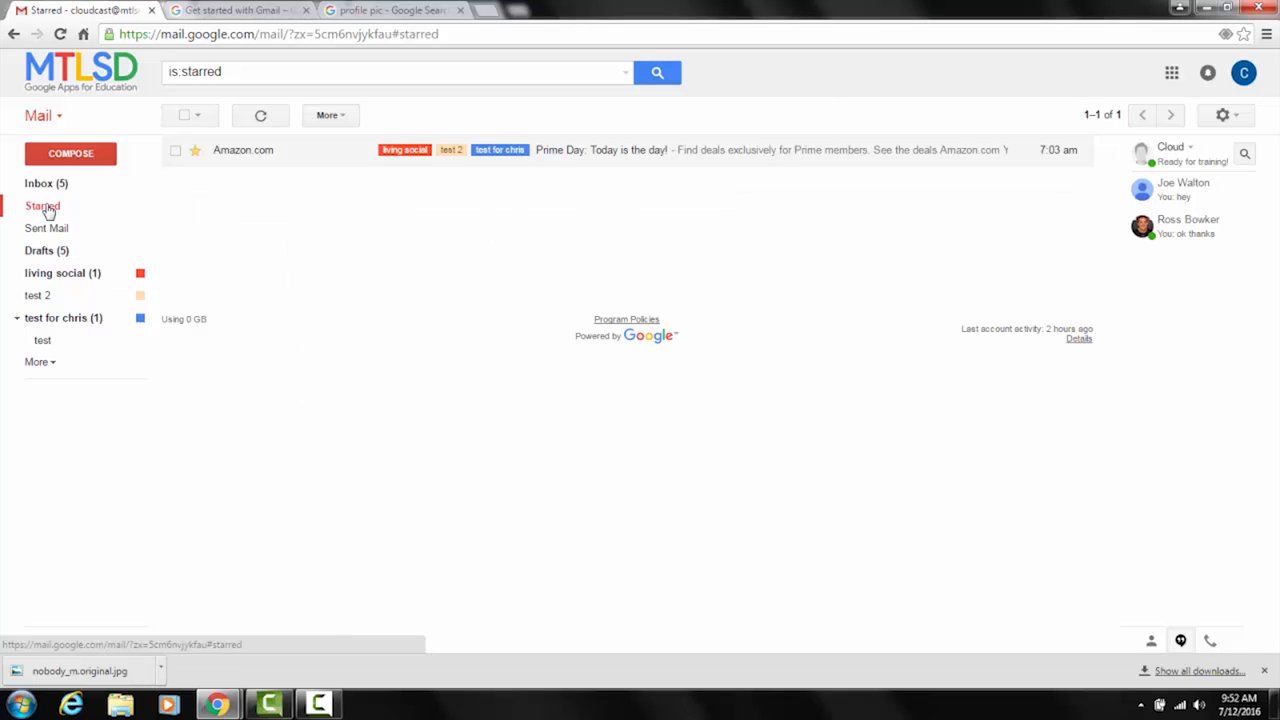
# Star and deselect the inbox's "New sign-in from Chrome on Windows" email, and check it in the starred list.
pyautogui.rightClick(52, 209)
pyautogui.click(70, 183)
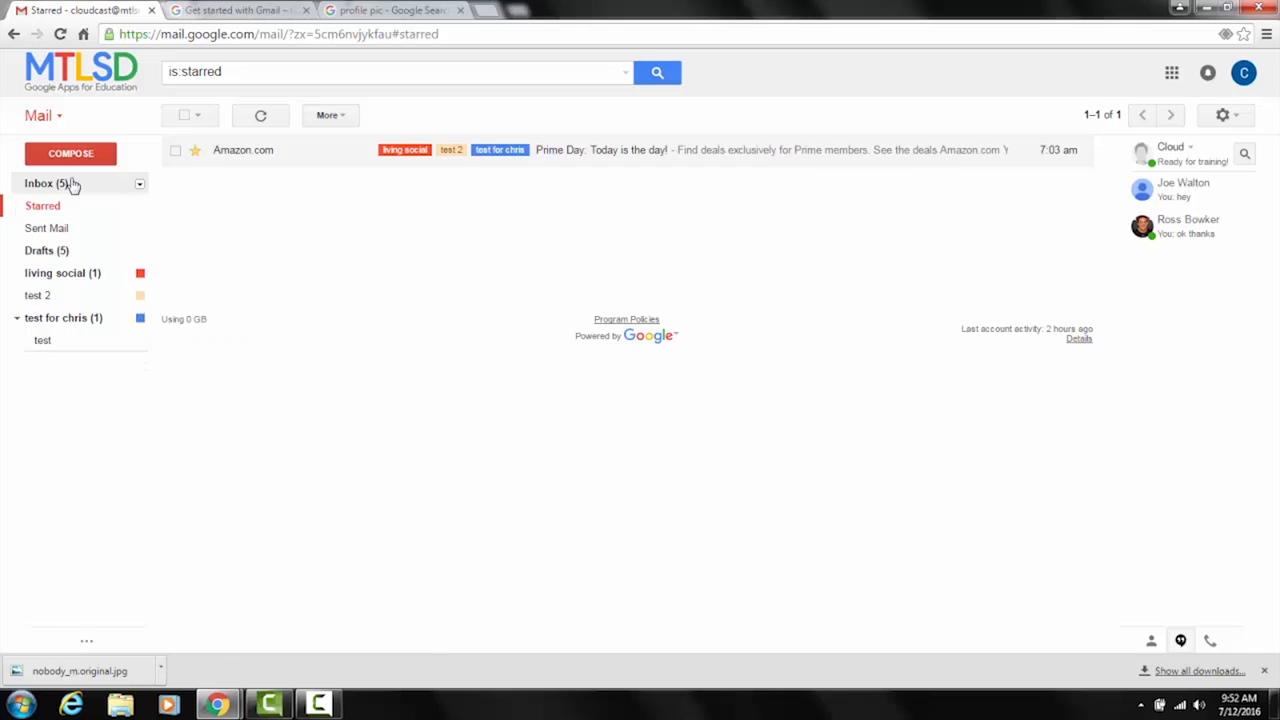
pyautogui.click(62, 183)
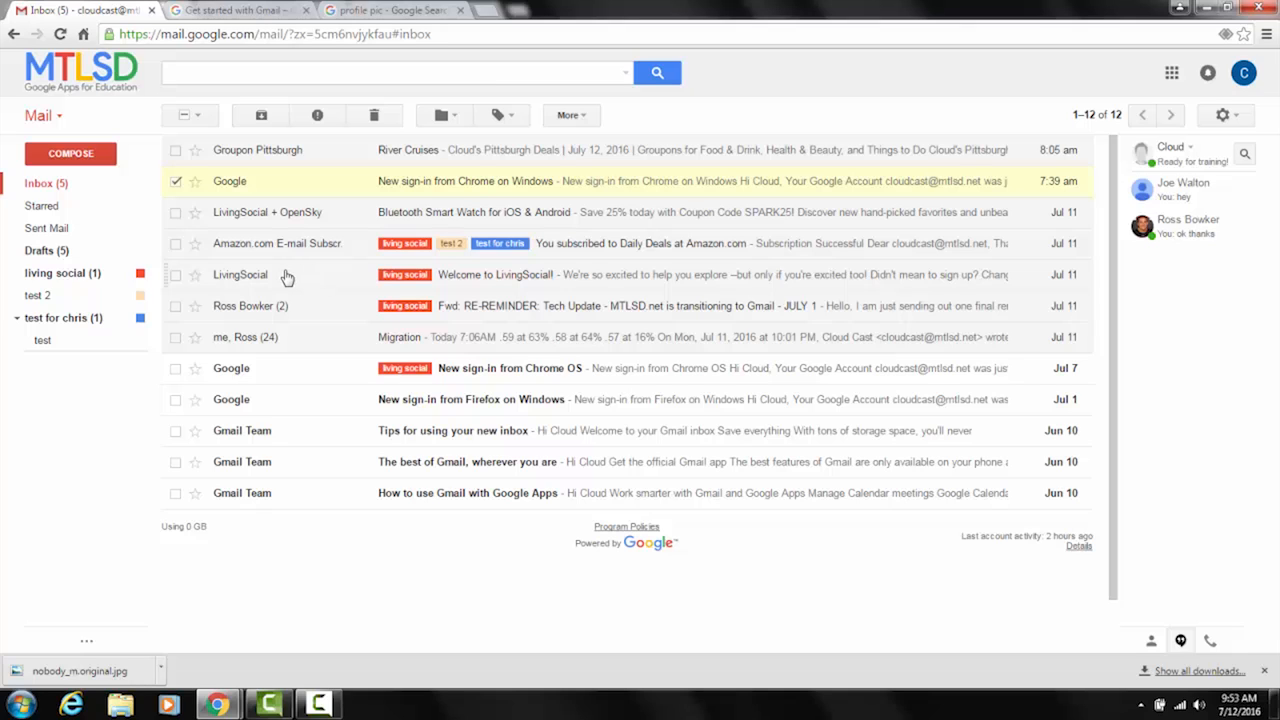
pyautogui.click(195, 182)
pyautogui.click(175, 181)
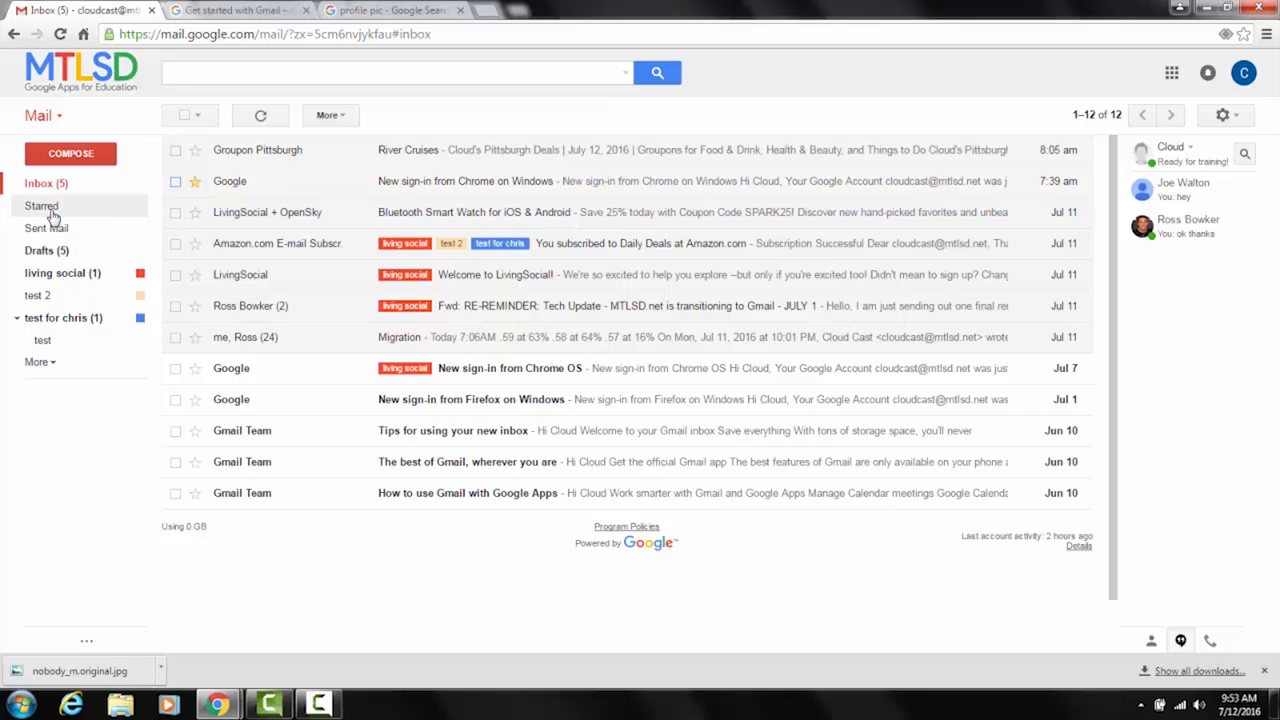
pyautogui.click(51, 210)
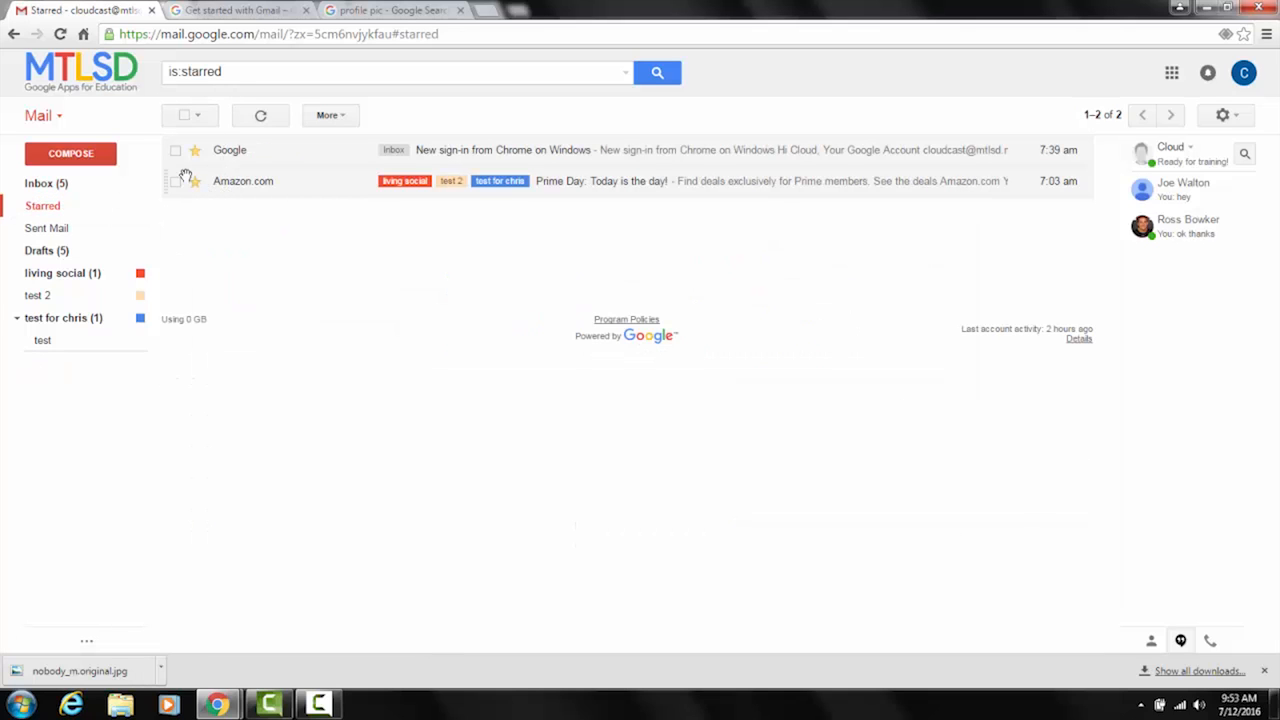
pyautogui.click(101, 192)
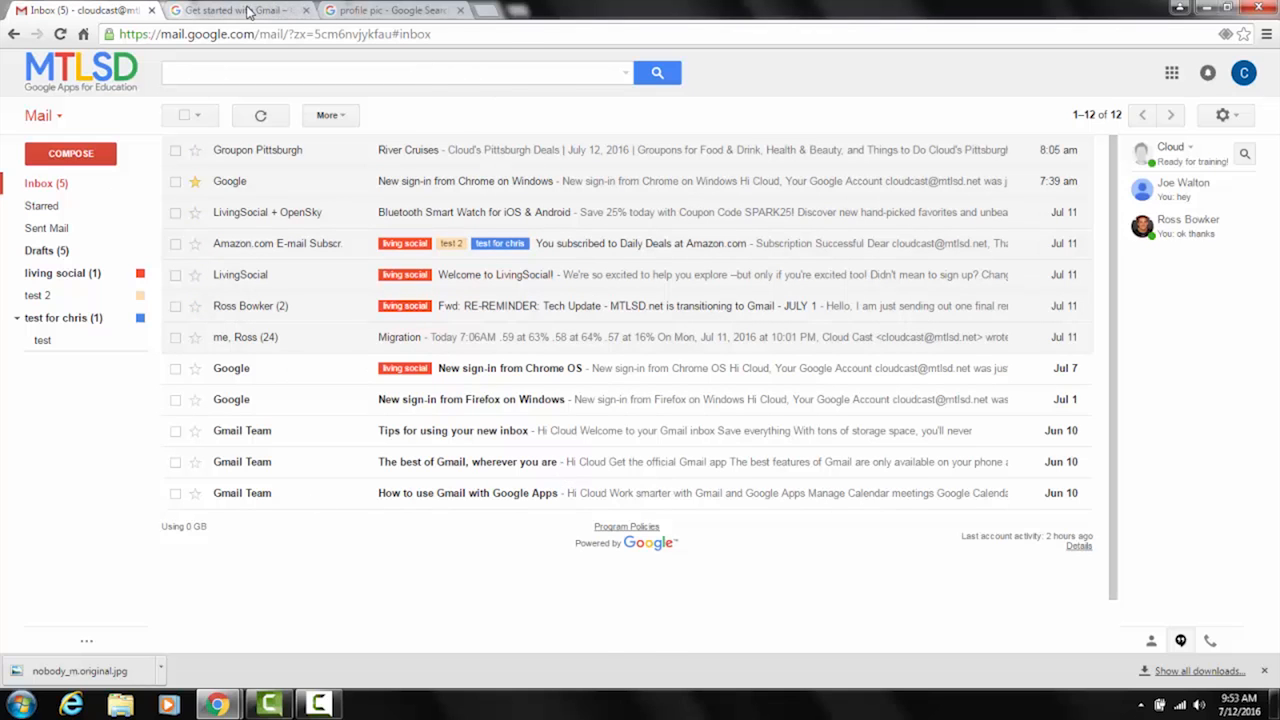
# Review the guide's Delete or archive unwanted emails section.
pyautogui.click(248, 12)
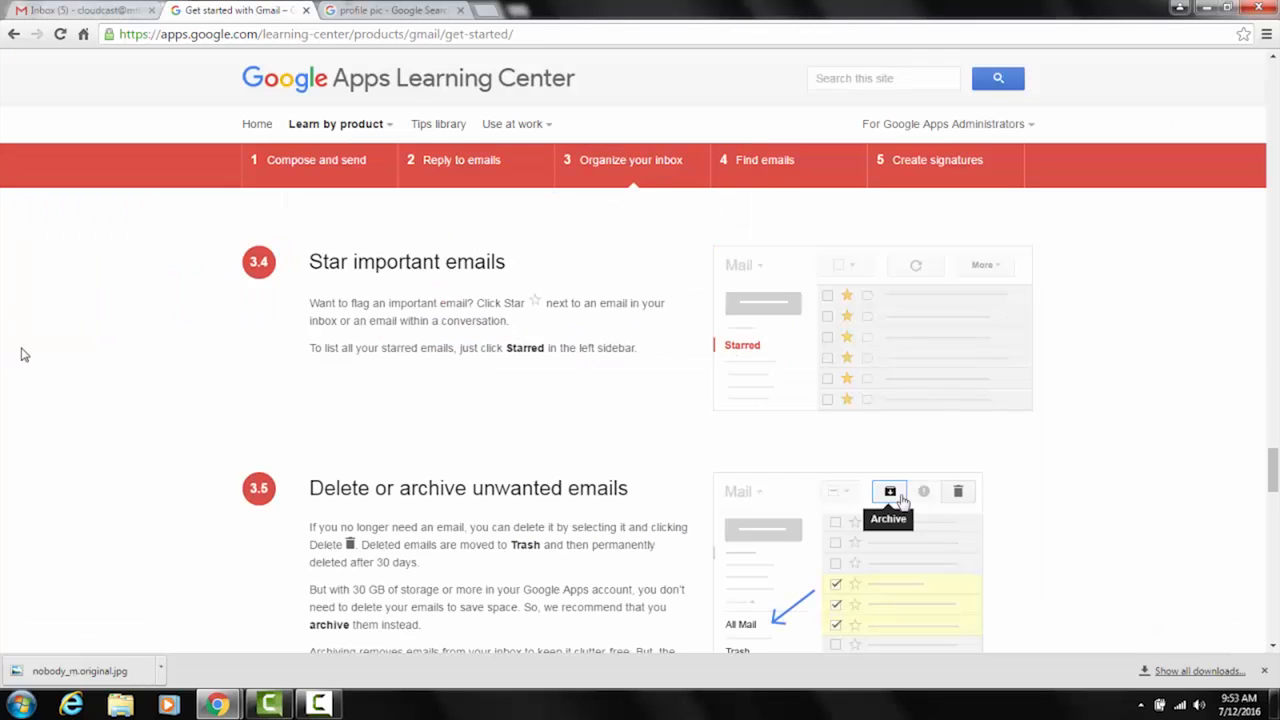
pyautogui.scroll(-2, 92, 367)
pyautogui.scroll(-1, 92, 367)
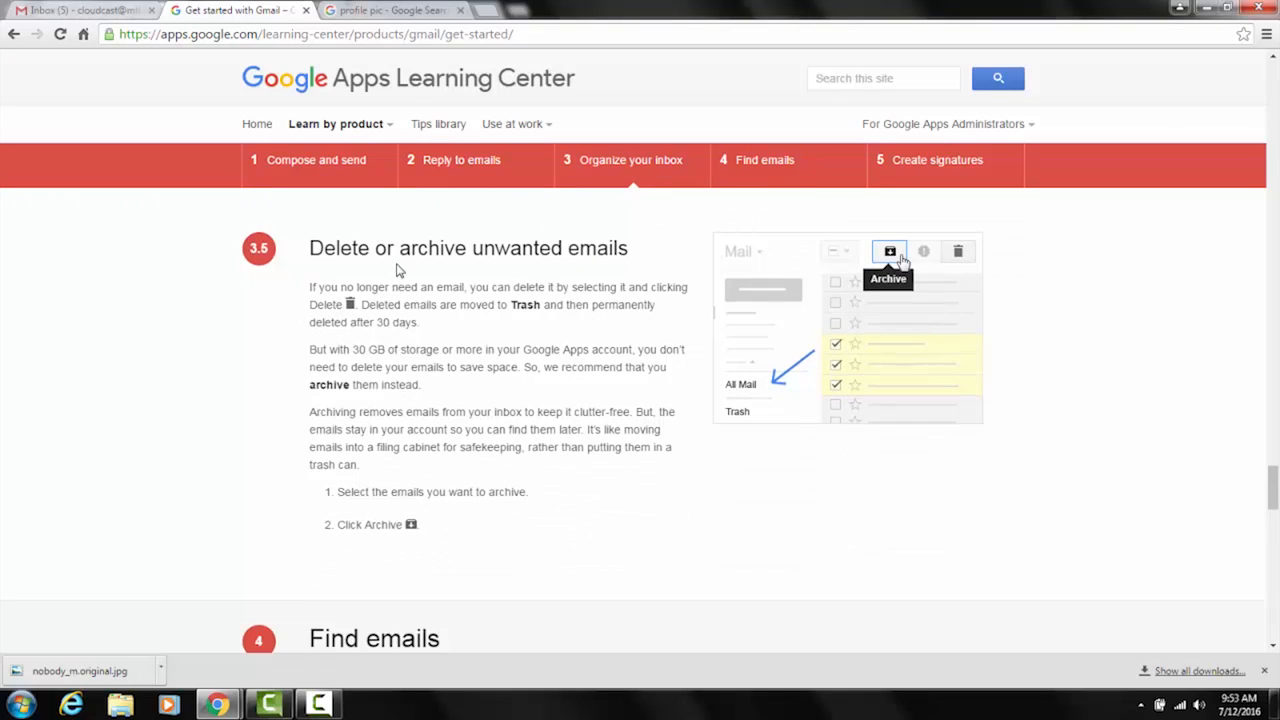
# Return to Gmail and delete the LivingSocial + OpenSky "Bluetooth Smart Watch for iOS & Android" email.
pyautogui.click(68, 14)
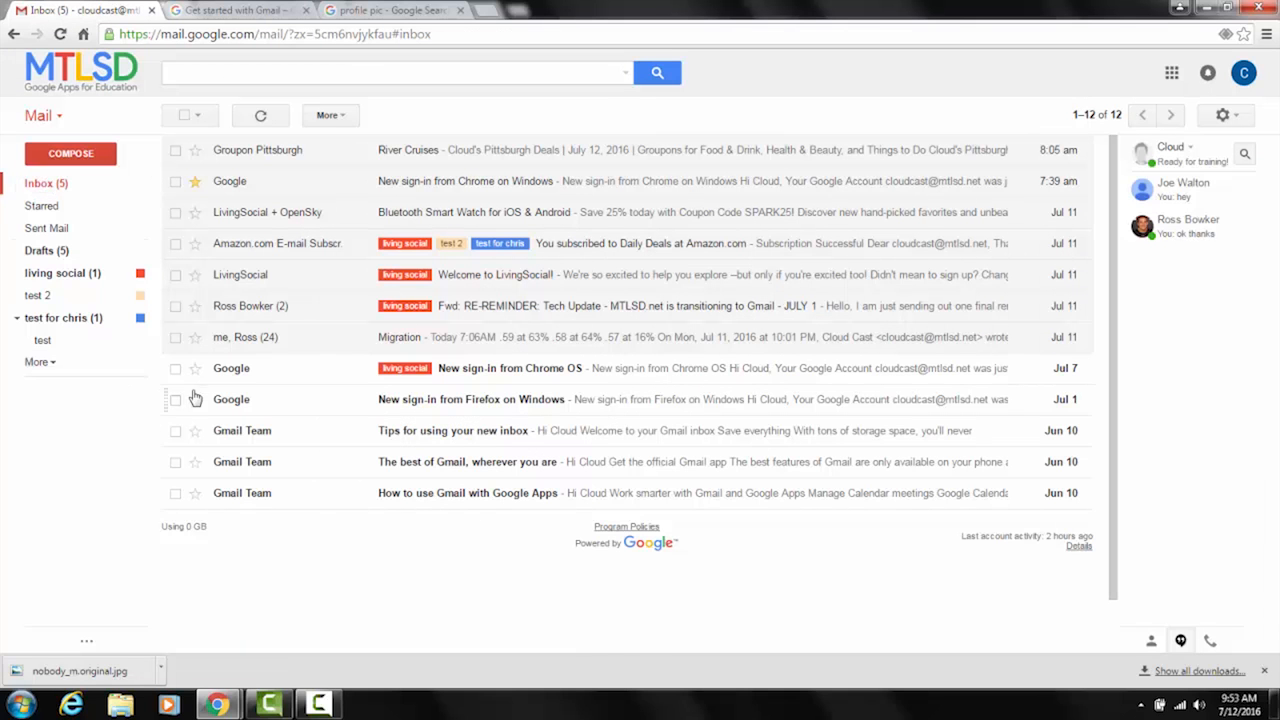
pyautogui.click(175, 213)
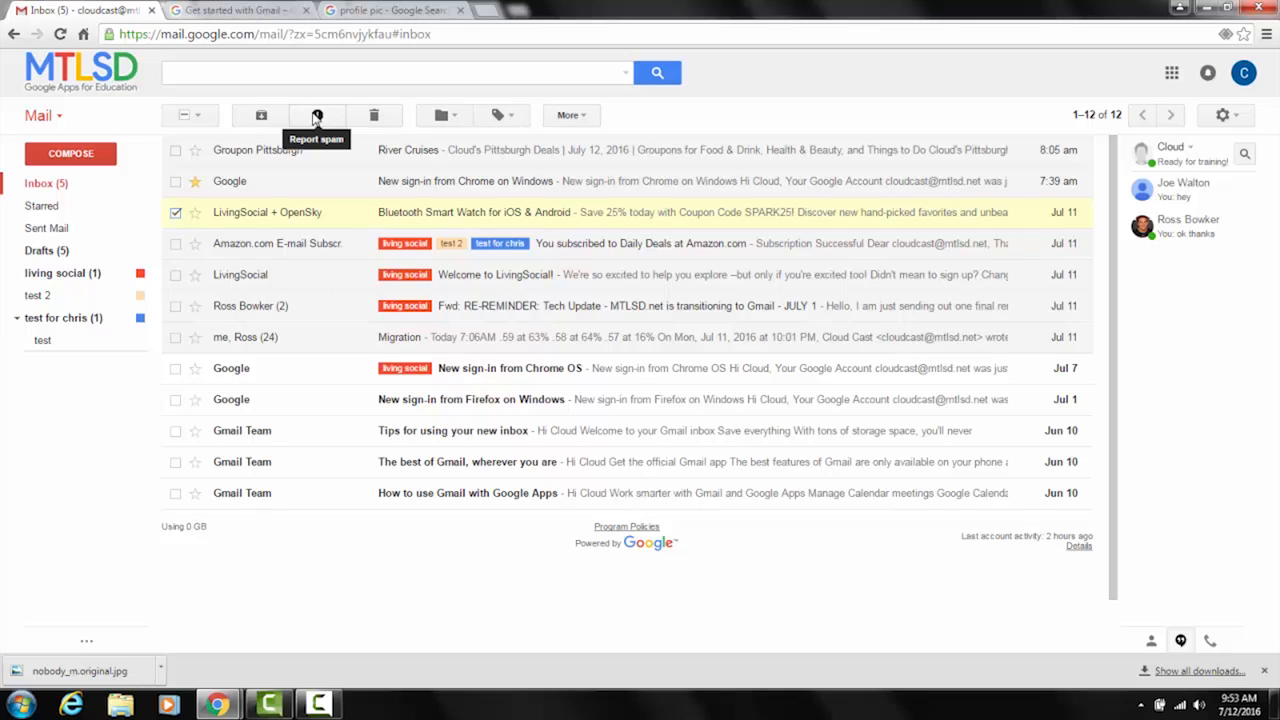
pyautogui.click(380, 115)
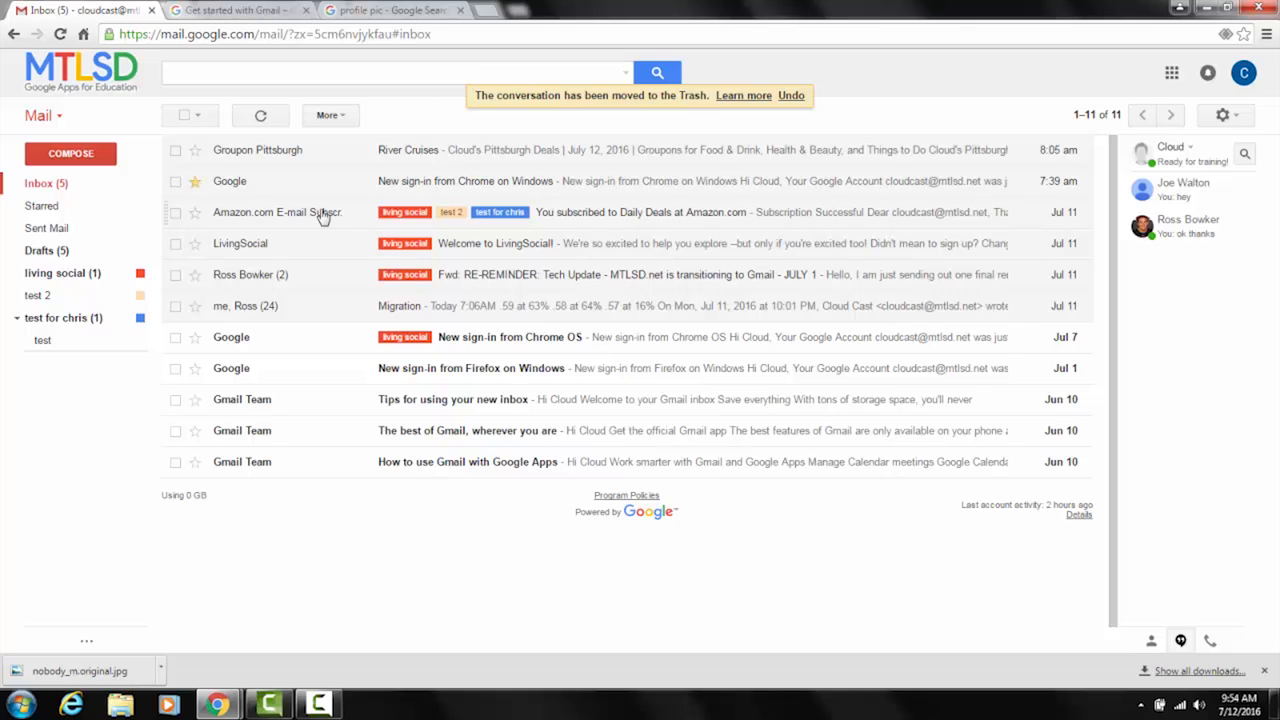
# Archive the "You subscribed to Daily Deals at Amazon.com" email from the inbox.
pyautogui.click(176, 213)
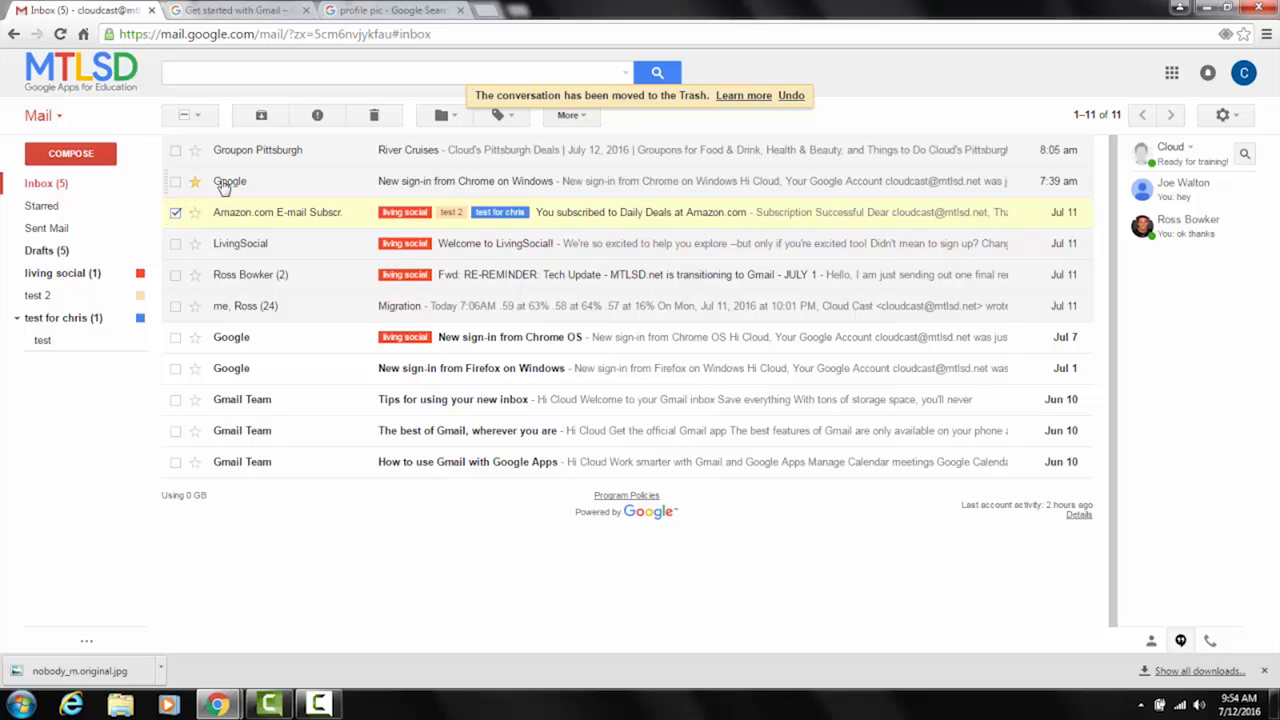
pyautogui.moveTo(224, 189)
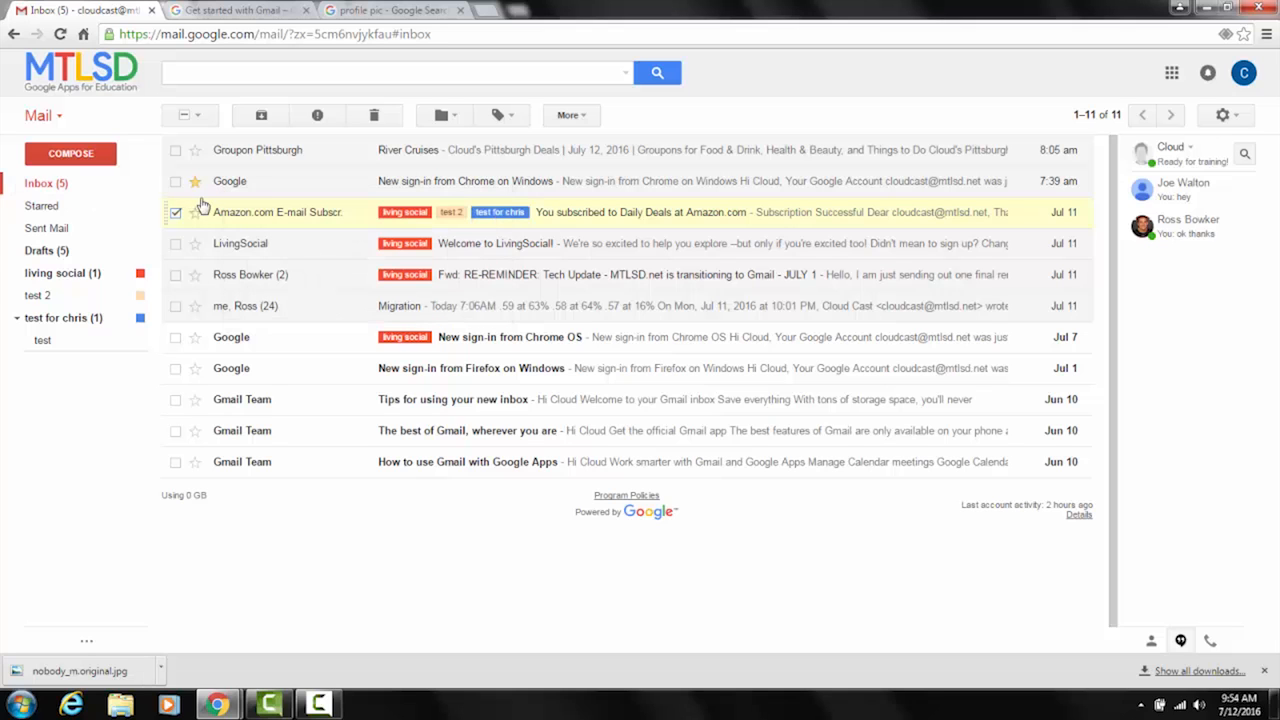
pyautogui.click(261, 115)
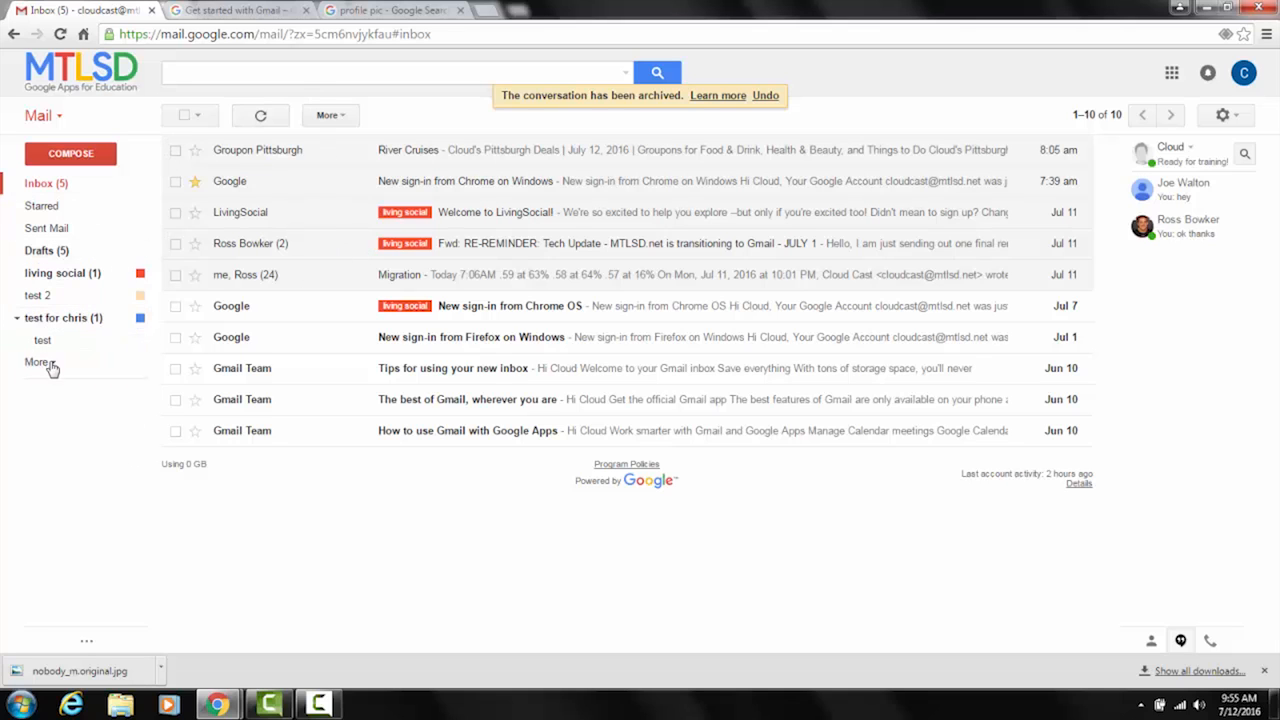
# Expand the full label list and look through All Mail for the archived email.
pyautogui.click(40, 363)
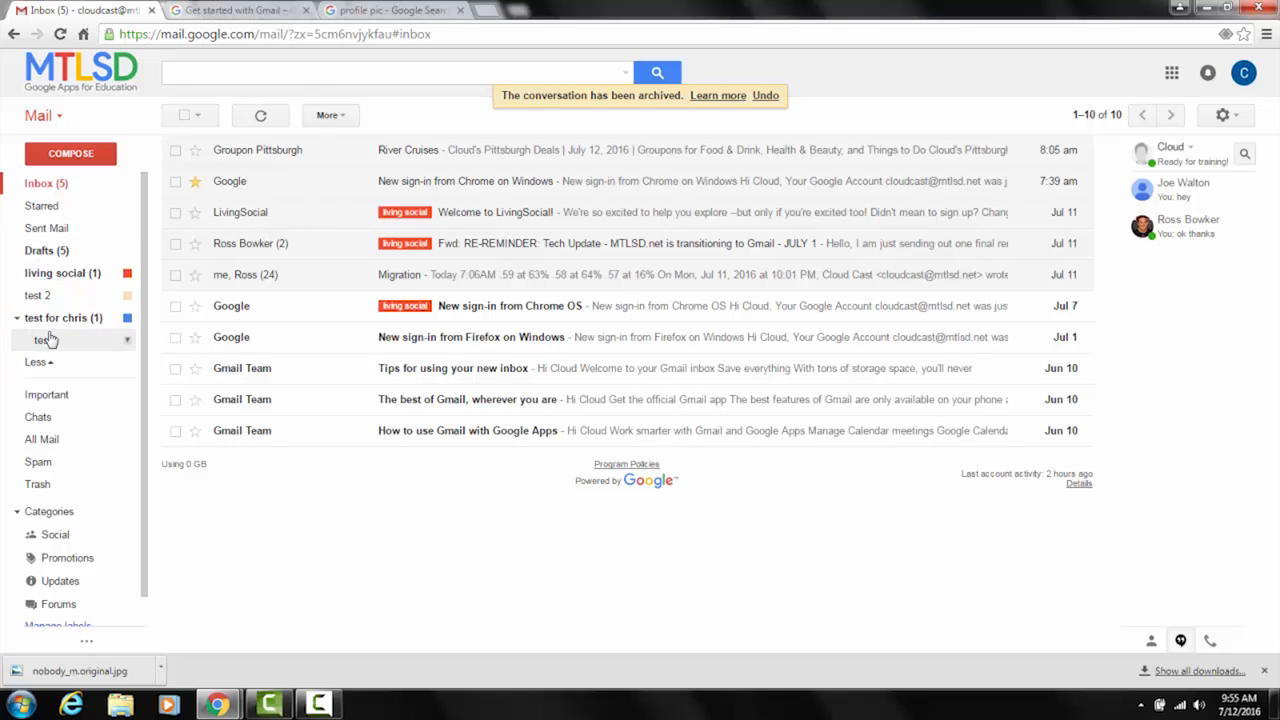
pyautogui.click(53, 449)
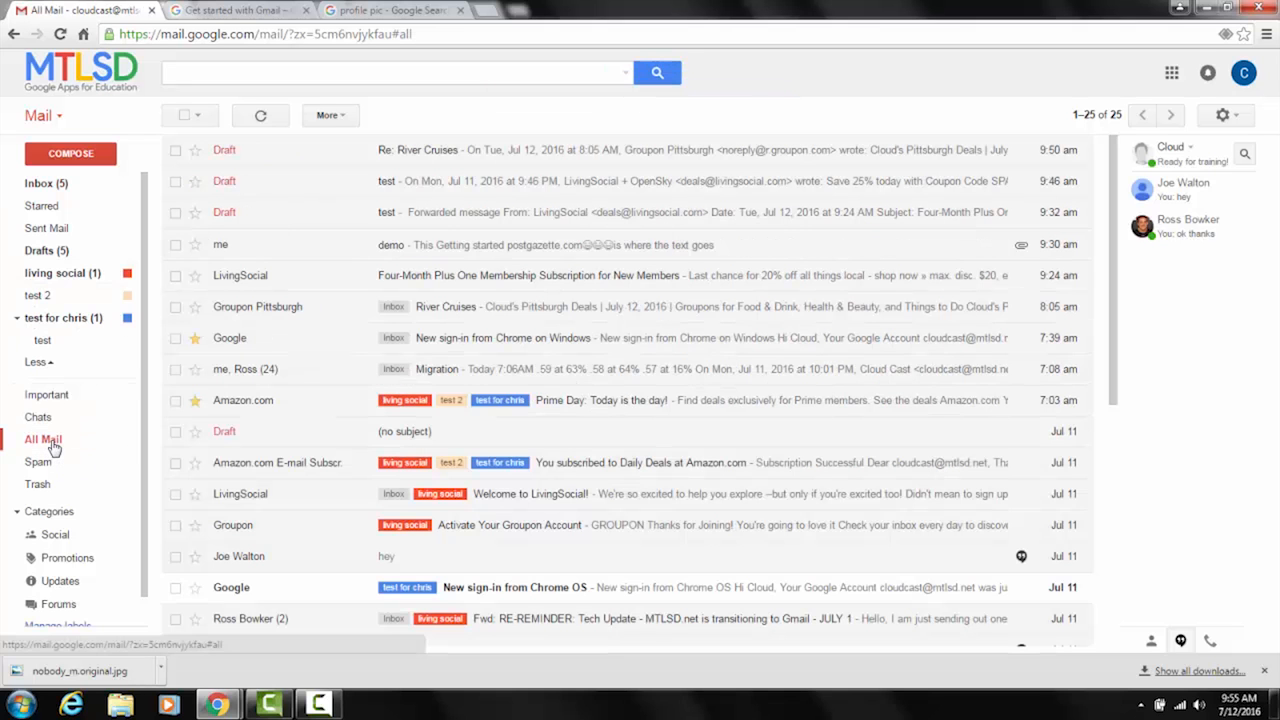
pyautogui.scroll(-5, 430, 252)
pyautogui.scroll(5, 438, 258)
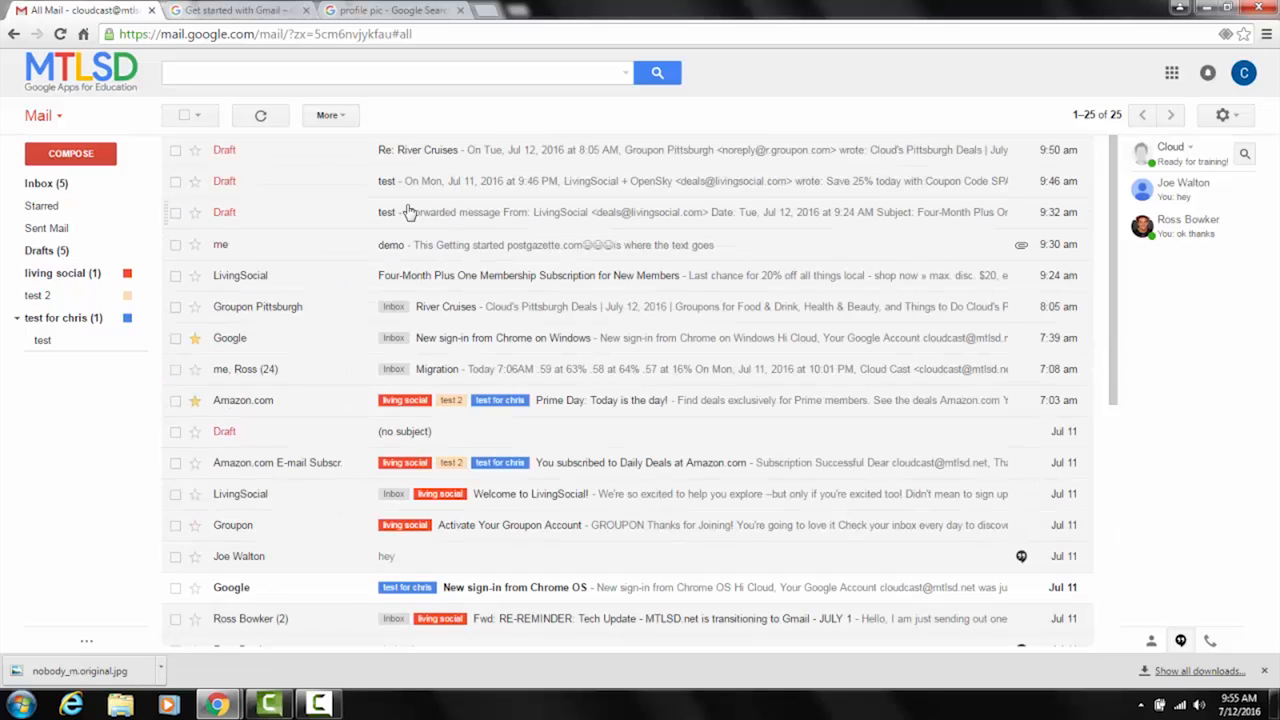
# Go back to the inbox and show again how to reach All Mail from the expanded label list.
pyautogui.click(77, 188)
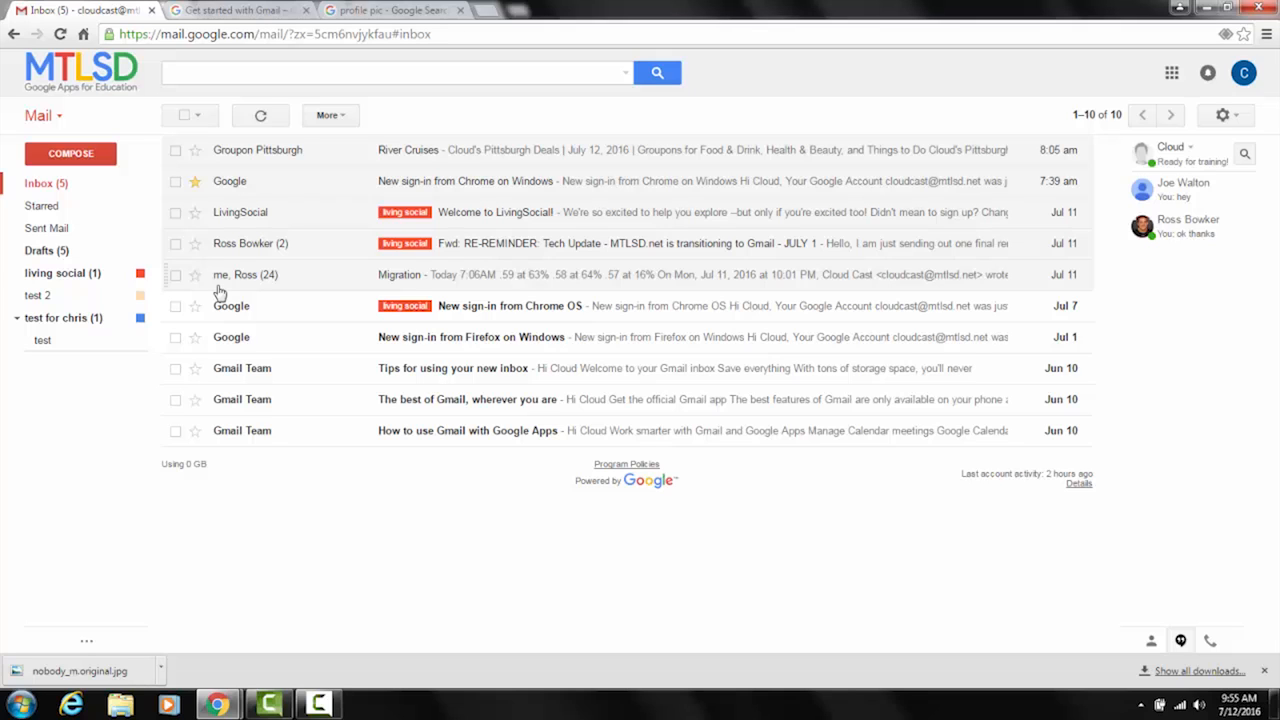
pyautogui.moveTo(67, 340)
pyautogui.click(55, 364)
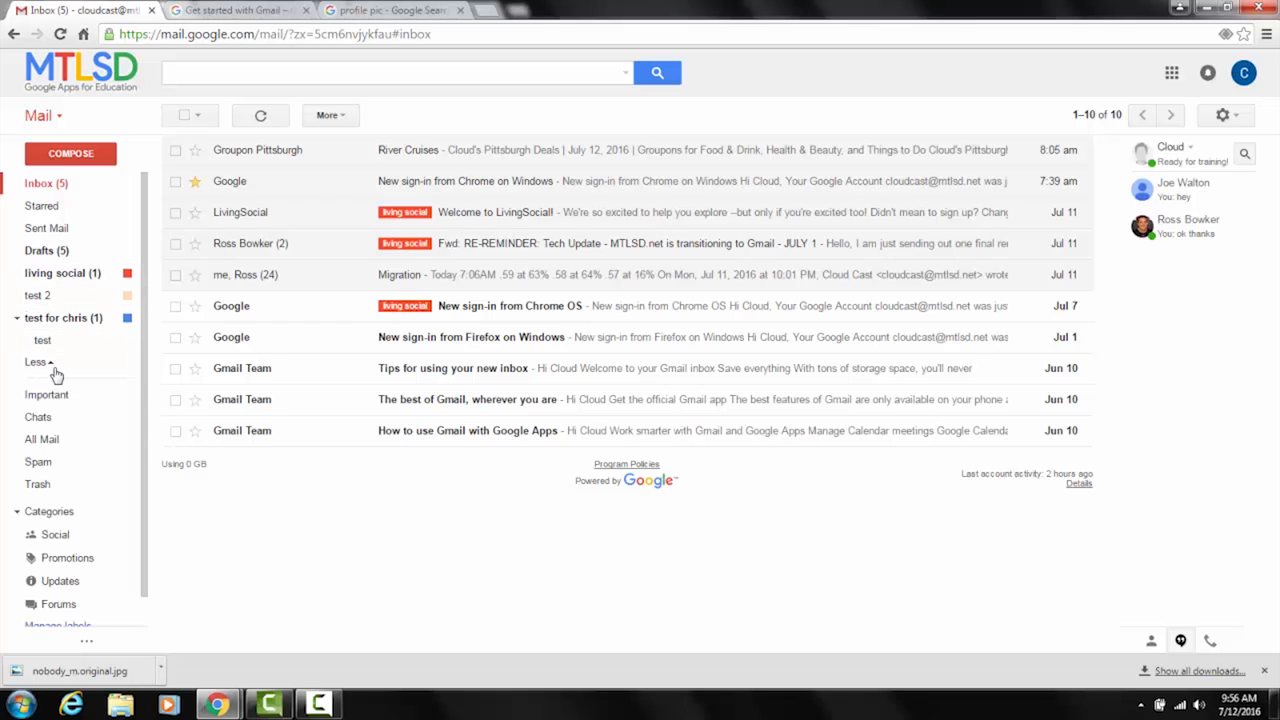
pyautogui.click(48, 441)
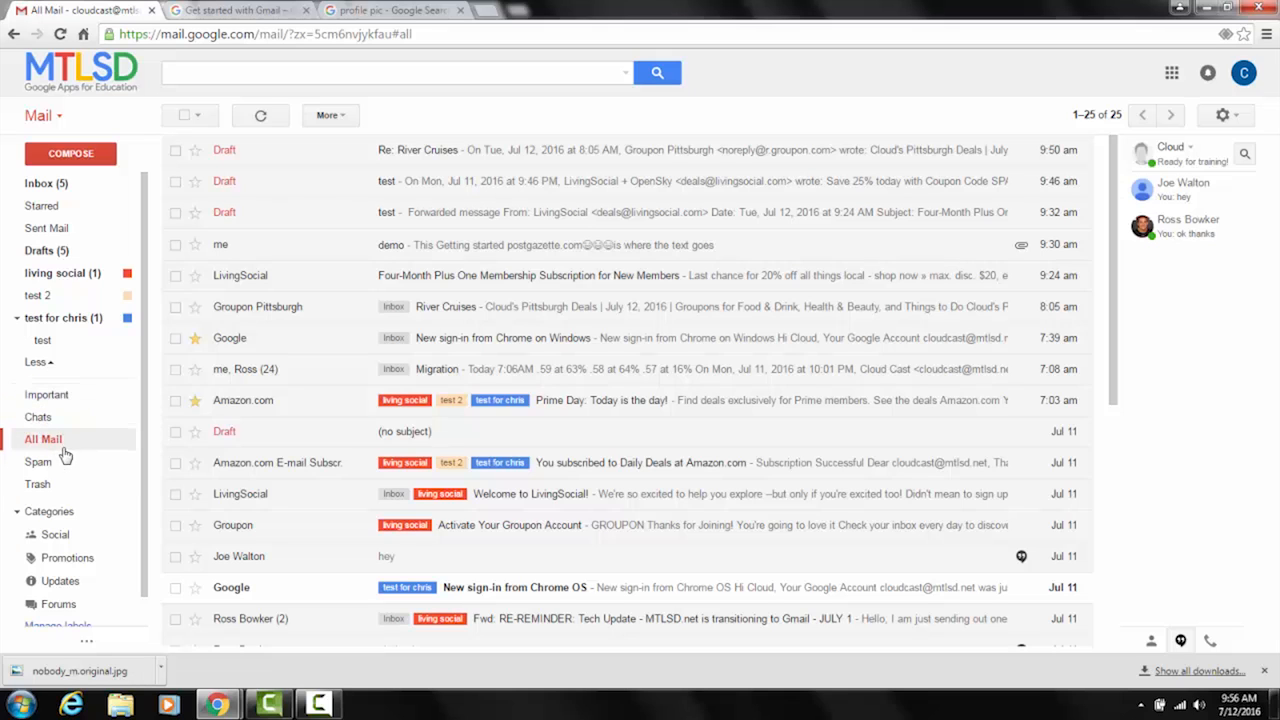
pyautogui.click(52, 364)
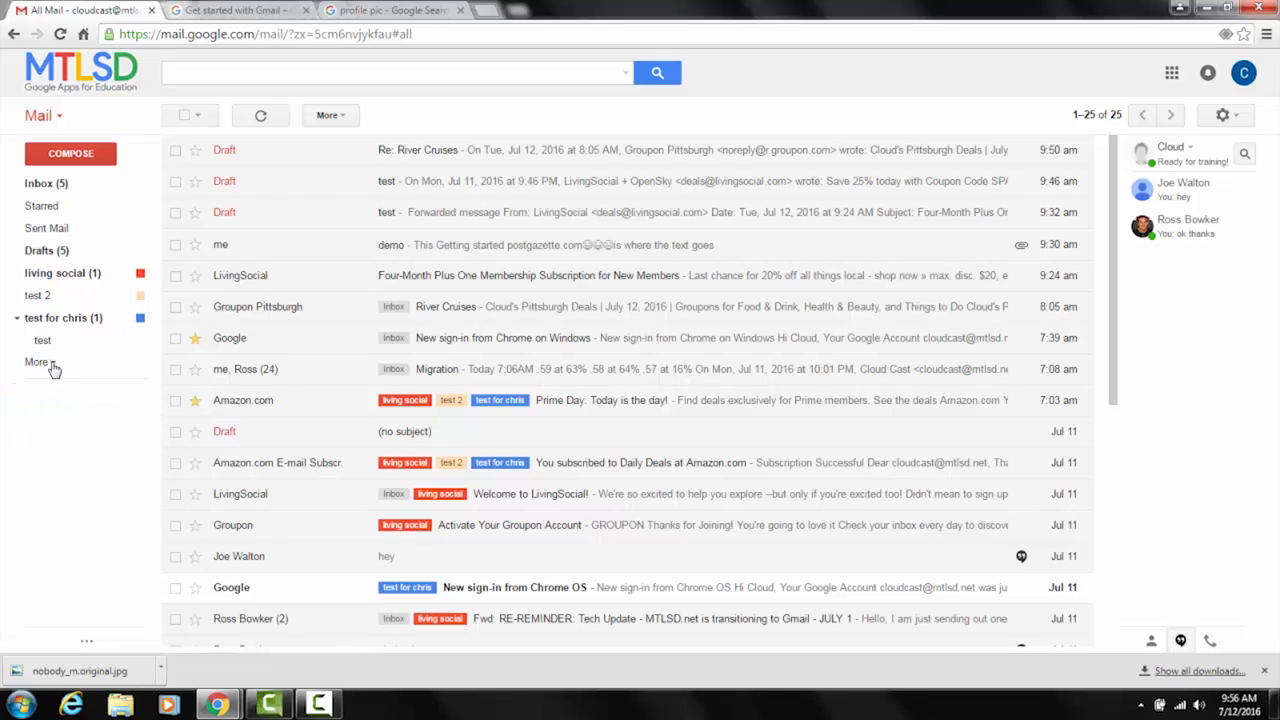
pyautogui.click(52, 365)
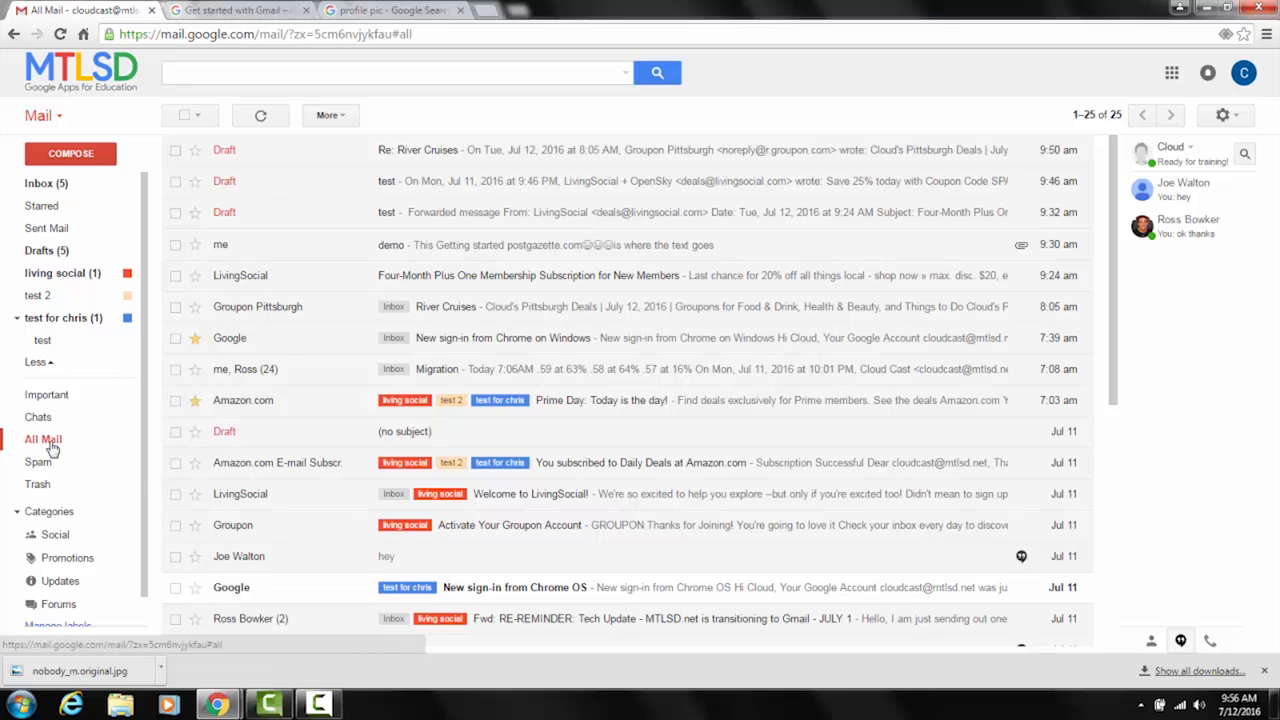
# Switch to the Get started with Gmail guide and read the Find emails section about searching the inbox.
pyautogui.moveTo(60, 443)
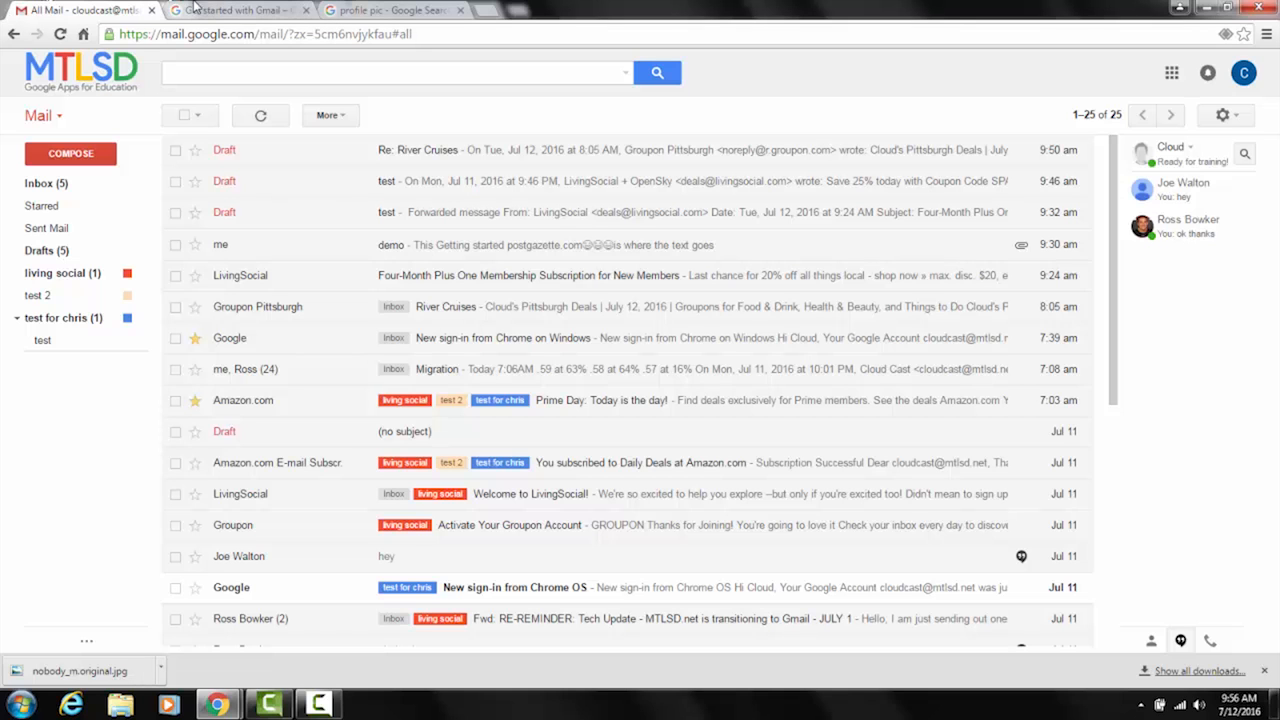
pyautogui.click(280, 10)
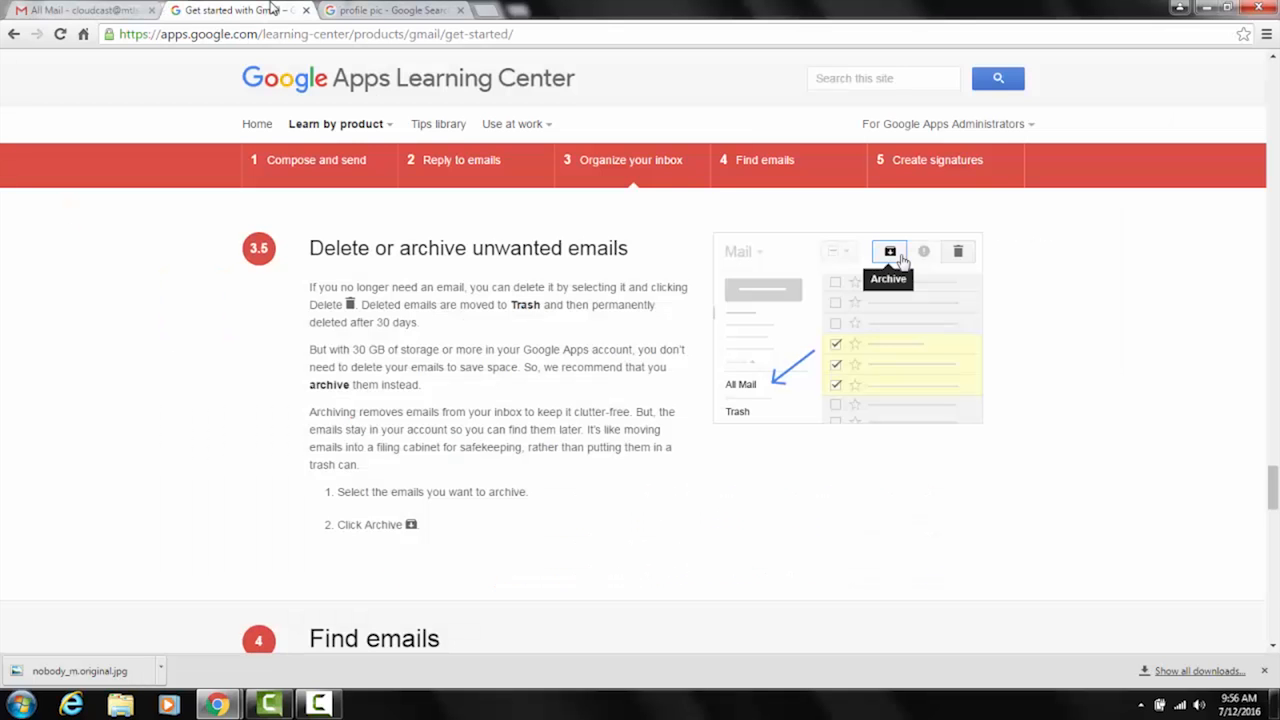
pyautogui.scroll(-4, 661, 530)
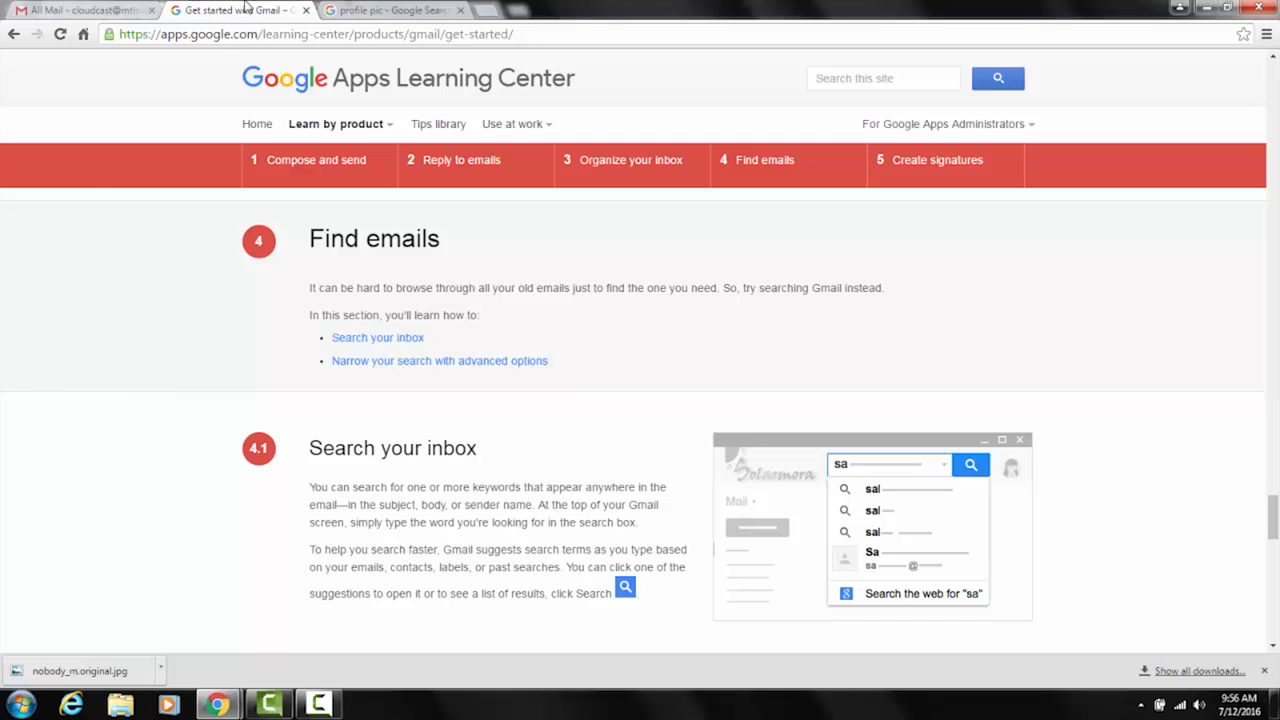
# Return to Gmail and search all mail for "amazon".
pyautogui.click(110, 12)
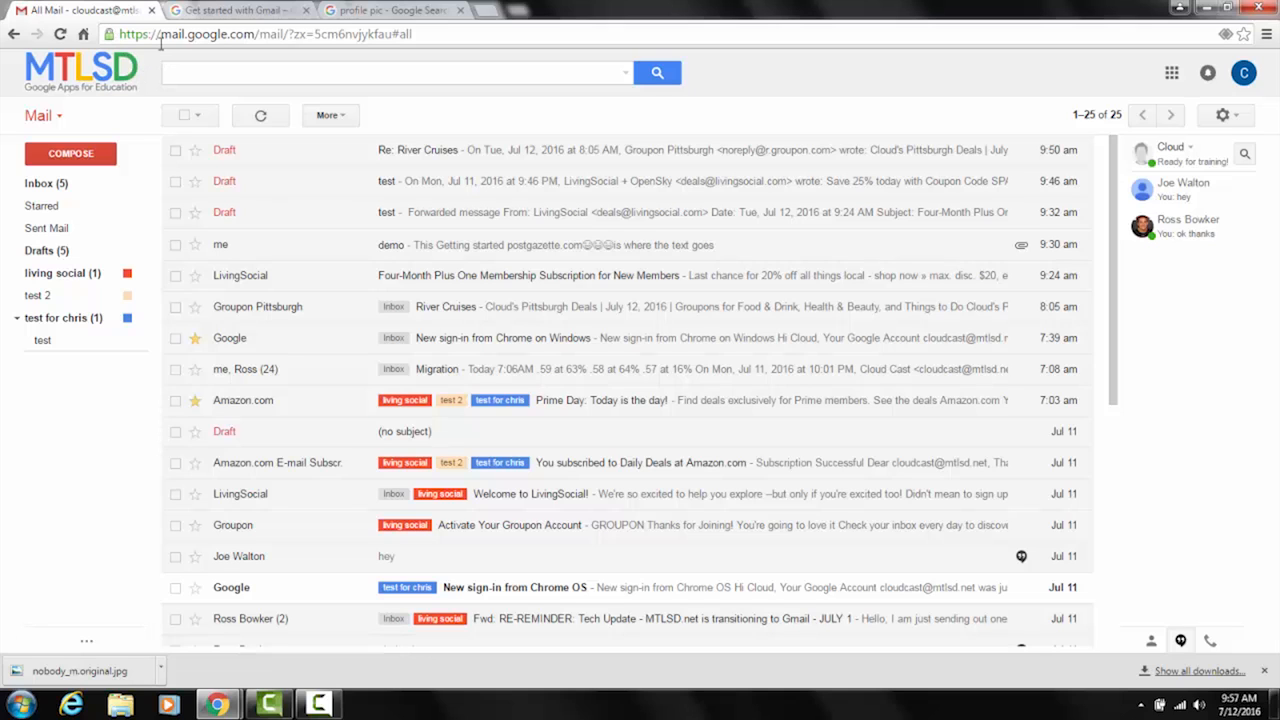
pyautogui.moveTo(65, 317)
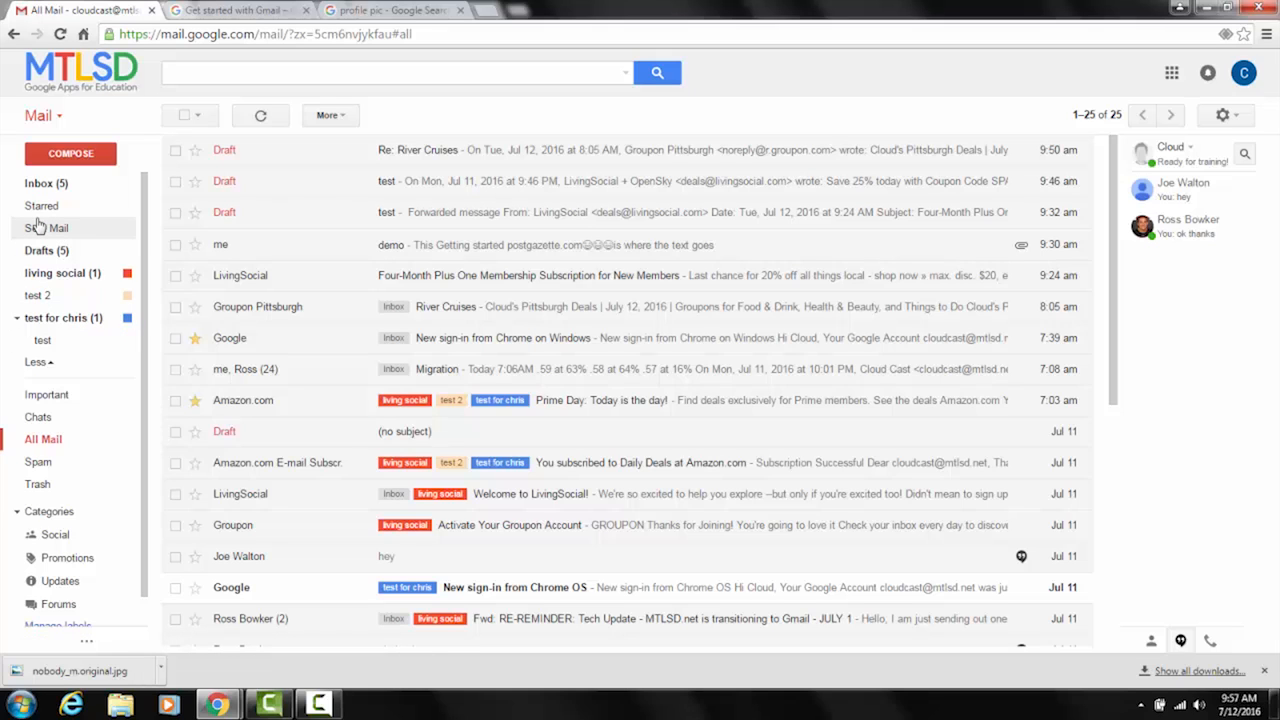
pyautogui.click(422, 76)
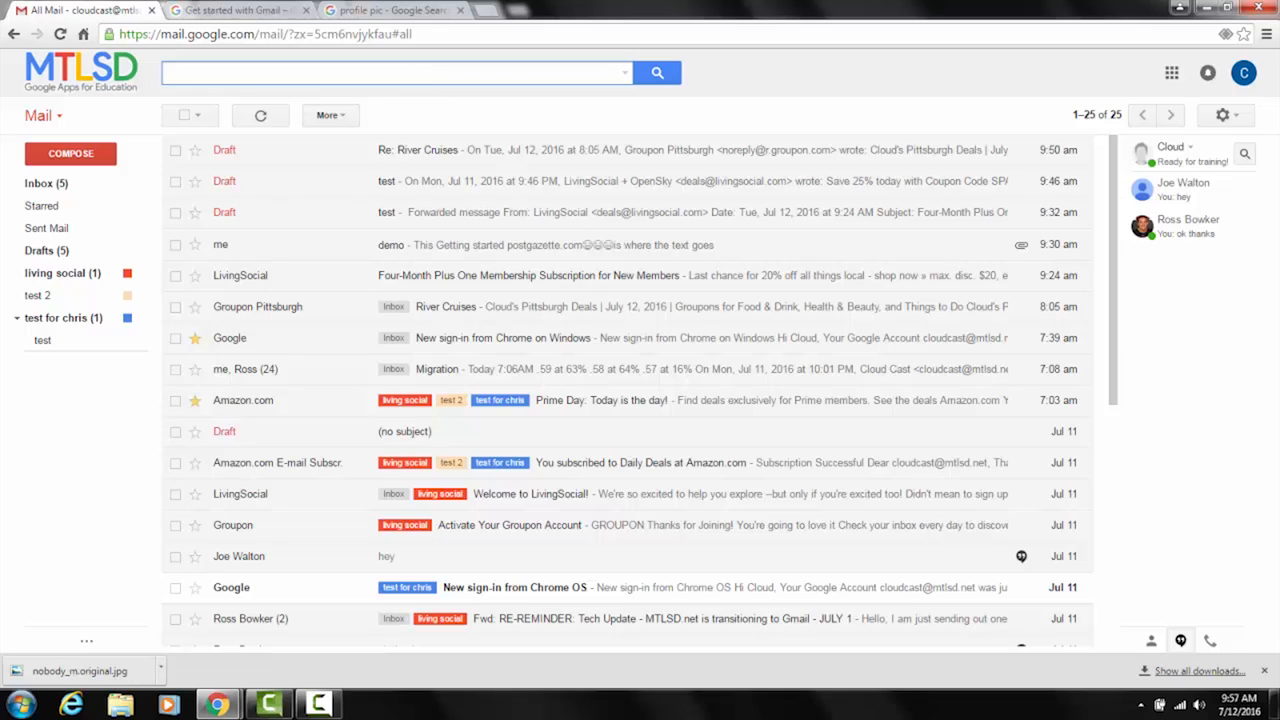
pyautogui.write('amazon')
pyautogui.press('Return')
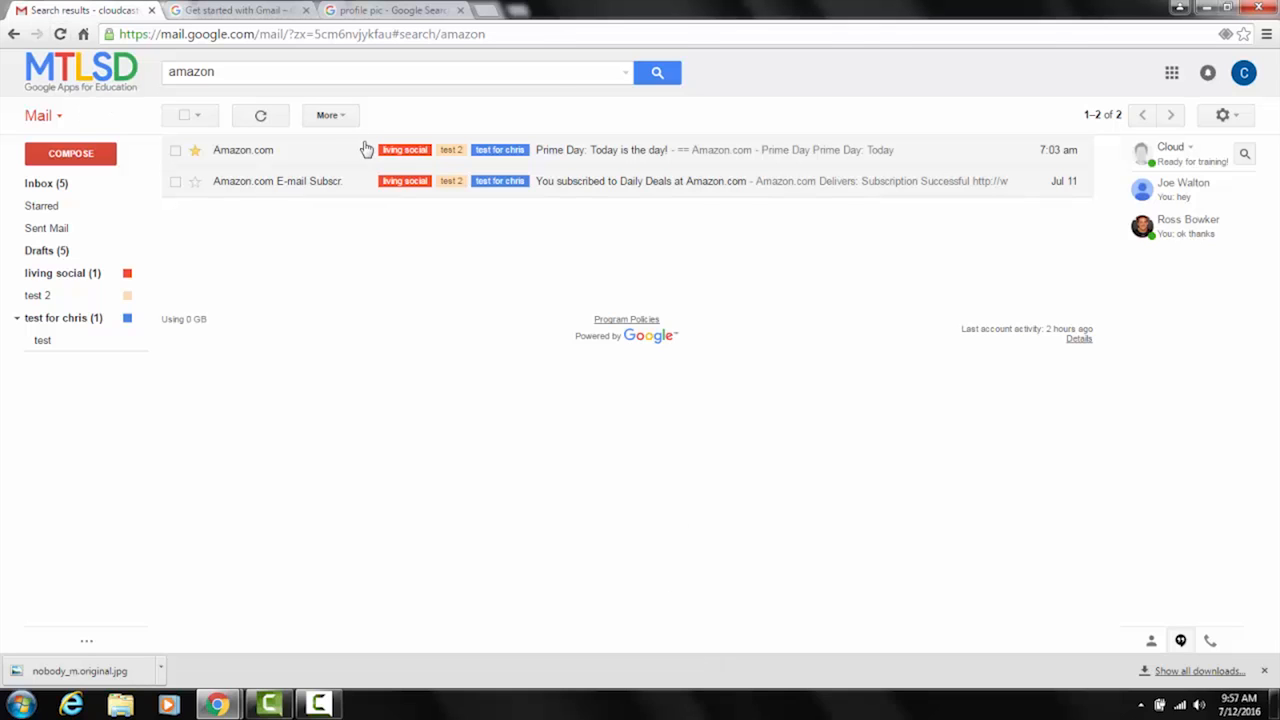
# Look over the advanced search options available for the amazon search.
pyautogui.click(625, 78)
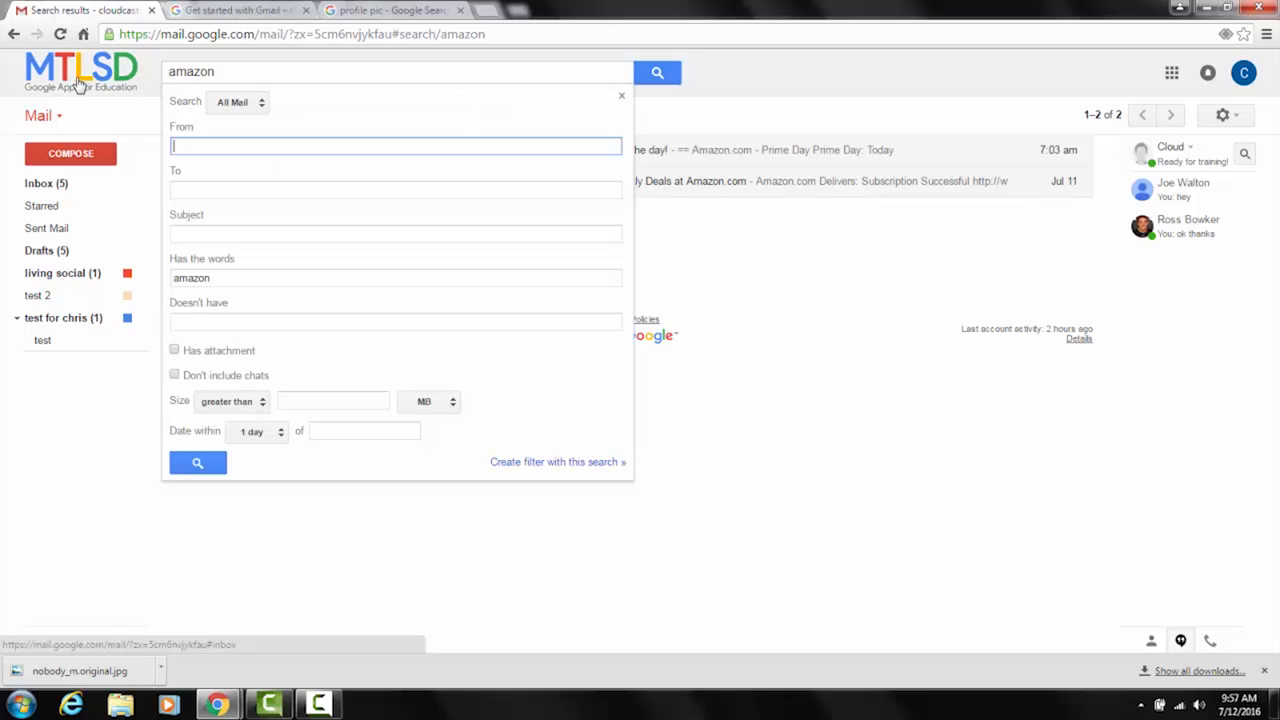
pyautogui.click(865, 76)
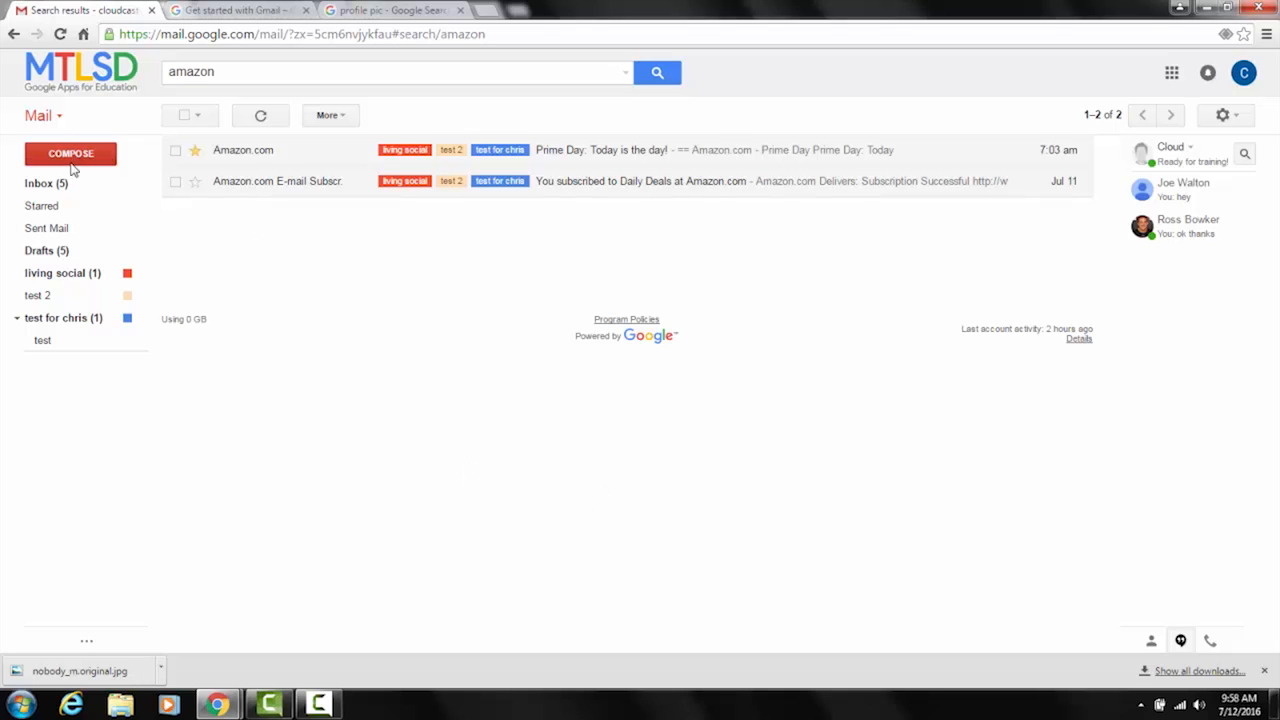
pyautogui.moveTo(74, 249)
pyautogui.click(623, 78)
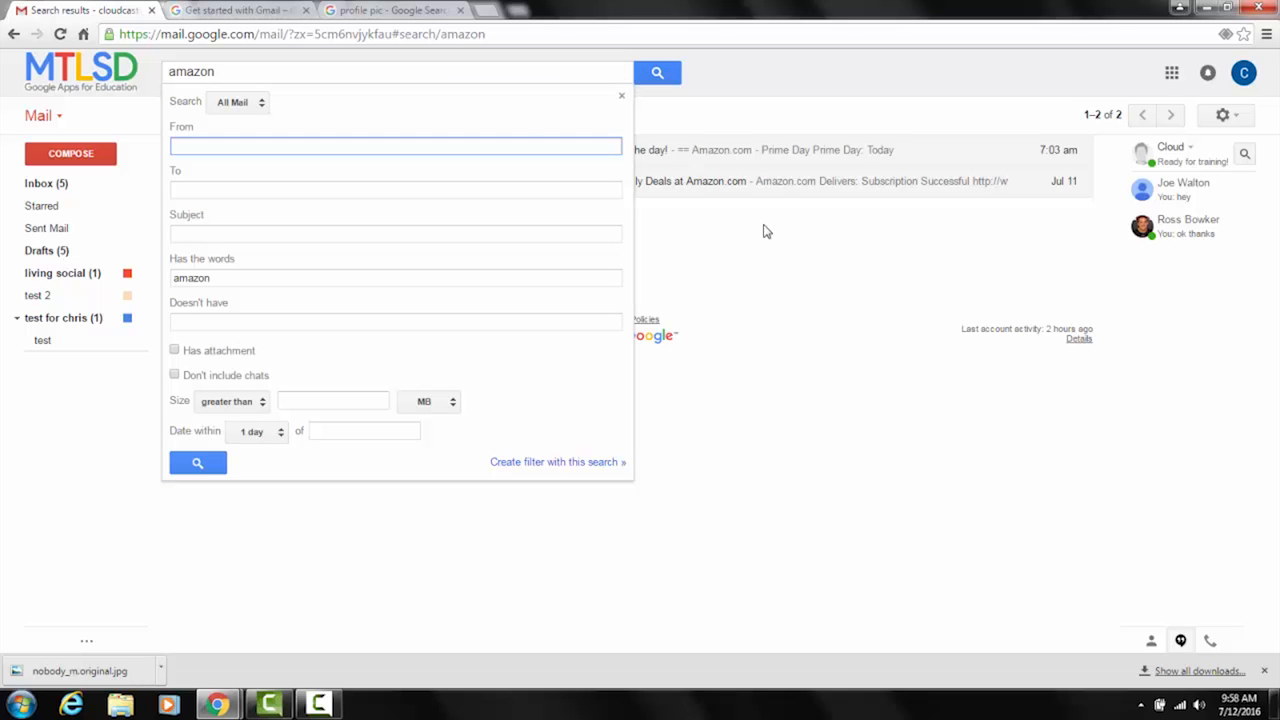
pyautogui.click(248, 68)
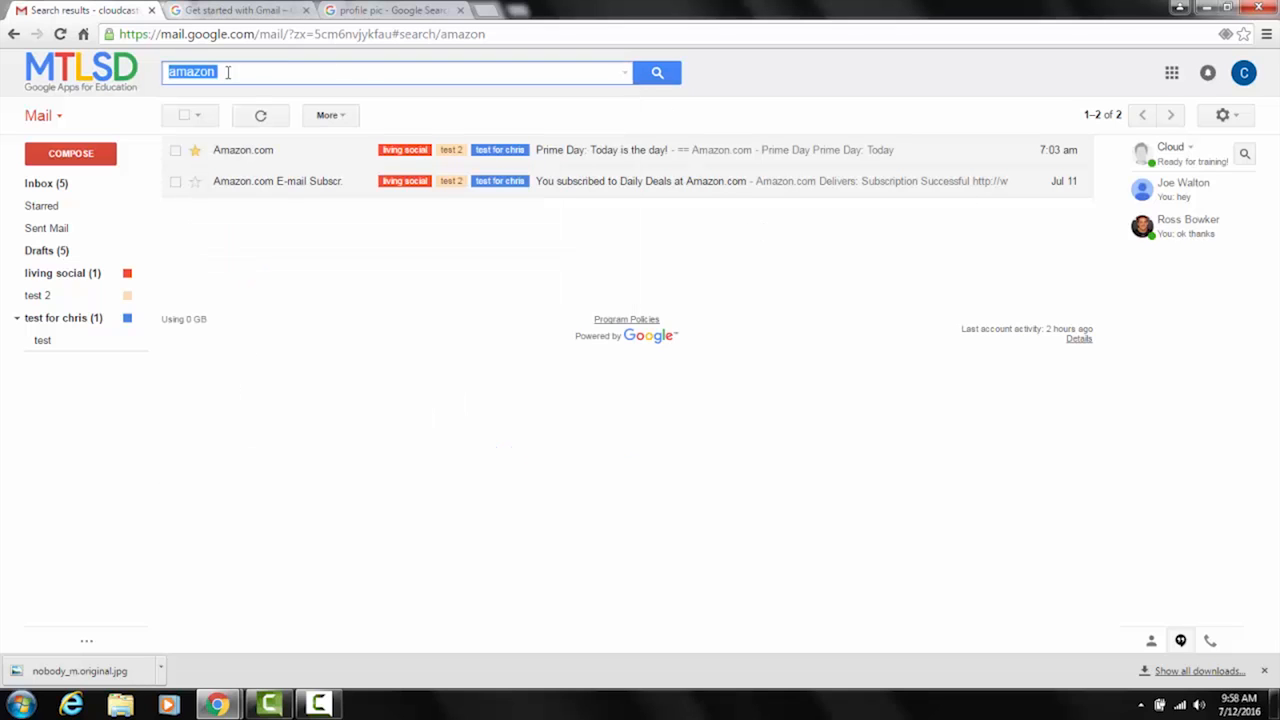
pyautogui.click(625, 75)
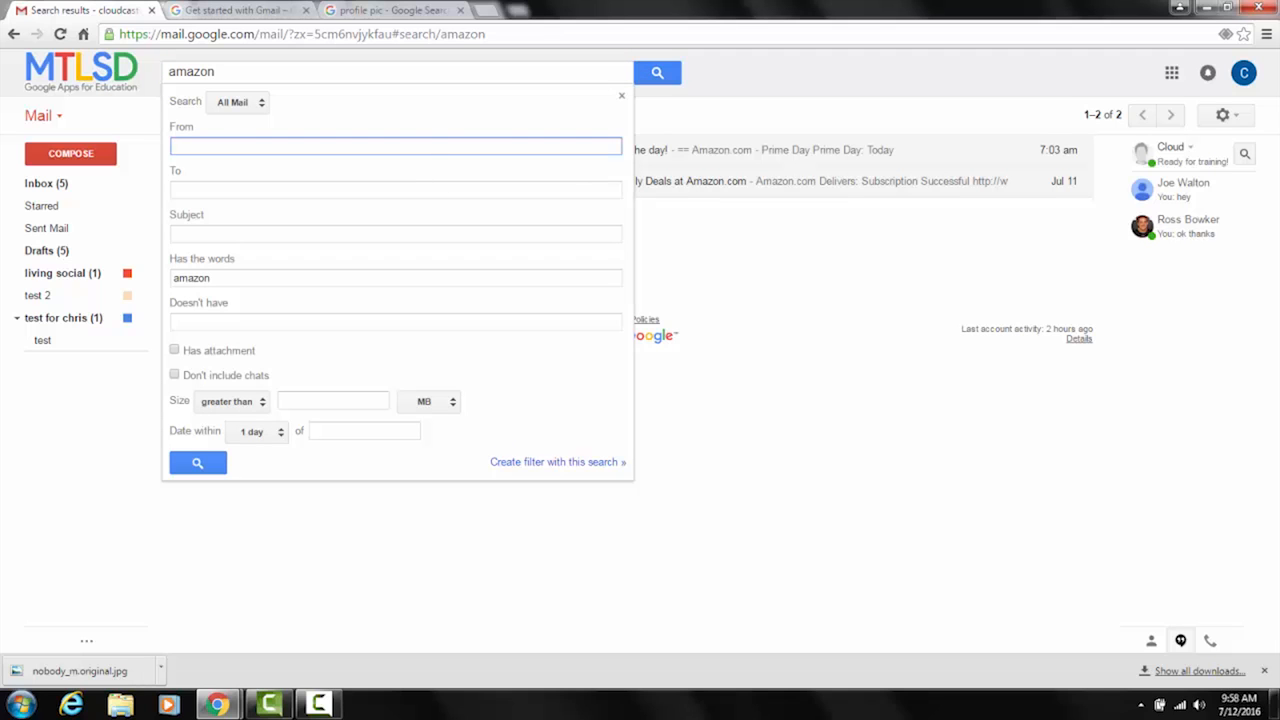
pyautogui.write('ross')
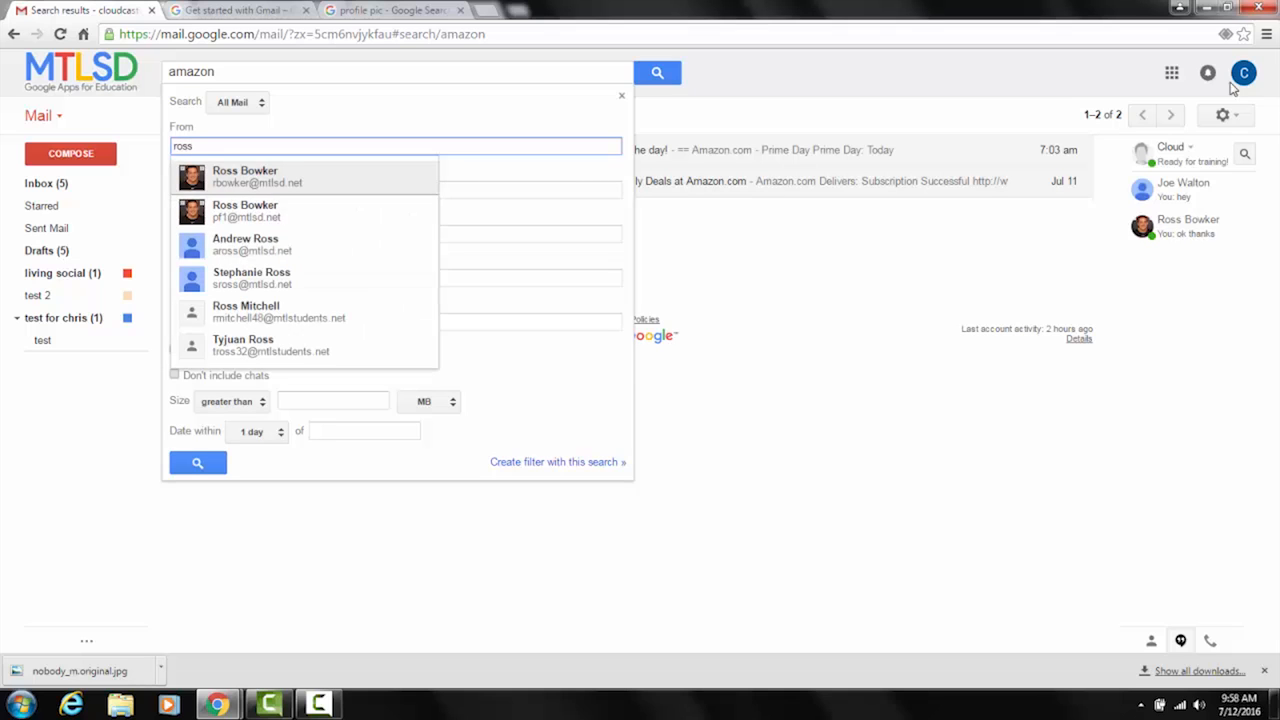
pyautogui.click(216, 172)
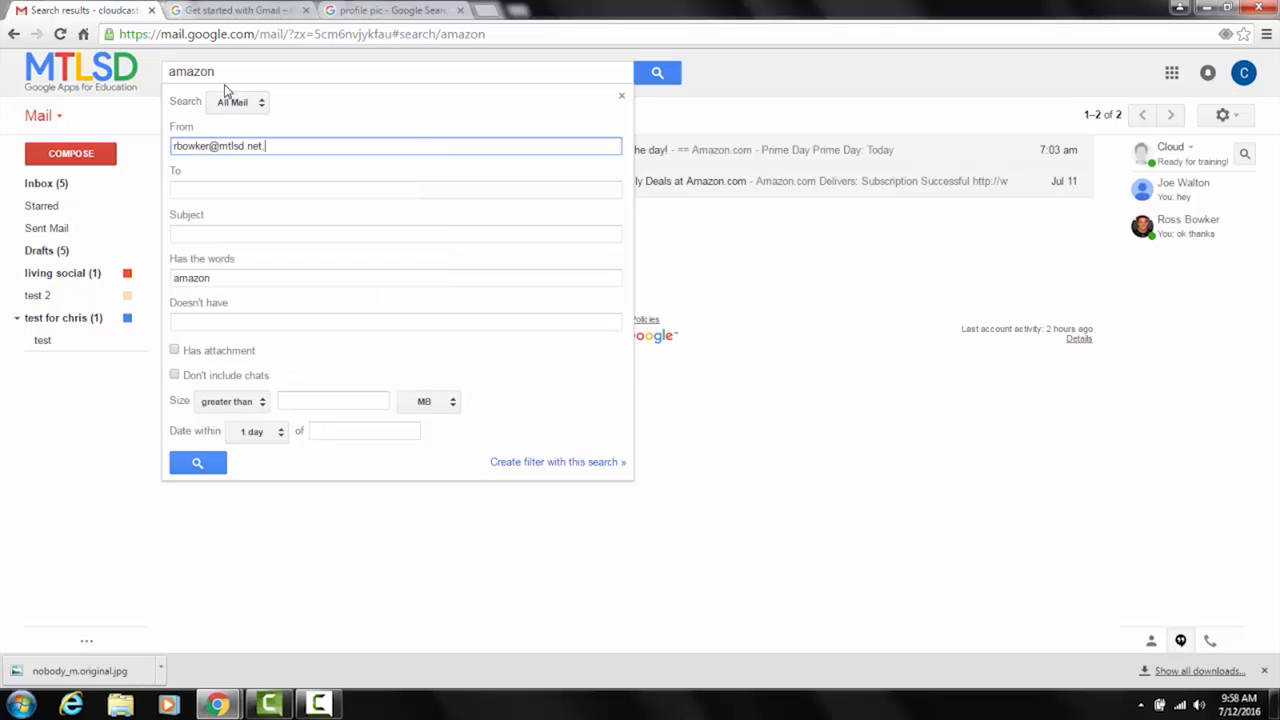
# Clear the amazon keyword and run an advanced search for emails from the colleague at mtlsd.net with the subject "migration".
pyautogui.click(228, 75)
pyautogui.press('BackSpace')
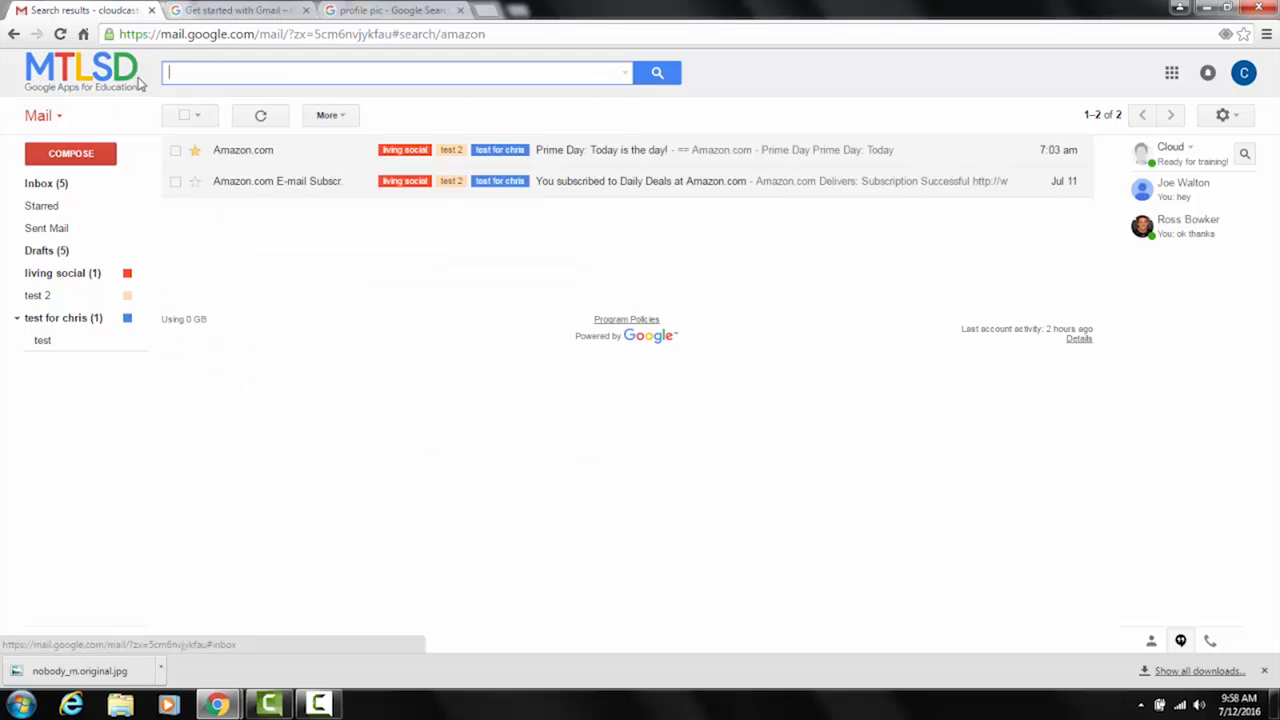
pyautogui.click(630, 77)
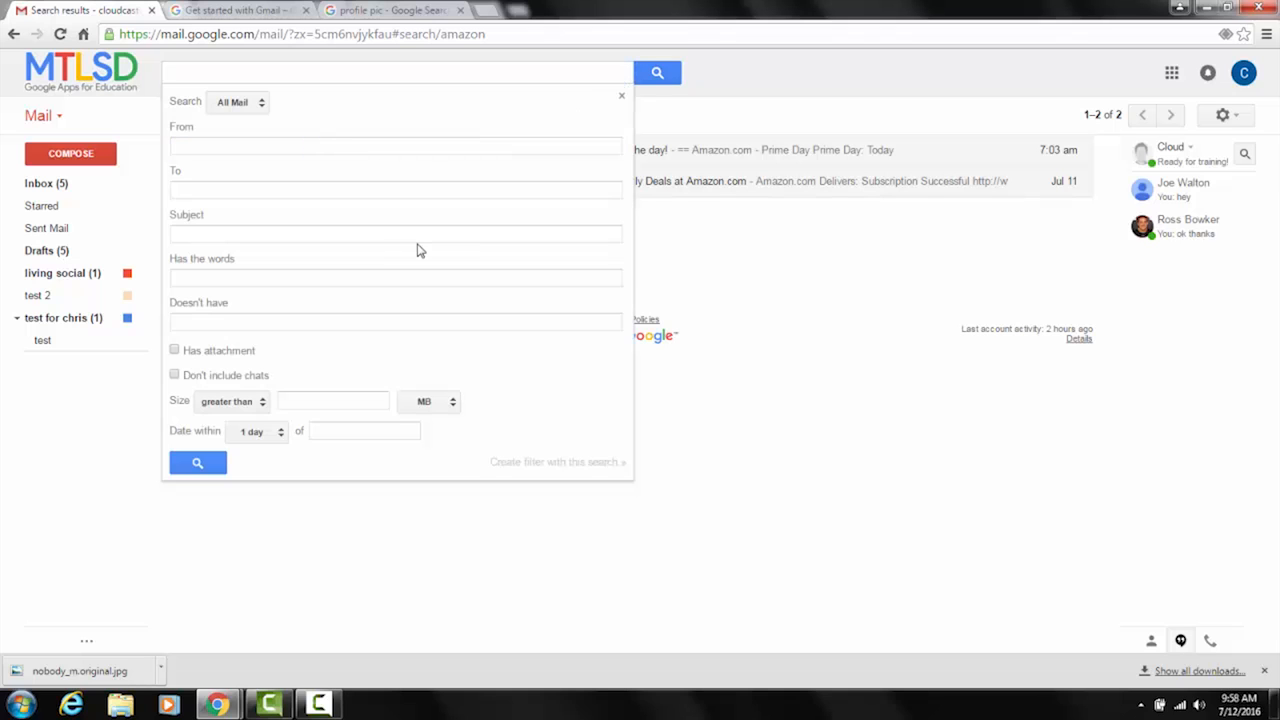
pyautogui.click(367, 145)
pyautogui.write('ross')
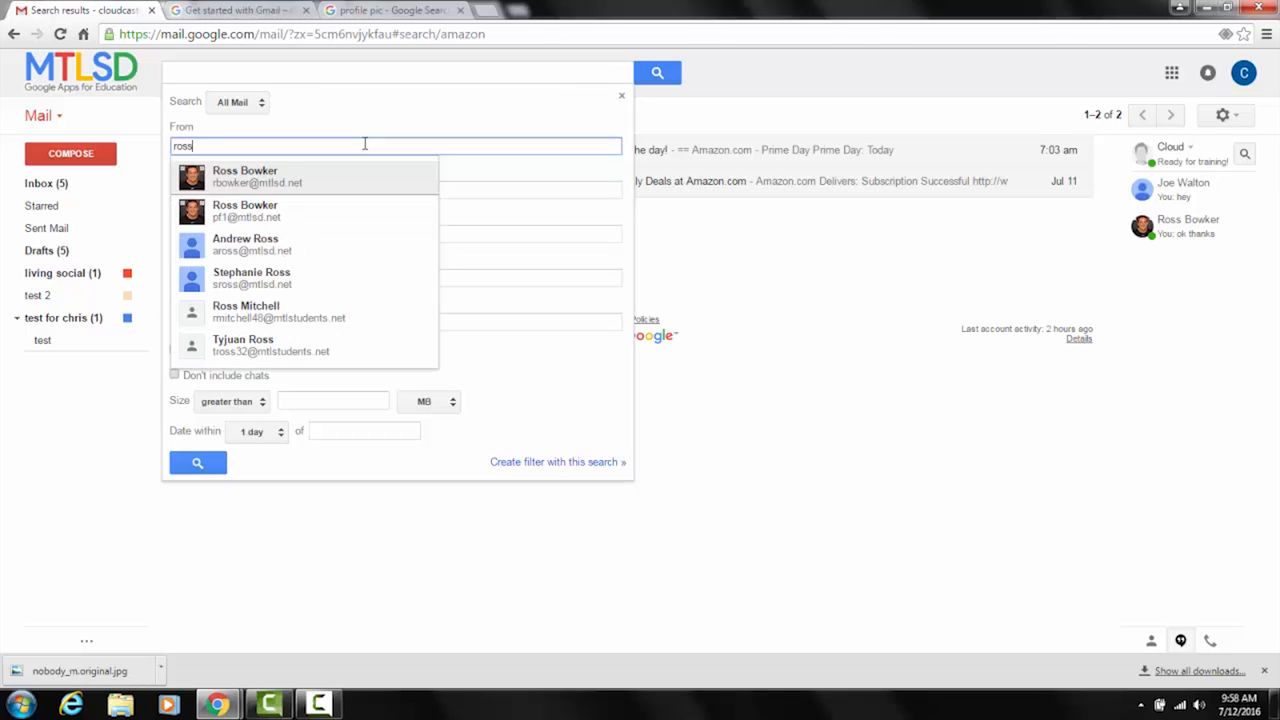
pyautogui.click(279, 182)
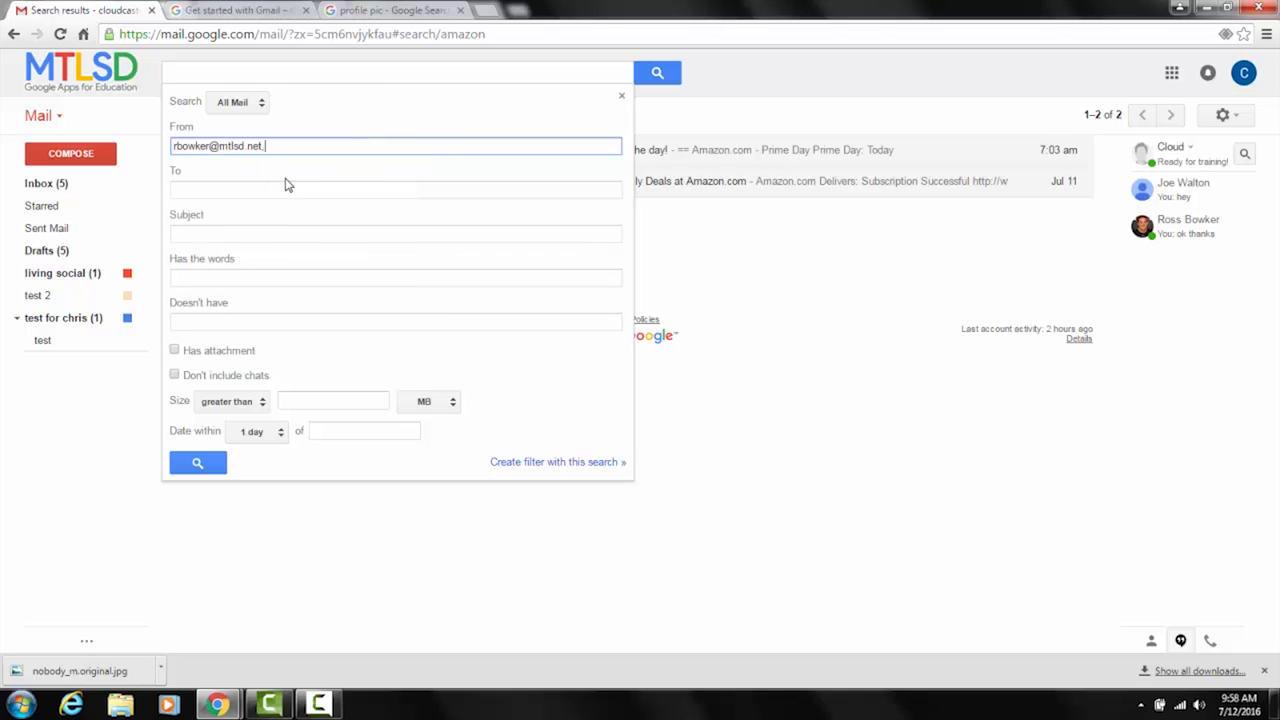
pyautogui.click(262, 234)
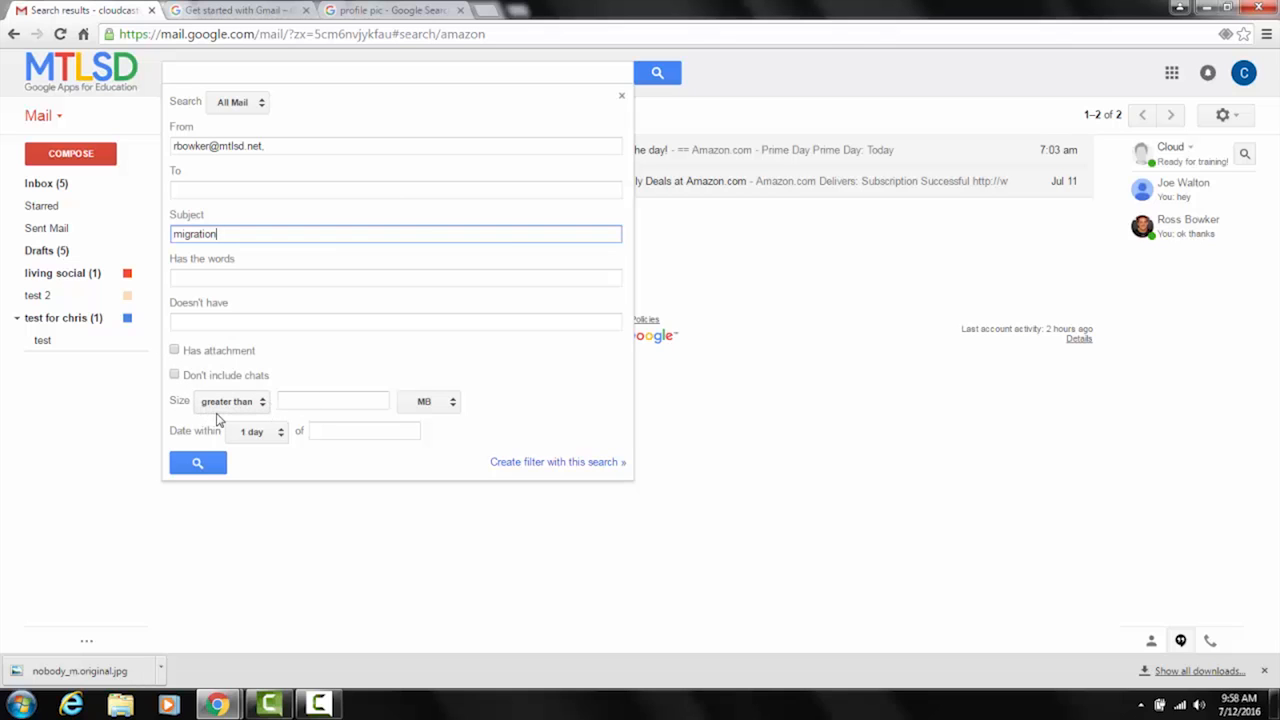
pyautogui.click(196, 462)
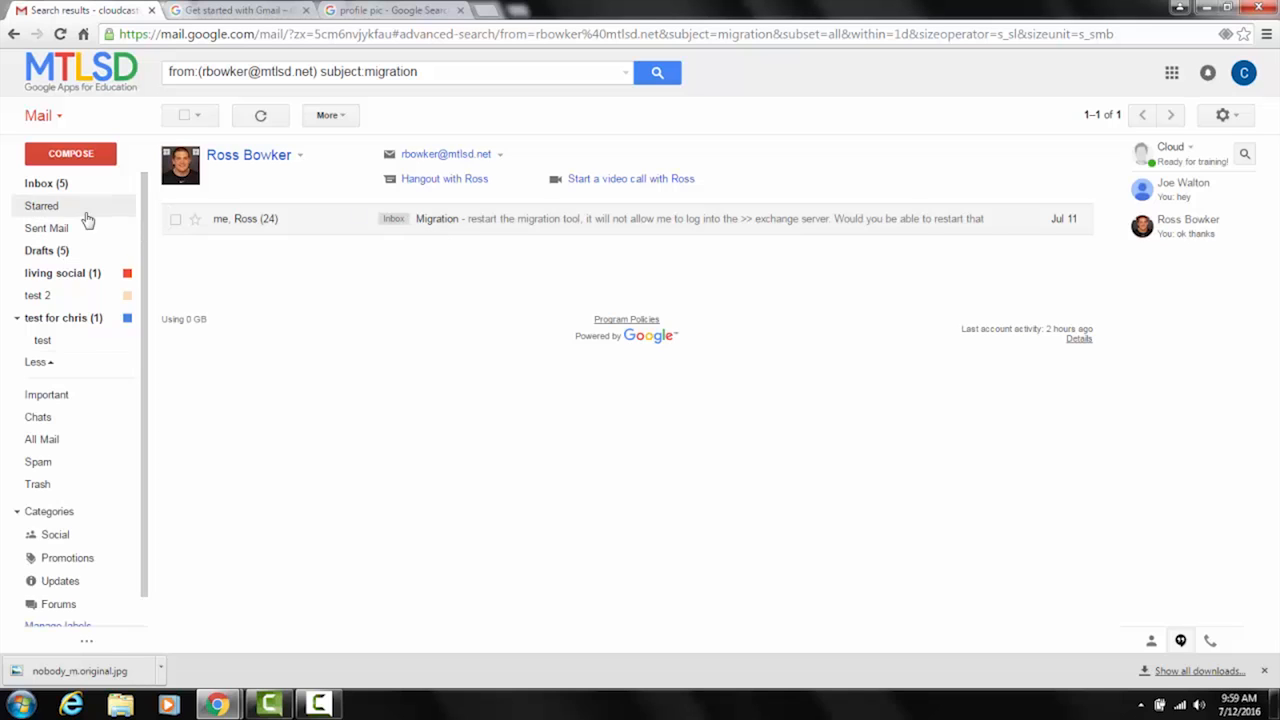
# Re-enter the colleague as sender in the migration search, review the filter actions offered for it, and close them without creating a filter.
pyautogui.click(626, 72)
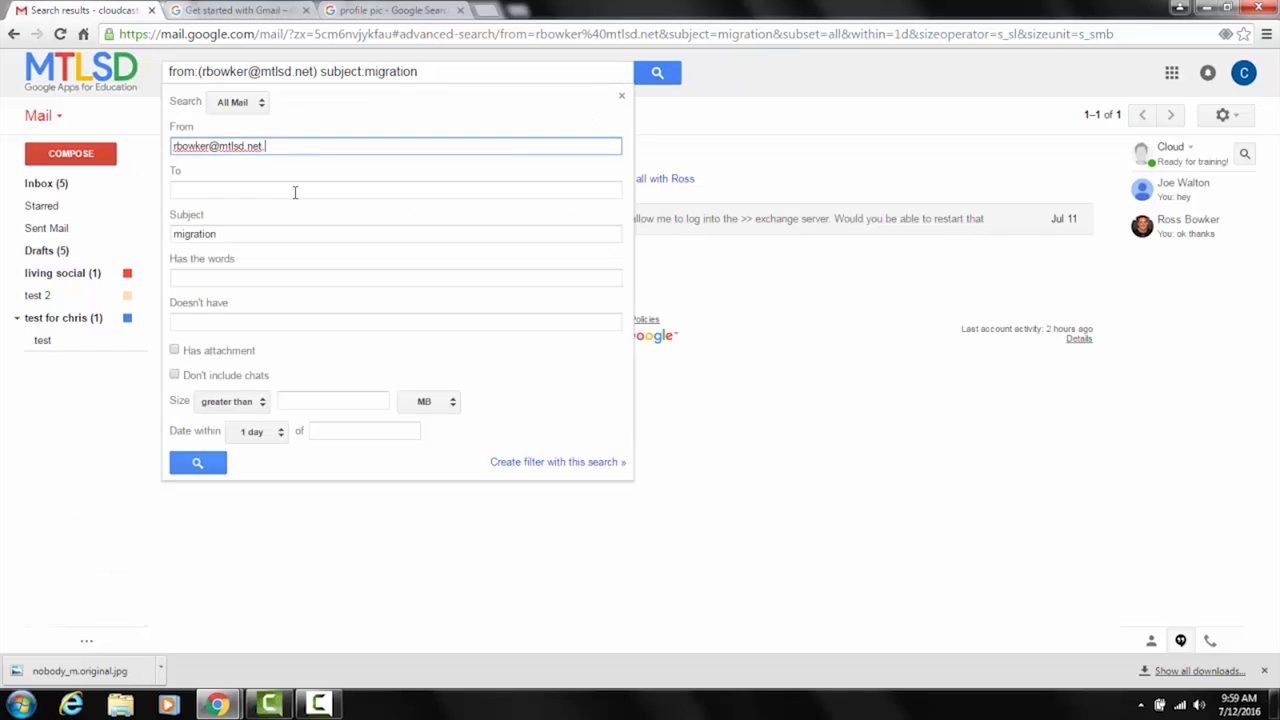
pyautogui.moveTo(281, 145); pyautogui.dragTo(2, 147)
pyautogui.press('BackSpace')
pyautogui.write('ross')
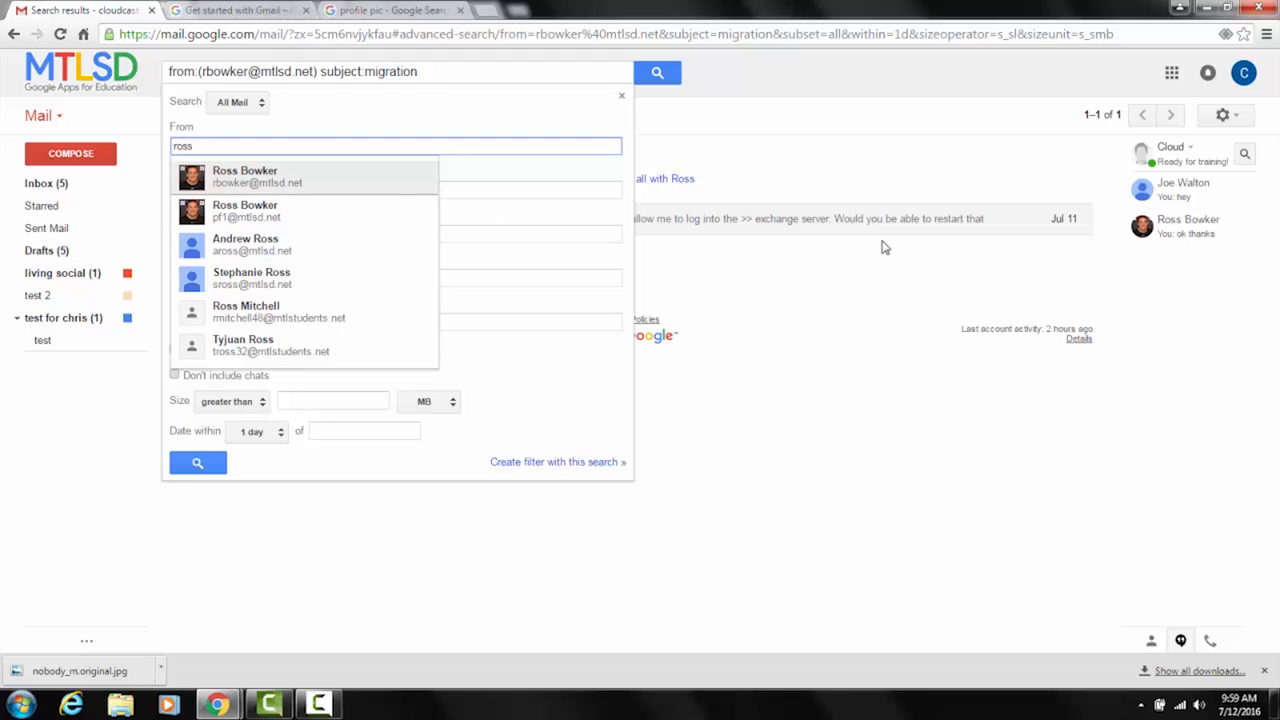
pyautogui.click(395, 185)
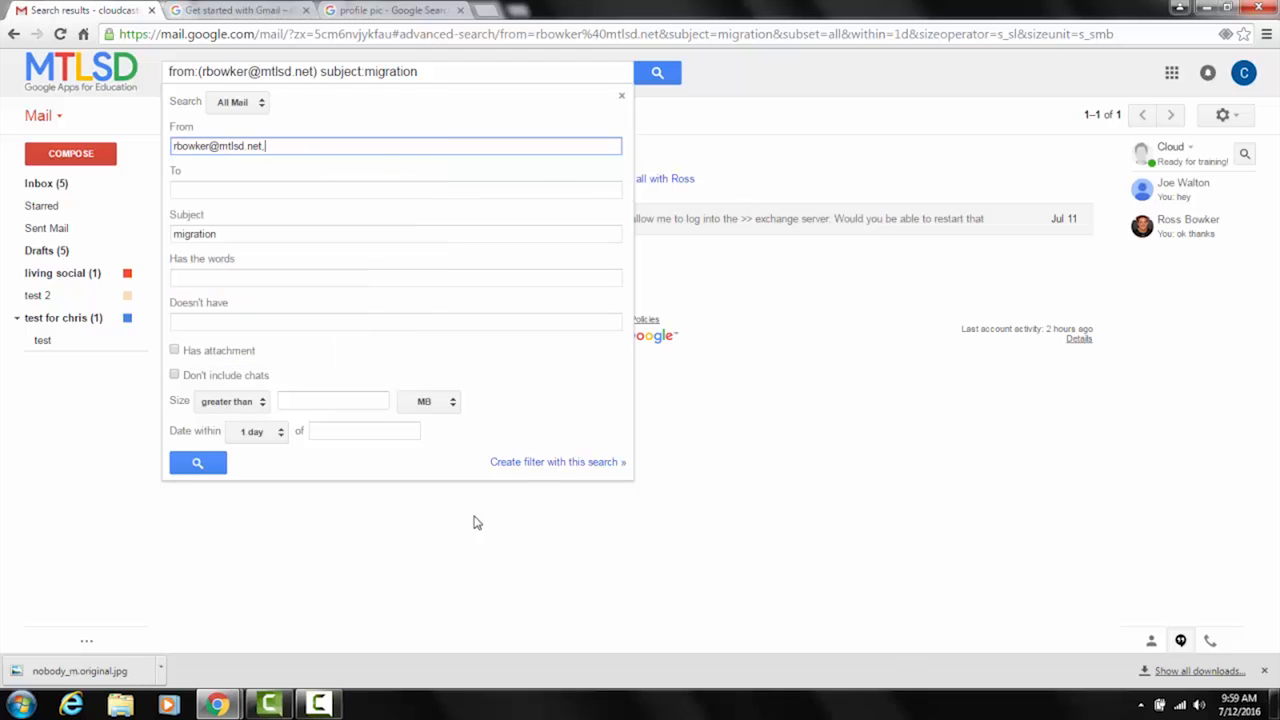
pyautogui.click(549, 465)
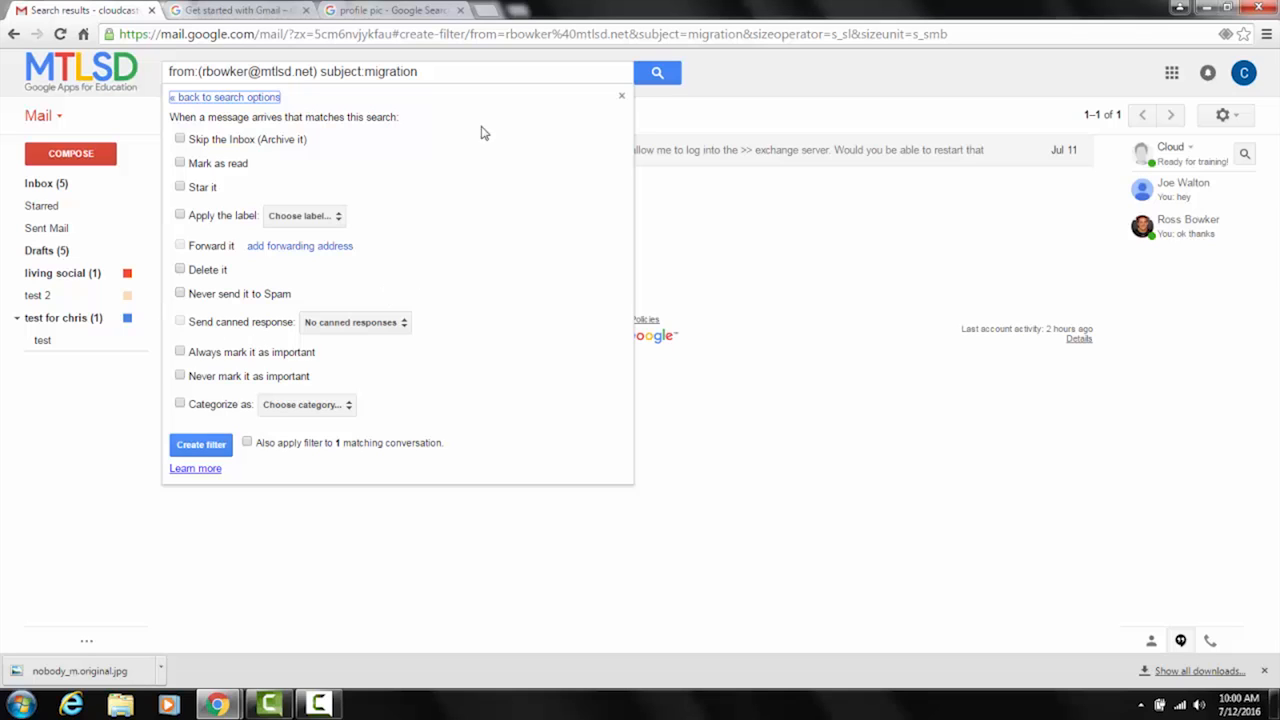
pyautogui.click(117, 117)
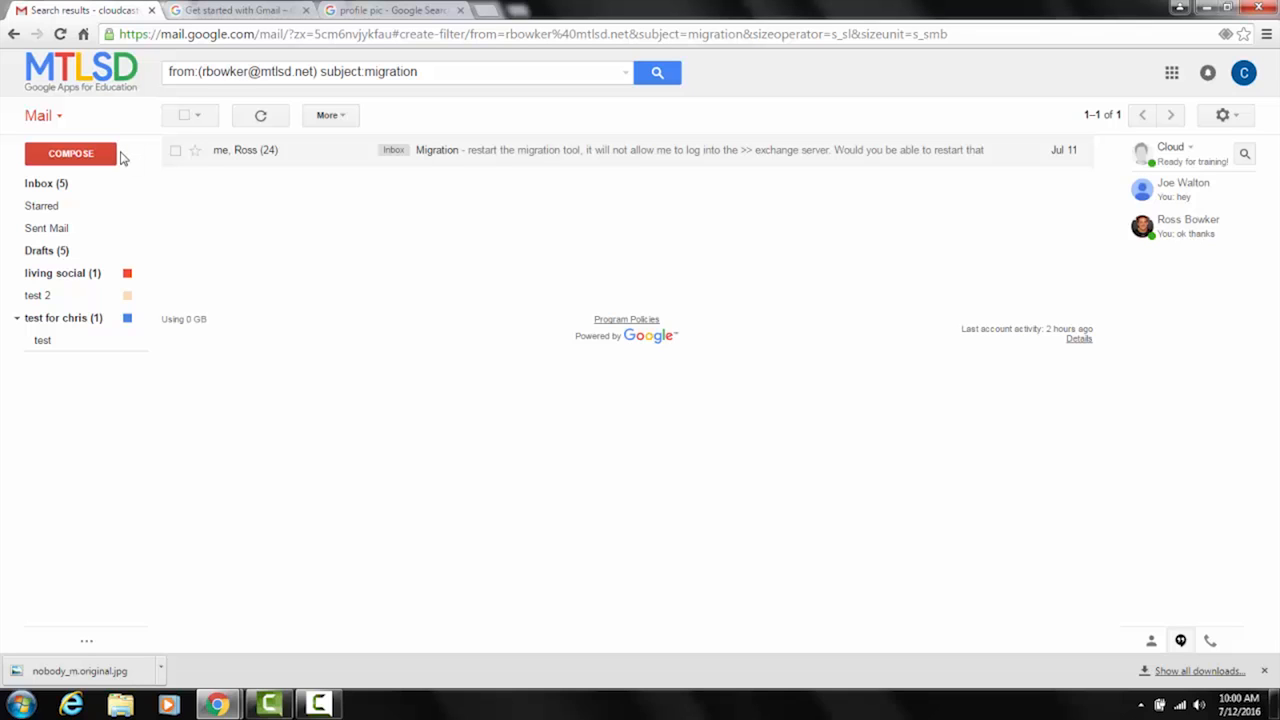
# Check the Spam folder from the expanded label list and return to the inbox.
pyautogui.moveTo(94, 294)
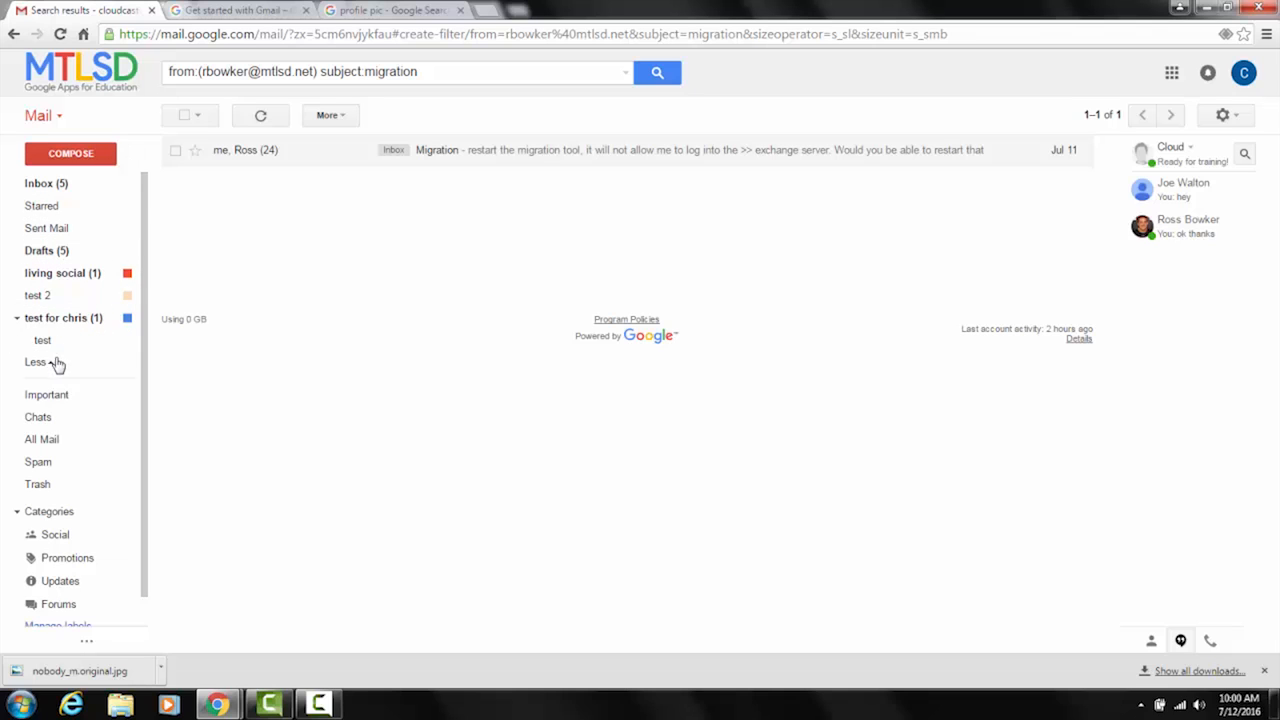
pyautogui.click(62, 464)
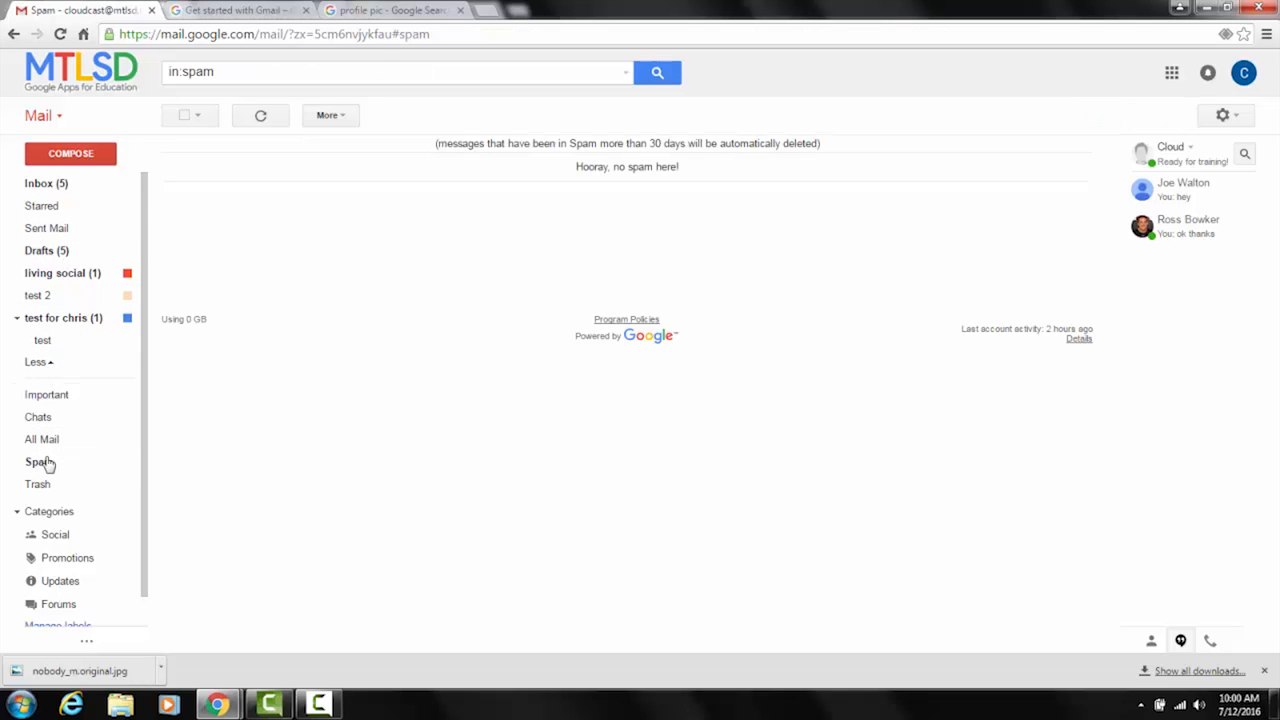
pyautogui.click(56, 185)
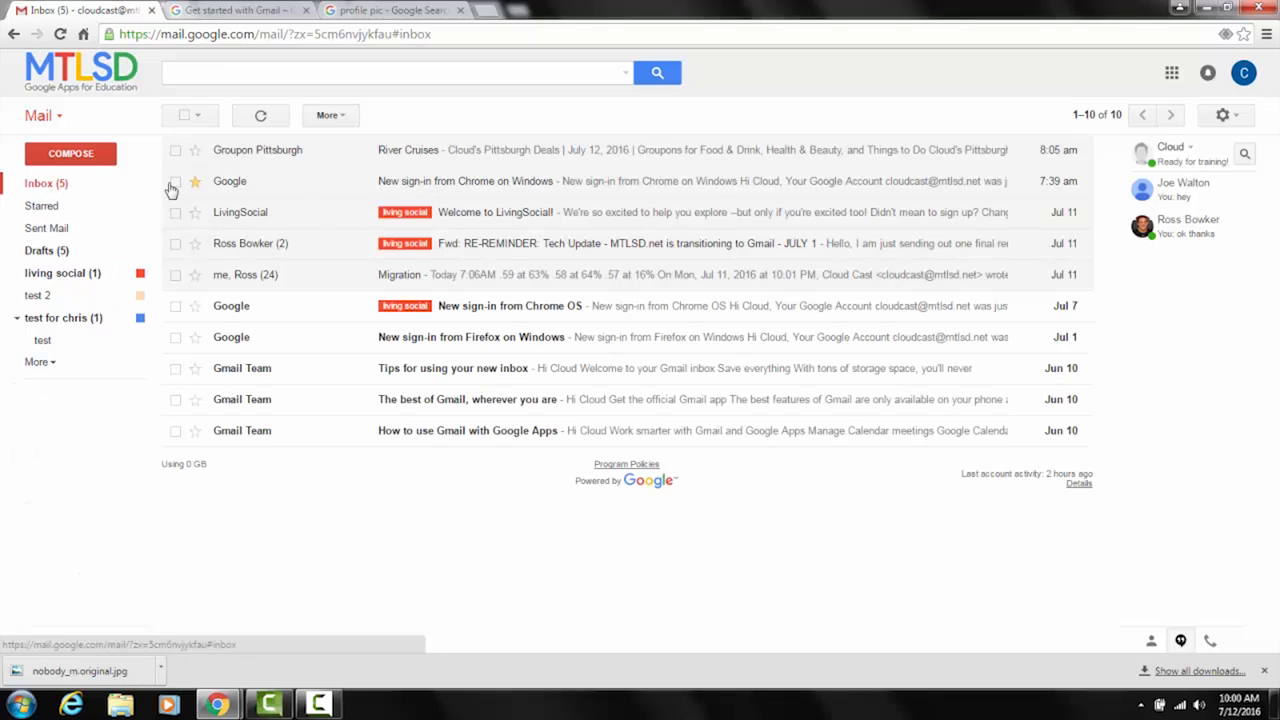
# Report the Groupon Pittsburgh "River Cruises" email as spam and unsubscribe from the sender's messages.
pyautogui.click(447, 156)
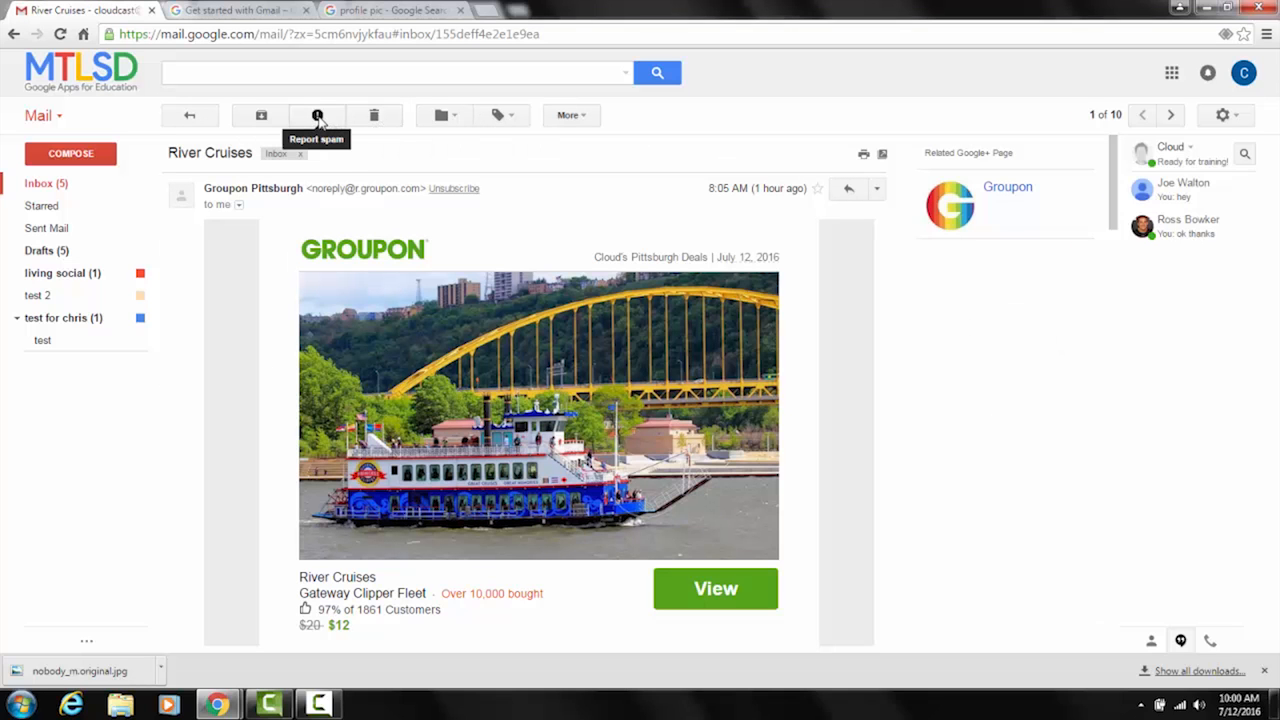
pyautogui.click(877, 190)
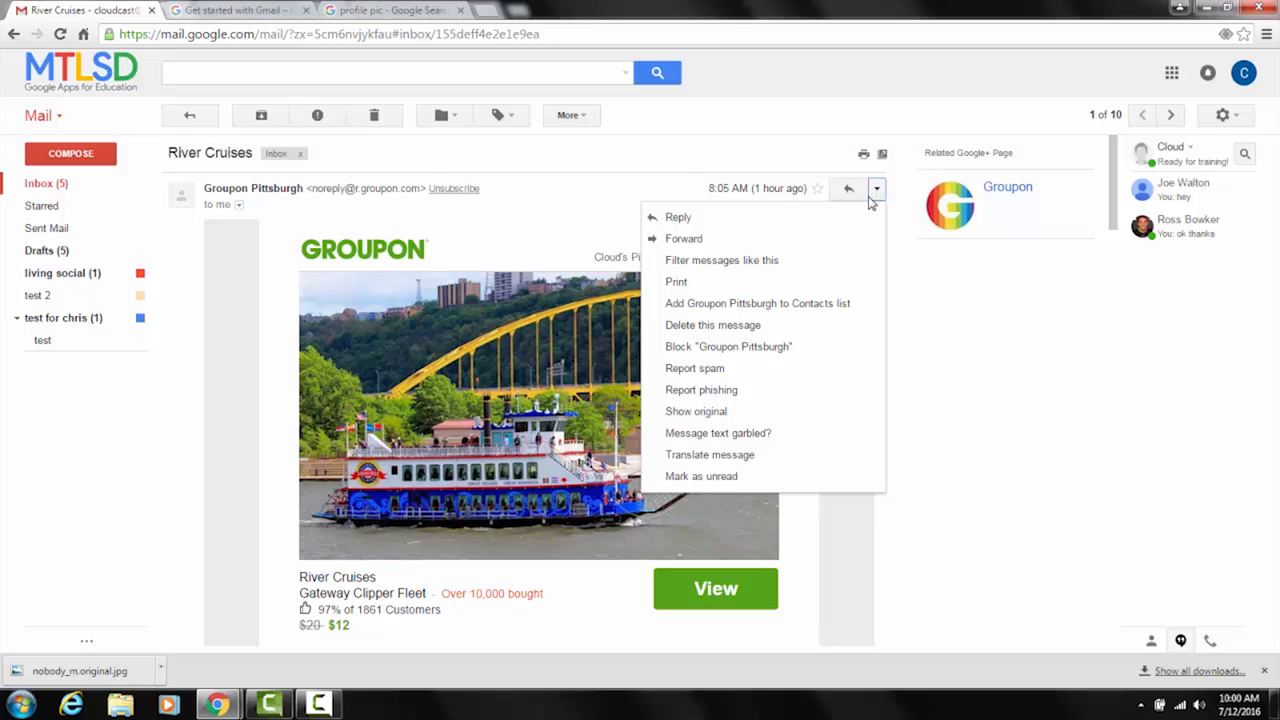
pyautogui.click(831, 378)
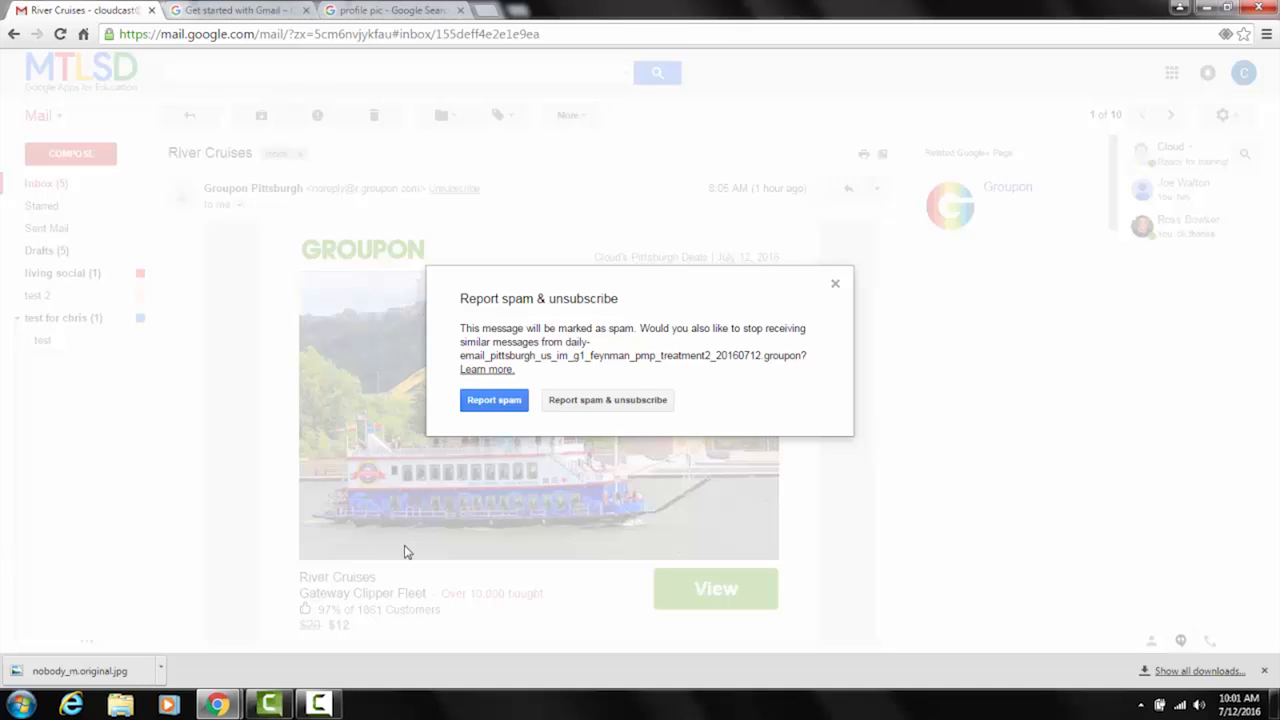
pyautogui.click(614, 403)
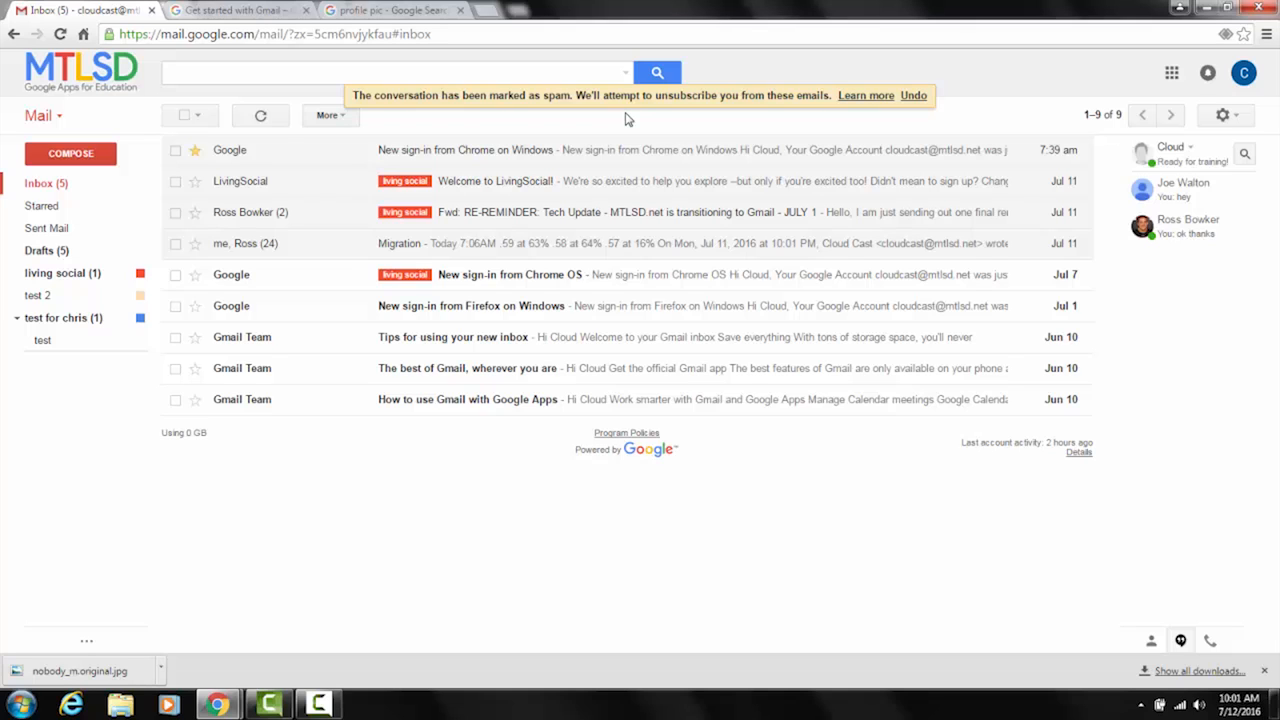
# Unmark the Groupon Pittsburgh "River Cruises" message as spam and return to the inbox.
pyautogui.moveTo(6, 312)
pyautogui.click(40, 363)
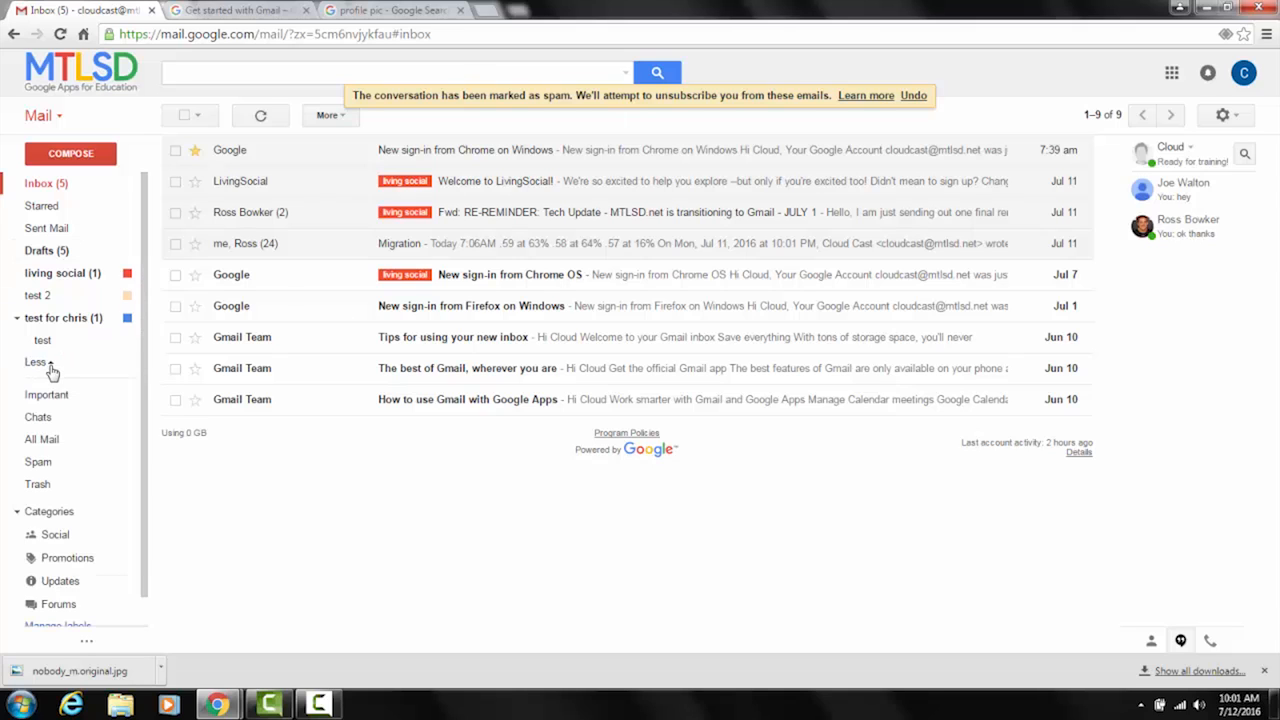
pyautogui.click(42, 465)
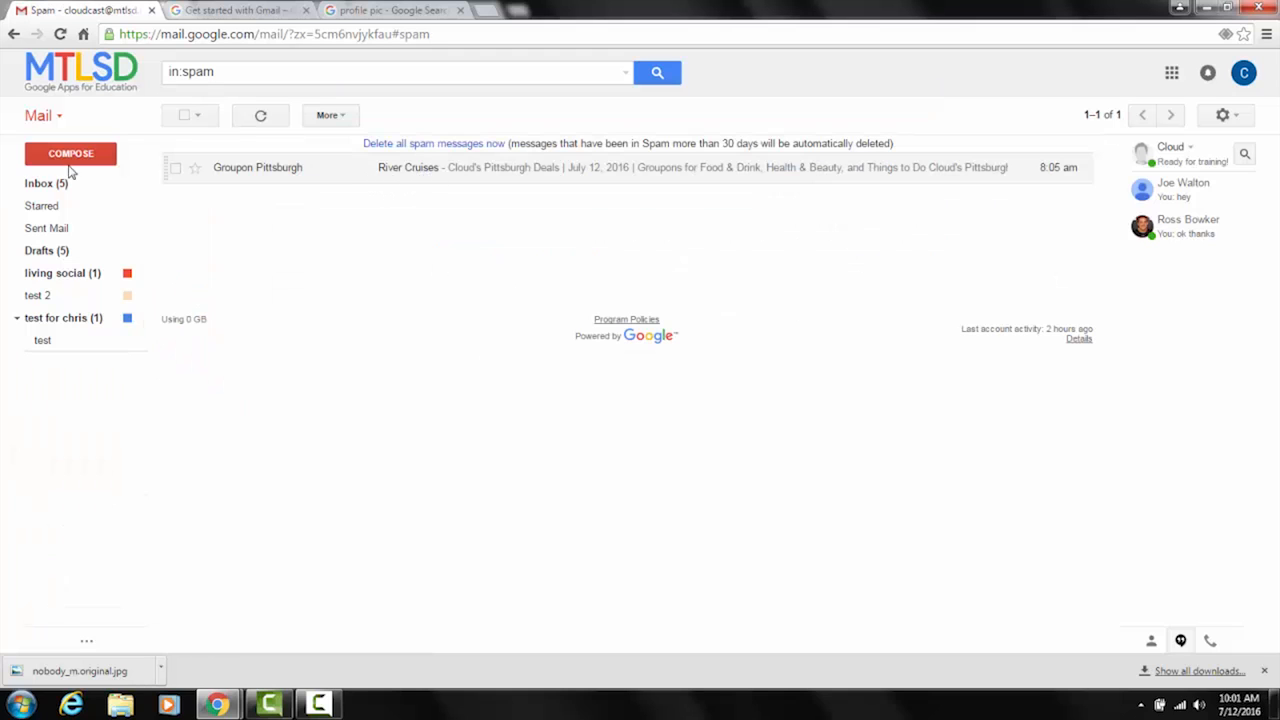
pyautogui.click(175, 169)
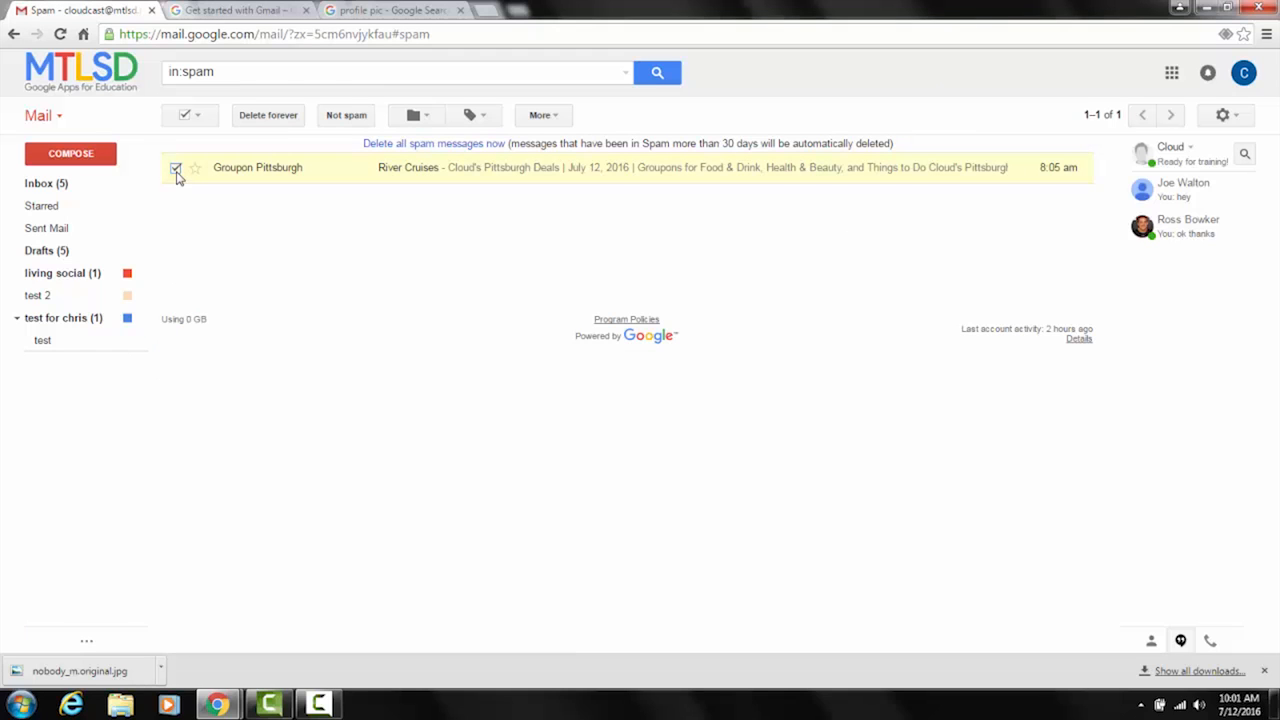
pyautogui.click(350, 117)
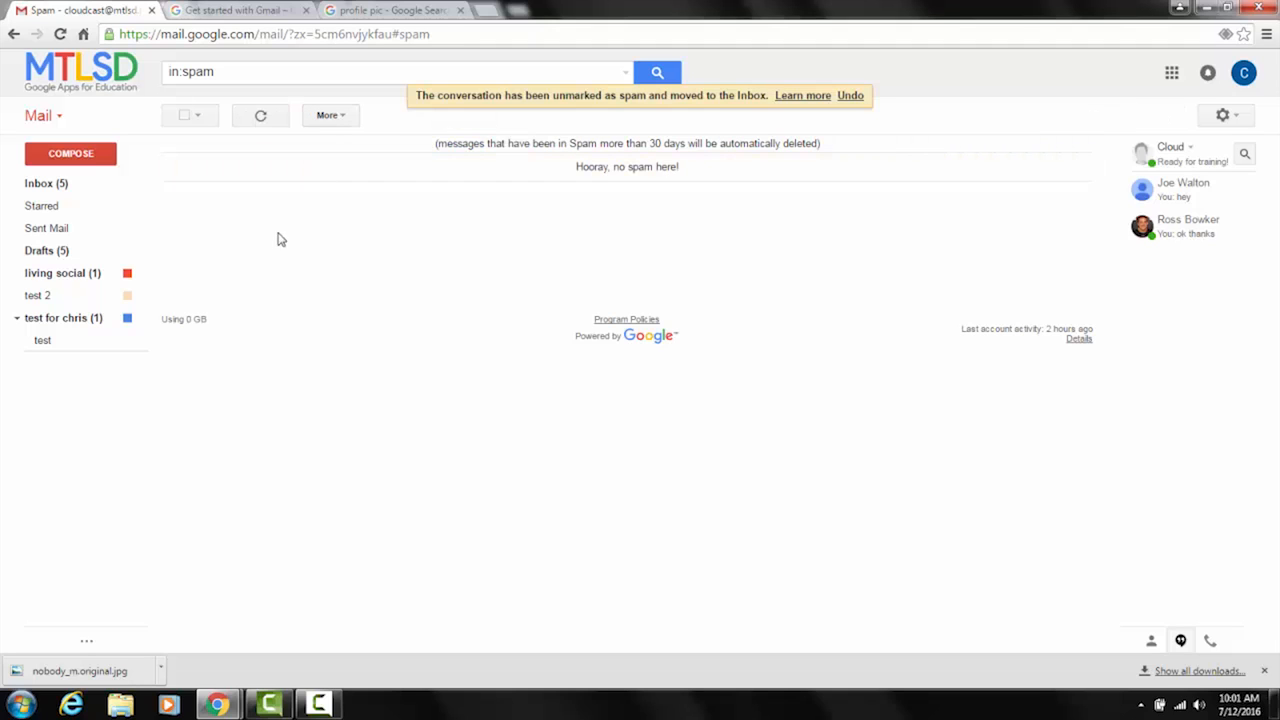
pyautogui.click(51, 183)
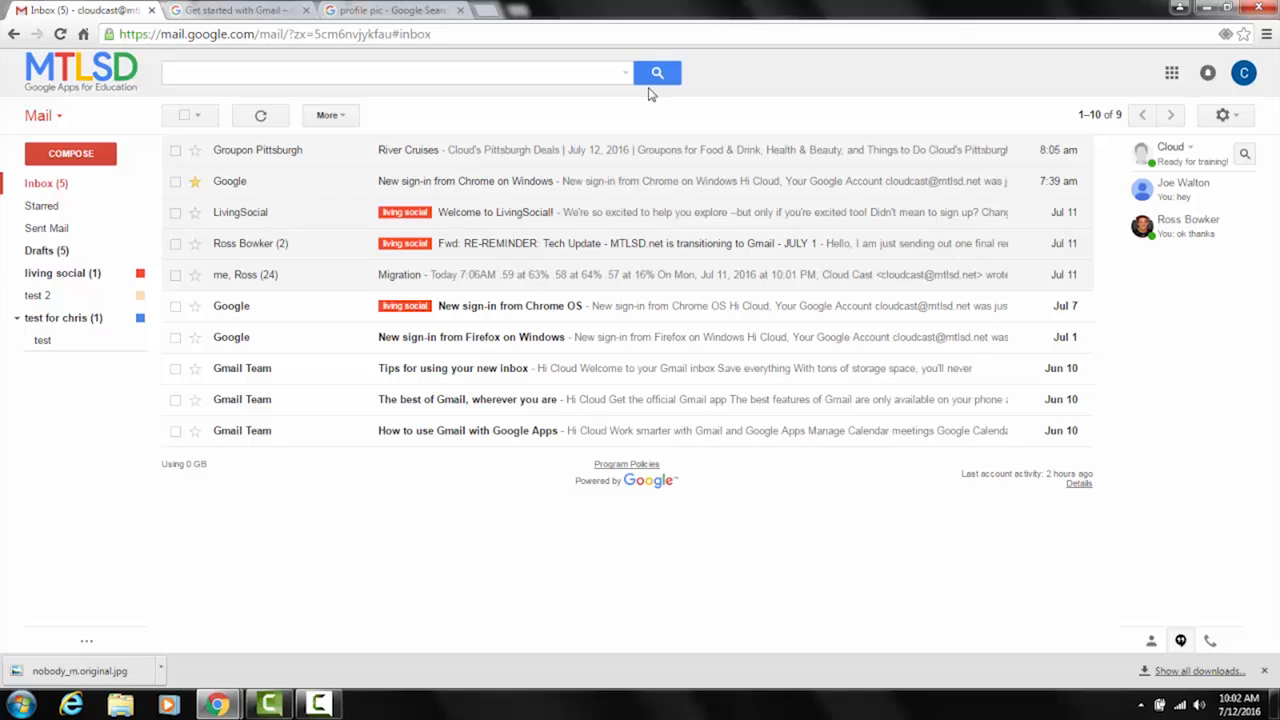
# Review the Get started with Gmail guide from Find emails through Create signatures, and open its further Gmail tips.
pyautogui.click(237, 12)
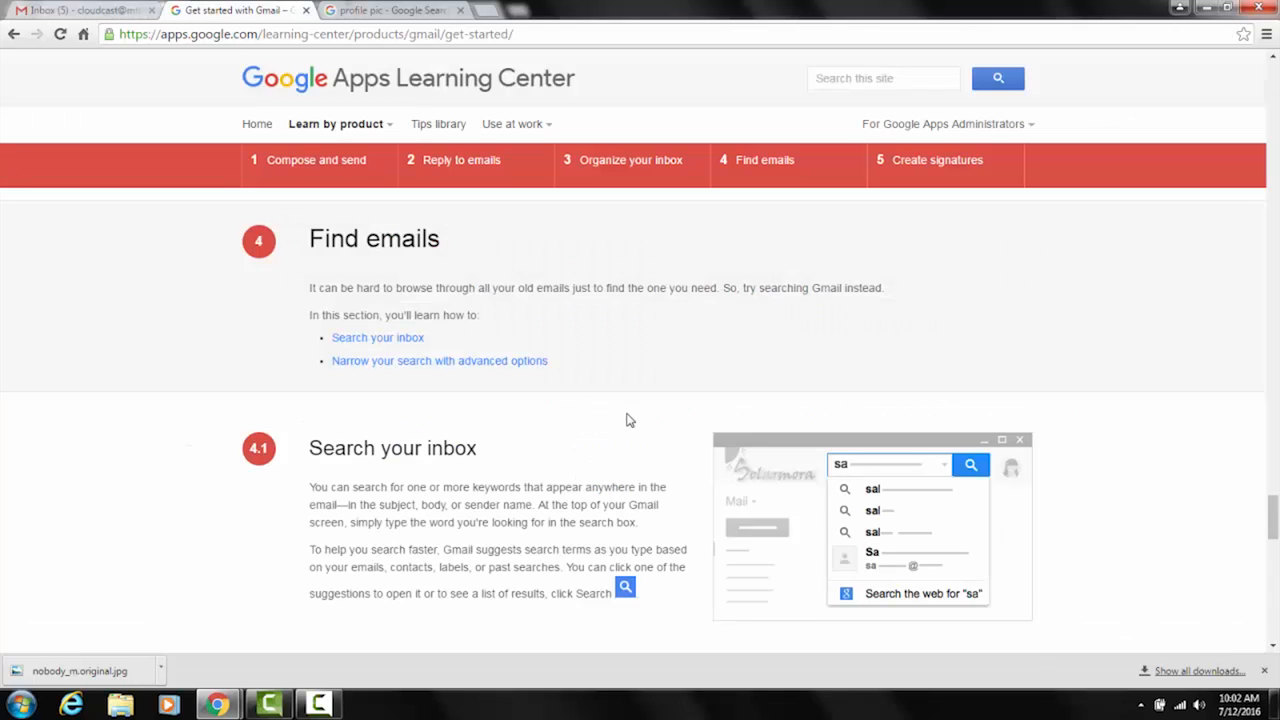
pyautogui.scroll(-4, 567, 370)
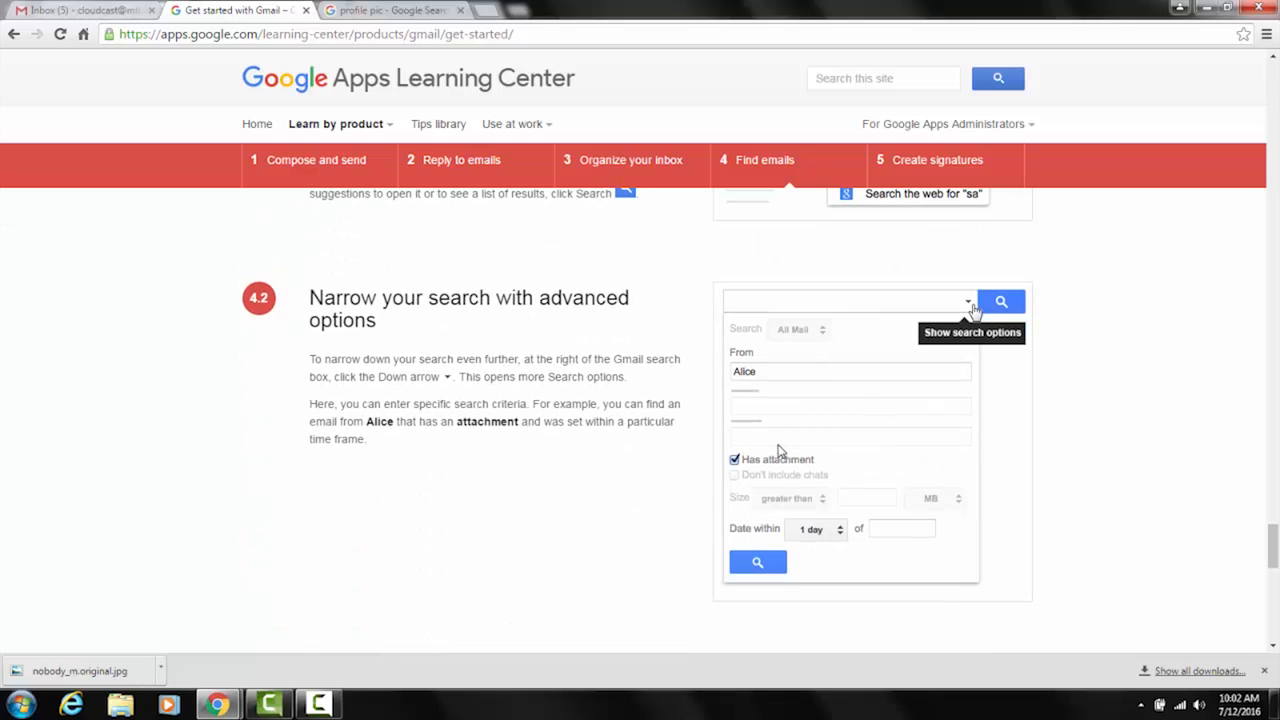
pyautogui.scroll(-4, 543, 498)
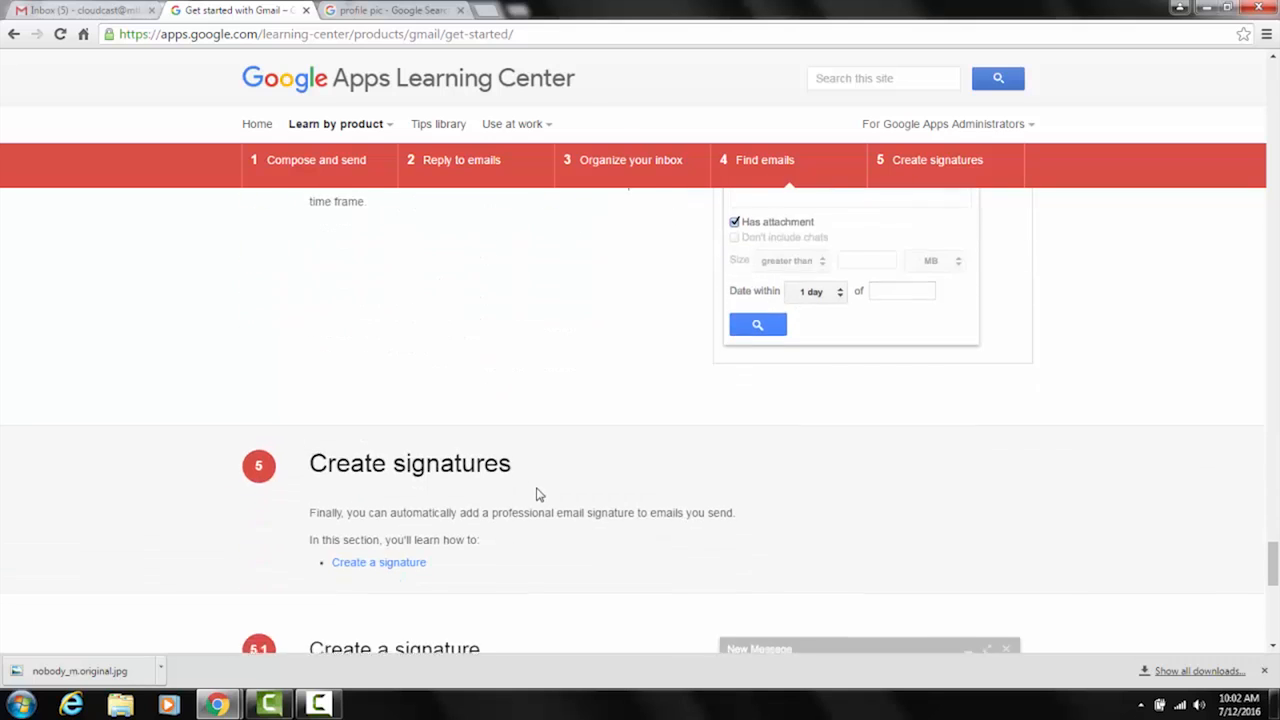
pyautogui.scroll(-2, 612, 292)
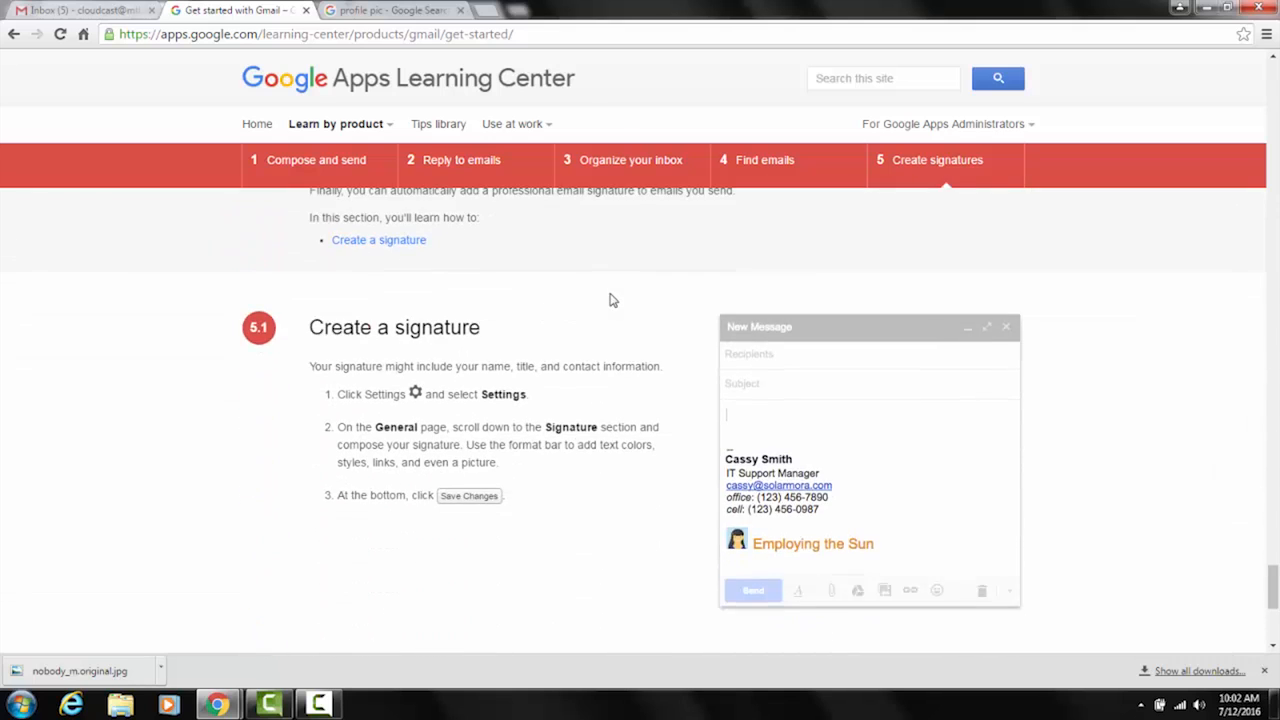
pyautogui.scroll(-4, 612, 300)
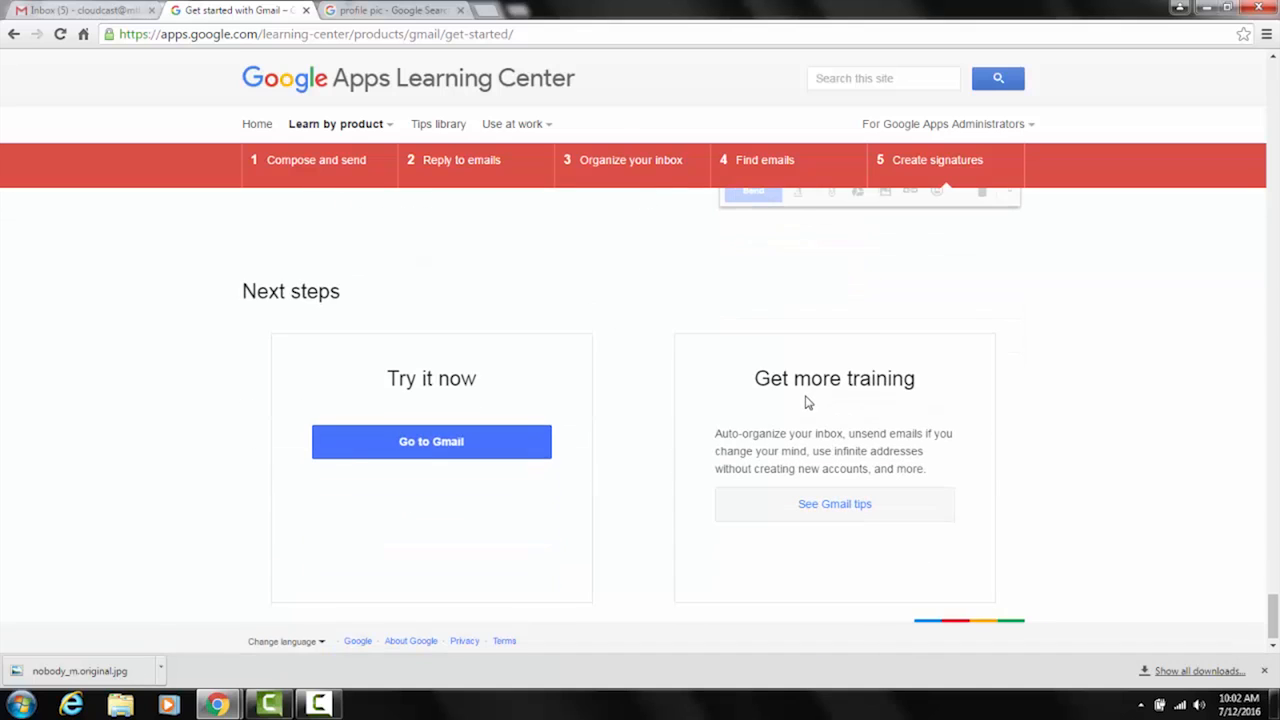
pyautogui.click(844, 510)
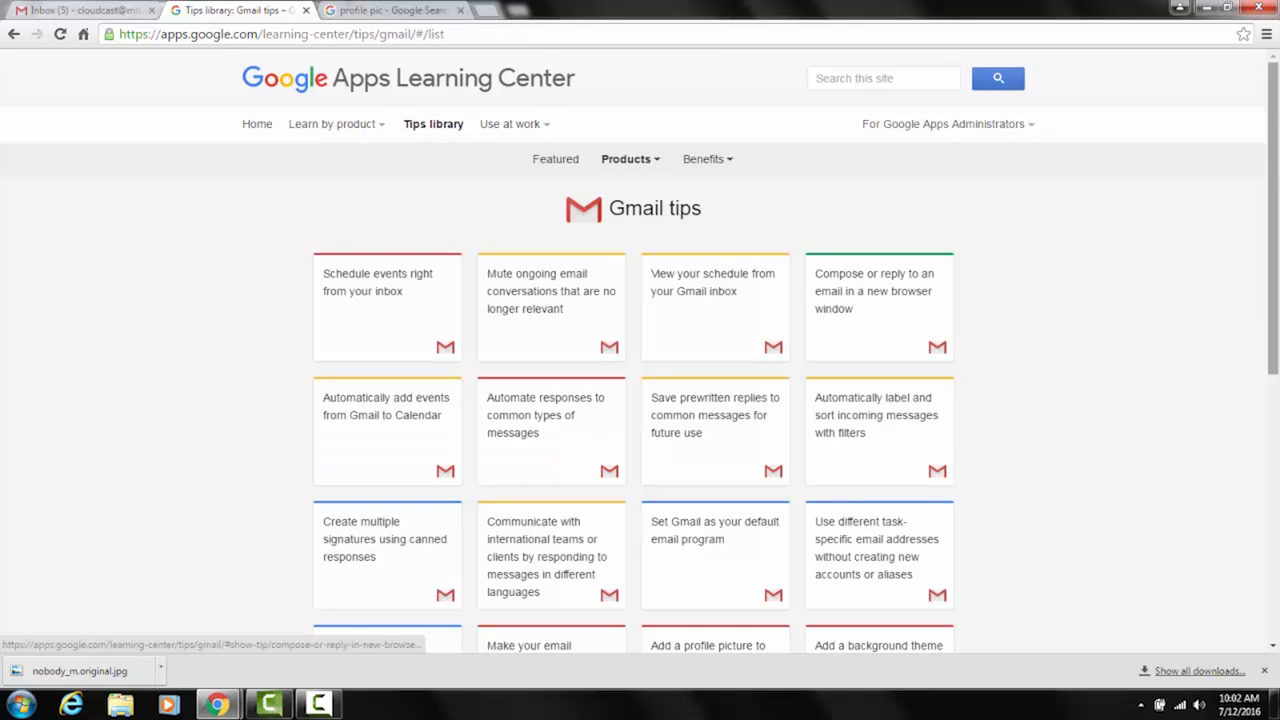
# Skim the Gmail tips and show the instructions for "Schedule events right from your inbox".
pyautogui.scroll(-3, 1160, 250)
pyautogui.scroll(3, 1160, 250)
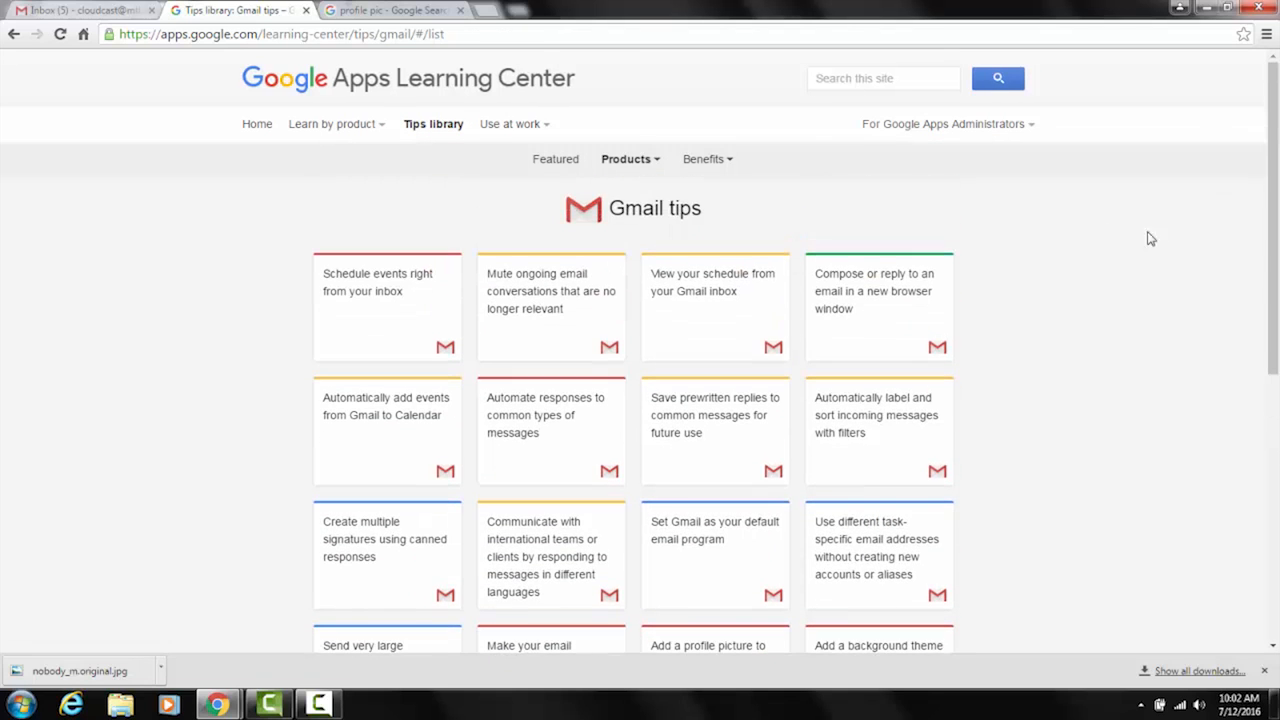
pyautogui.click(396, 286)
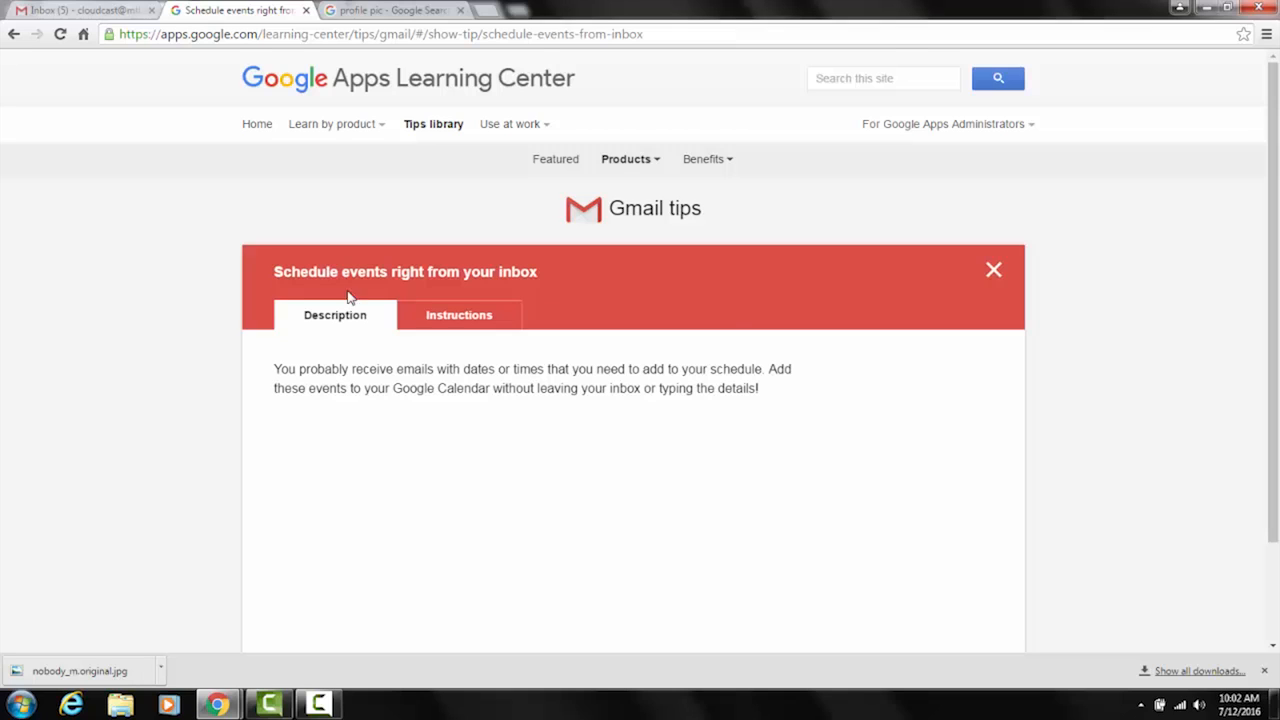
pyautogui.click(477, 314)
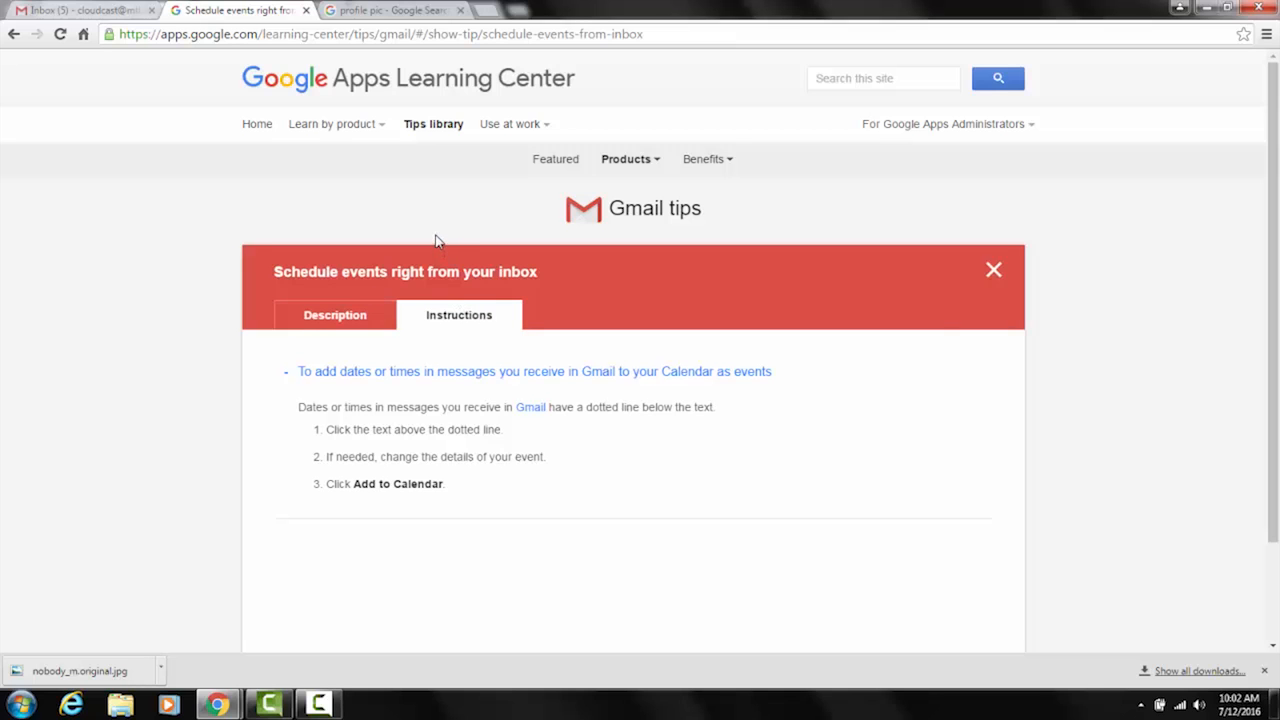
# Switch to the other Gmail window and search its mail for "frontier tickets".
pyautogui.hotkey('alt', 'Tab')
pyautogui.click(300, 80)
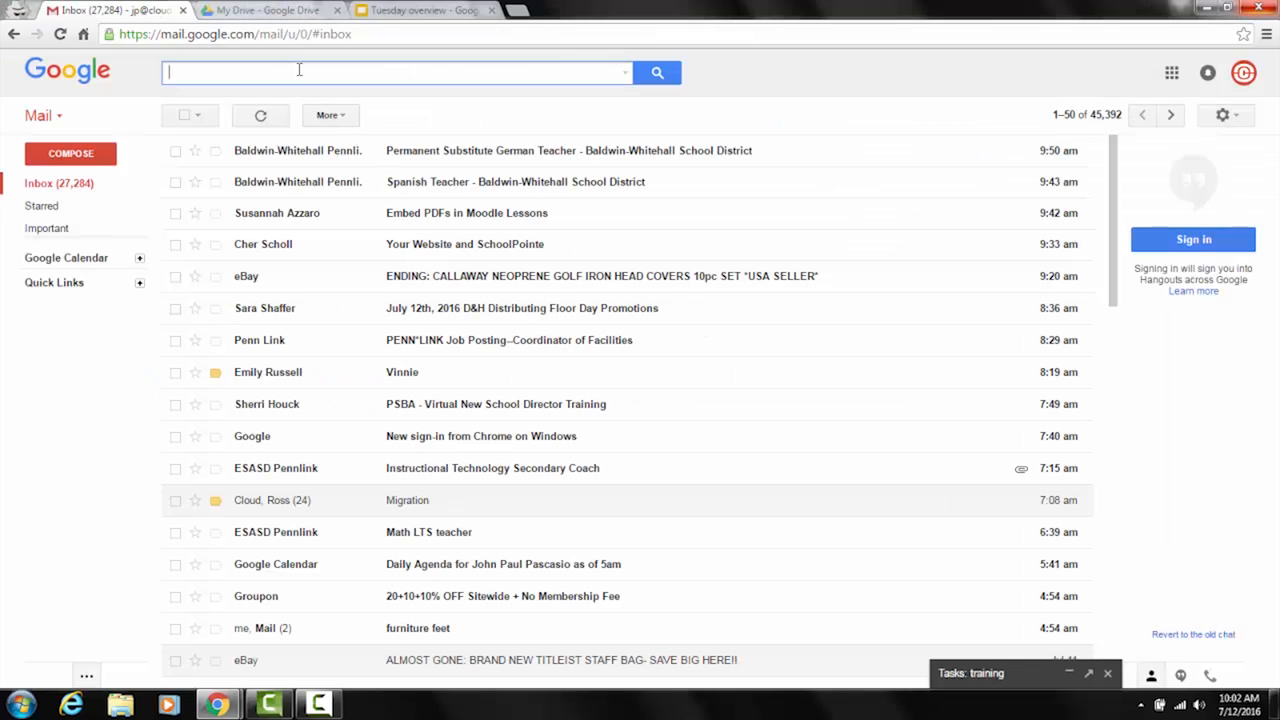
pyautogui.write('fro')
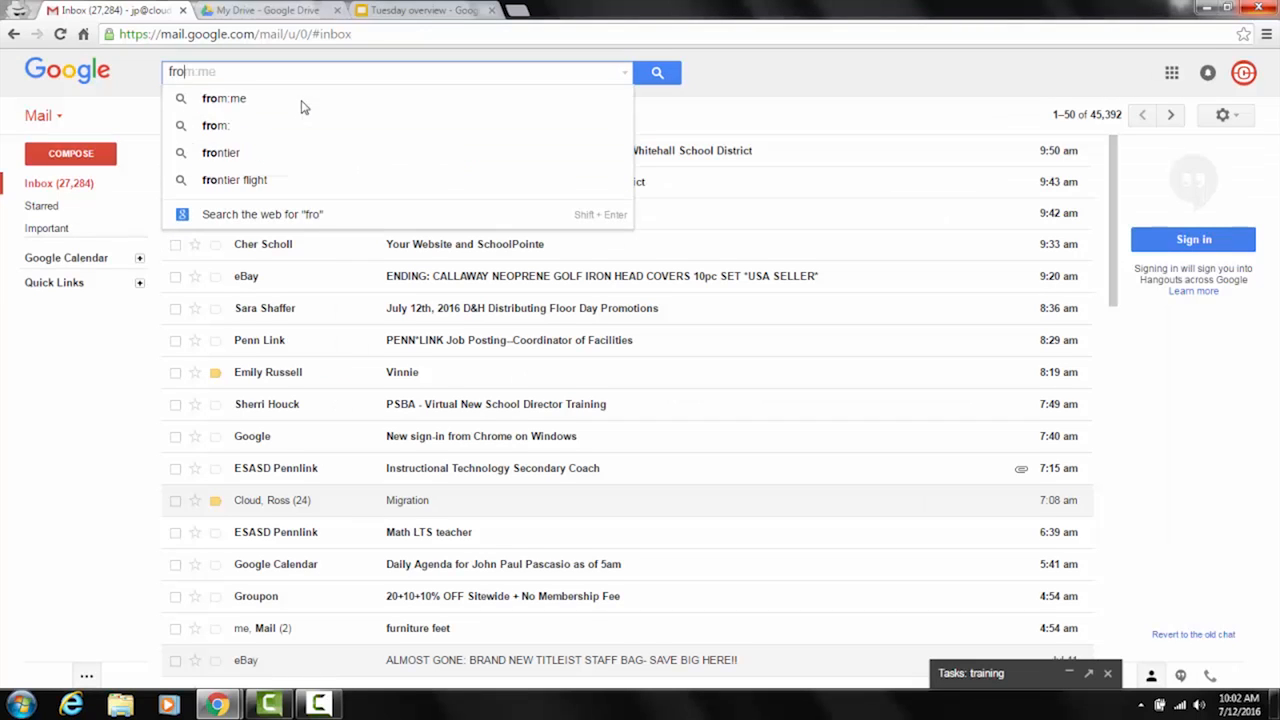
pyautogui.write('ntier tickets')
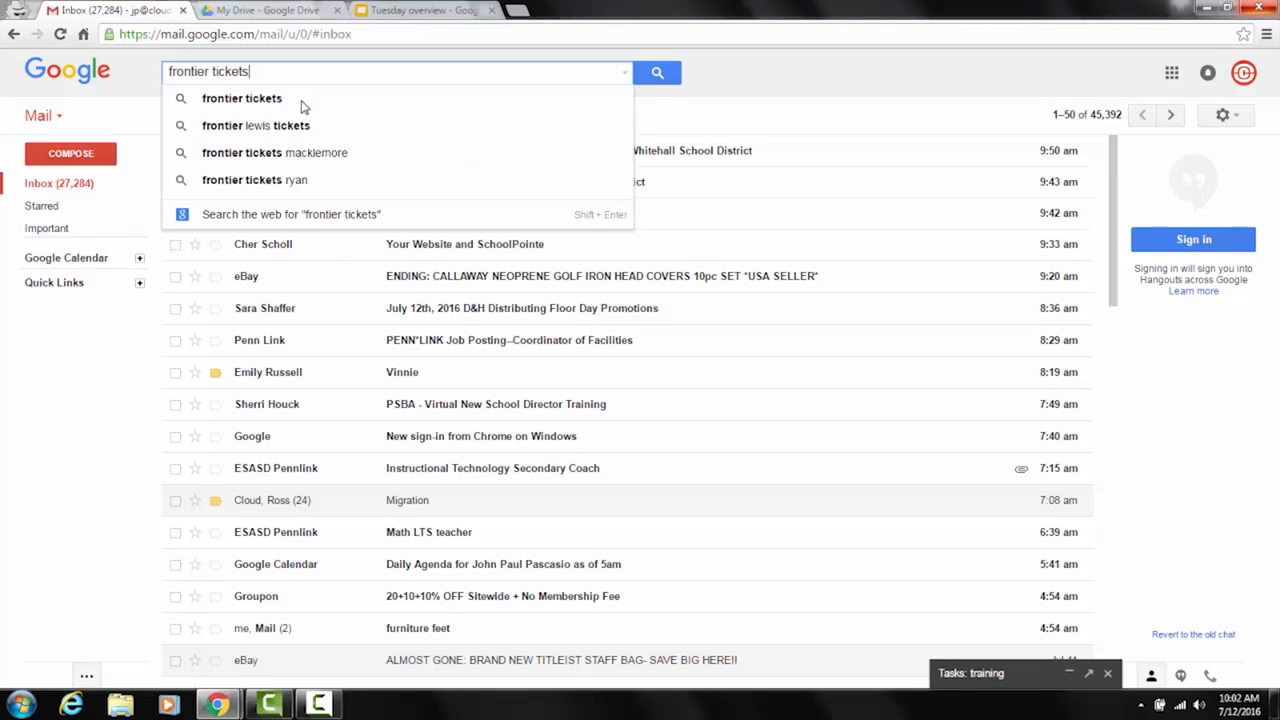
pyautogui.press('Return')
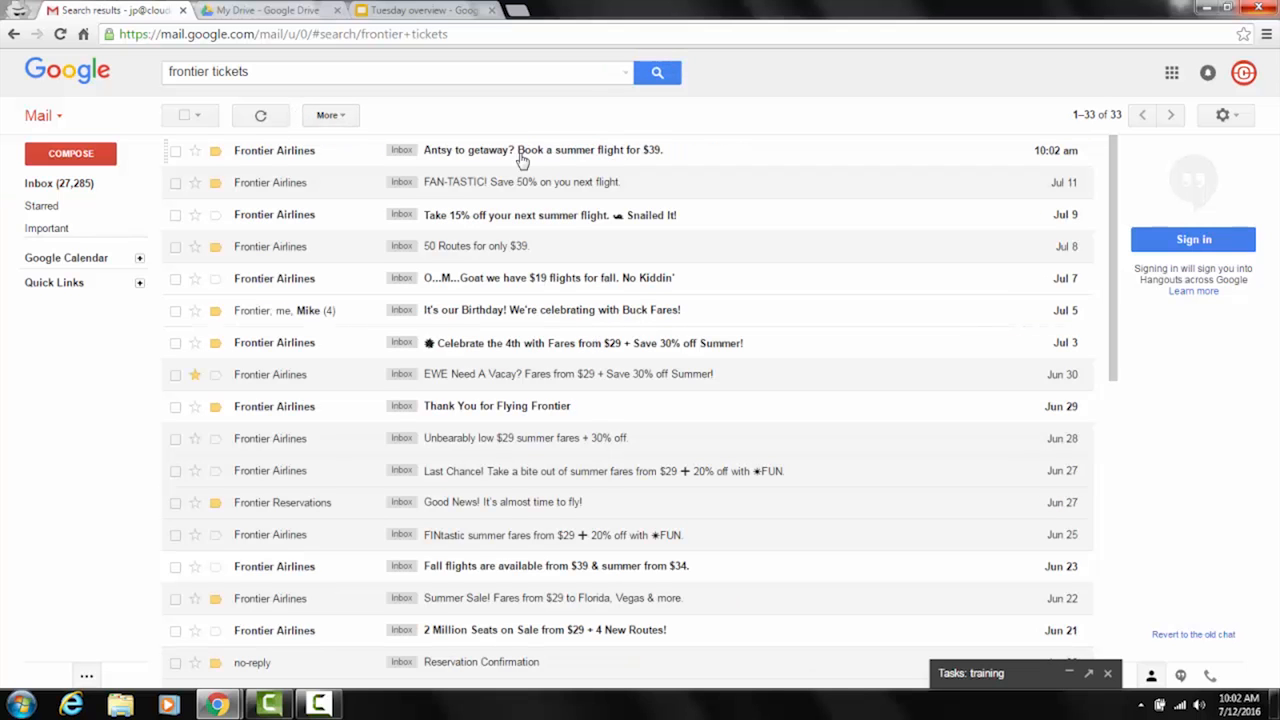
# Find and open the May 23 "Reservation Confirmation" message labelled California in the search results.
pyautogui.scroll(-1, 496, 200)
pyautogui.scroll(-3, 499, 207)
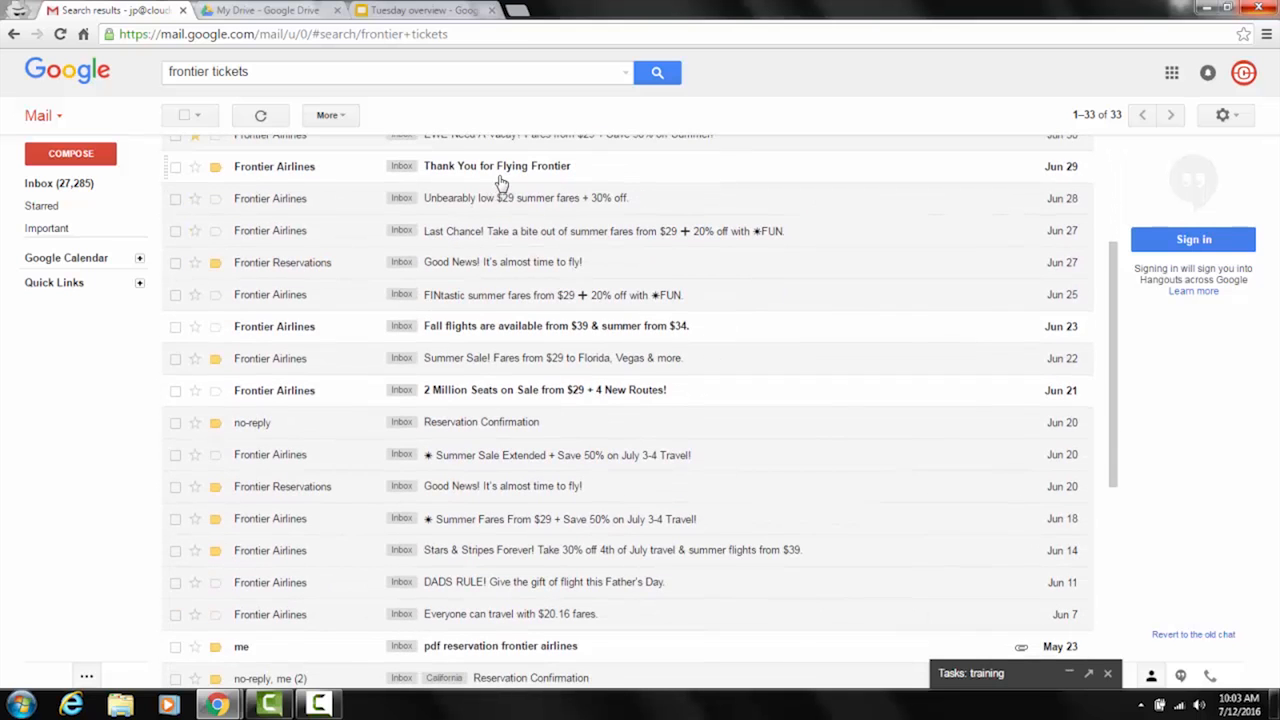
pyautogui.scroll(-3, 500, 180)
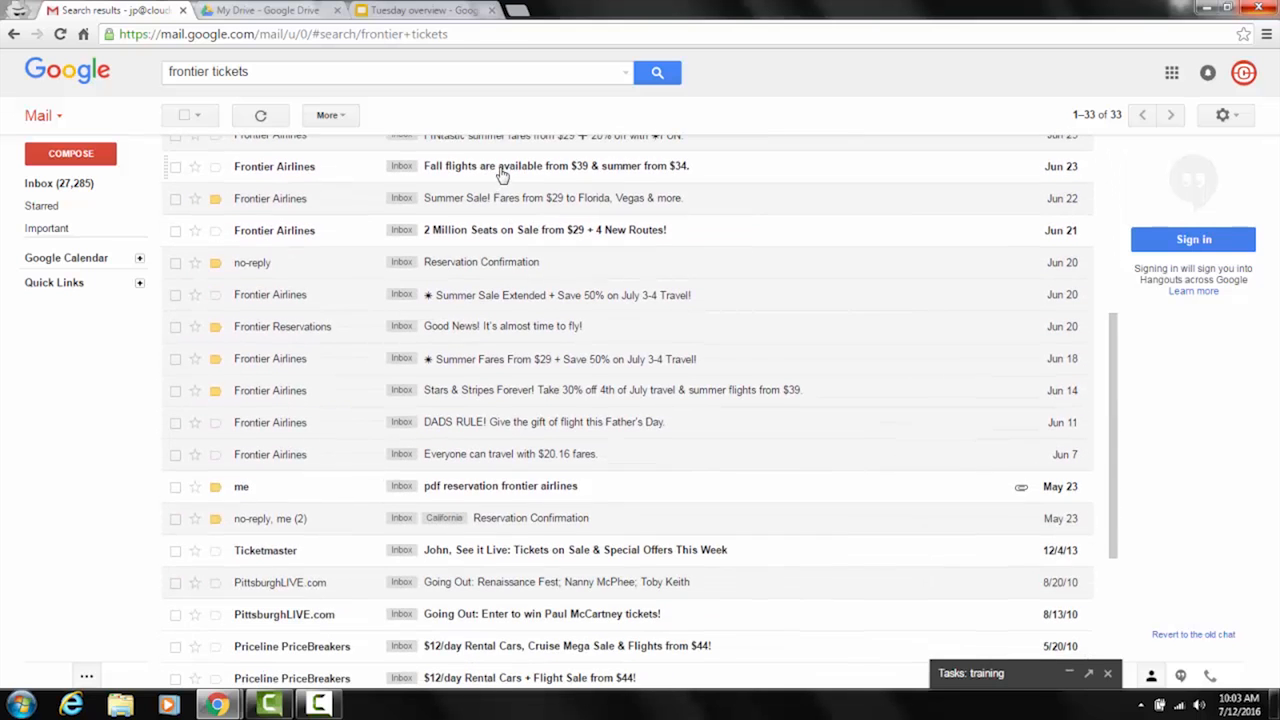
pyautogui.scroll(-5, 445, 240)
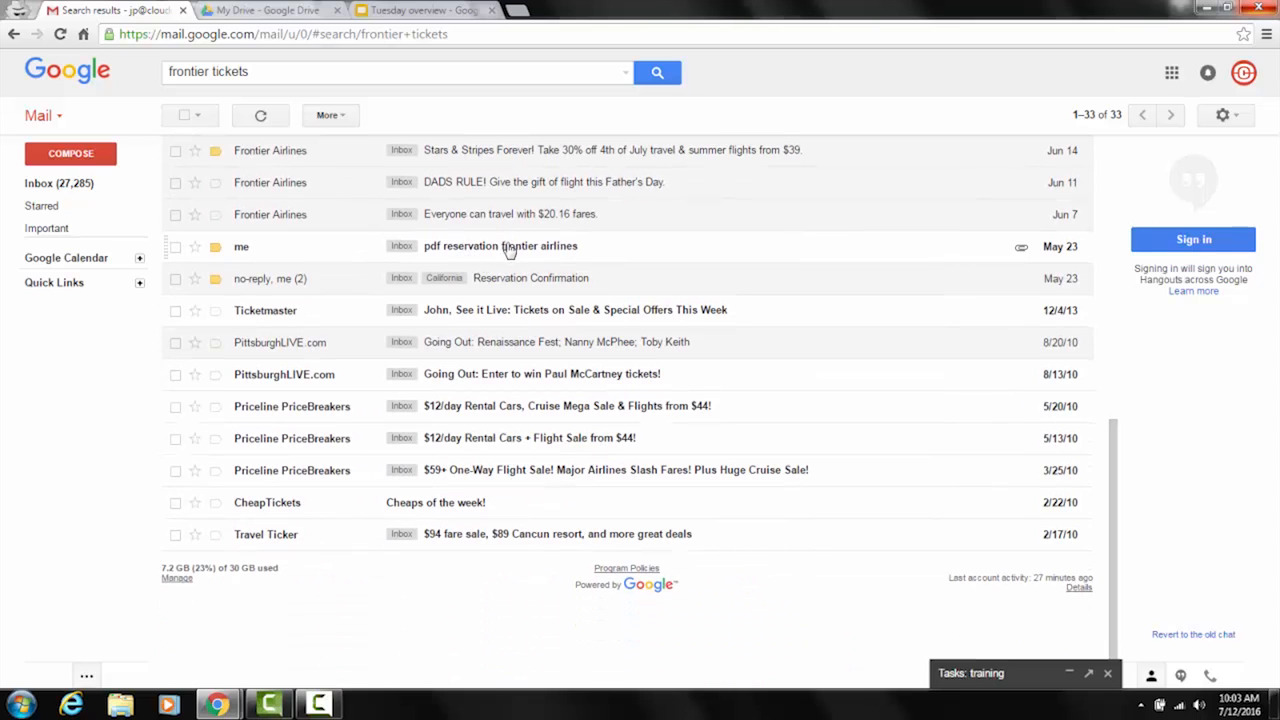
pyautogui.click(512, 279)
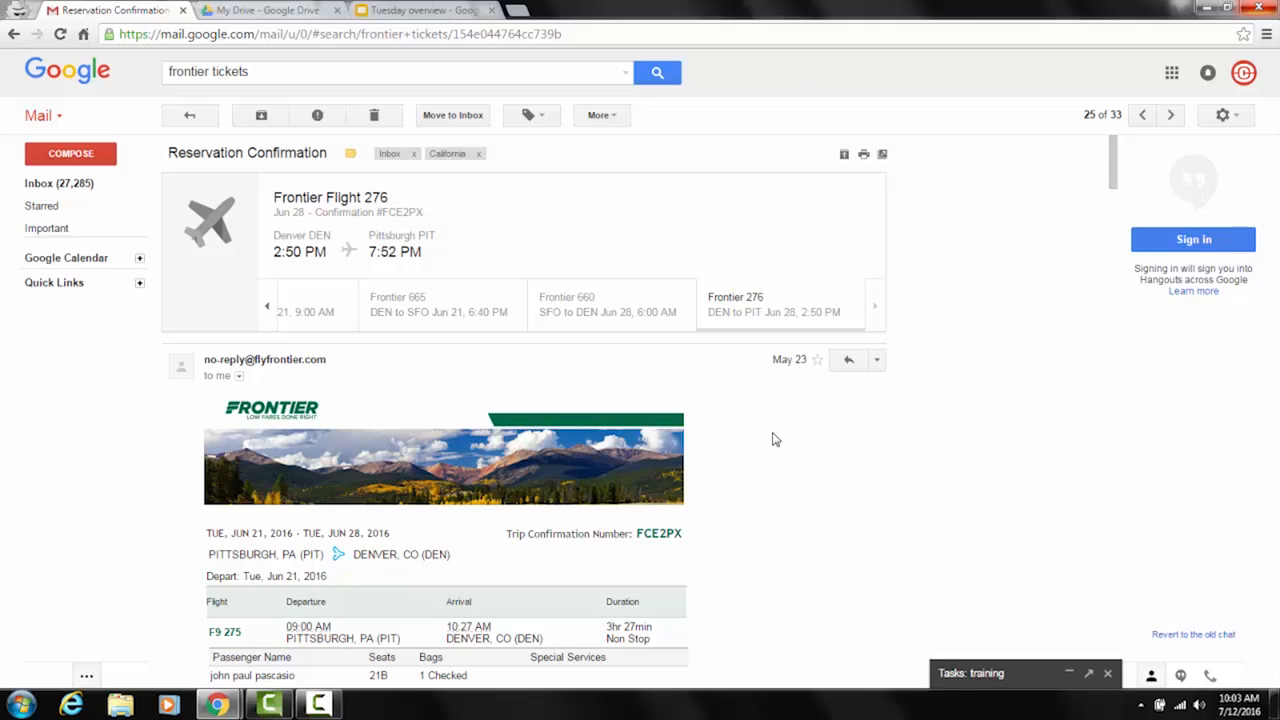
# Look over the flight reservation email and view the additional actions available for the message.
pyautogui.scroll(-2, 791, 434)
pyautogui.scroll(1, 957, 300)
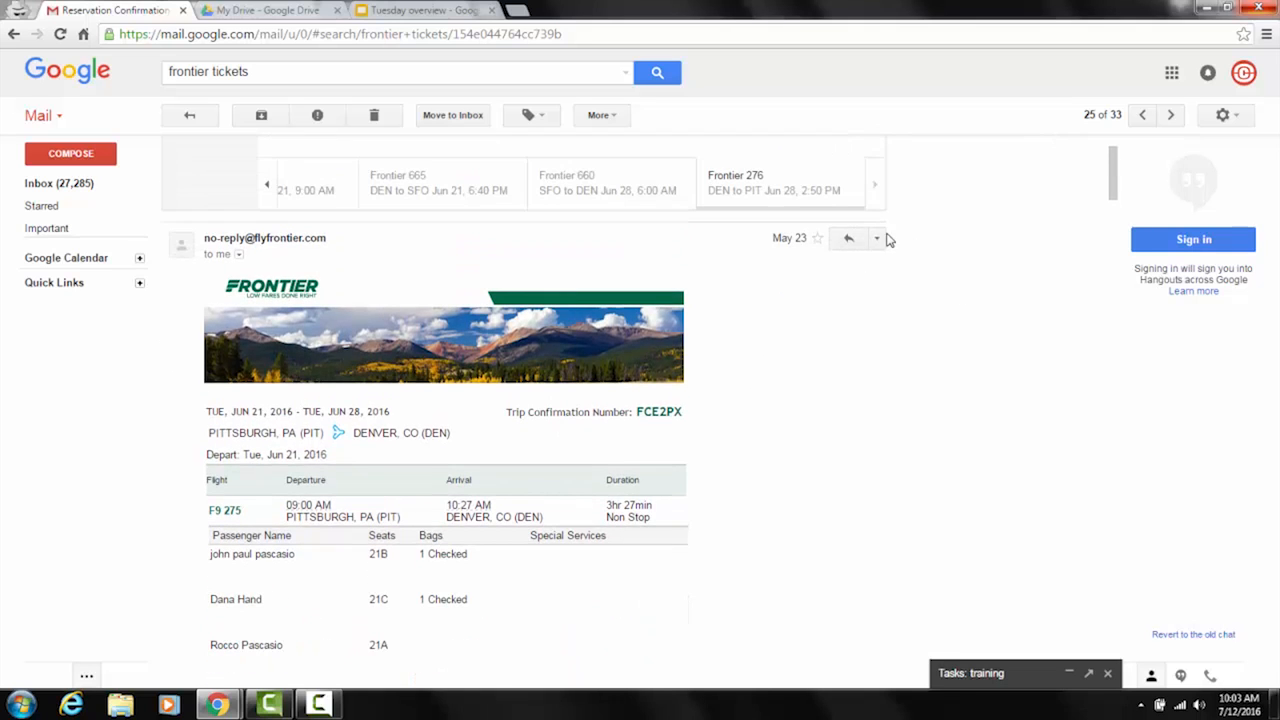
pyautogui.click(877, 241)
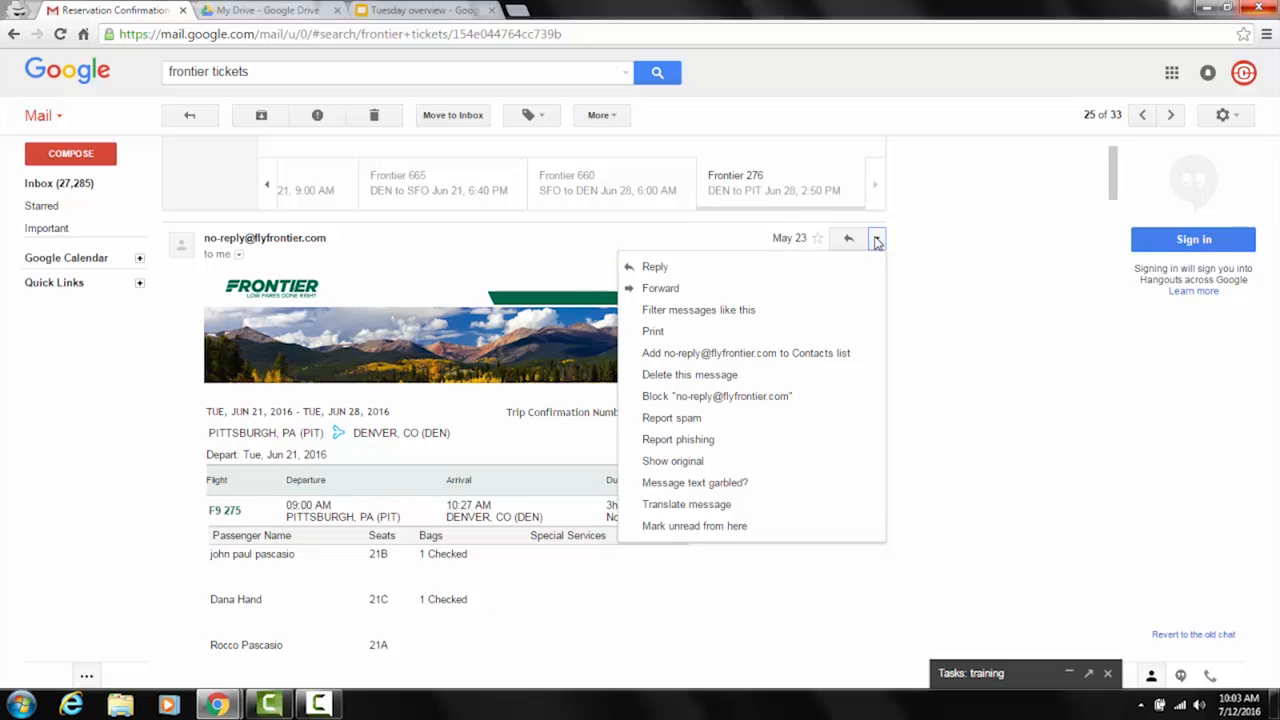
pyautogui.click(978, 221)
pyautogui.scroll(1, 1028, 214)
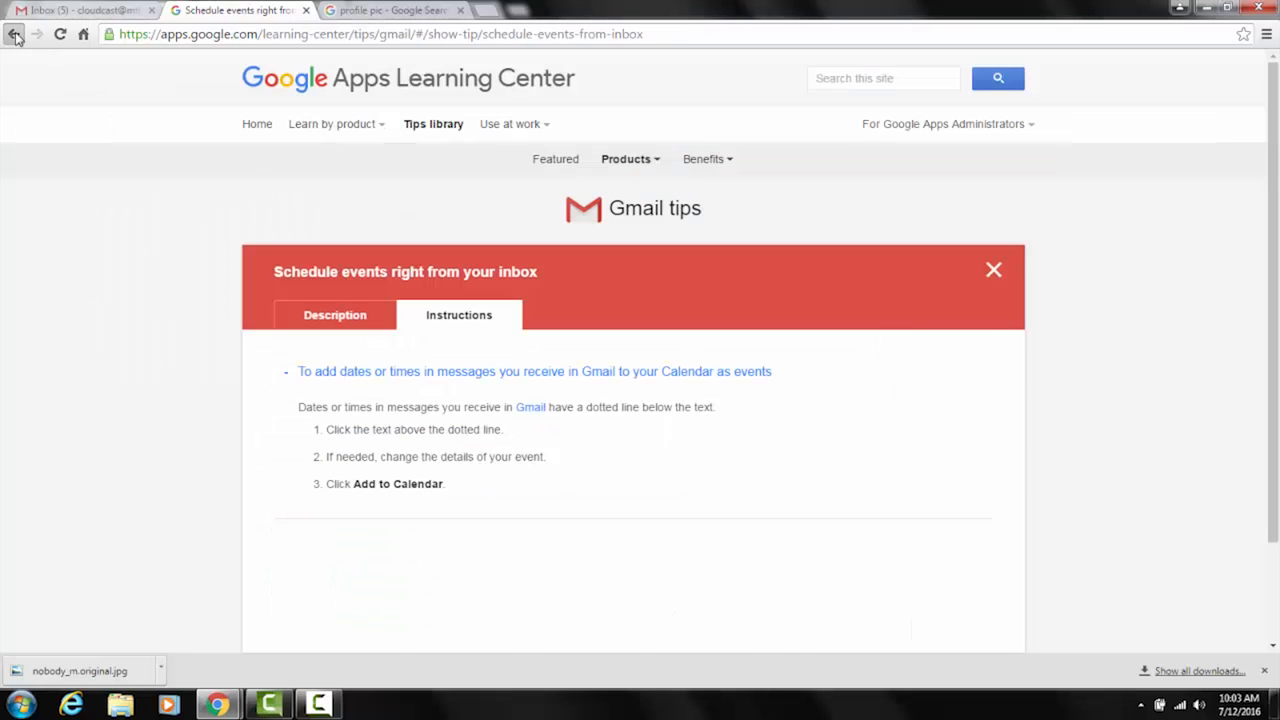
# Go back to the Get started with Gmail guide and show its opening section.
pyautogui.click(14, 36)
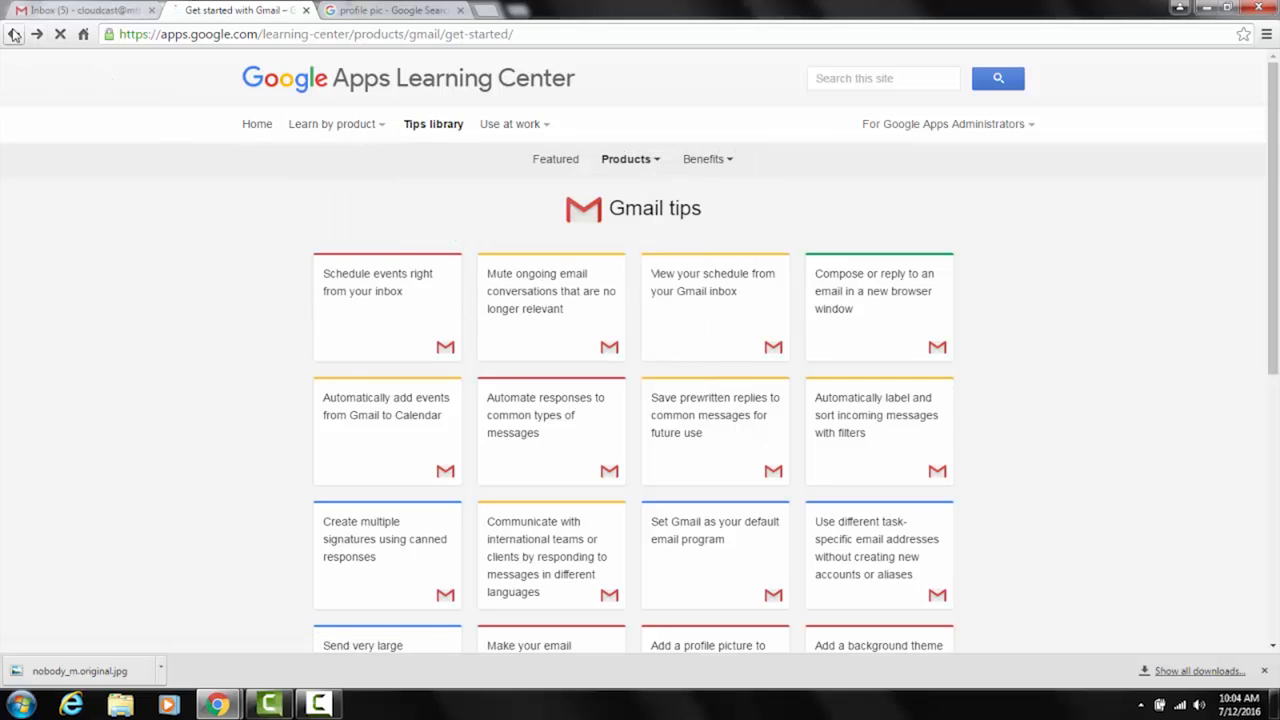
pyautogui.click(14, 36)
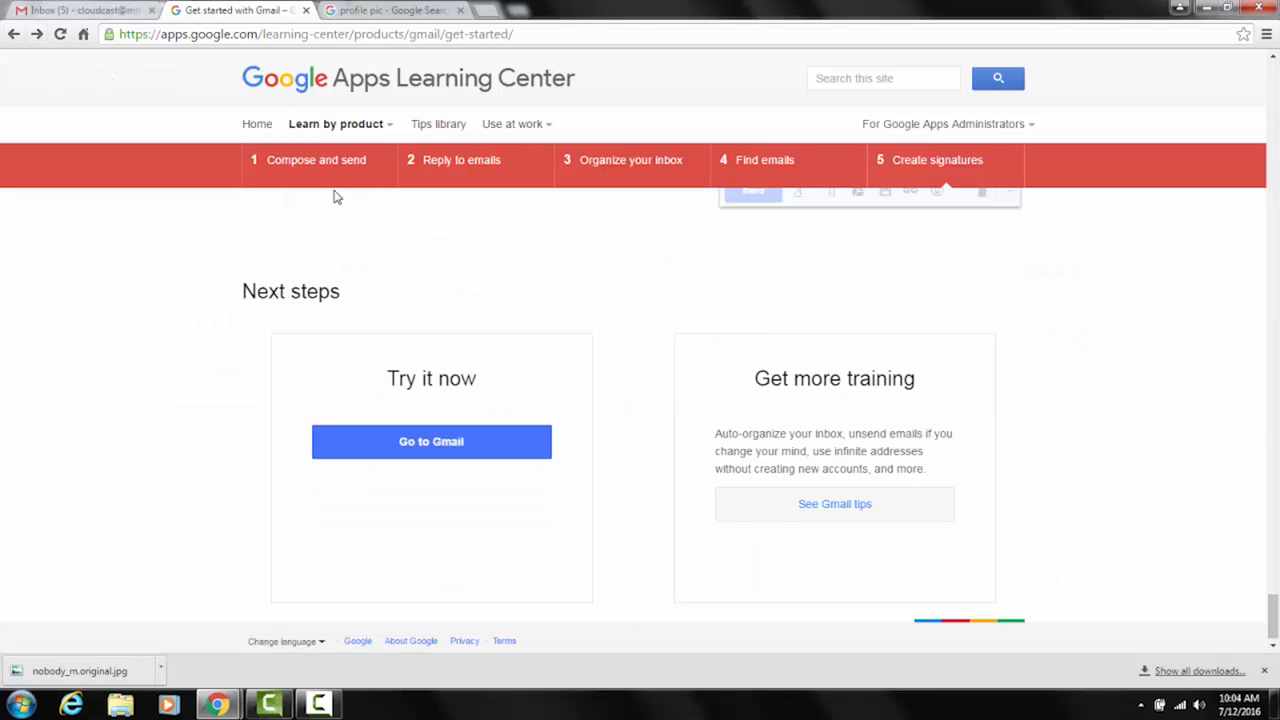
pyautogui.scroll(20, 617, 257)
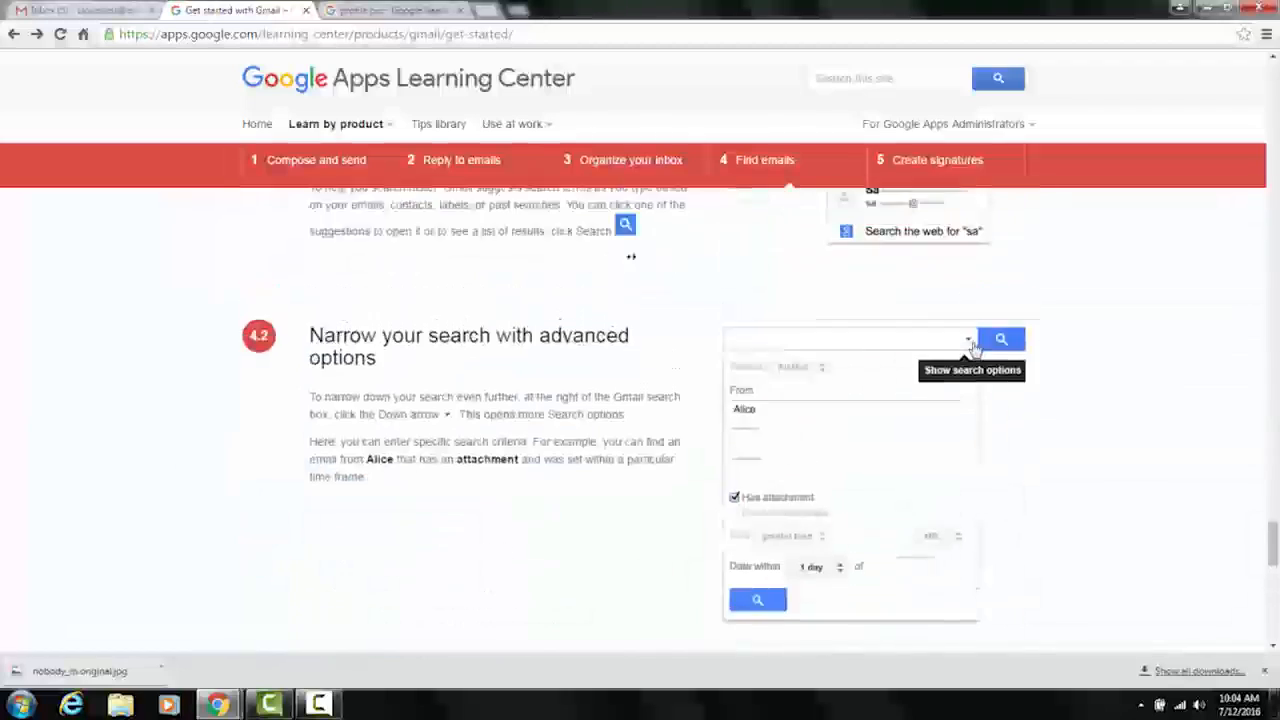
pyautogui.scroll(20, 652, 224)
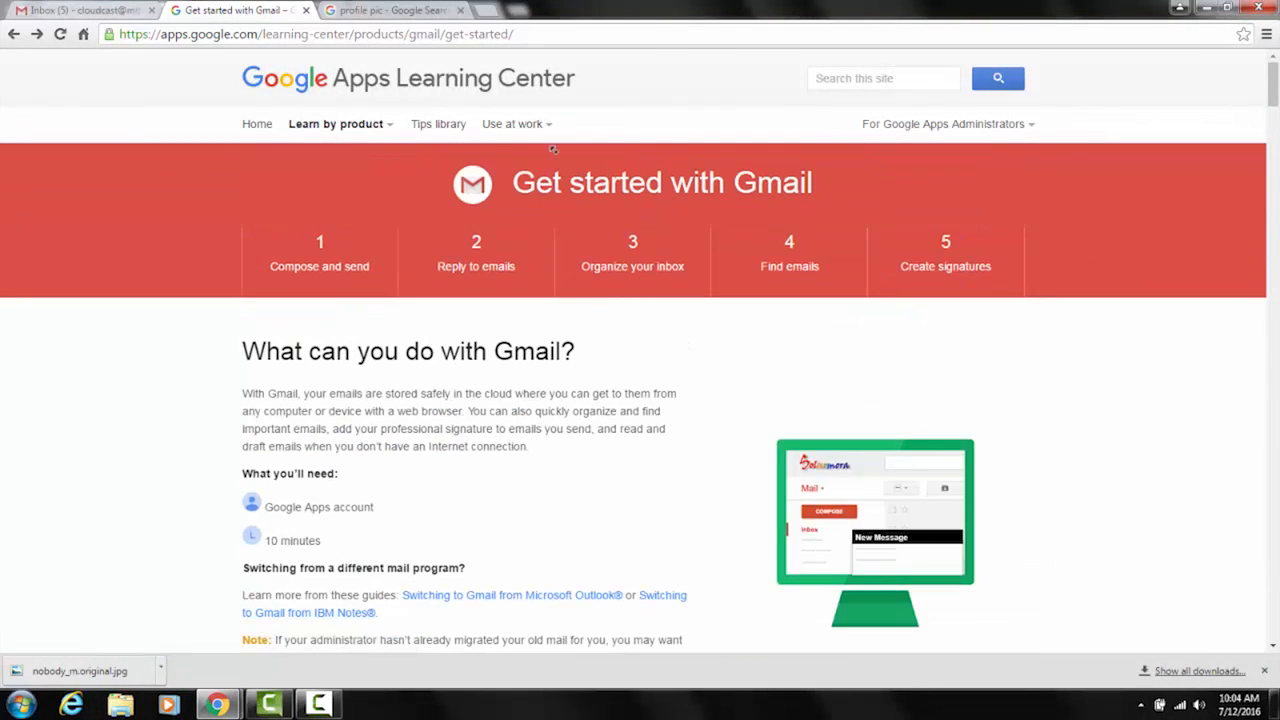
pyautogui.scroll(-3, 909, 251)
pyautogui.scroll(3, 909, 189)
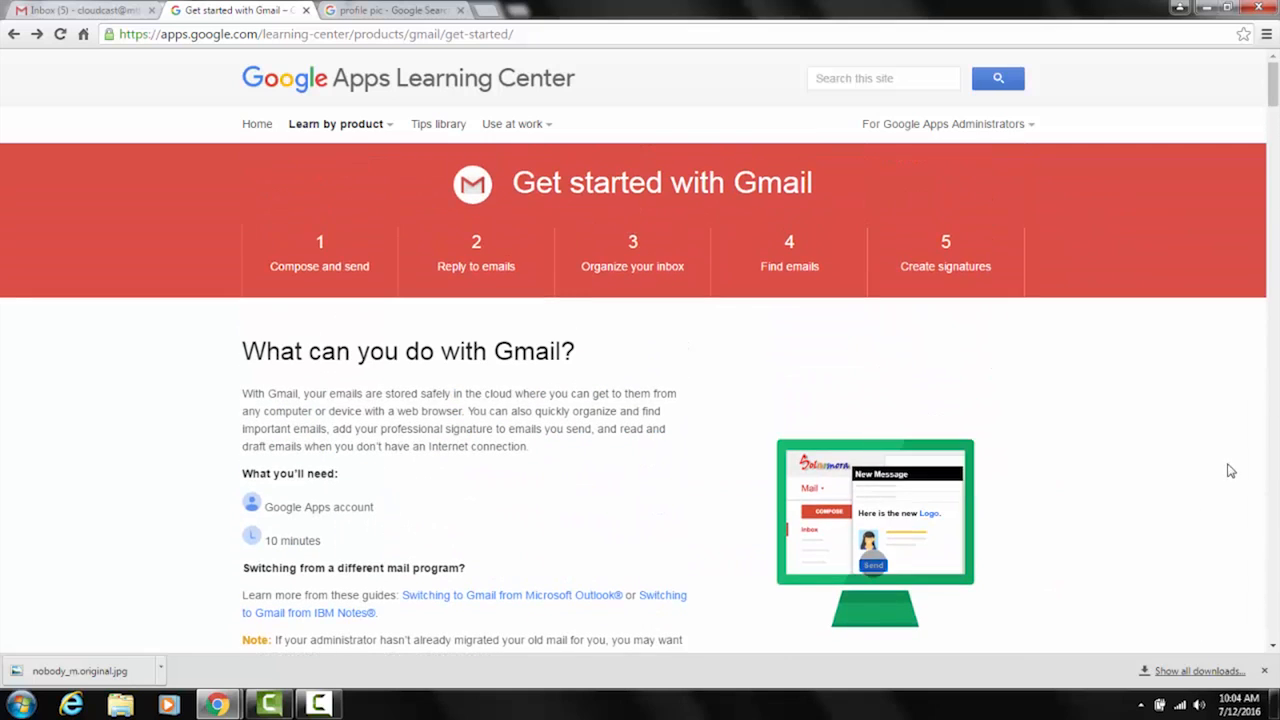
# Reopen the Gmail tips from the guide's Next steps section and view "Mute ongoing email conversations that are no longer relevant".
pyautogui.scroll(-3, 1251, 217)
pyautogui.moveTo(1276, 121)
pyautogui.mouseDown()
pyautogui.moveTo(1275, 284)
pyautogui.moveTo(1275, 121)
pyautogui.mouseUp()
pyautogui.scroll(-6, 965, 380)
pyautogui.scroll(-20, 955, 345)
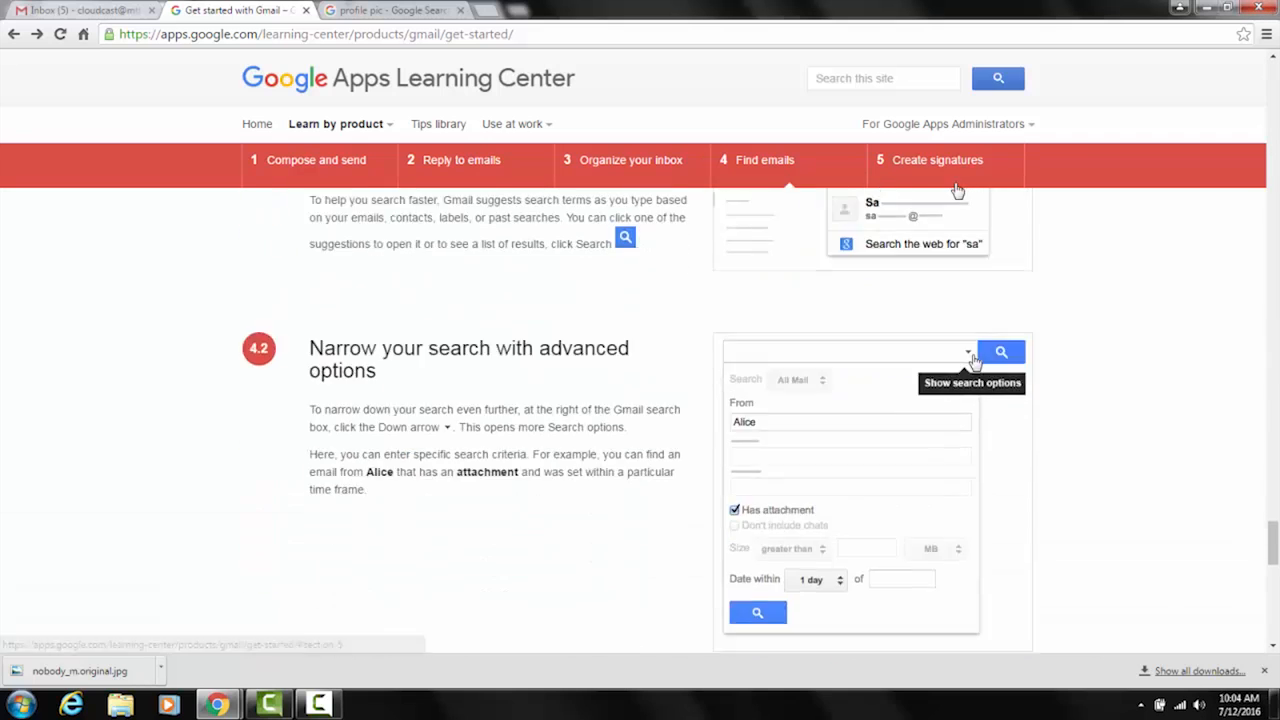
pyautogui.scroll(-8, 957, 190)
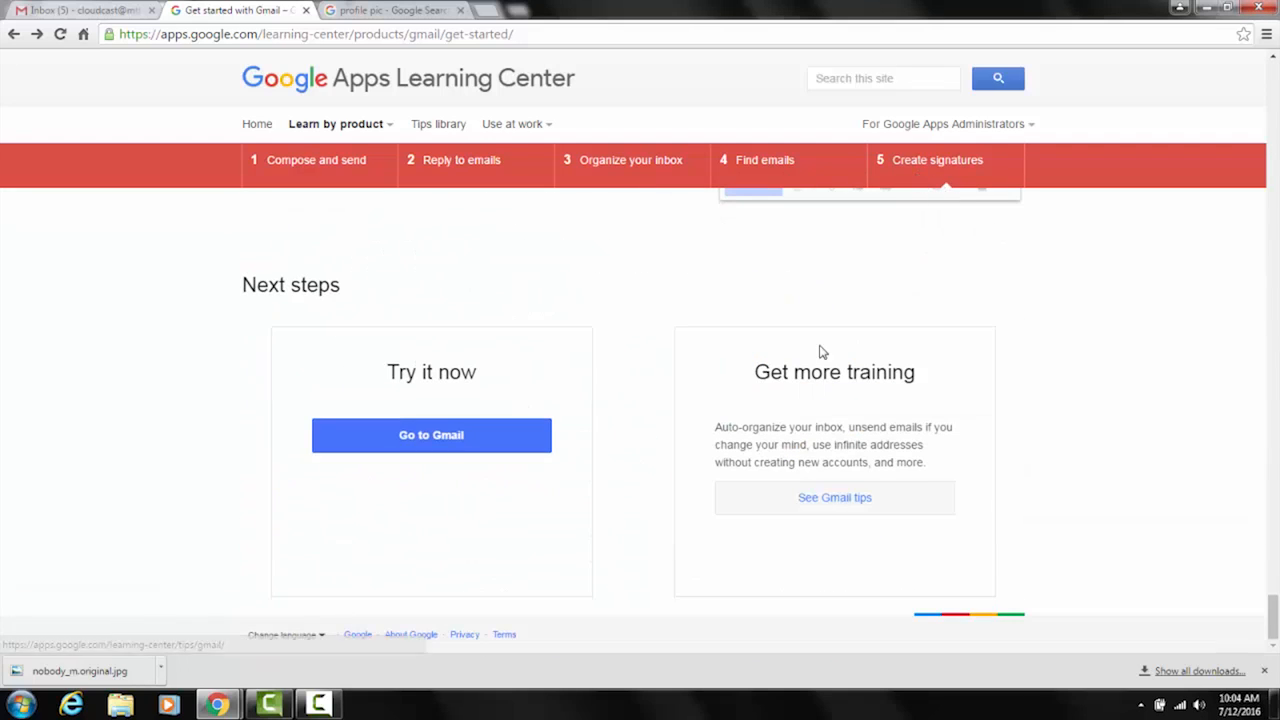
pyautogui.click(834, 505)
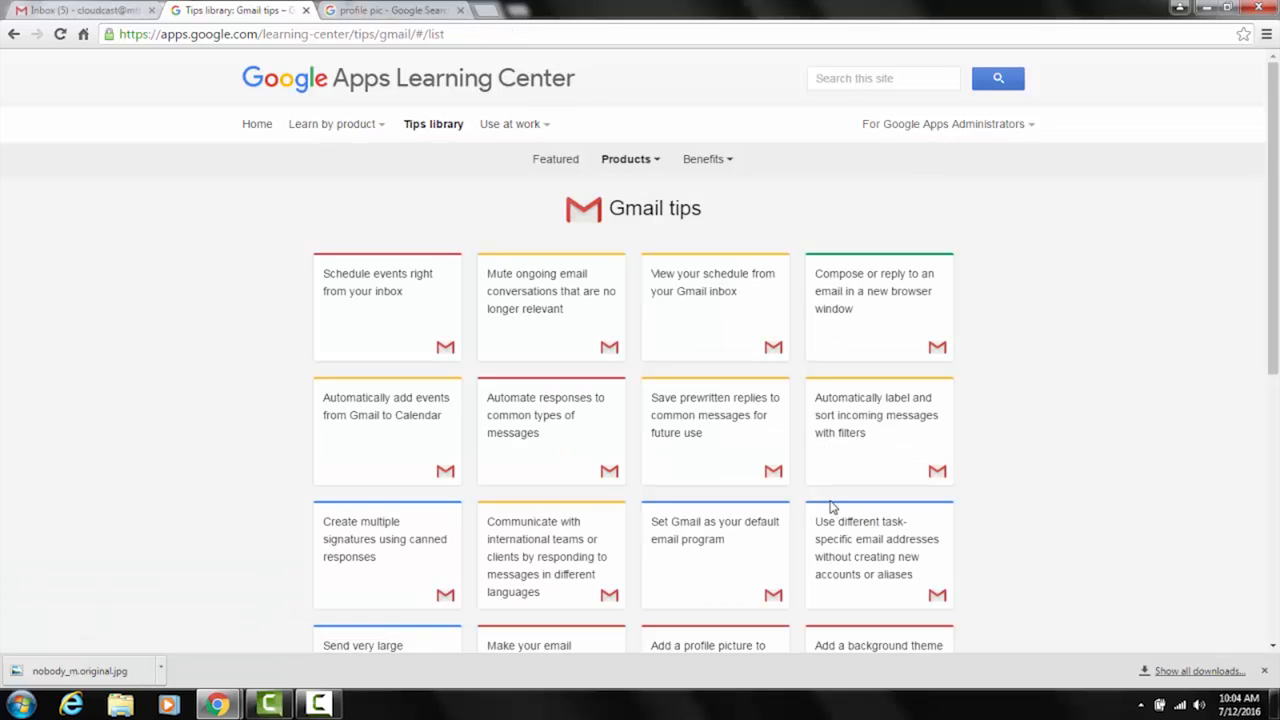
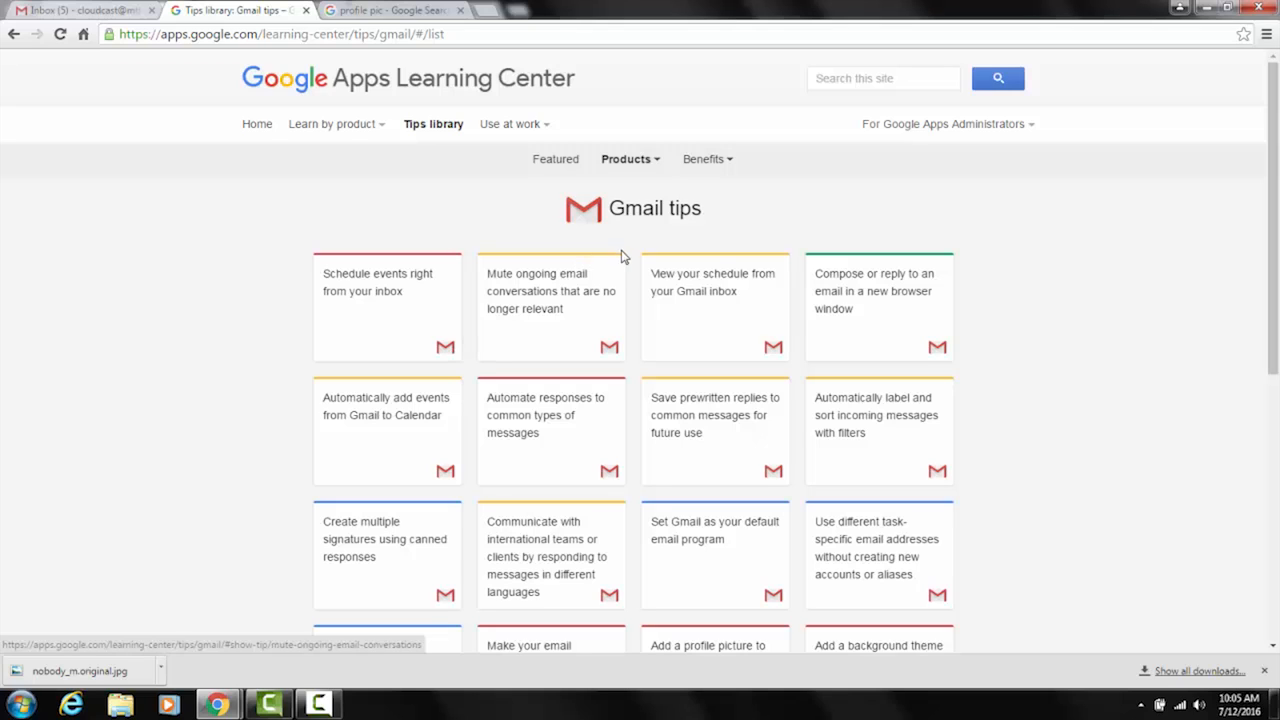
pyautogui.click(522, 289)
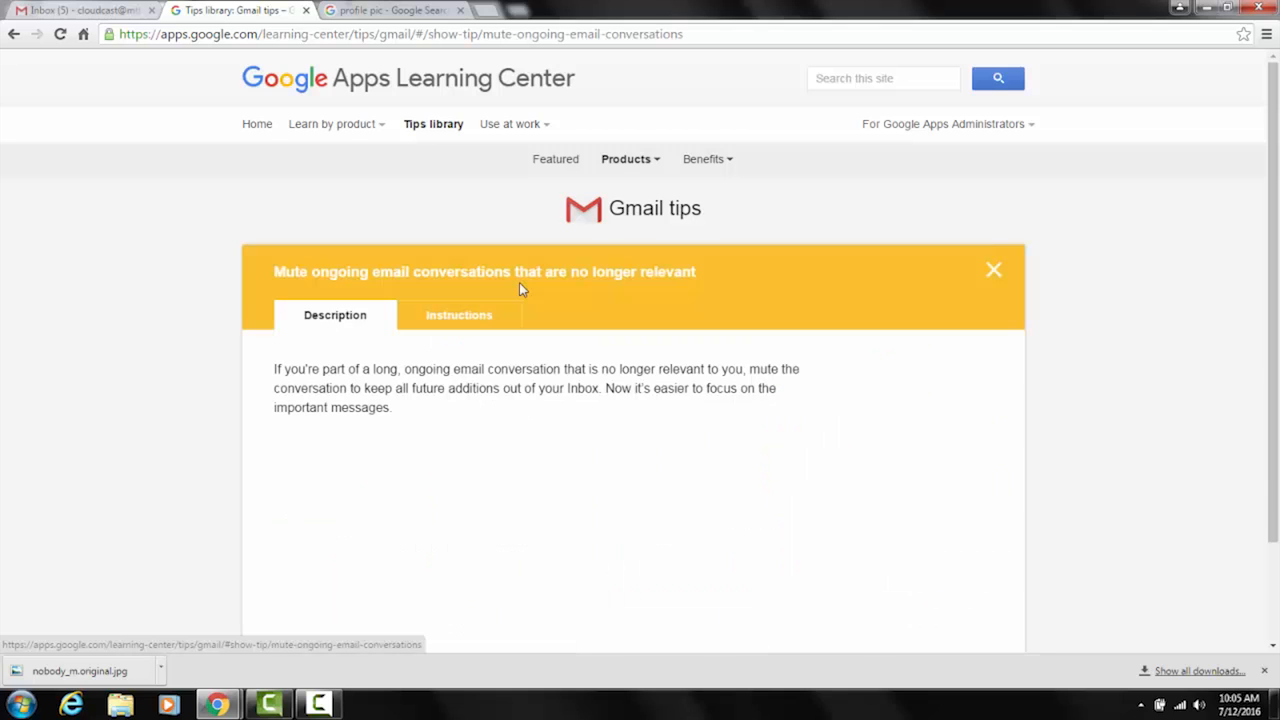
# Show the instructions for muting a conversation, and open the Groupon "River Cruises" email in the Gmail inbox.
pyautogui.click(476, 318)
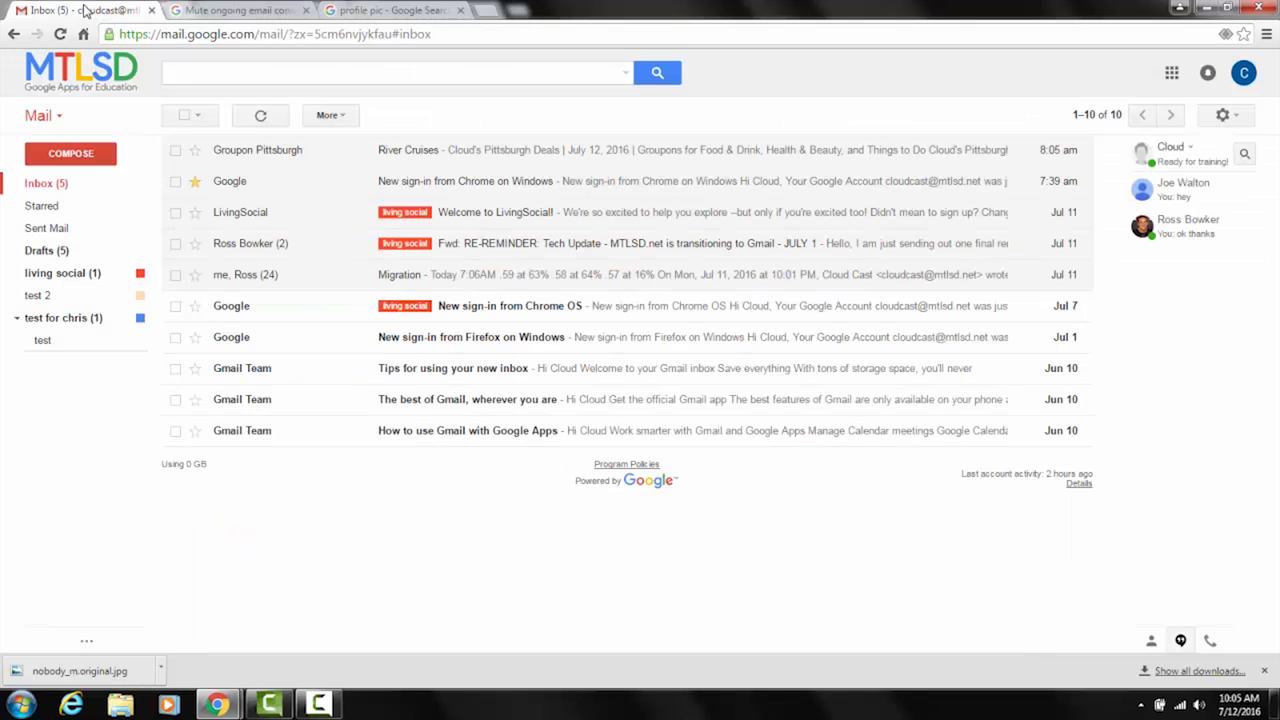
pyautogui.click(85, 10)
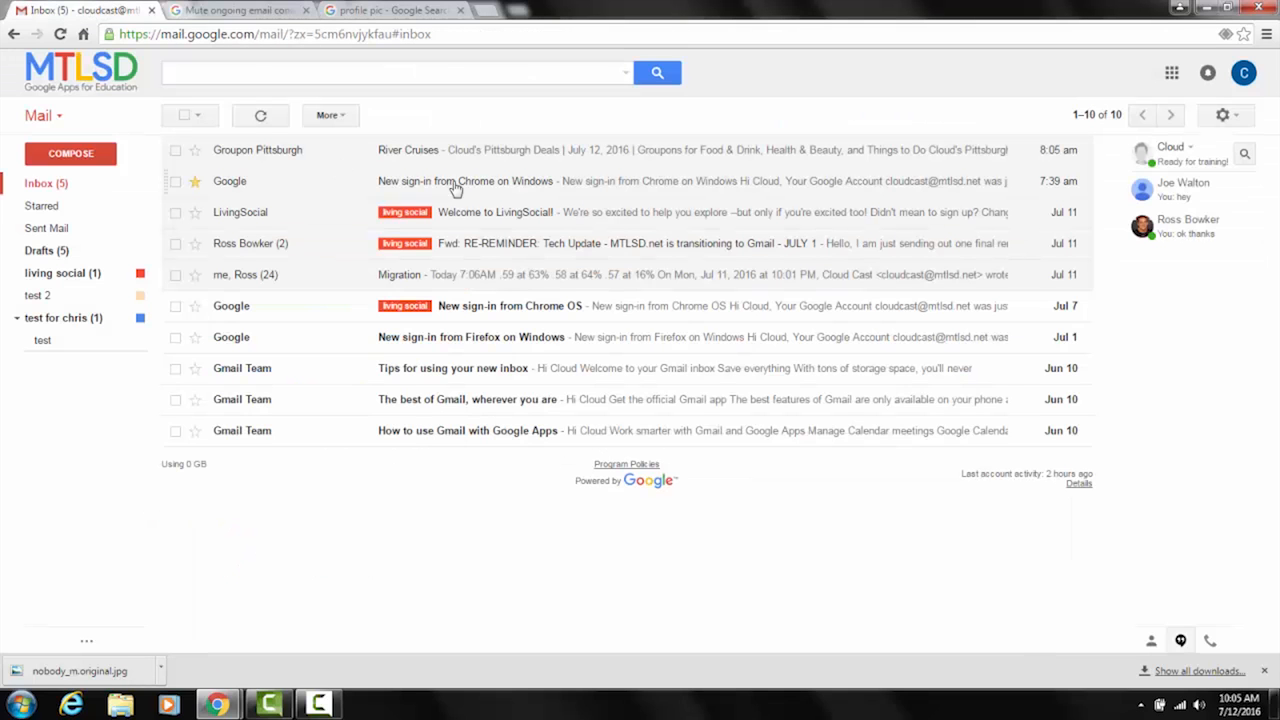
pyautogui.click(405, 155)
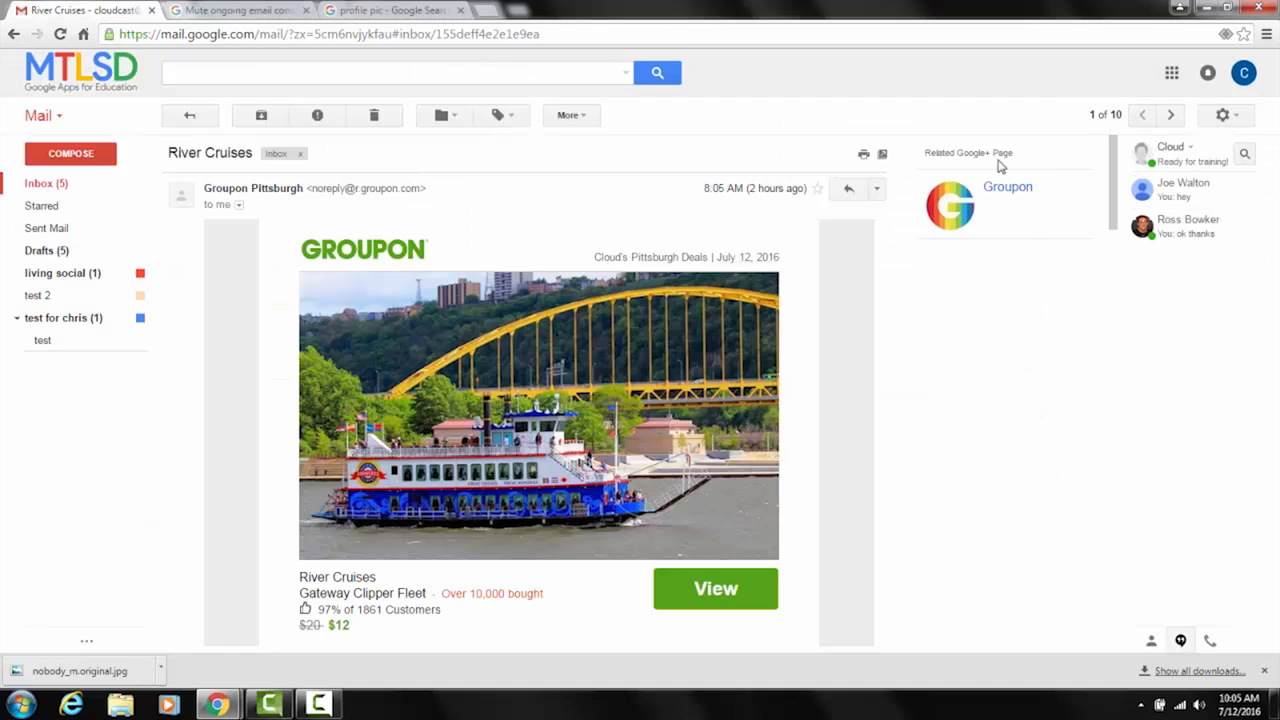
# Examine the River Cruises email's message and conversation actions for the Mute option, and go back to the Gmail tips list.
pyautogui.click(877, 190)
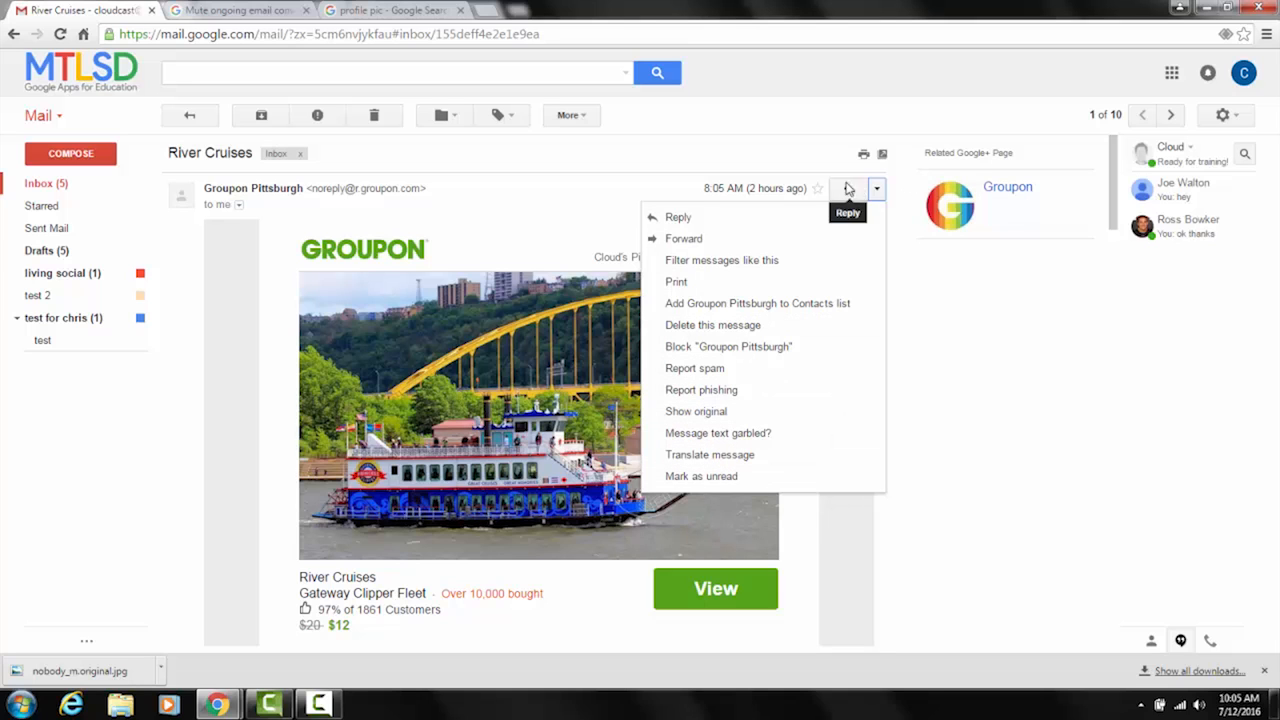
pyautogui.scroll(-5, 732, 310)
pyautogui.scroll(5, 730, 305)
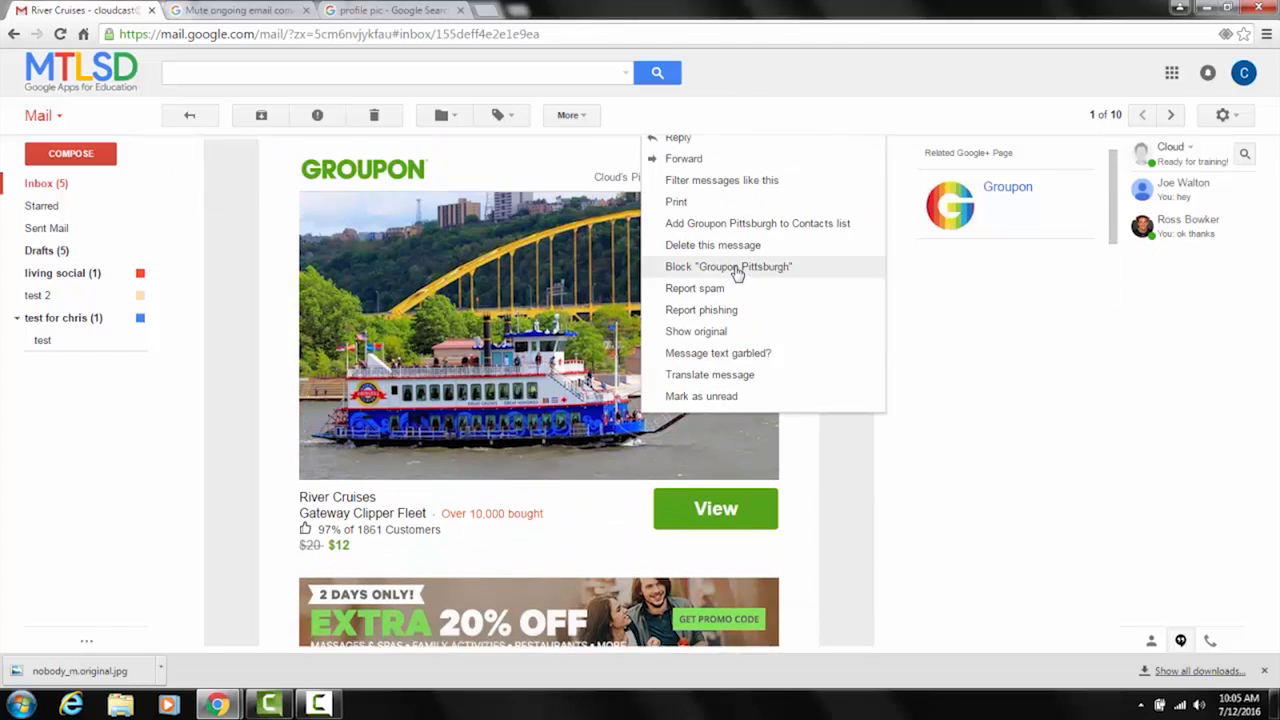
pyautogui.click(582, 160)
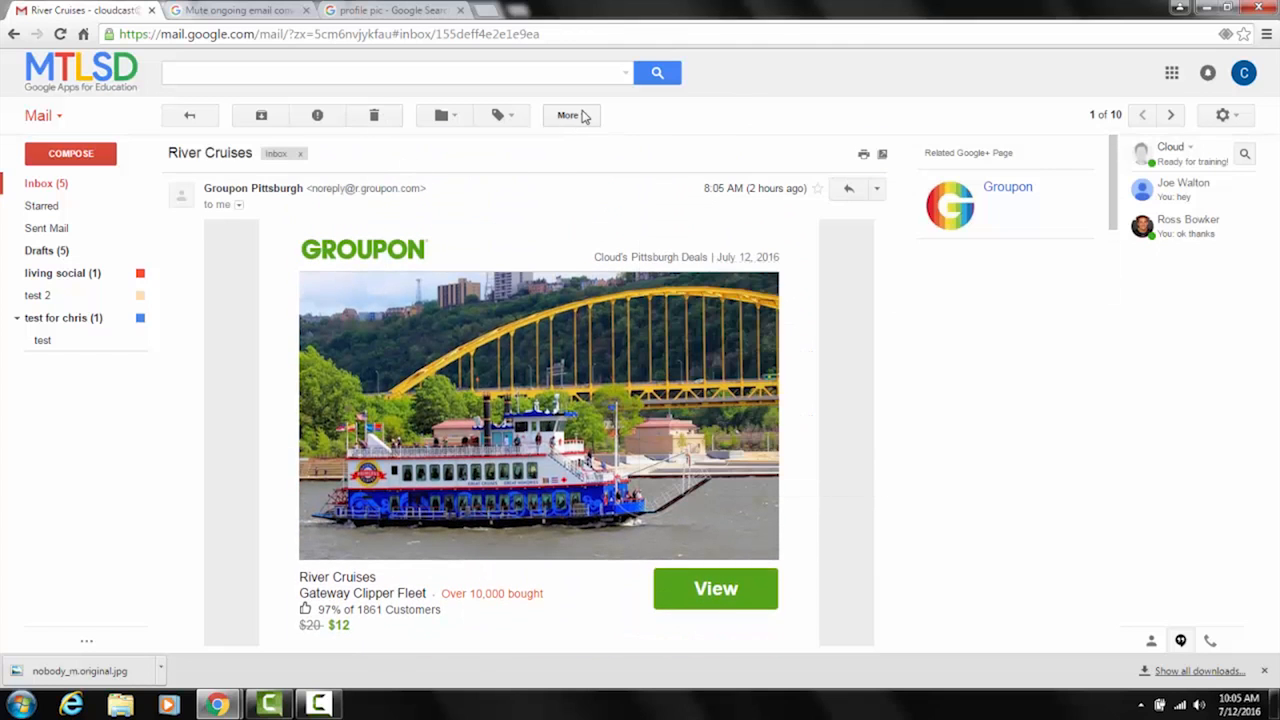
pyautogui.click(578, 116)
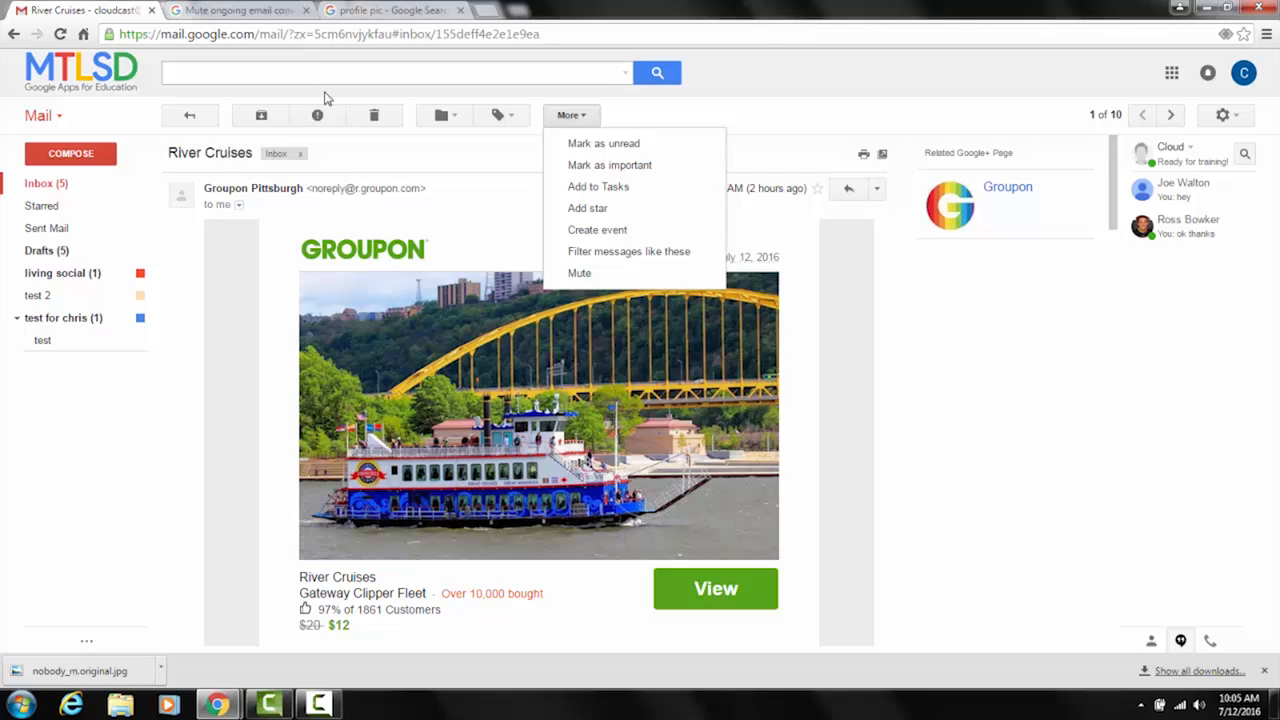
pyautogui.click(265, 12)
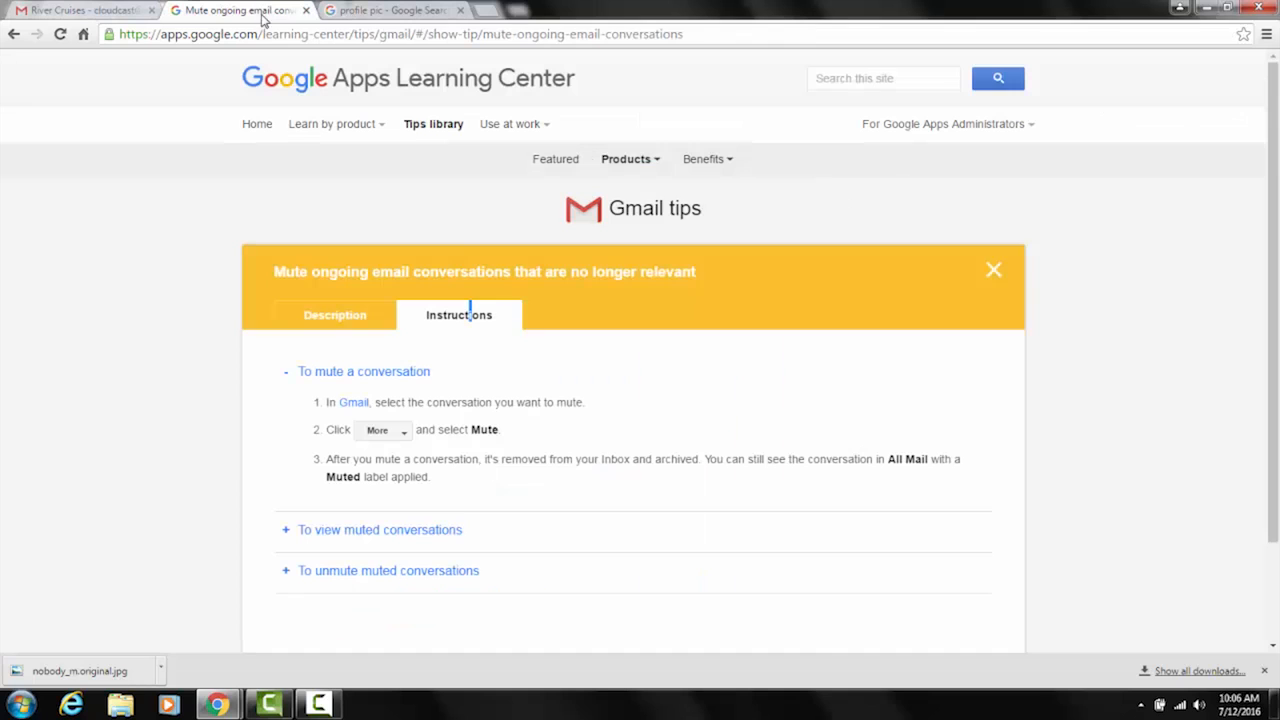
pyautogui.click(13, 34)
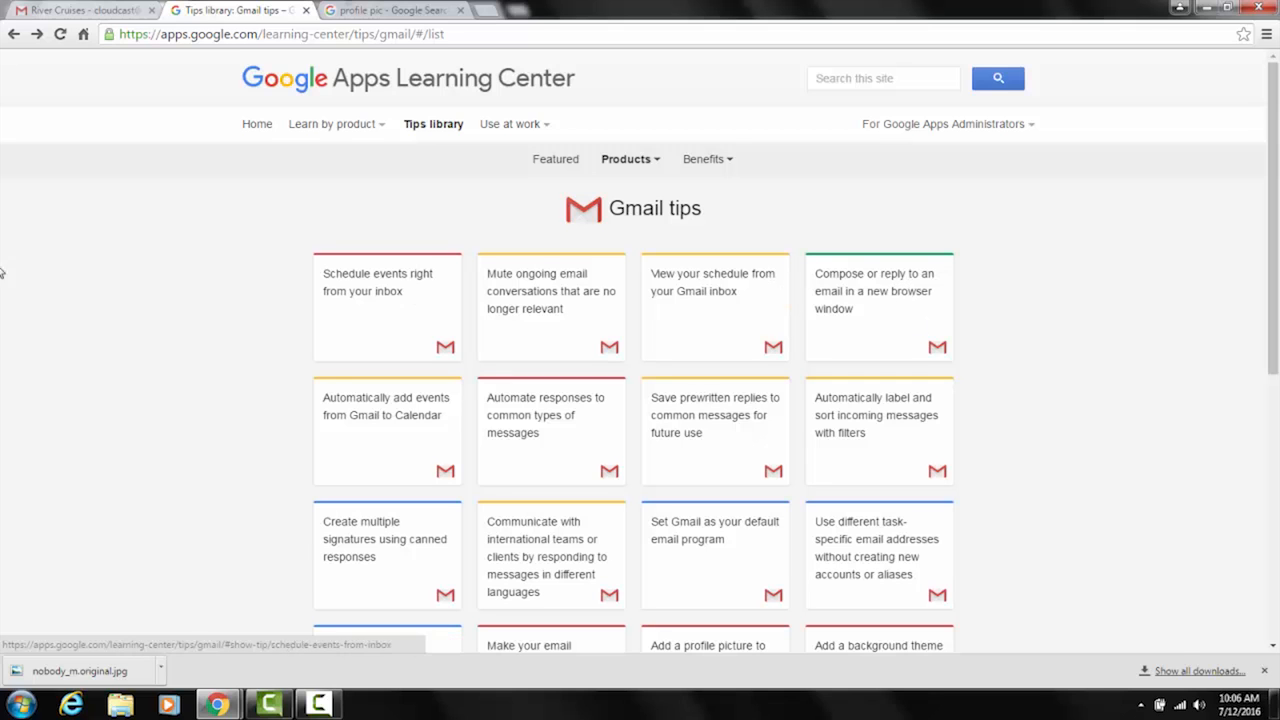
# Start a new Gmail message and pop it out into its own browser tab.
pyautogui.click(85, 9)
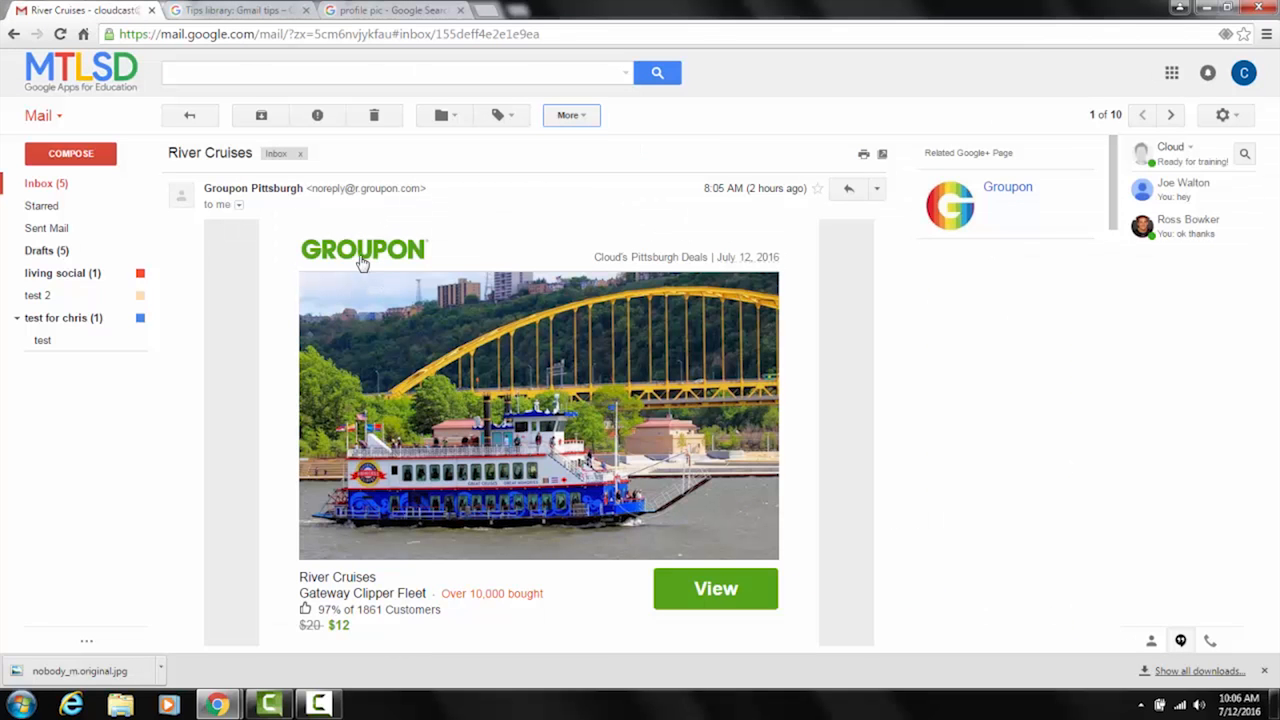
pyautogui.click(88, 156)
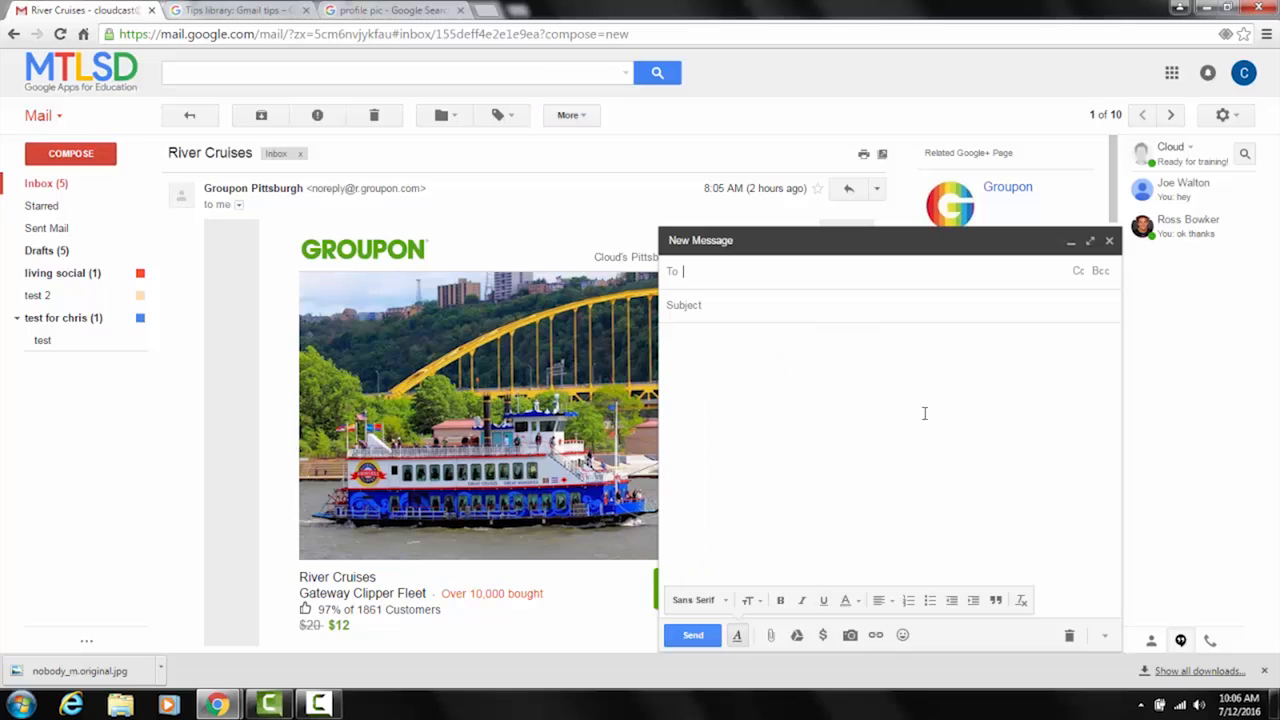
pyautogui.click(1088, 242)
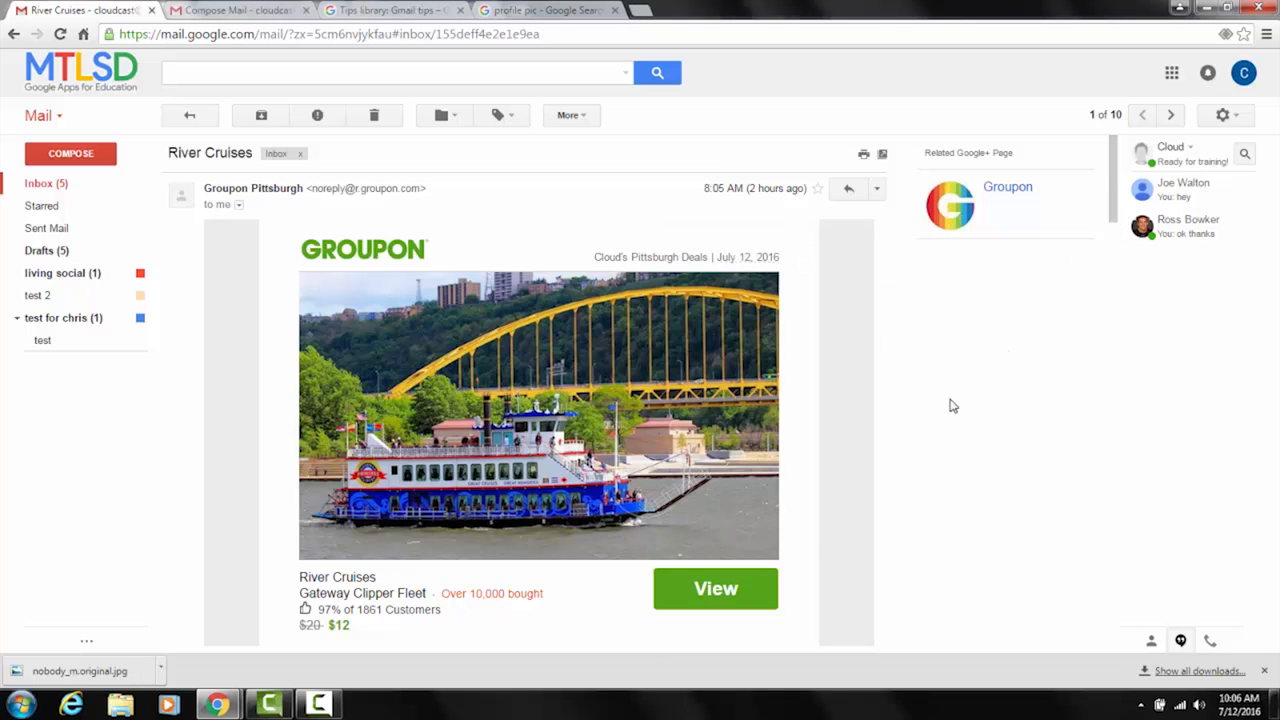
# Start another new message from the River Cruises email and expand it to full-screen.
pyautogui.scroll(-3, 943, 409)
pyautogui.scroll(2, 935, 403)
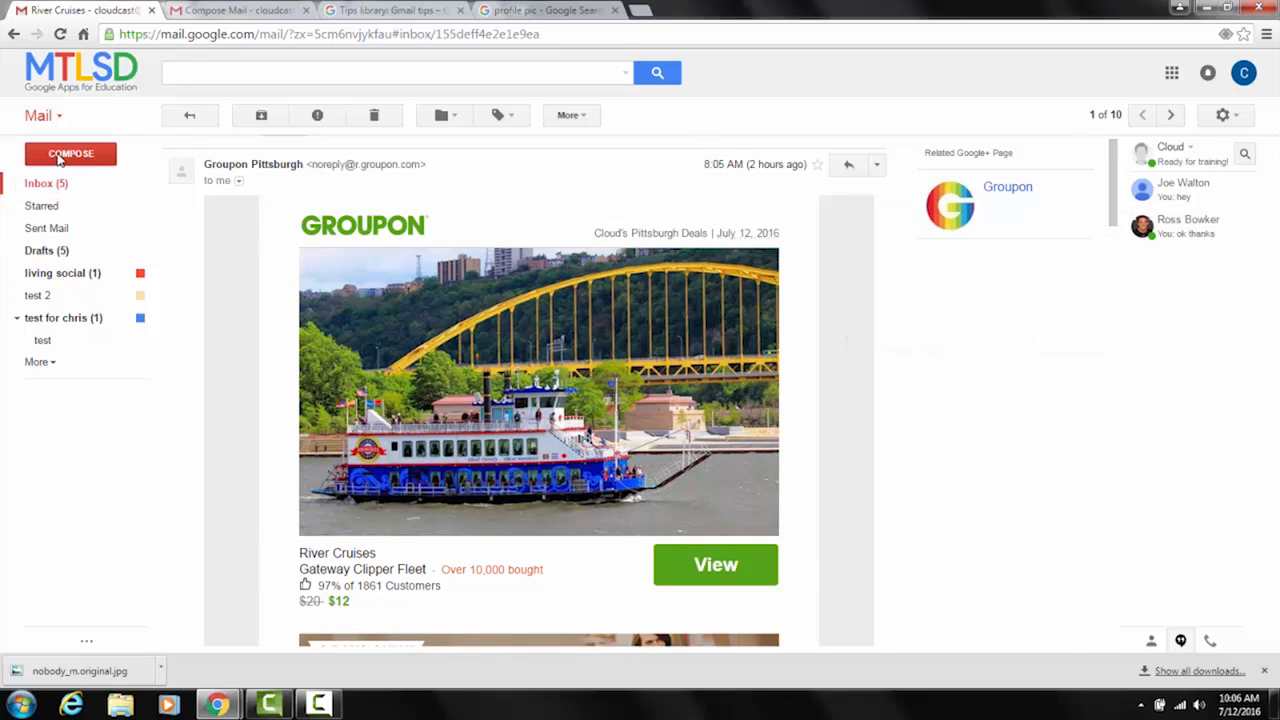
pyautogui.click(70, 155)
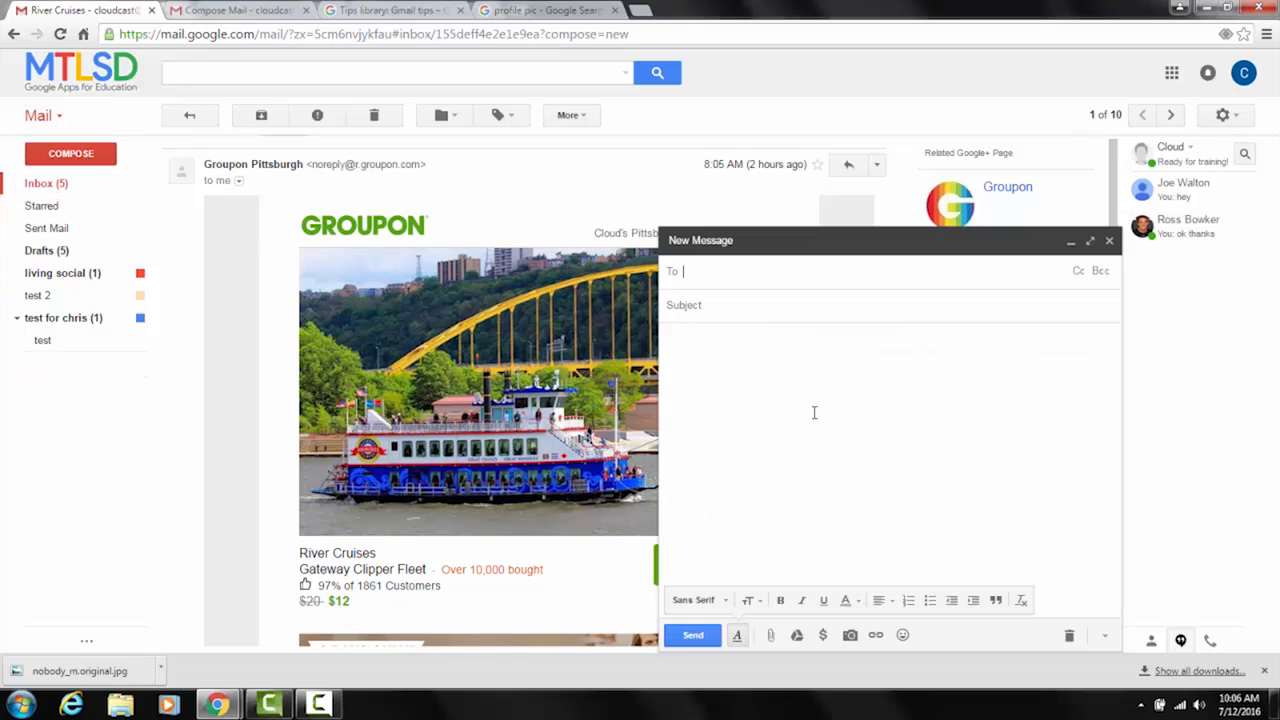
pyautogui.click(1090, 241)
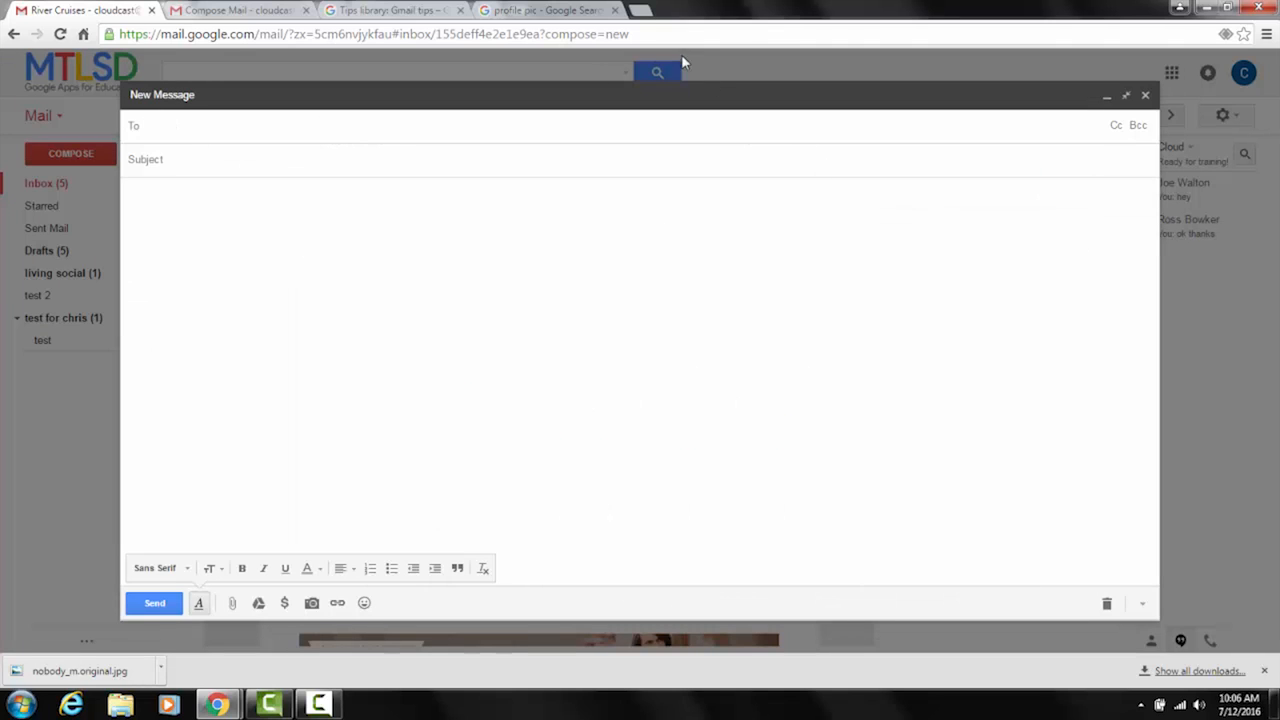
# View the popped-out message in its own tab, and open the Gmail tip "Automate responses to common types of messages".
pyautogui.click(210, 11)
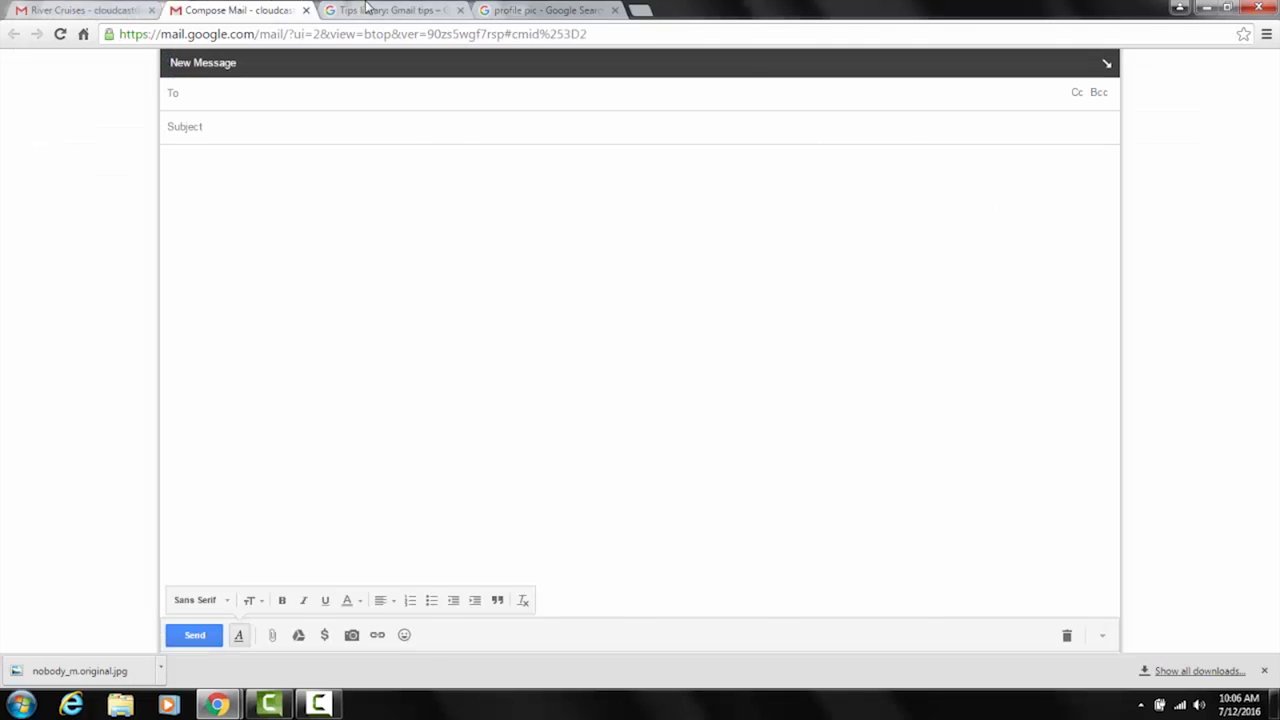
pyautogui.click(367, 8)
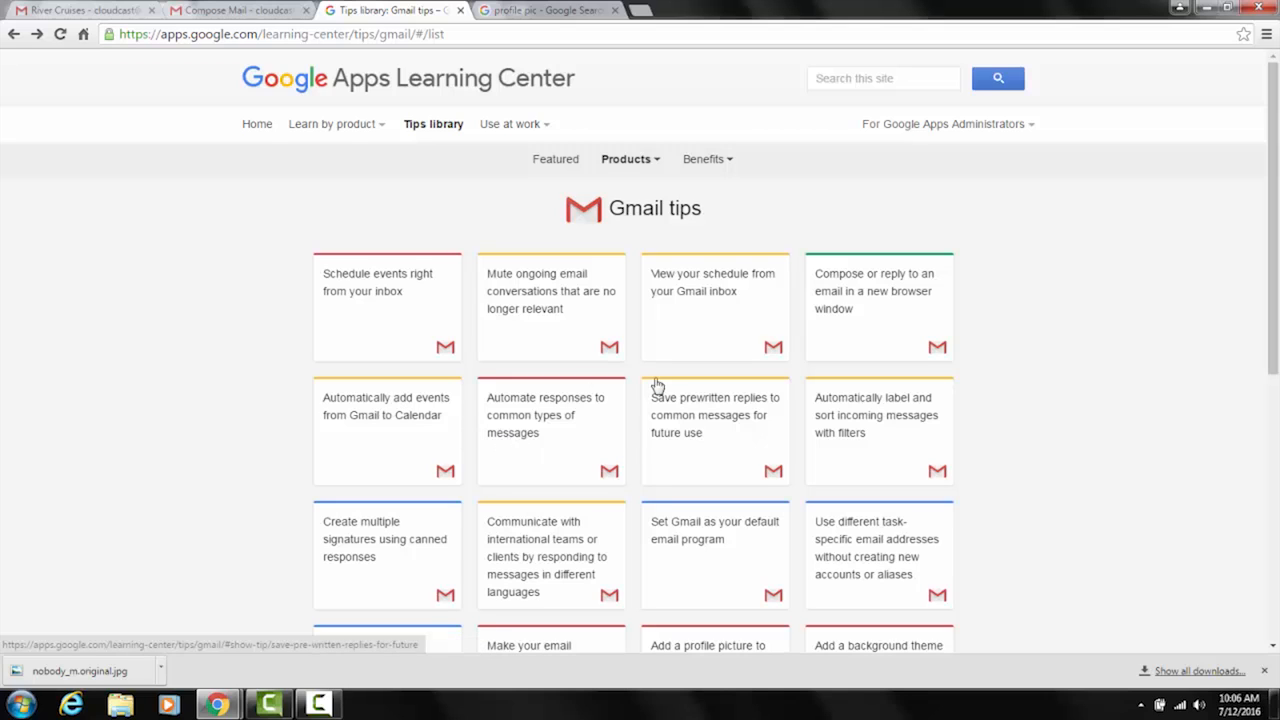
pyautogui.click(565, 415)
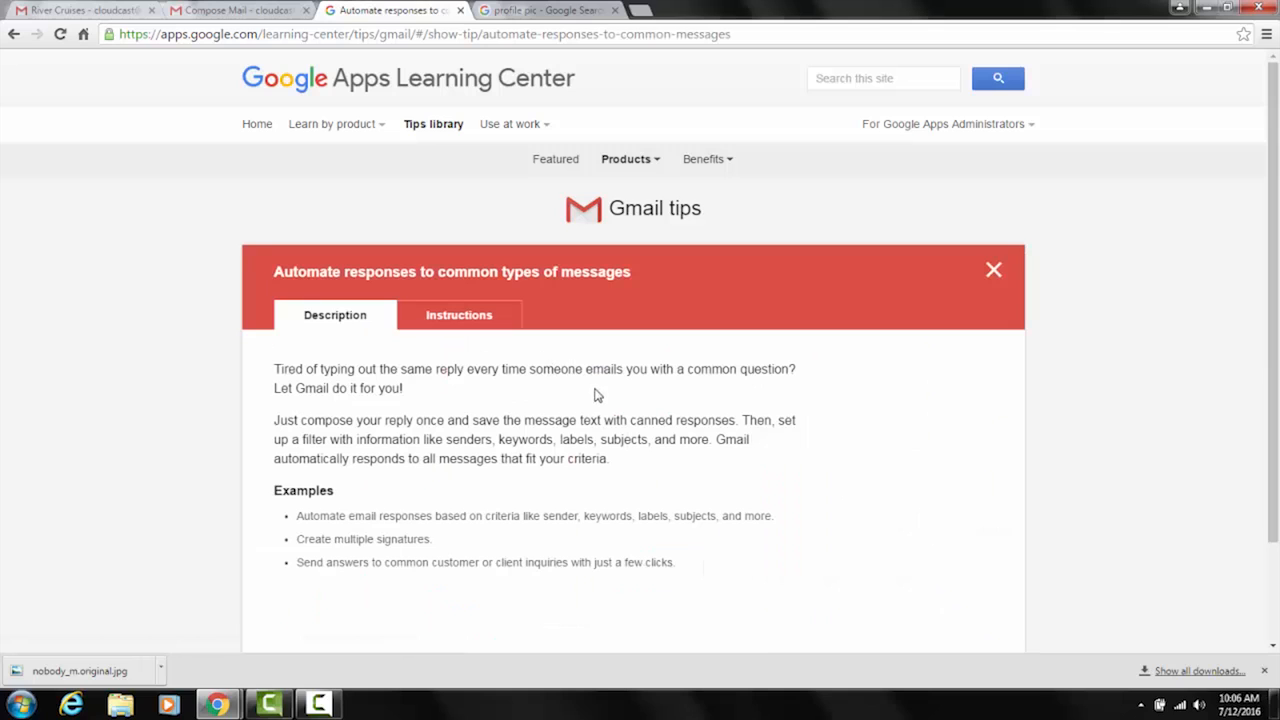
# Return to Gmail, minimize the full-screen draft, and start a new message with the subject "test" and the body "test".
pyautogui.click(233, 9)
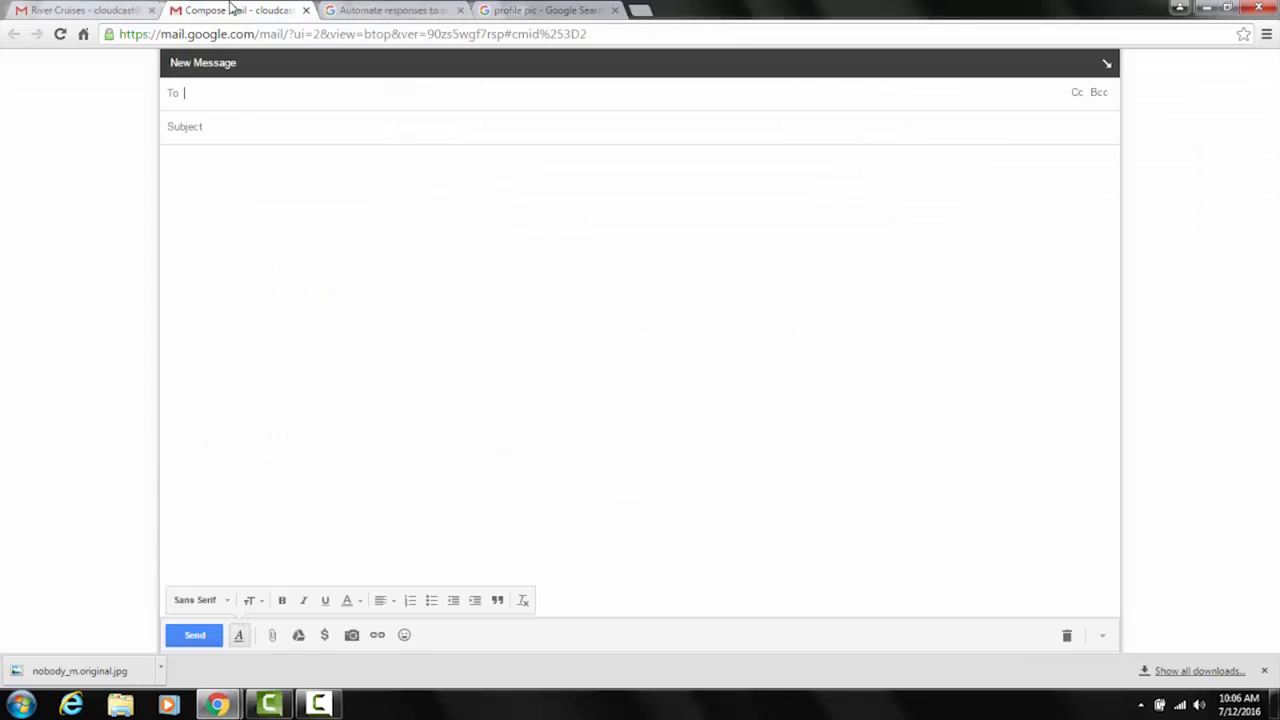
pyautogui.click(62, 10)
pyautogui.click(77, 413)
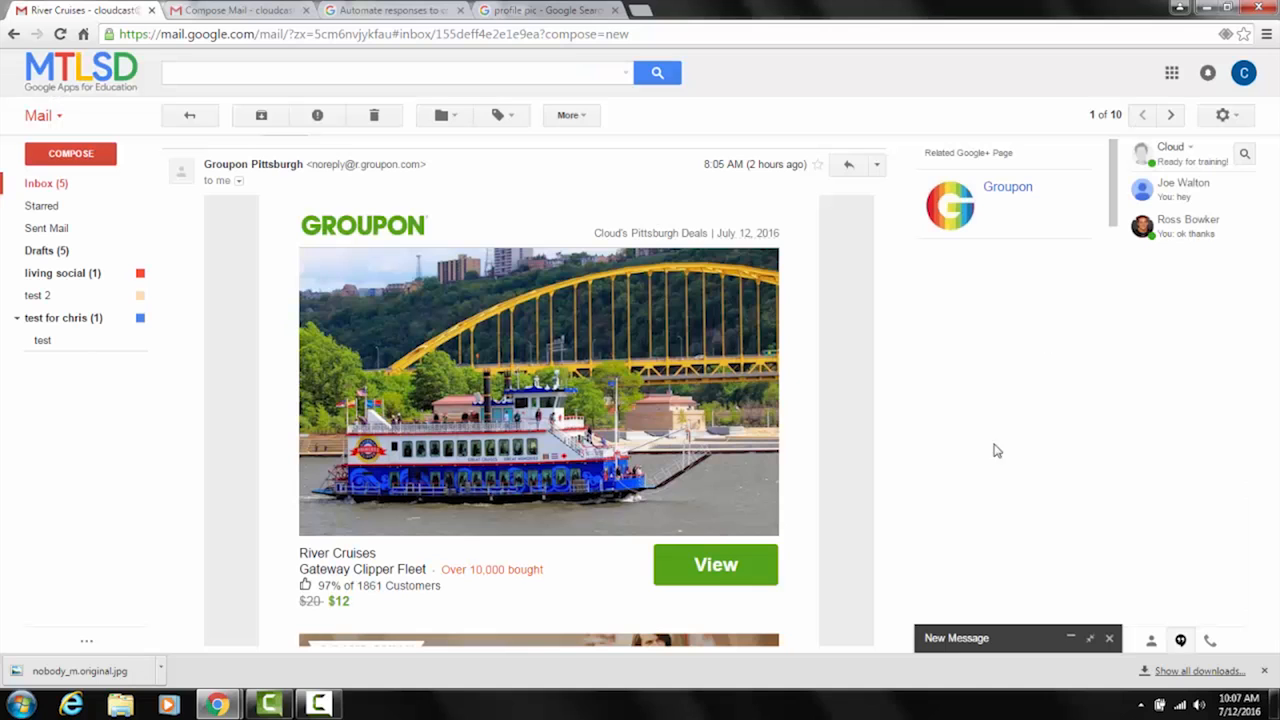
pyautogui.click(60, 152)
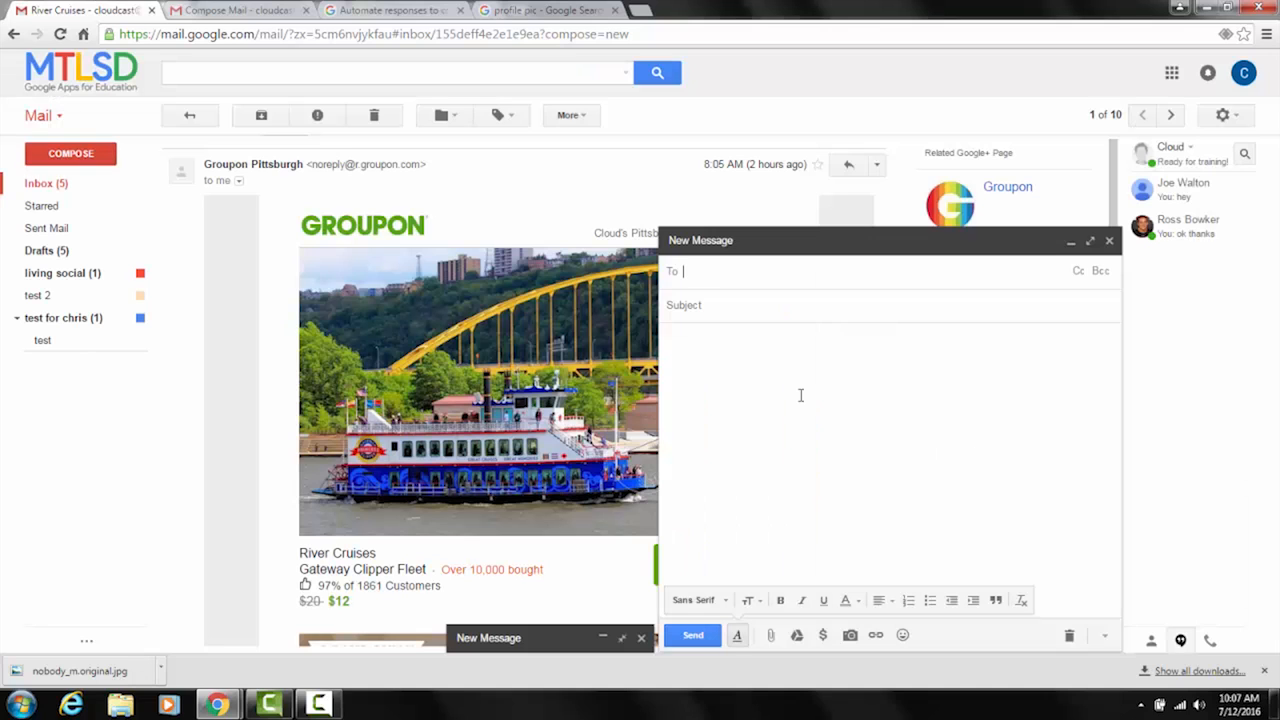
pyautogui.click(752, 300)
pyautogui.write('test')
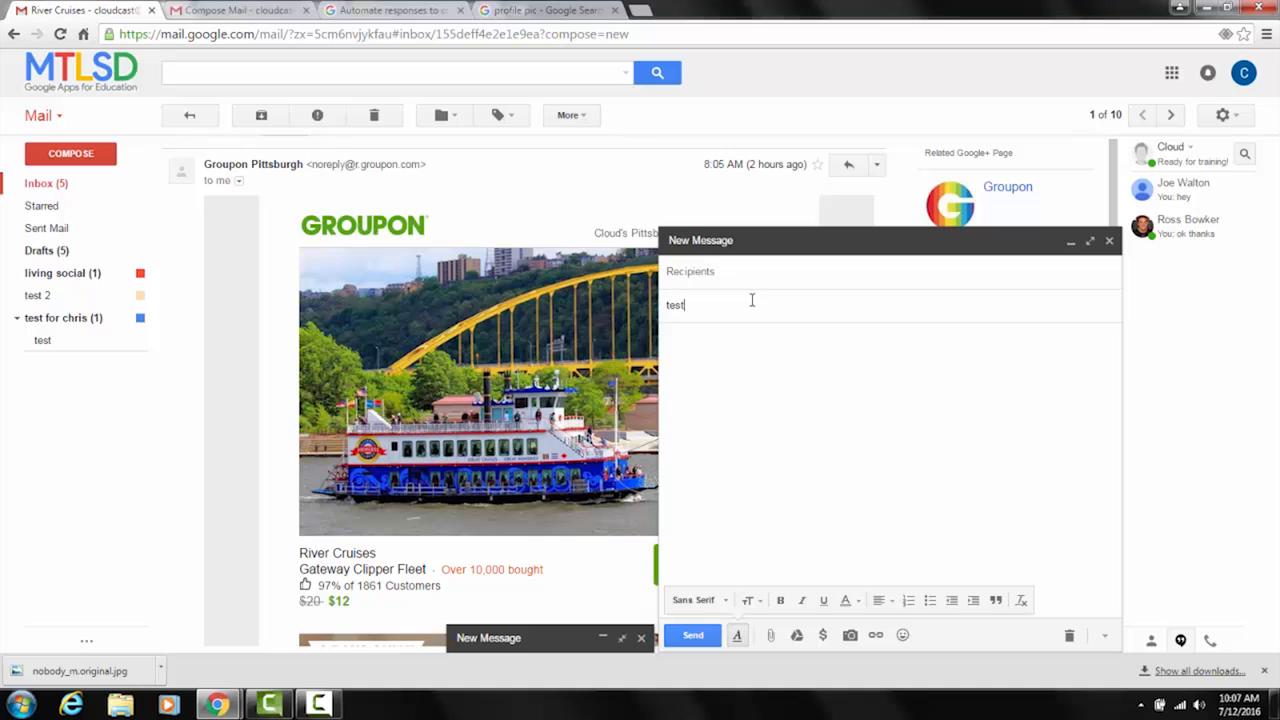
pyautogui.click(923, 450)
pyautogui.write('test')
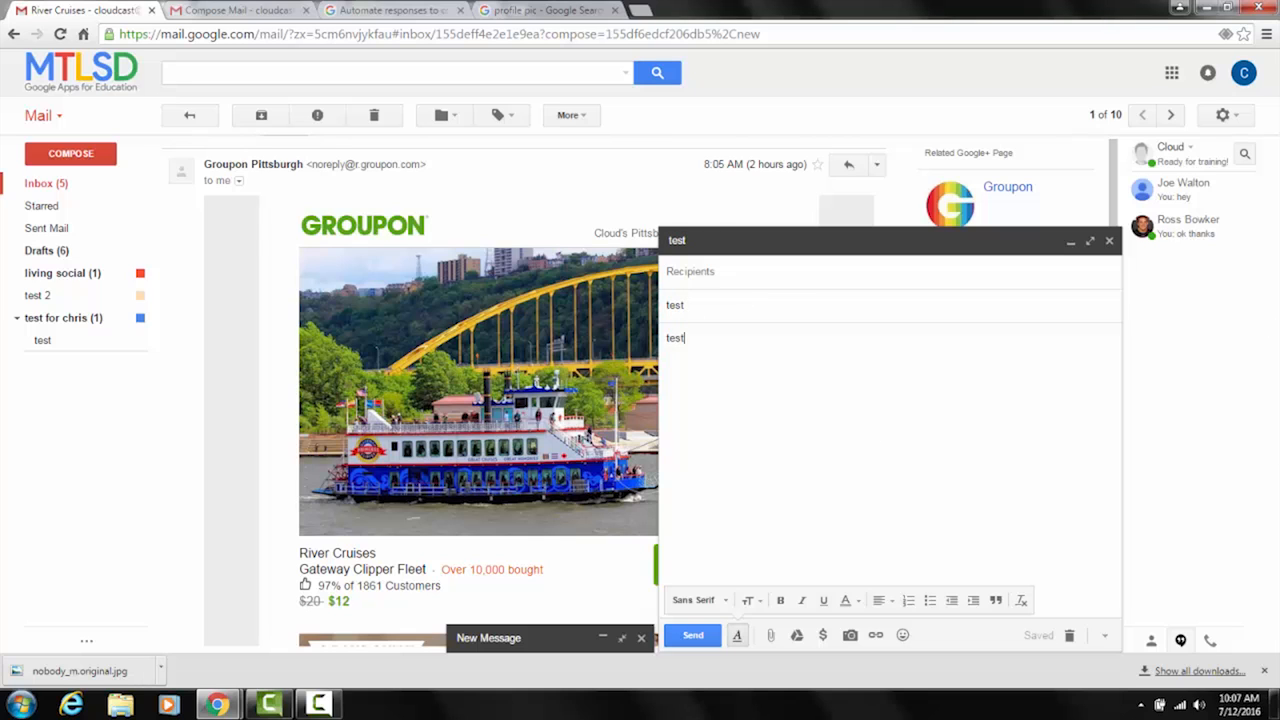
# Save the message as a new canned response named "test".
pyautogui.click(1104, 635)
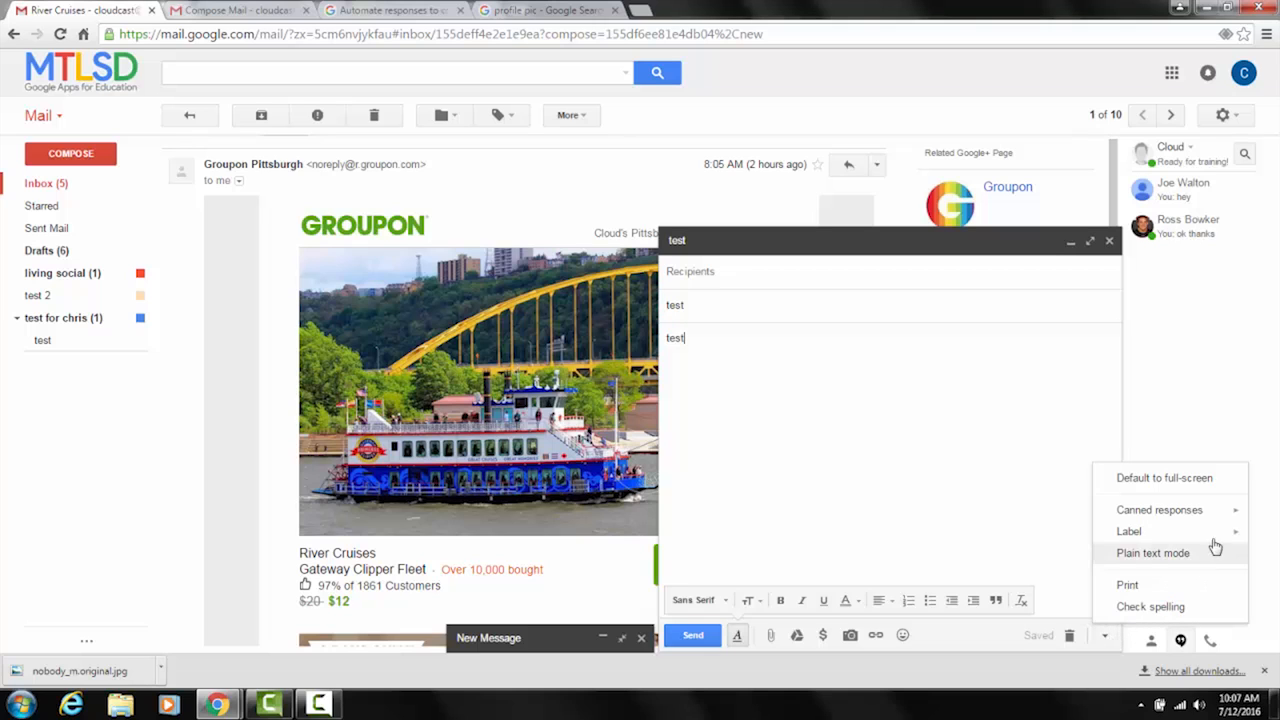
pyautogui.moveTo(1213, 512)
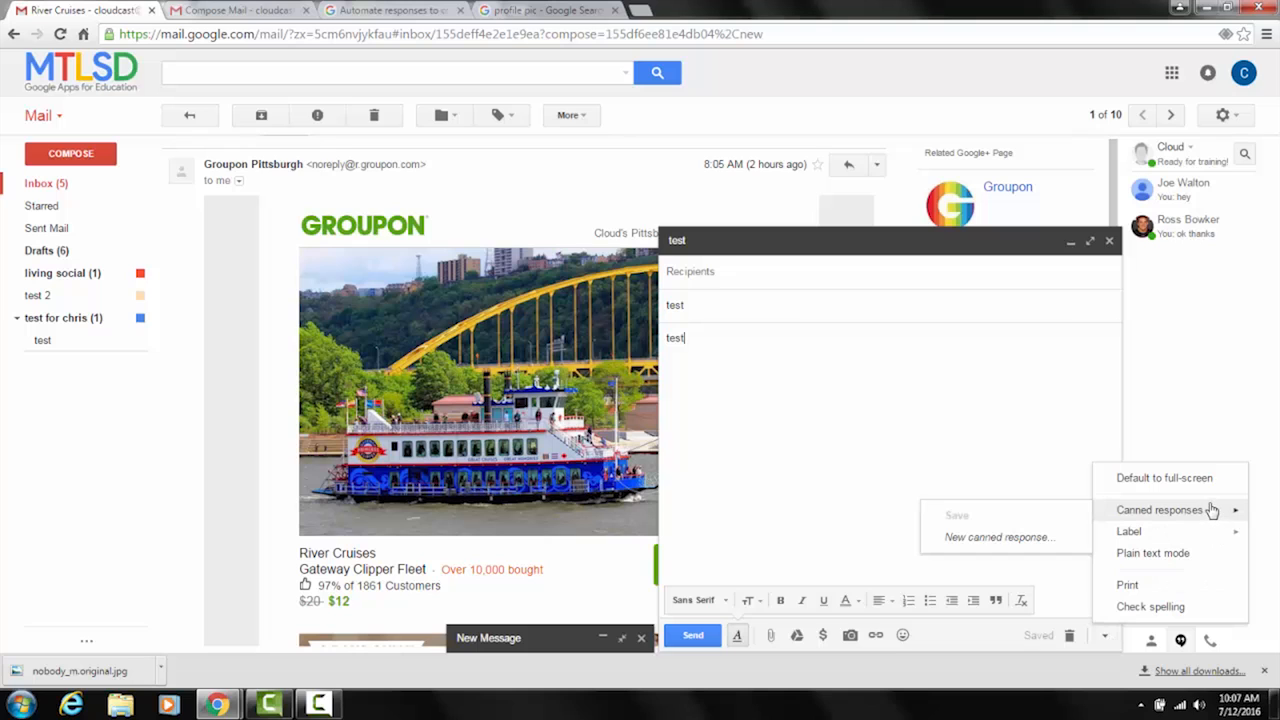
pyautogui.click(1036, 540)
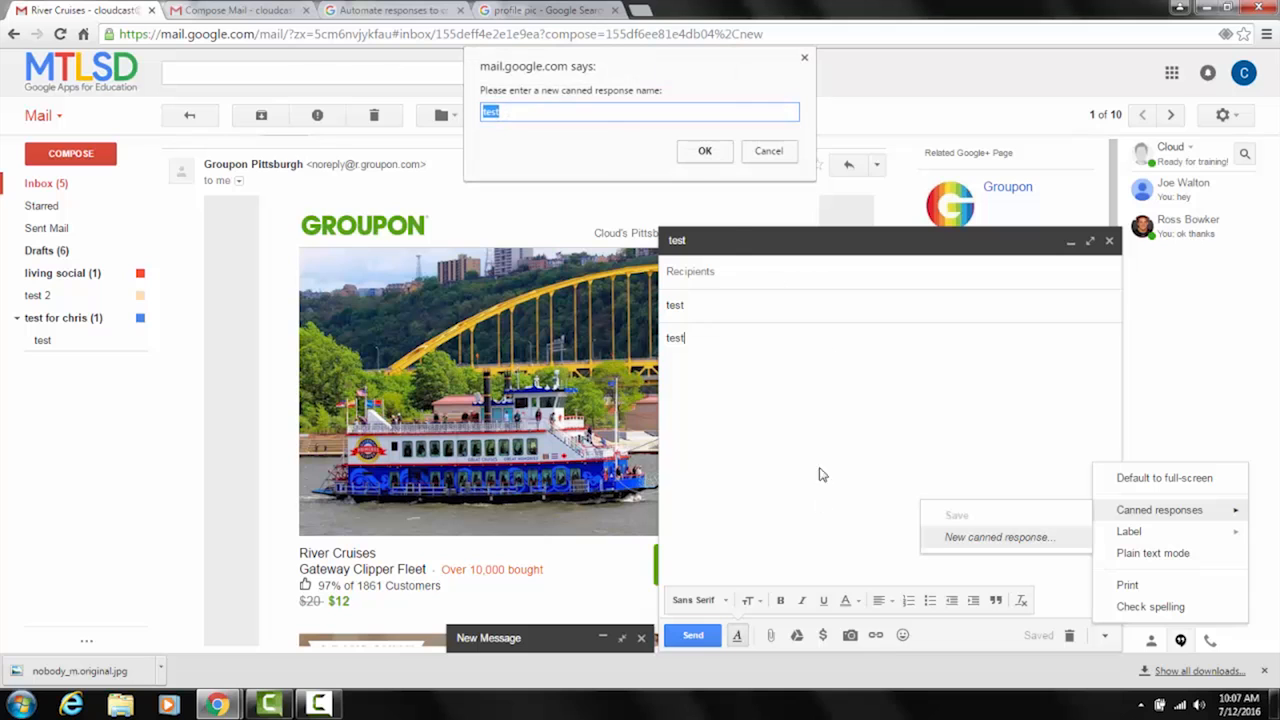
pyautogui.click(703, 152)
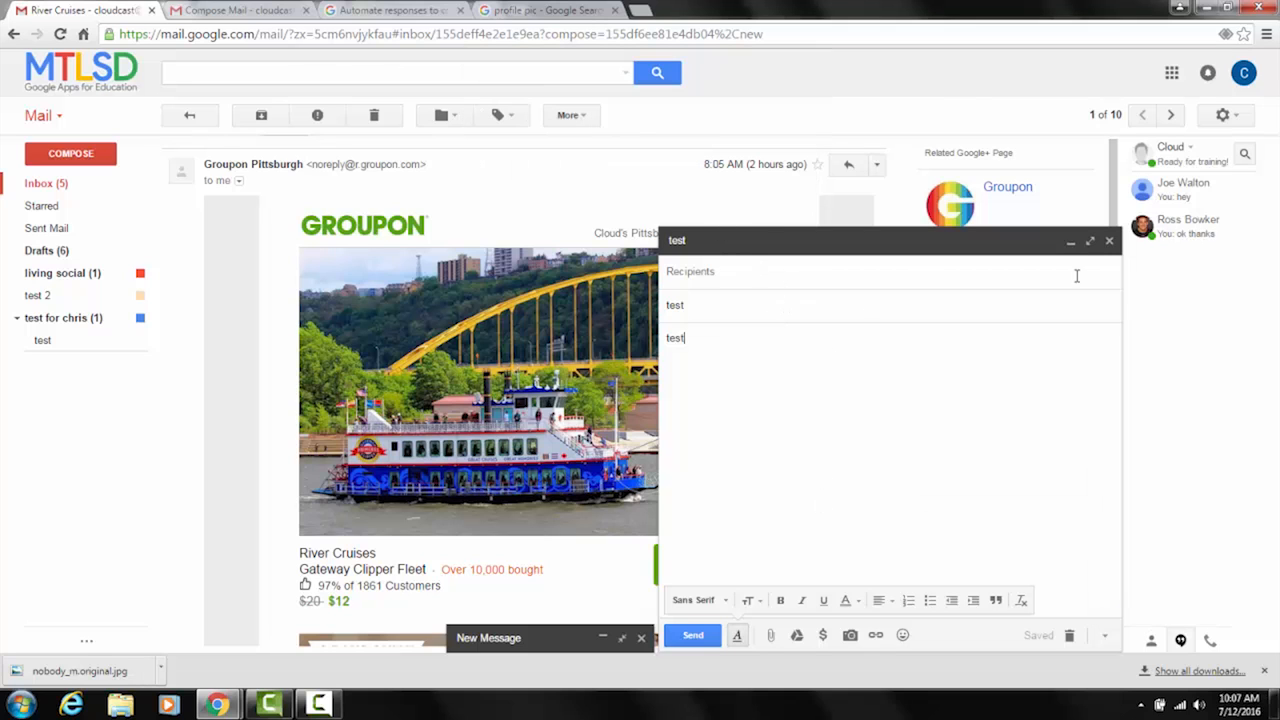
# Close the test draft and insert the "test" canned response into a new message.
pyautogui.click(1108, 241)
pyautogui.click(70, 153)
pyautogui.click(1106, 637)
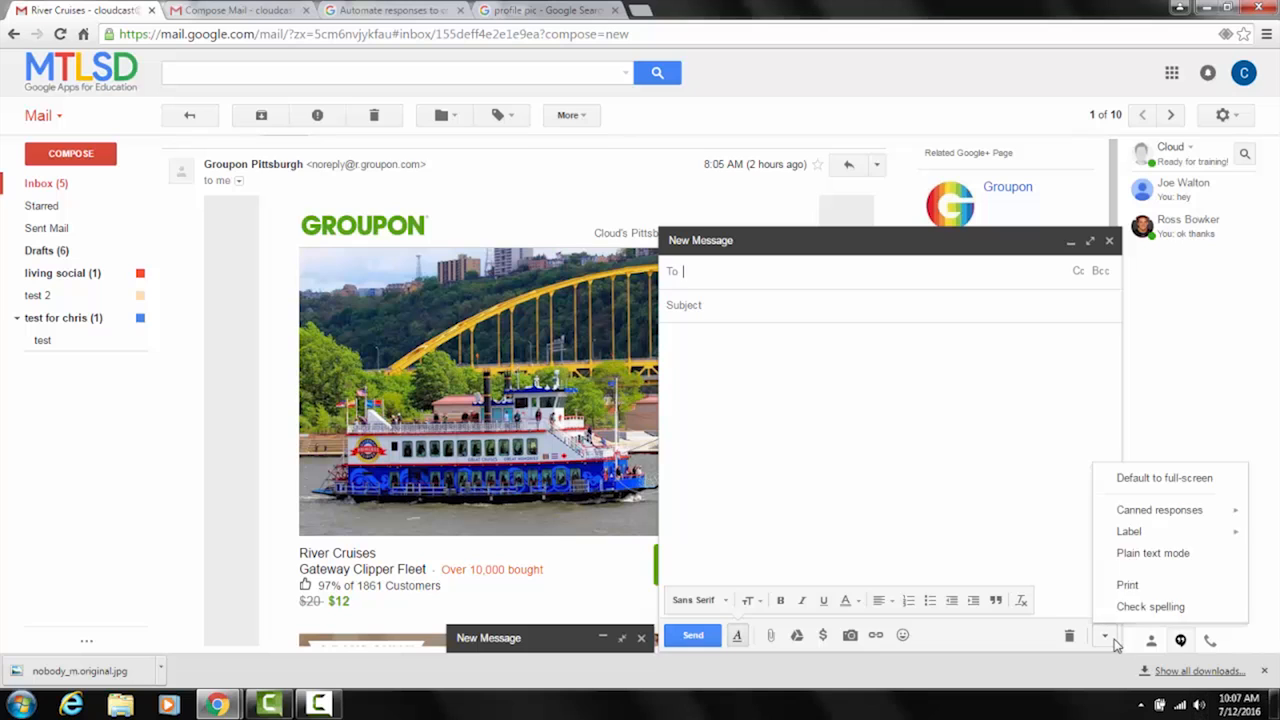
pyautogui.moveTo(1162, 519)
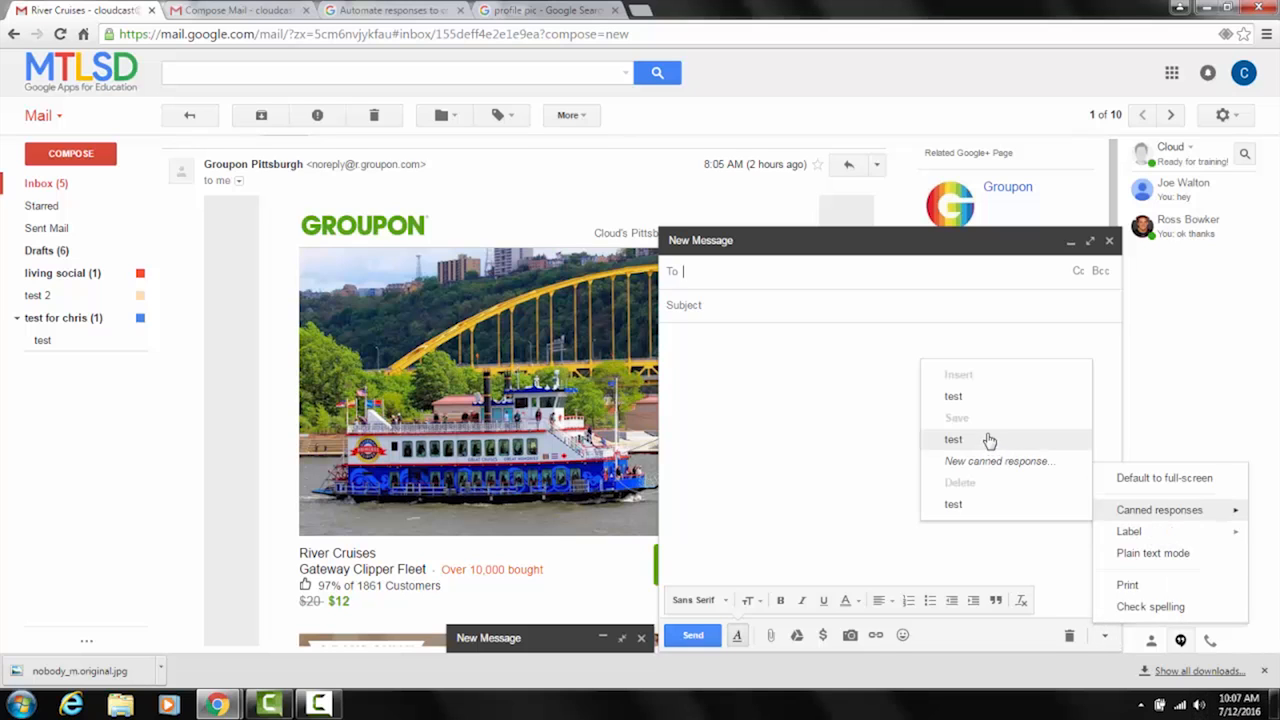
pyautogui.click(975, 398)
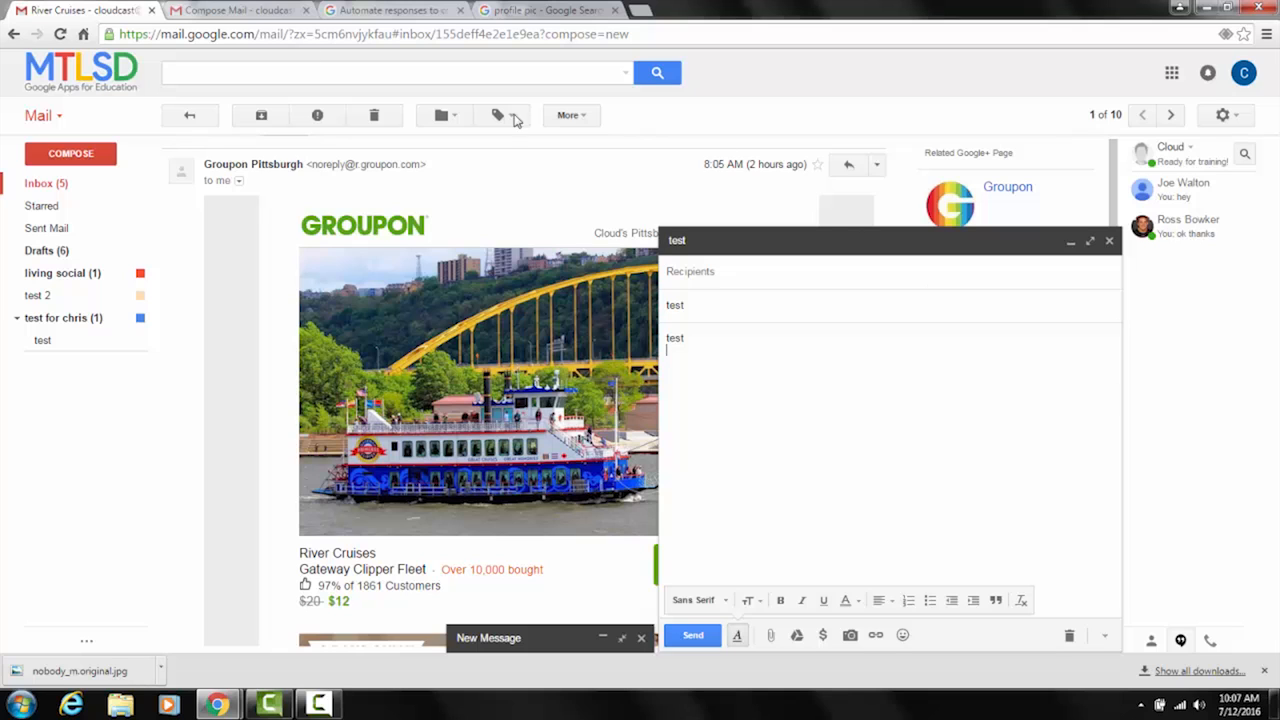
# Go back to the Learning Center's Gmail tips list and look through the available tips.
pyautogui.click(285, 8)
pyautogui.click(372, 9)
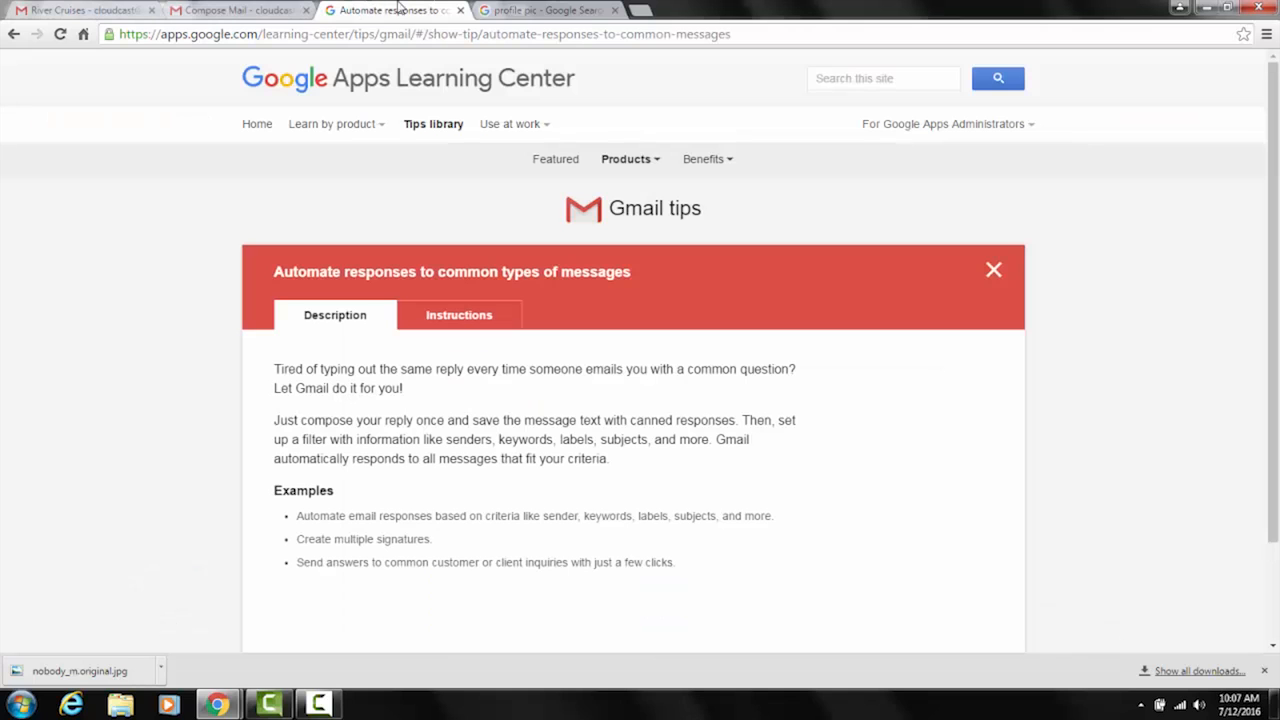
pyautogui.click(14, 33)
pyautogui.scroll(-3, 951, 401)
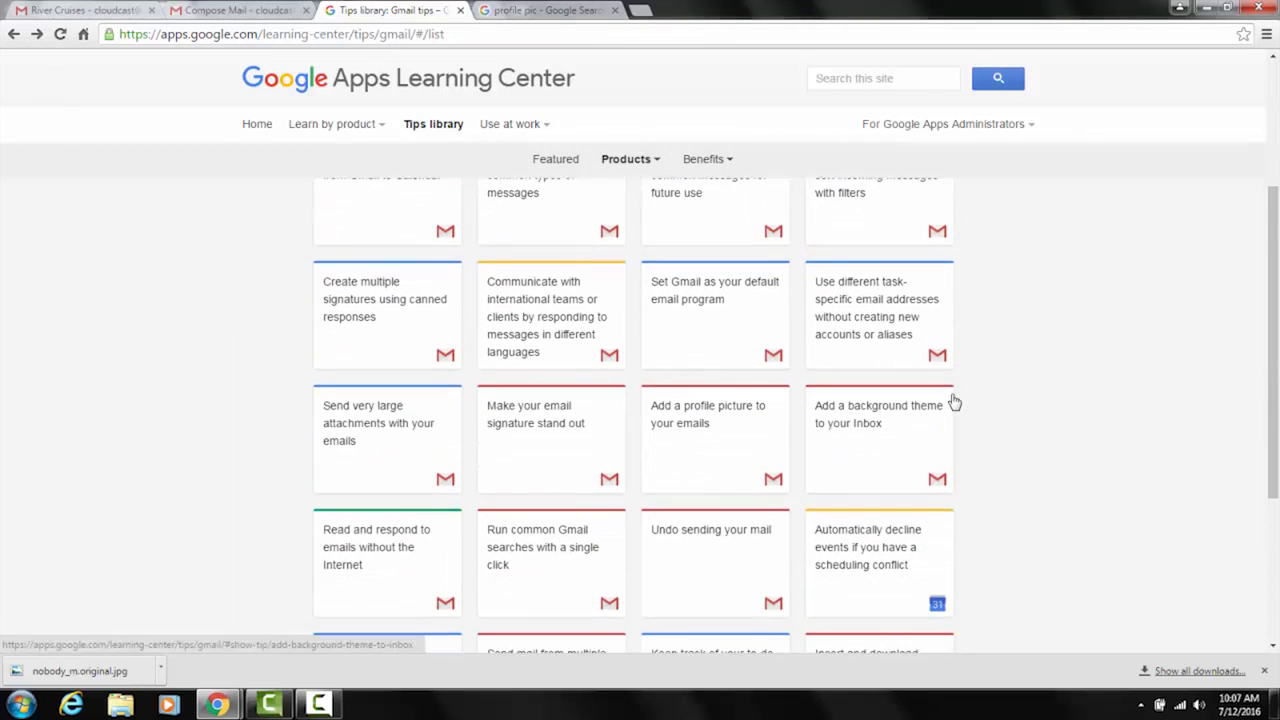
pyautogui.scroll(-2, 951, 396)
pyautogui.scroll(5, 950, 392)
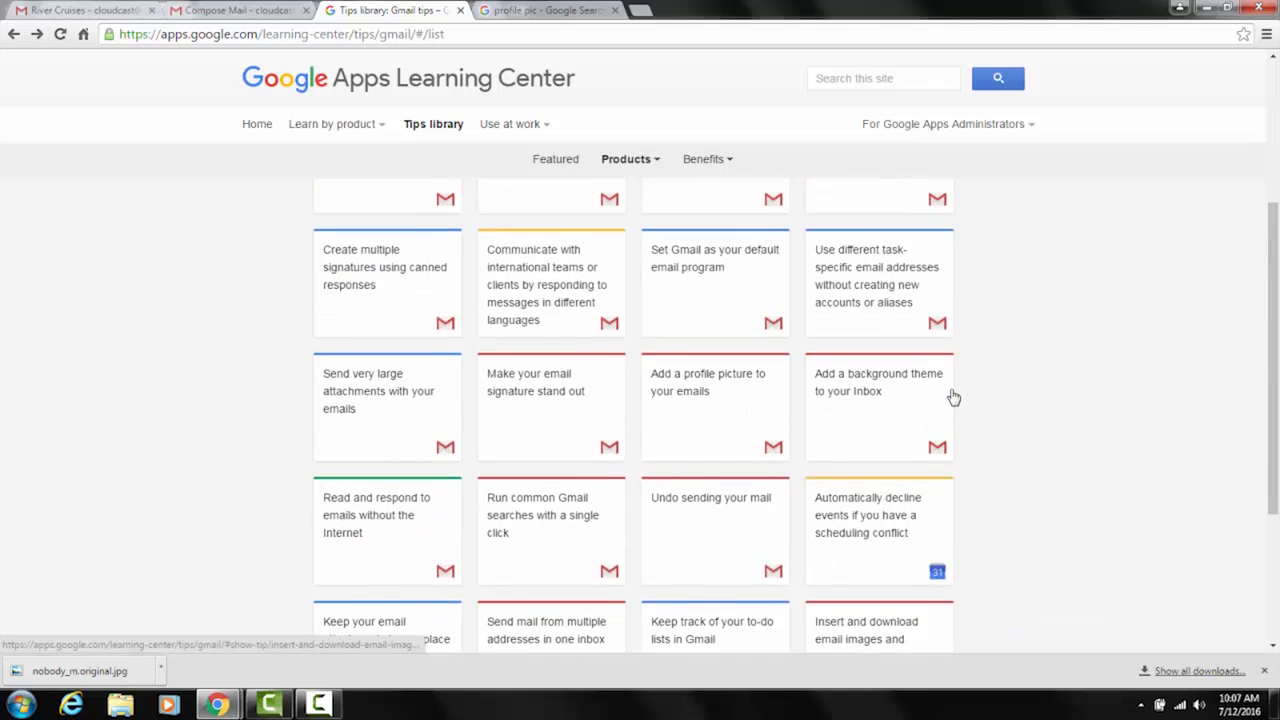
pyautogui.scroll(1, 945, 382)
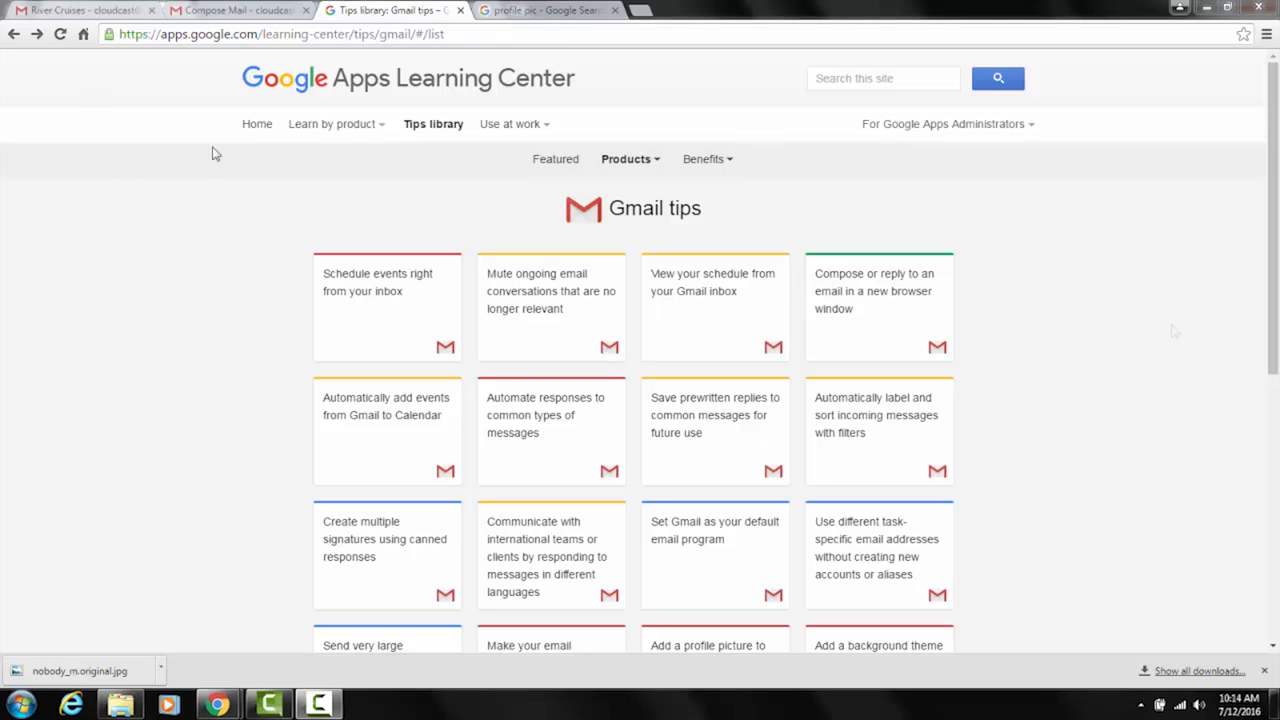
# Open the Learning Center's get-started guide for Calendar and look through its introduction and the Schedule events section.
pyautogui.click(333, 125)
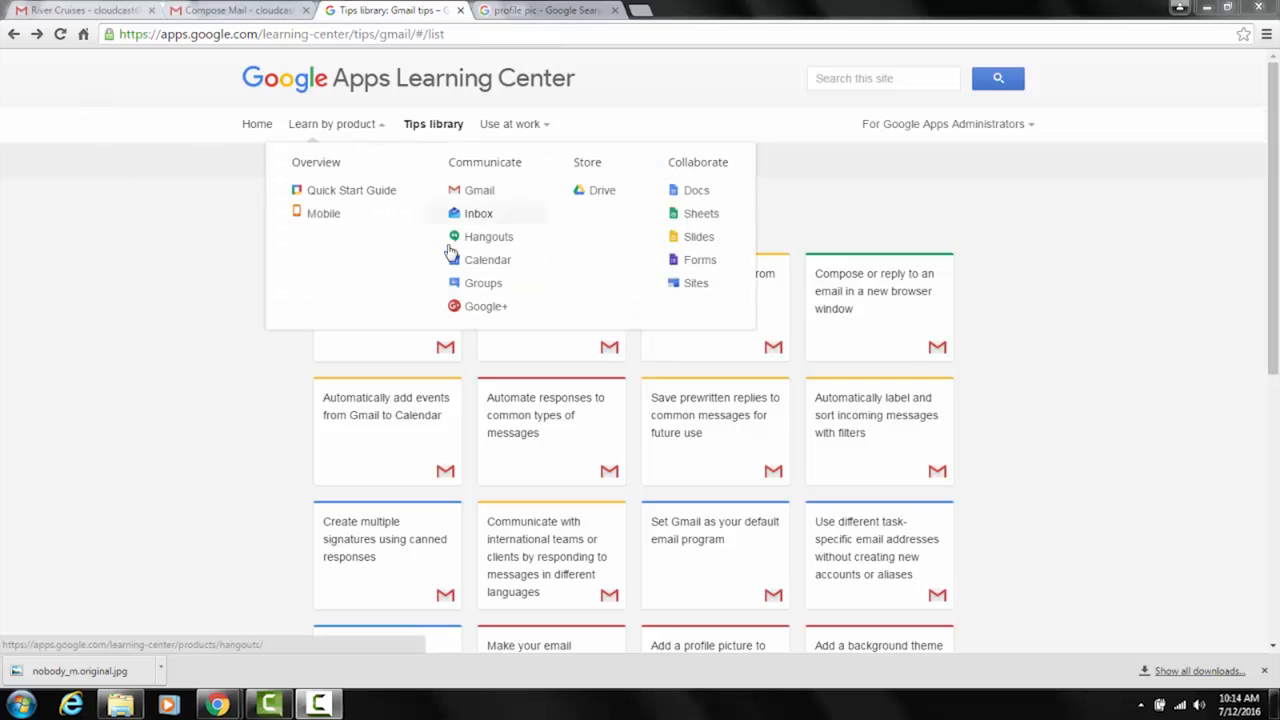
pyautogui.click(489, 261)
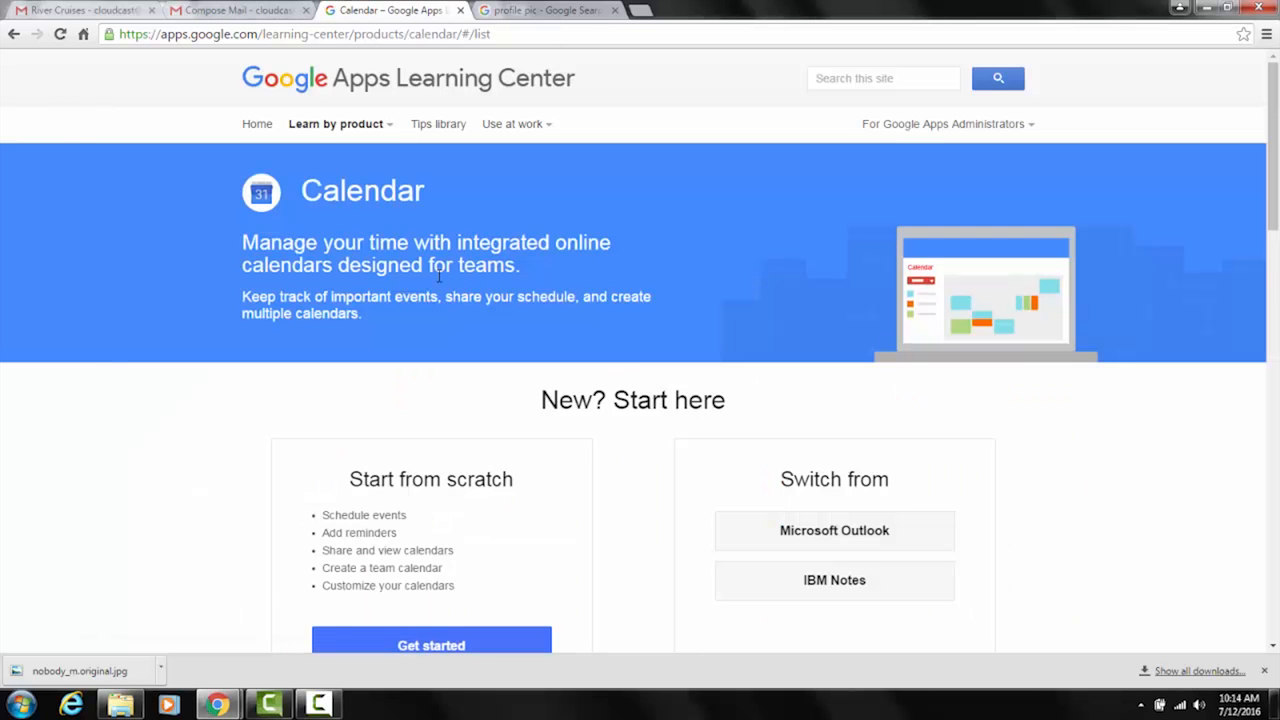
pyautogui.scroll(-2, 151, 320)
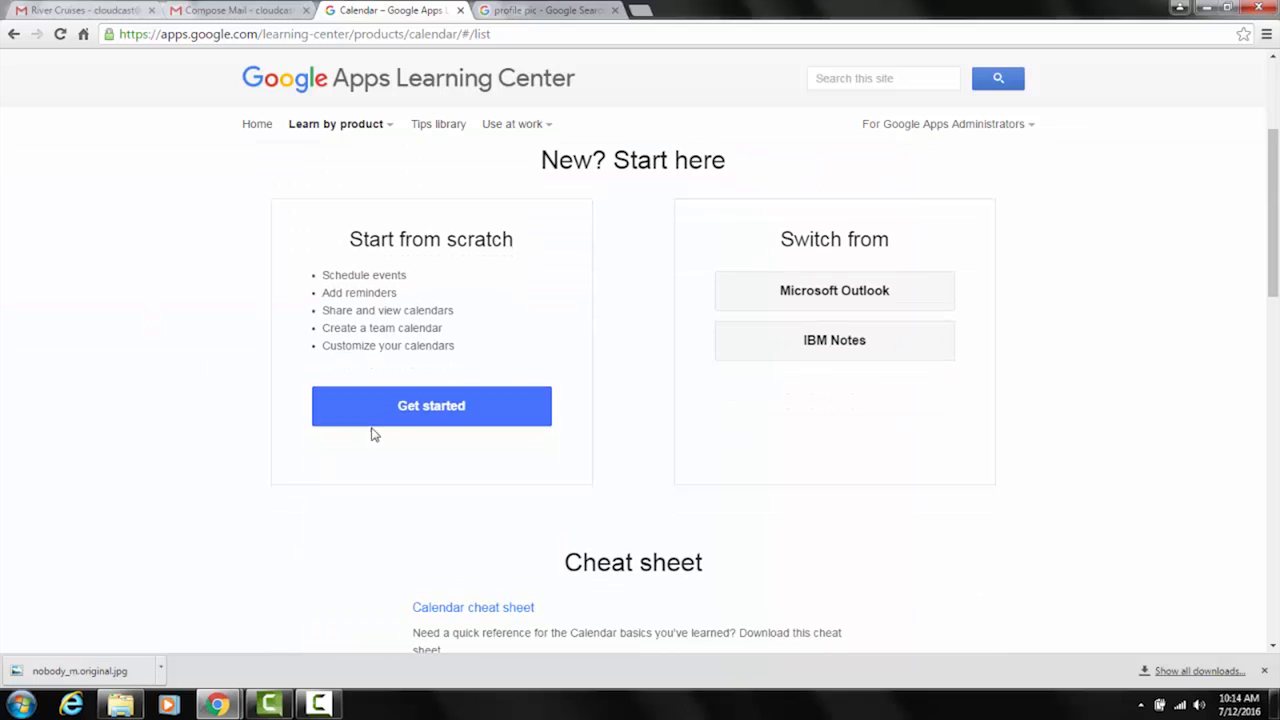
pyautogui.click(406, 407)
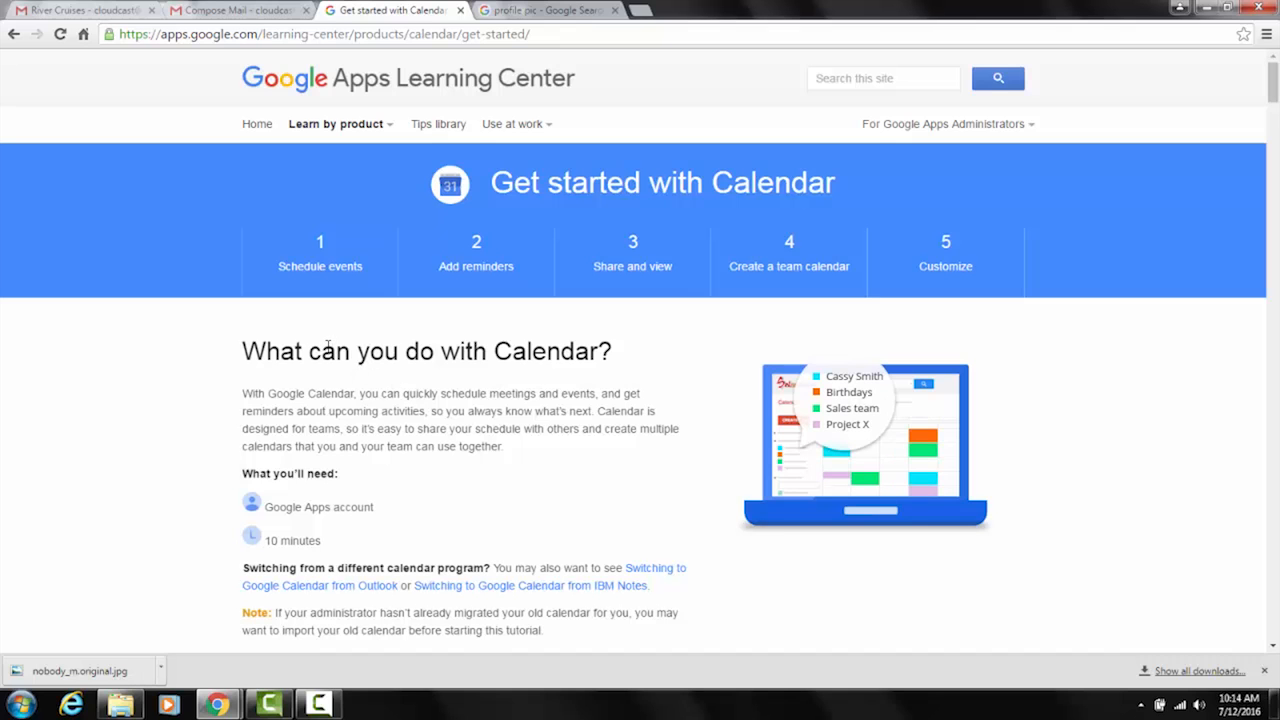
pyautogui.scroll(-3, 330, 350)
pyautogui.scroll(-1, 330, 353)
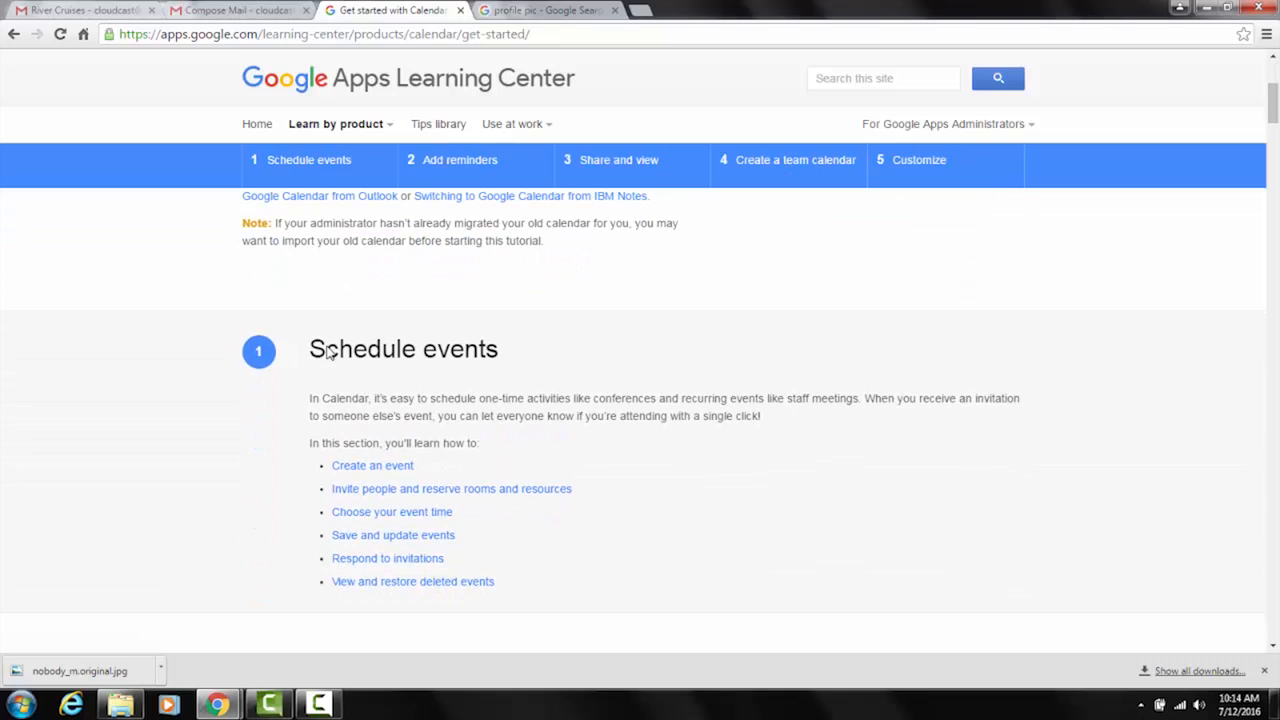
pyautogui.scroll(-1, 330, 353)
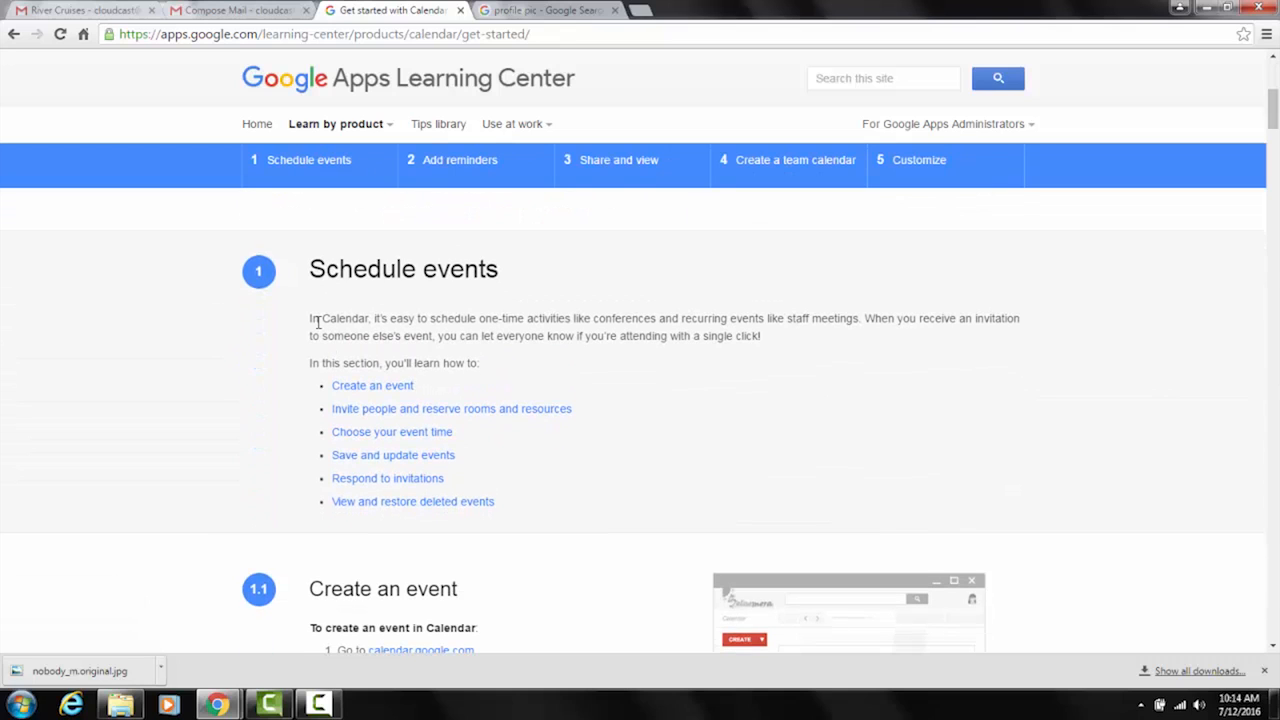
# Close the pop-out compose window, return to the Gmail inbox message, and close the open "test" draft.
pyautogui.click(257, 10)
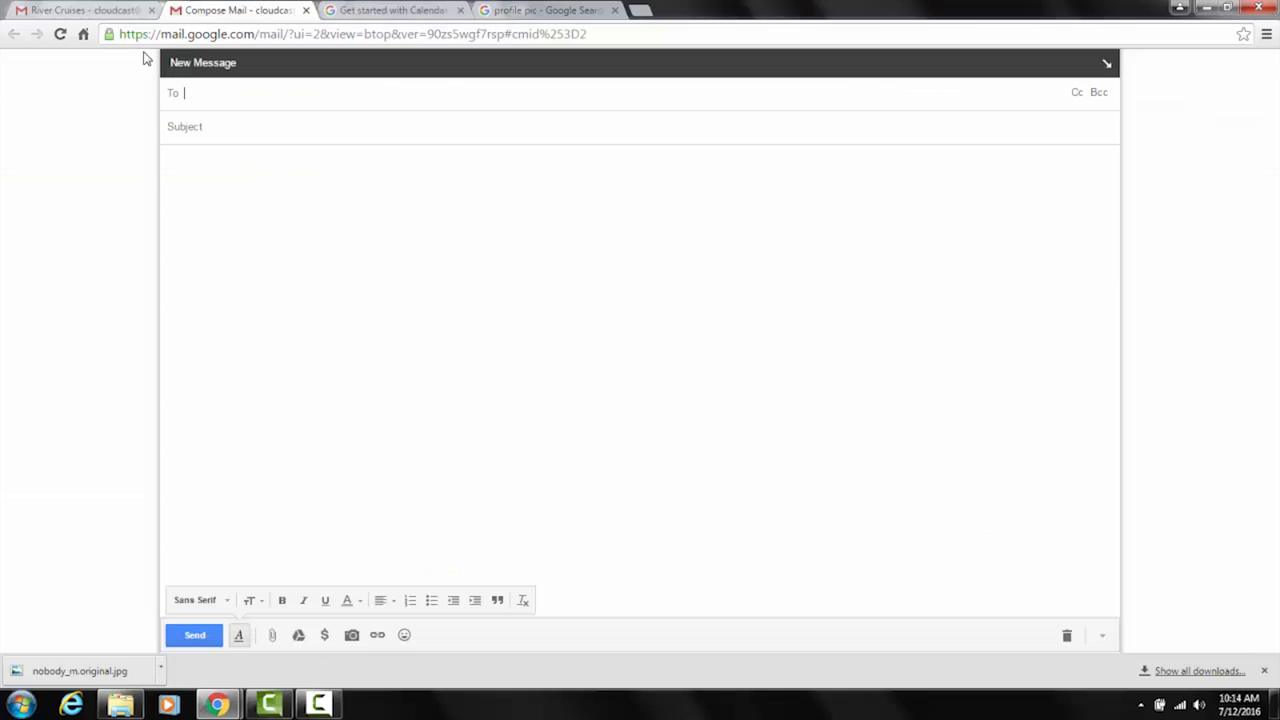
pyautogui.click(306, 10)
pyautogui.click(137, 12)
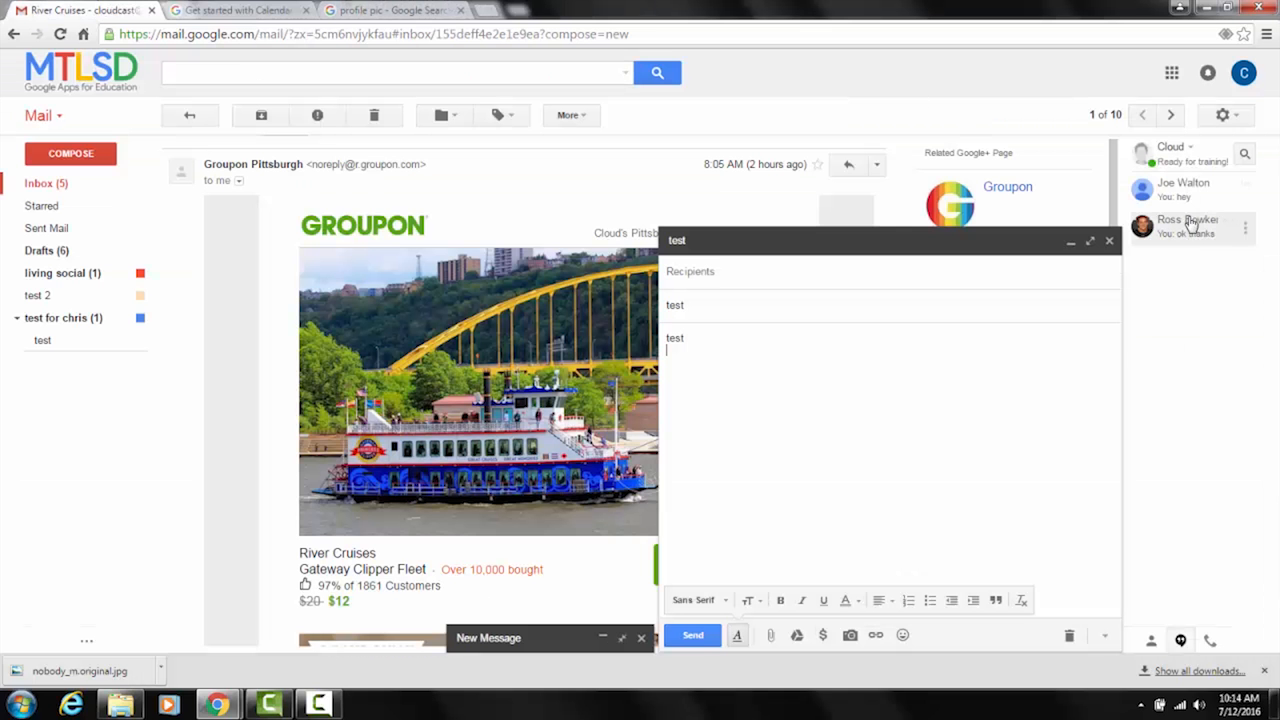
pyautogui.moveTo(1142, 232)
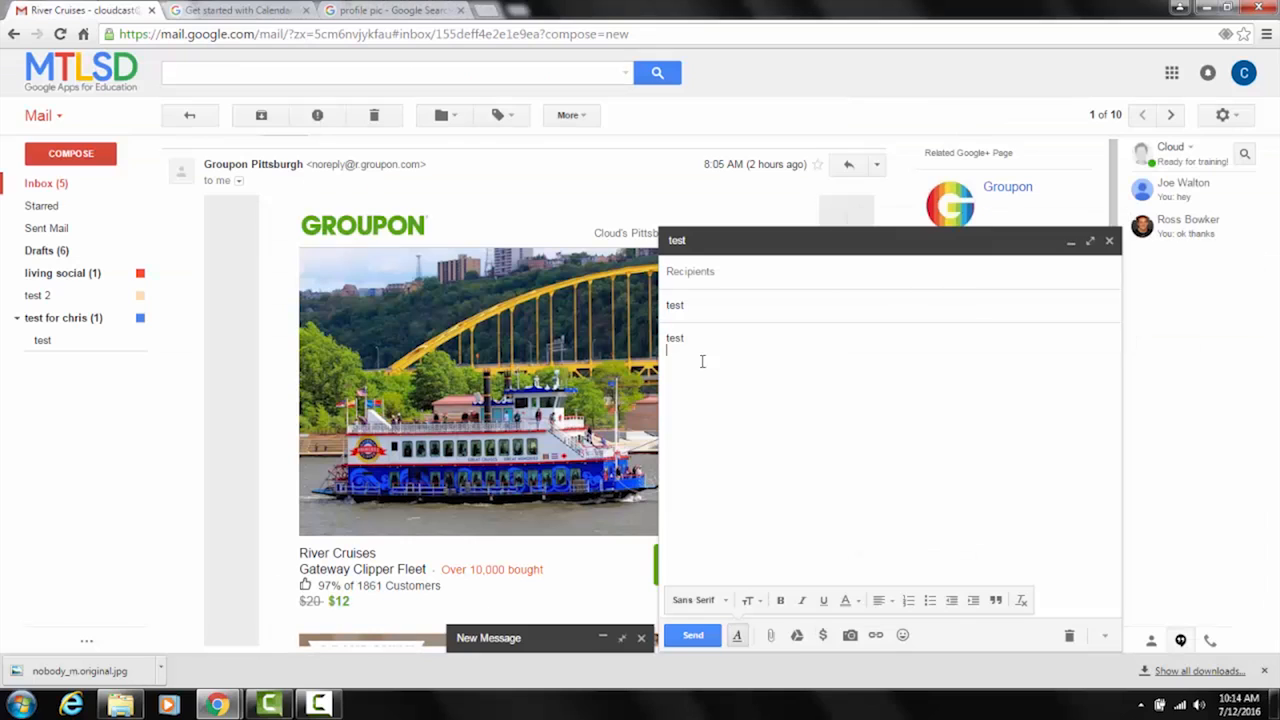
pyautogui.click(1109, 241)
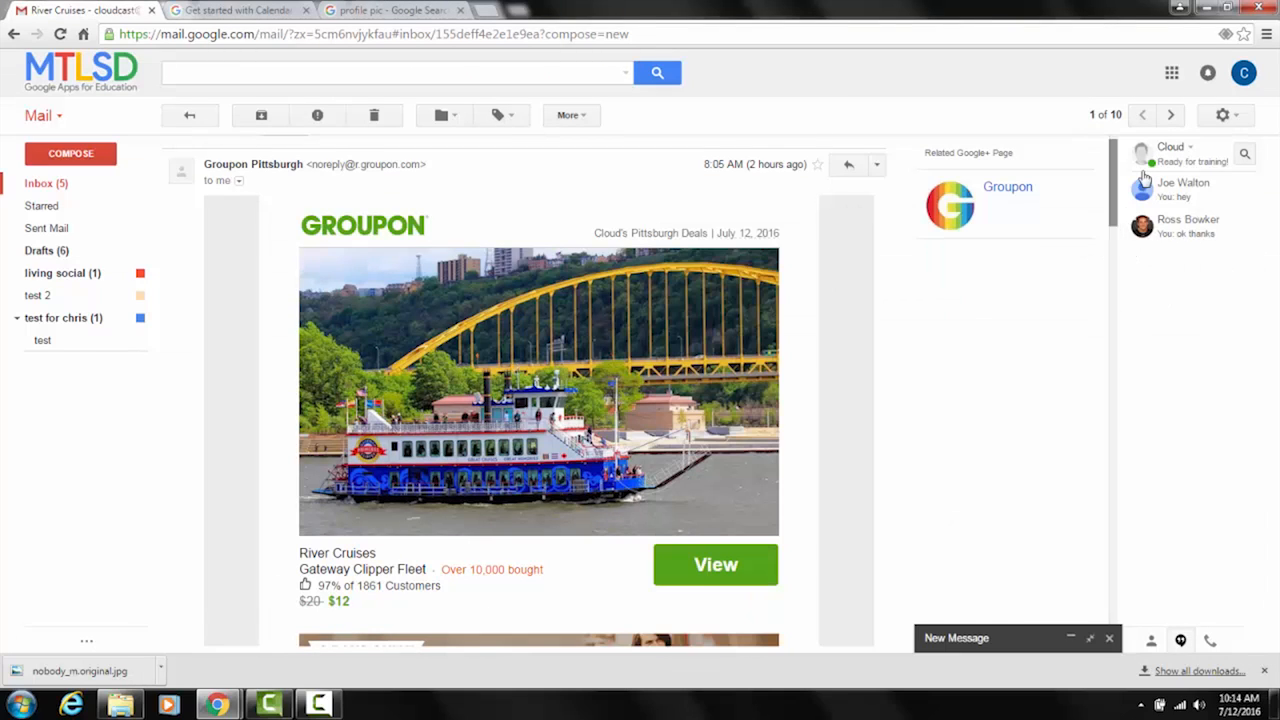
# Switch from Gmail to Google Calendar and dismiss the introduction to its new features.
pyautogui.click(1176, 76)
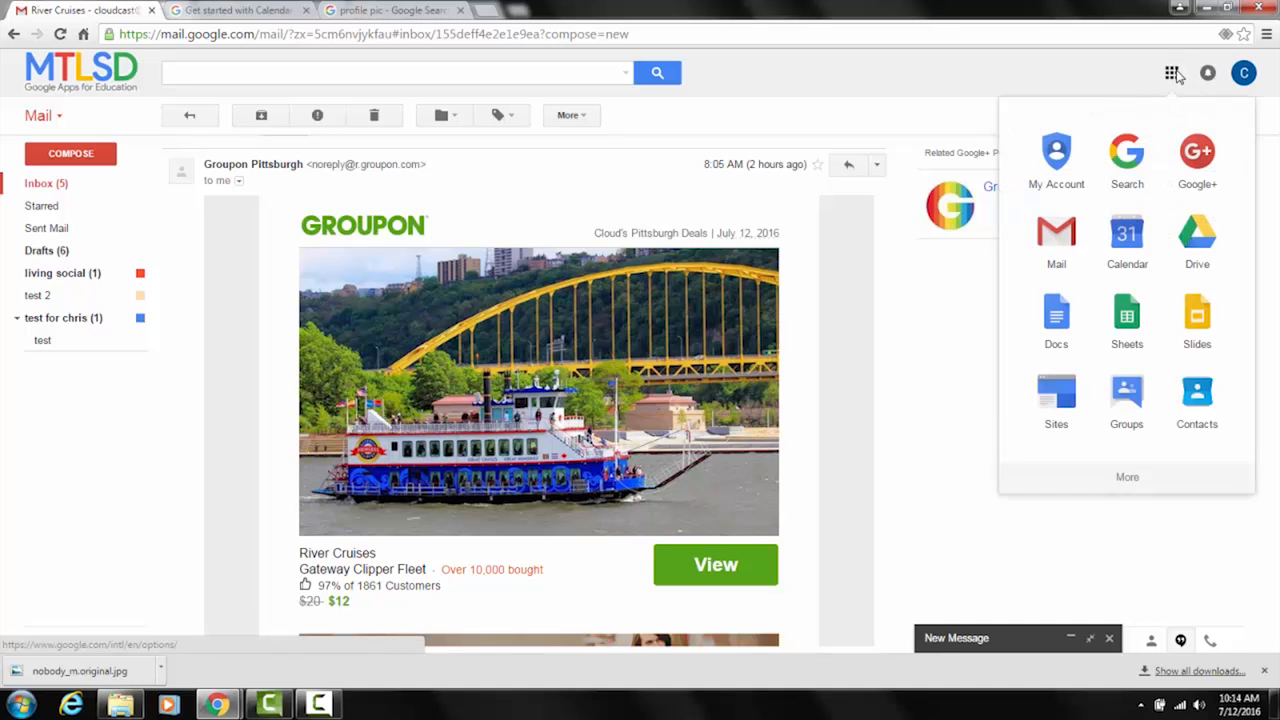
pyautogui.click(1137, 245)
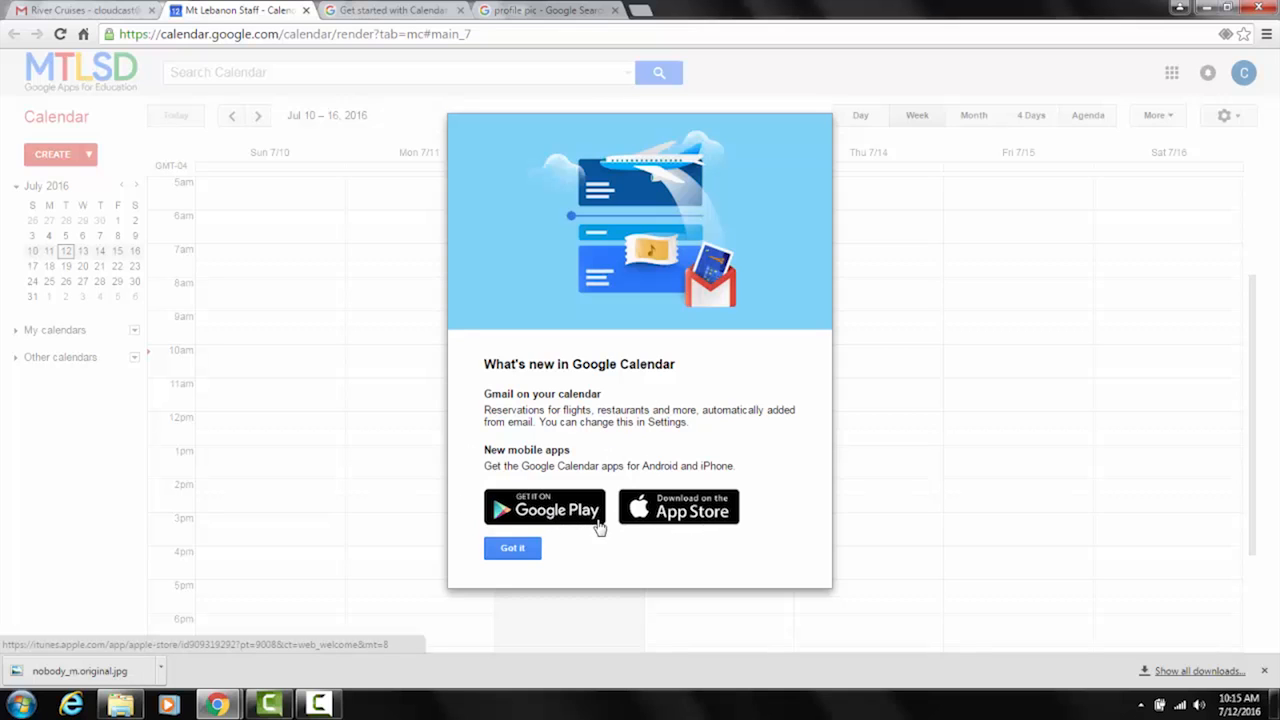
pyautogui.click(510, 550)
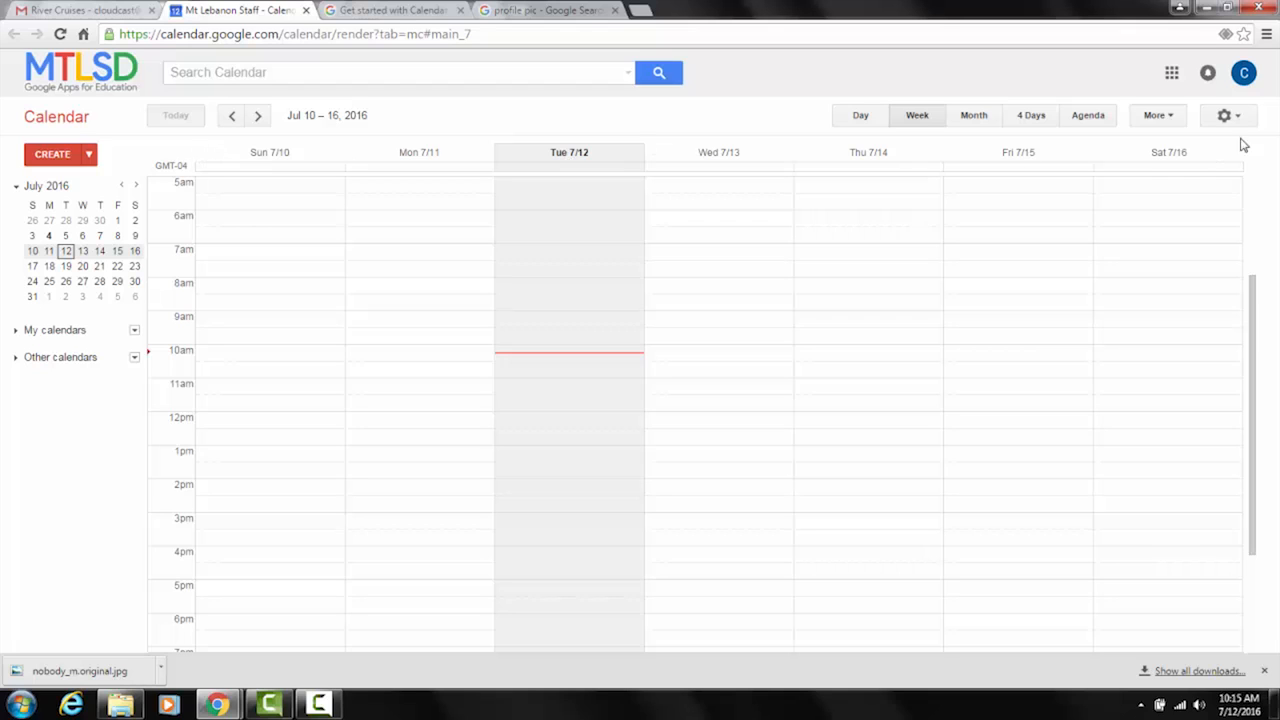
# View the calendar in the 4 Days, Month, Day and Agenda layouts, and return to the Week layout.
pyautogui.click(1031, 117)
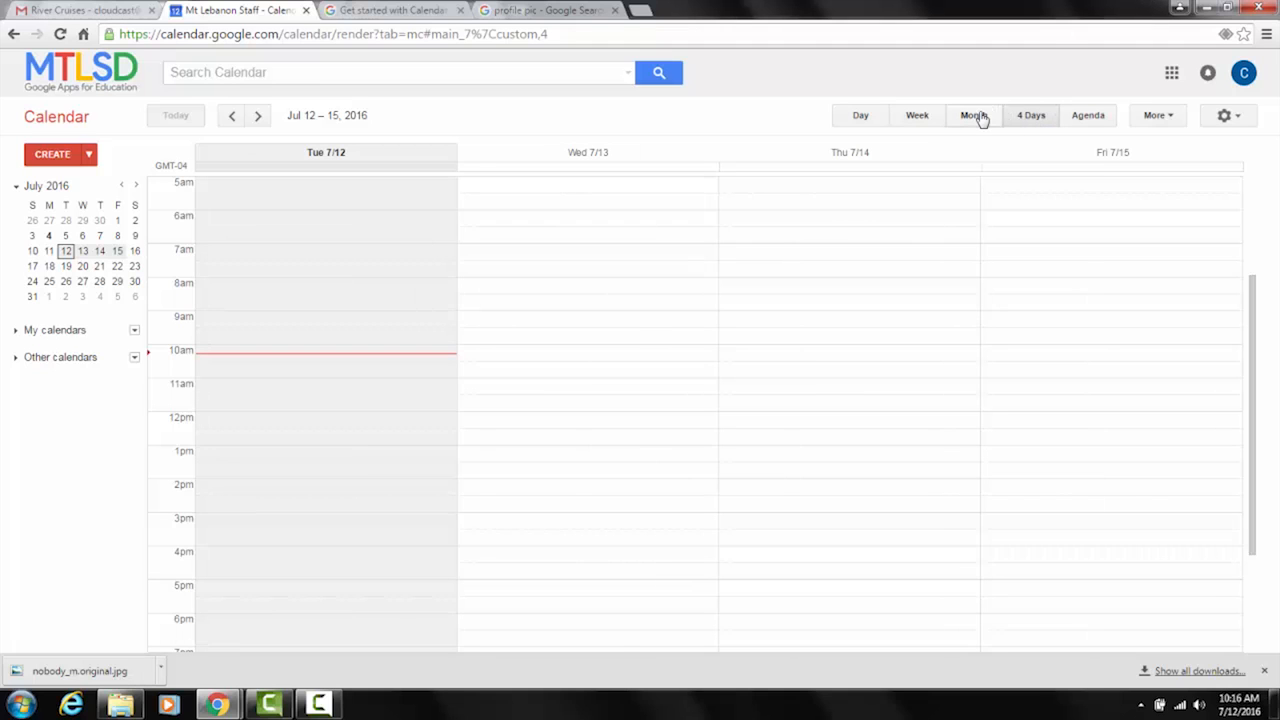
pyautogui.click(978, 117)
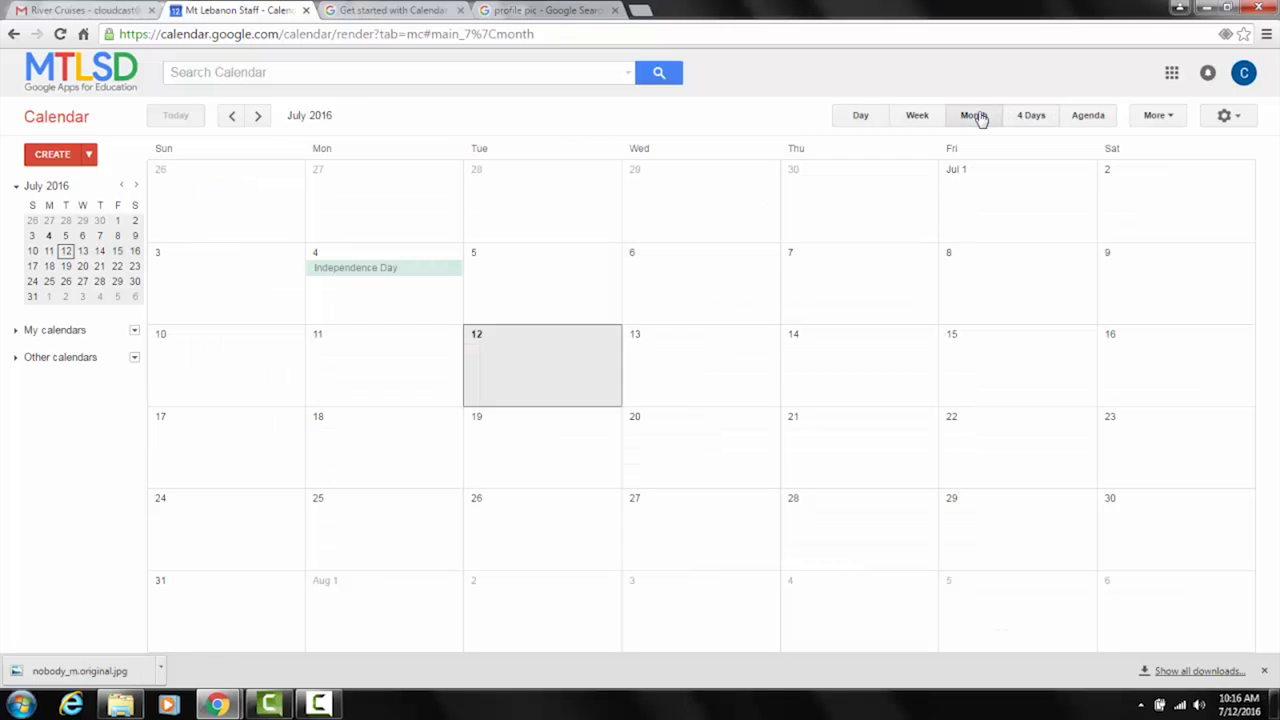
pyautogui.click(864, 118)
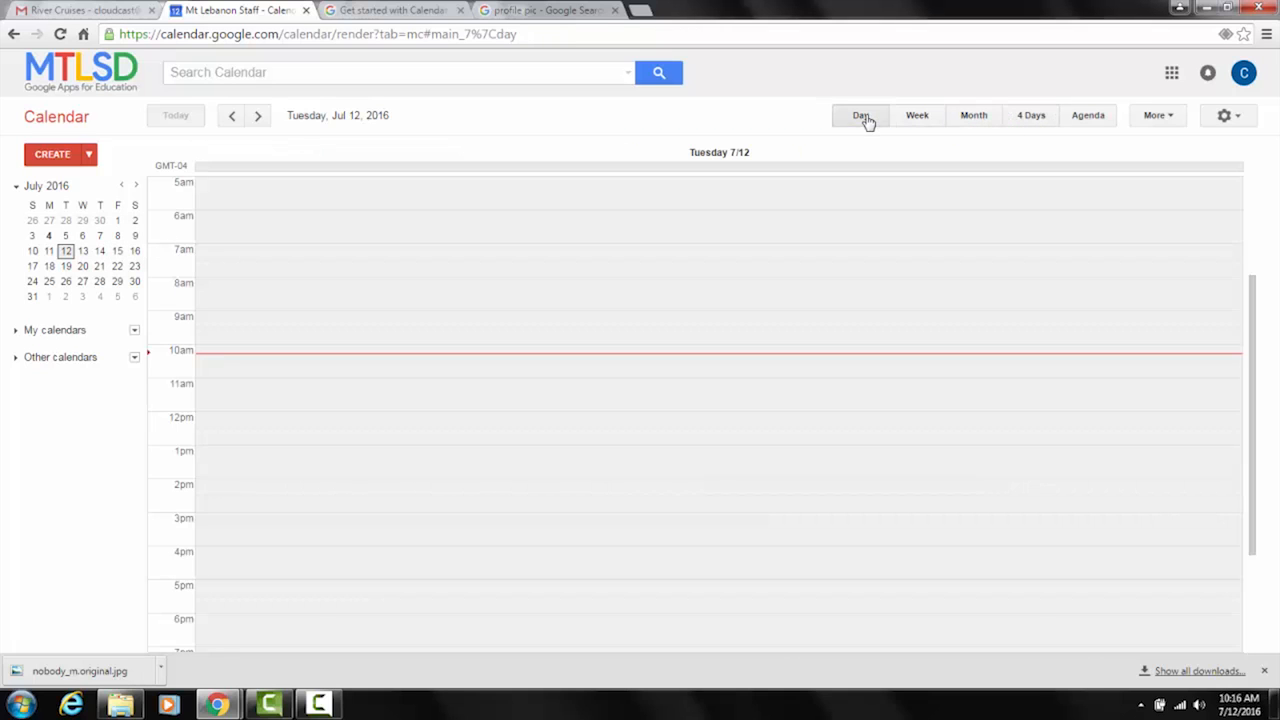
pyautogui.click(1090, 117)
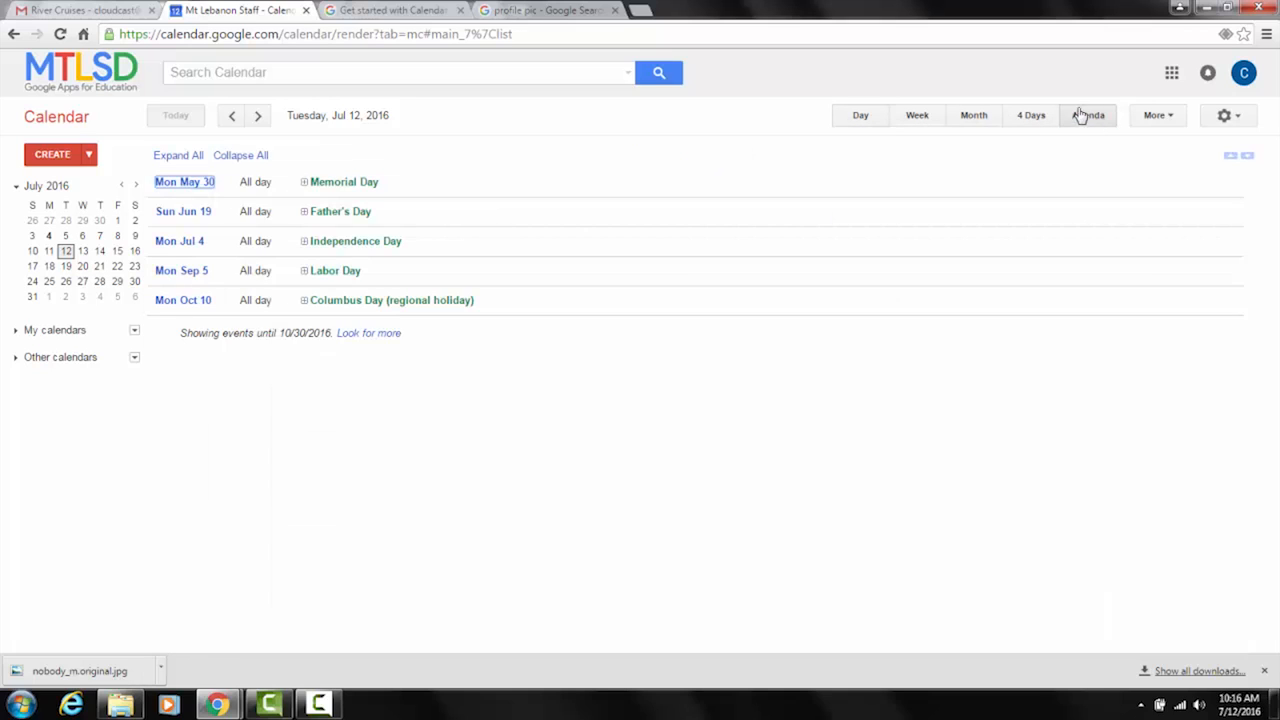
pyautogui.click(925, 116)
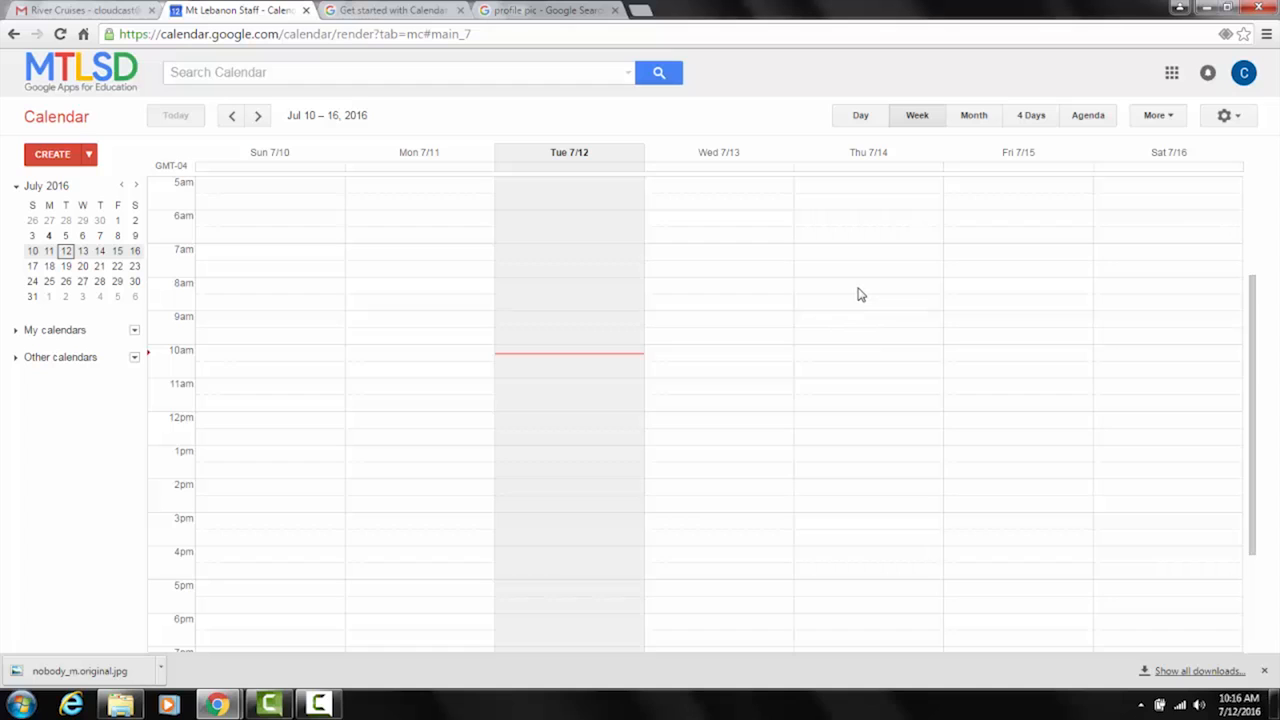
# Draft an event titled "MTLSD demo" for Thursday, July 14, from 8:00am to 12:00pm, using the full event details.
pyautogui.moveTo(857, 297); pyautogui.dragTo(923, 393)
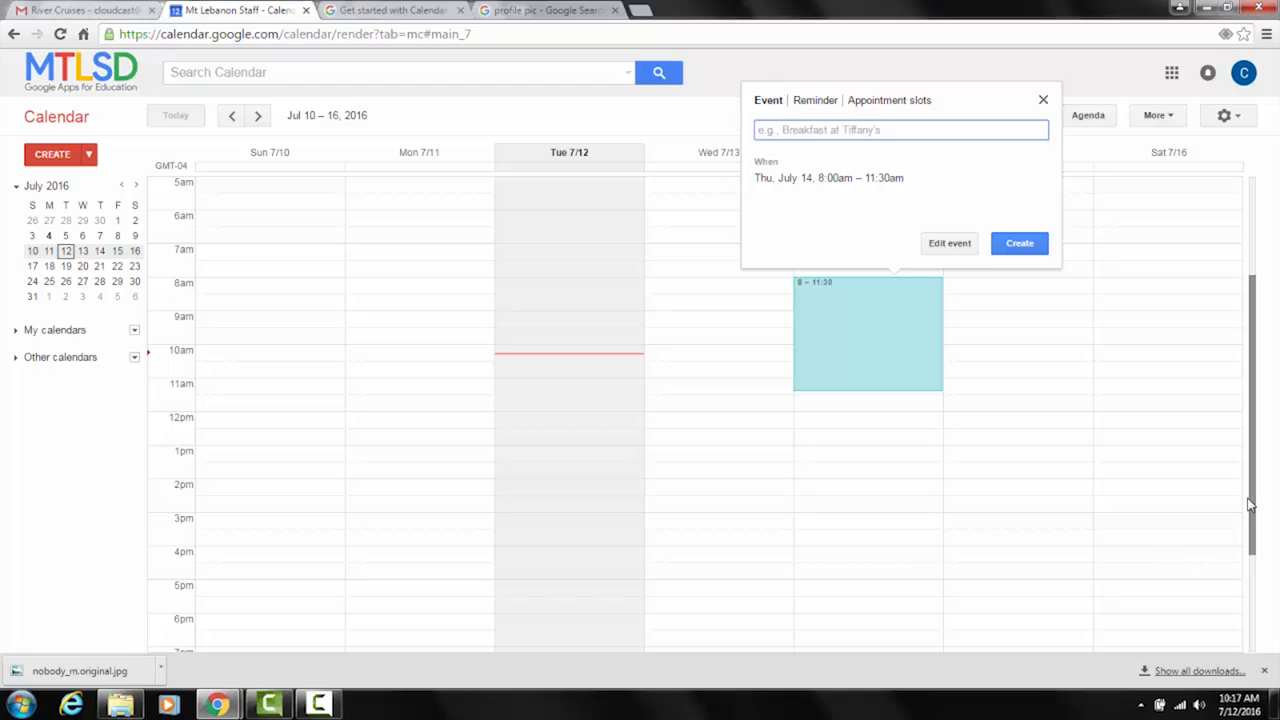
pyautogui.write('MTLSD demo')
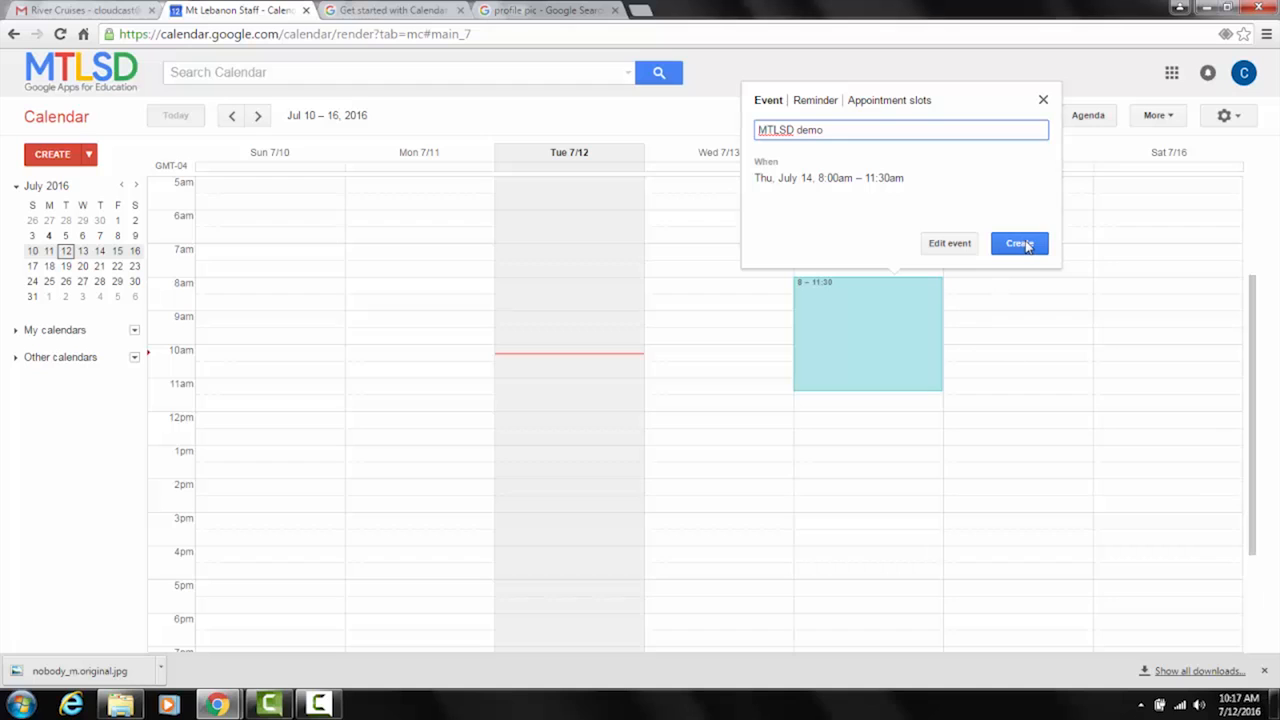
pyautogui.click(949, 243)
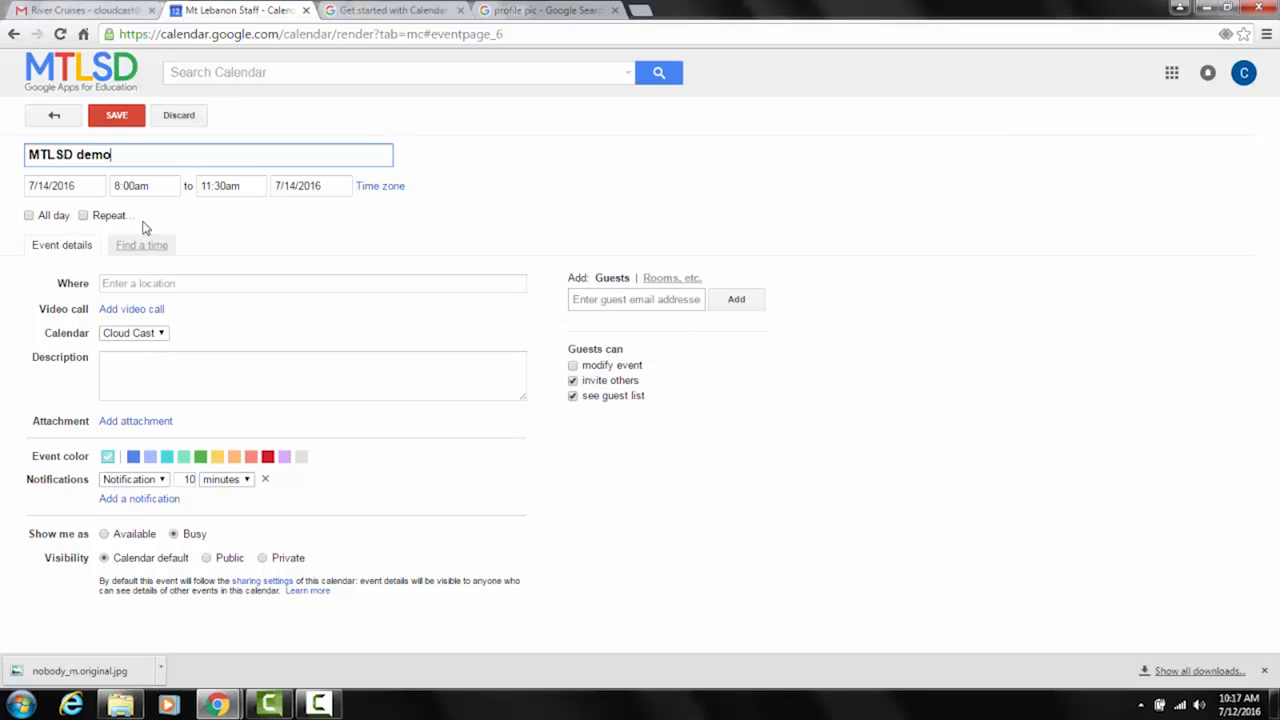
pyautogui.click(231, 185)
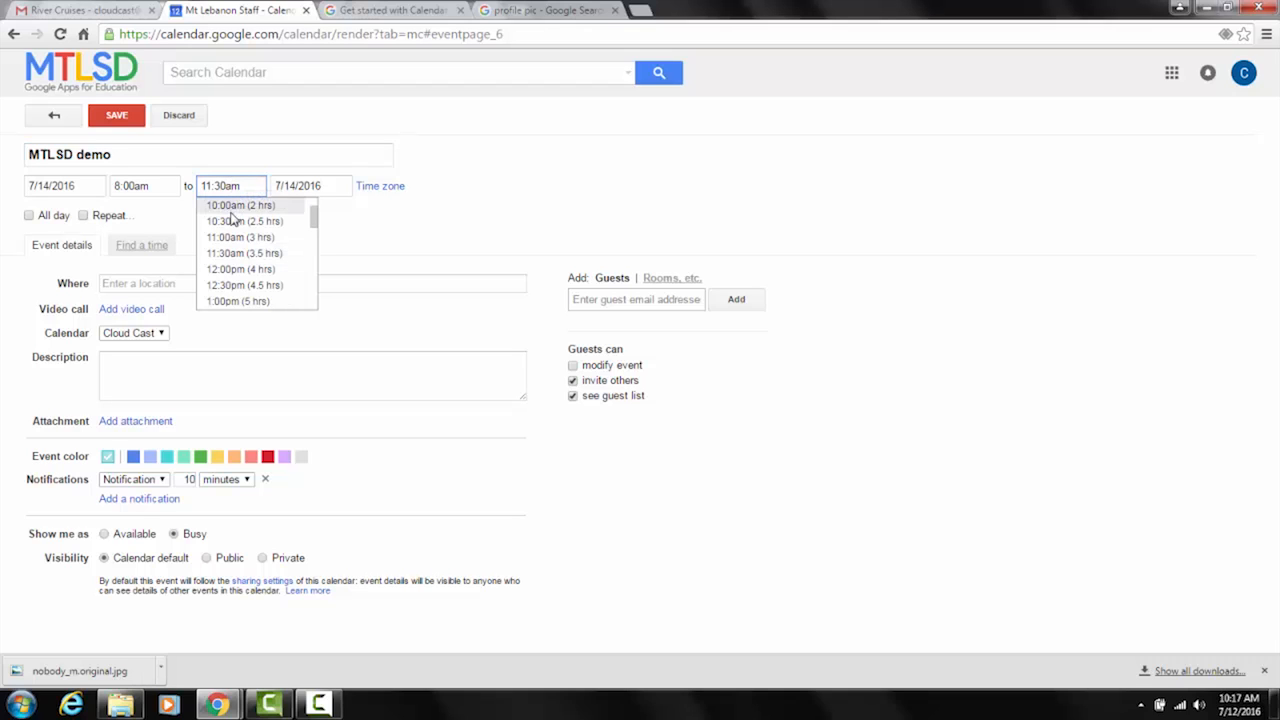
pyautogui.click(237, 270)
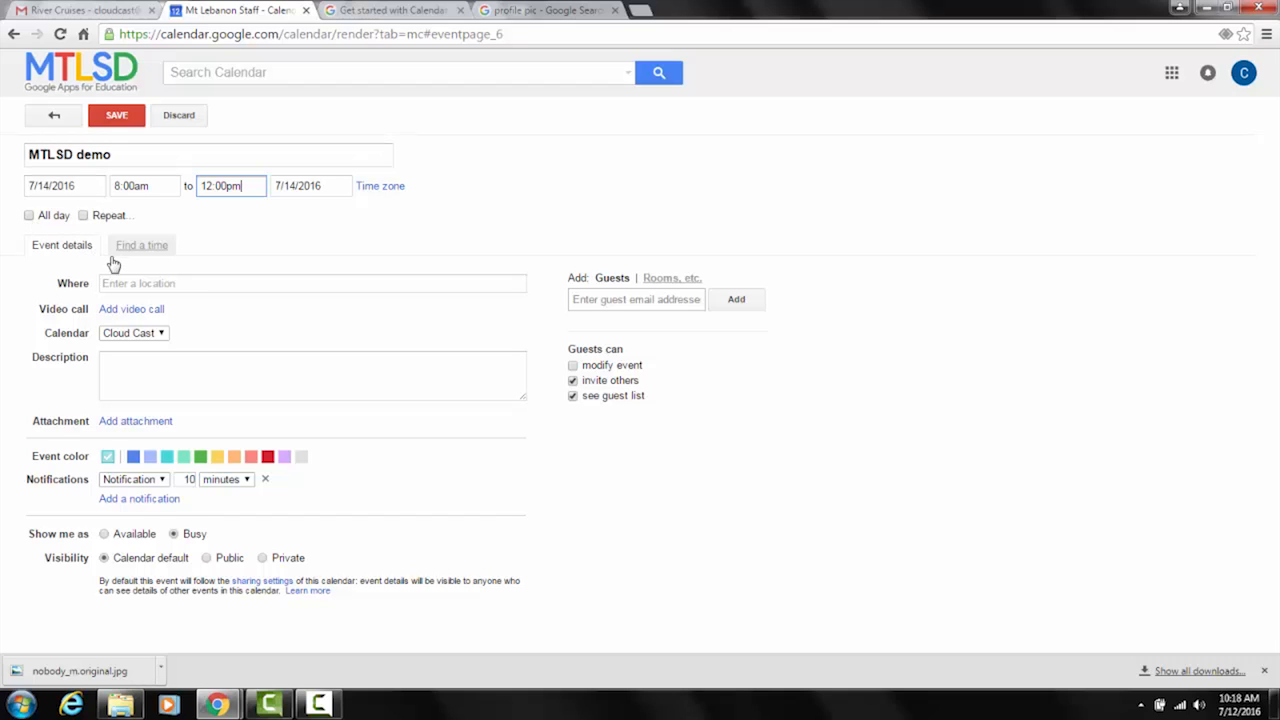
# Set the event's location to the suggested Mount Lebanon School District entry and add a video call.
pyautogui.click(174, 287)
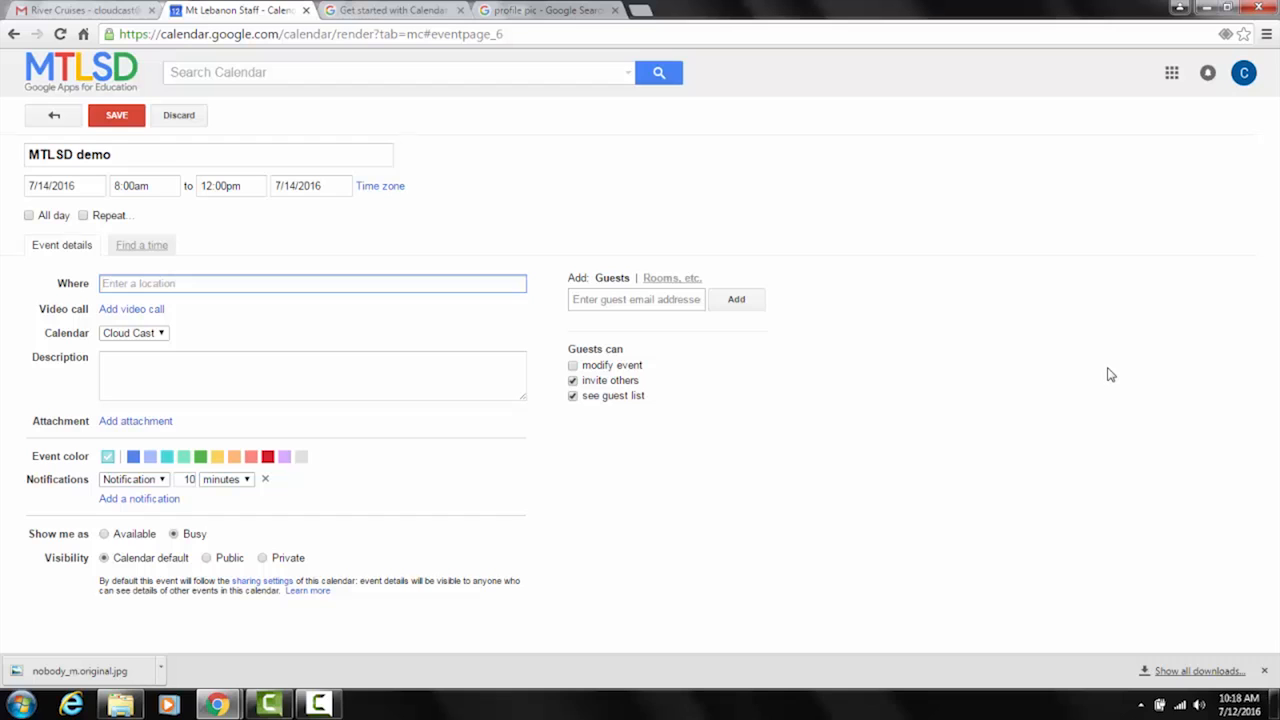
pyautogui.write('mou')
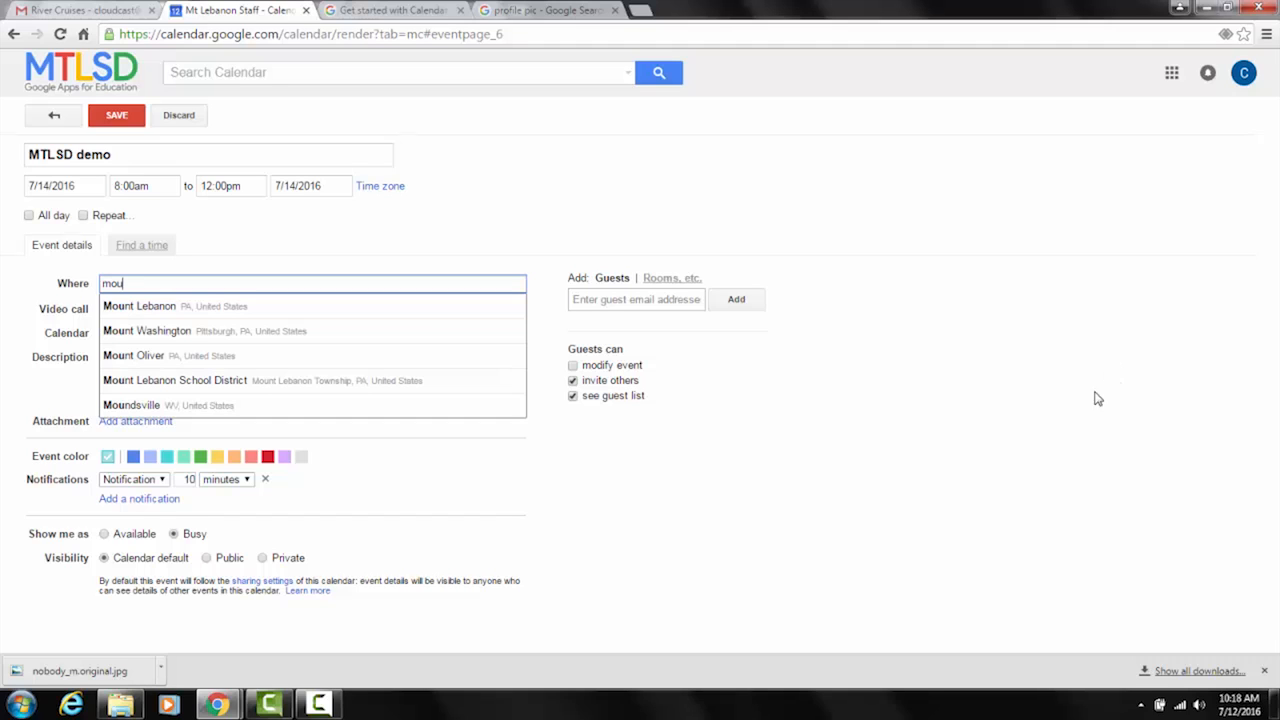
pyautogui.click(390, 390)
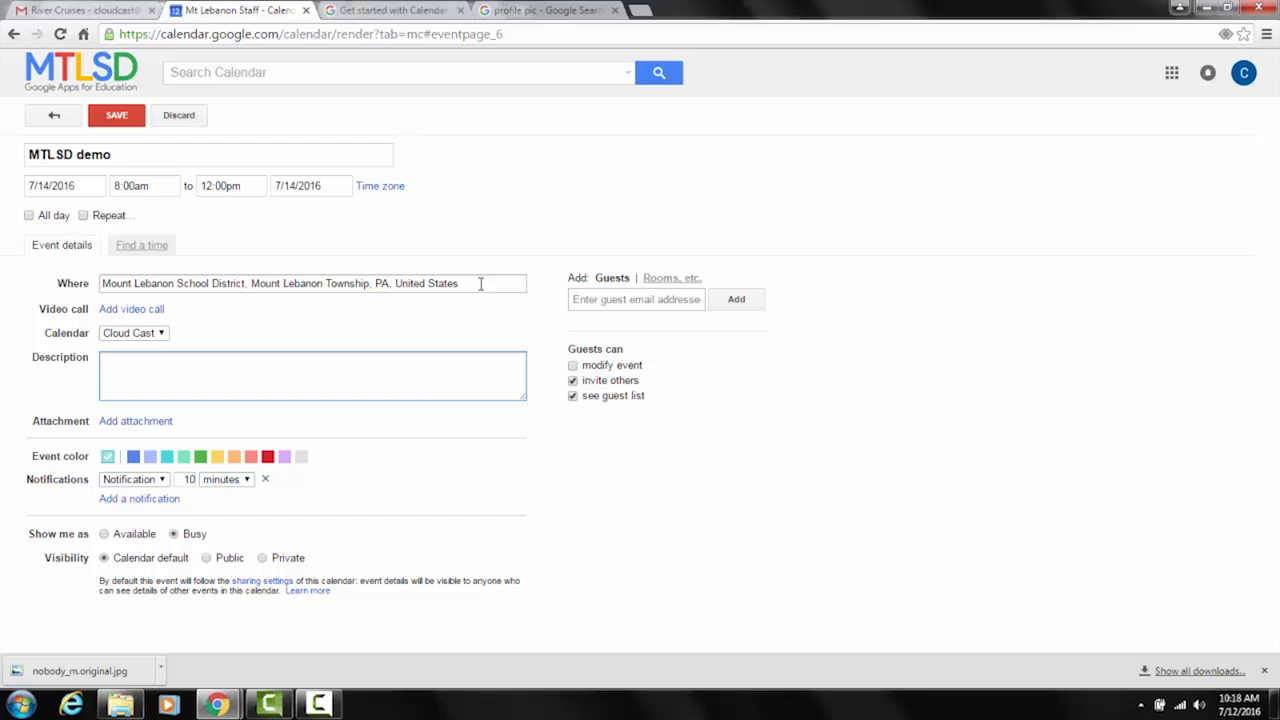
pyautogui.click(148, 312)
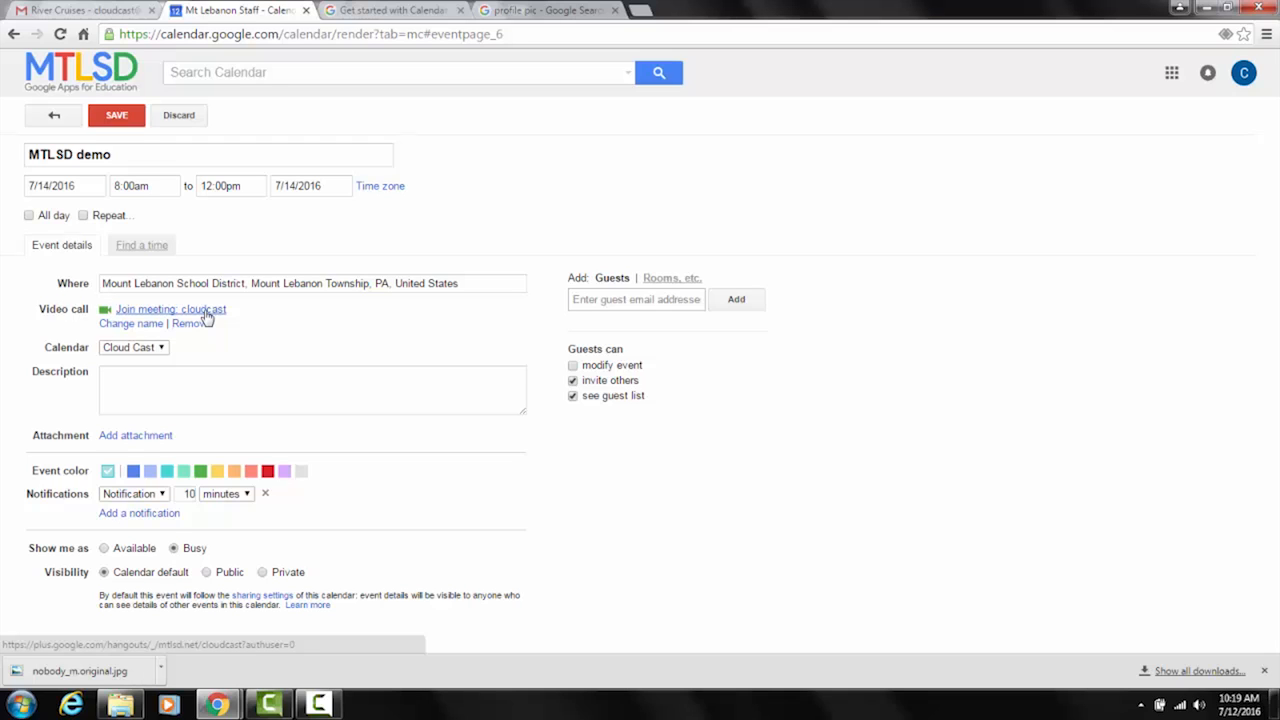
# Check the event's calendar choices and enter the description "admin meeting to demo a new product".
pyautogui.click(157, 352)
pyautogui.click(157, 358)
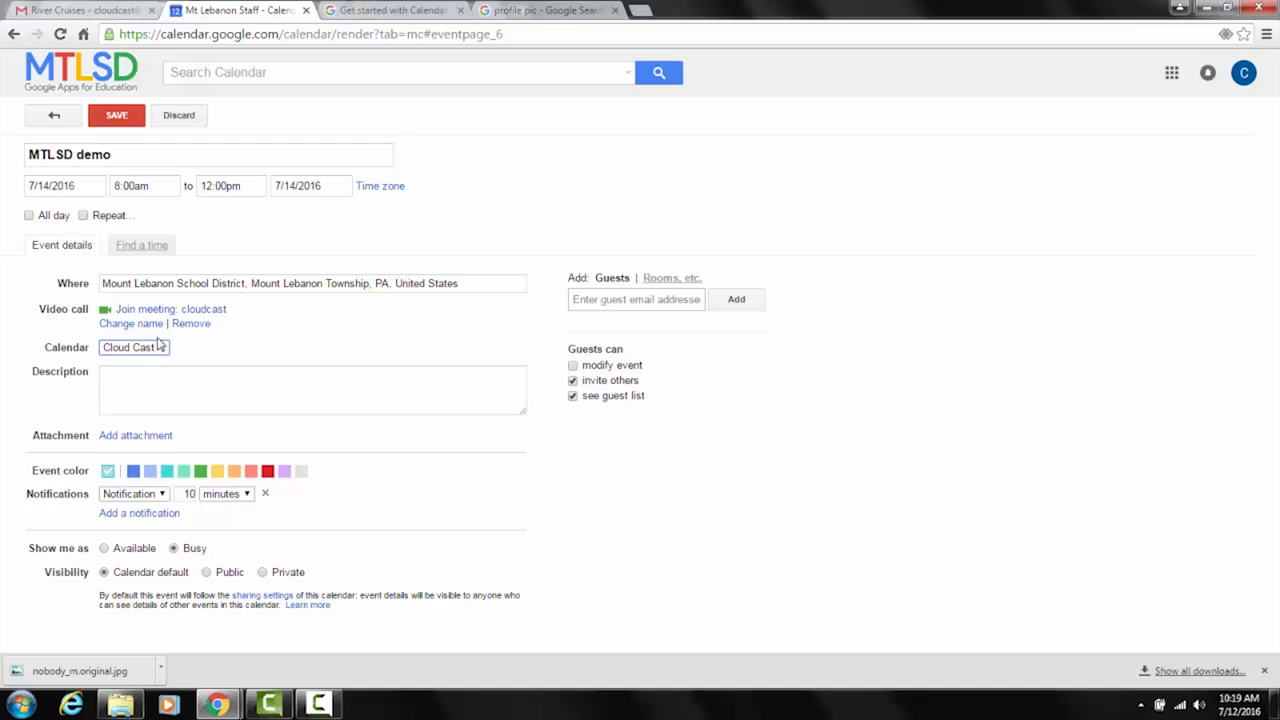
pyautogui.click(182, 398)
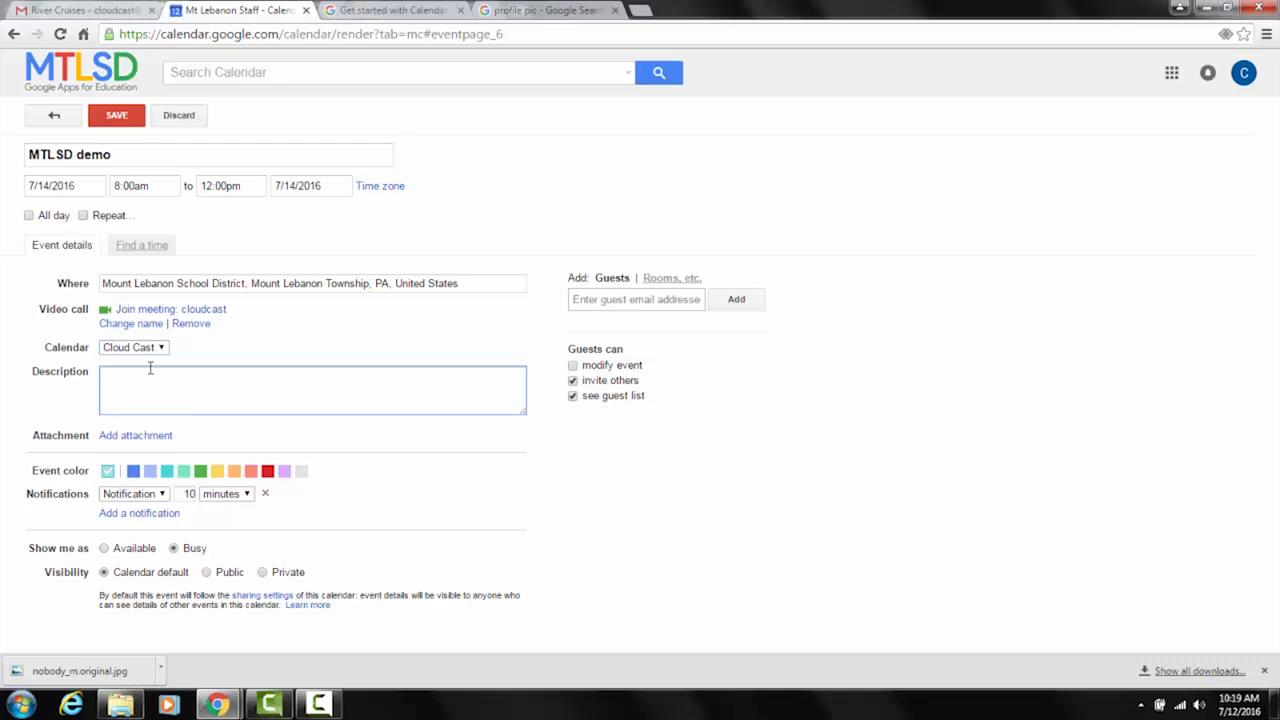
pyautogui.write('admin meeting to demo a new product')
# Add two staff members as guests of the event by picking their names from the contact suggestions.
pyautogui.click(615, 303)
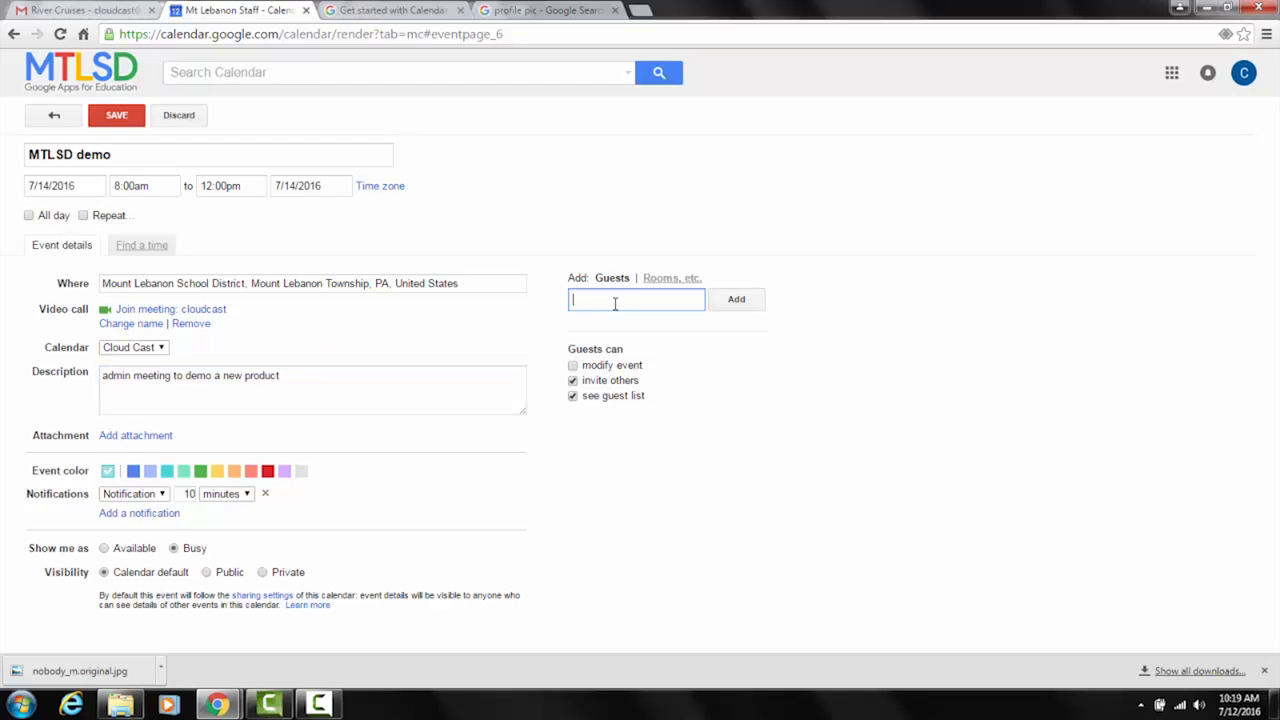
pyautogui.write('ross')
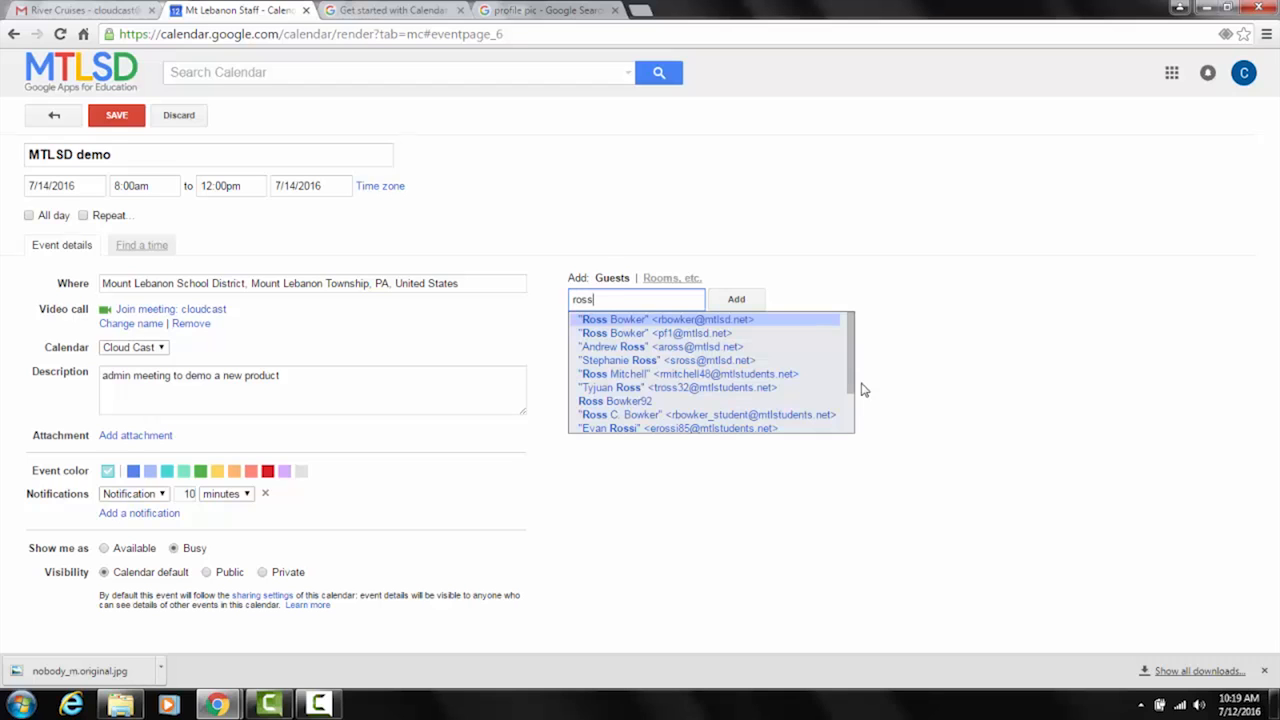
pyautogui.press('Return')
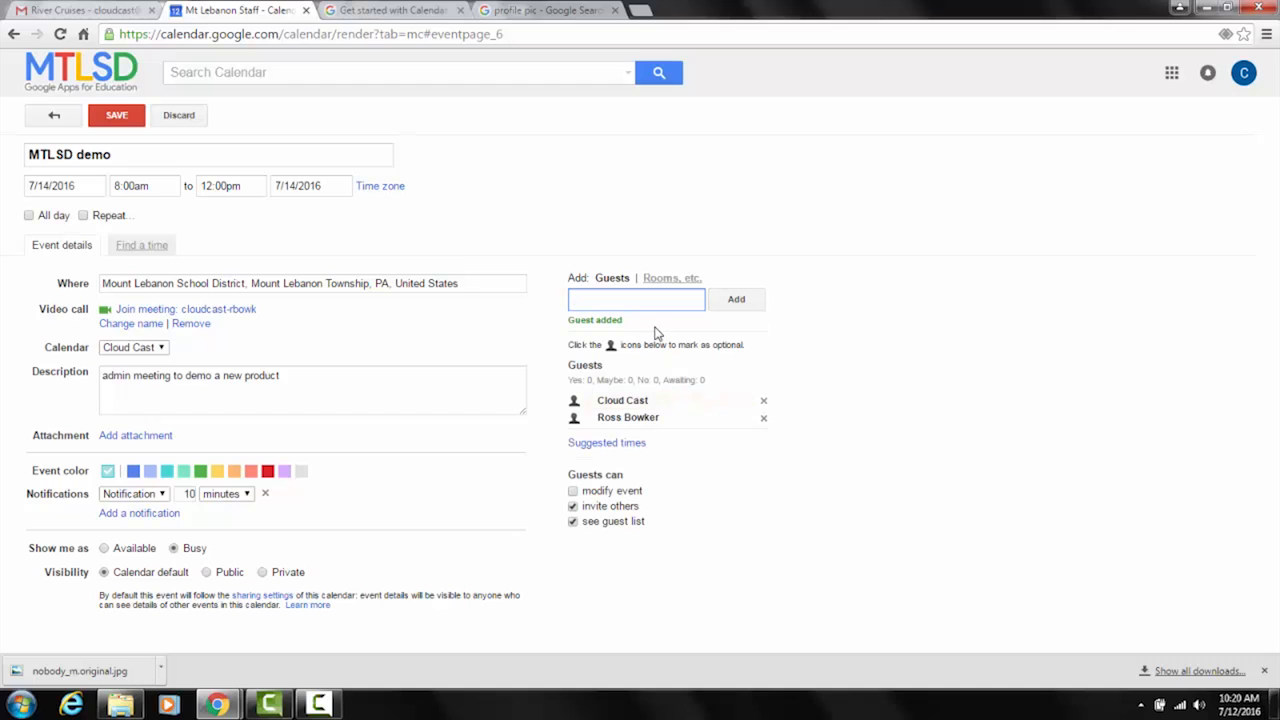
pyautogui.write('christo')
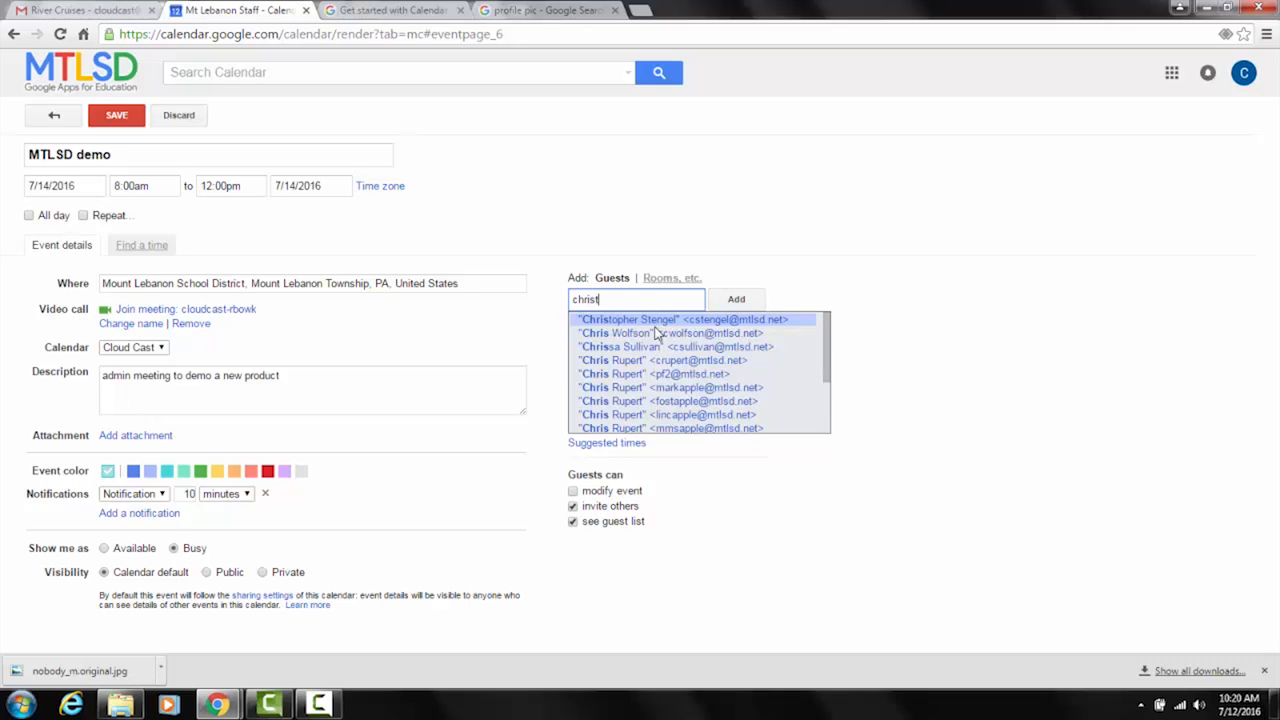
pyautogui.click(717, 322)
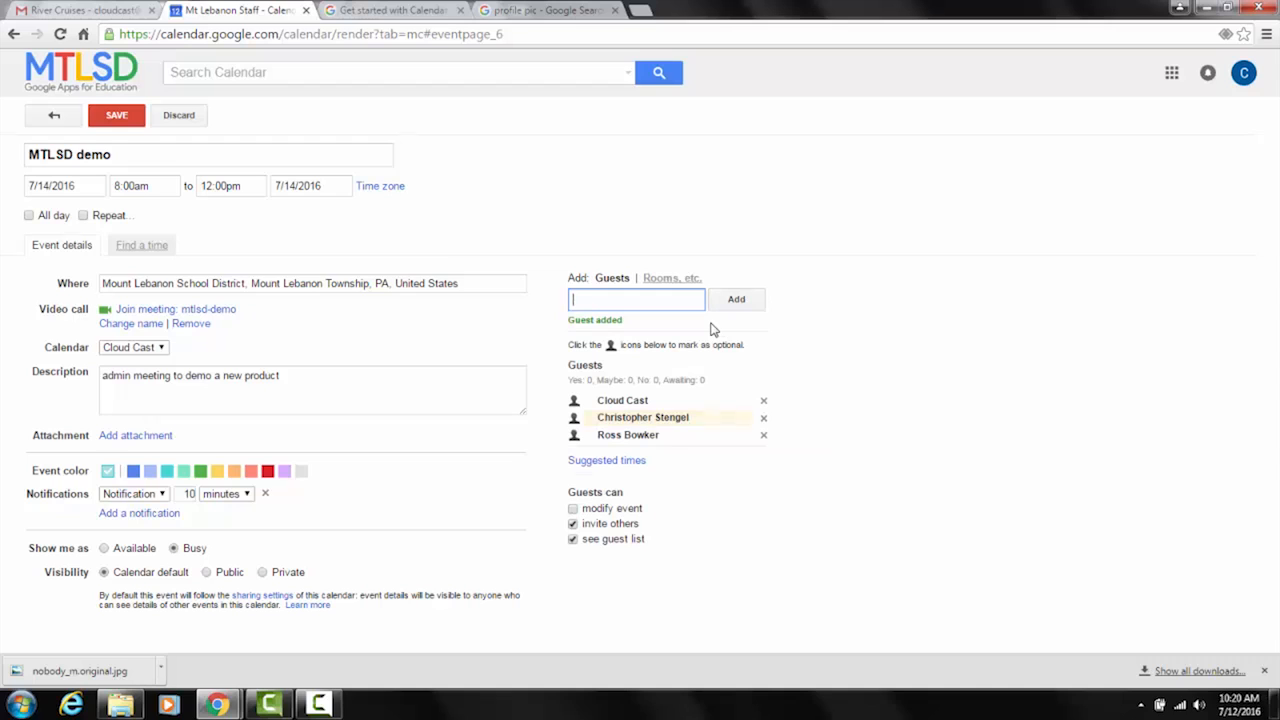
# Add HS Conf Room C to the event and, using the guests' availability, reschedule the event to 1:00pm–2:30pm on July 14.
pyautogui.click(667, 280)
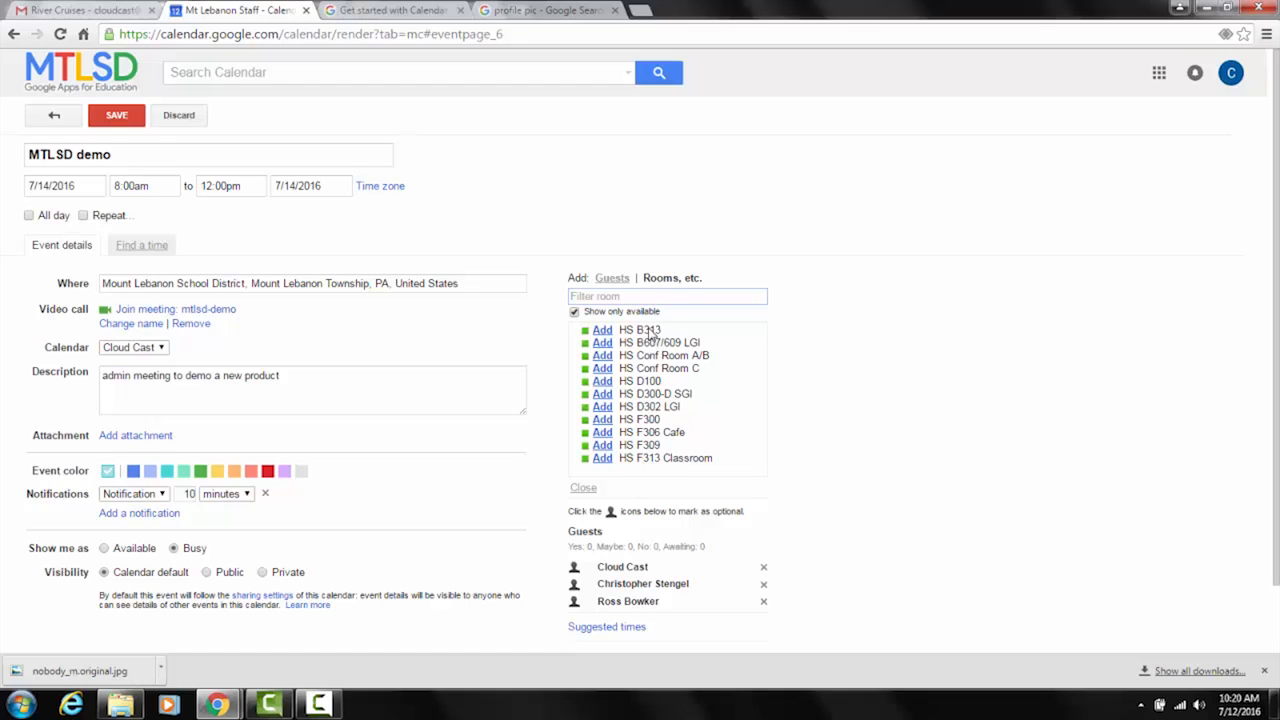
pyautogui.click(604, 369)
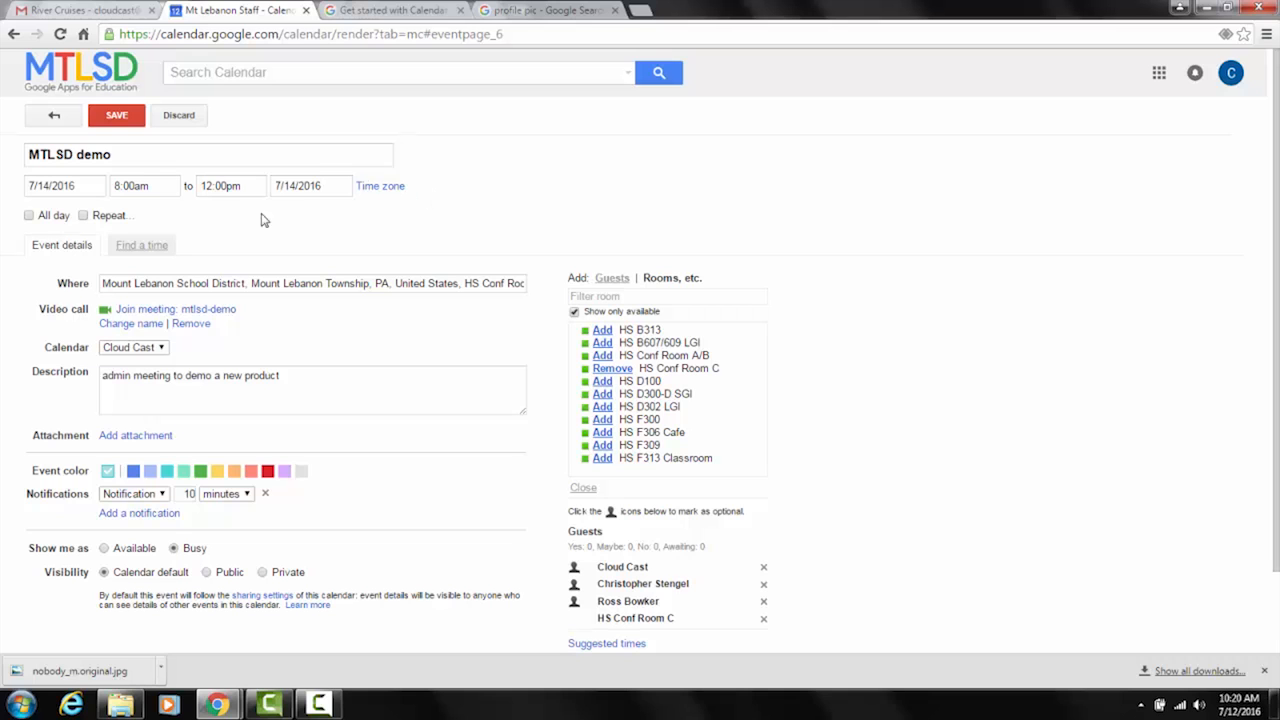
pyautogui.click(148, 248)
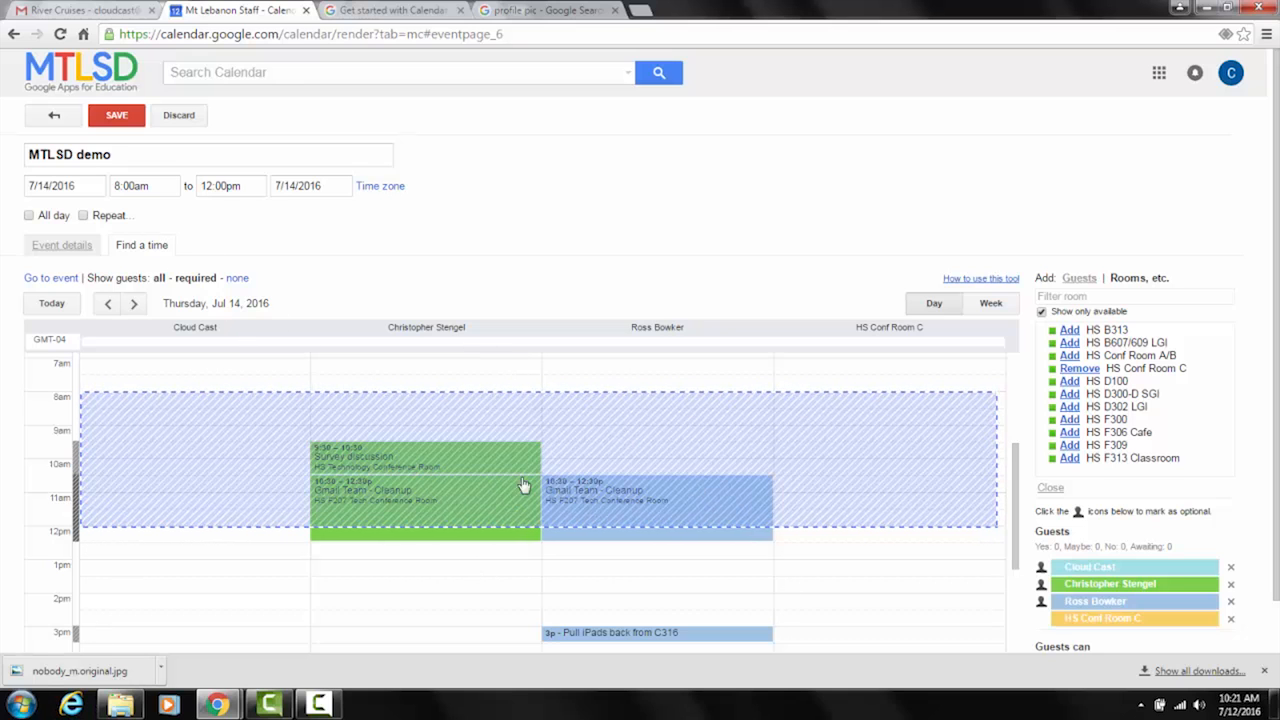
pyautogui.moveTo(620, 520)
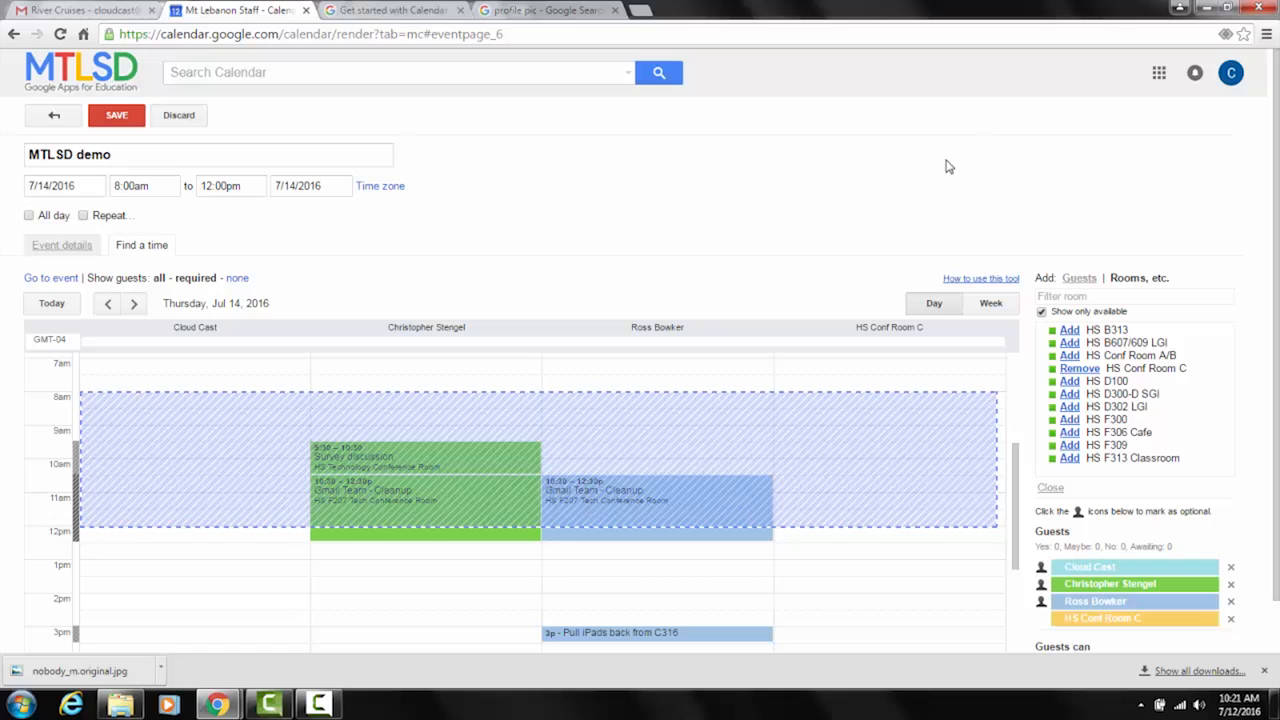
pyautogui.scroll(-3, 254, 563)
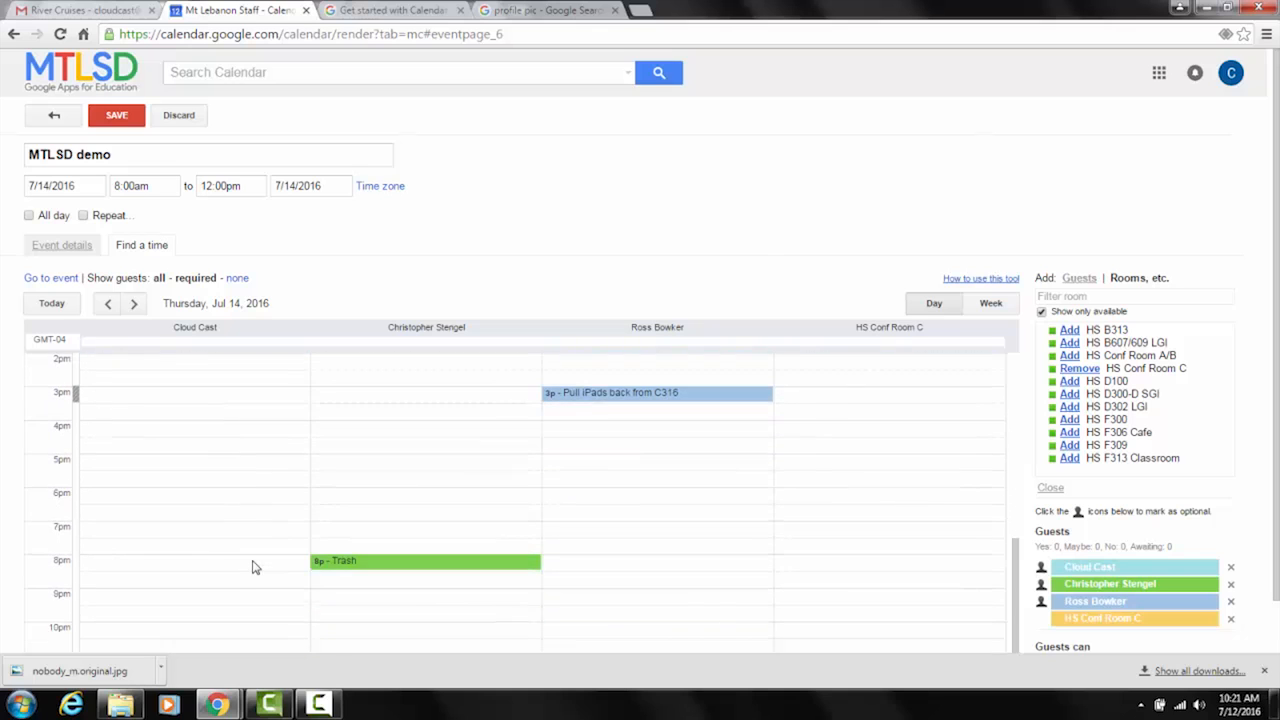
pyautogui.scroll(1, 245, 553)
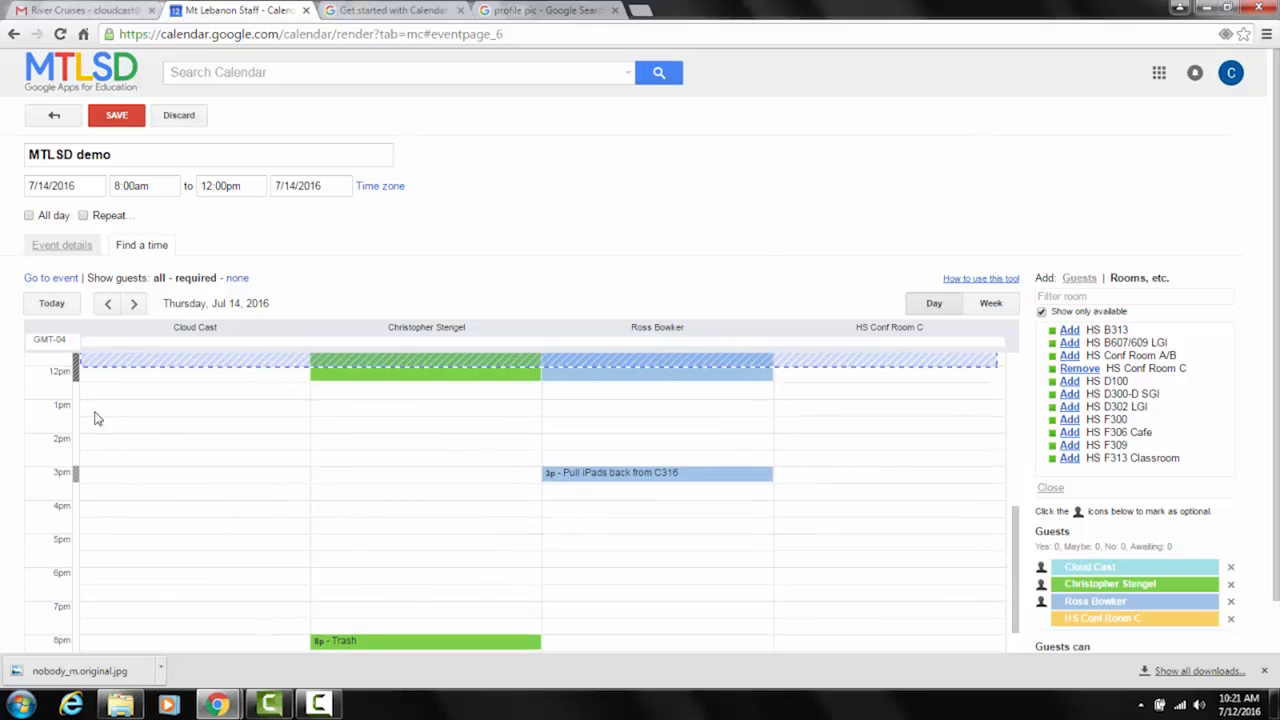
pyautogui.moveTo(88, 413); pyautogui.dragTo(104, 450)
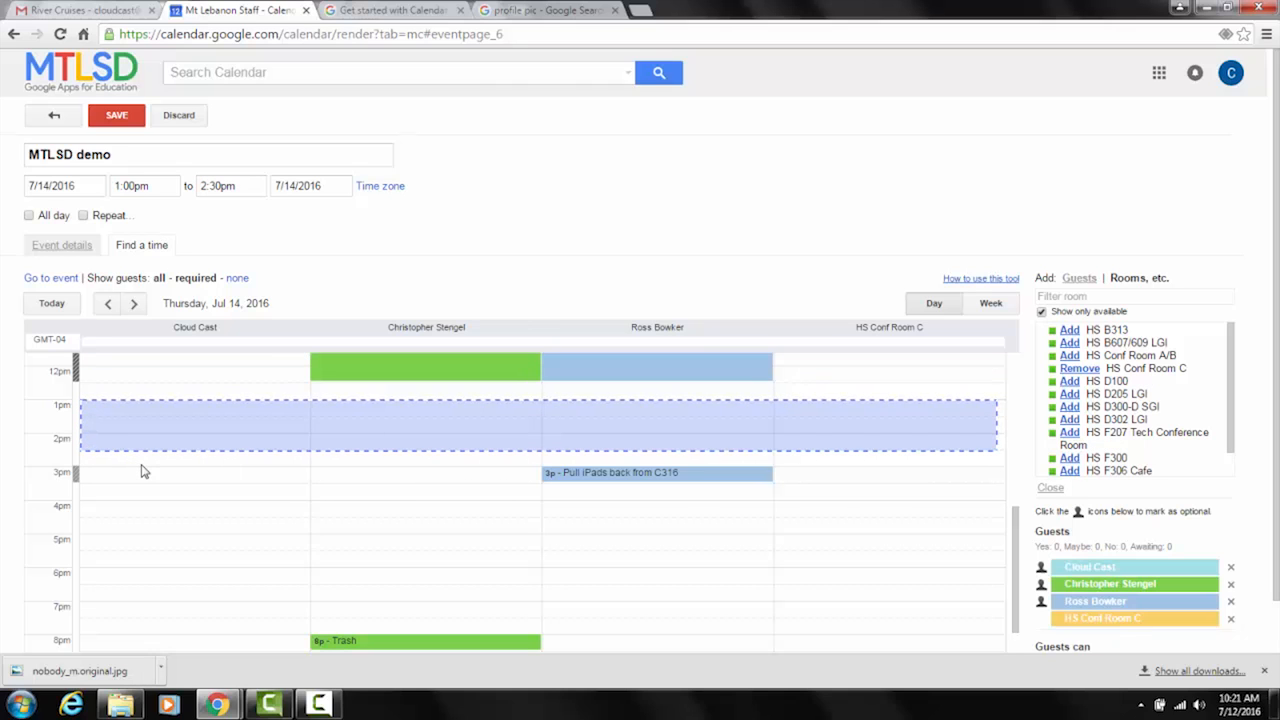
pyautogui.click(69, 248)
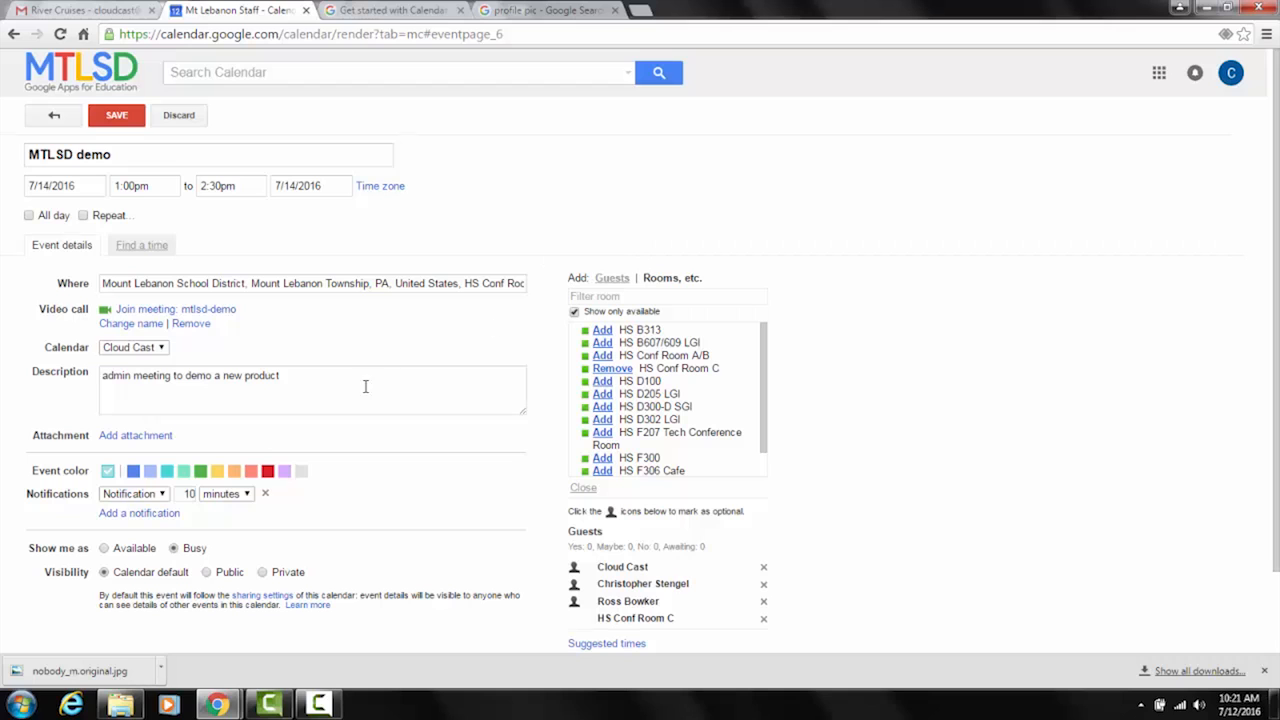
# Attach the "Getting started" PDF from Google Drive to the event.
pyautogui.scroll(-1, 333, 396)
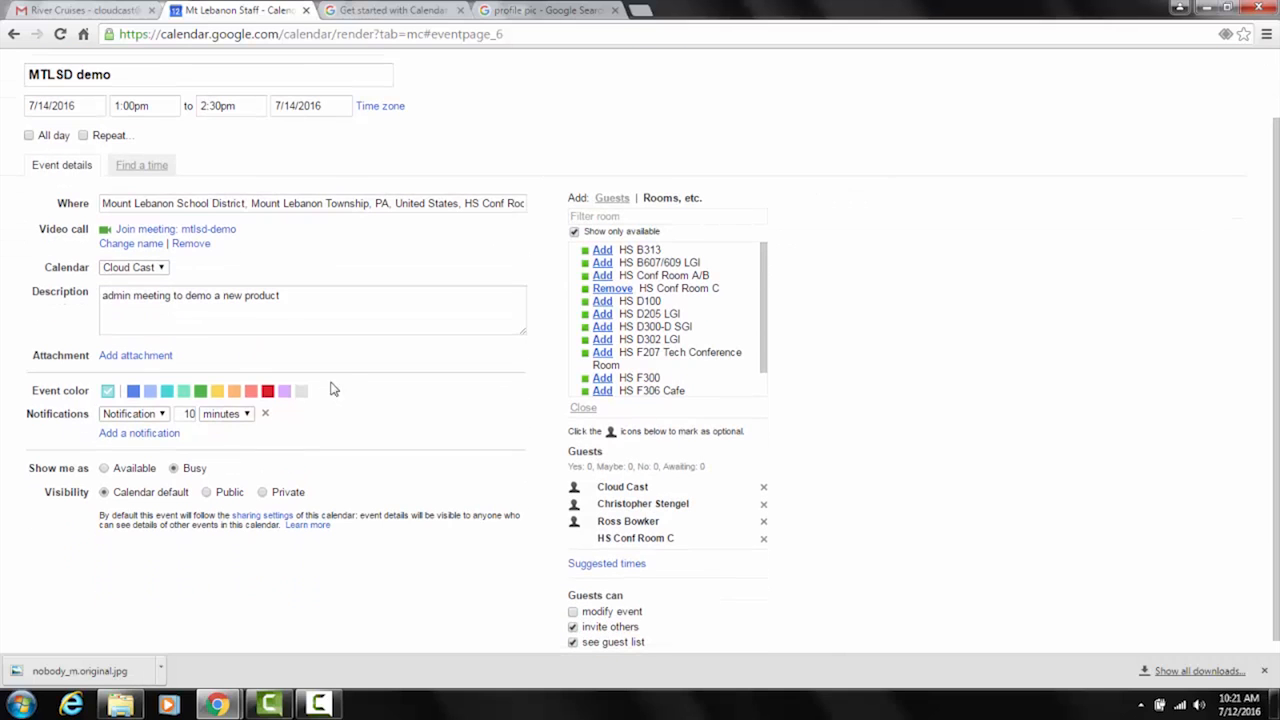
pyautogui.click(155, 357)
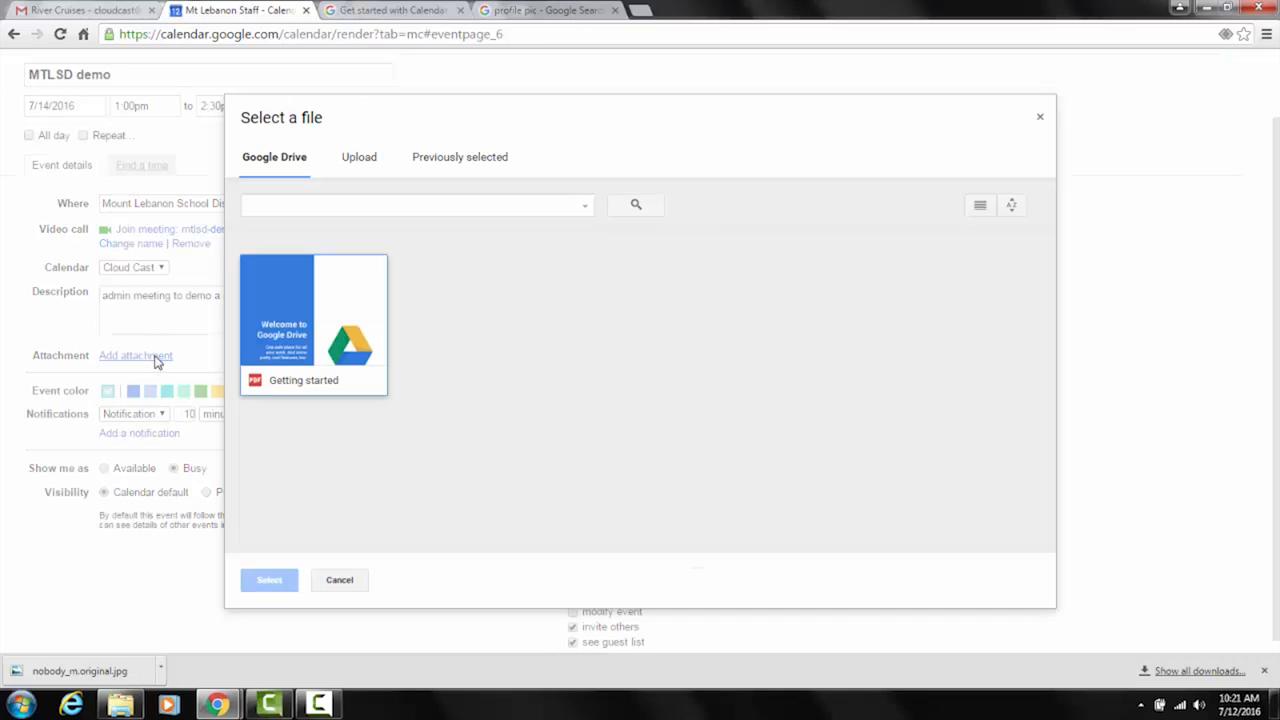
pyautogui.doubleClick(345, 315)
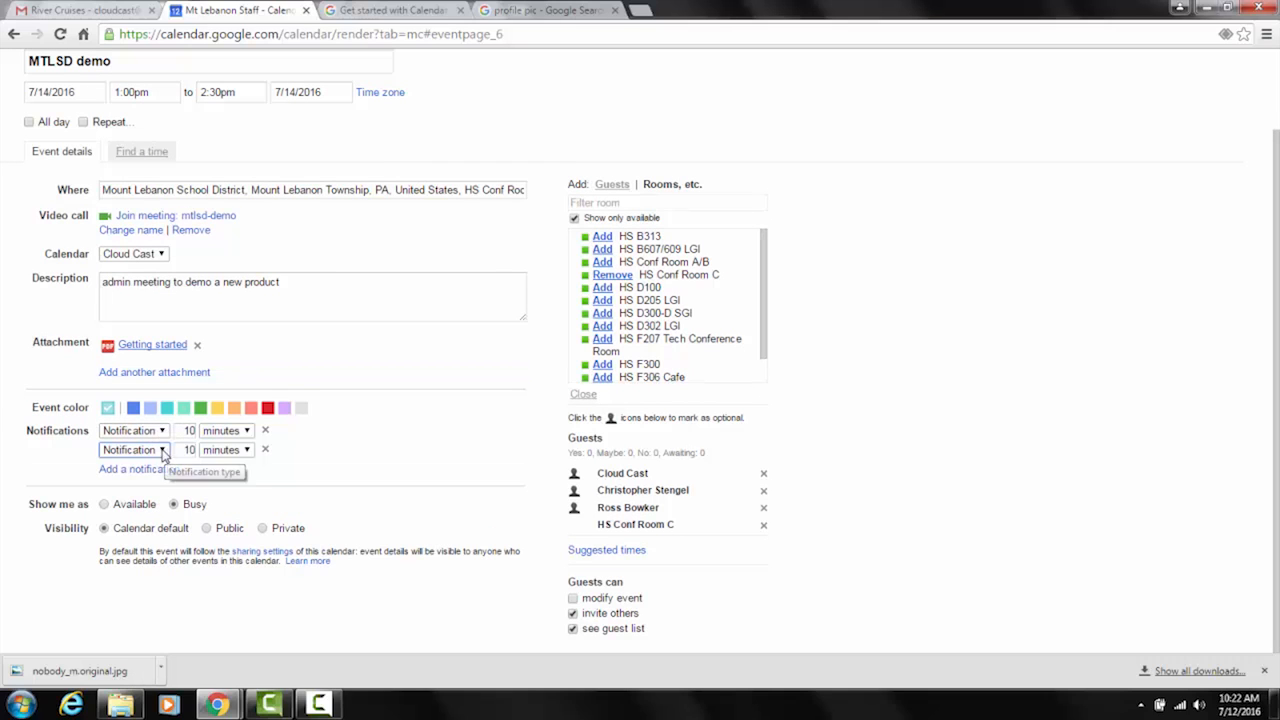
# Set up the event's second notification as an email sent 1 day before.
pyautogui.click(162, 451)
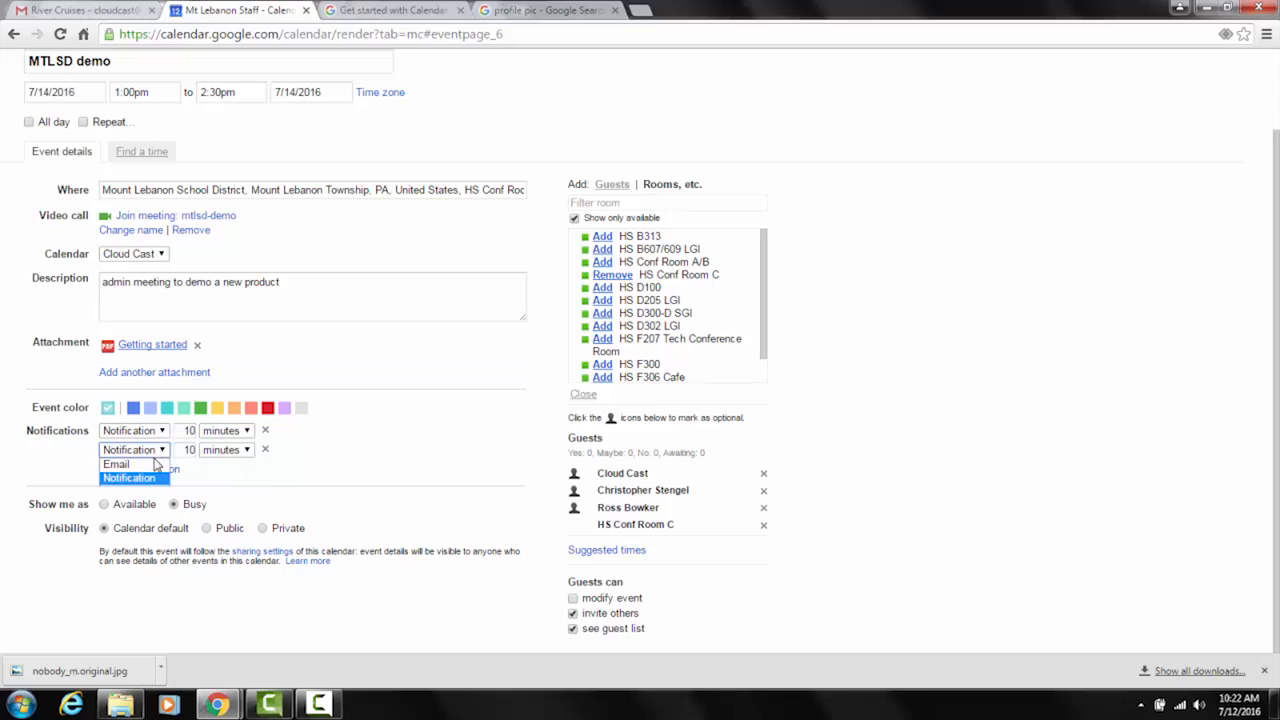
pyautogui.click(118, 464)
pyautogui.click(190, 449)
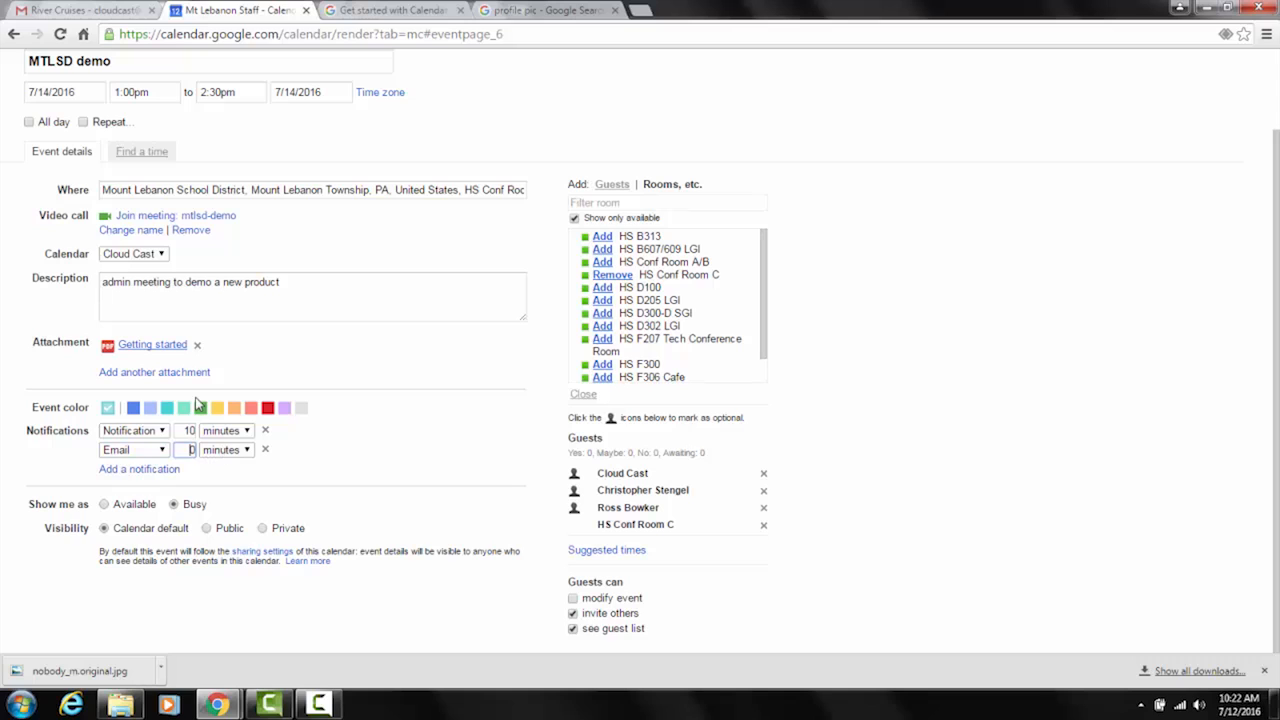
pyautogui.press('BackSpace')
pyautogui.write('1')
pyautogui.click(247, 450)
pyautogui.click(240, 491)
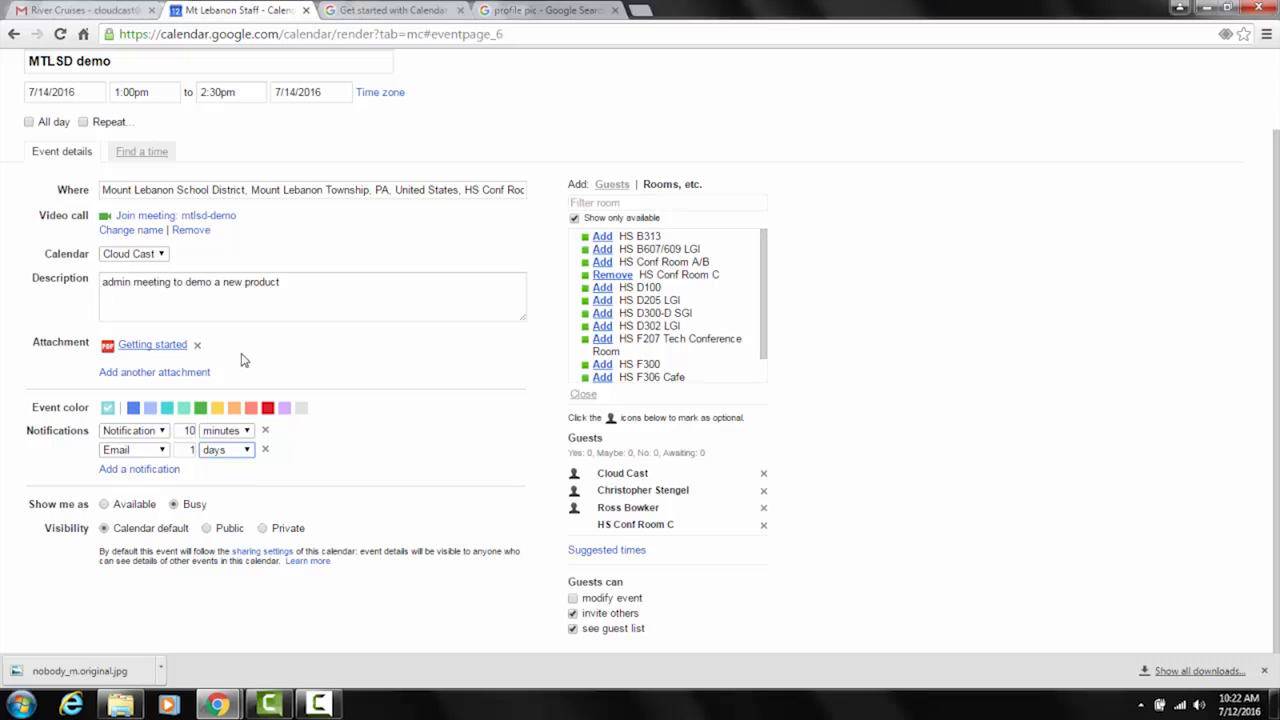
# Show the event's time as Busy and allow guests to modify the event.
pyautogui.click(174, 505)
pyautogui.rightClick(258, 529)
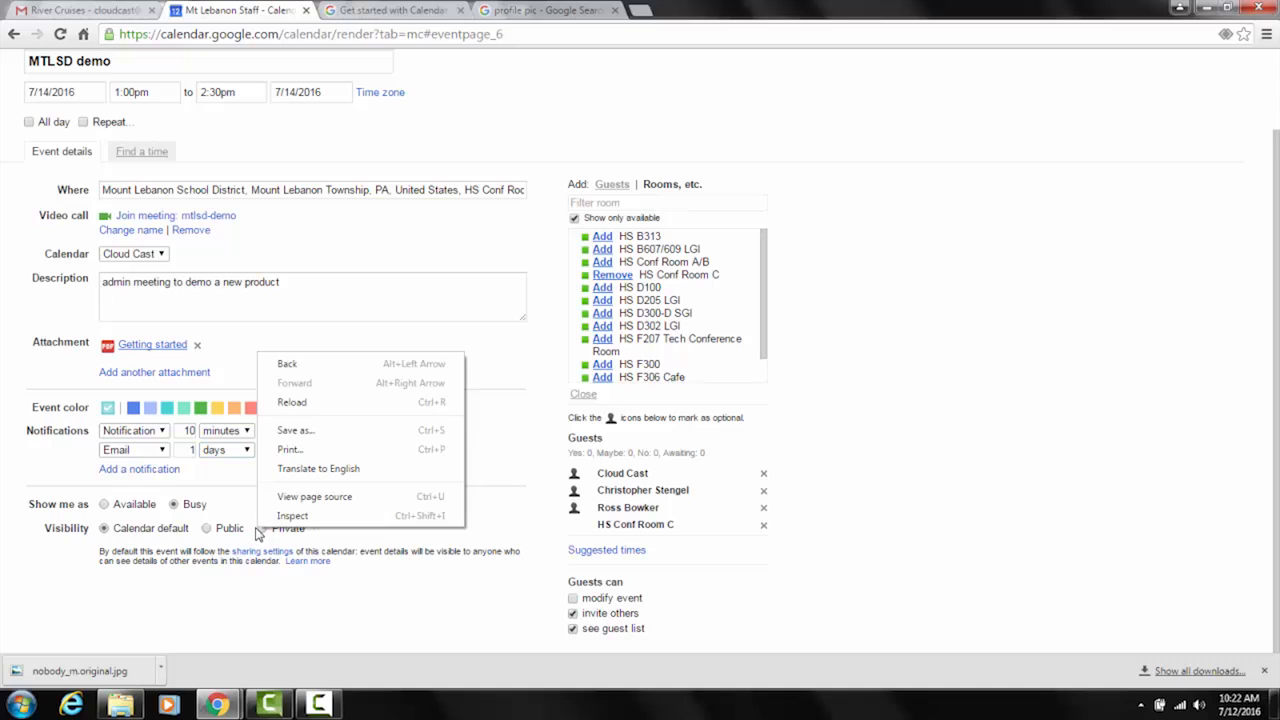
pyautogui.click(251, 507)
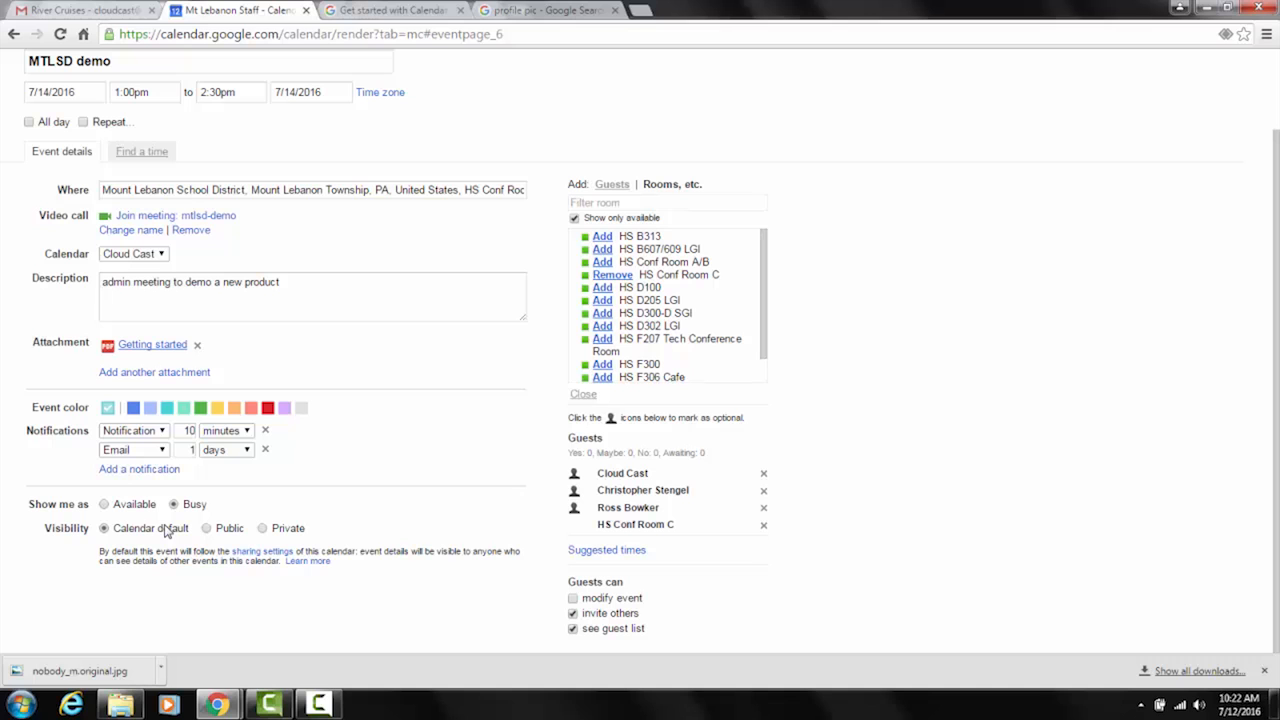
pyautogui.scroll(2, 425, 366)
pyautogui.scroll(-2, 430, 361)
pyautogui.click(573, 599)
# Save the MTLSD demo event and send invitations to its guests.
pyautogui.scroll(1, 367, 448)
pyautogui.click(135, 118)
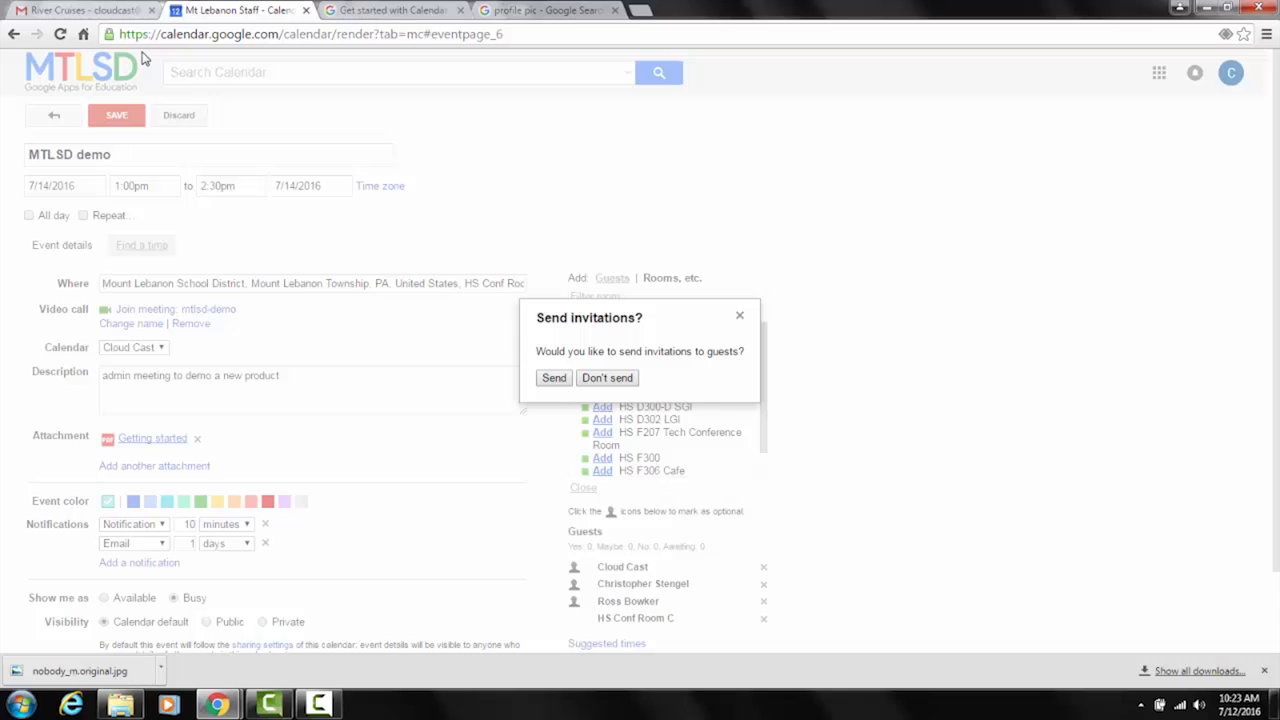
pyautogui.click(562, 379)
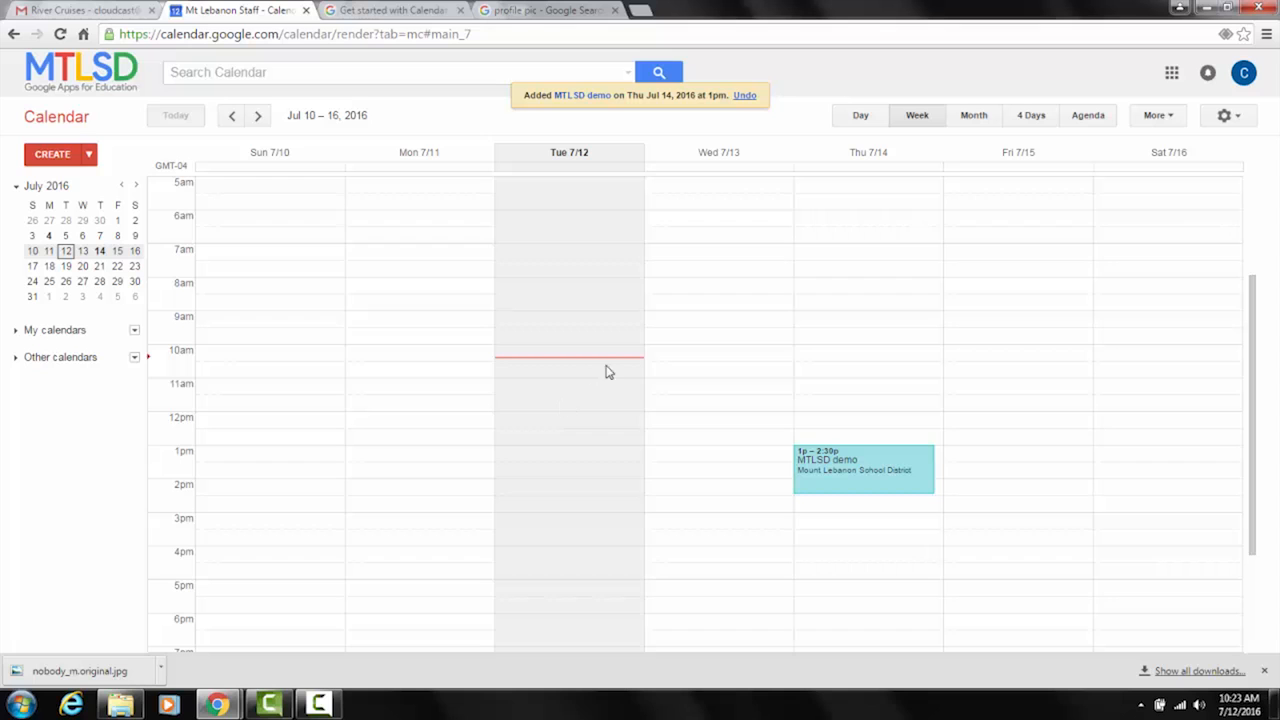
# Review the saved event's details, and move the event to 2:30pm–4:00pm on Thursday, July 14, sending the update to guests.
pyautogui.click(852, 470)
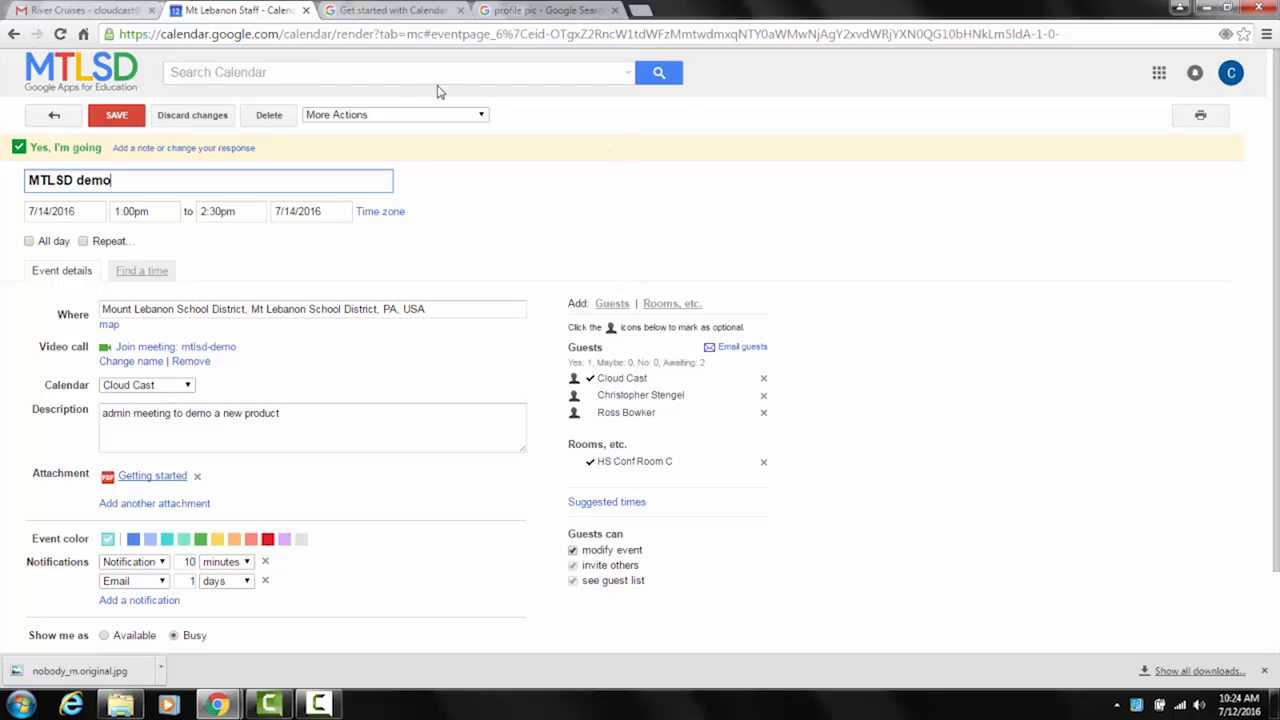
pyautogui.click(53, 117)
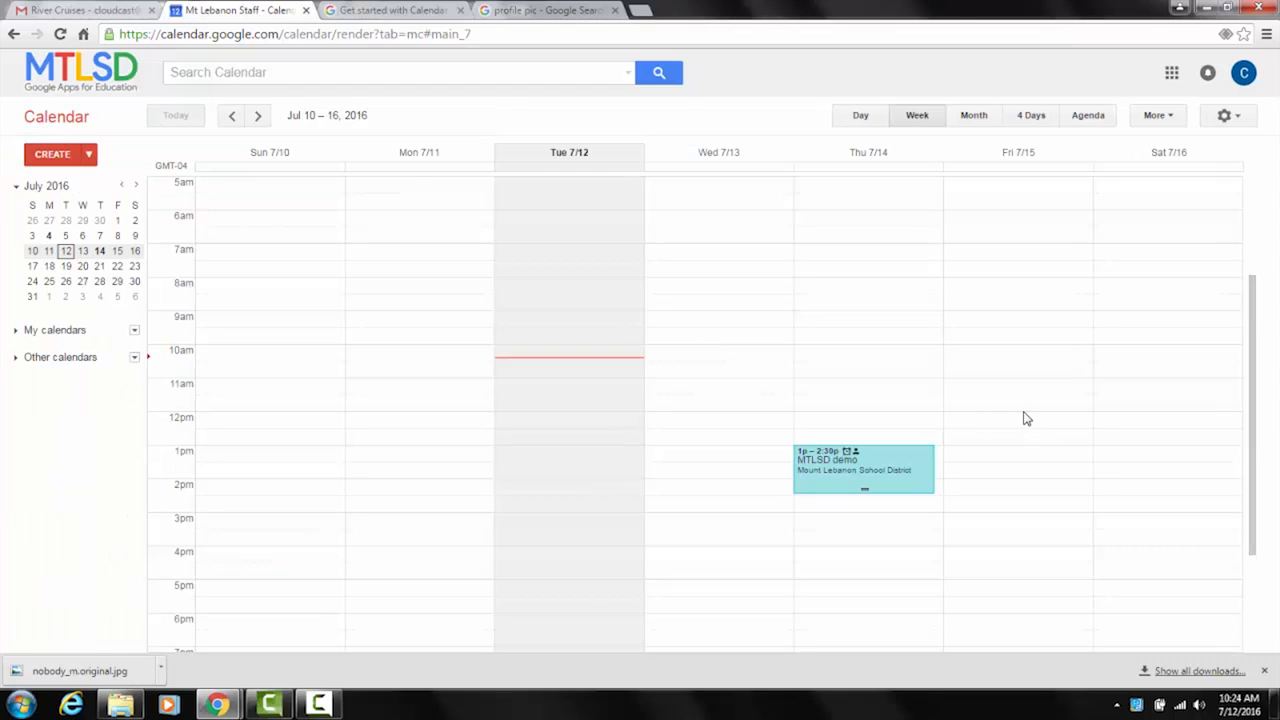
pyautogui.moveTo(881, 453); pyautogui.dragTo(880, 510)
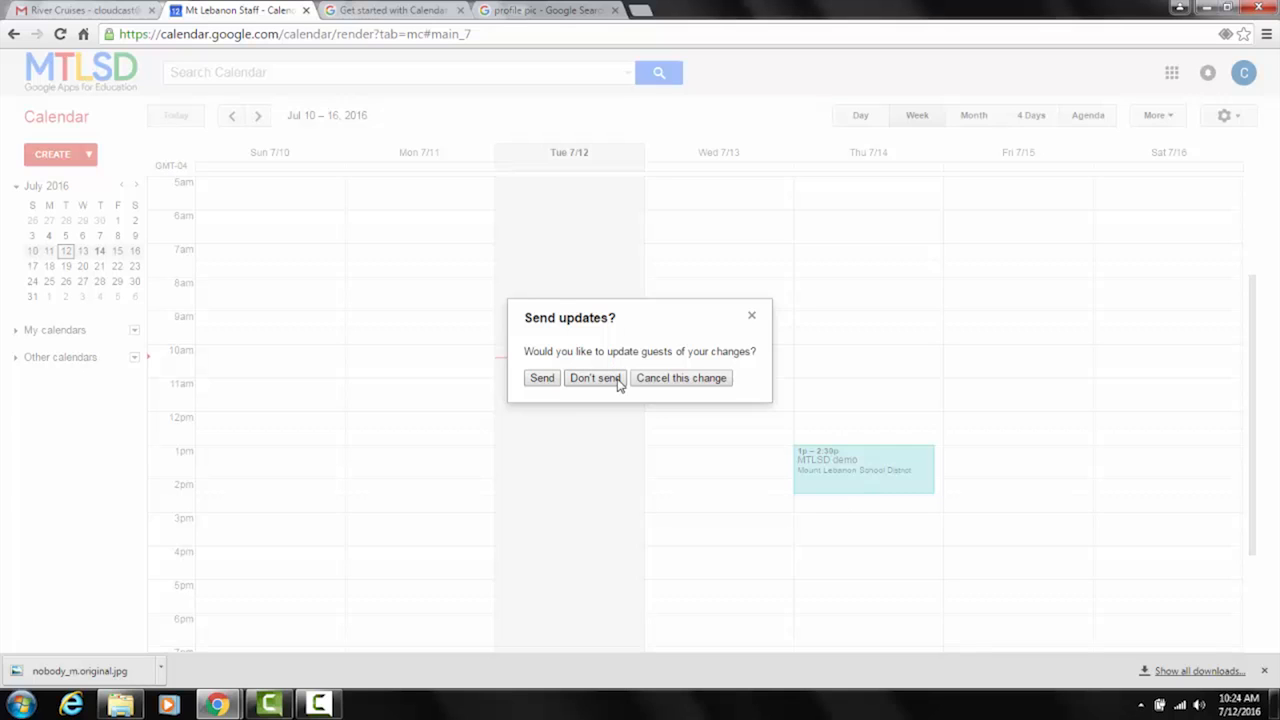
pyautogui.click(545, 380)
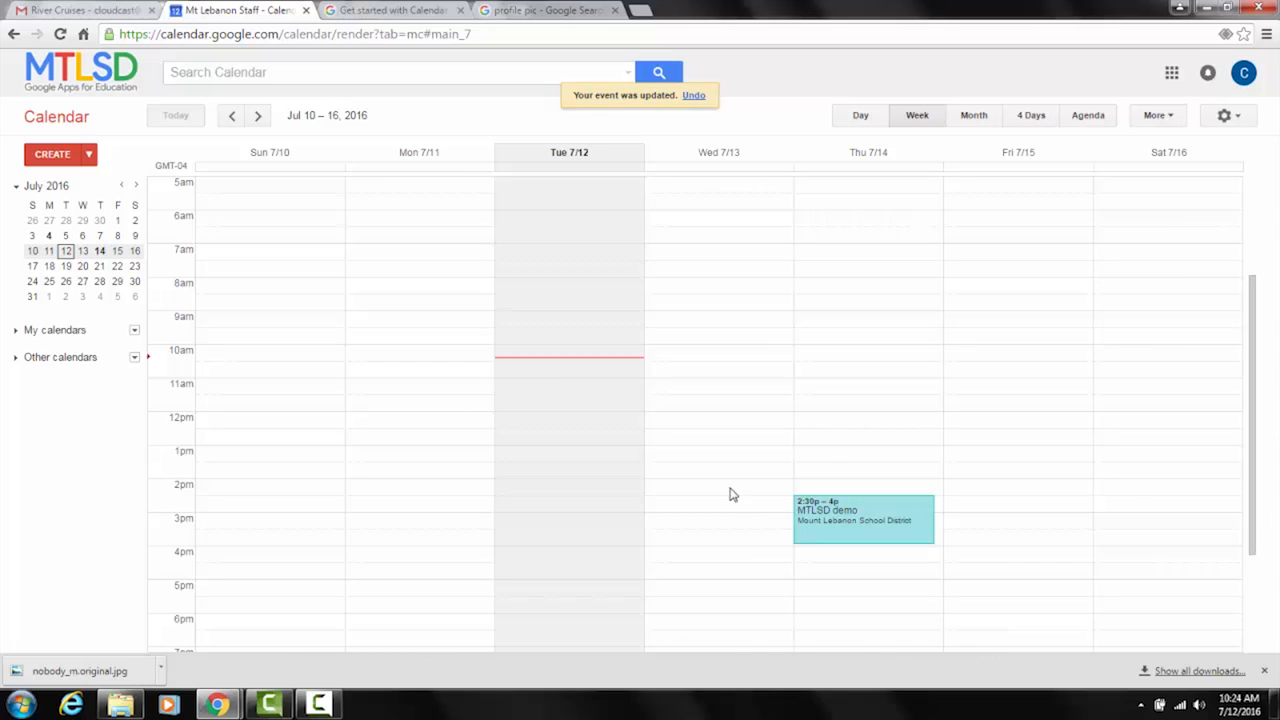
# Move the MTLSD demo event to Saturday, July 16, from 8:00am to 9:30am without sending guests an update.
pyautogui.moveTo(905, 502); pyautogui.dragTo(1240, 298)
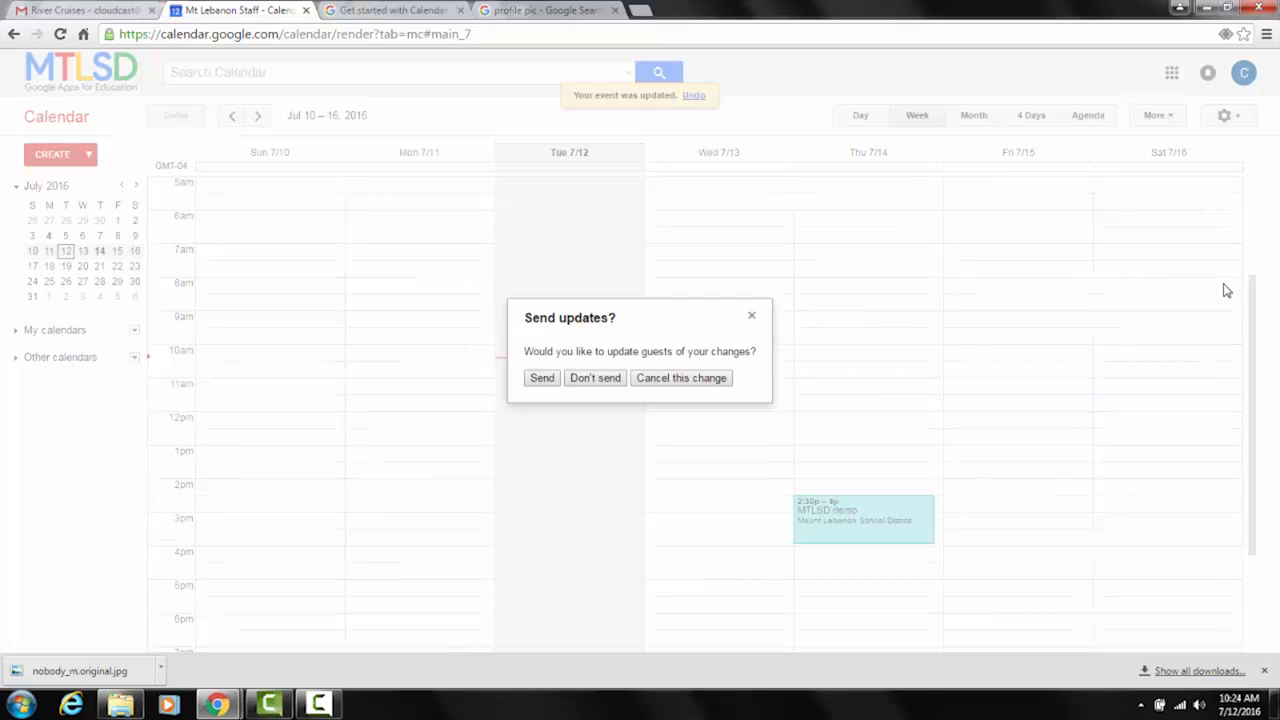
pyautogui.click(591, 380)
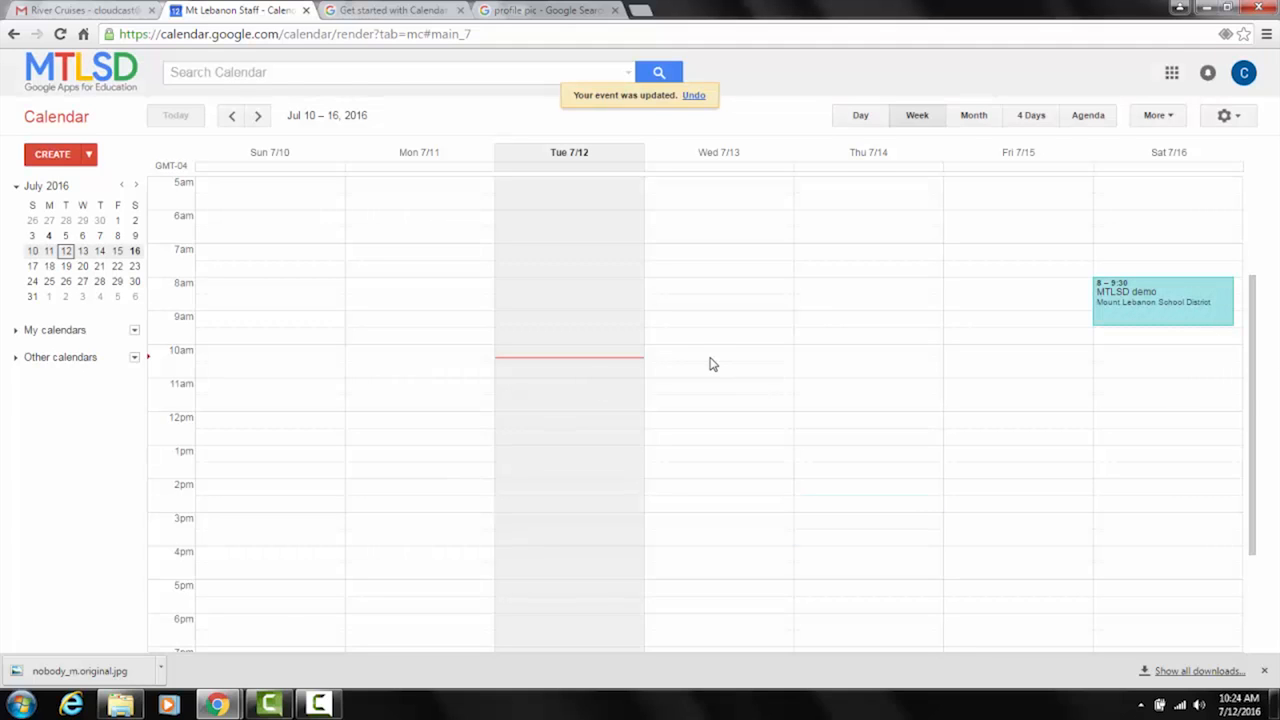
# Duplicate the Saturday MTLSD demo event, date the copy 7/11/2016, and save it without sending invitations.
pyautogui.click(1136, 300)
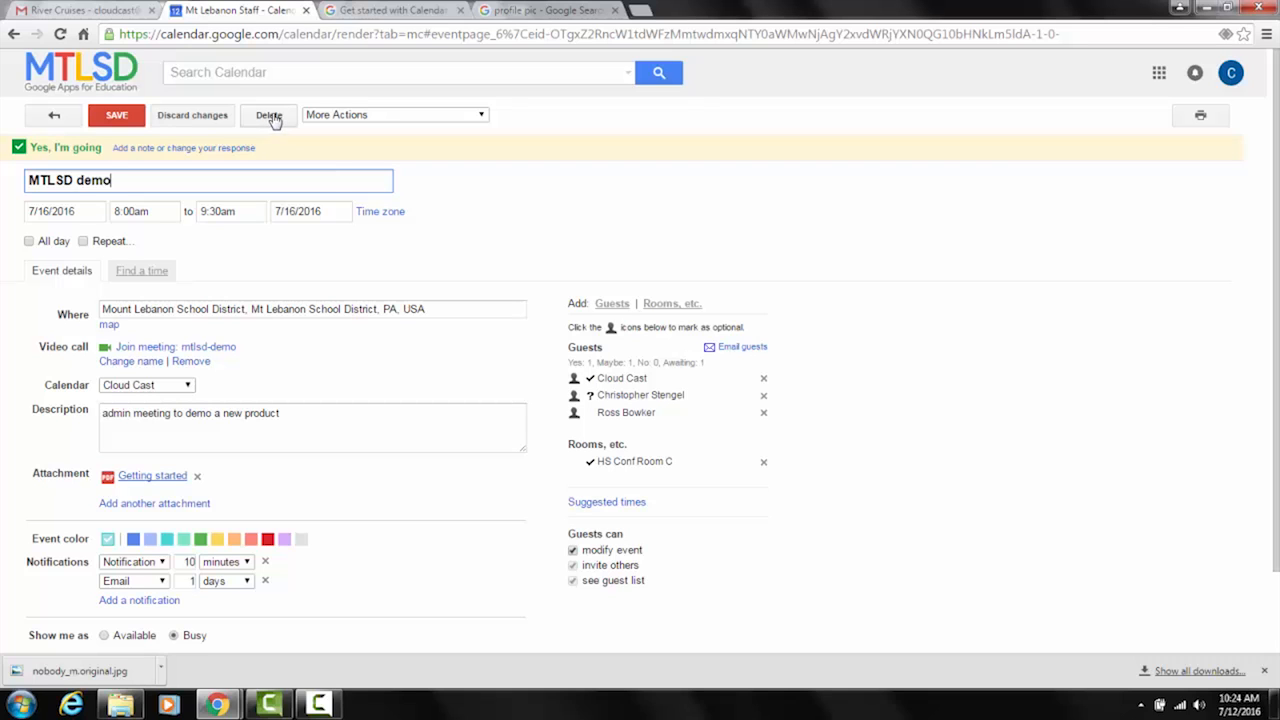
pyautogui.click(391, 116)
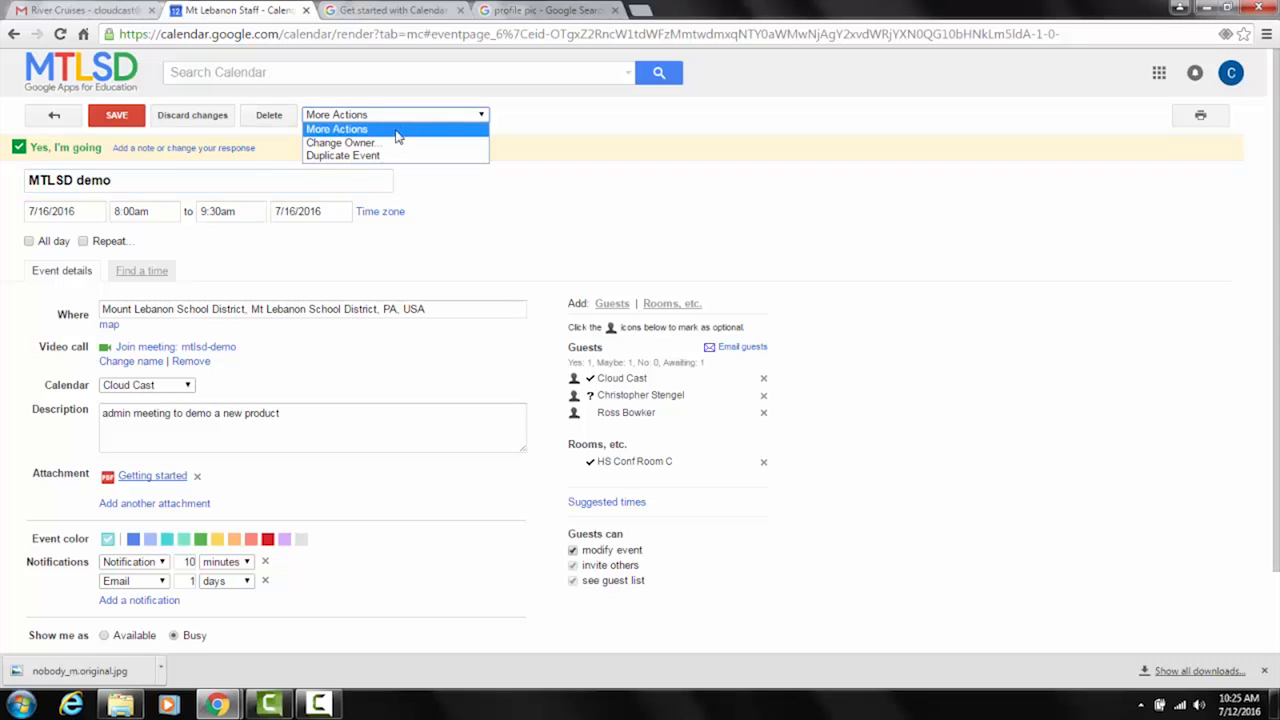
pyautogui.click(390, 156)
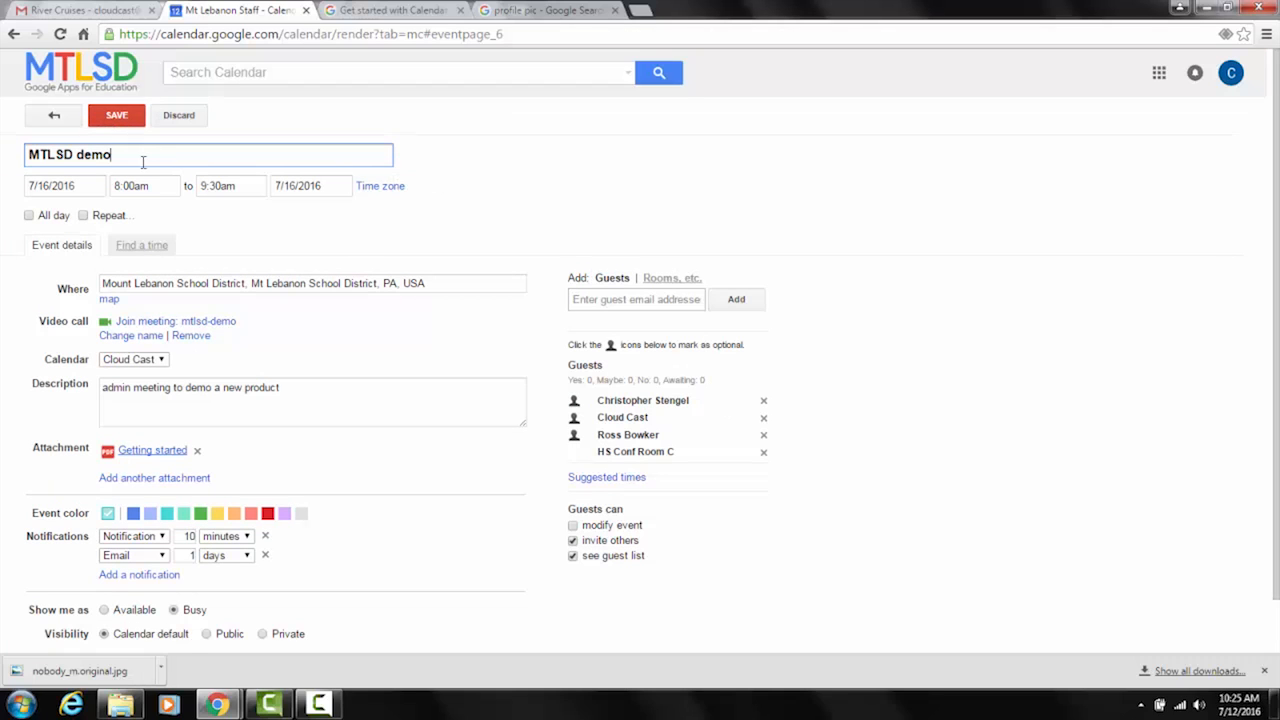
pyautogui.click(75, 178)
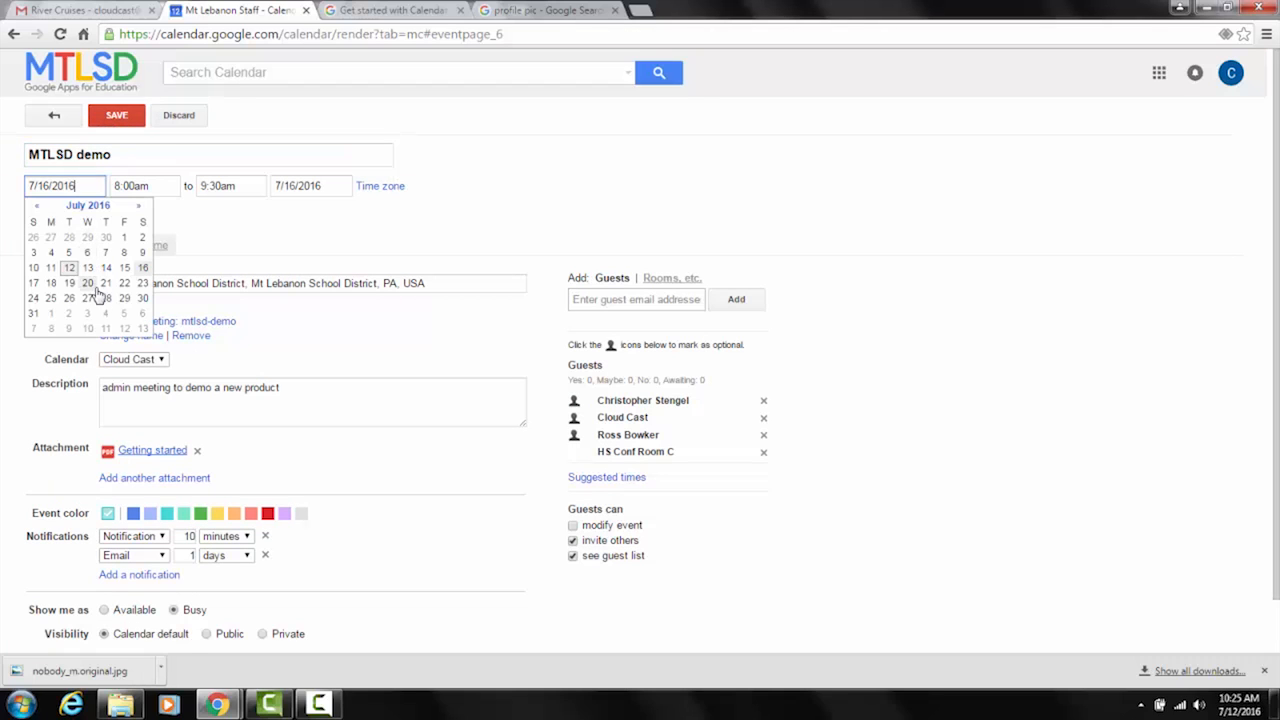
pyautogui.click(51, 267)
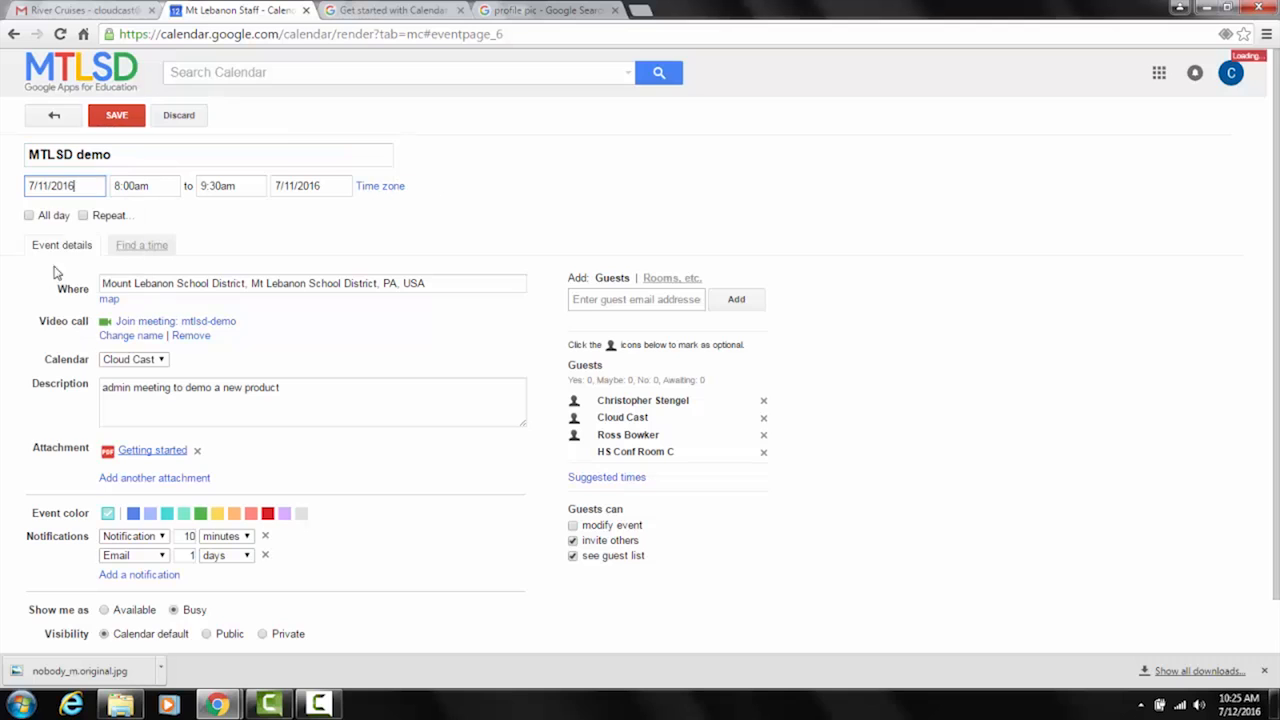
pyautogui.click(116, 119)
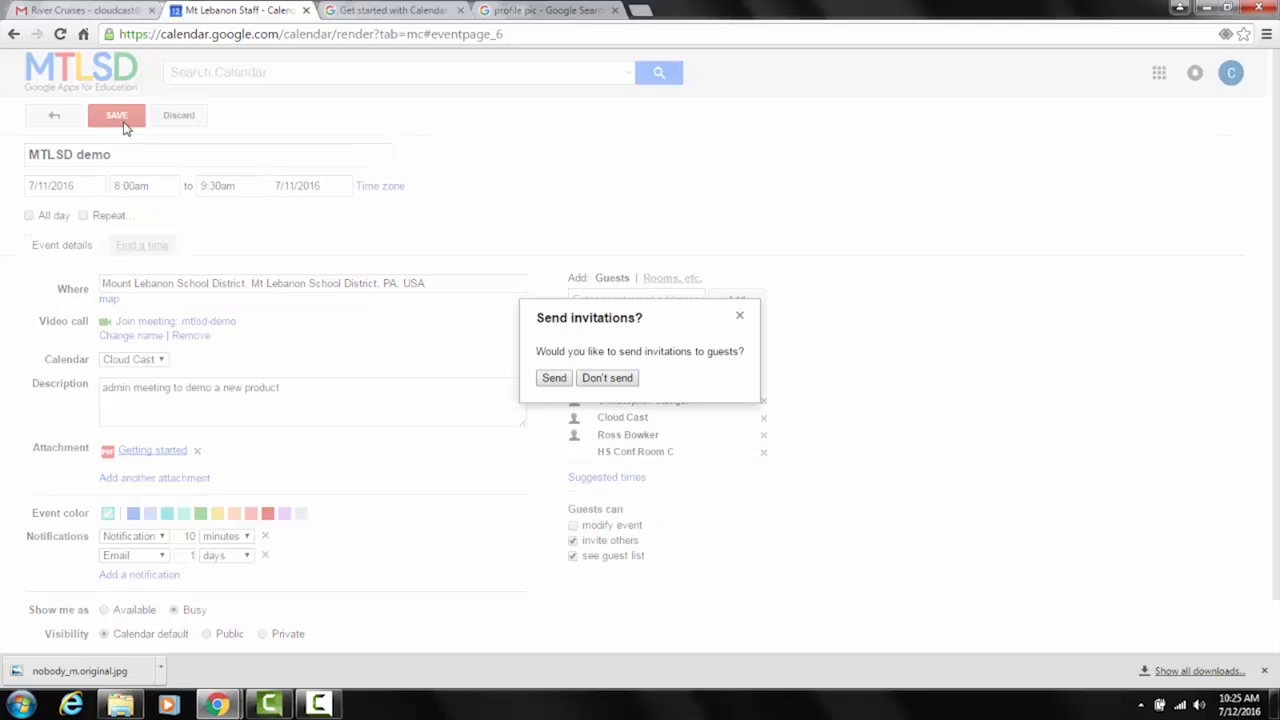
pyautogui.click(591, 381)
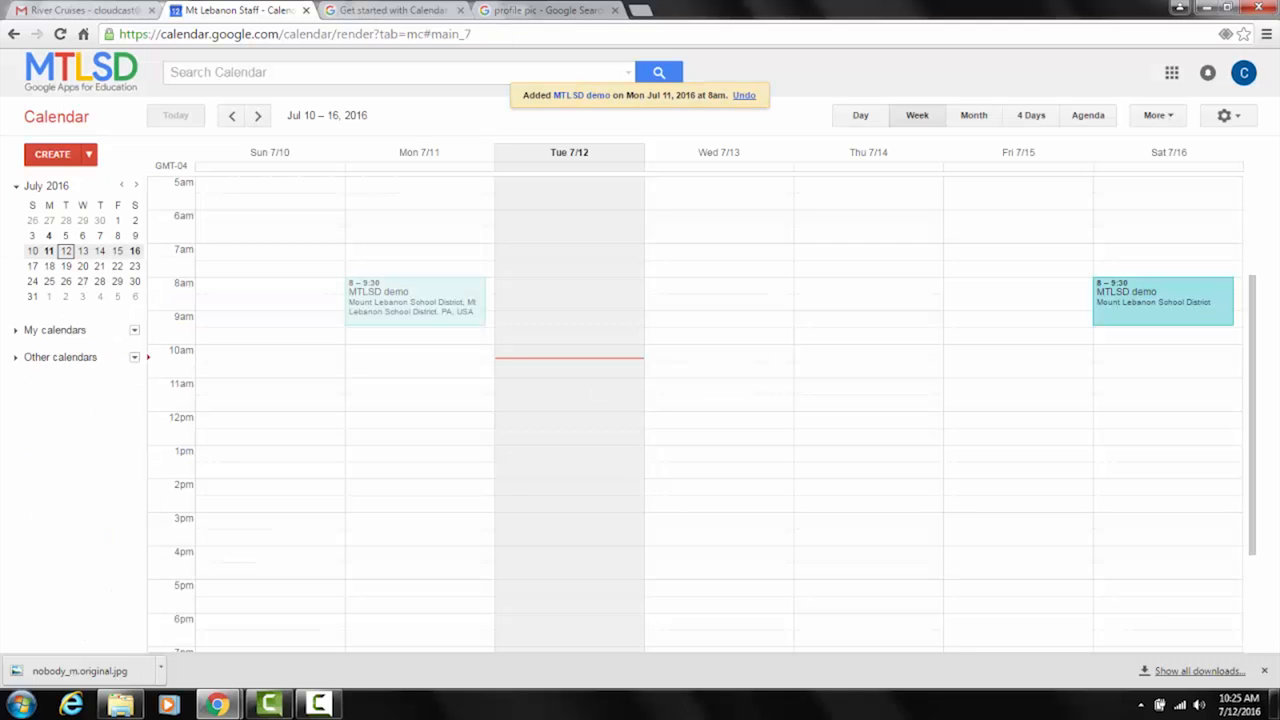
# Move the duplicated event from Monday to Thursday, July 14, from 8:30am to 10:00am without sending guests an update.
pyautogui.rightClick(446, 305)
pyautogui.click(437, 240)
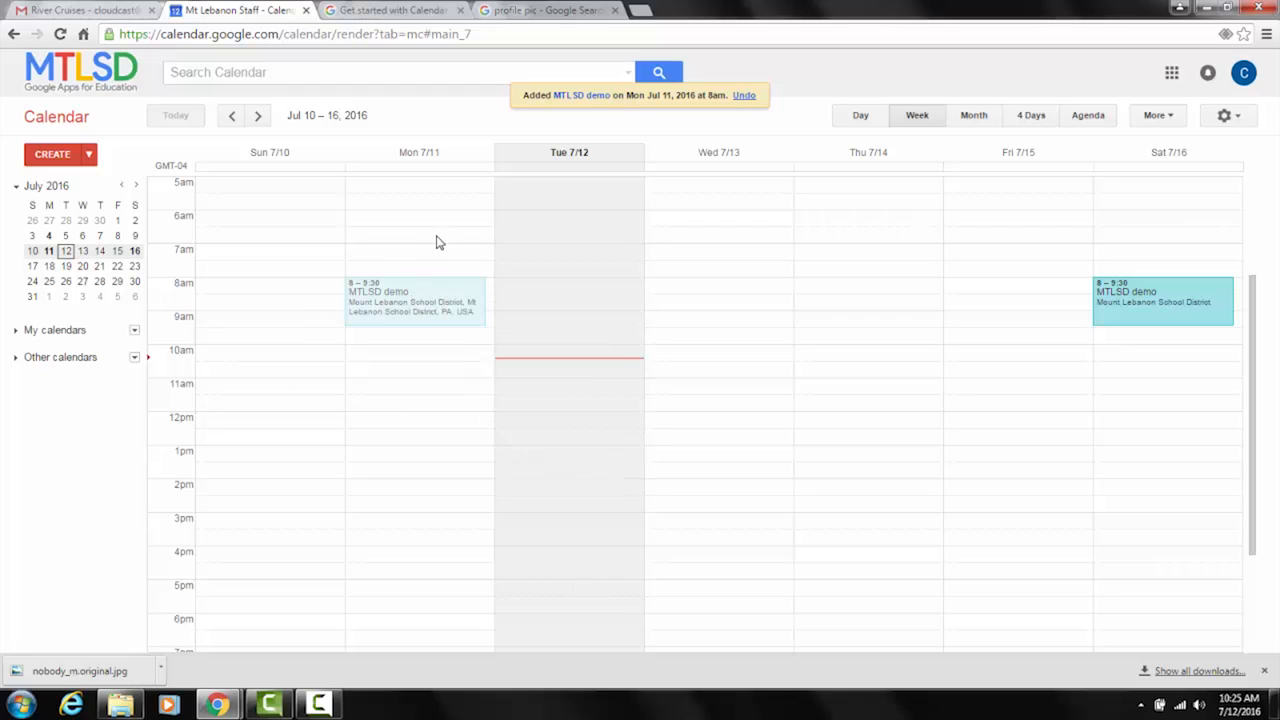
pyautogui.click(437, 240)
pyautogui.click(595, 256)
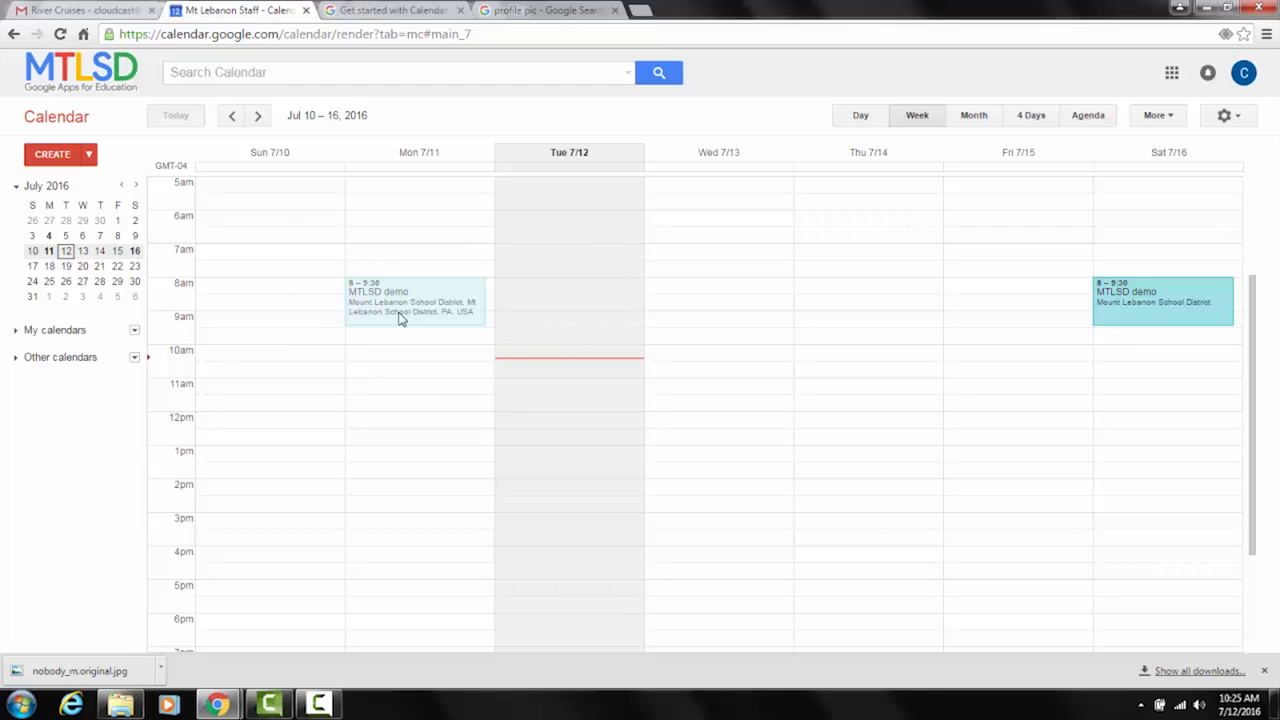
pyautogui.moveTo(387, 286); pyautogui.dragTo(826, 314)
pyautogui.click(615, 378)
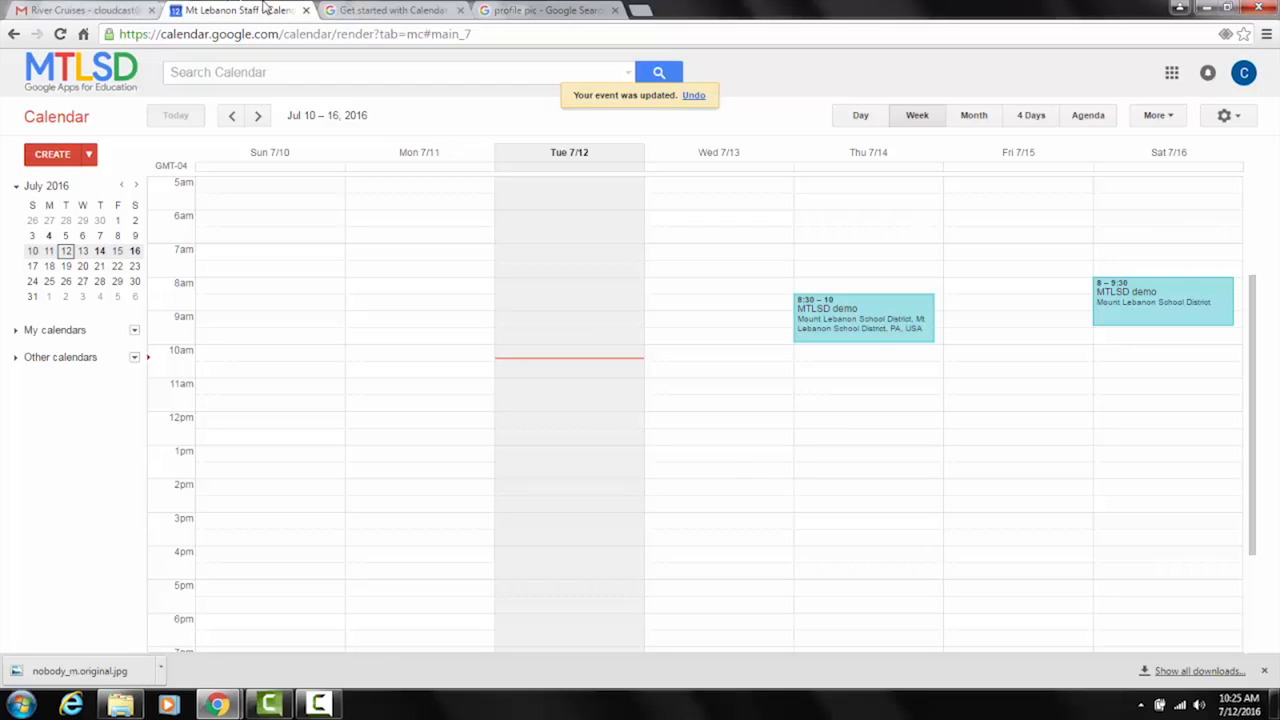
# Switch to the Google Apps Learning Center's Get started with Calendar guide.
pyautogui.click(369, 12)
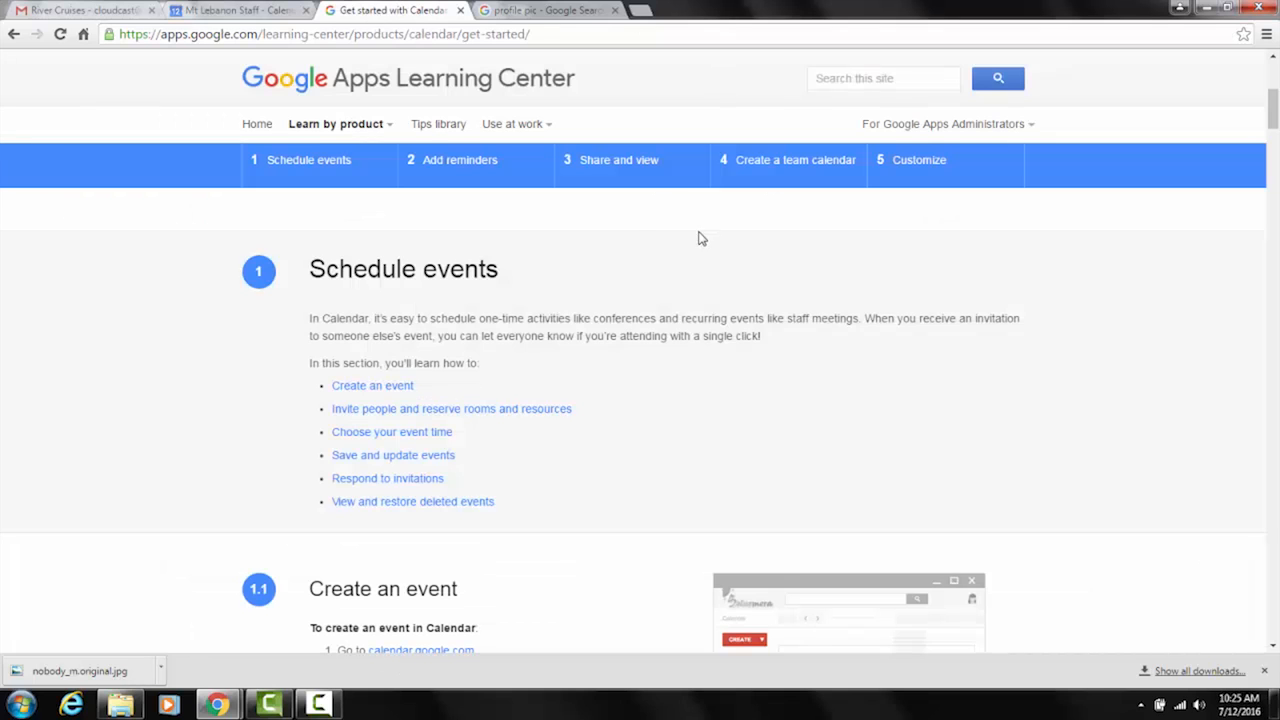
# Review the guide's Schedule events section, from creating an event through responding to invitations.
pyautogui.scroll(-4, 626, 285)
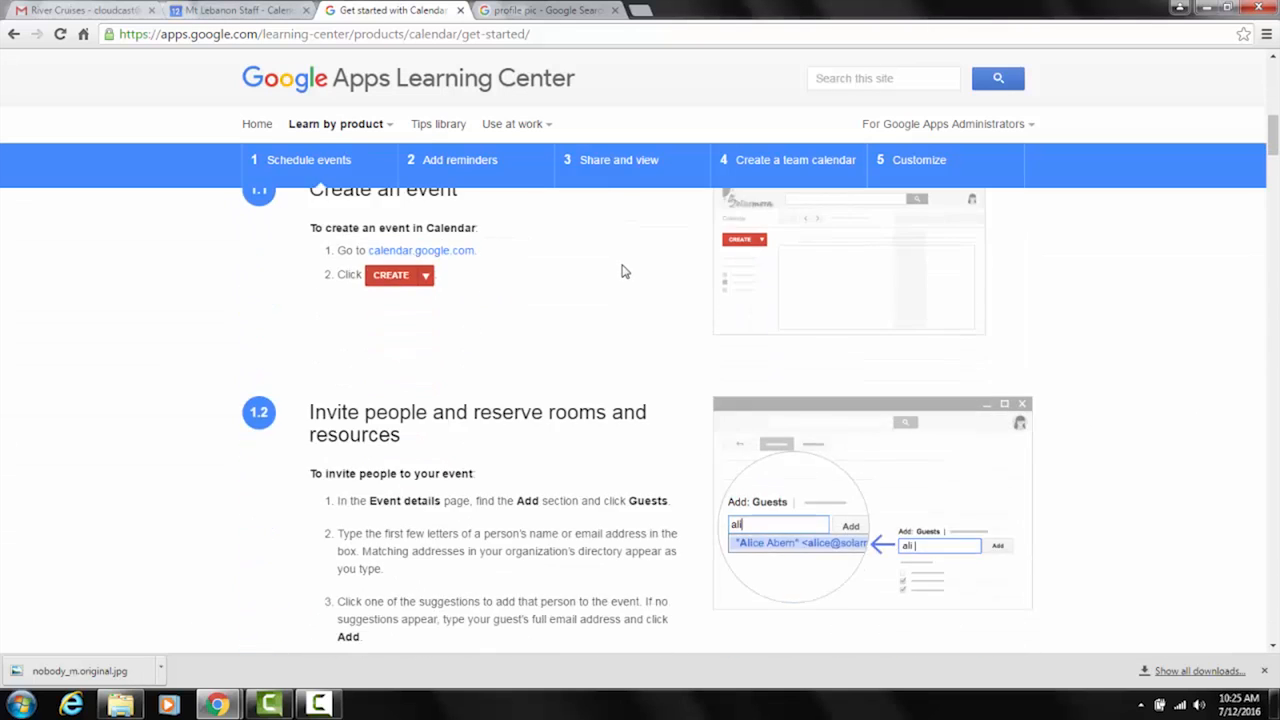
pyautogui.scroll(-2, 621, 272)
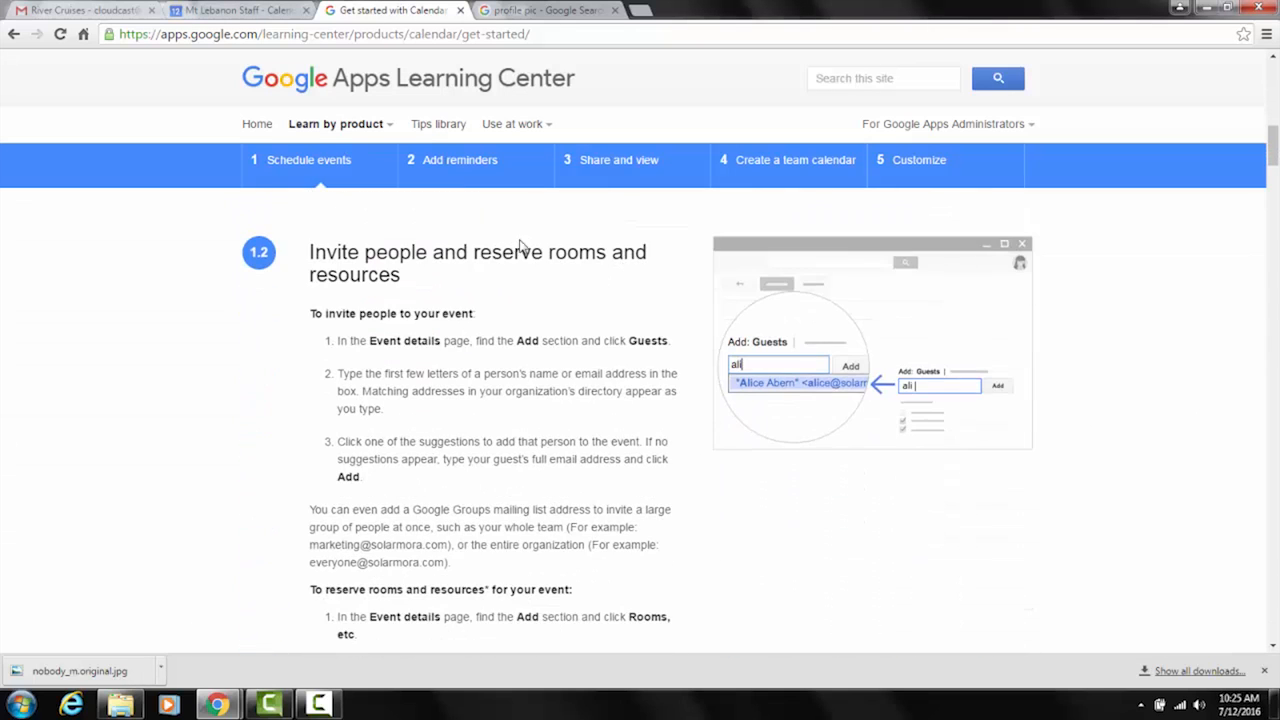
pyautogui.scroll(-6, 519, 247)
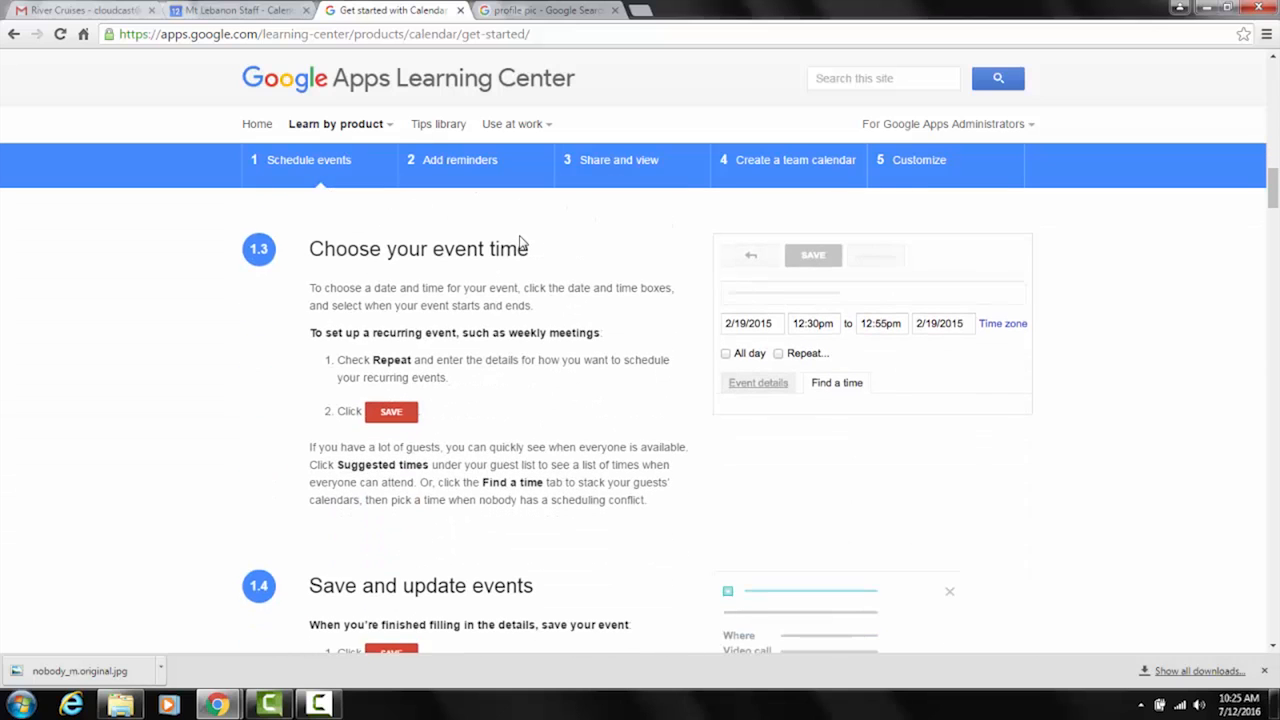
pyautogui.scroll(-3, 525, 244)
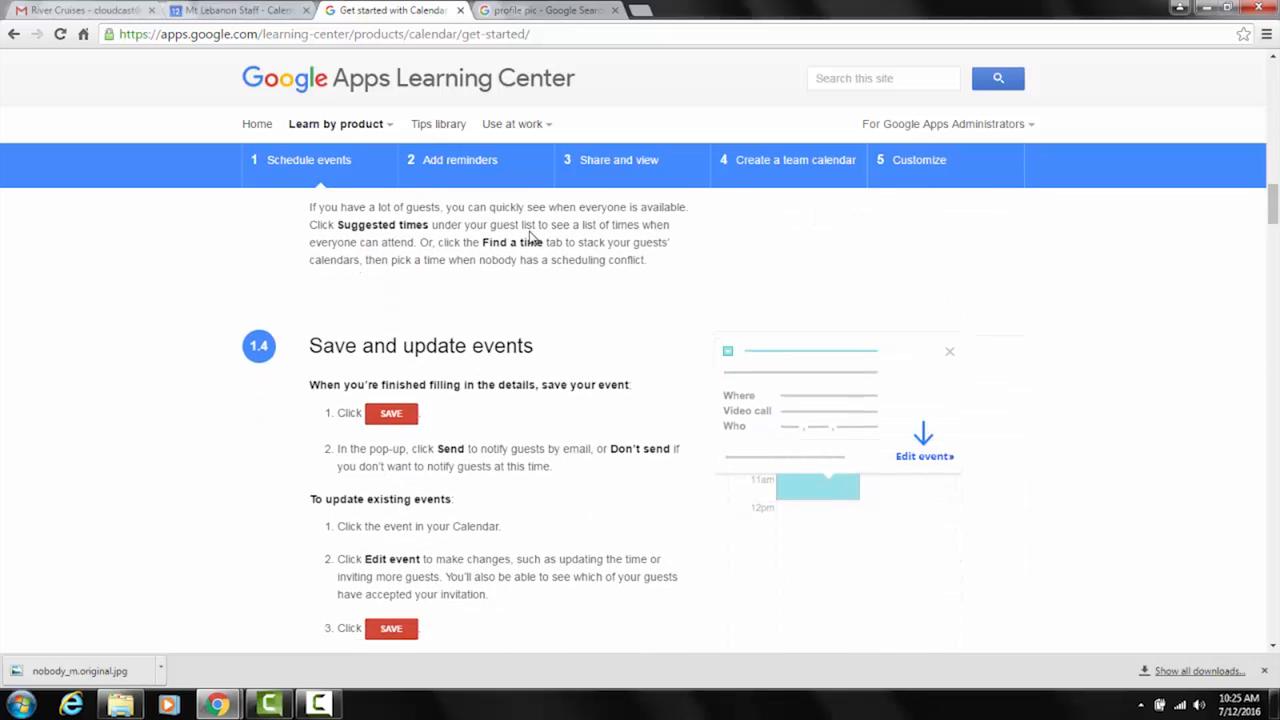
pyautogui.scroll(-1, 529, 232)
pyautogui.scroll(-3, 517, 240)
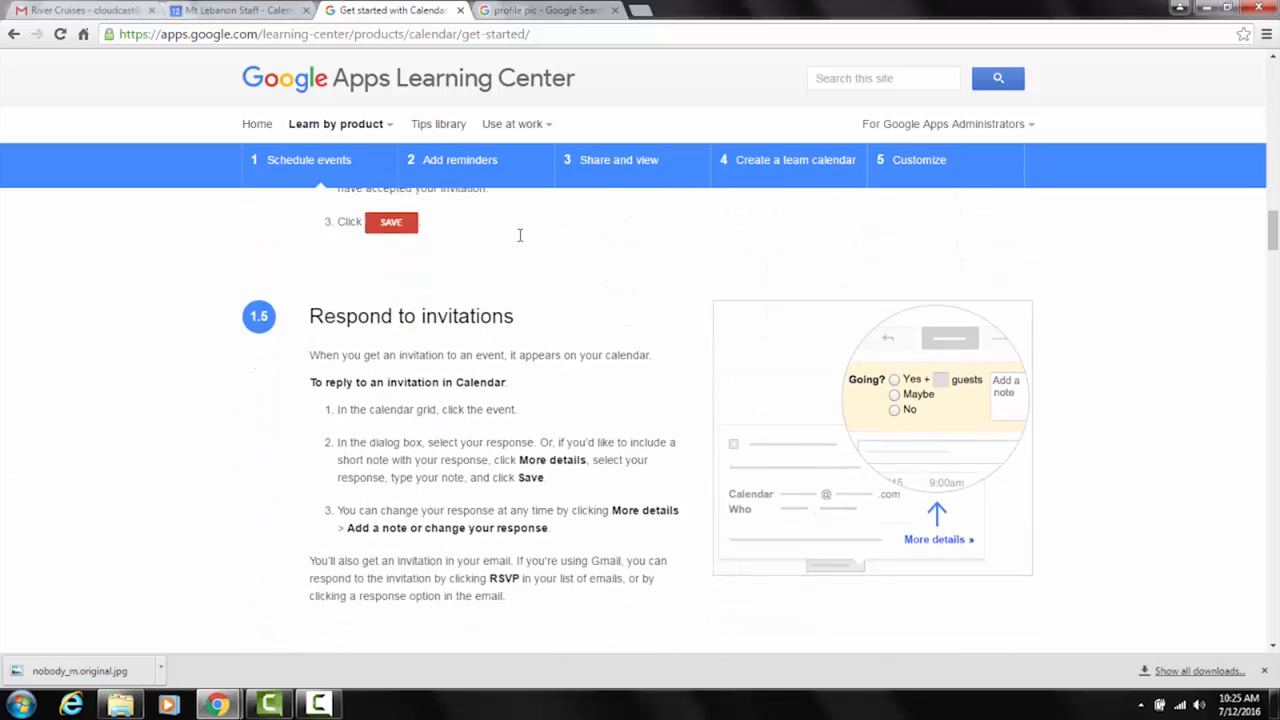
pyautogui.scroll(-1, 519, 235)
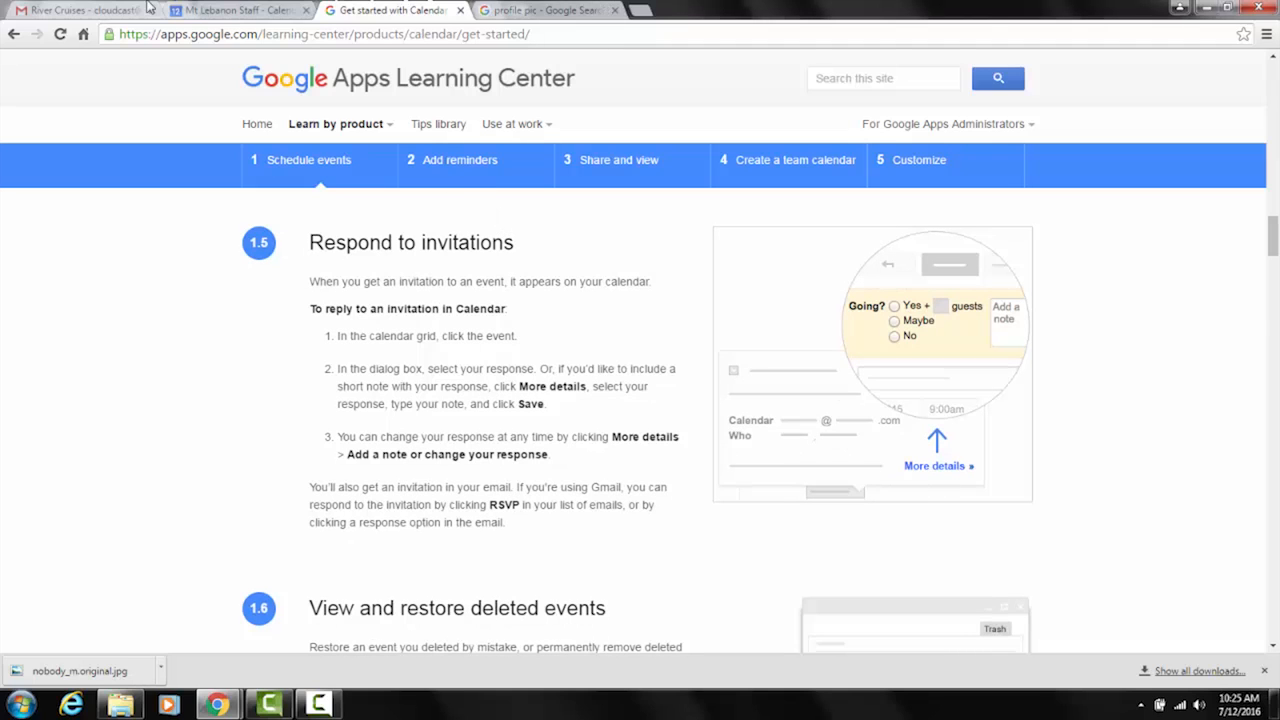
# Switch to the Gmail inbox, open the Post PD Brief invitation and reply Yes to it.
pyautogui.click(88, 10)
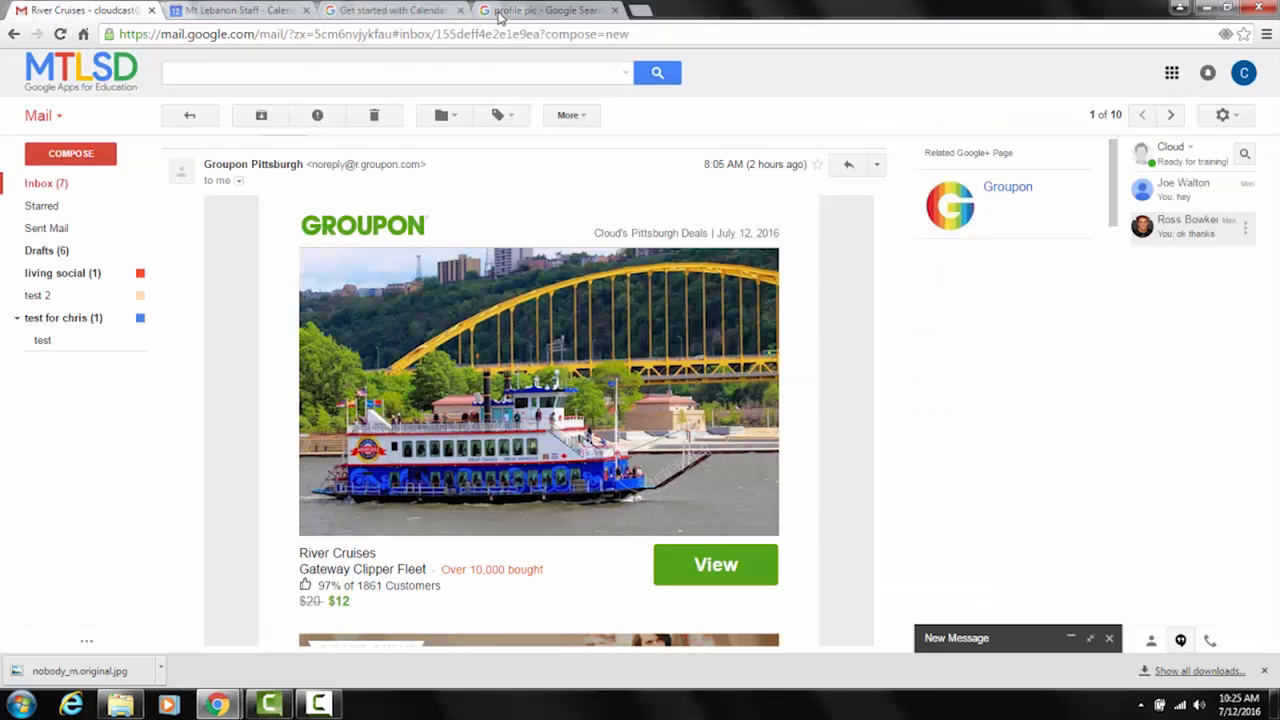
pyautogui.click(60, 182)
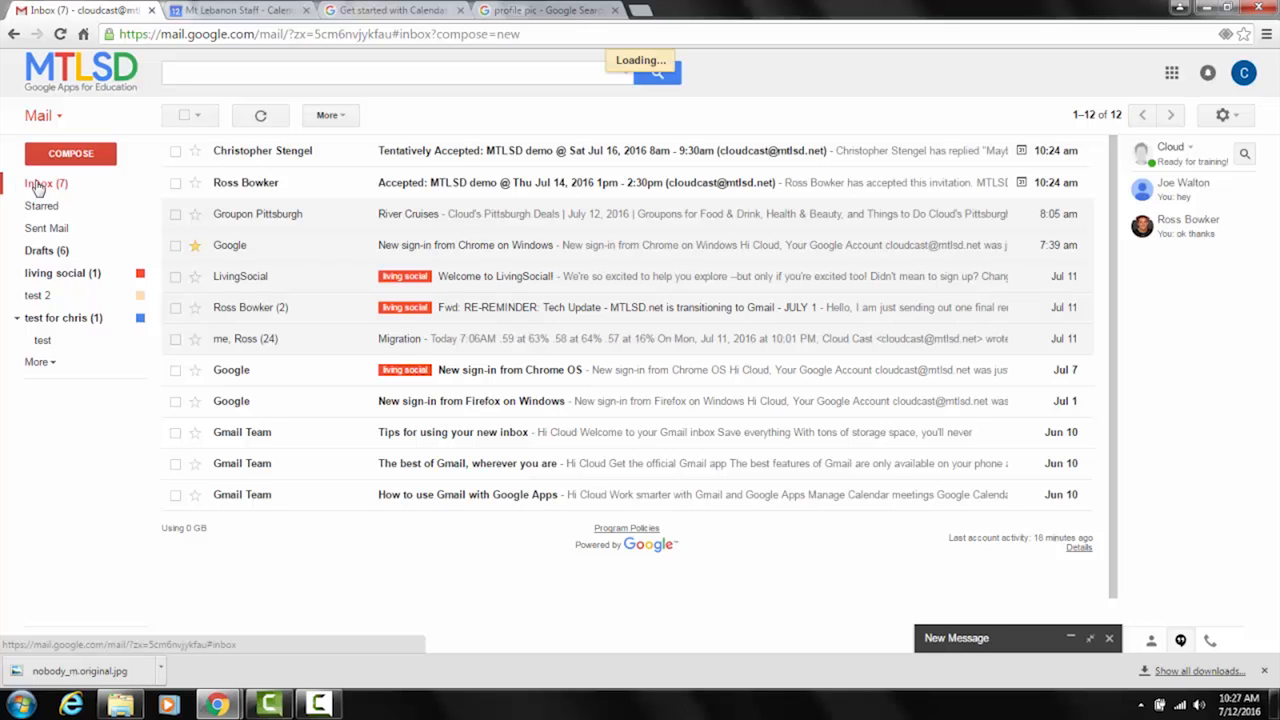
pyautogui.click(36, 185)
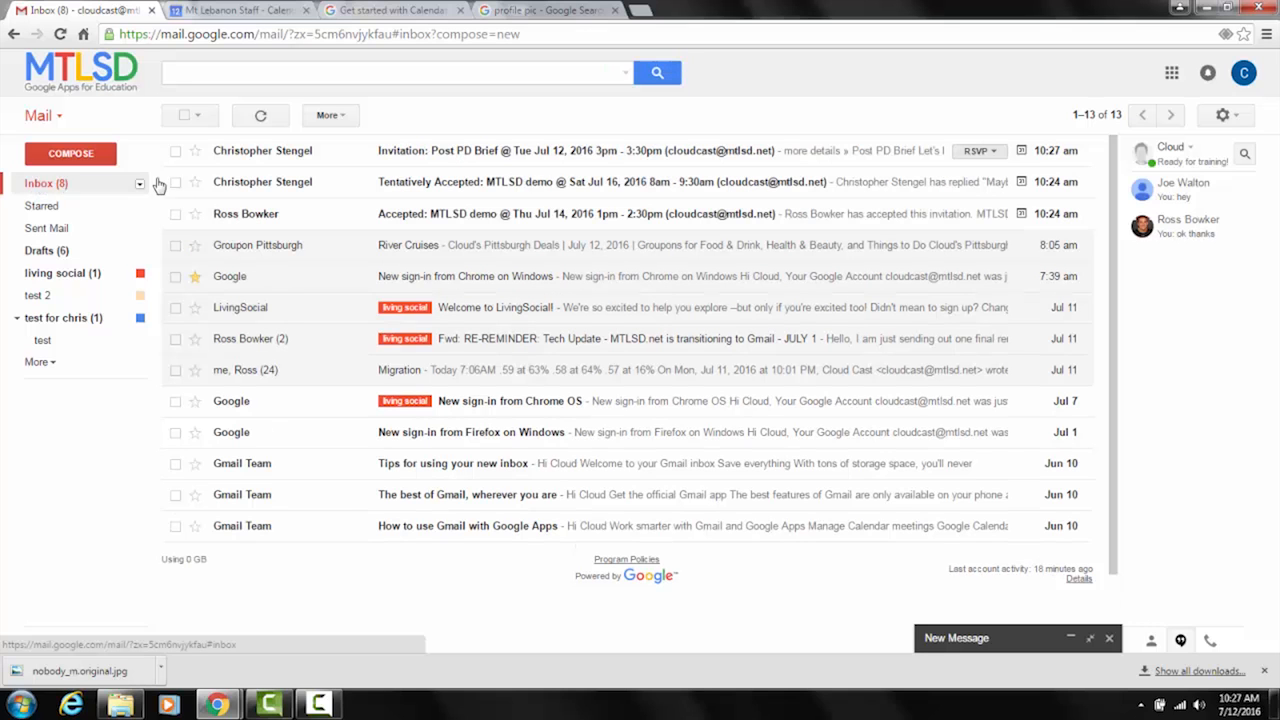
pyautogui.click(470, 150)
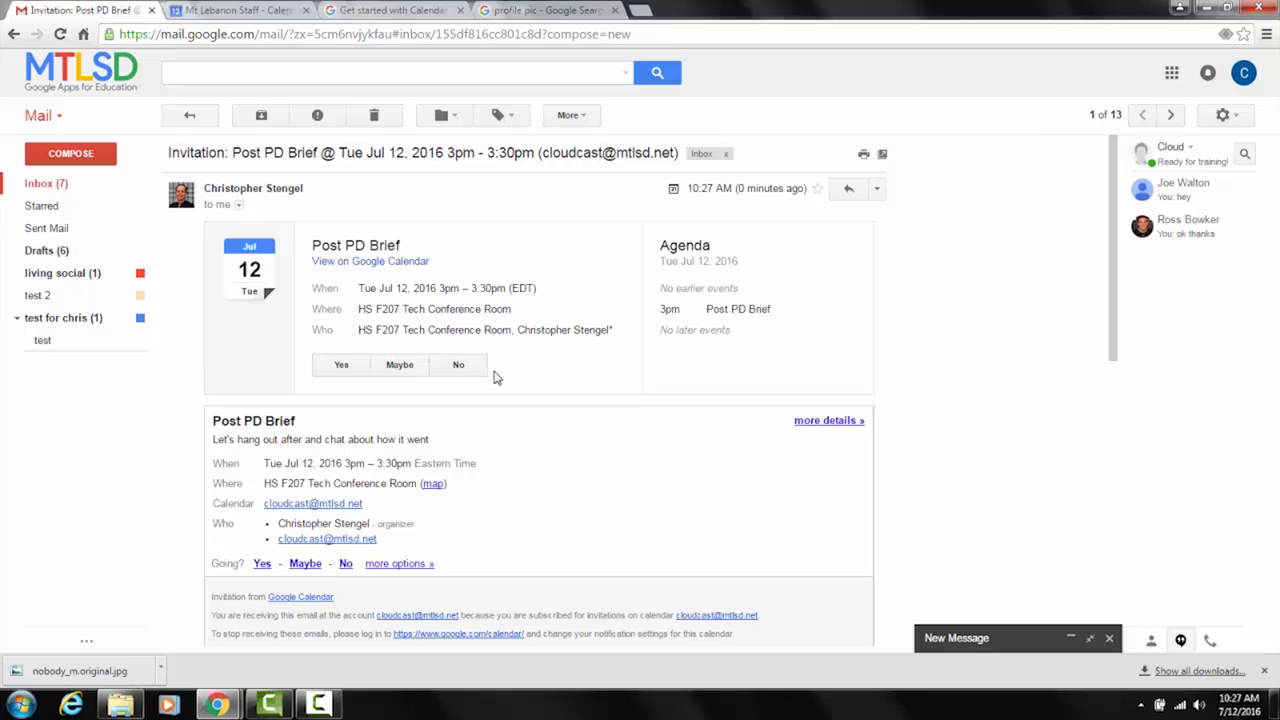
pyautogui.click(344, 366)
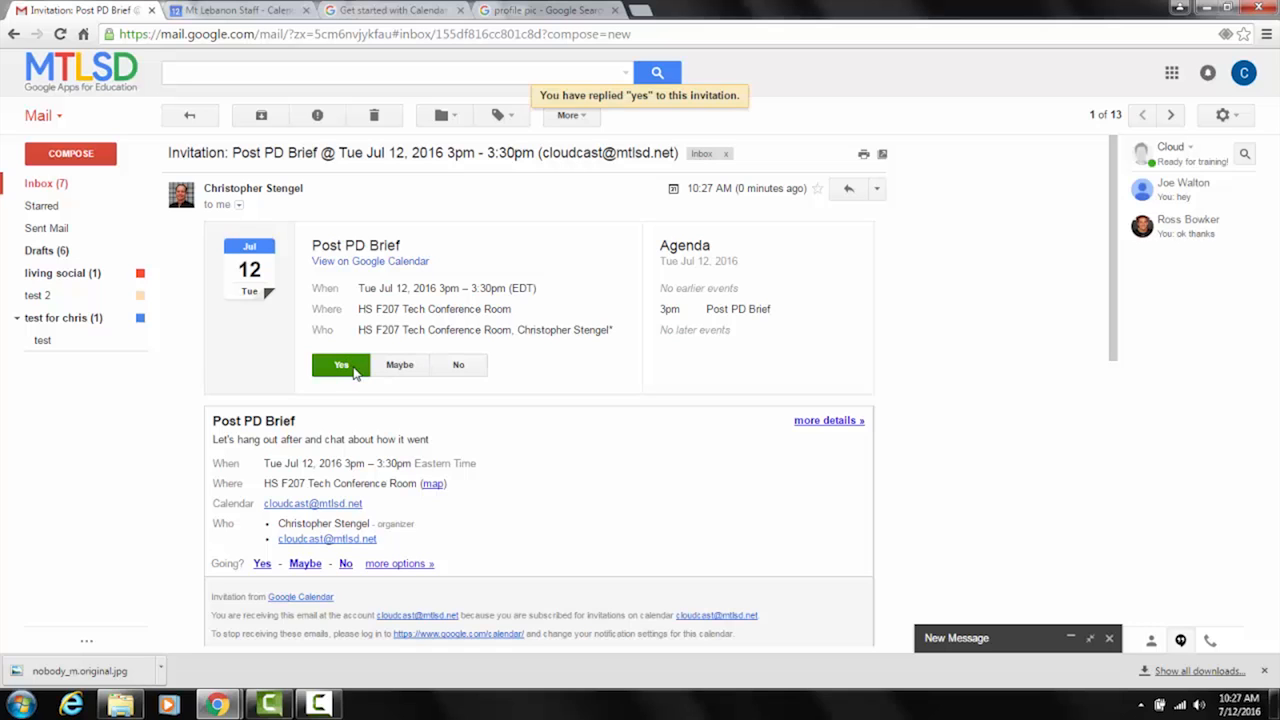
# Switch to Google Calendar and set up a new calendar named basketball, described as "7 & 8th grade basketball family", with sharing with others enabled.
pyautogui.click(257, 8)
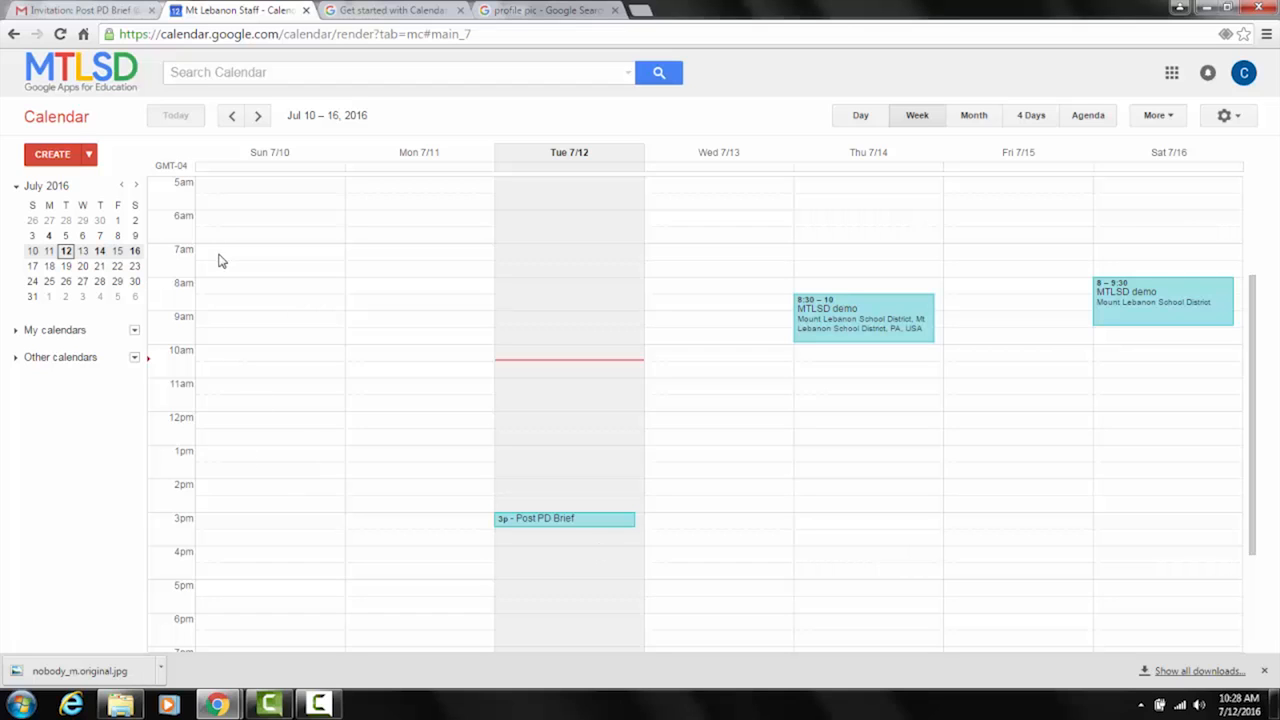
pyautogui.click(62, 336)
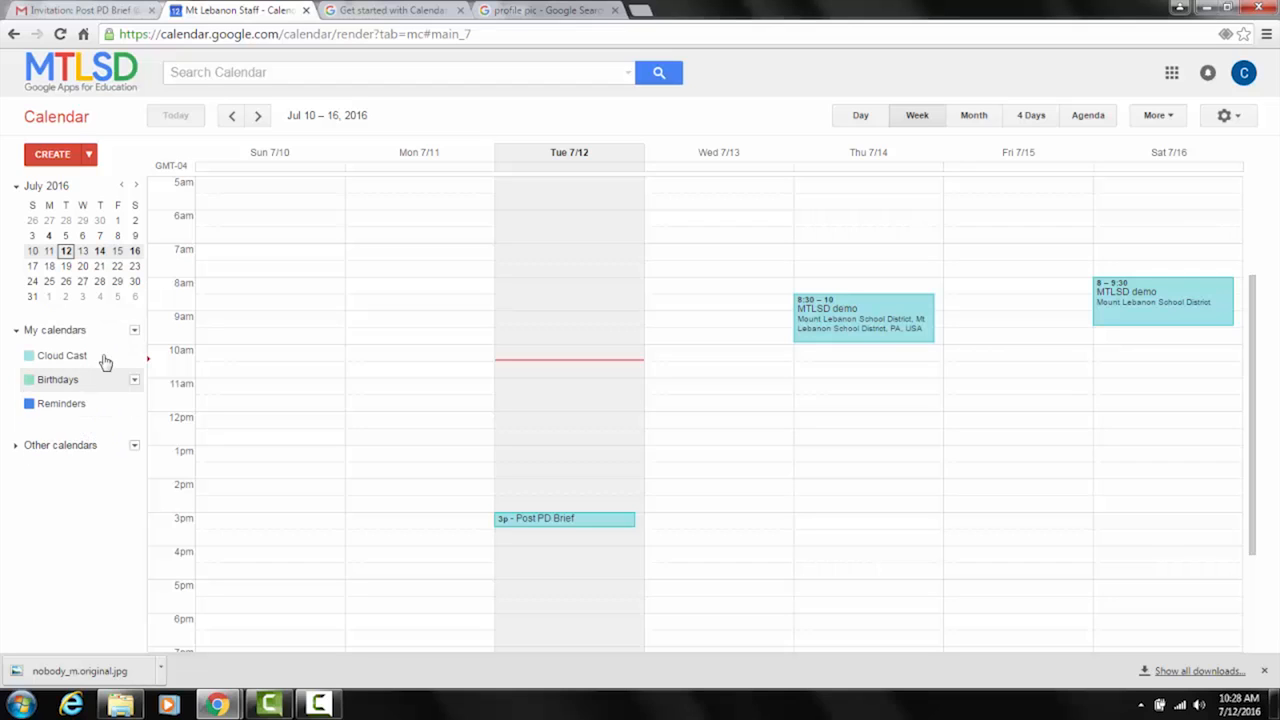
pyautogui.click(135, 332)
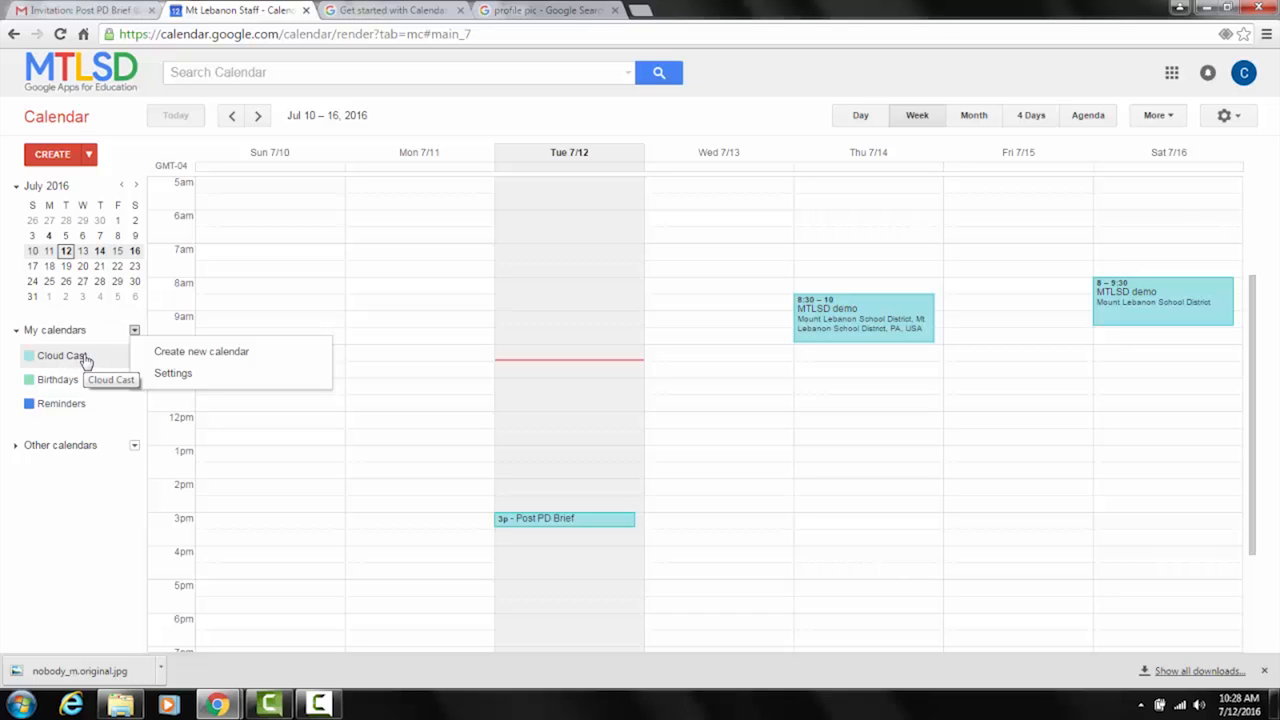
pyautogui.click(204, 358)
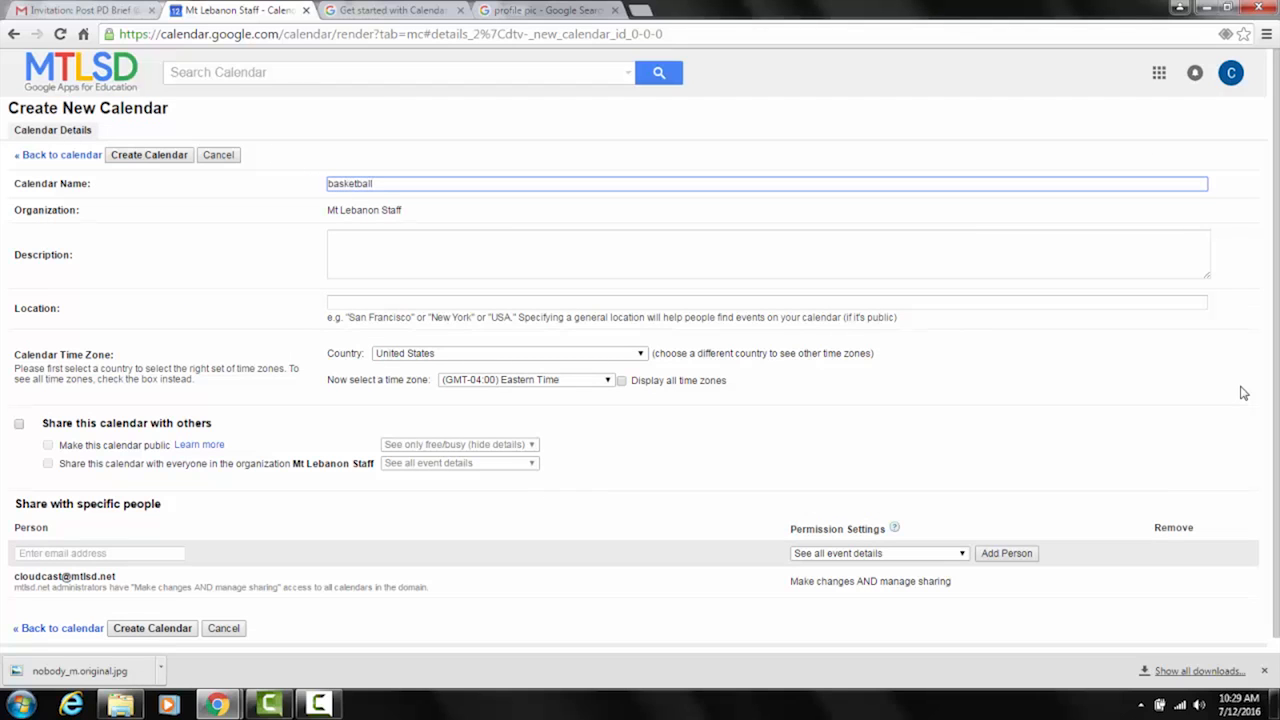
pyautogui.click(807, 271)
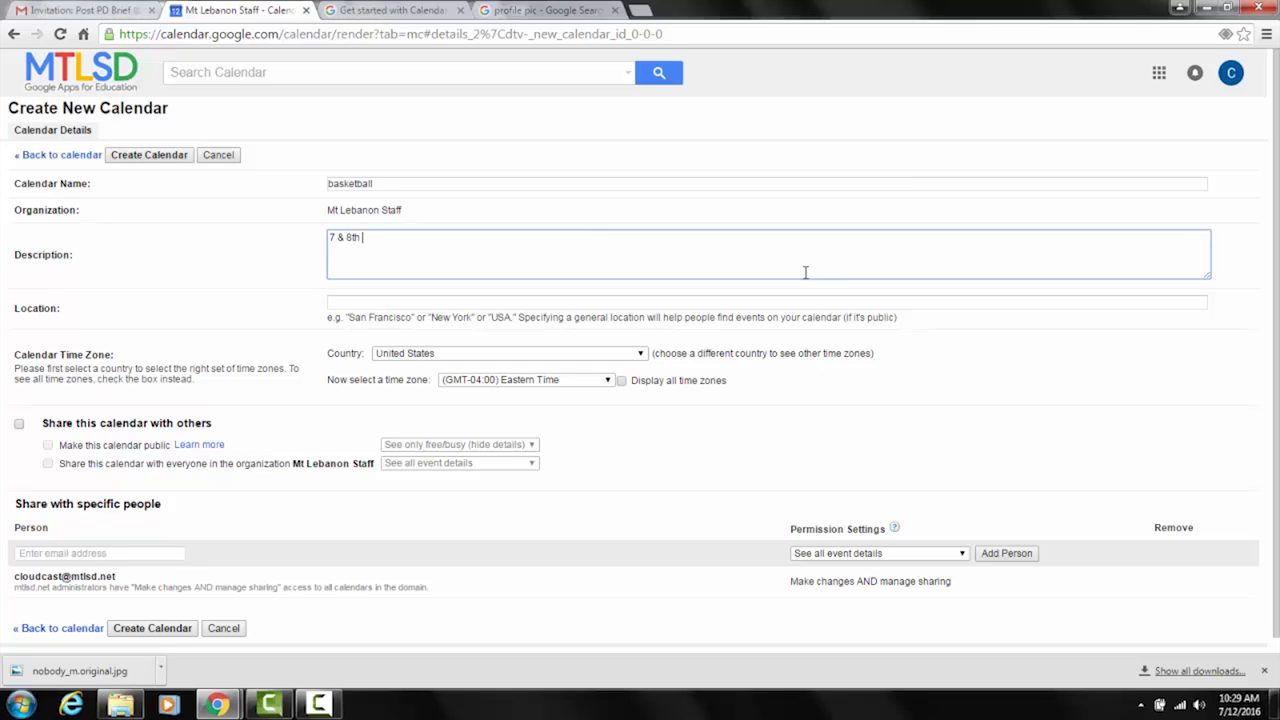
pyautogui.write('sketball family')
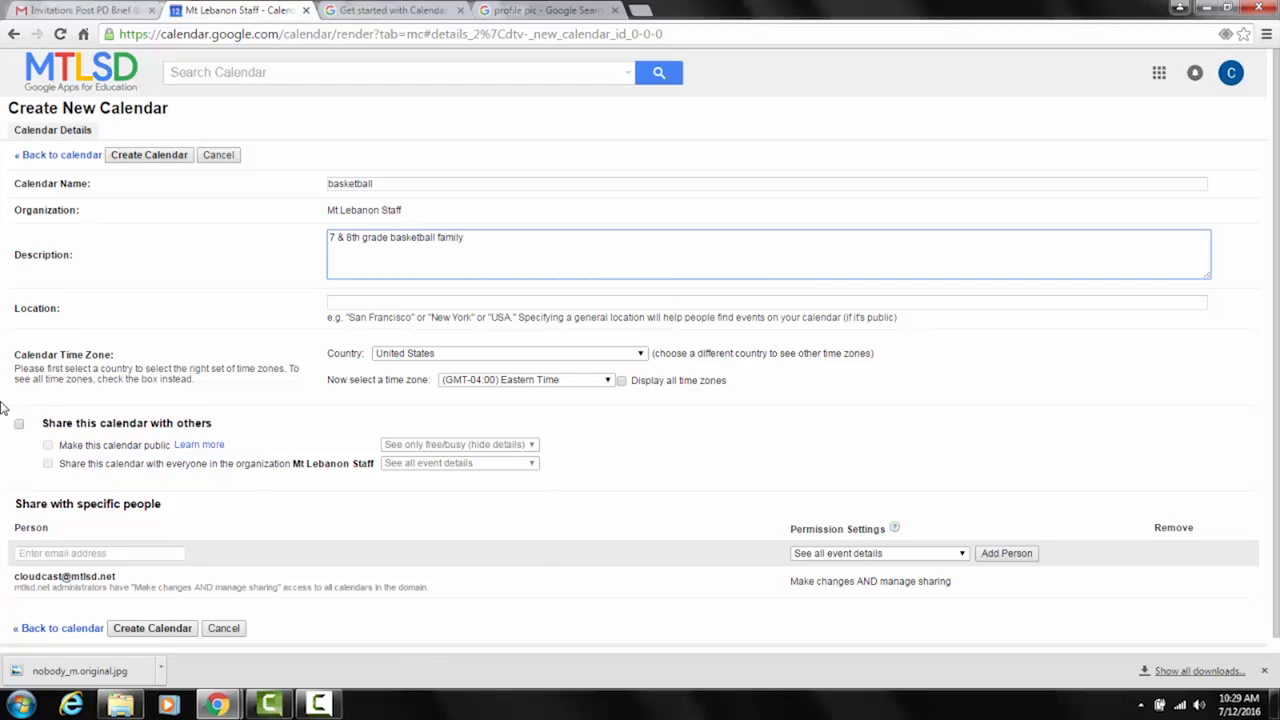
pyautogui.click(21, 426)
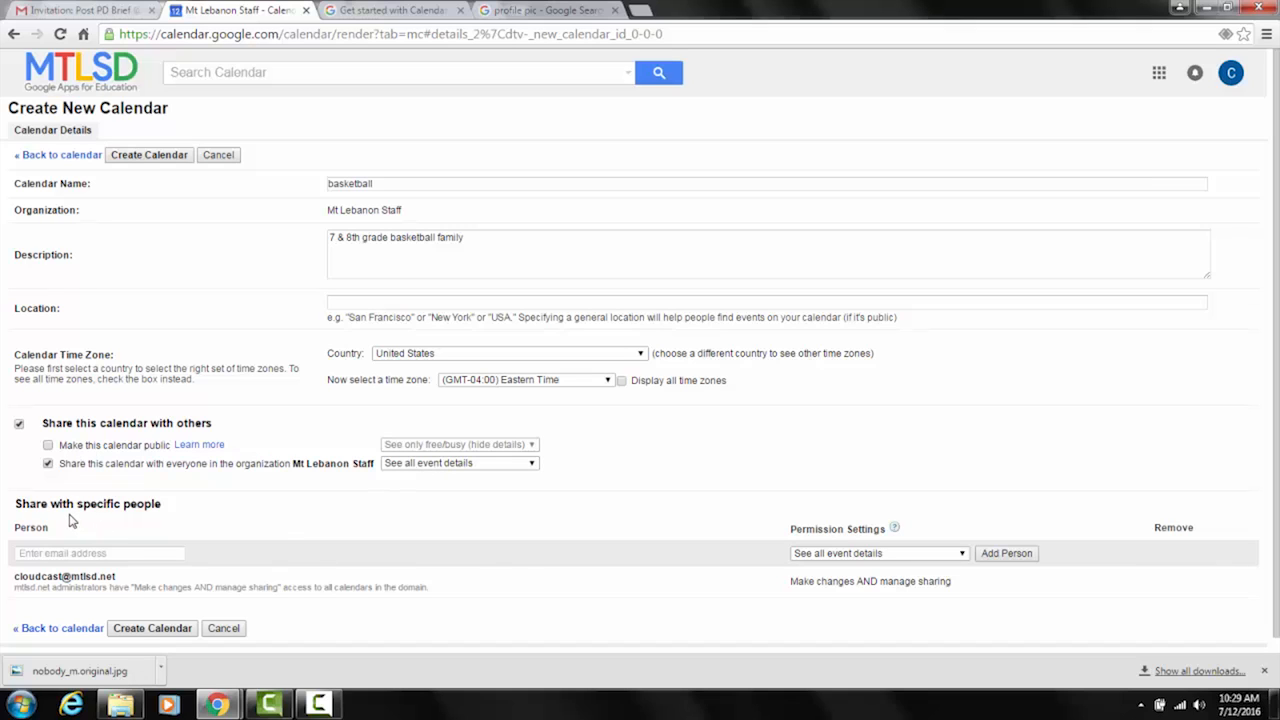
# Add two staff members from the mtlsd.net directory to the people the basketball calendar is shared with.
pyautogui.click(66, 553)
pyautogui.write('rp')
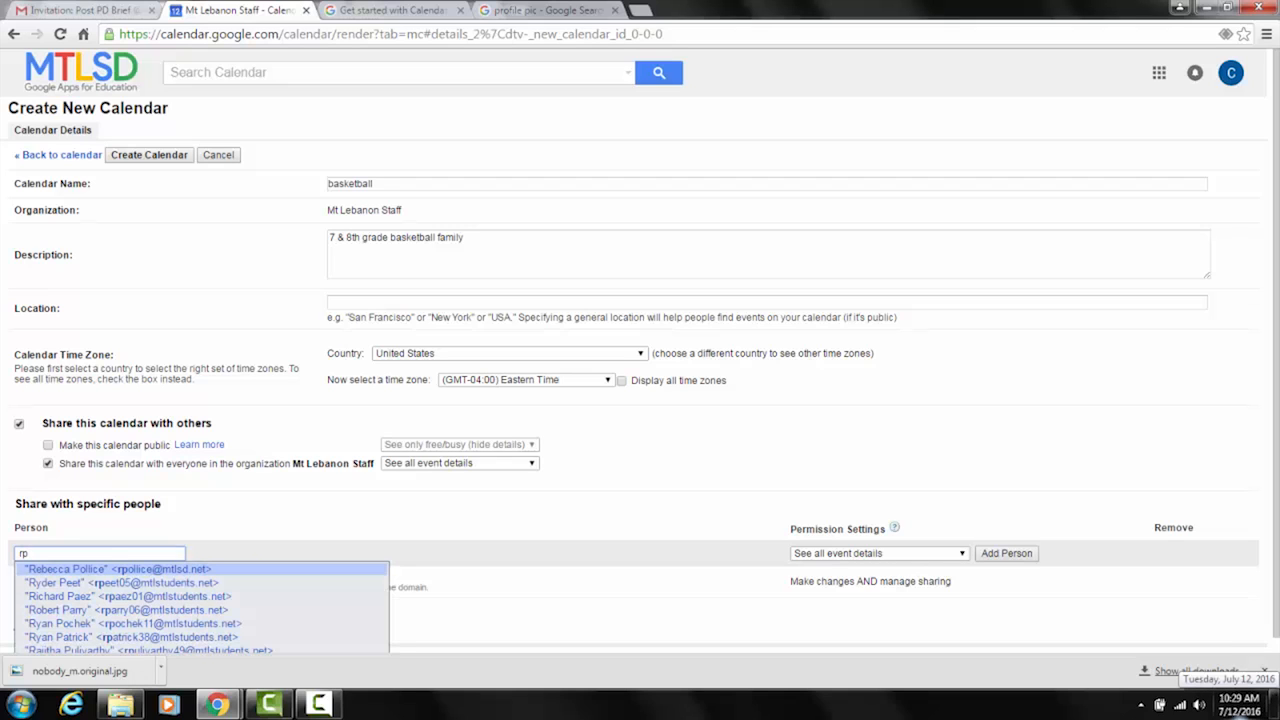
pyautogui.press('BackSpace')
pyautogui.write('o')
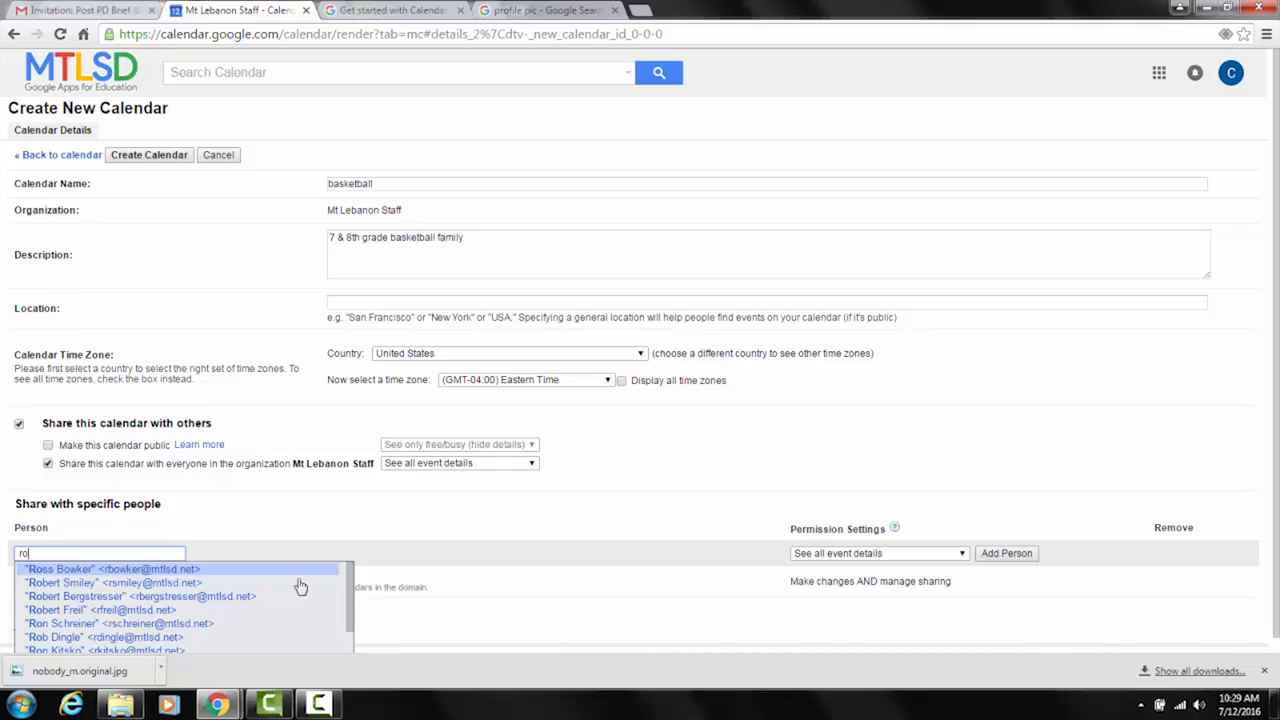
pyautogui.click(144, 572)
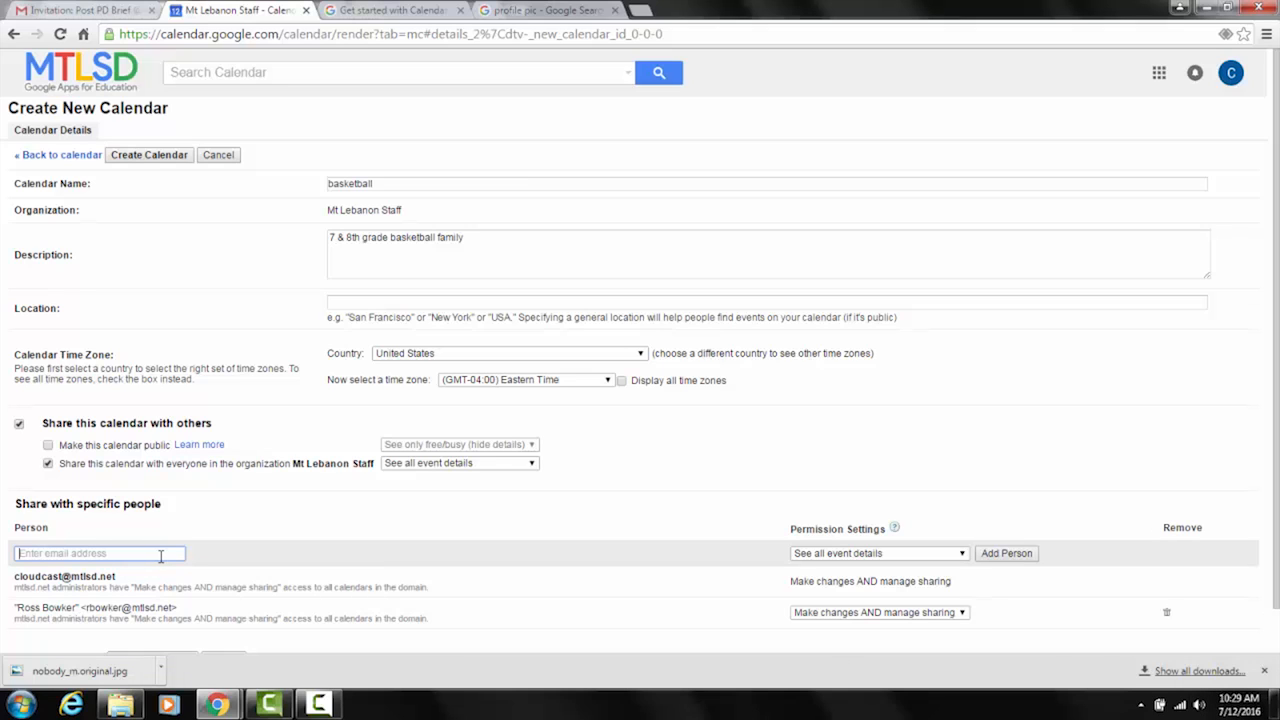
pyautogui.write('chri')
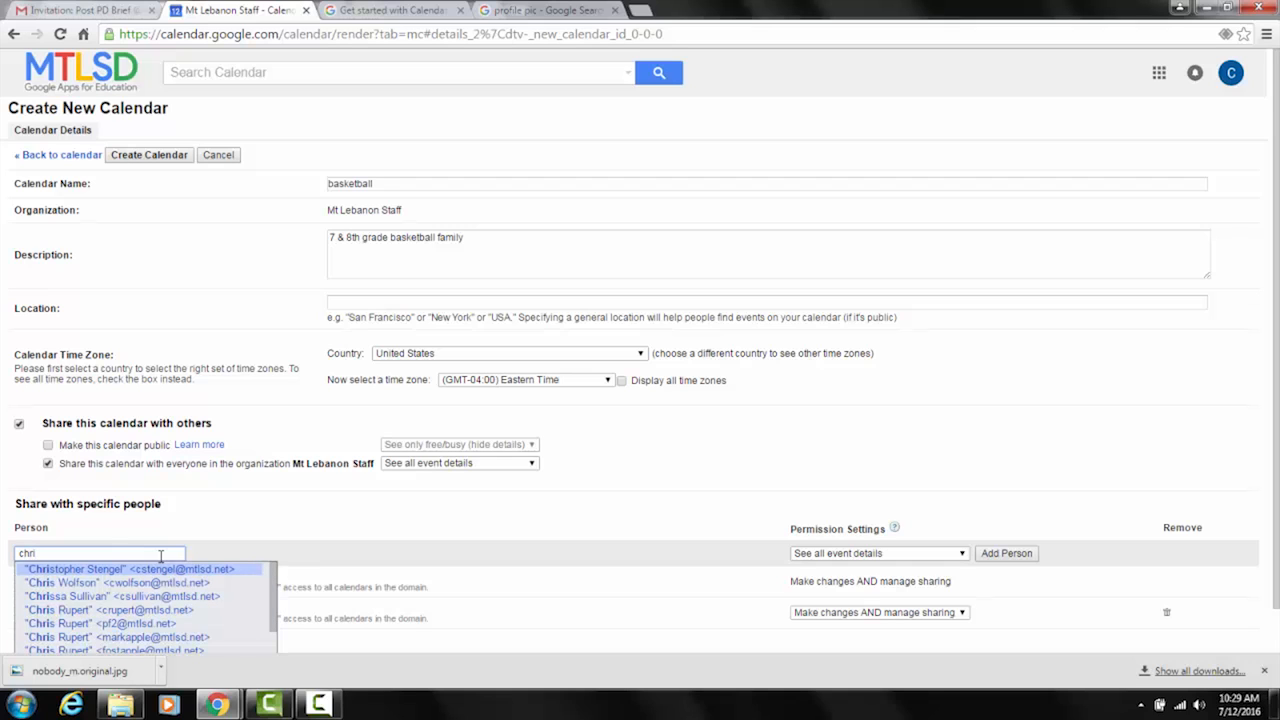
pyautogui.click(196, 570)
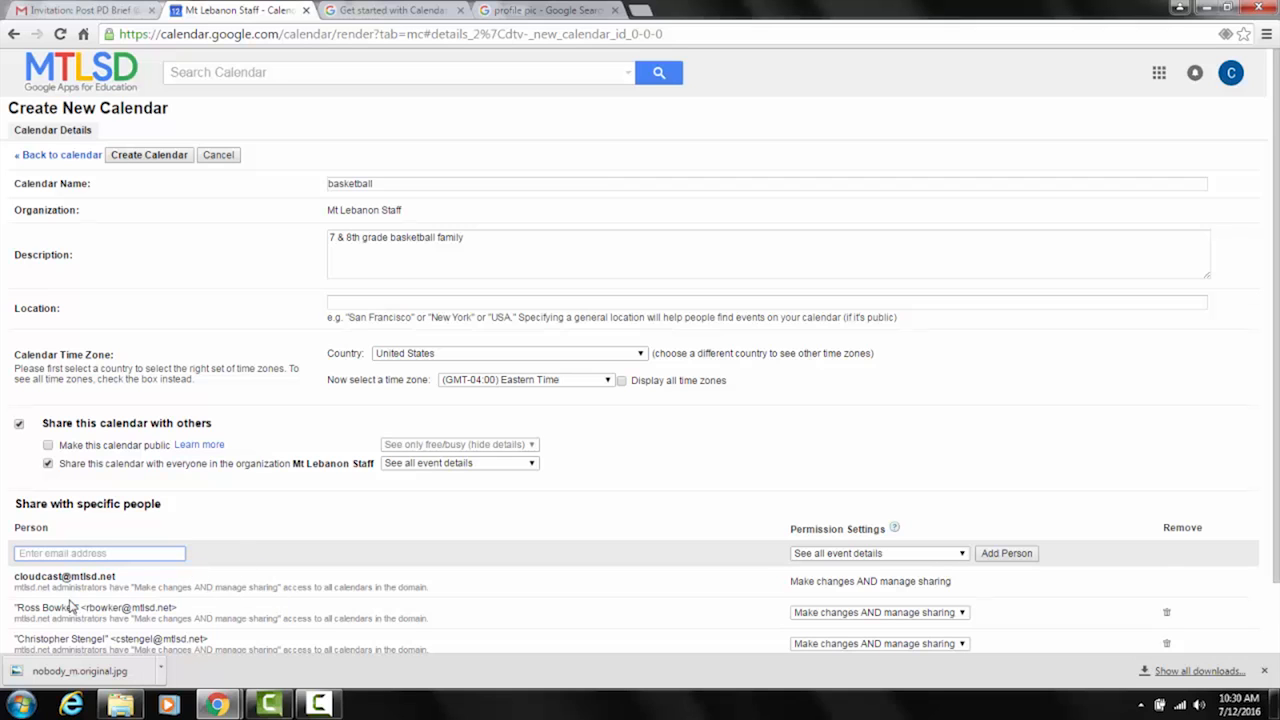
# Try to change the first added staff member's permission setting, checking the new-person permission options too.
pyautogui.scroll(-2, 305, 541)
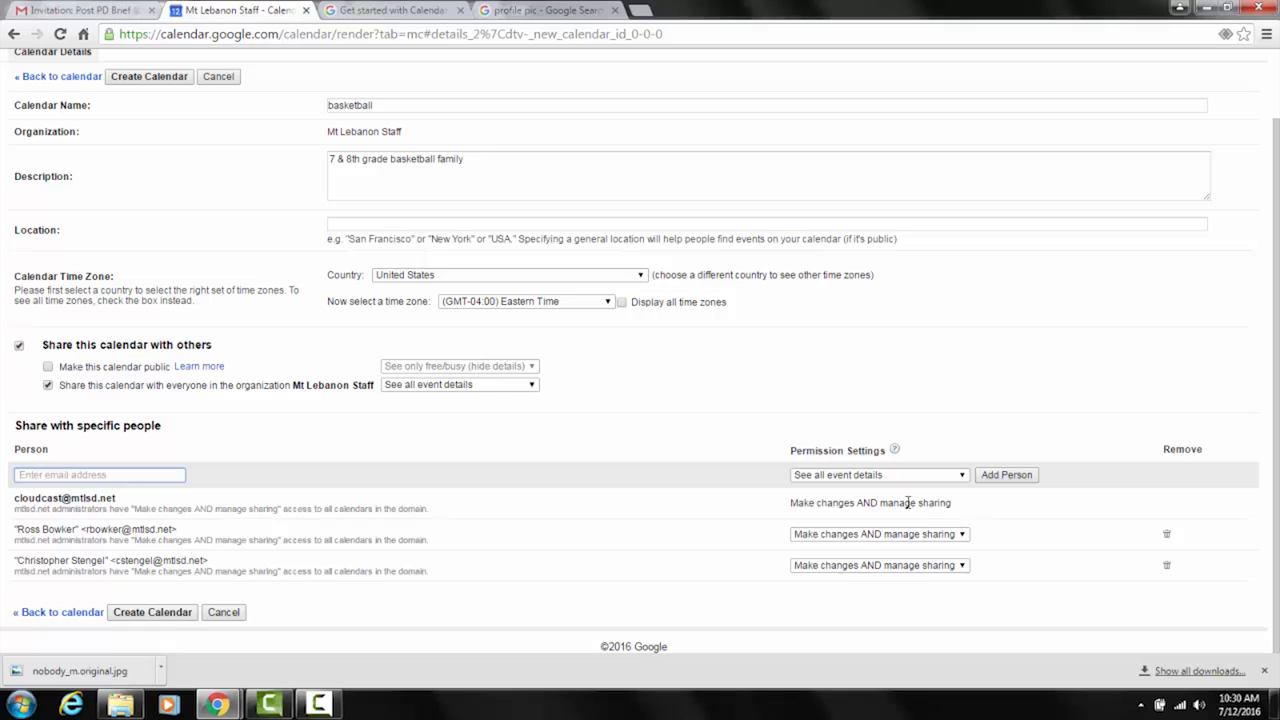
pyautogui.click(948, 536)
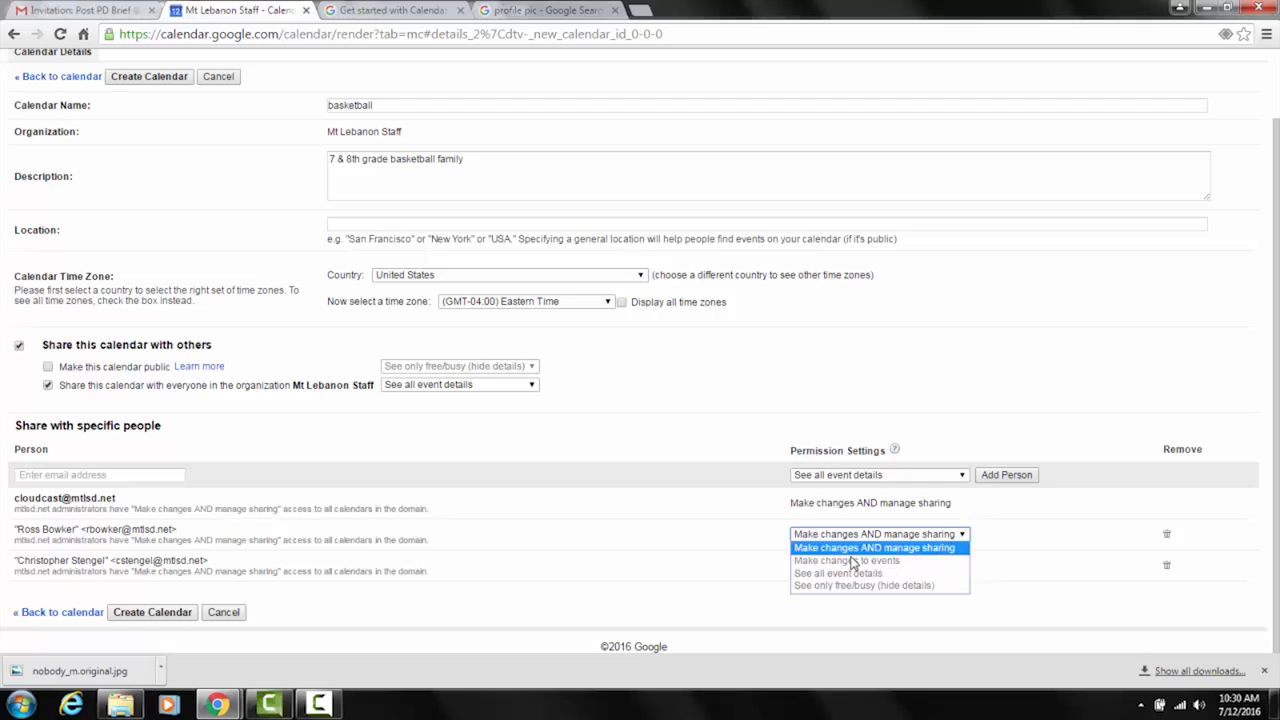
pyautogui.click(868, 530)
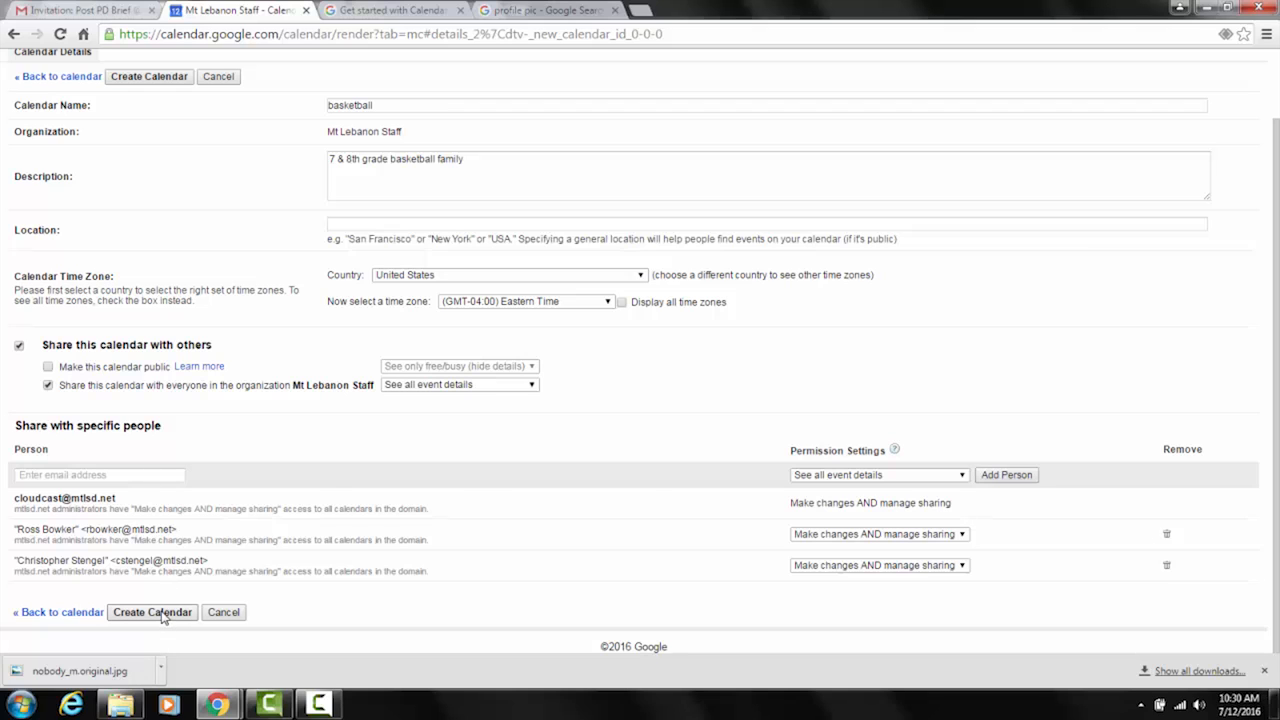
pyautogui.click(876, 476)
pyautogui.click(866, 519)
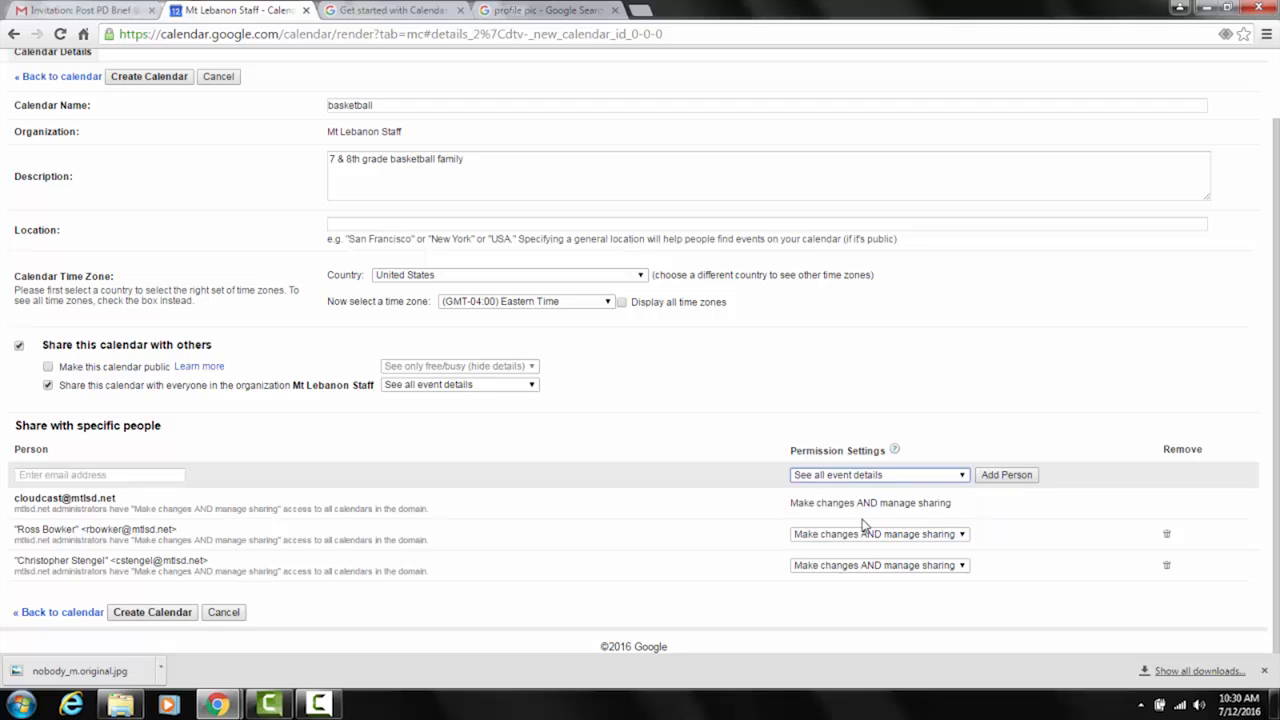
pyautogui.click(962, 534)
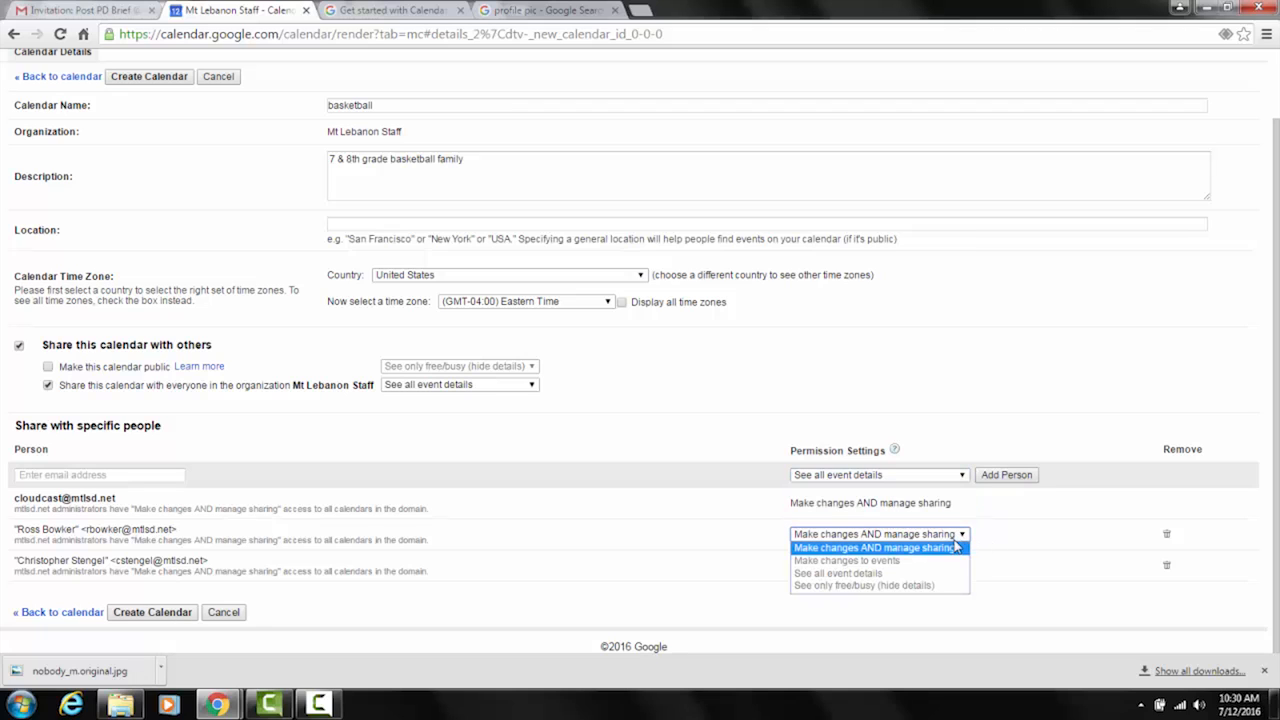
pyautogui.click(787, 577)
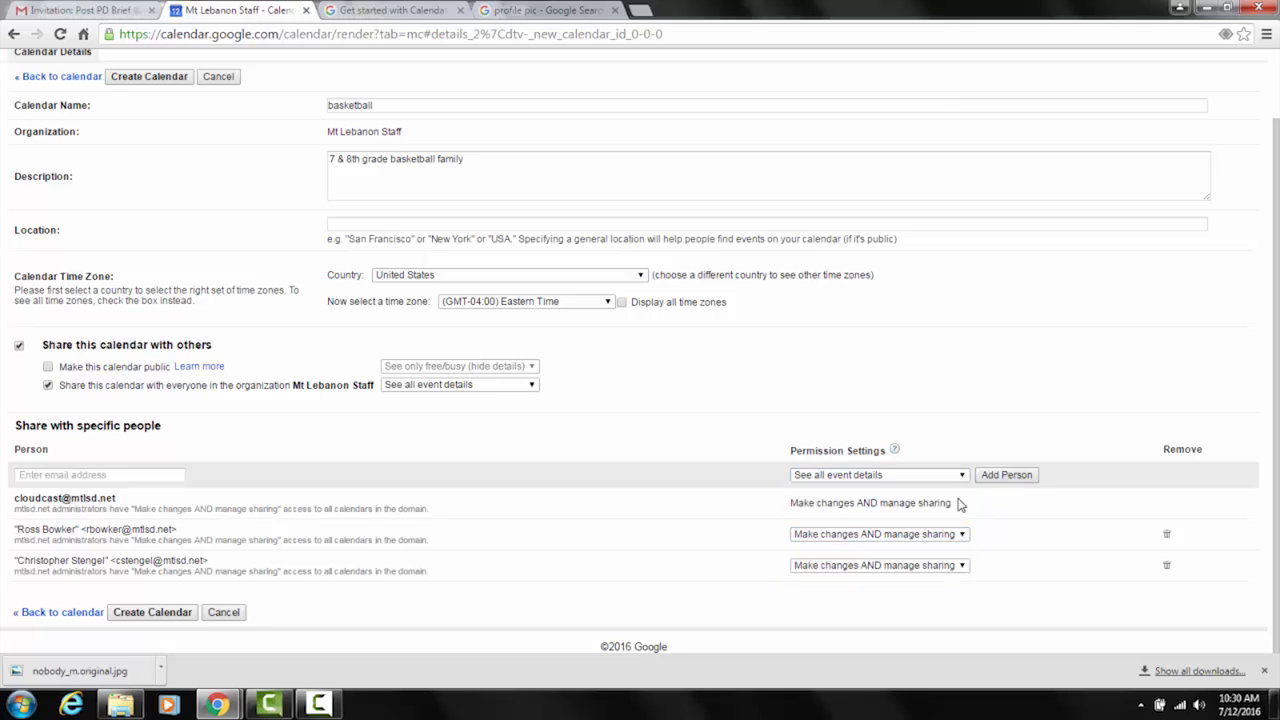
pyautogui.click(966, 534)
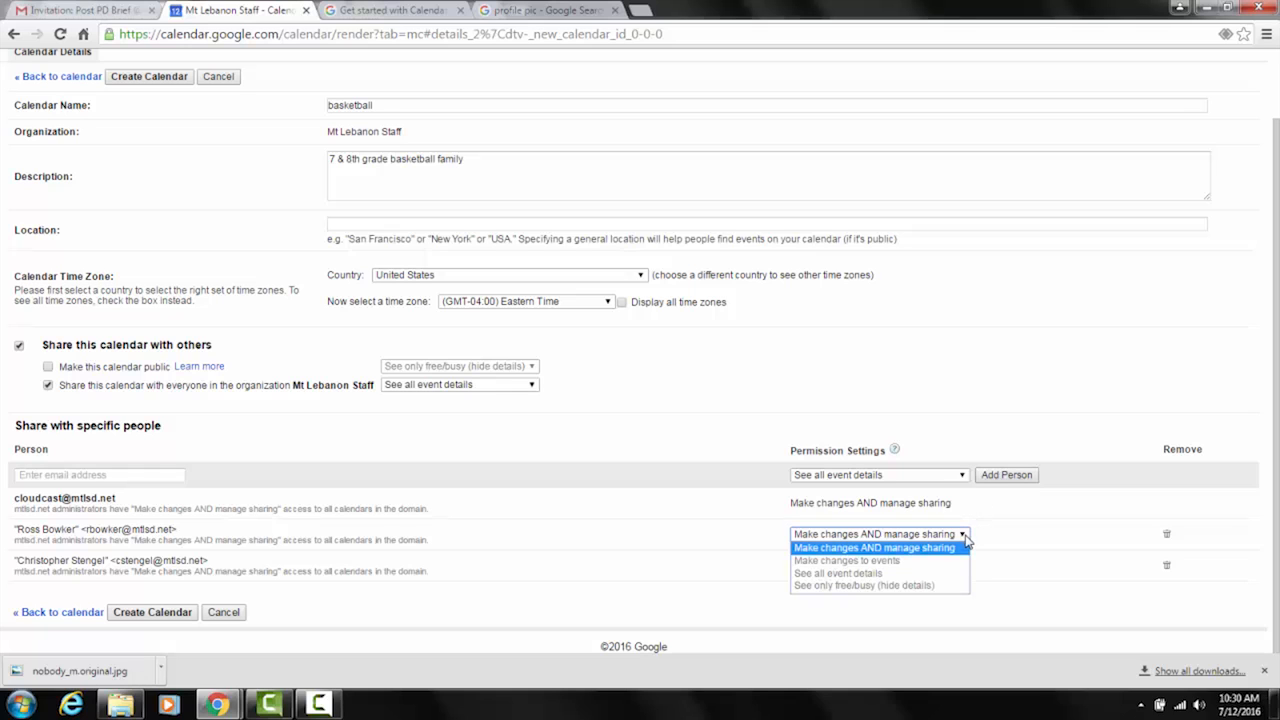
# Remove both added staff members from the basketball calendar's sharing list.
pyautogui.click(1166, 534)
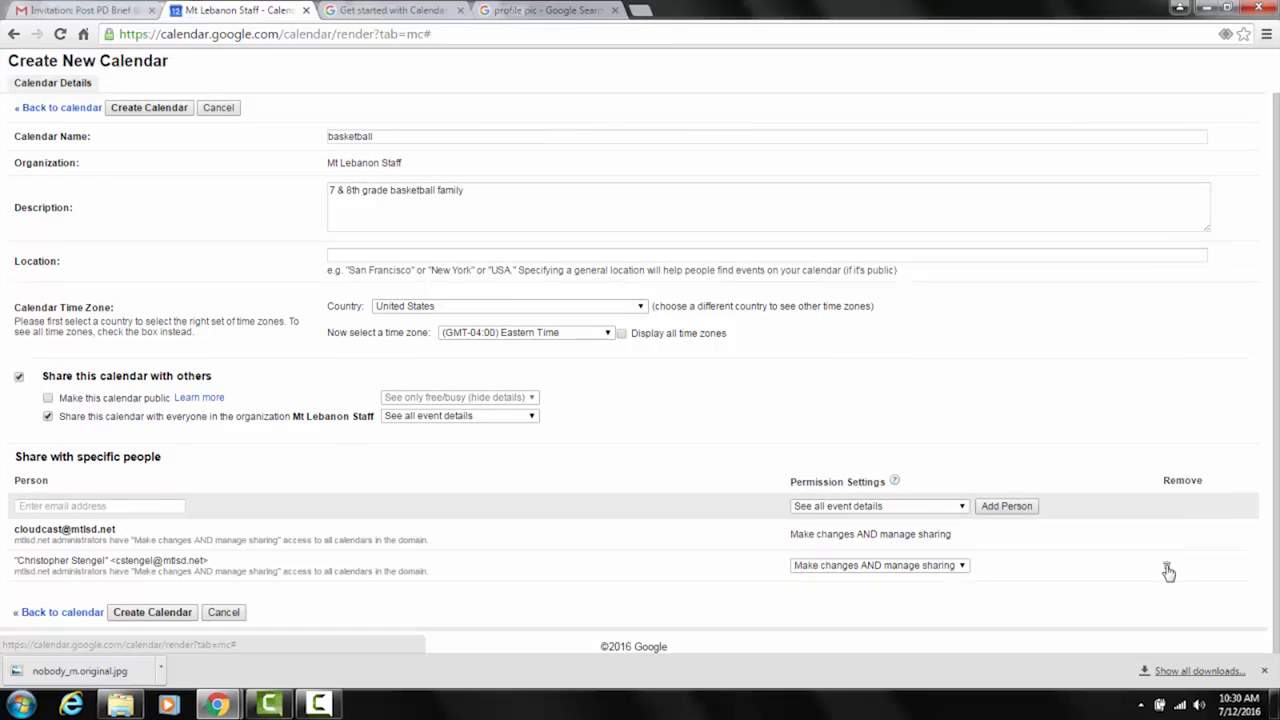
pyautogui.click(1166, 566)
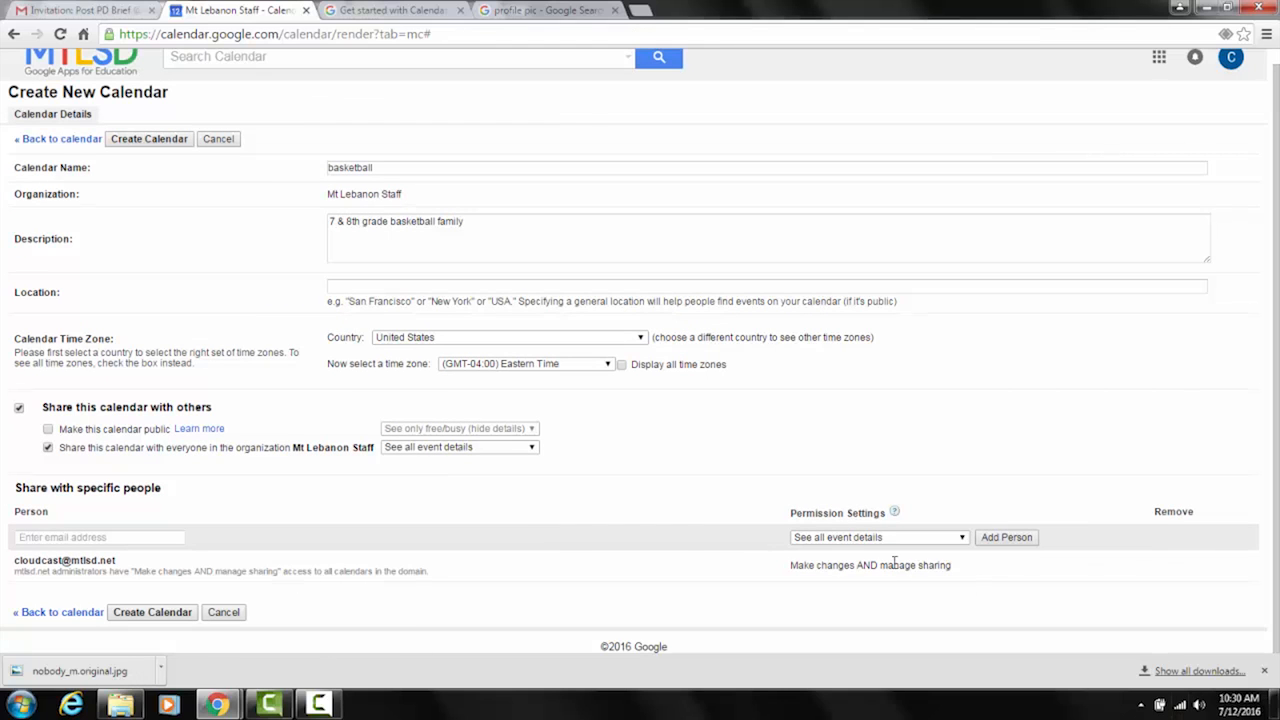
# Try adding a staff member to the basketball calendar's sharing list, then remove the entry after checking its permission options.
pyautogui.click(156, 541)
pyautogui.write('ross')
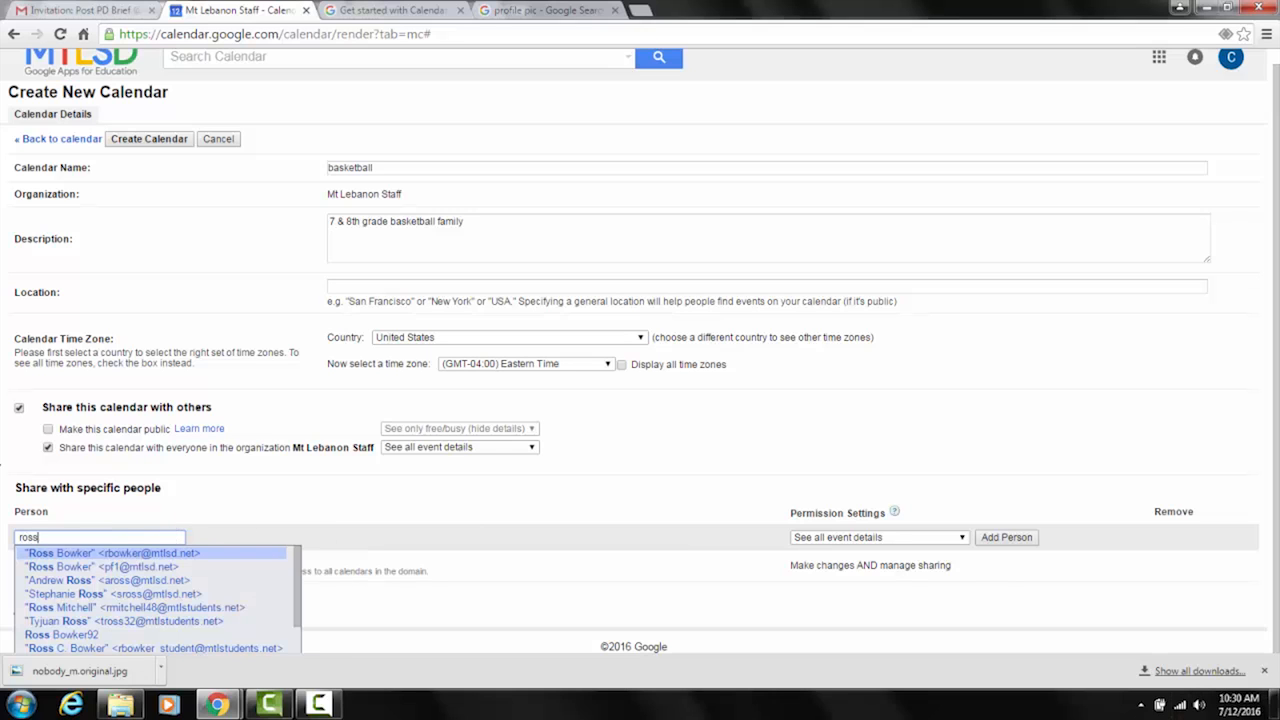
pyautogui.click(111, 570)
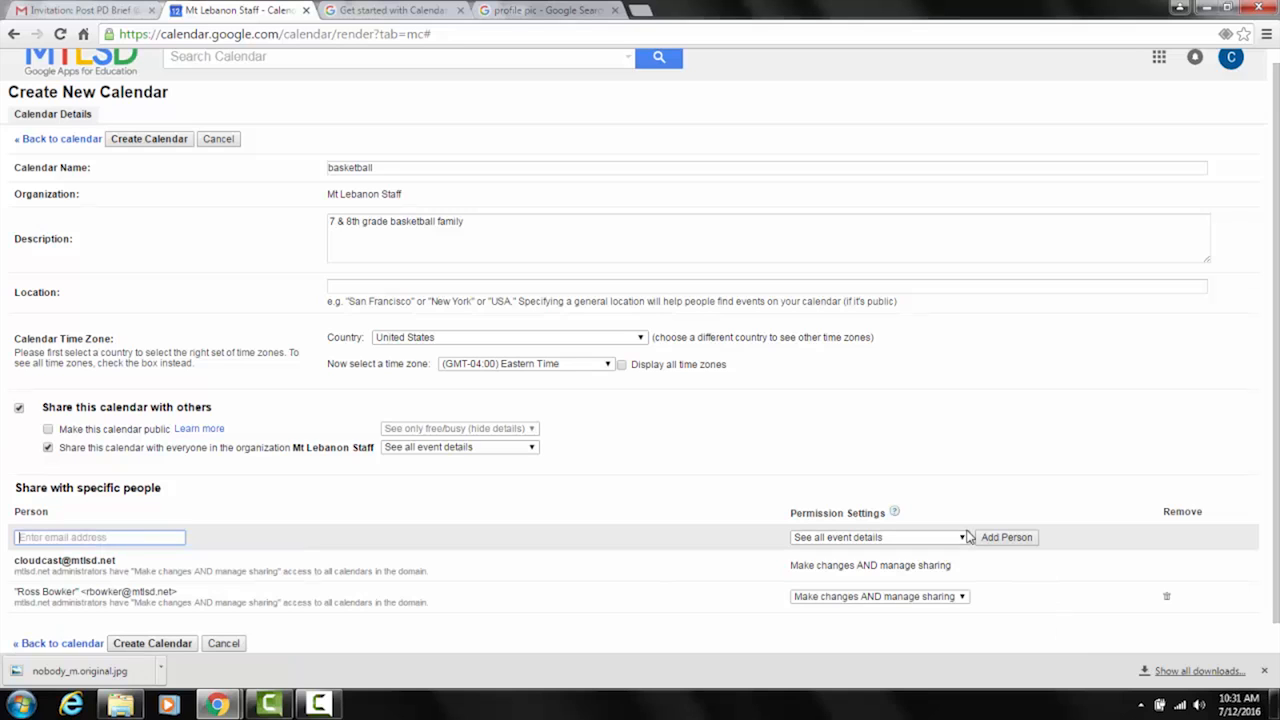
pyautogui.click(961, 596)
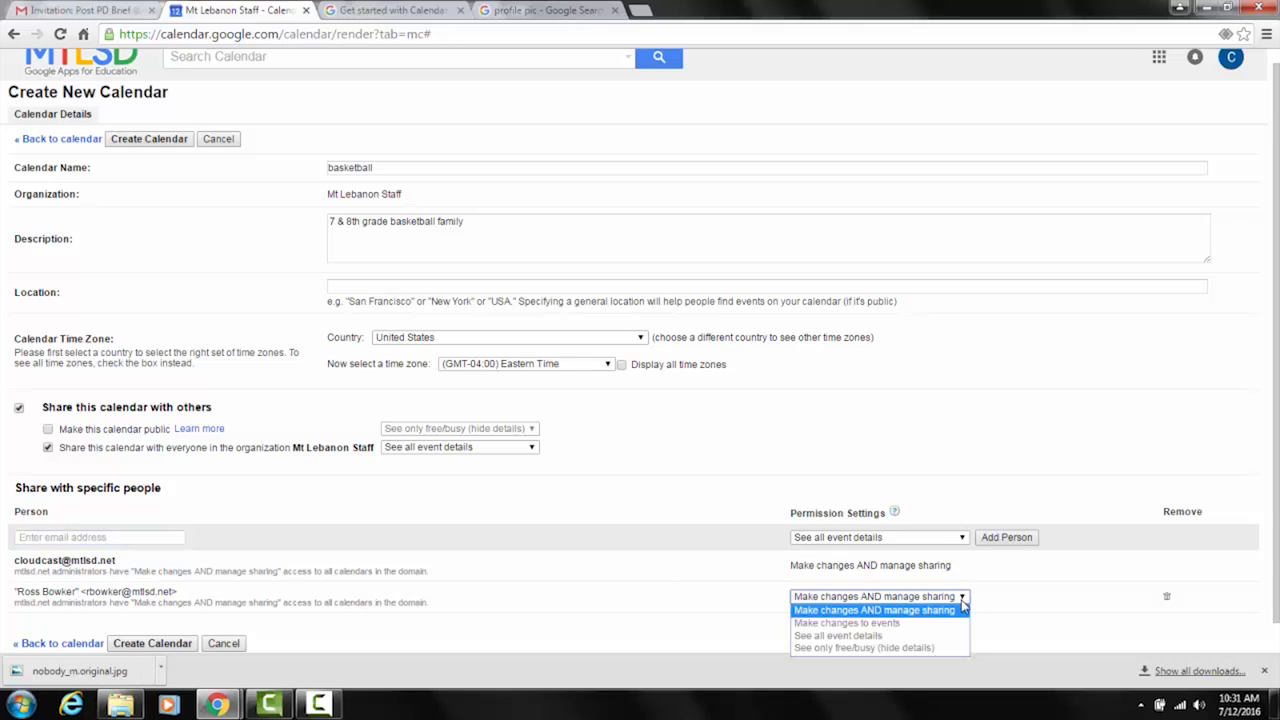
pyautogui.click(961, 597)
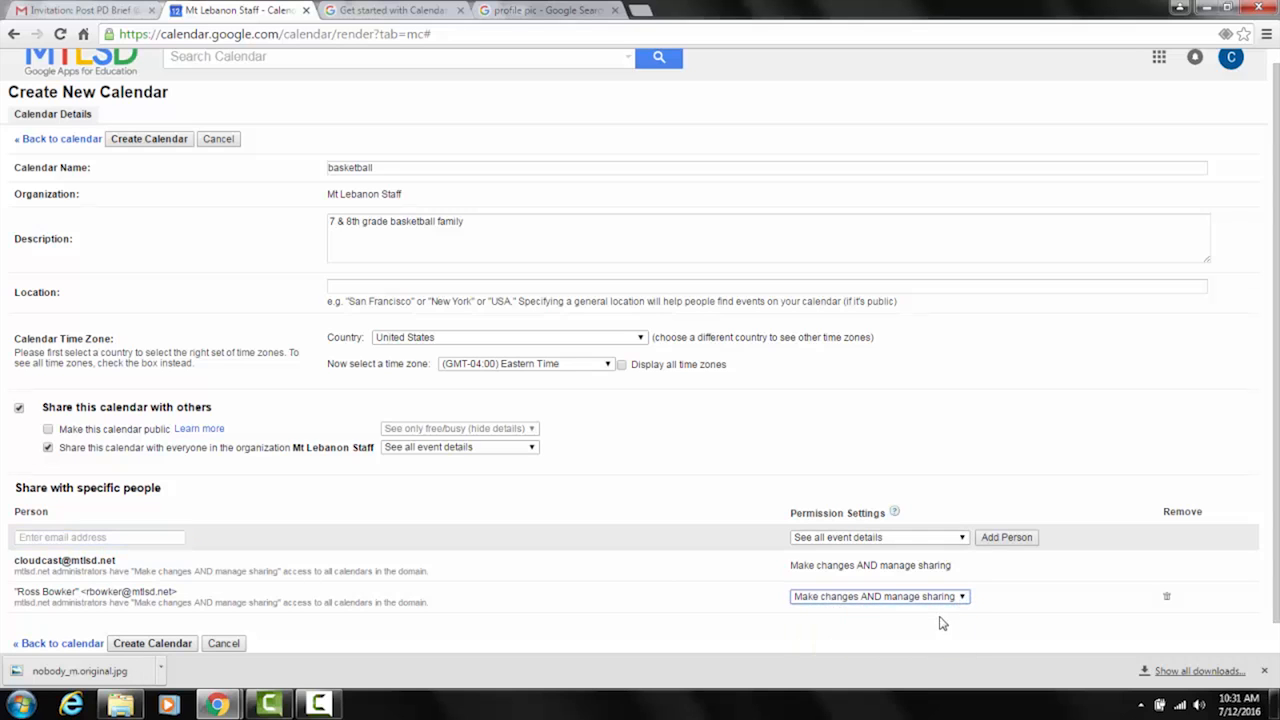
pyautogui.click(1166, 596)
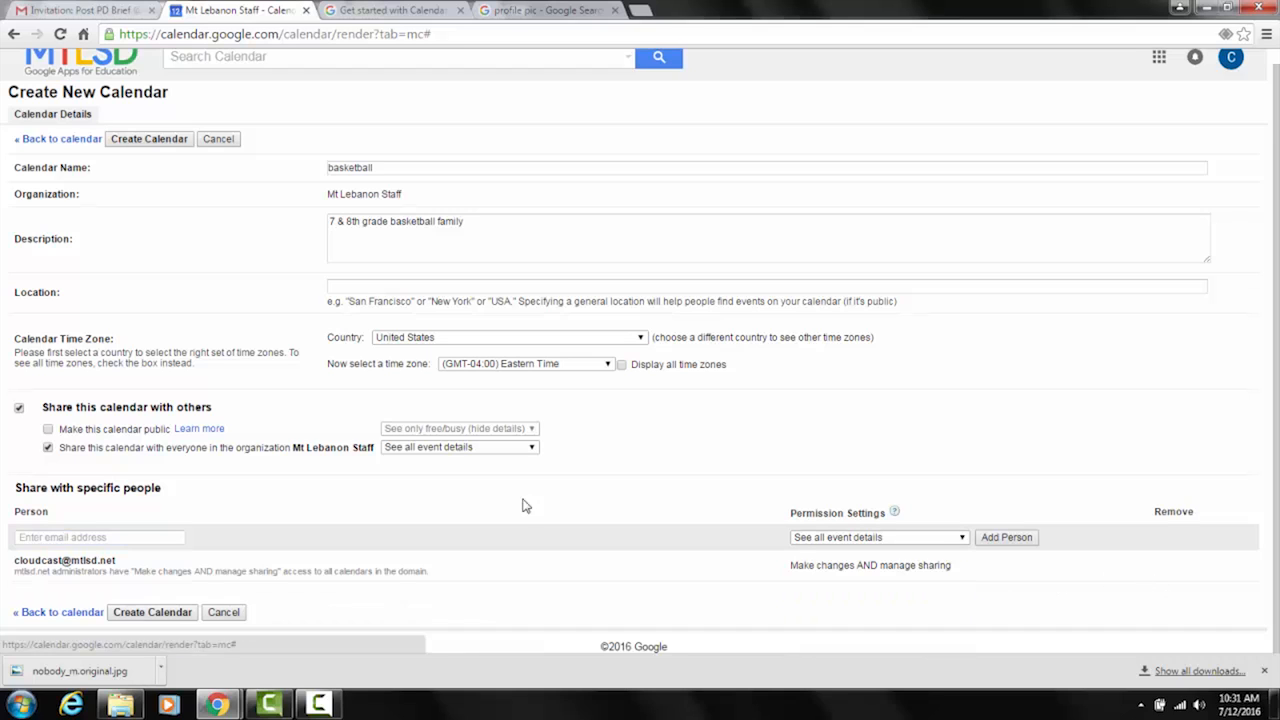
# Share the basketball calendar with a staff member from the mtlsd.net directory under Make changes AND manage sharing, and create the calendar.
pyautogui.click(122, 538)
pyautogui.write('ros')
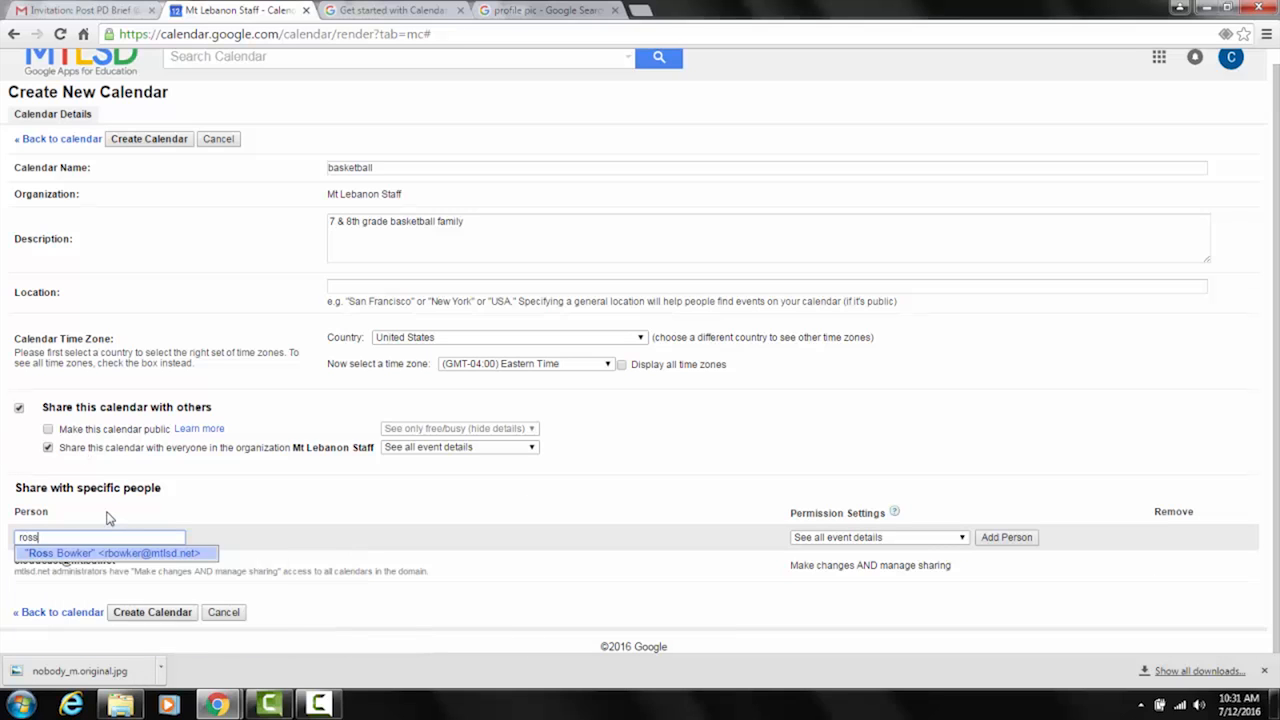
pyautogui.write('s')
pyautogui.press('Return')
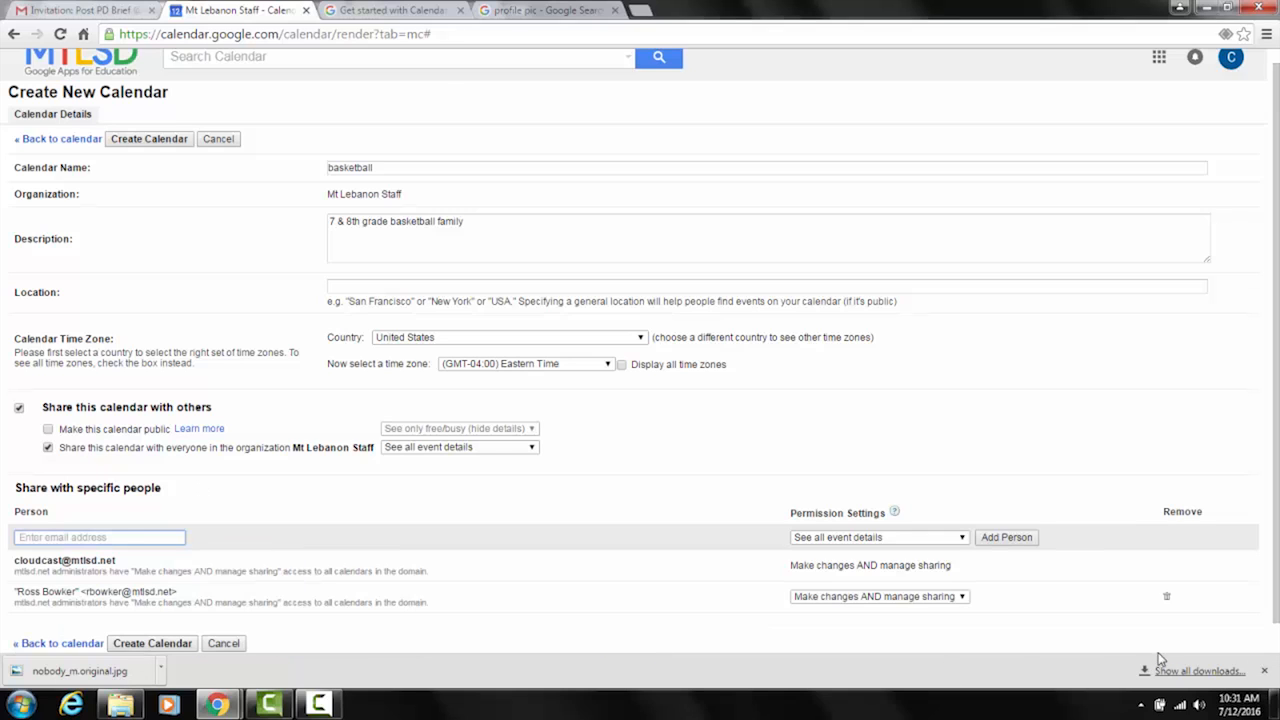
pyautogui.click(963, 598)
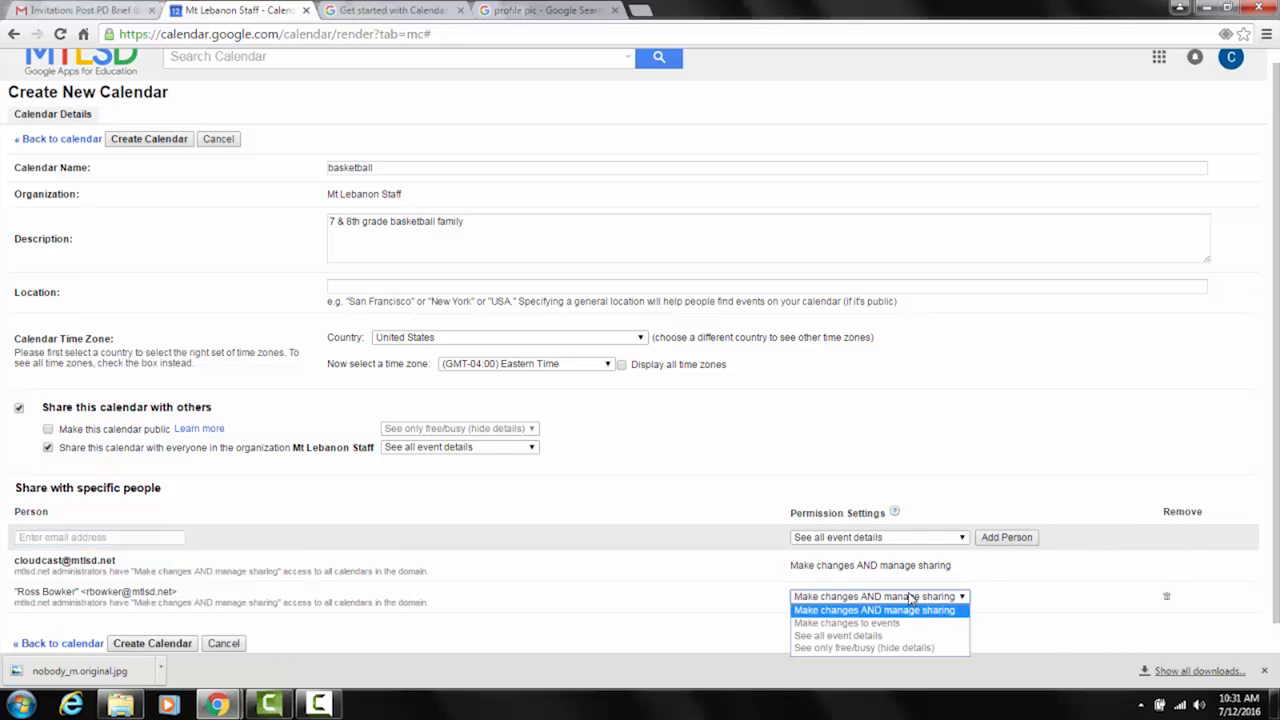
pyautogui.click(910, 597)
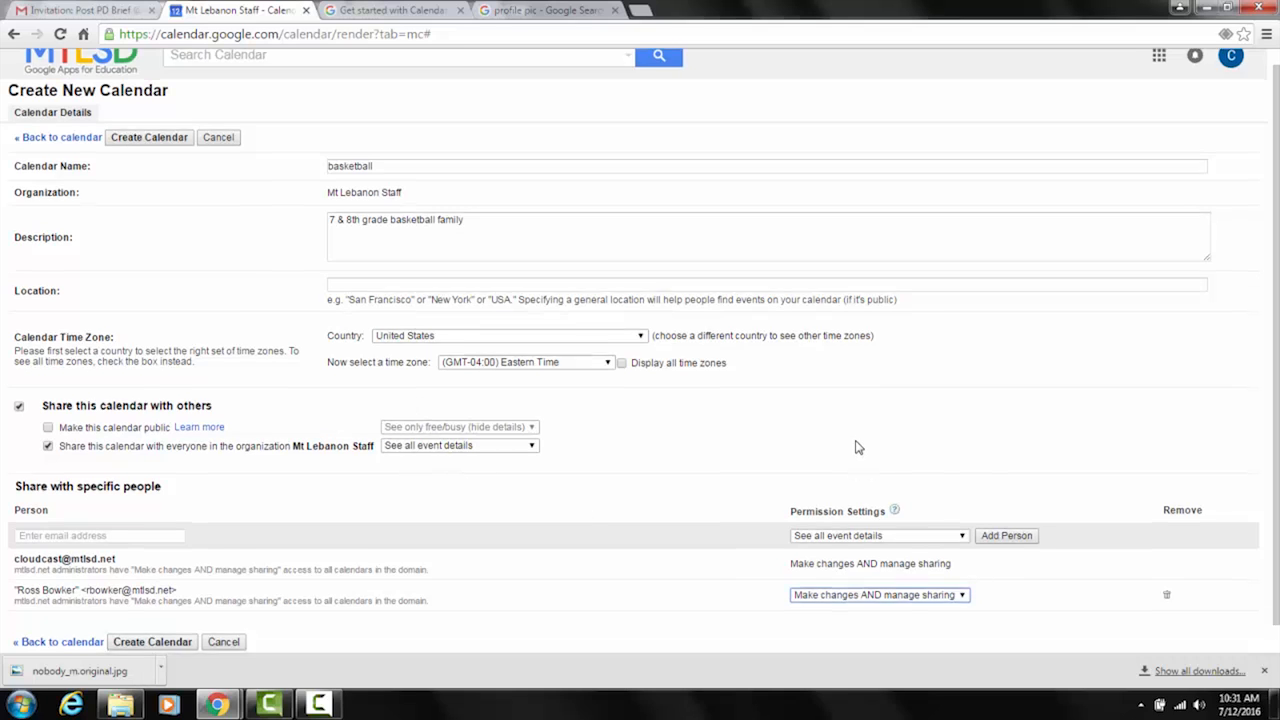
pyautogui.scroll(-1, 845, 445)
pyautogui.scroll(1, 840, 442)
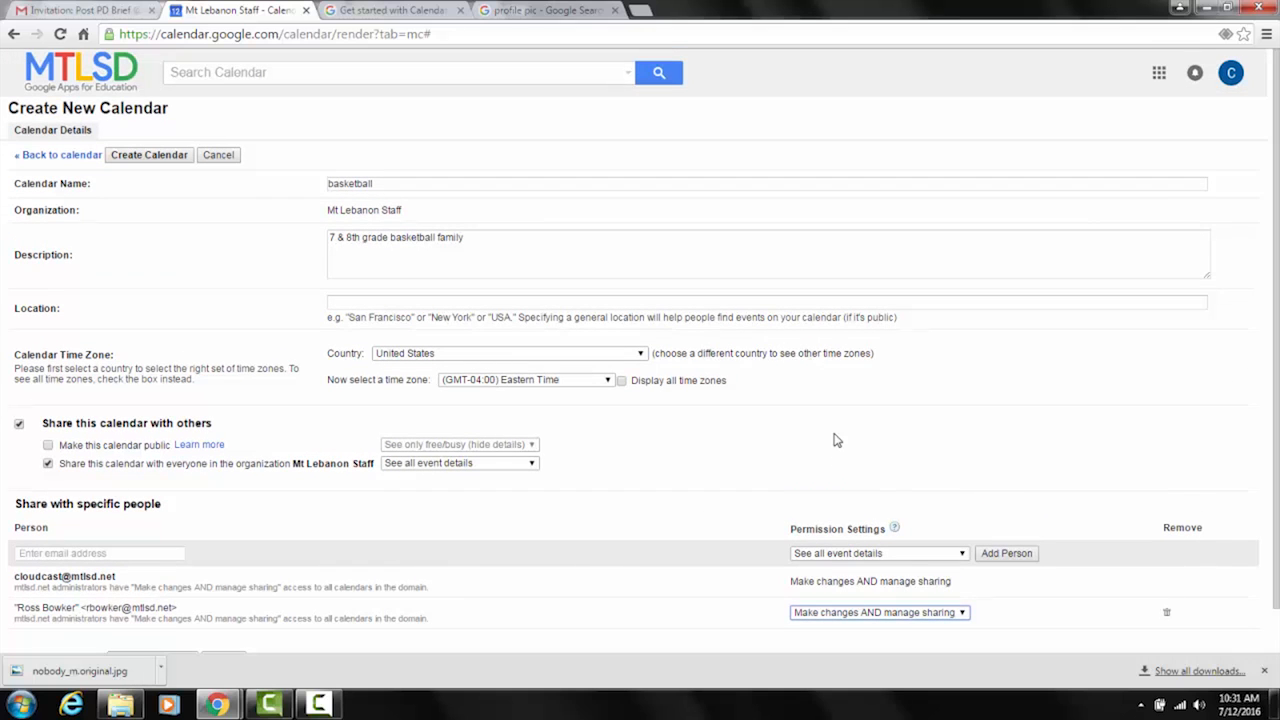
pyautogui.scroll(-1, 480, 516)
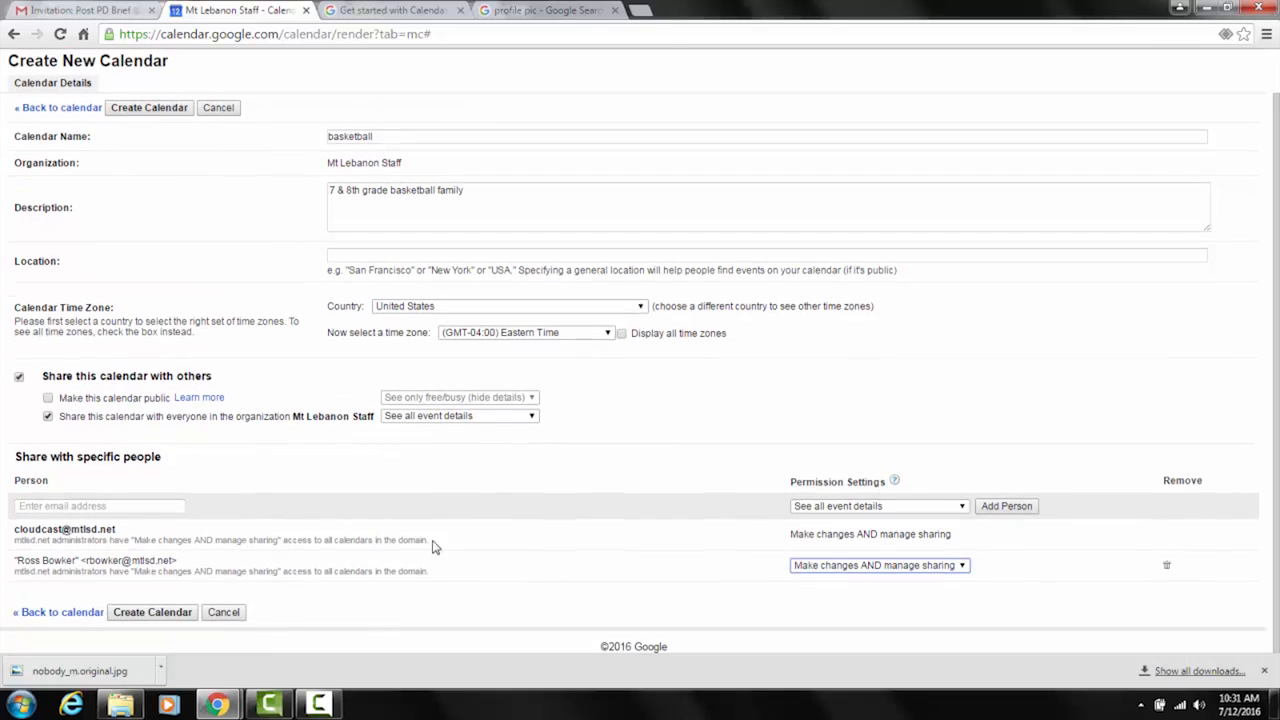
pyautogui.click(152, 613)
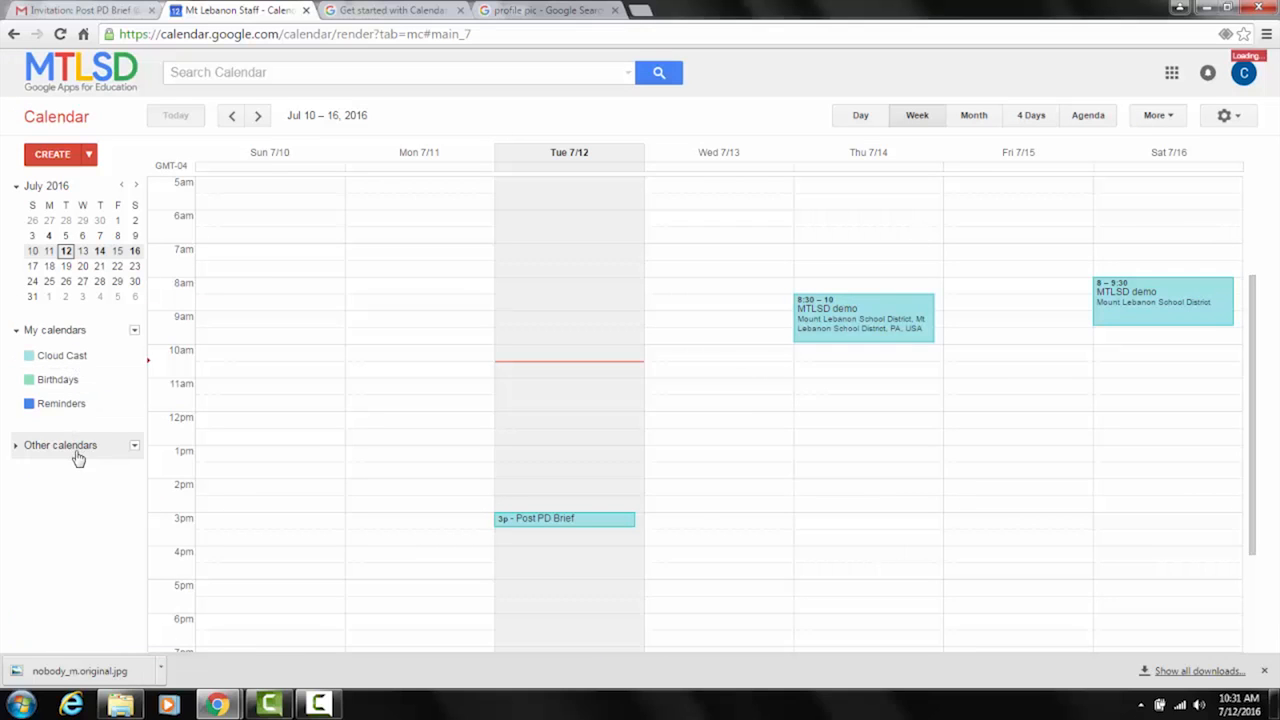
# Hide the basketball calendar's events from the week view.
pyautogui.click(134, 332)
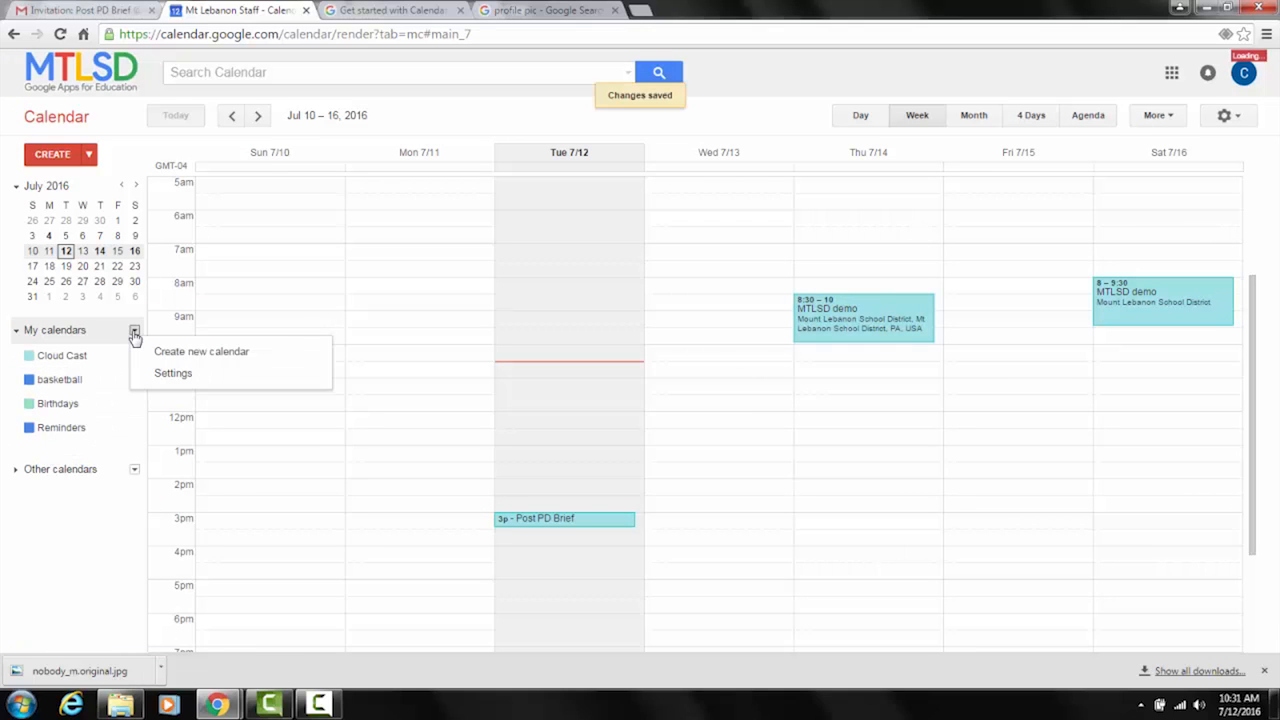
pyautogui.click(62, 383)
pyautogui.click(62, 383)
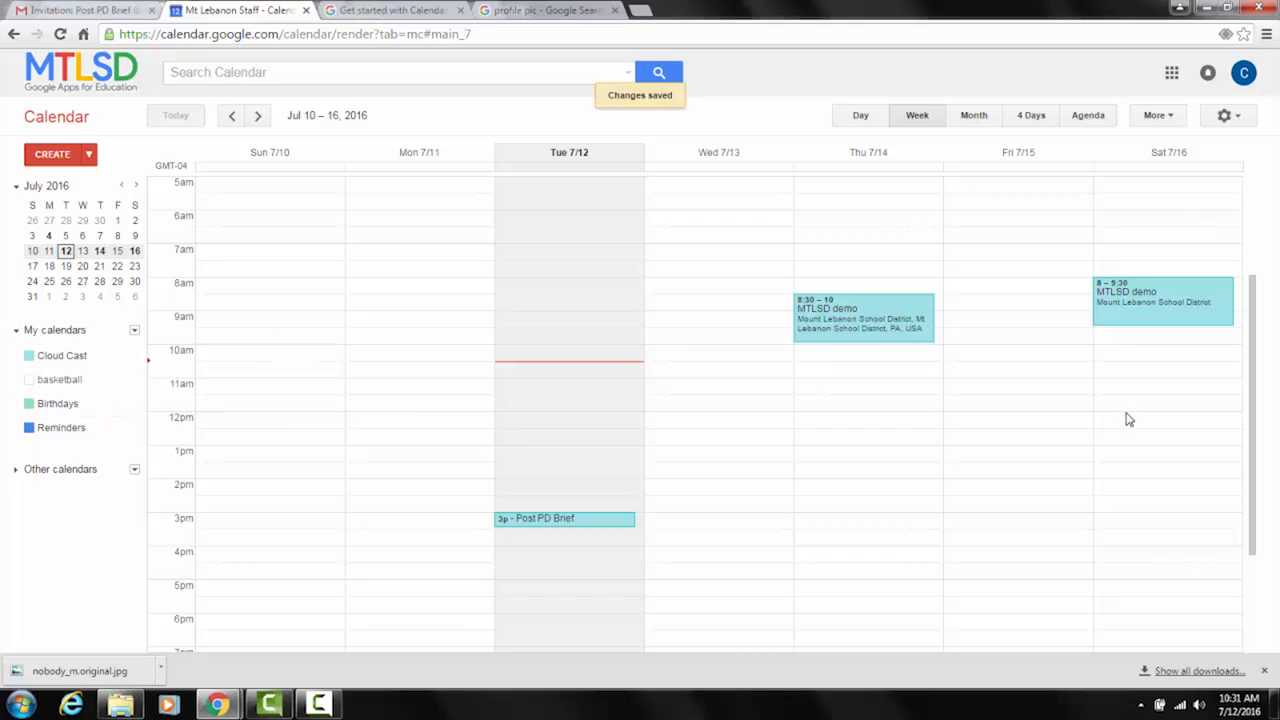
# Create an event titled "practive" on the basketball calendar for 7/14/2016, 11:30am to 12:30pm, and show that calendar in the week view.
pyautogui.click(843, 417)
pyautogui.click(843, 417)
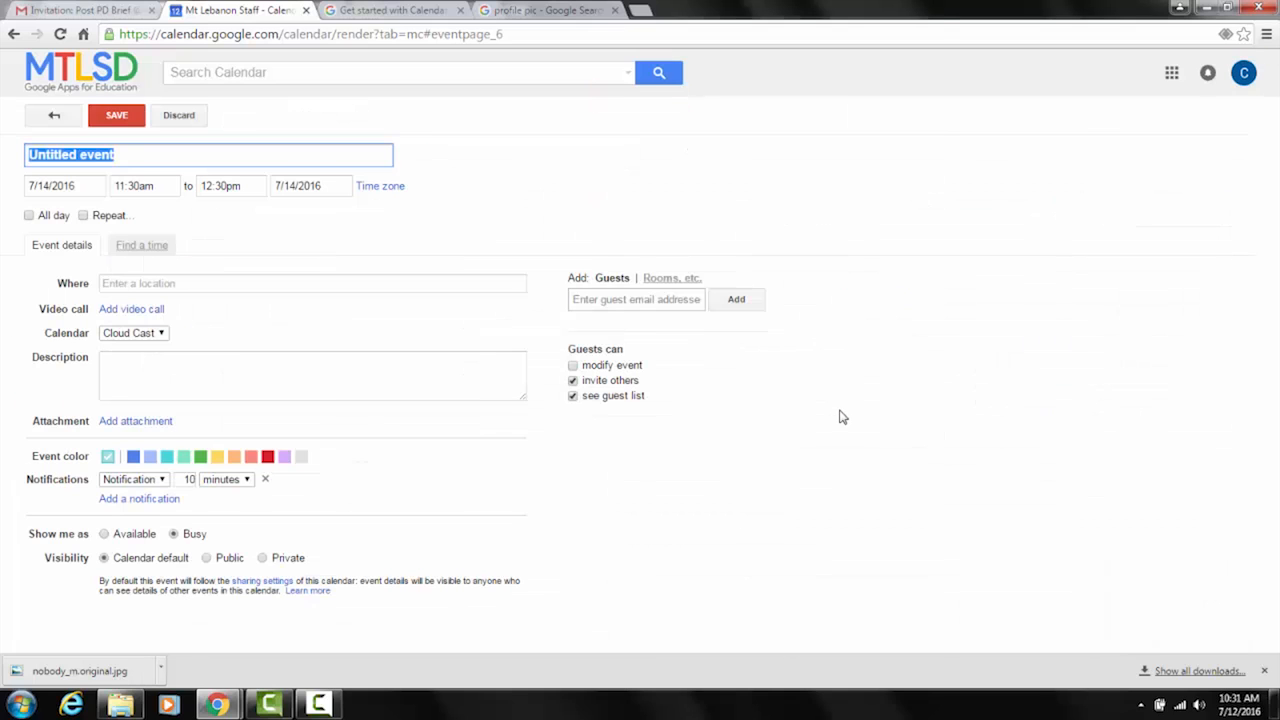
pyautogui.click(158, 333)
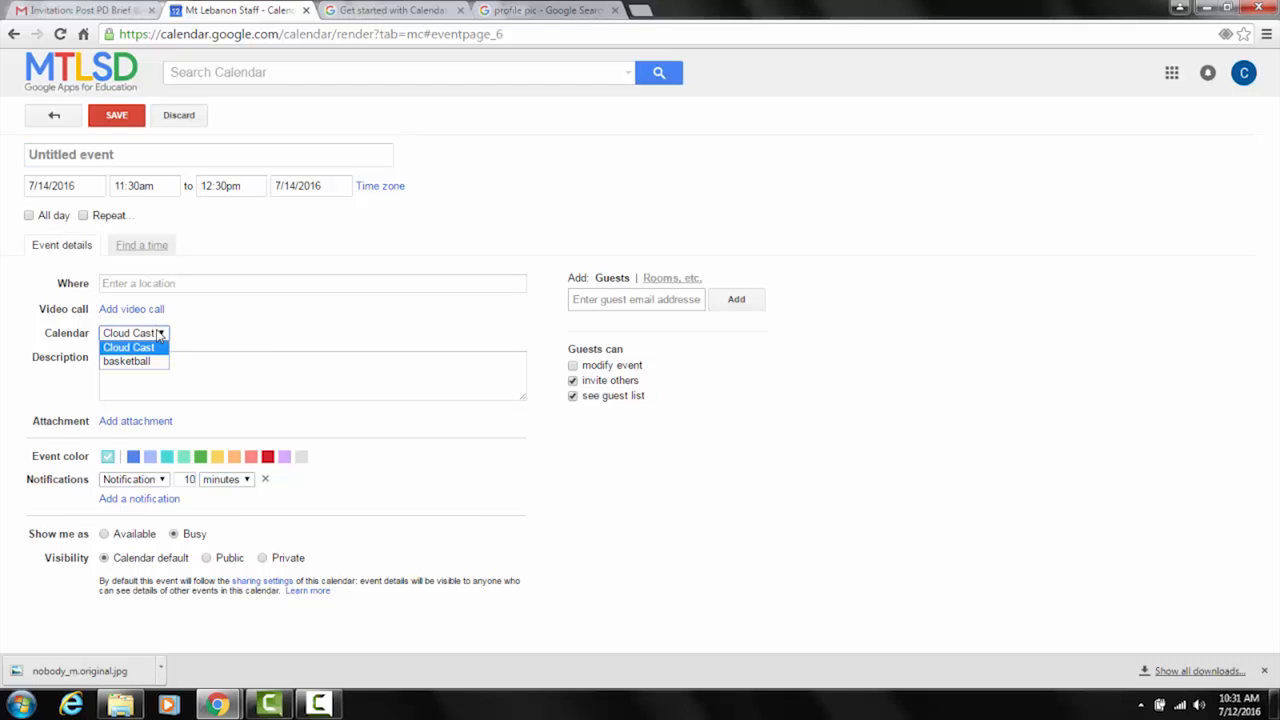
pyautogui.click(156, 364)
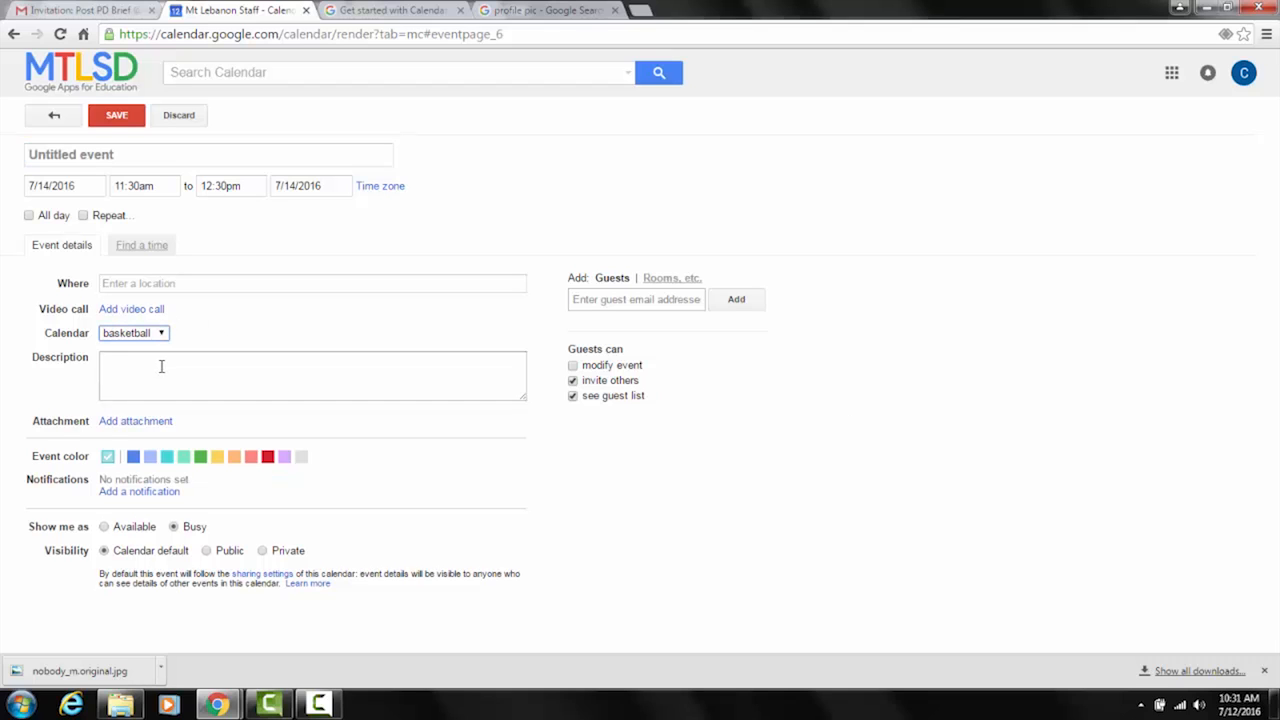
pyautogui.click(240, 157)
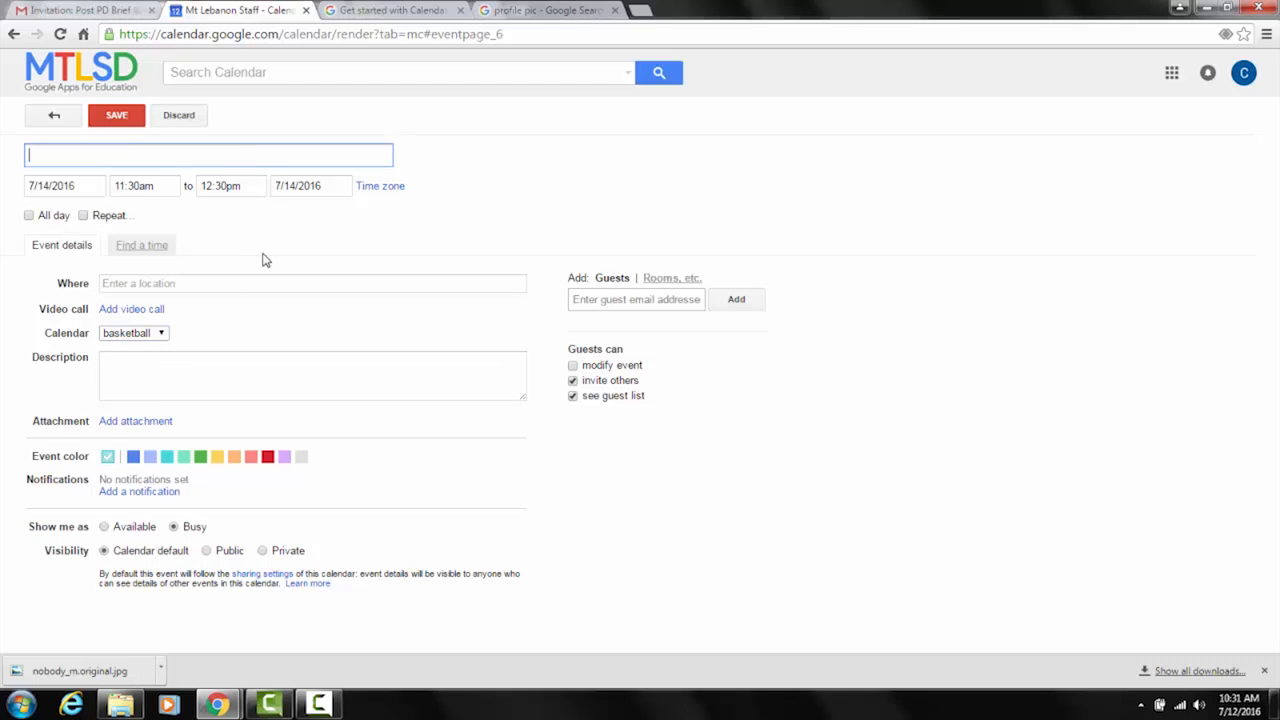
pyautogui.write('practive')
pyautogui.click(116, 115)
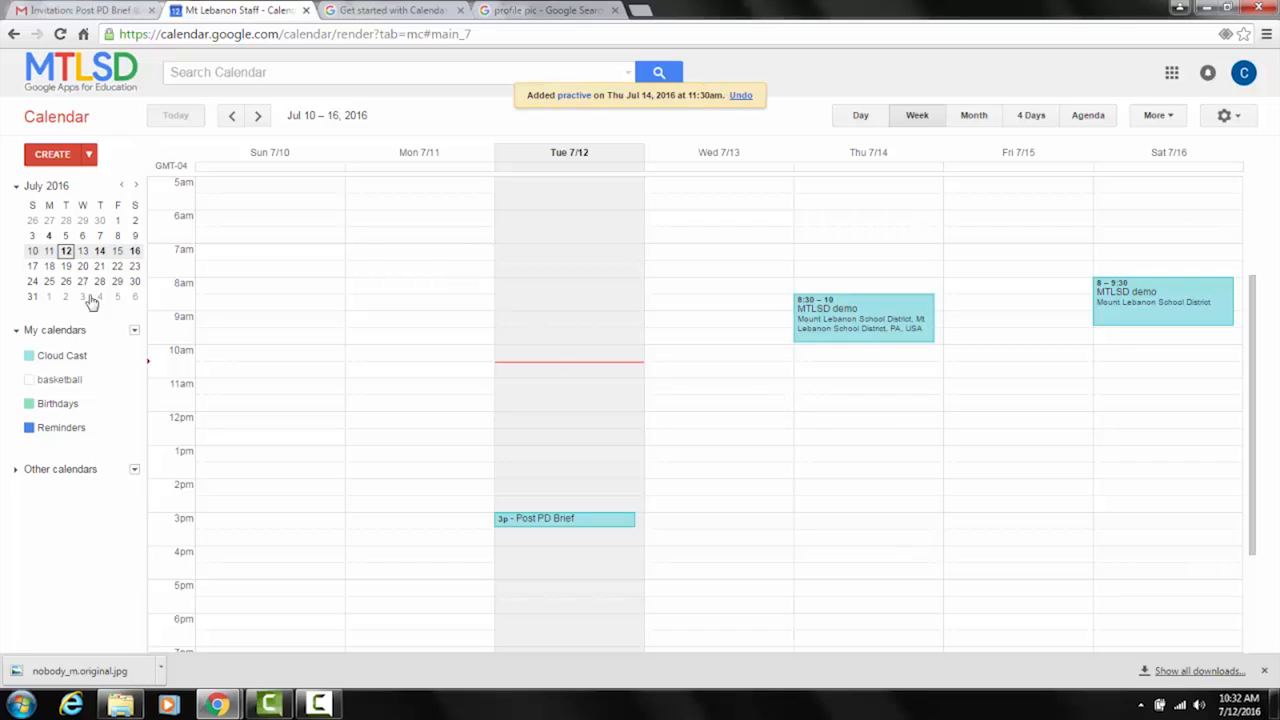
pyautogui.click(60, 380)
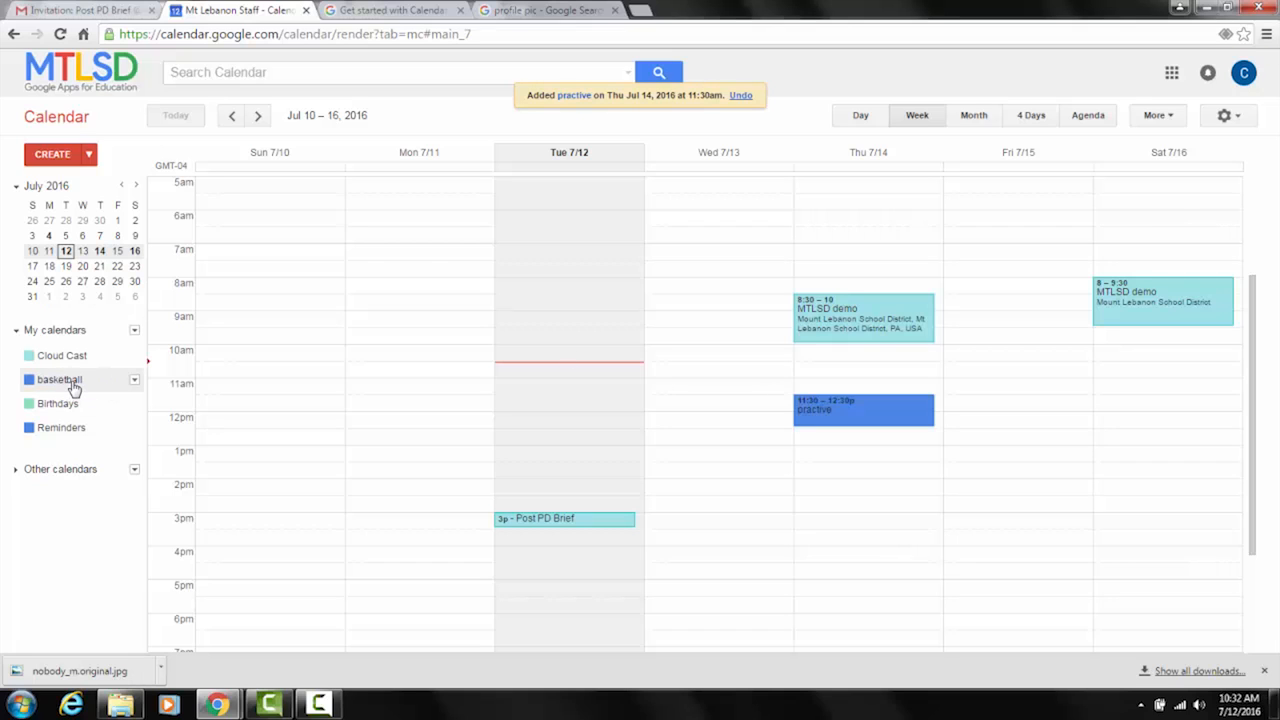
pyautogui.click(72, 382)
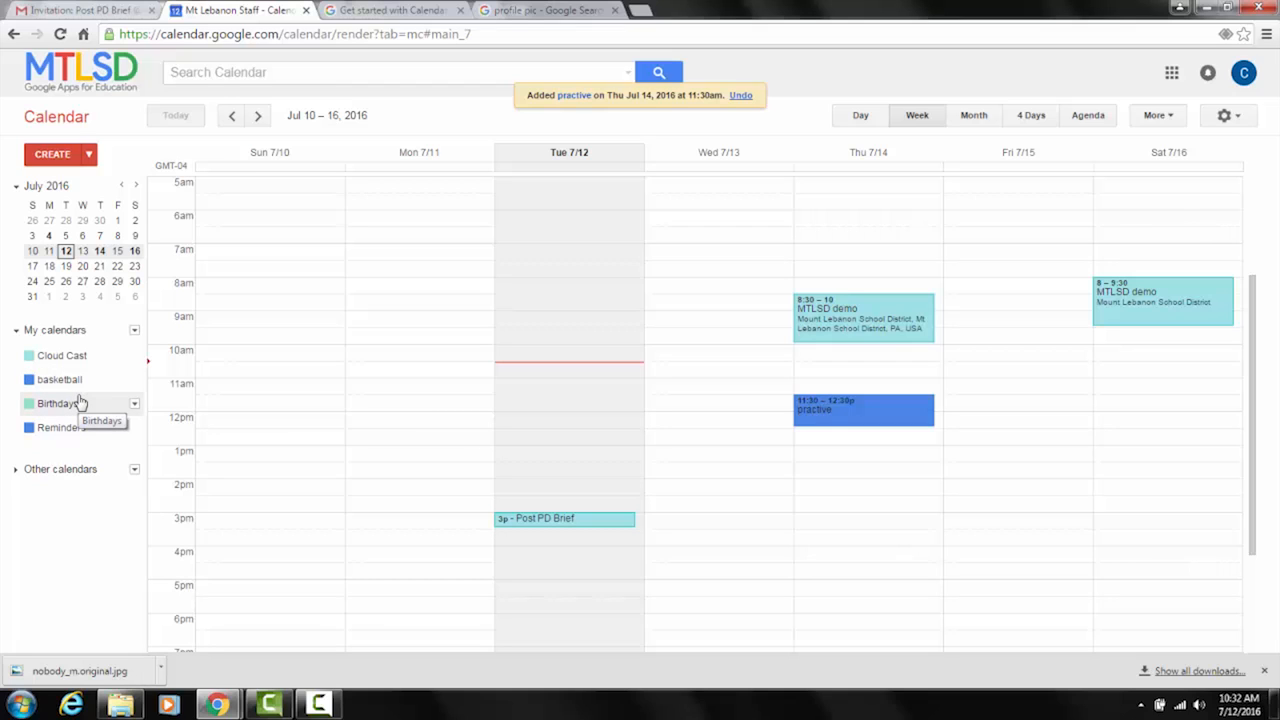
# Add a coworker's calendar from the mtlsd.net directory and toggle its events off and back on in the week view.
pyautogui.click(124, 476)
pyautogui.click(110, 492)
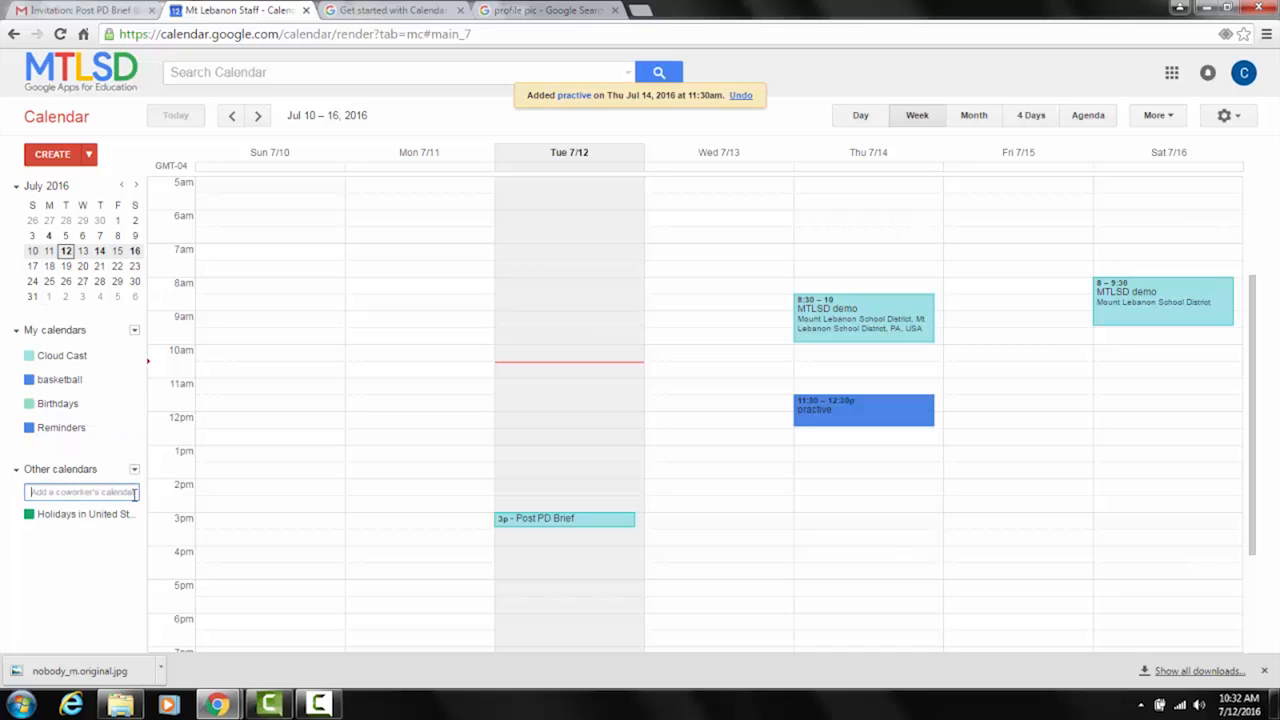
pyautogui.write('ross')
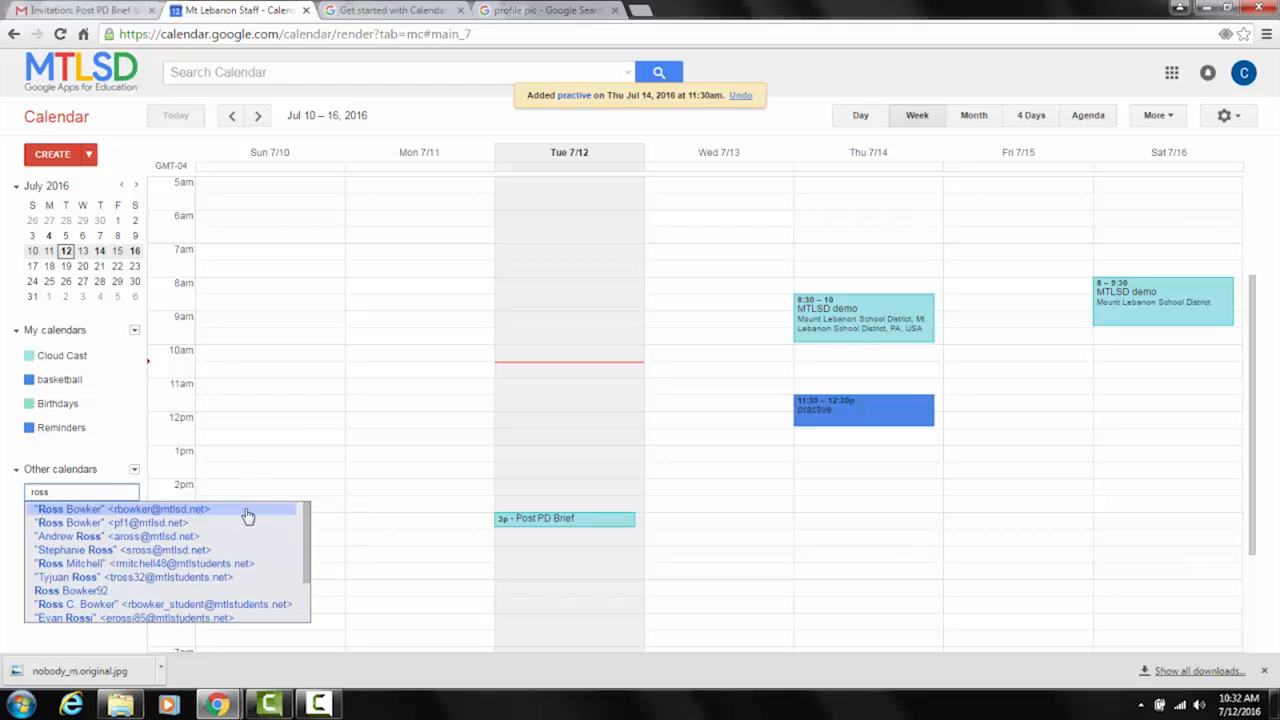
pyautogui.click(247, 514)
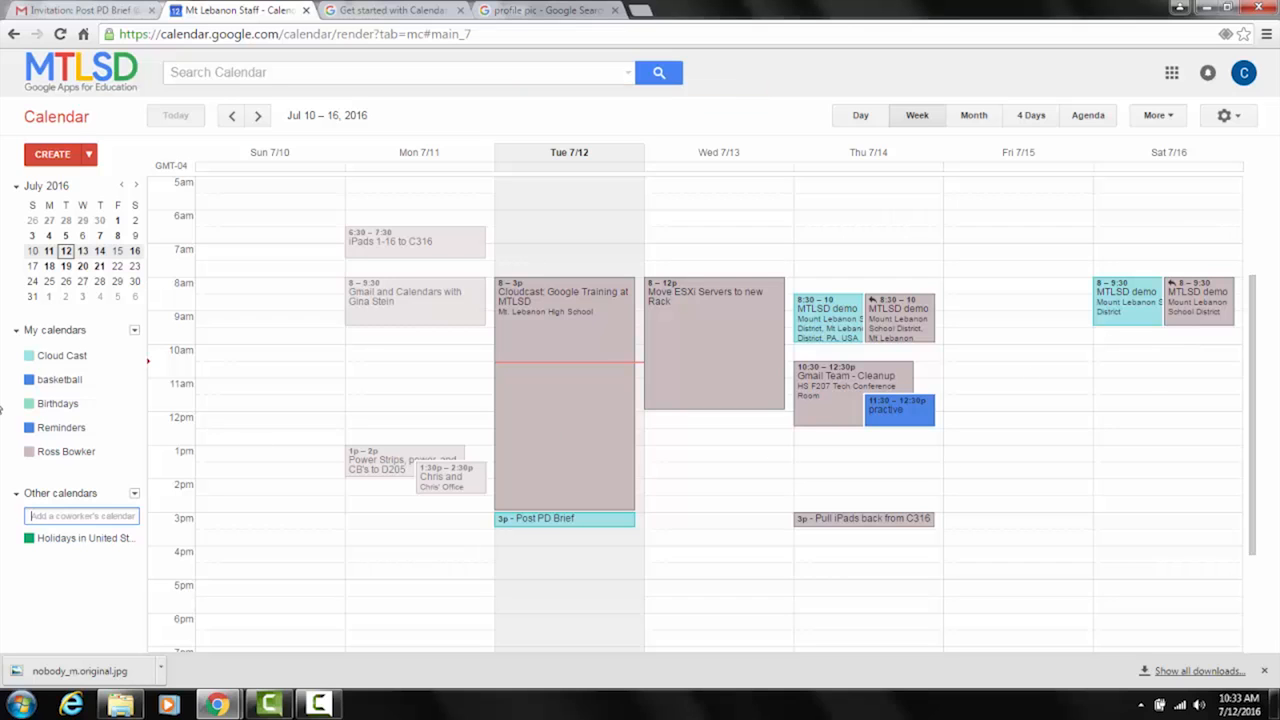
pyautogui.click(66, 452)
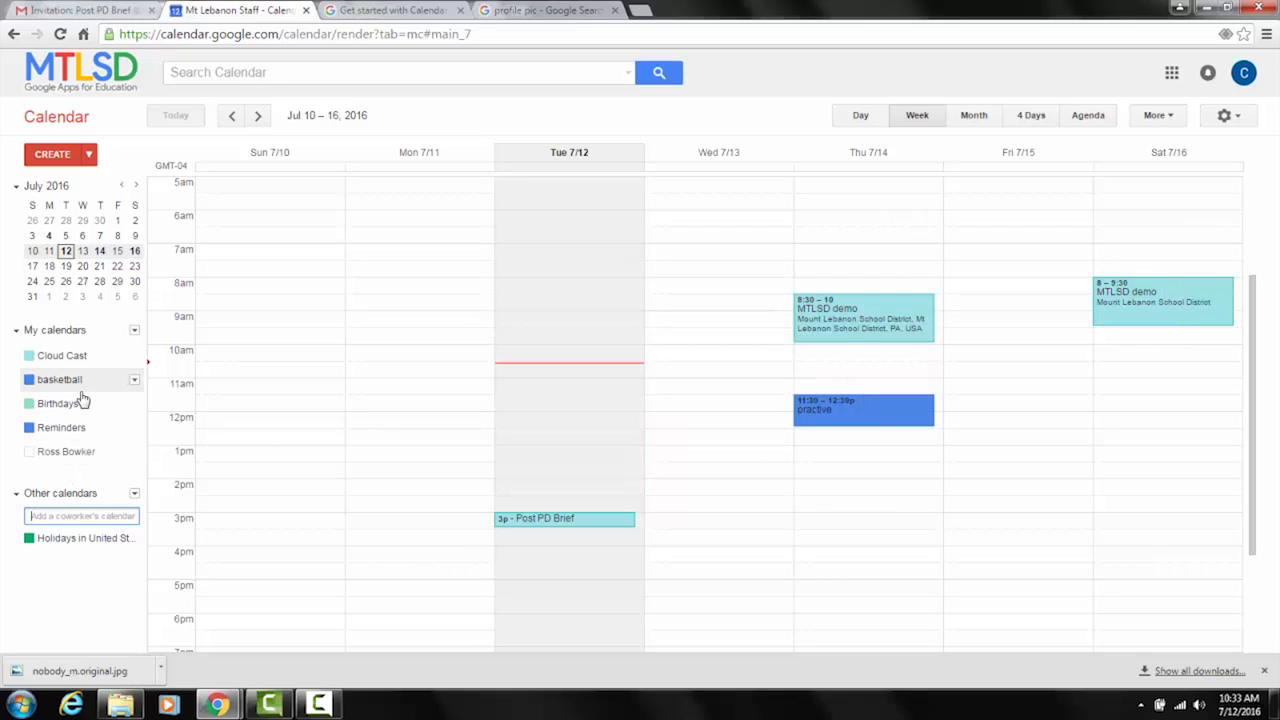
pyautogui.click(82, 455)
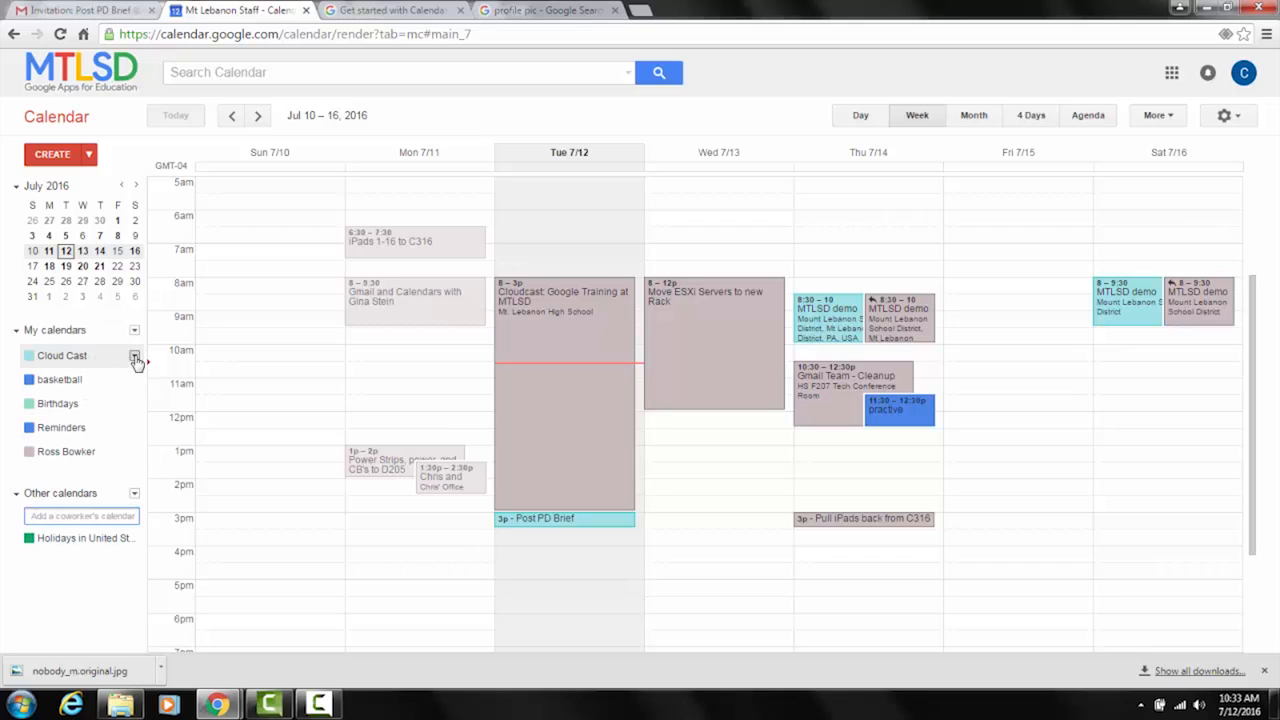
# Examine the options available for the Cloud Cast and Birthdays calendars.
pyautogui.click(135, 357)
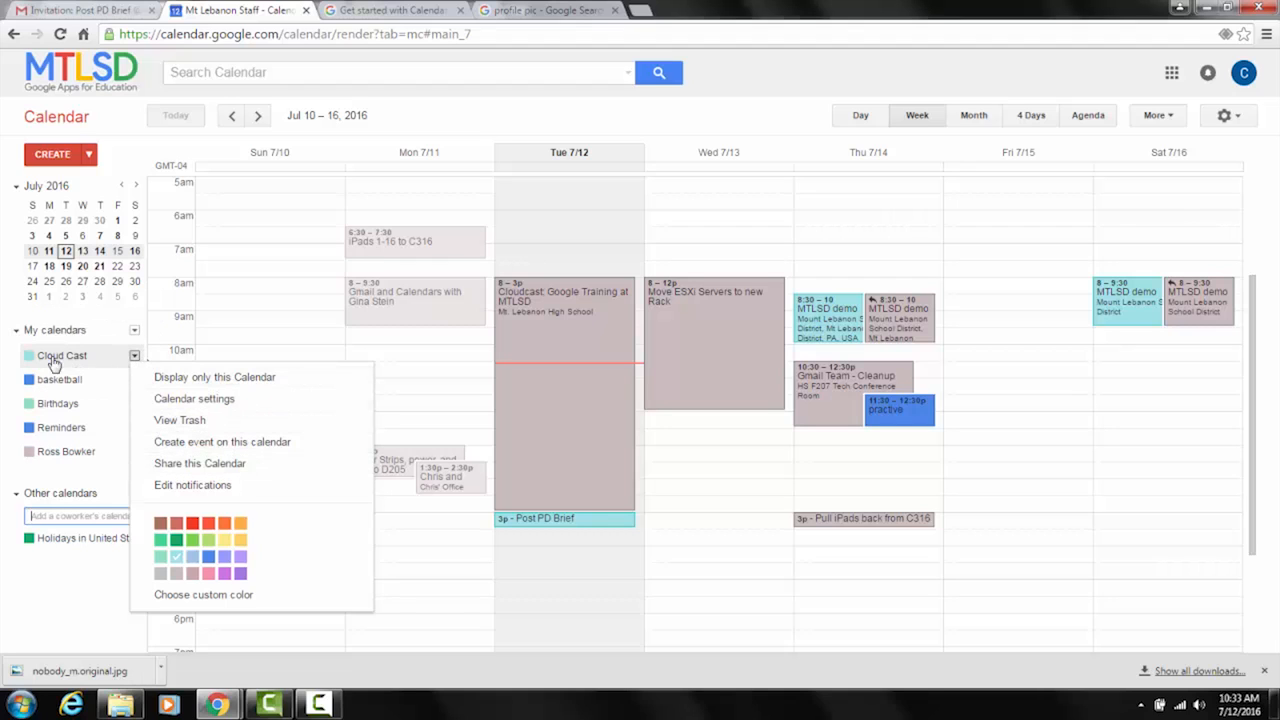
pyautogui.click(472, 113)
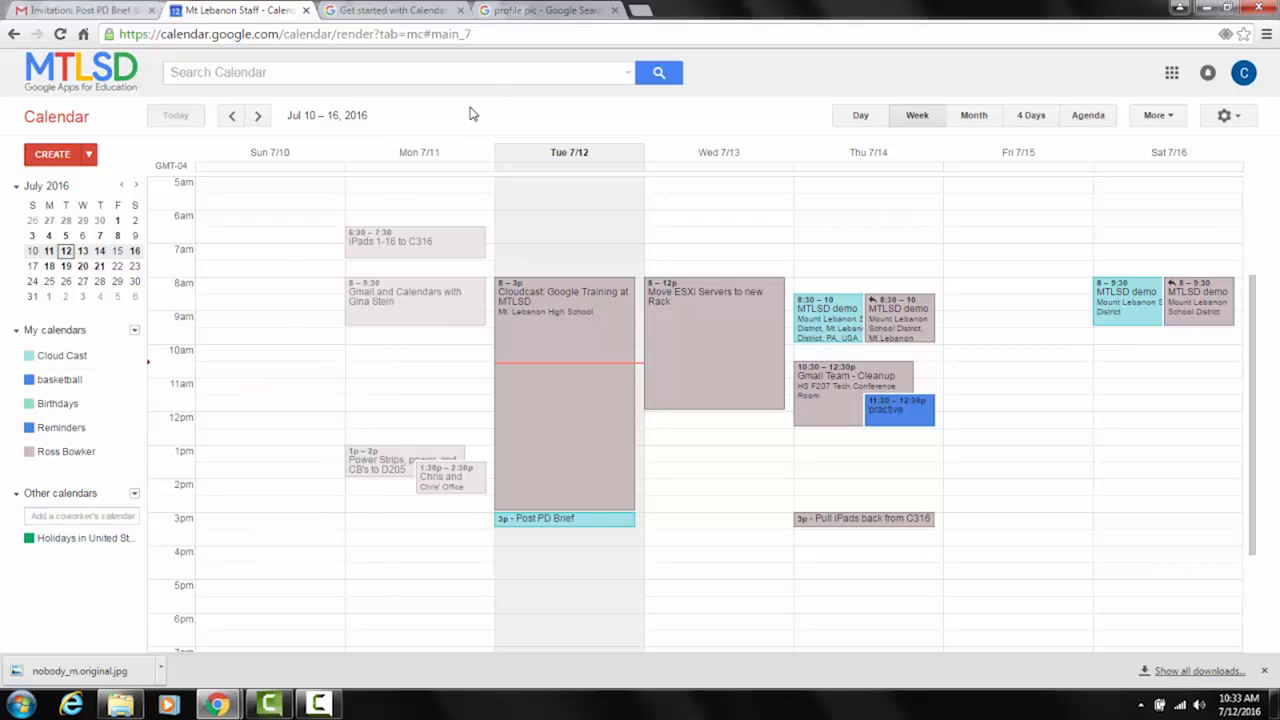
pyautogui.click(134, 406)
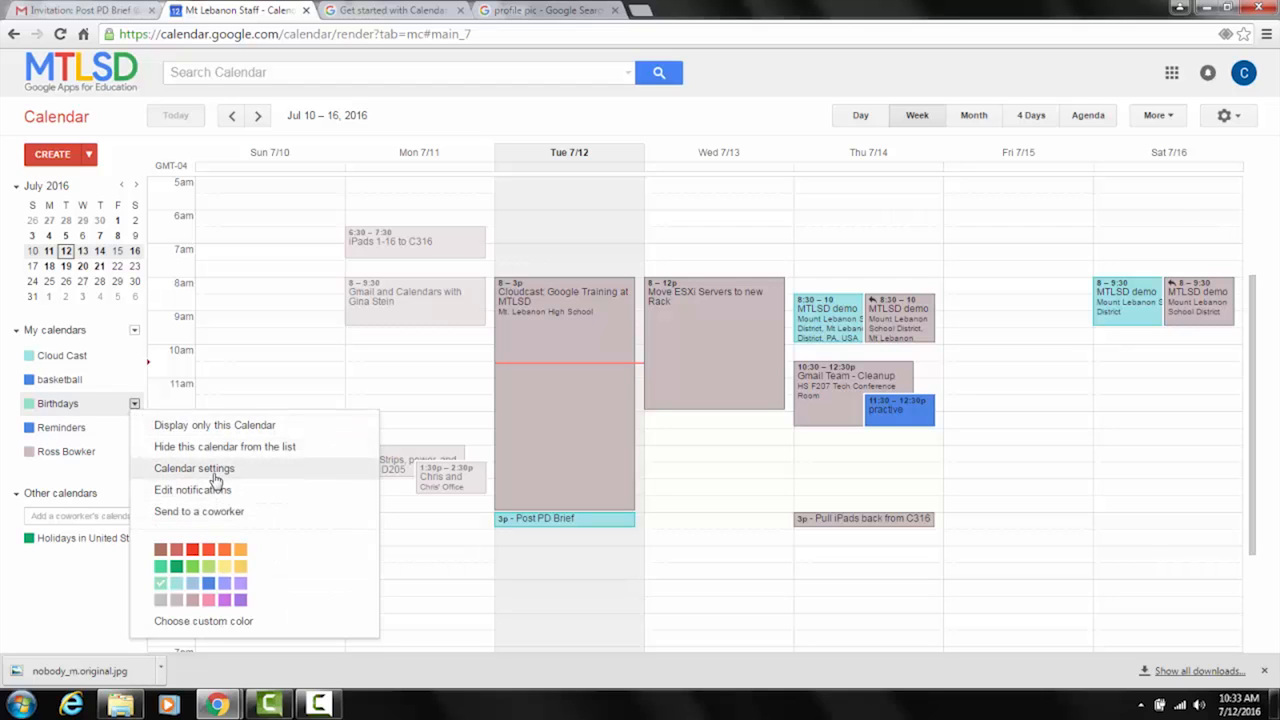
# Open the Cloud Cast calendar's sharing settings and set the permission for a new person to Make changes to events.
pyautogui.click(135, 357)
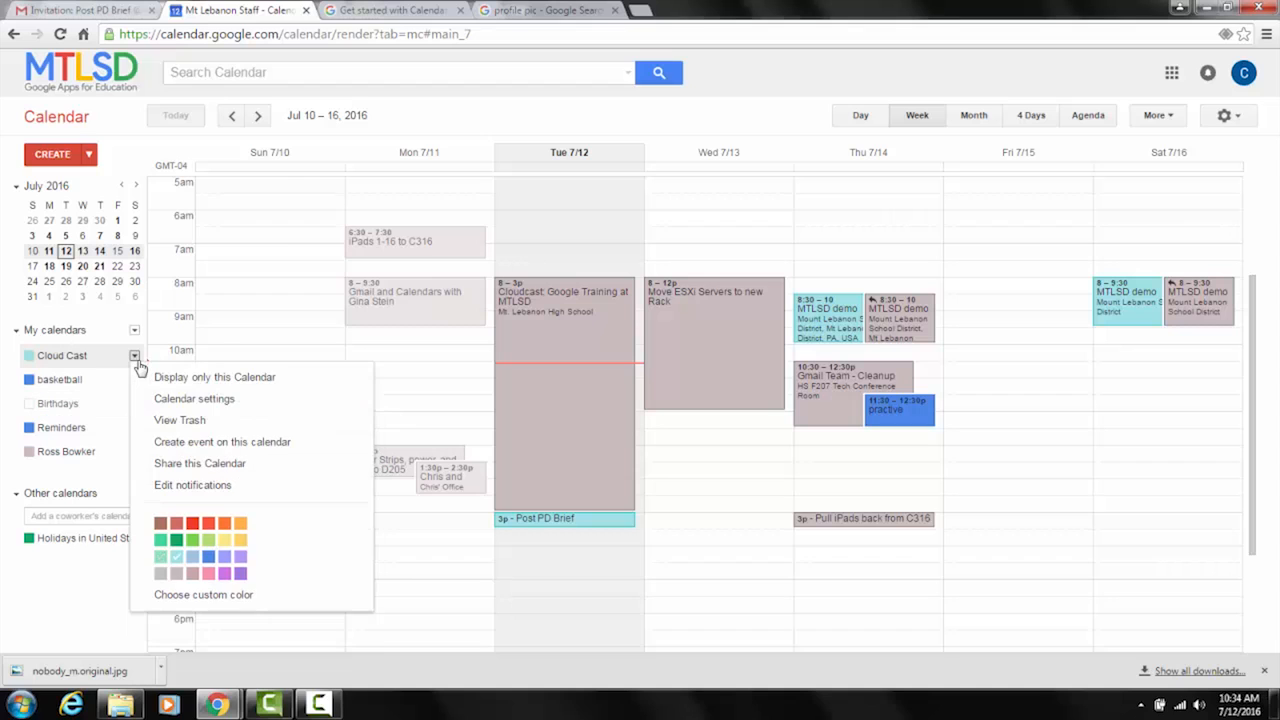
pyautogui.click(204, 463)
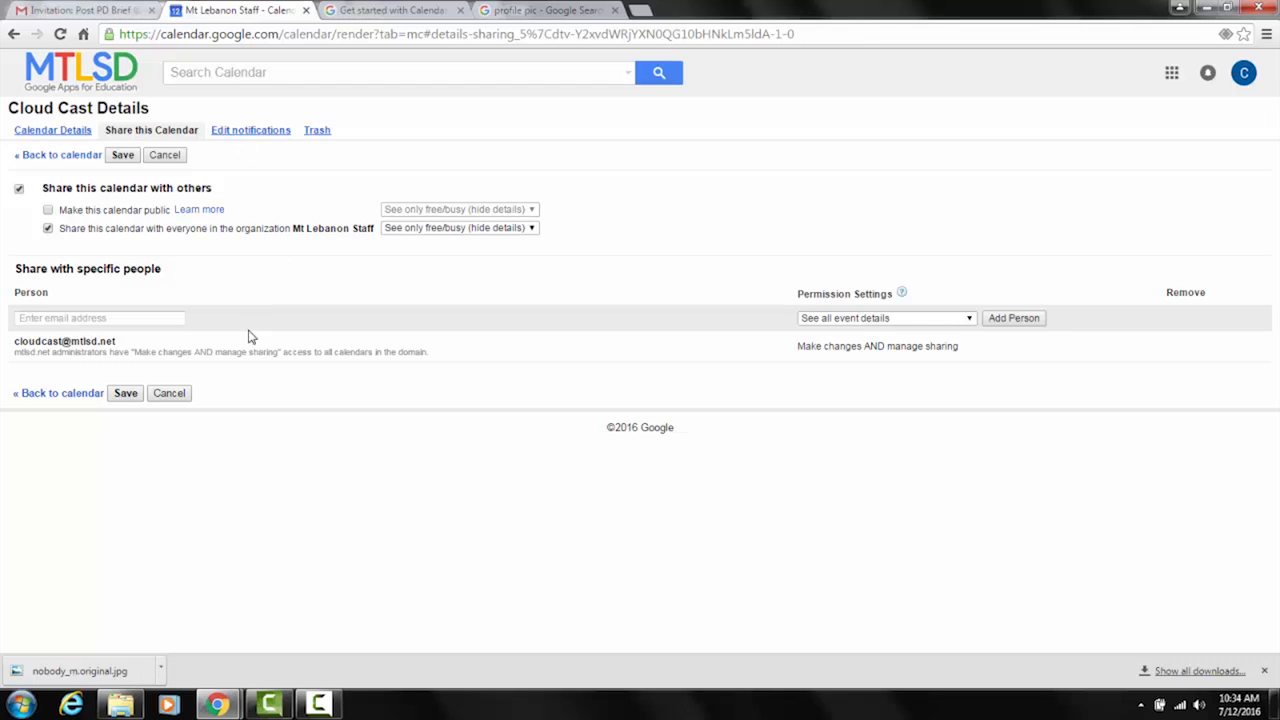
pyautogui.click(937, 320)
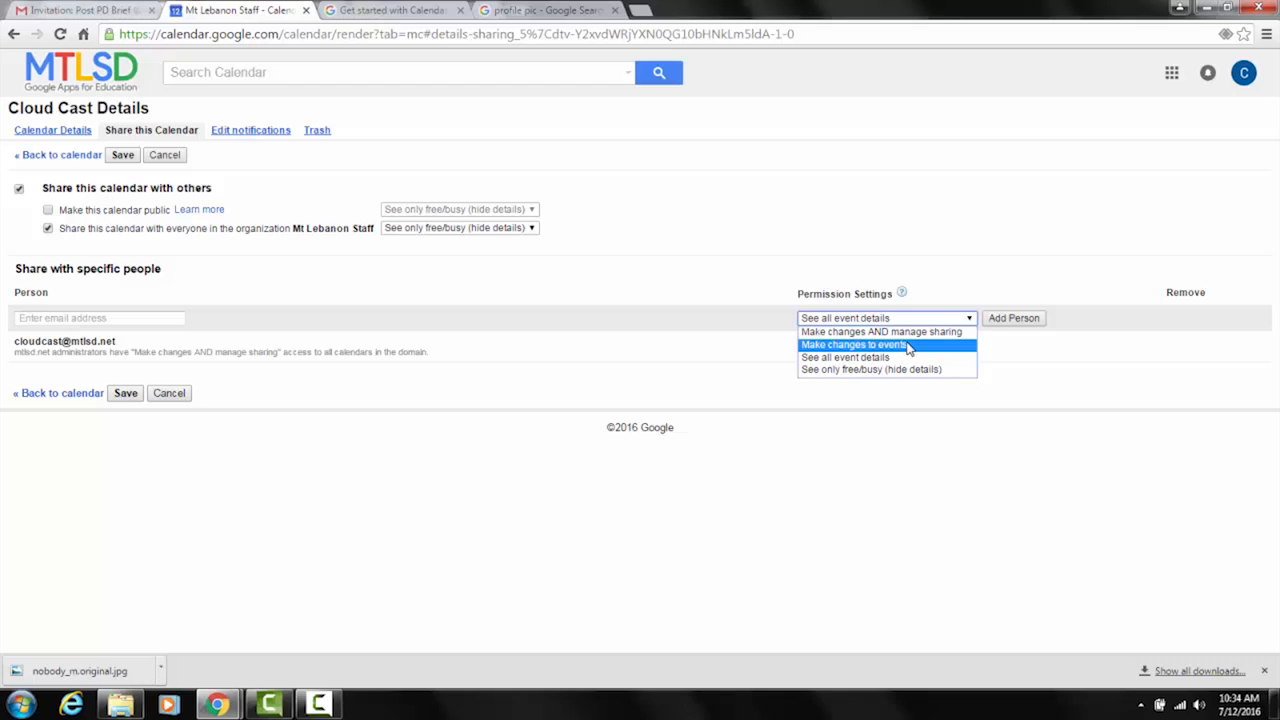
pyautogui.click(906, 345)
pyautogui.click(943, 320)
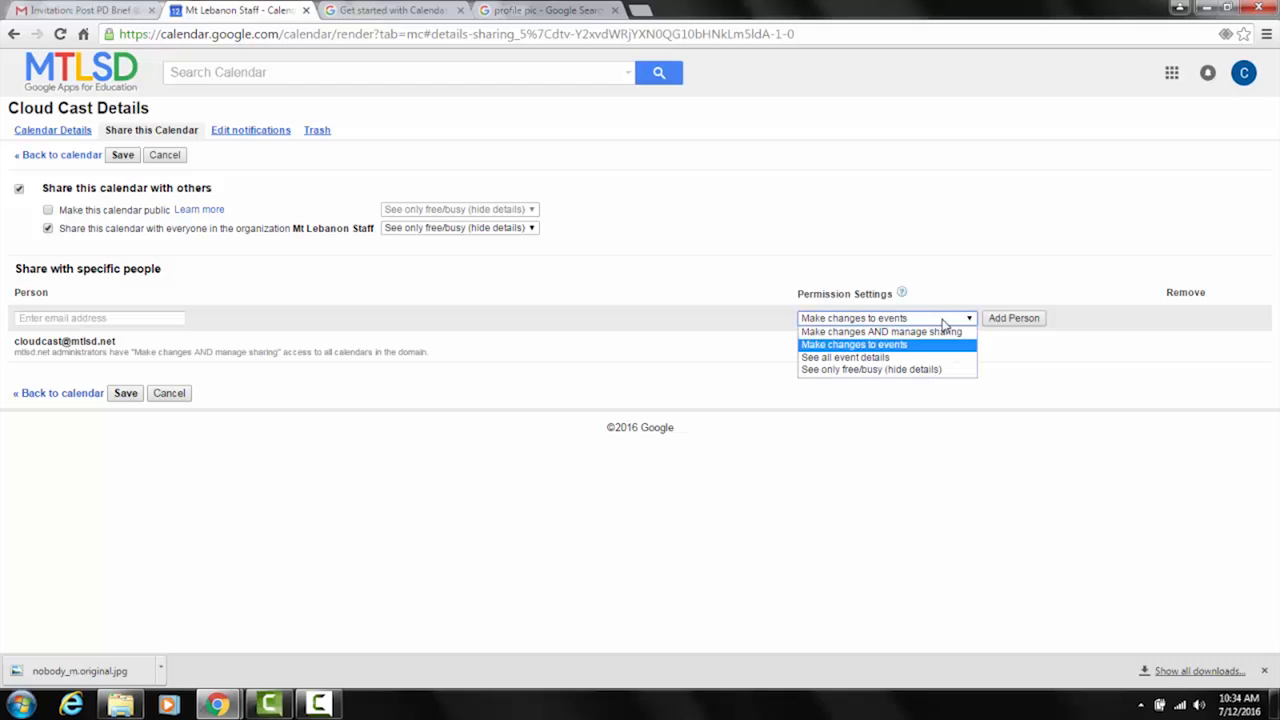
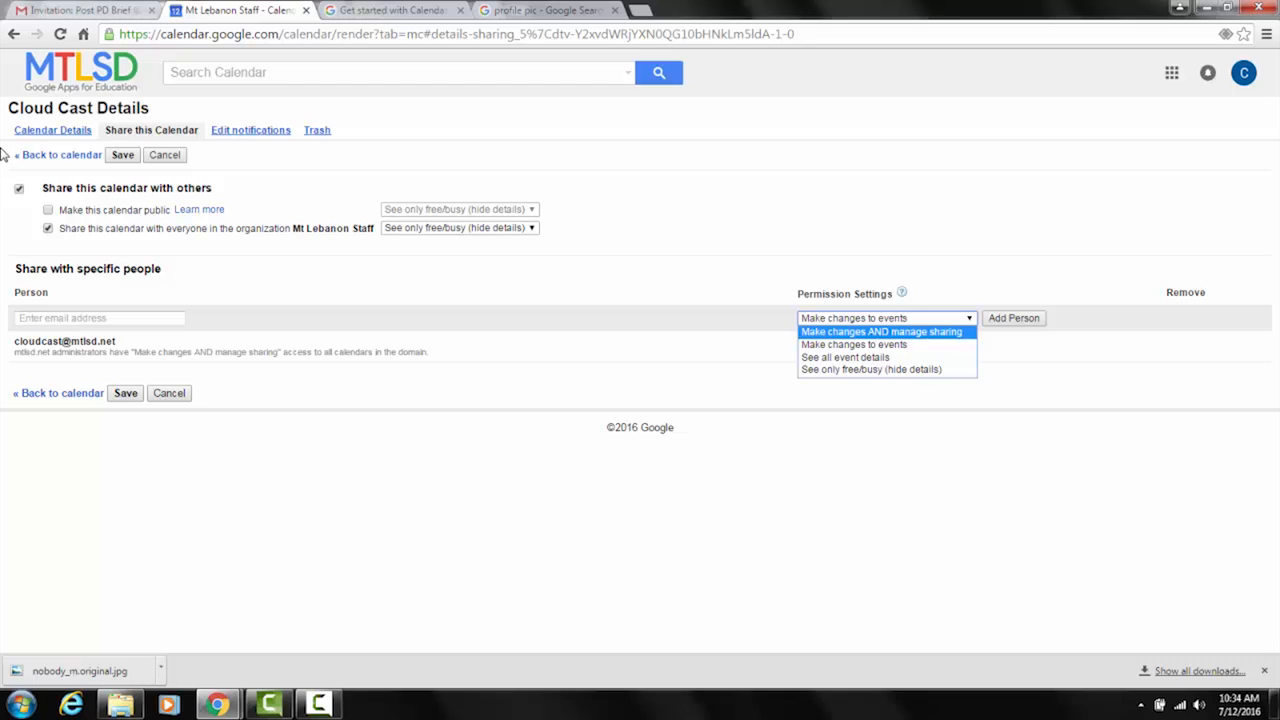
pyautogui.click(873, 251)
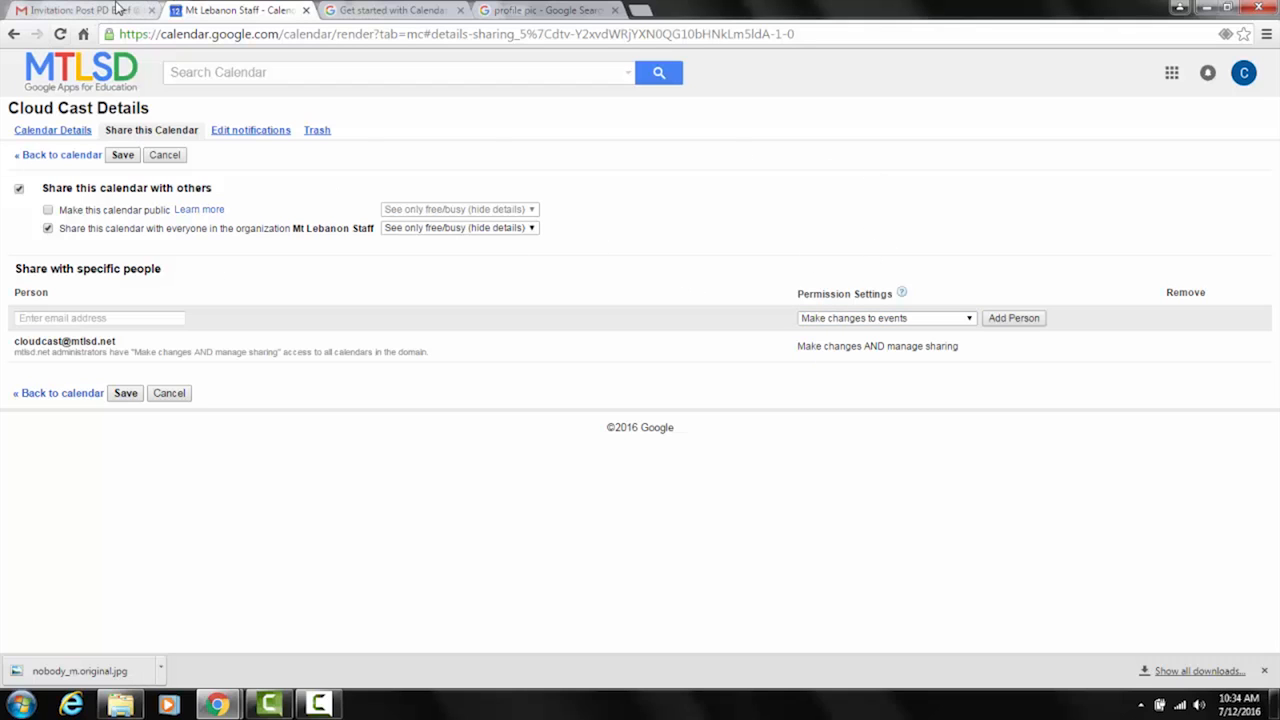
# Review section 1.6 on viewing and restoring deleted events in the Google Apps Learning Center's Calendar guide.
pyautogui.click(396, 10)
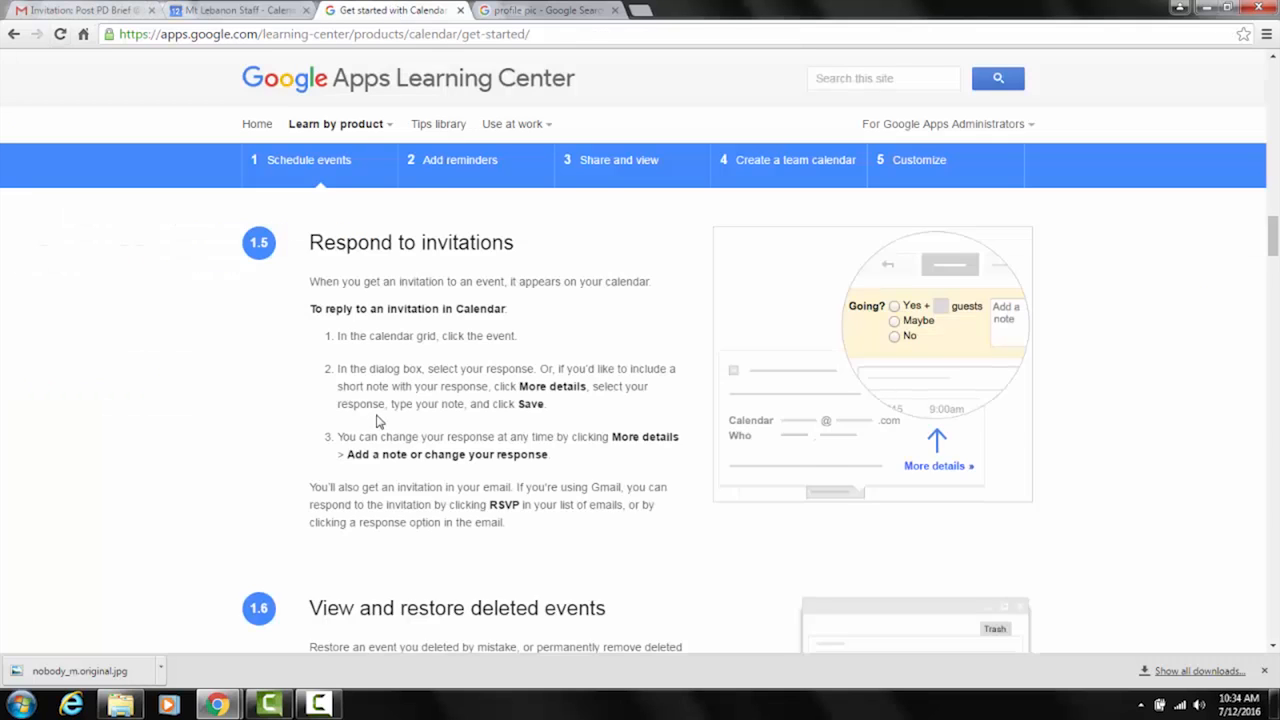
pyautogui.scroll(-2, 378, 421)
pyautogui.scroll(-1, 380, 395)
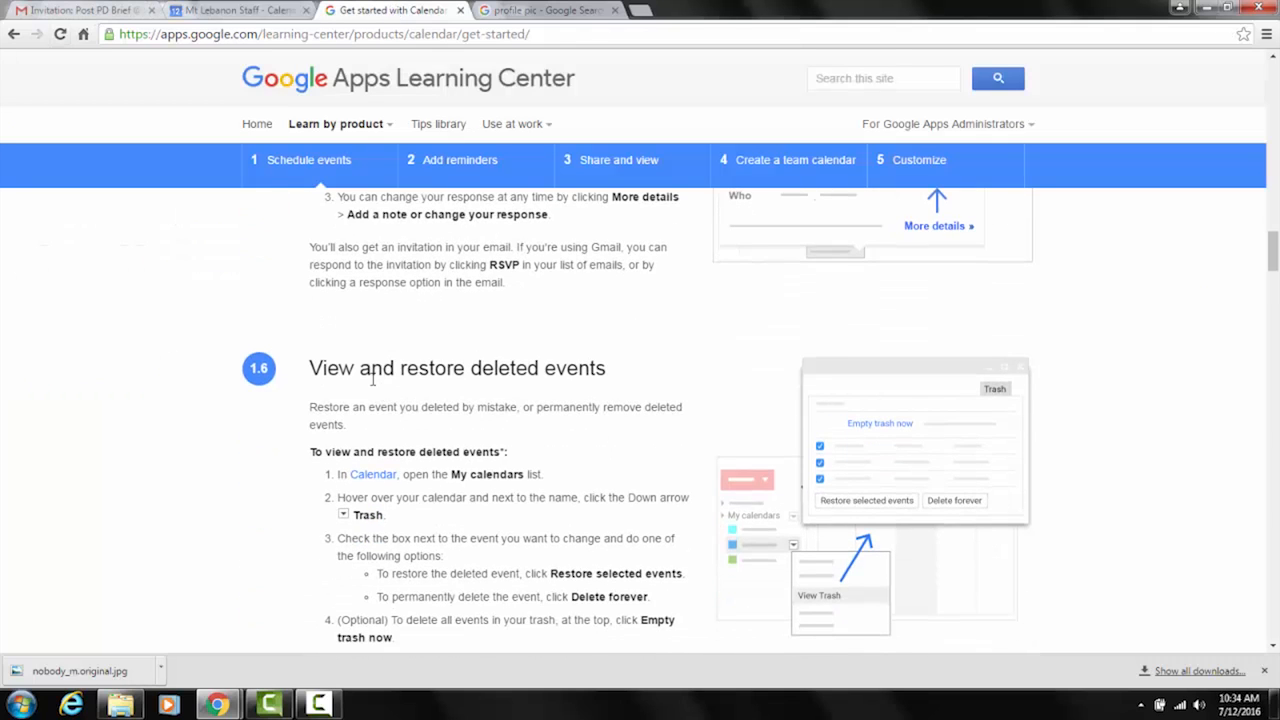
pyautogui.scroll(-1, 364, 368)
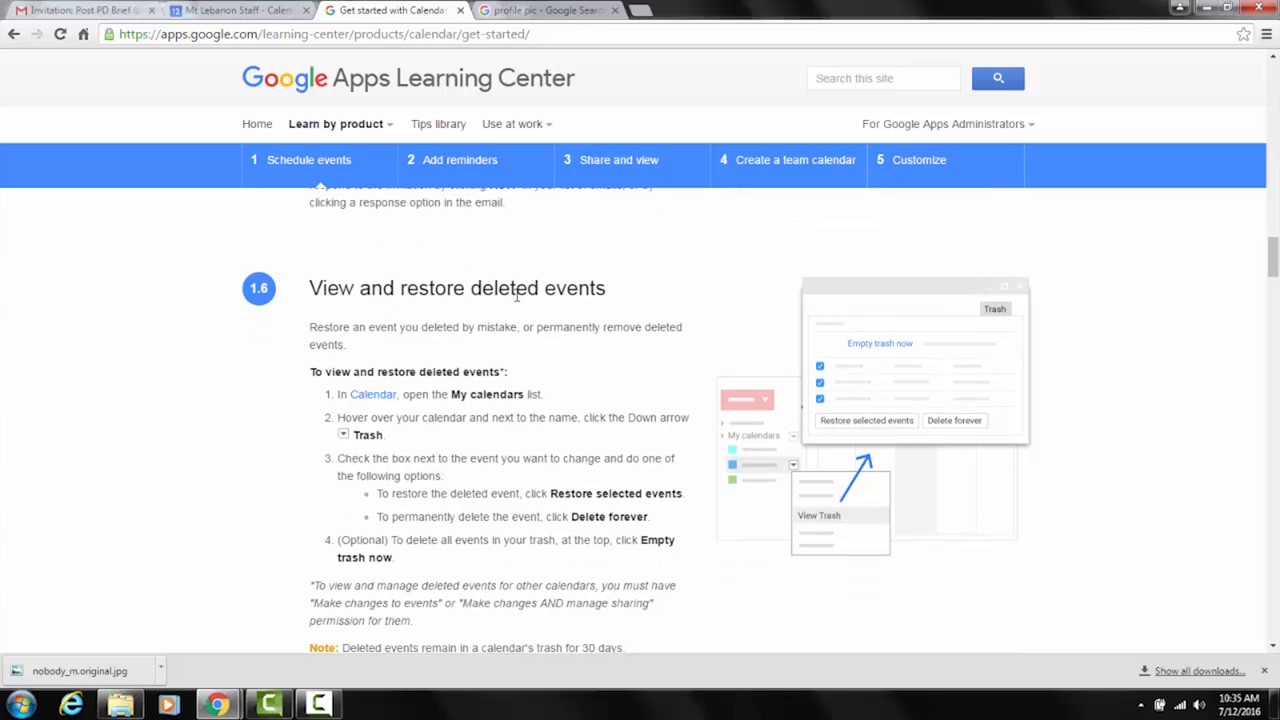
pyautogui.scroll(-1, 510, 306)
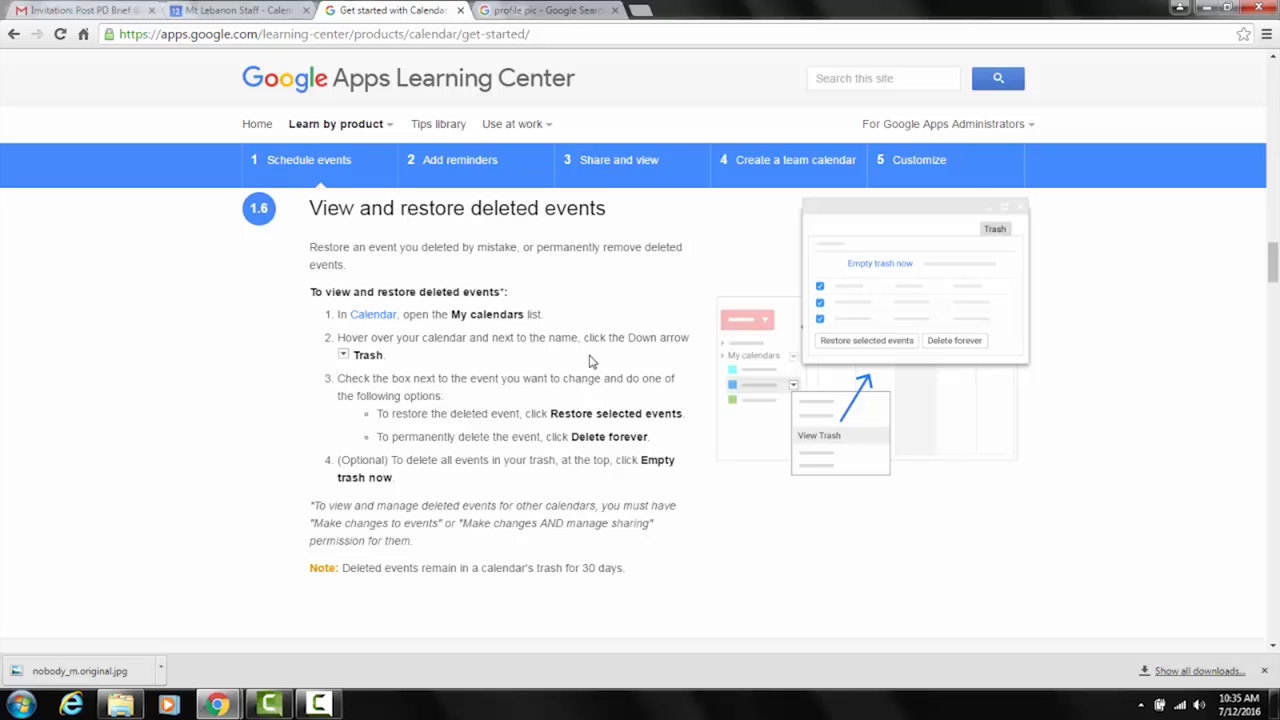
# Return from the Cloud Cast sharing settings to the week view and hide the coworker's calendar.
pyautogui.click(253, 11)
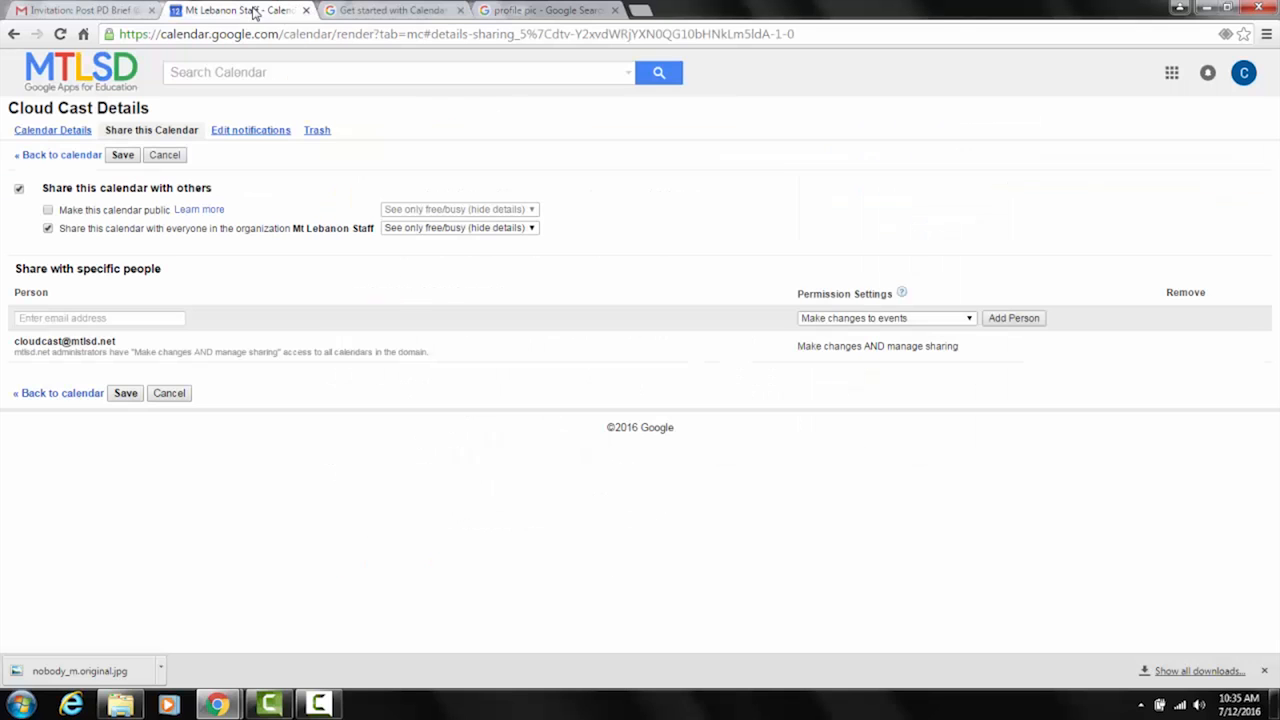
pyautogui.click(50, 130)
pyautogui.click(50, 154)
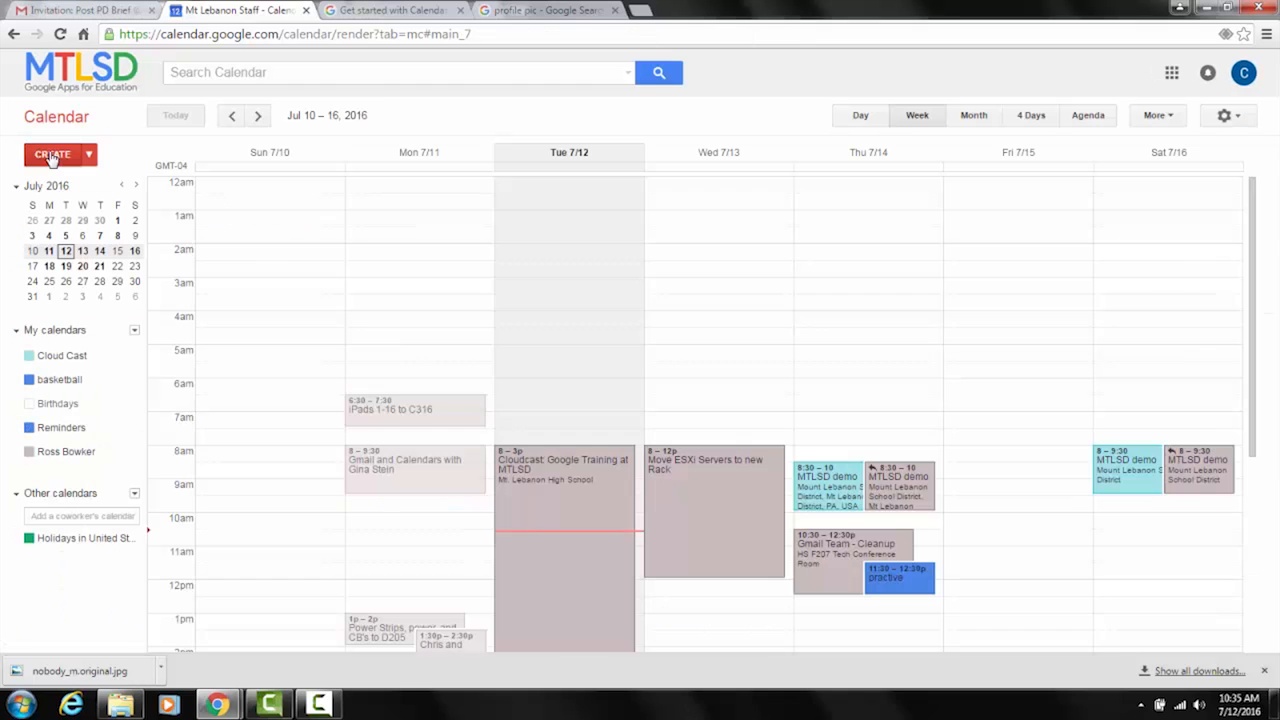
pyautogui.click(70, 452)
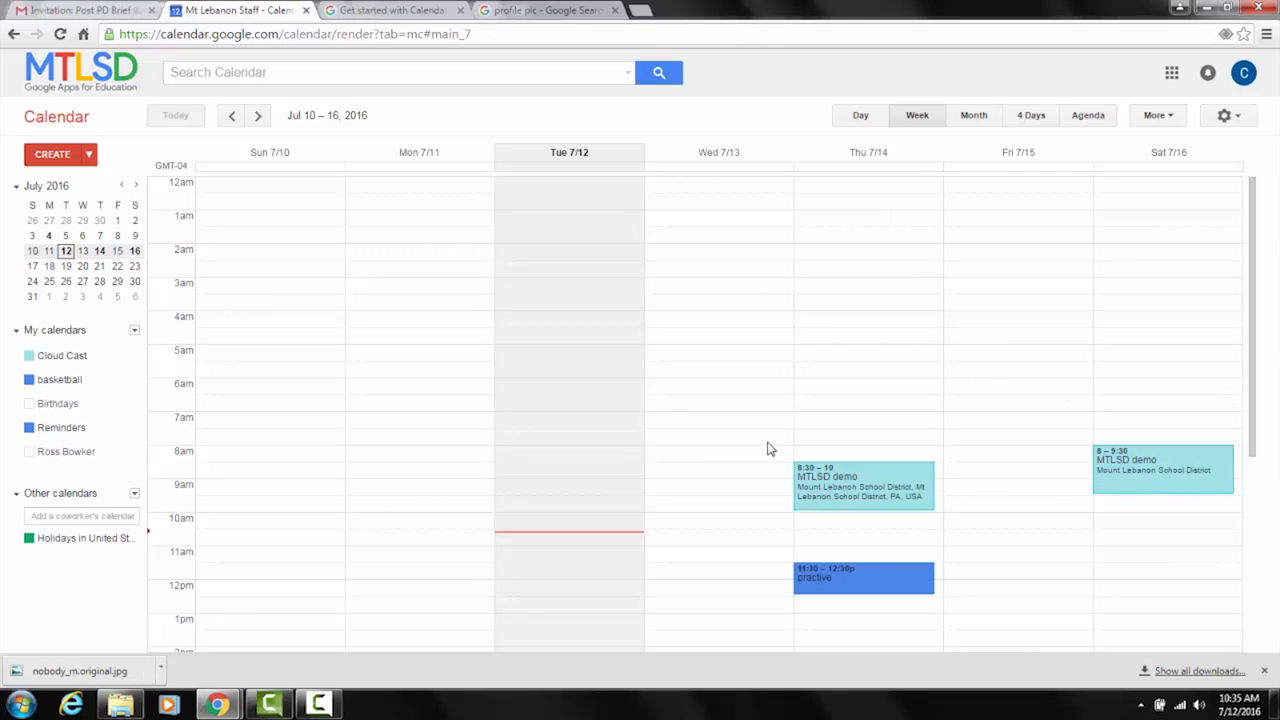
# Delete the Saturday 7/16 MTLSD demo event and update its guests about the cancellation.
pyautogui.click(1156, 472)
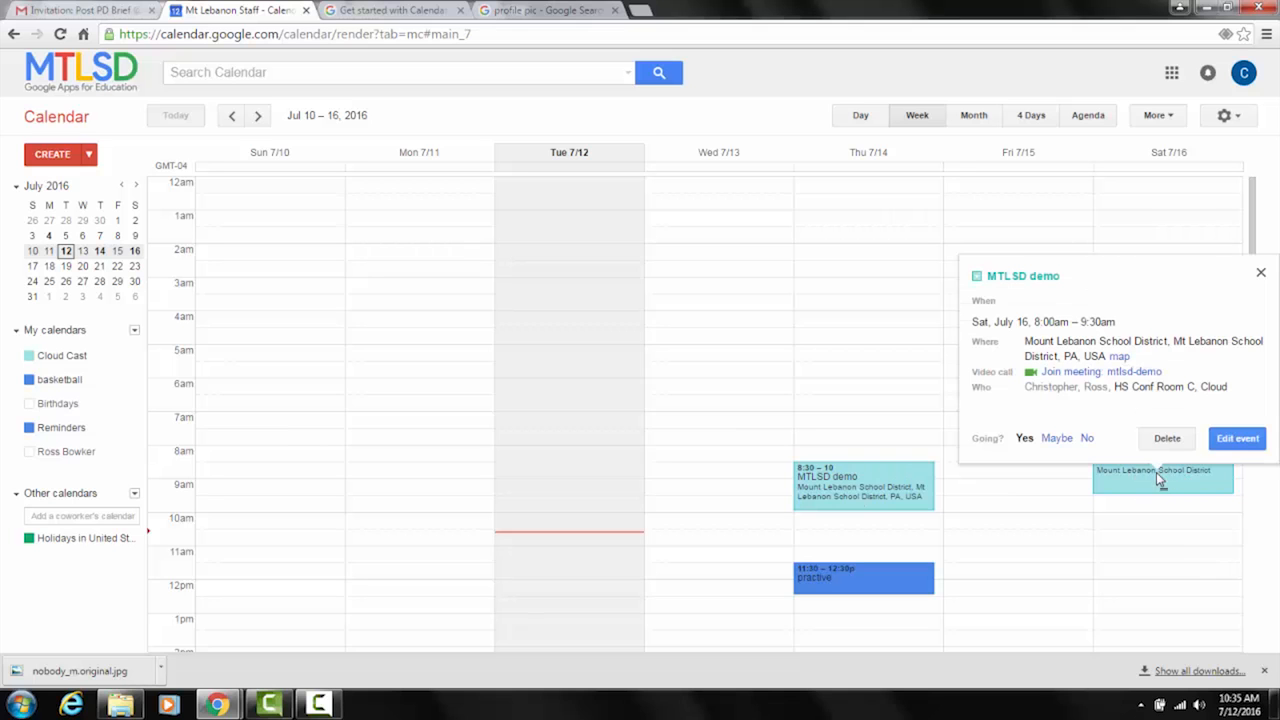
pyautogui.click(1090, 438)
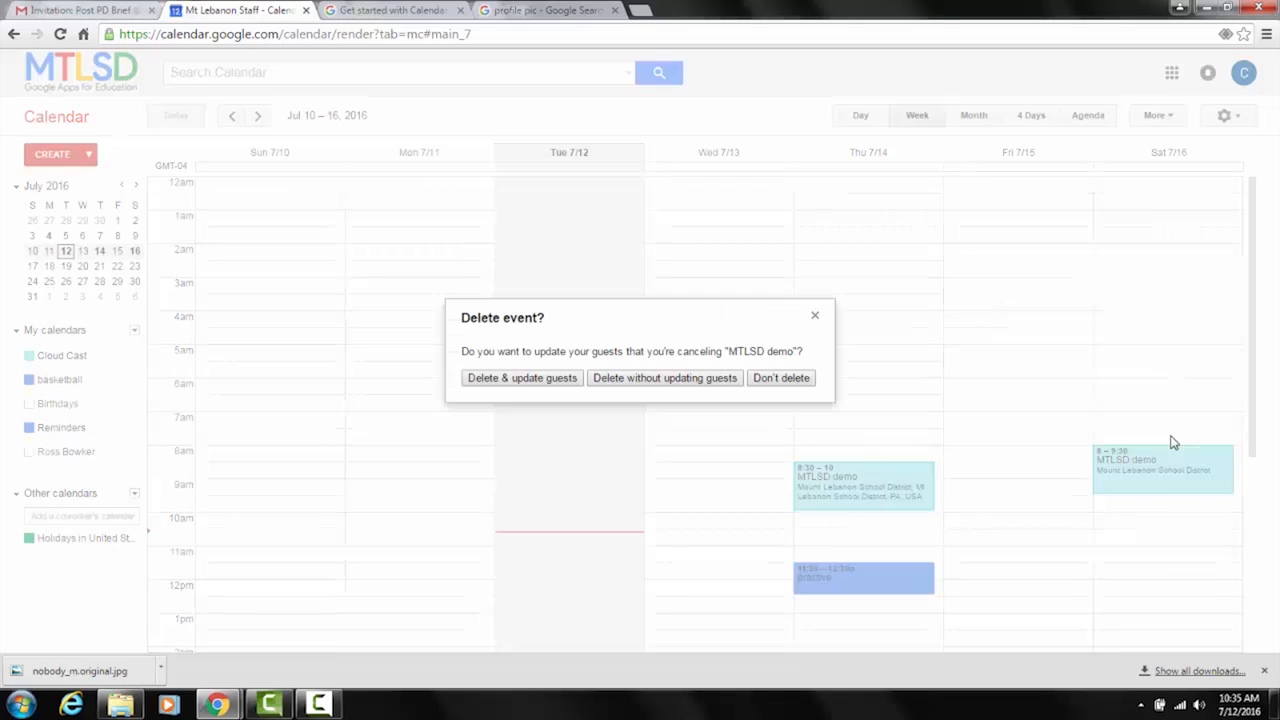
pyautogui.click(534, 379)
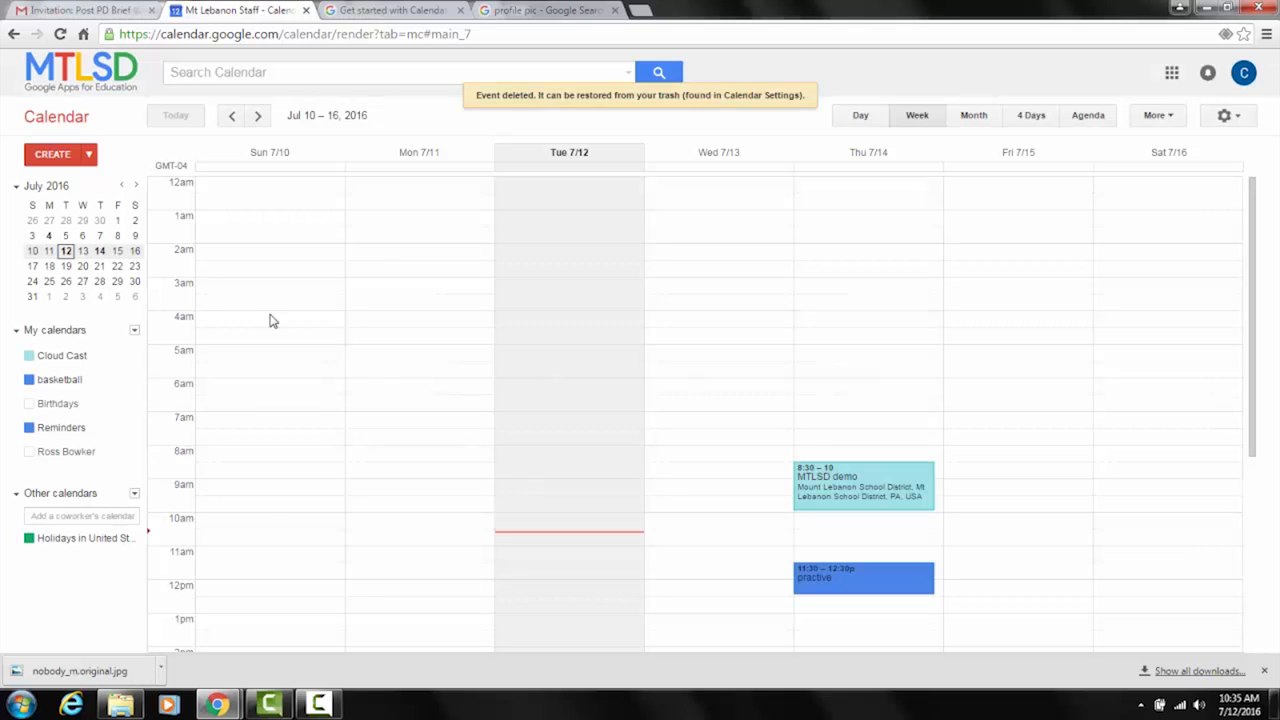
# Restore the deleted MTLSD demo event from the Cloud Cast calendar's trash and show that calendar in the week view.
pyautogui.click(134, 331)
pyautogui.click(122, 356)
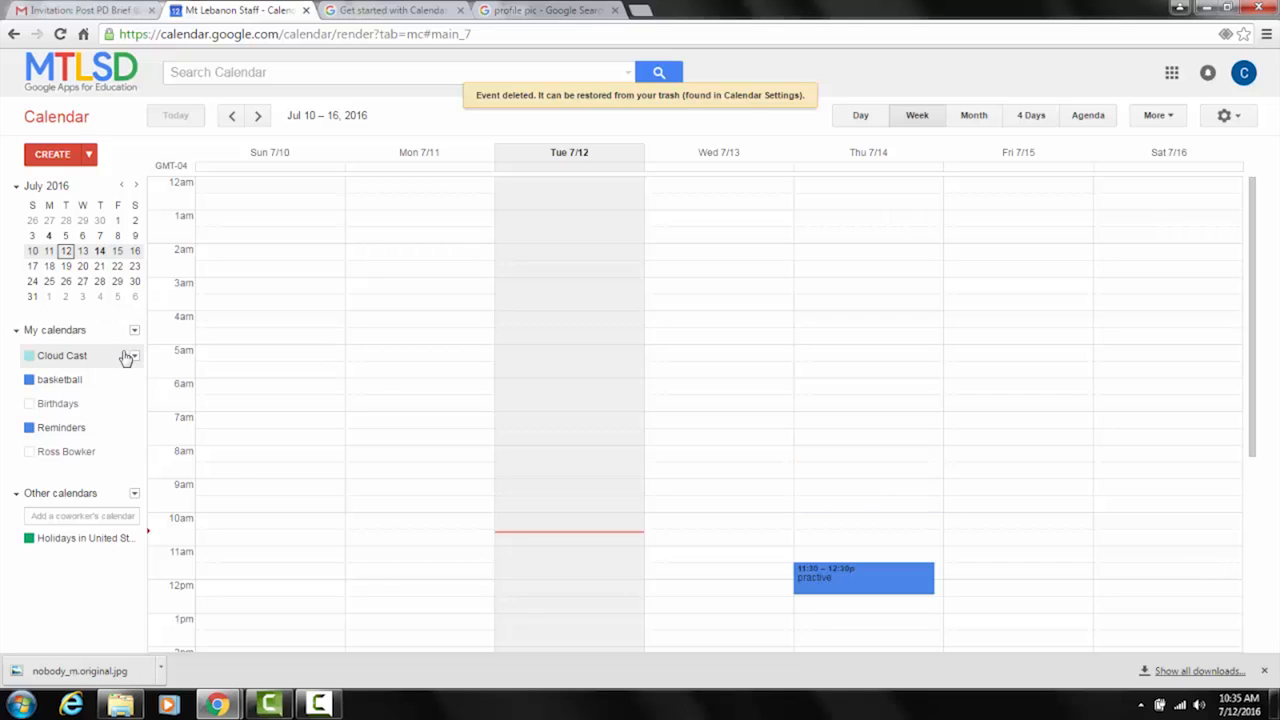
pyautogui.click(135, 357)
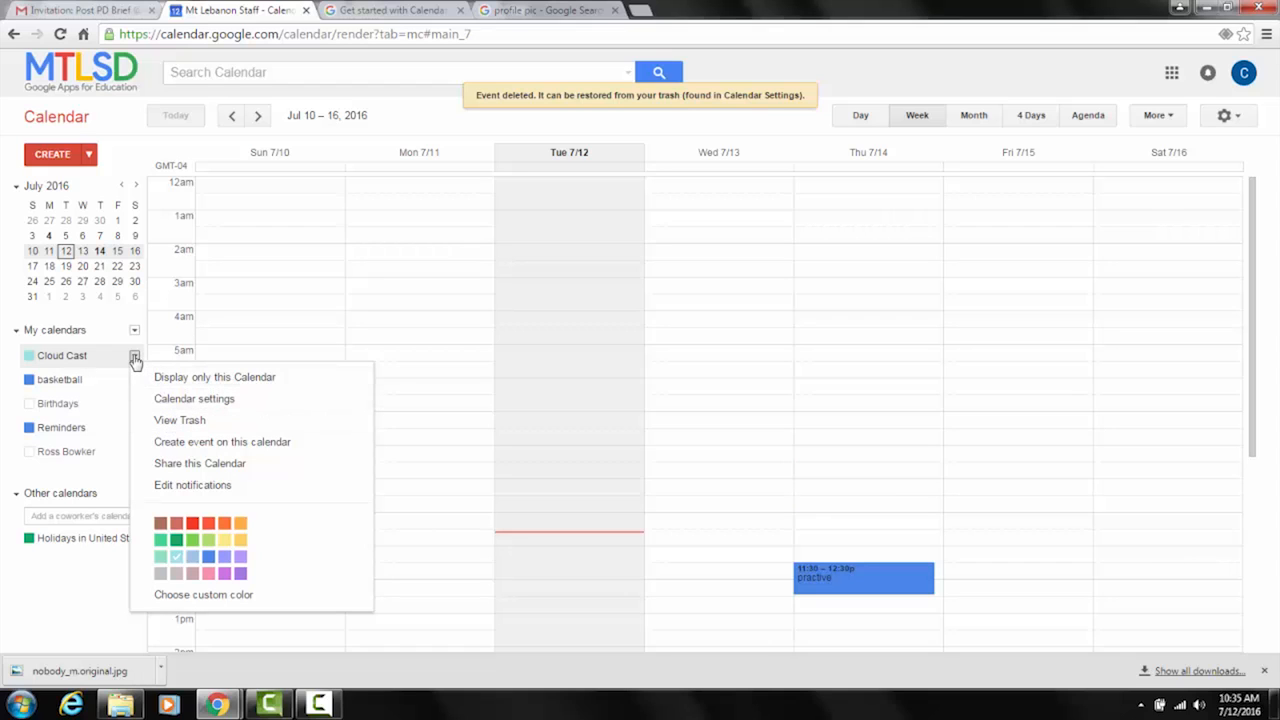
pyautogui.click(161, 422)
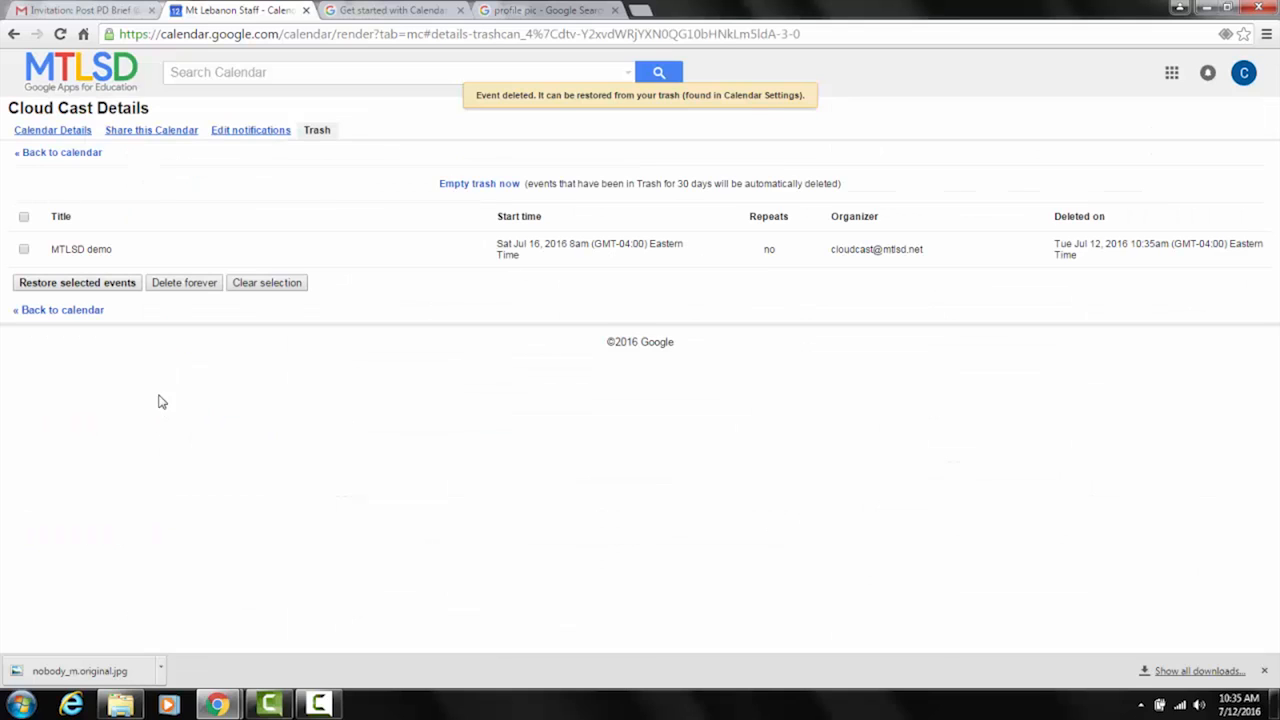
pyautogui.click(22, 251)
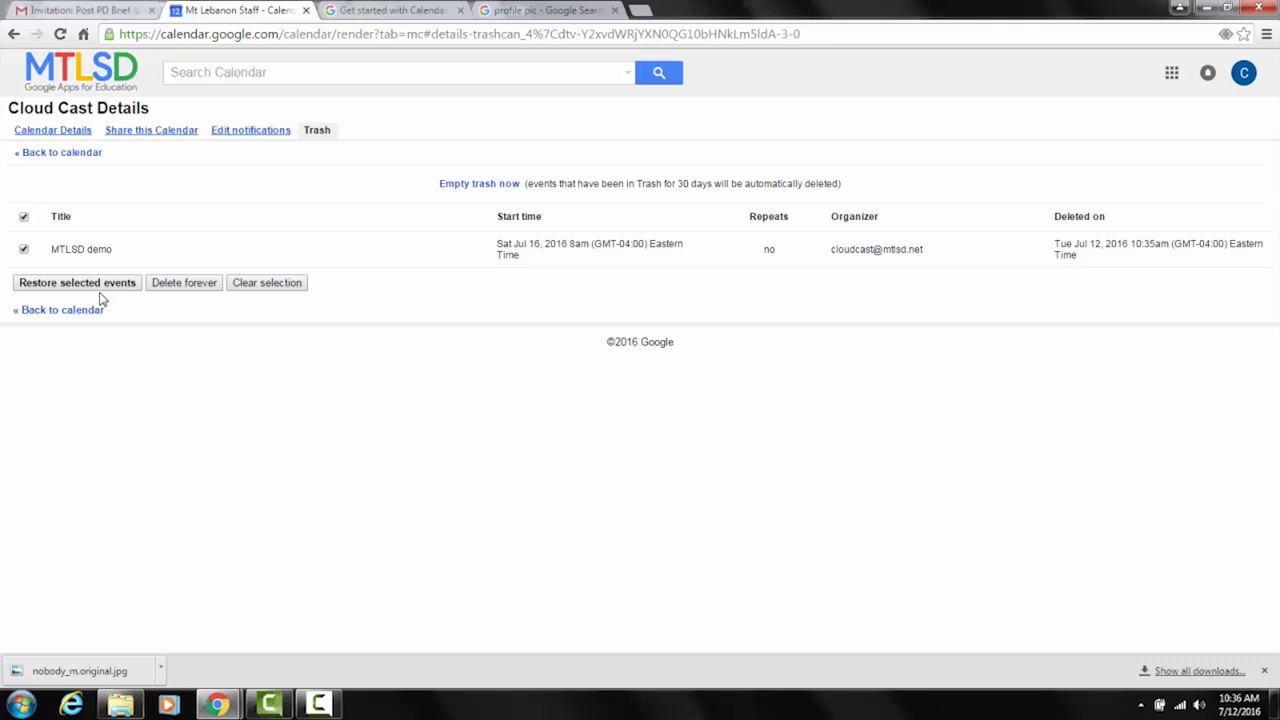
pyautogui.click(85, 285)
pyautogui.click(14, 34)
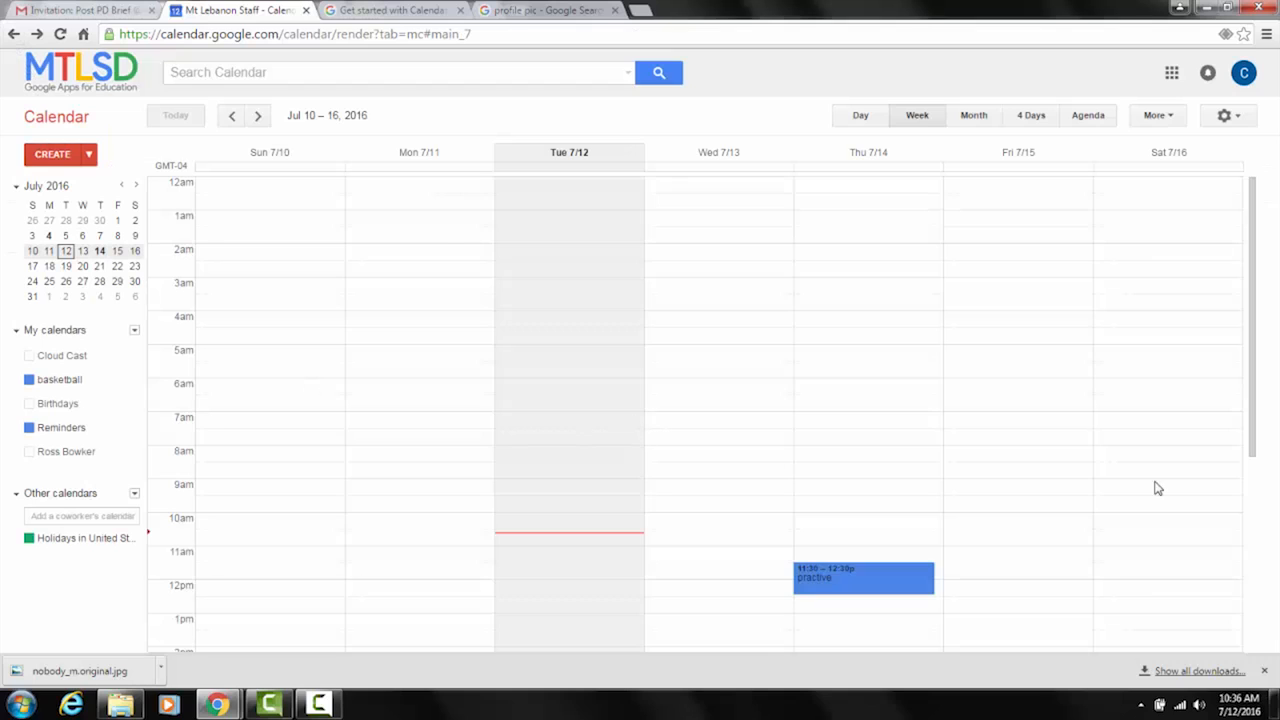
pyautogui.click(82, 355)
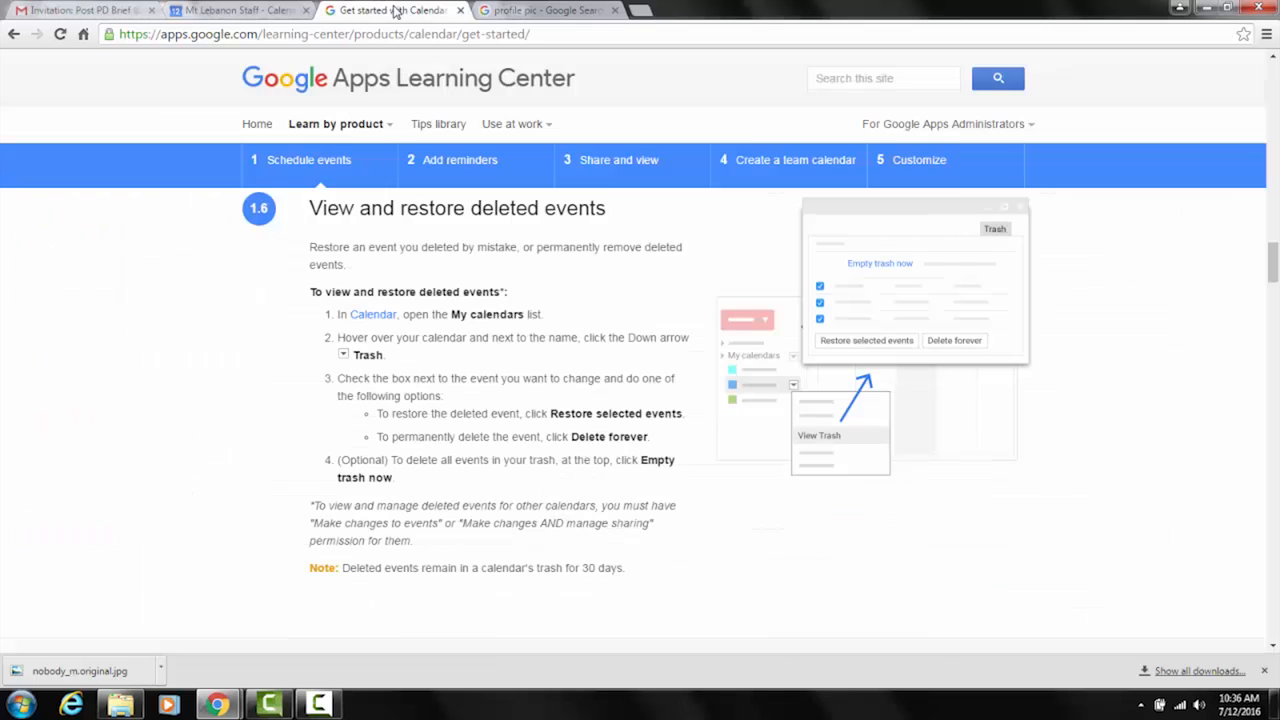
# Review the Add reminders section of the Learning Center's Calendar guide, including the two types of reminders.
pyautogui.click(396, 10)
pyautogui.scroll(-3, 120, 483)
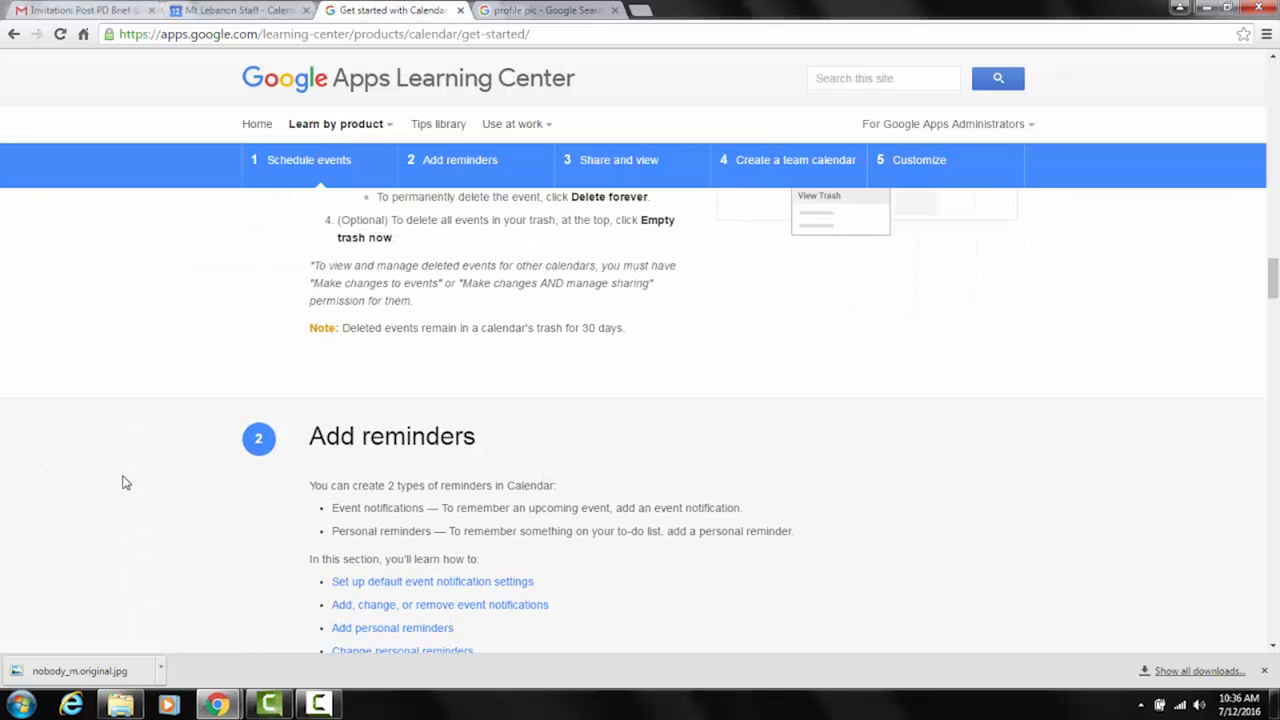
pyautogui.scroll(-2, 127, 480)
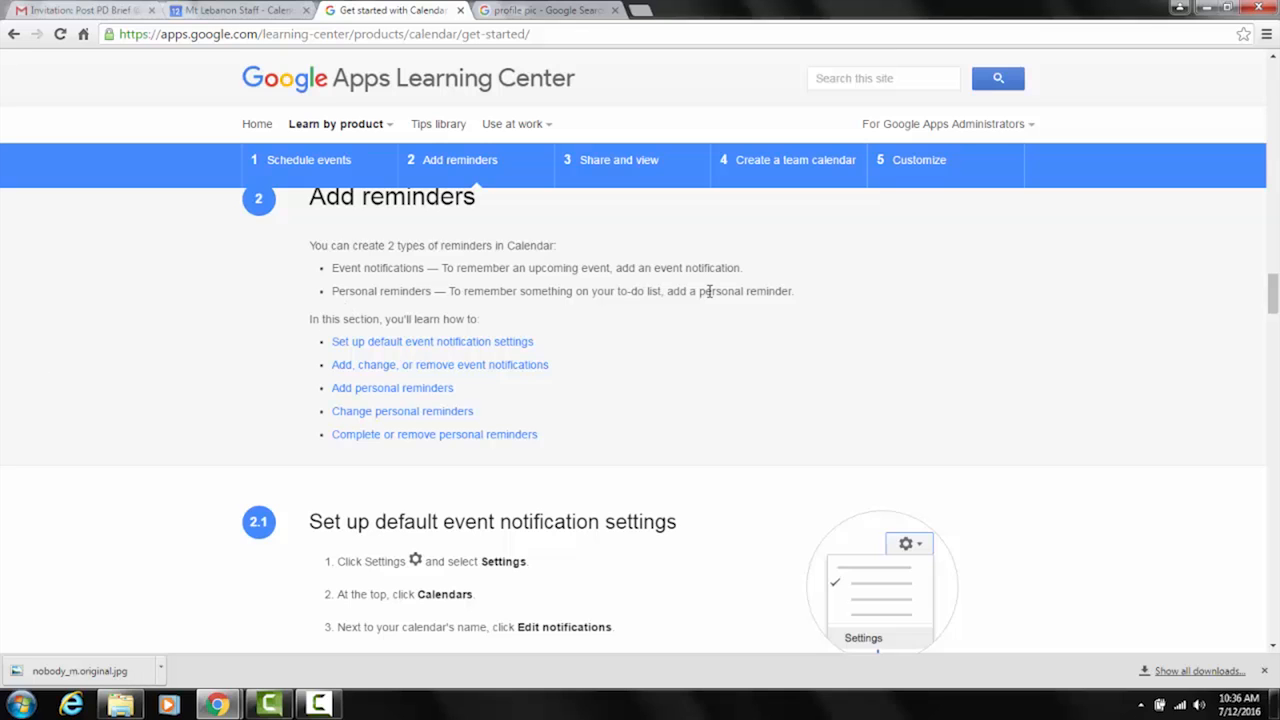
# Start a calendar reminder titled "take the garbage oiur" for 7/15/2016 at 3:30am.
pyautogui.click(231, 12)
pyautogui.click(968, 305)
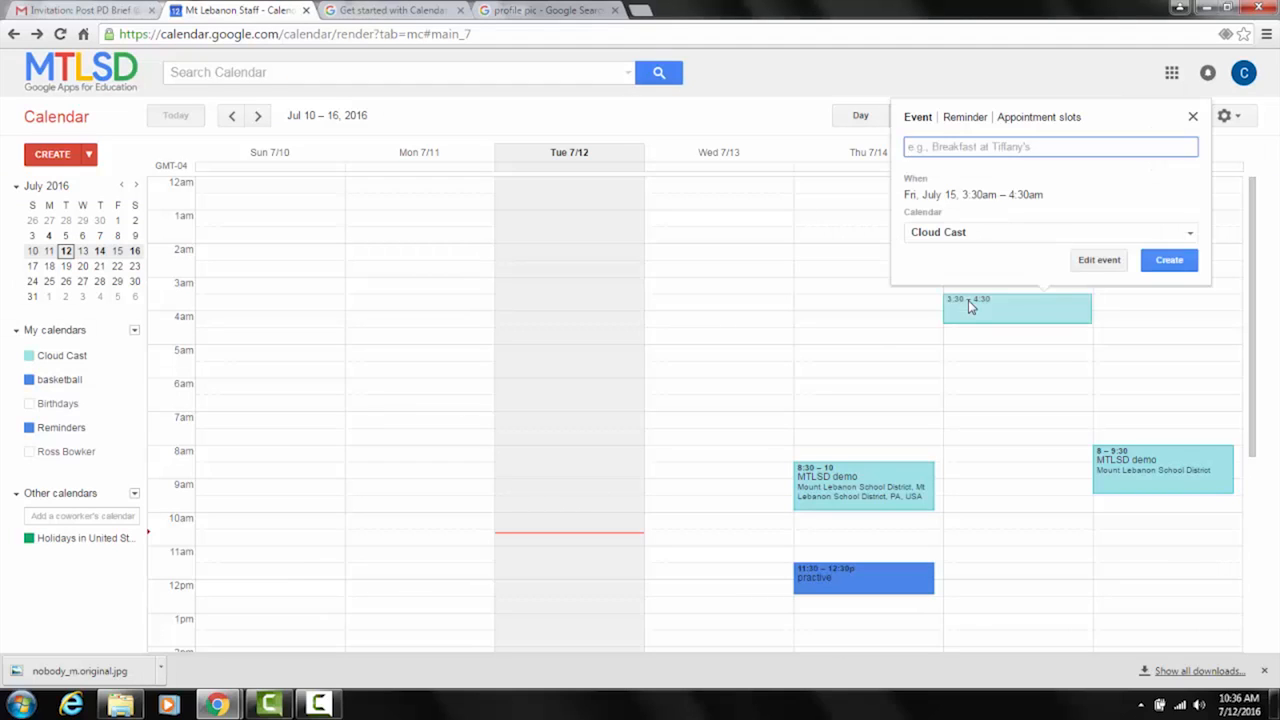
pyautogui.click(966, 119)
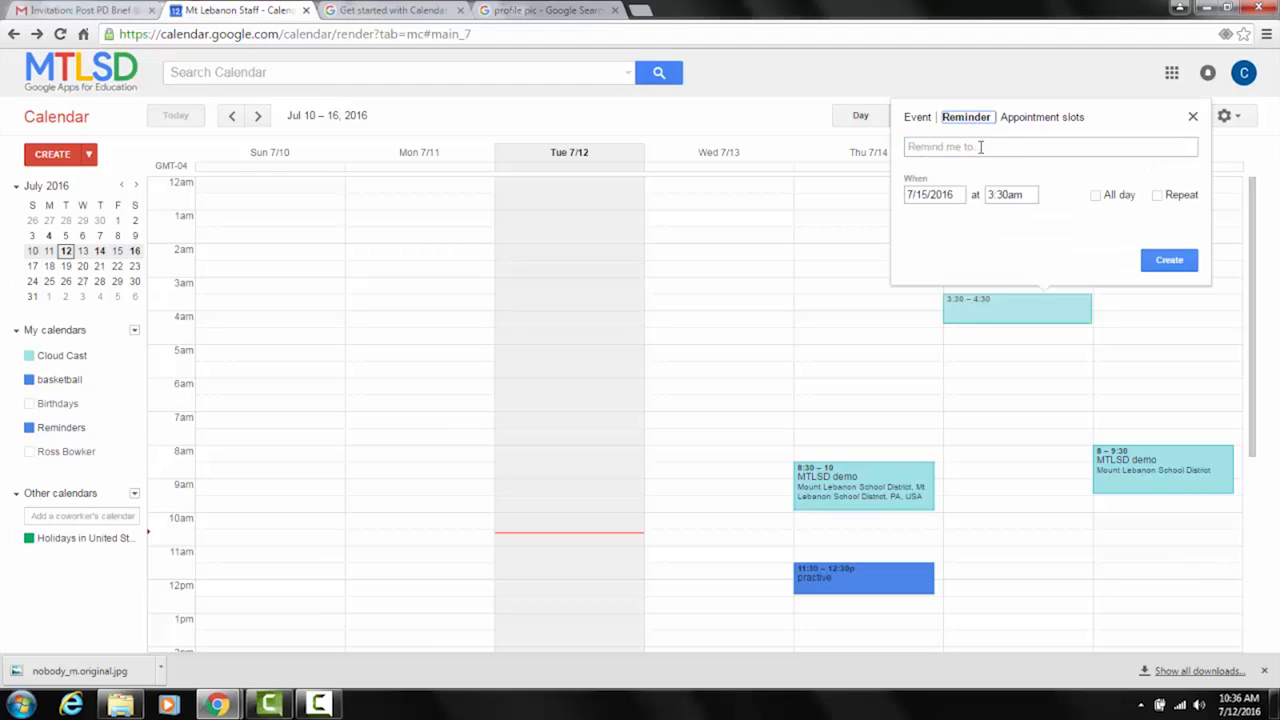
pyautogui.write('take the g')
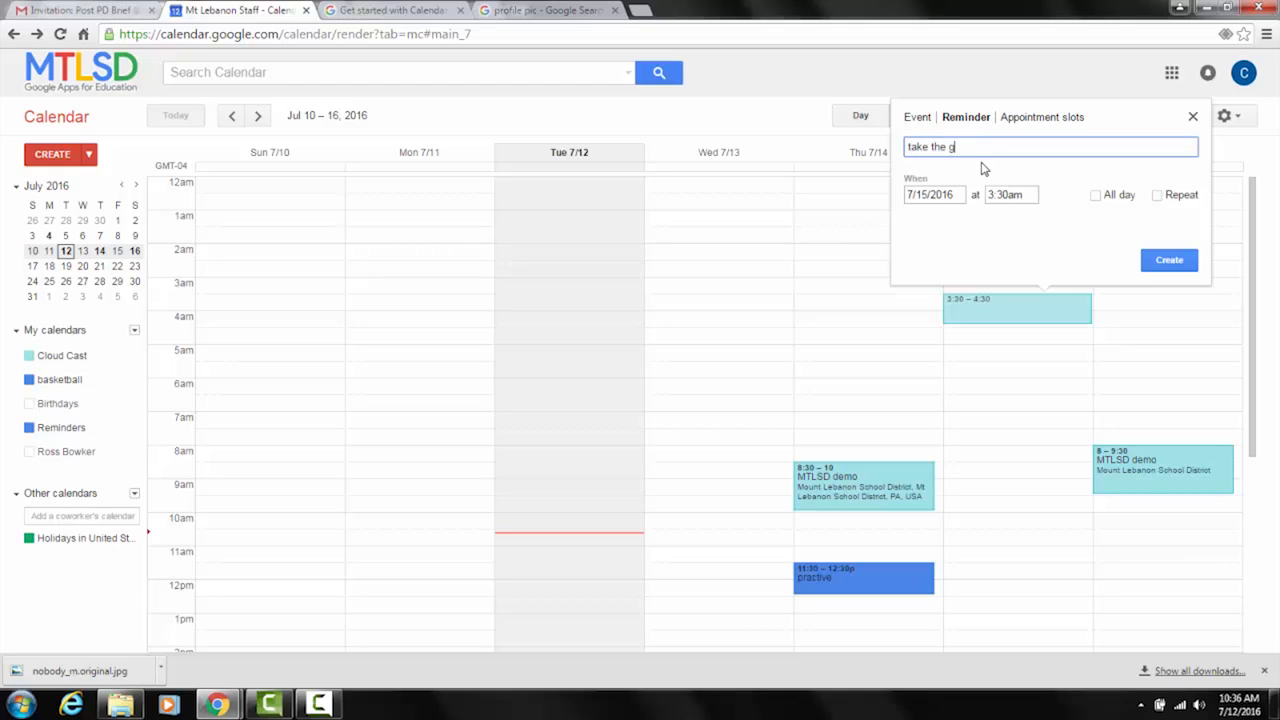
pyautogui.write('arbage oiur')
pyautogui.click(1022, 194)
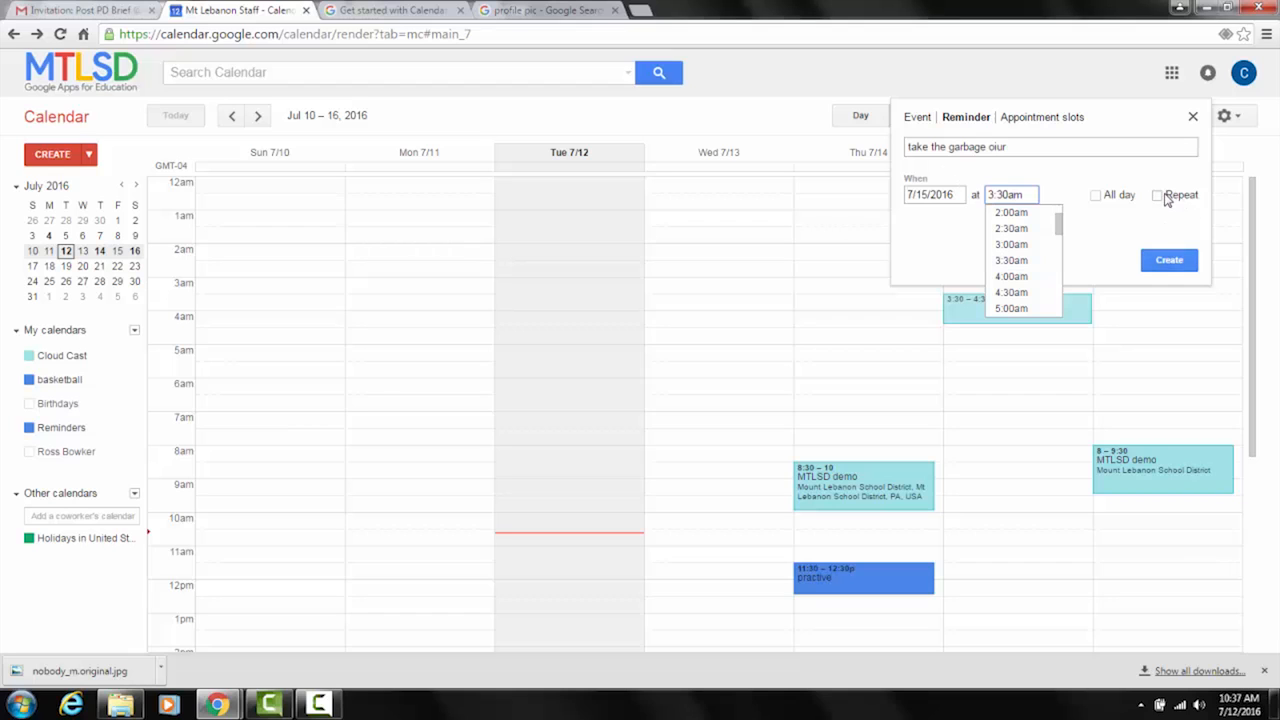
# Set the reminder to repeat every 1 day, ending after 52 occurrences, and create it.
pyautogui.click(1166, 197)
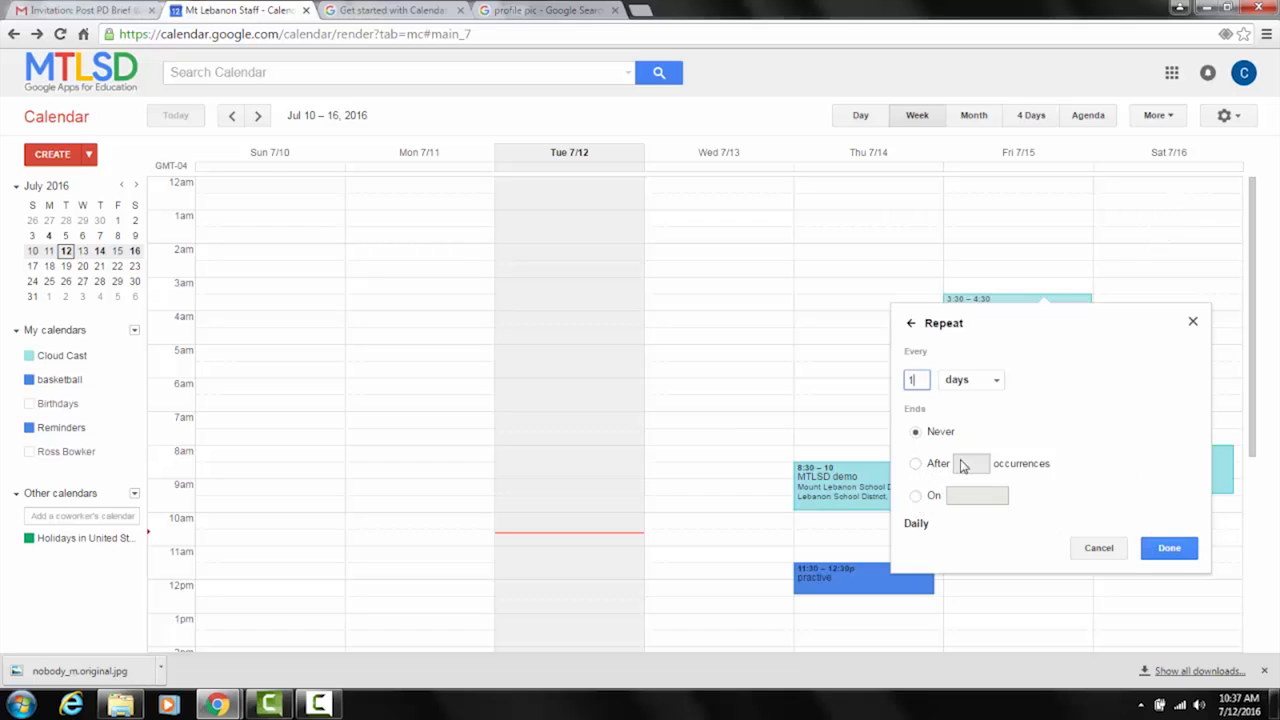
pyautogui.click(916, 463)
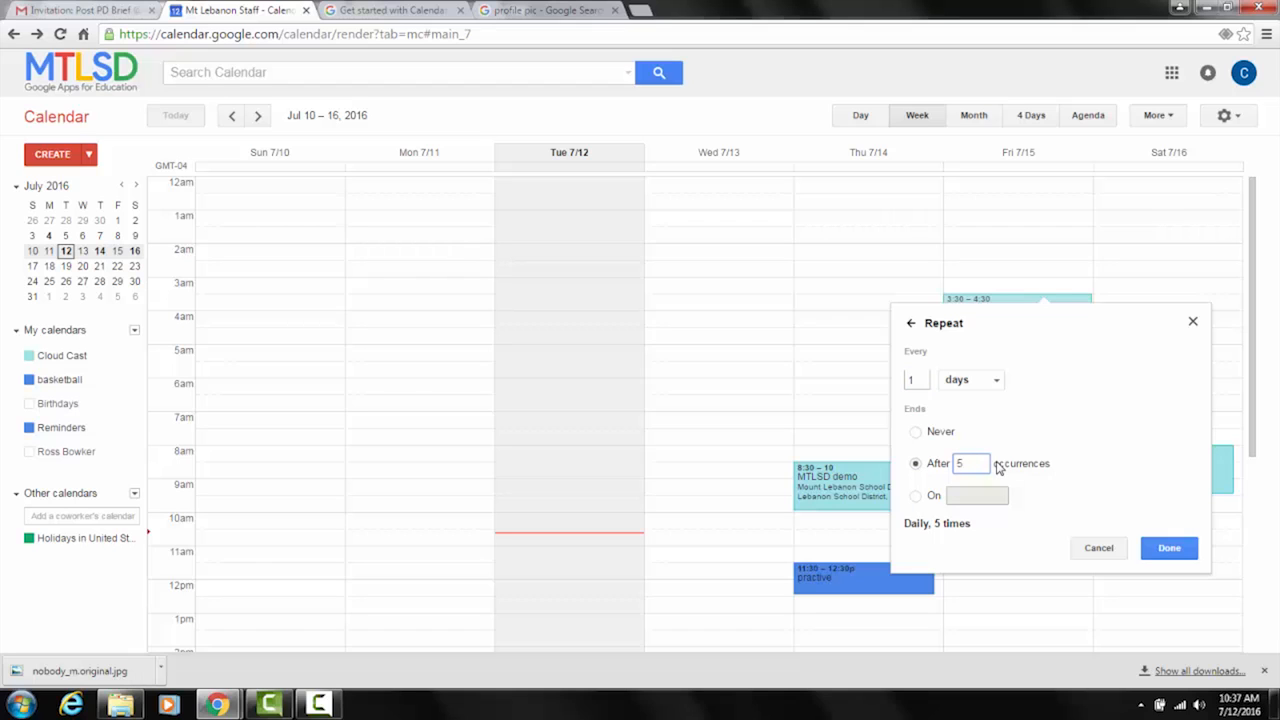
pyautogui.click(1169, 548)
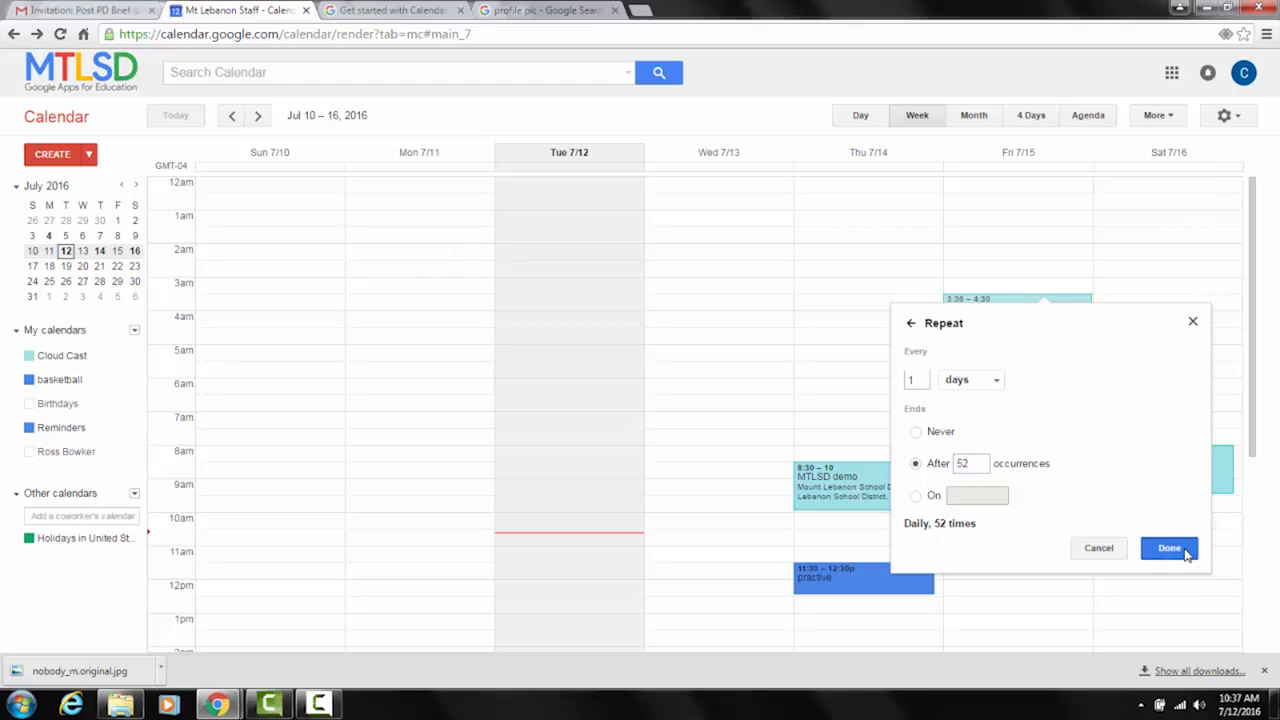
pyautogui.click(1185, 270)
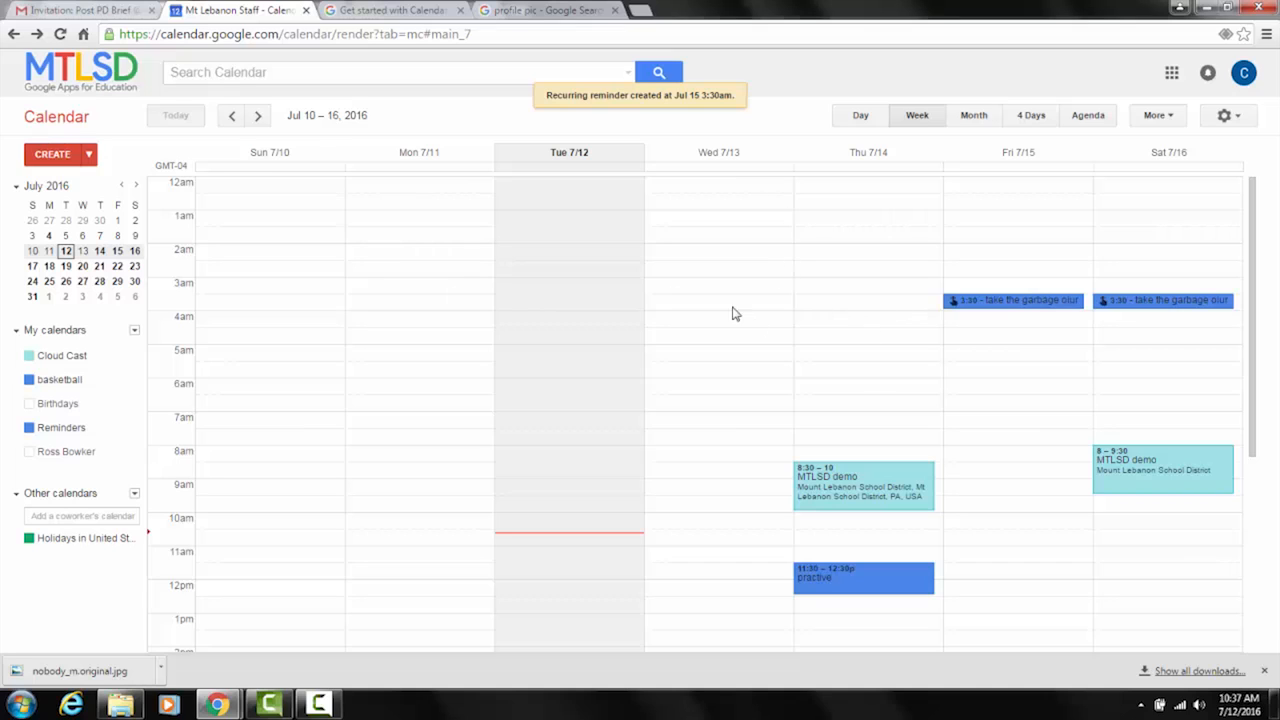
pyautogui.click(838, 260)
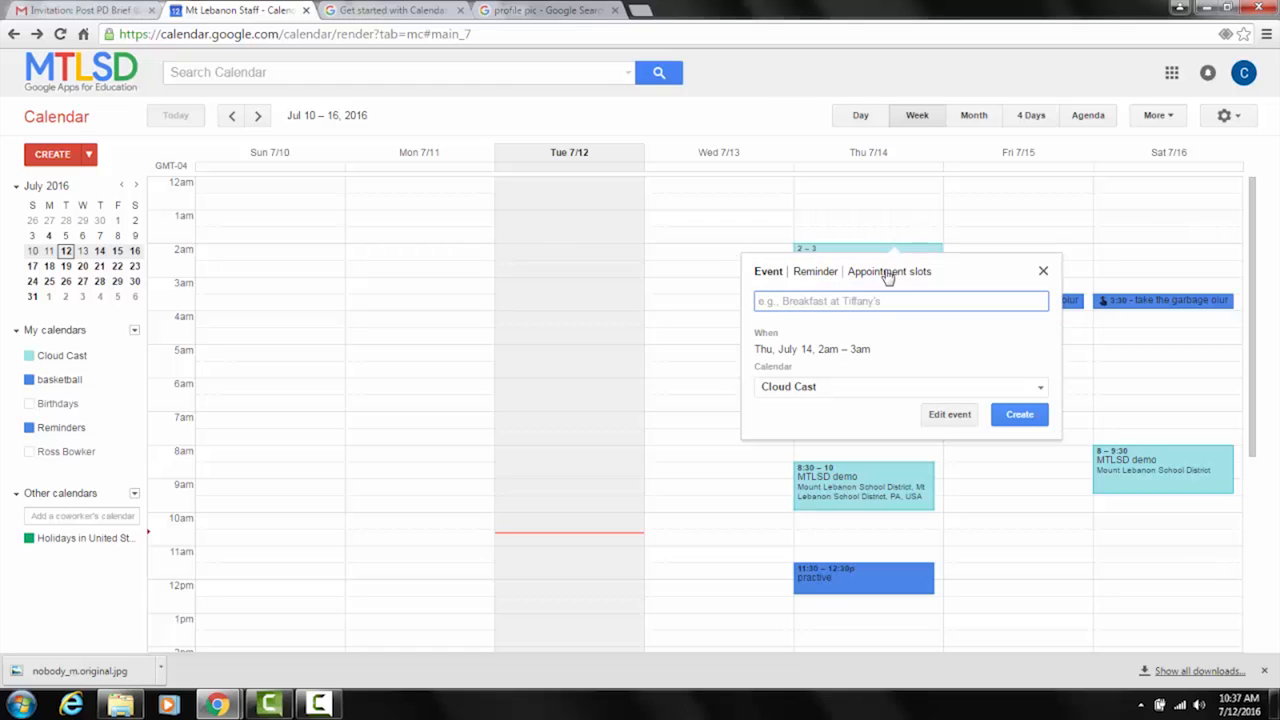
pyautogui.click(815, 272)
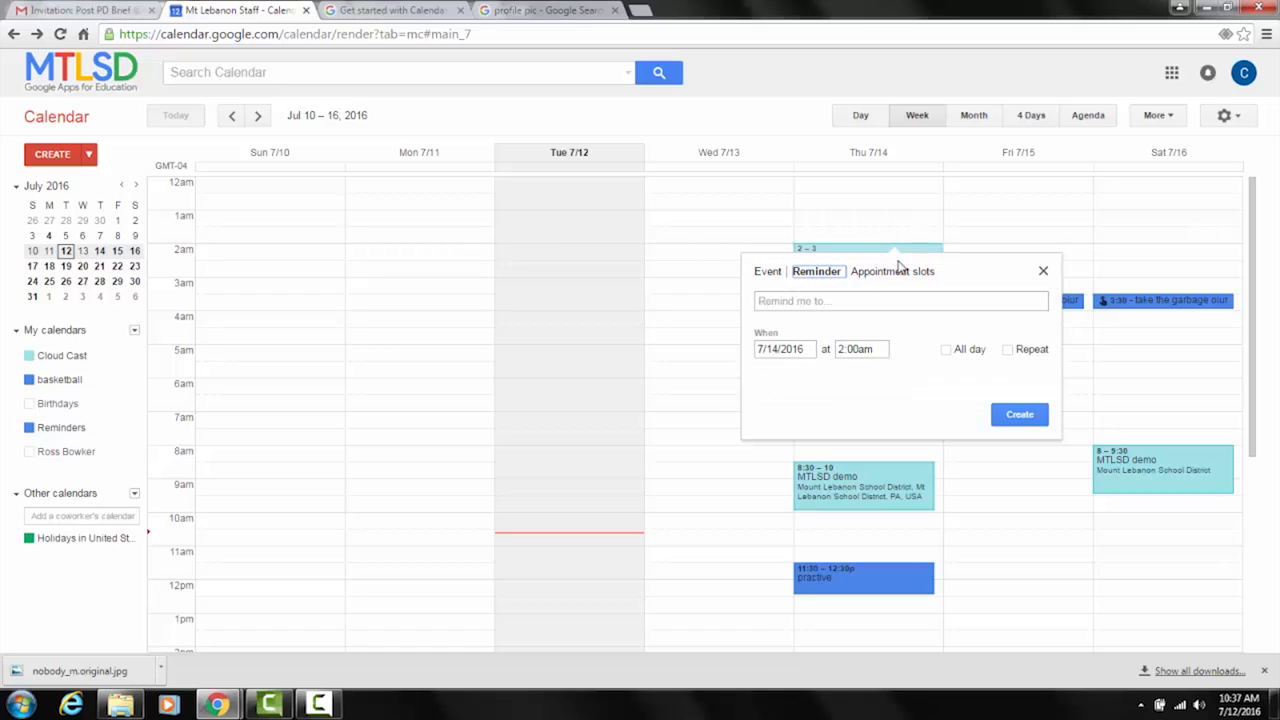
pyautogui.click(1045, 272)
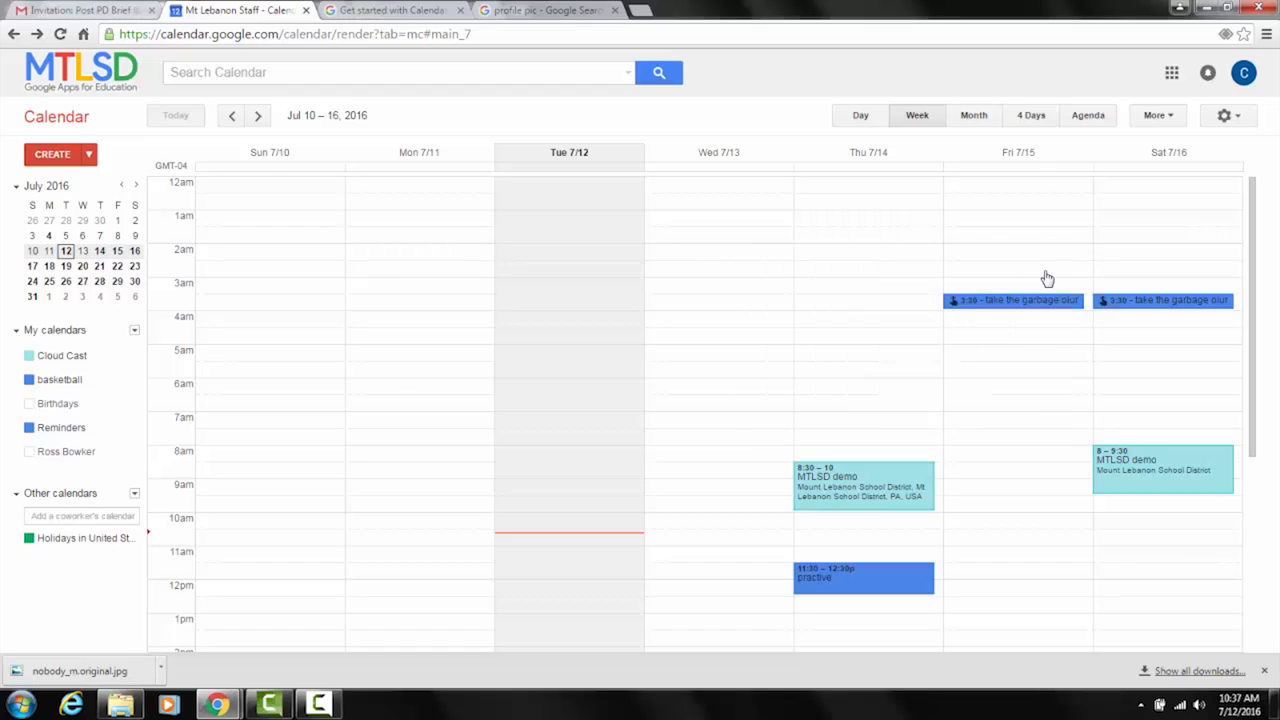
# Mark the Friday 7/15 garbage reminder as done and dismiss the notice about completed reminders.
pyautogui.click(955, 302)
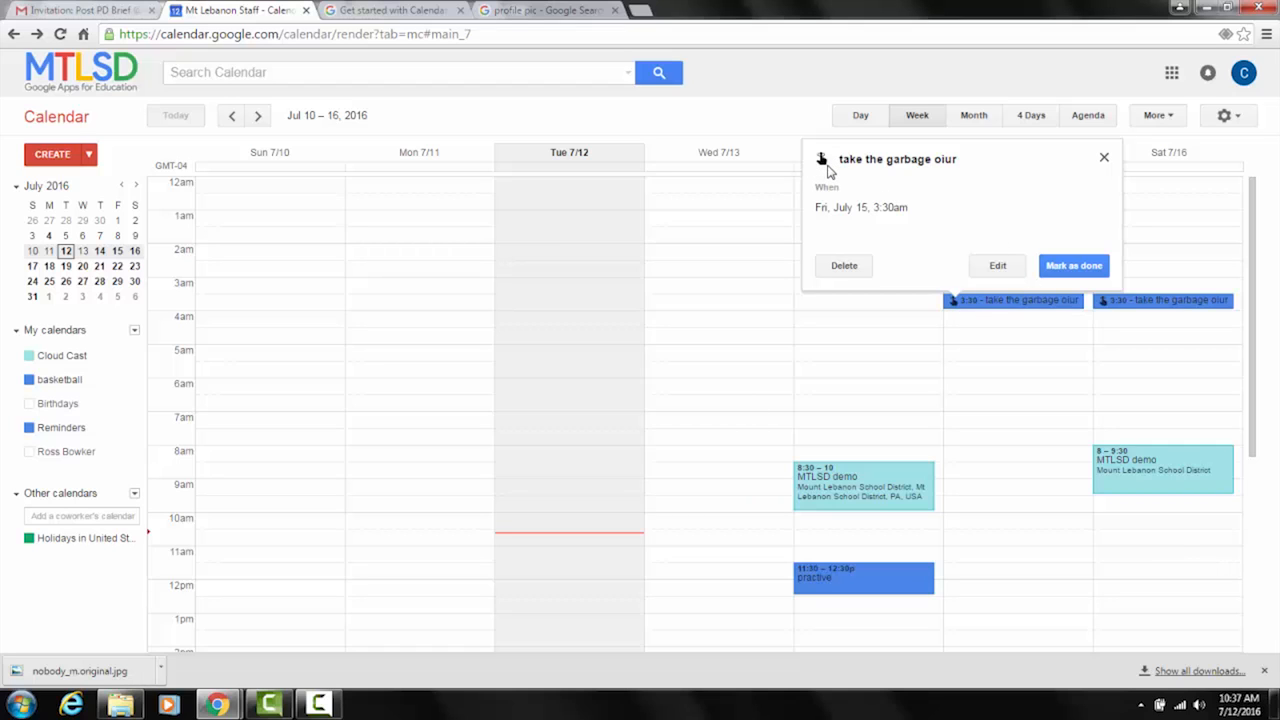
pyautogui.click(1094, 265)
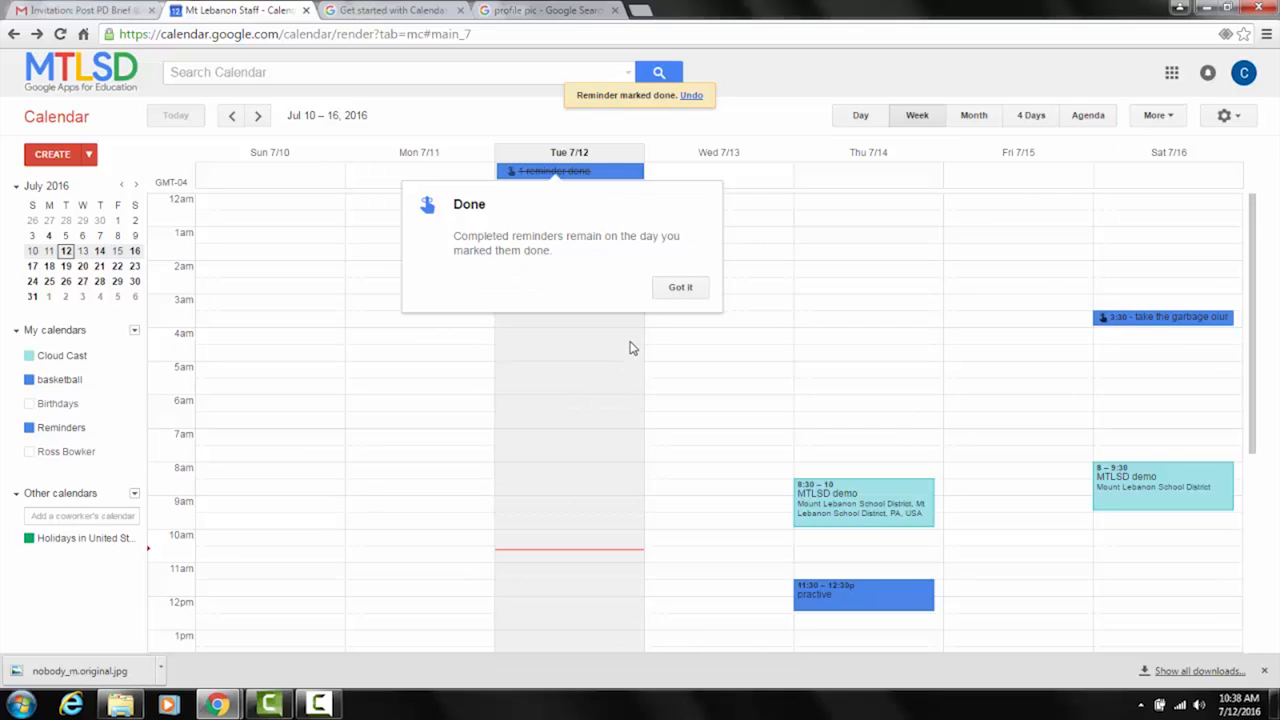
pyautogui.click(680, 288)
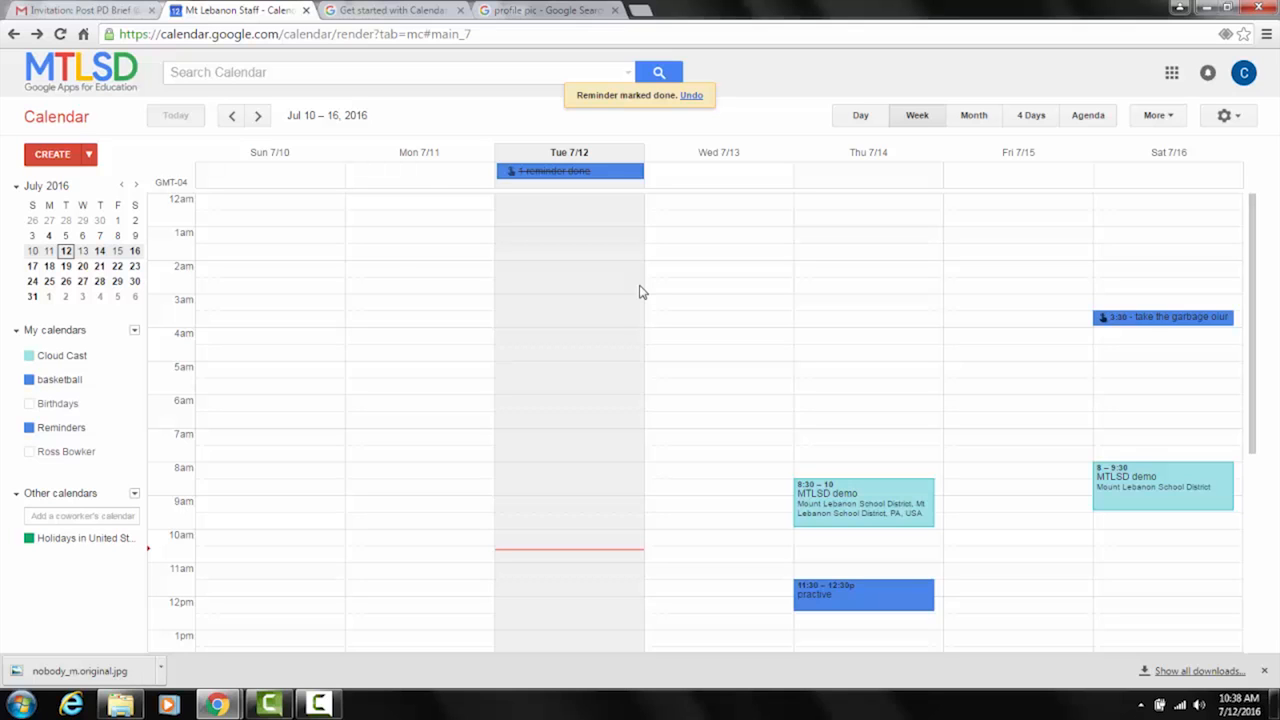
# Switch to Gmail, open Tasks and add the tasks "take out garbage", "feed dog" and "dry cleaning".
pyautogui.click(97, 9)
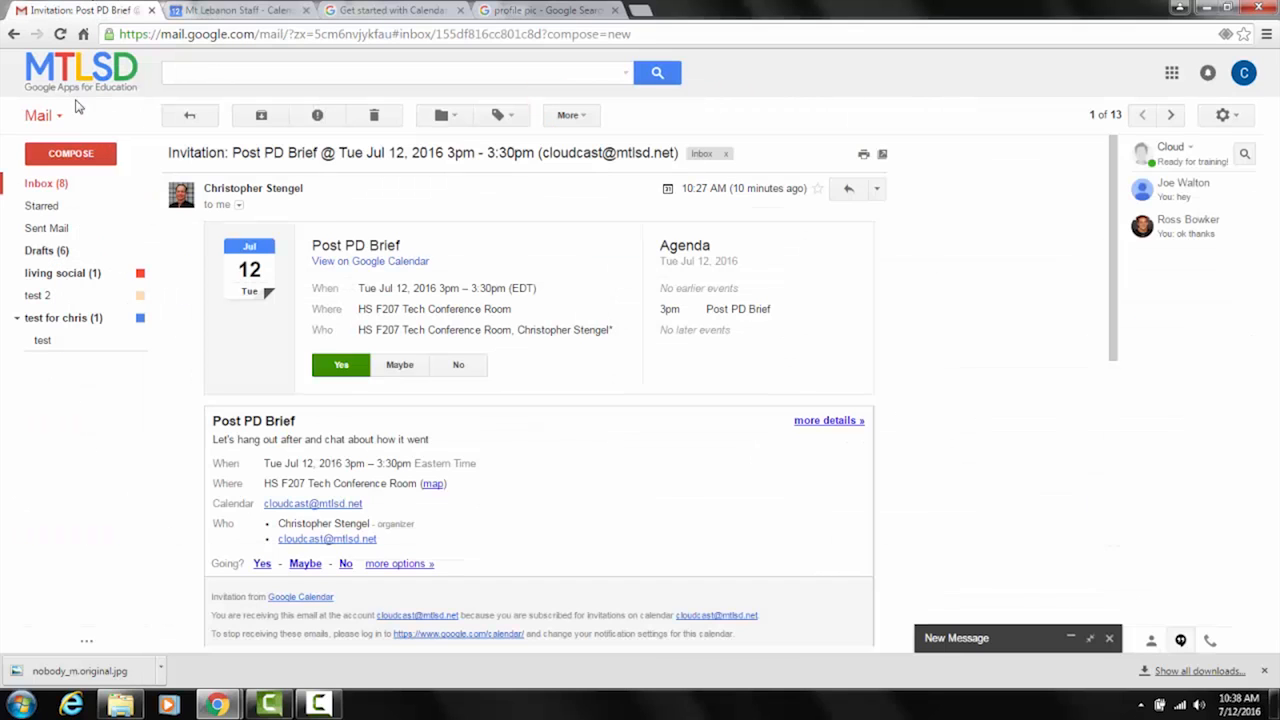
pyautogui.click(58, 115)
pyautogui.click(76, 188)
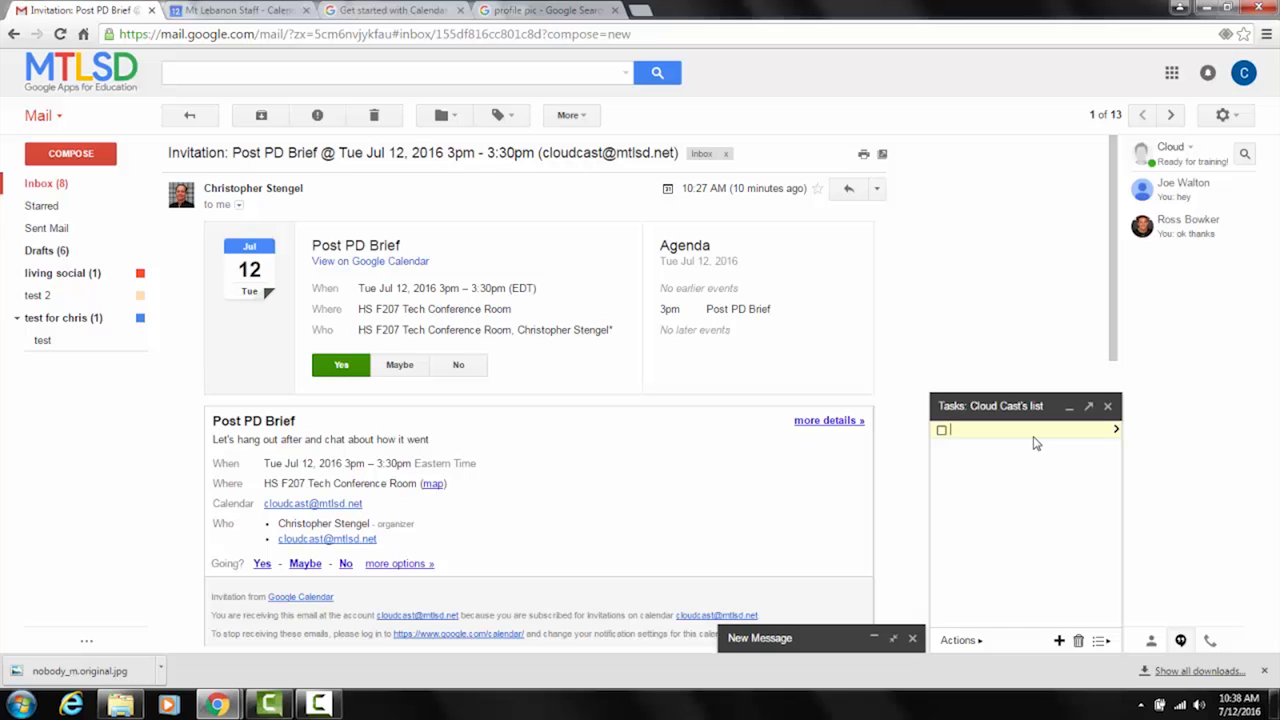
pyautogui.write('take out garbage')
pyautogui.press('Return')
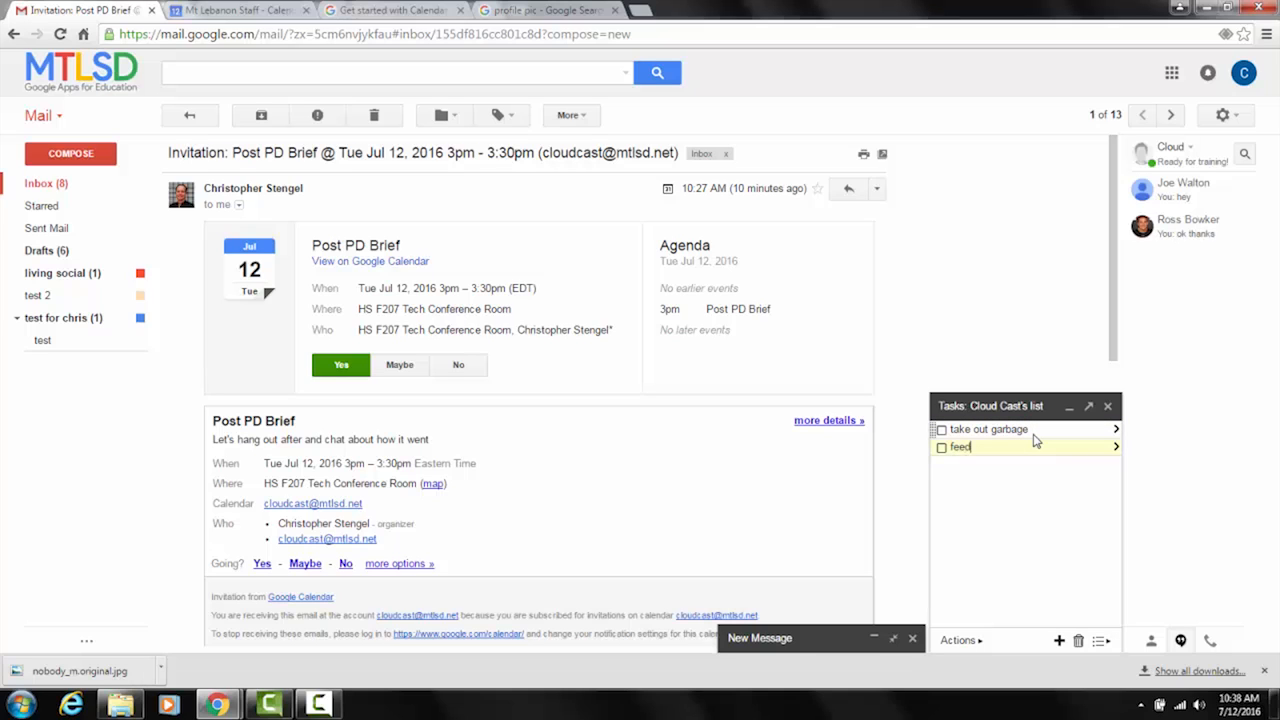
pyautogui.press('Return')
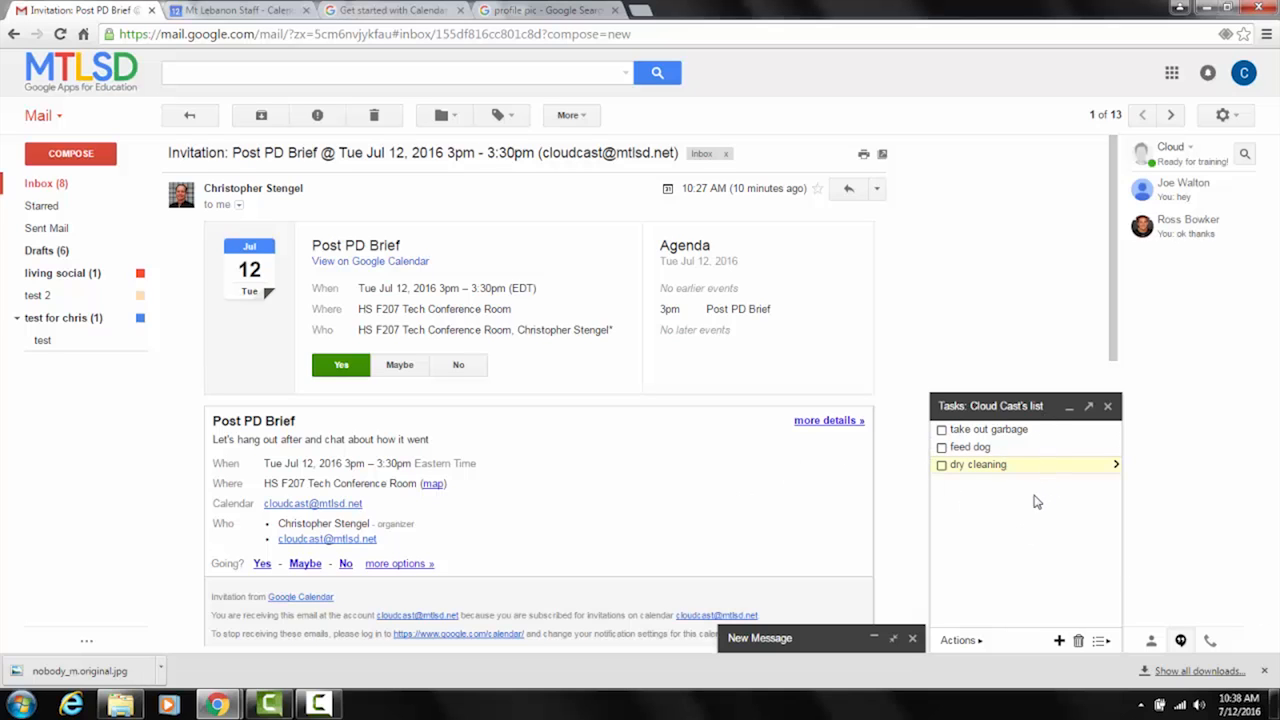
pyautogui.click(1000, 533)
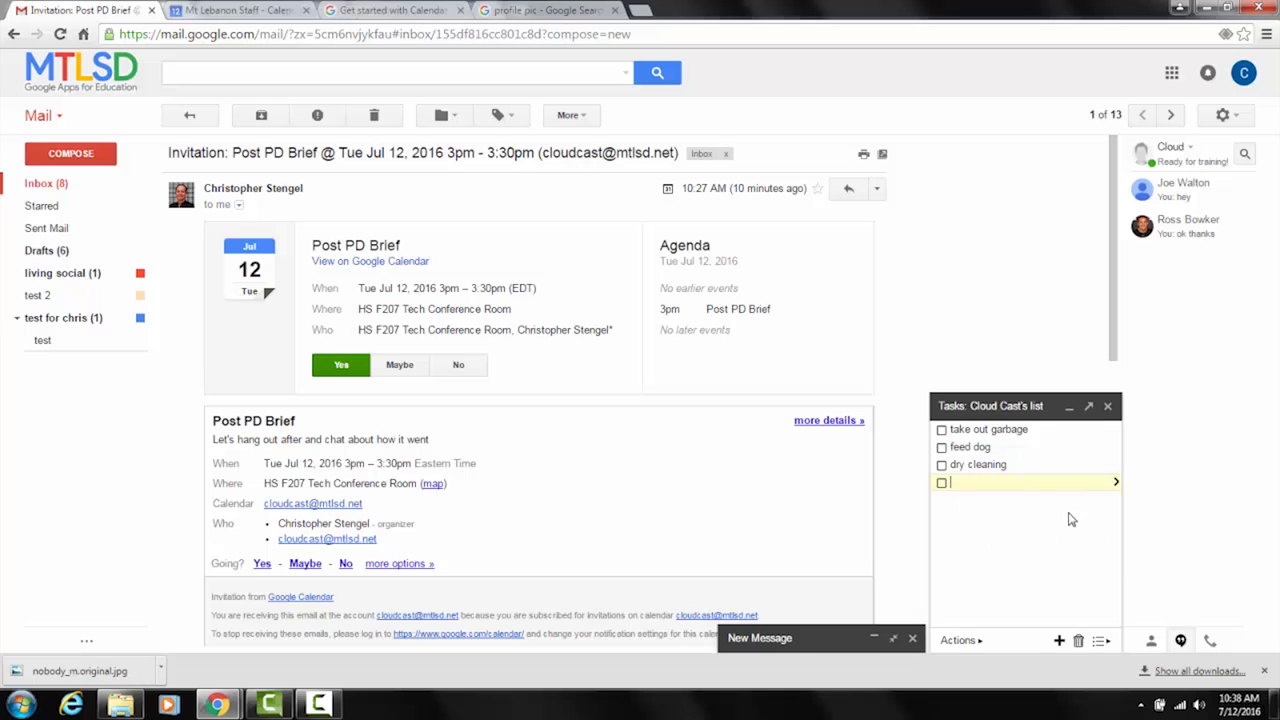
# Set the due date of the "take out garbage" task to July 14, 2016 and return to the task list.
pyautogui.click(1040, 430)
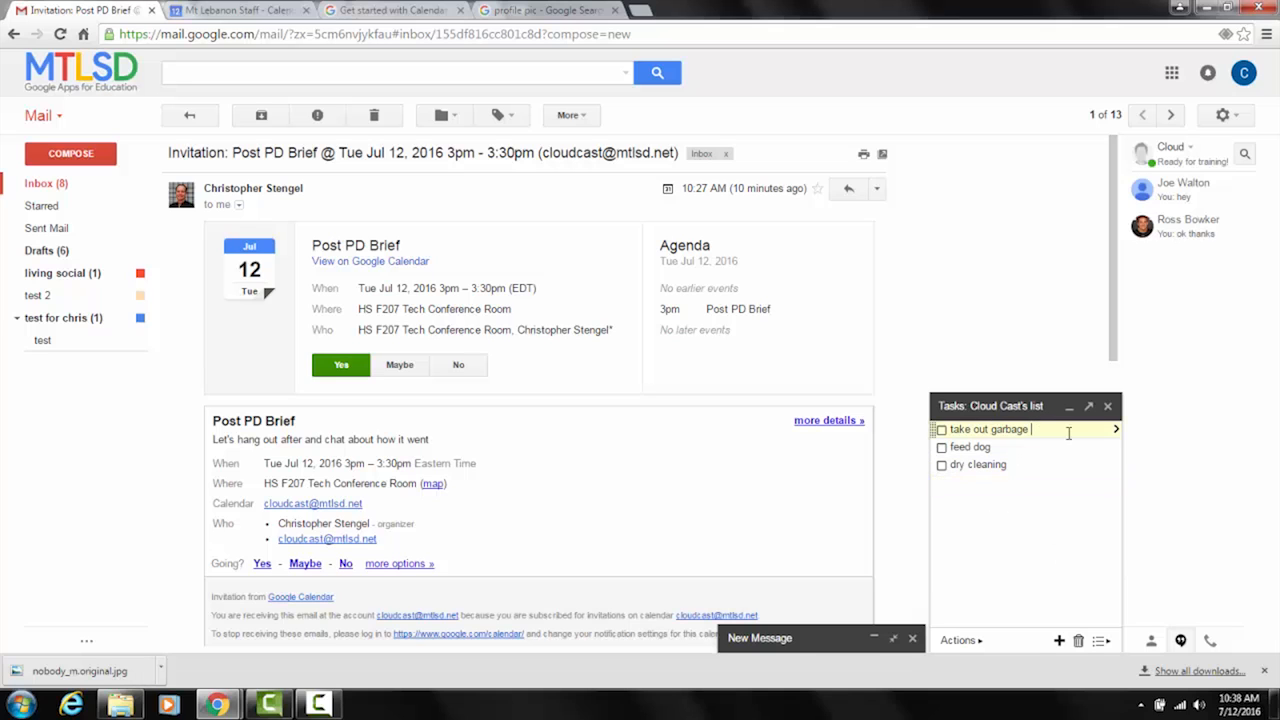
pyautogui.click(1116, 429)
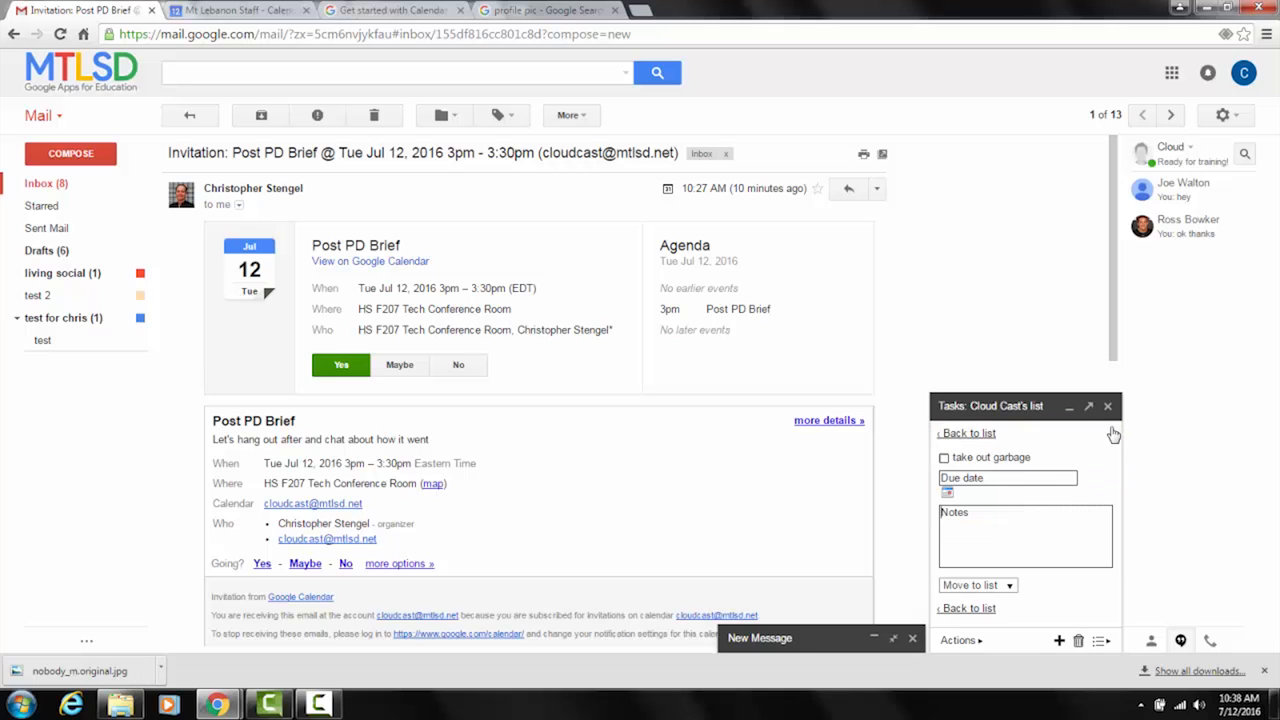
pyautogui.click(1002, 482)
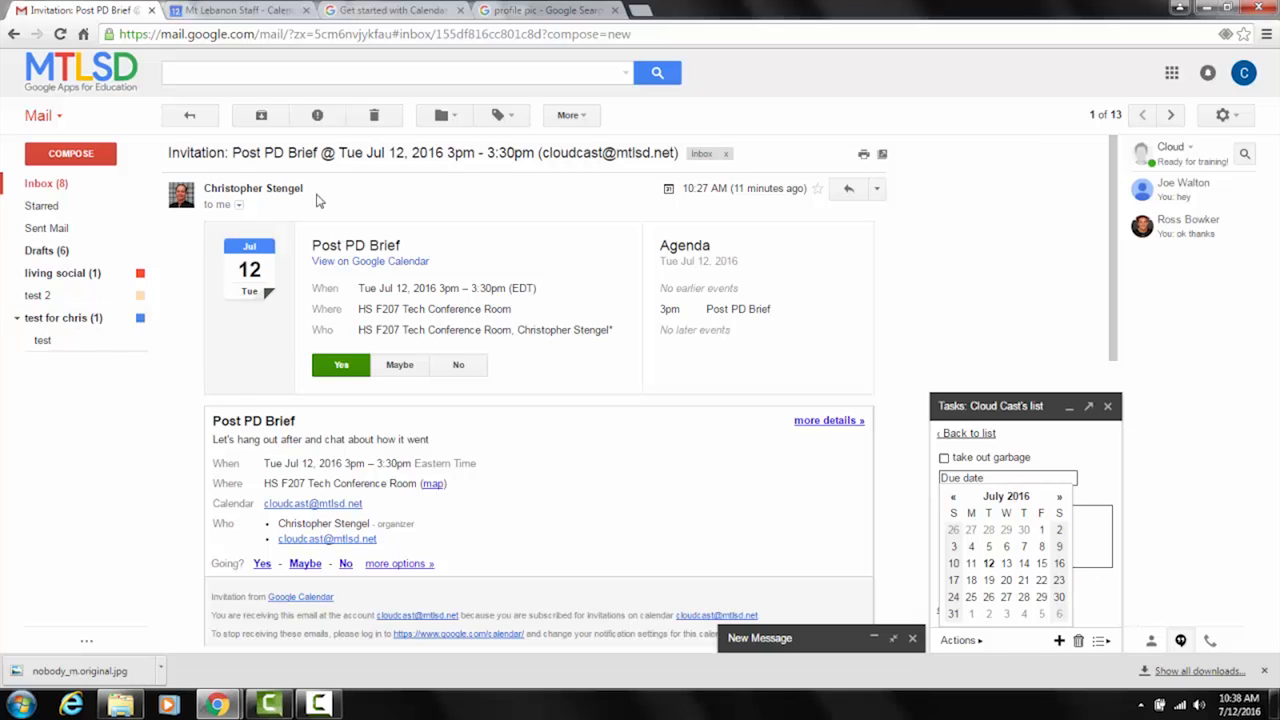
pyautogui.click(61, 117)
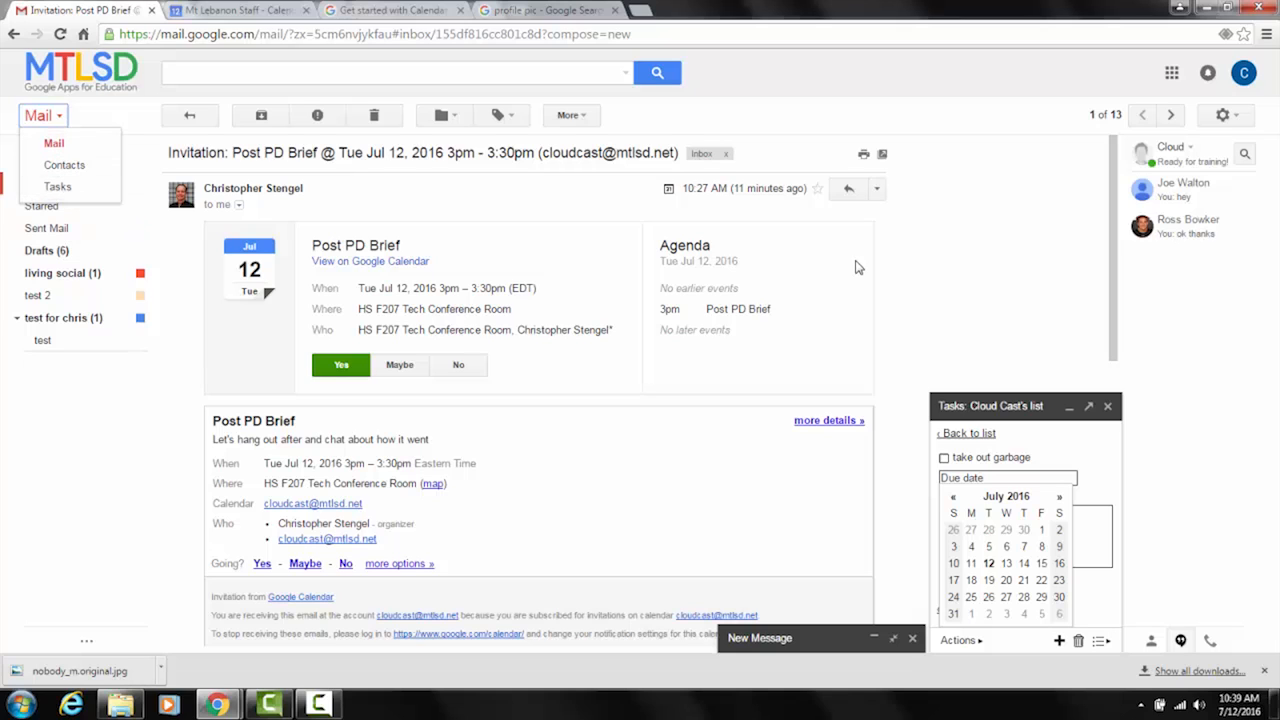
pyautogui.click(1024, 563)
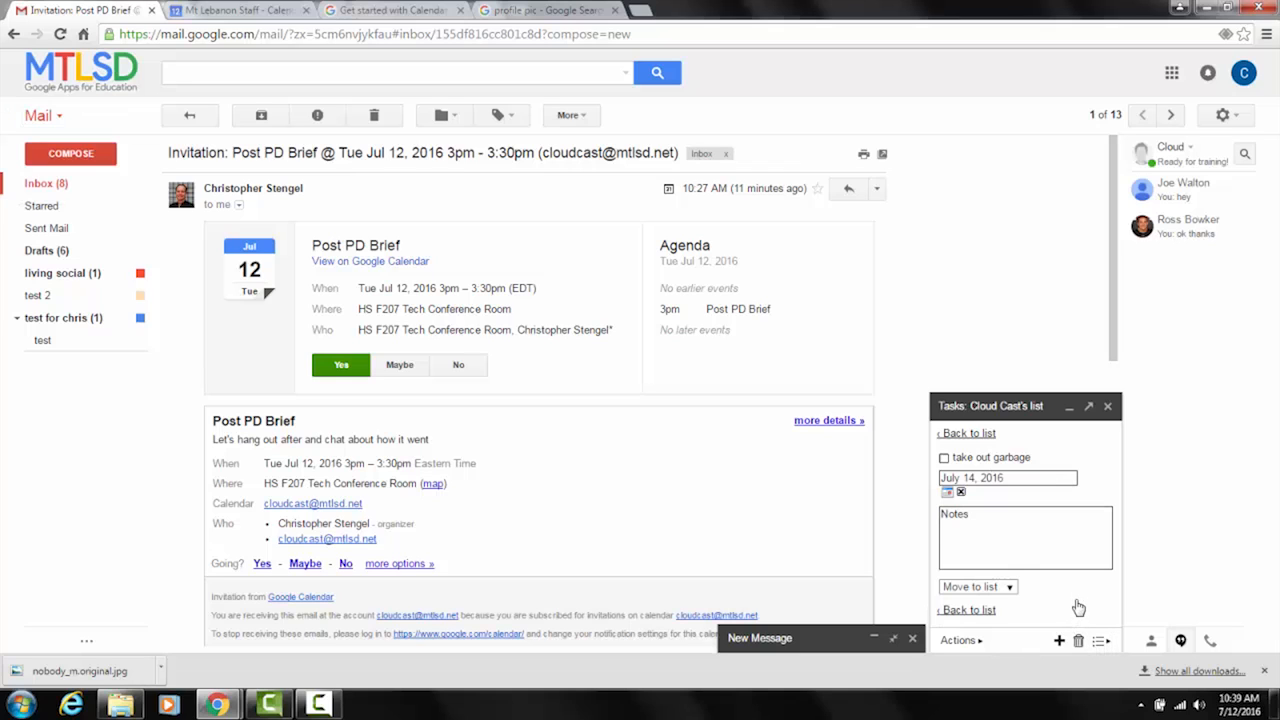
pyautogui.click(945, 434)
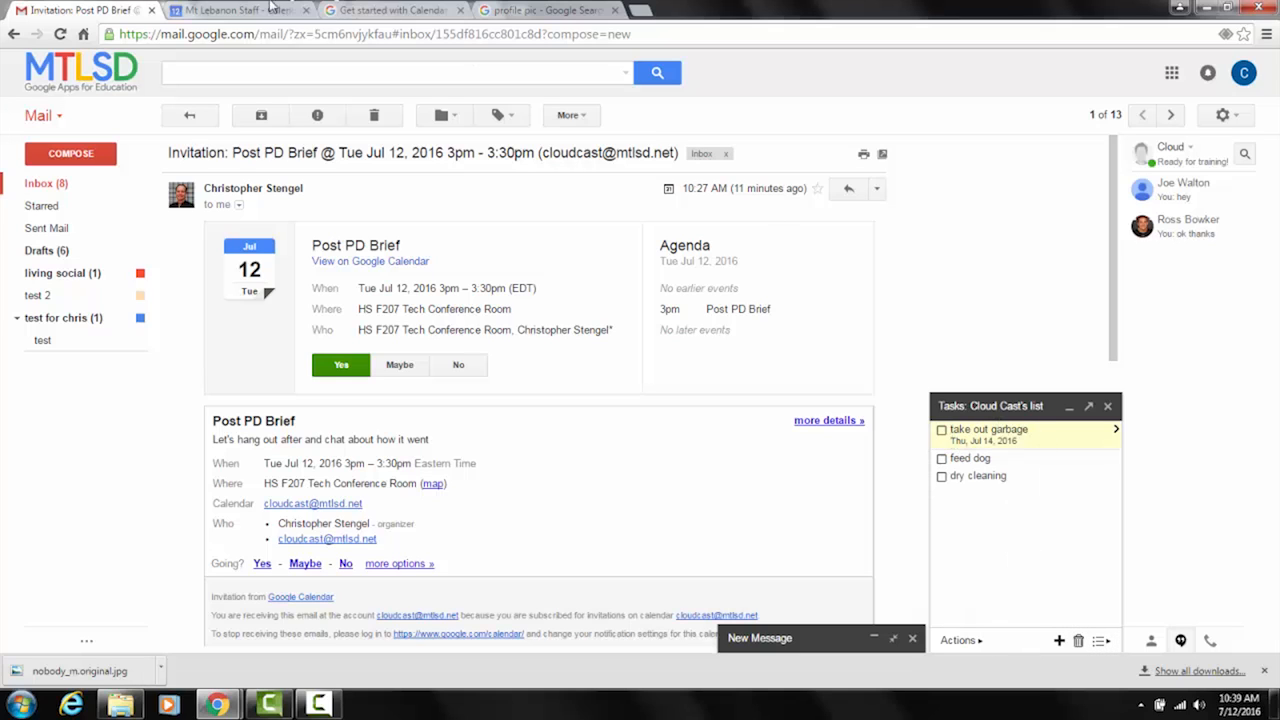
# Switch to Google Calendar and replace the Reminders calendar with Tasks.
pyautogui.click(210, 12)
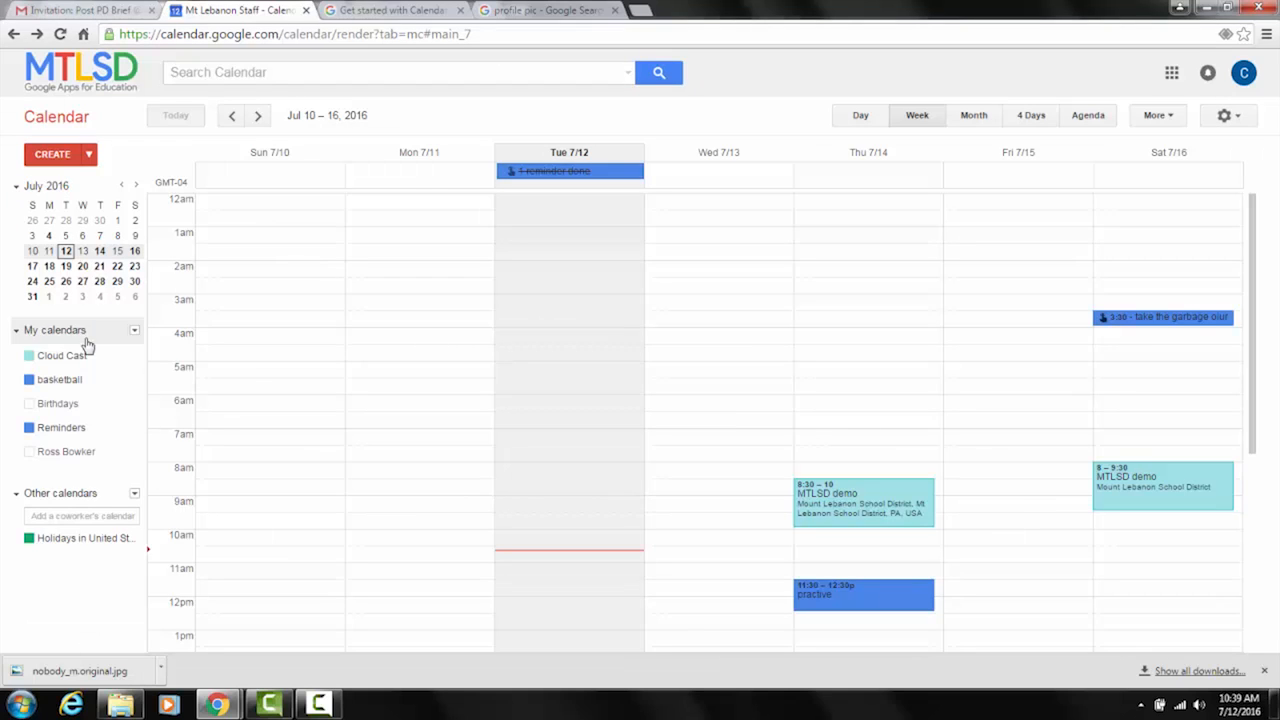
pyautogui.click(43, 405)
pyautogui.click(84, 428)
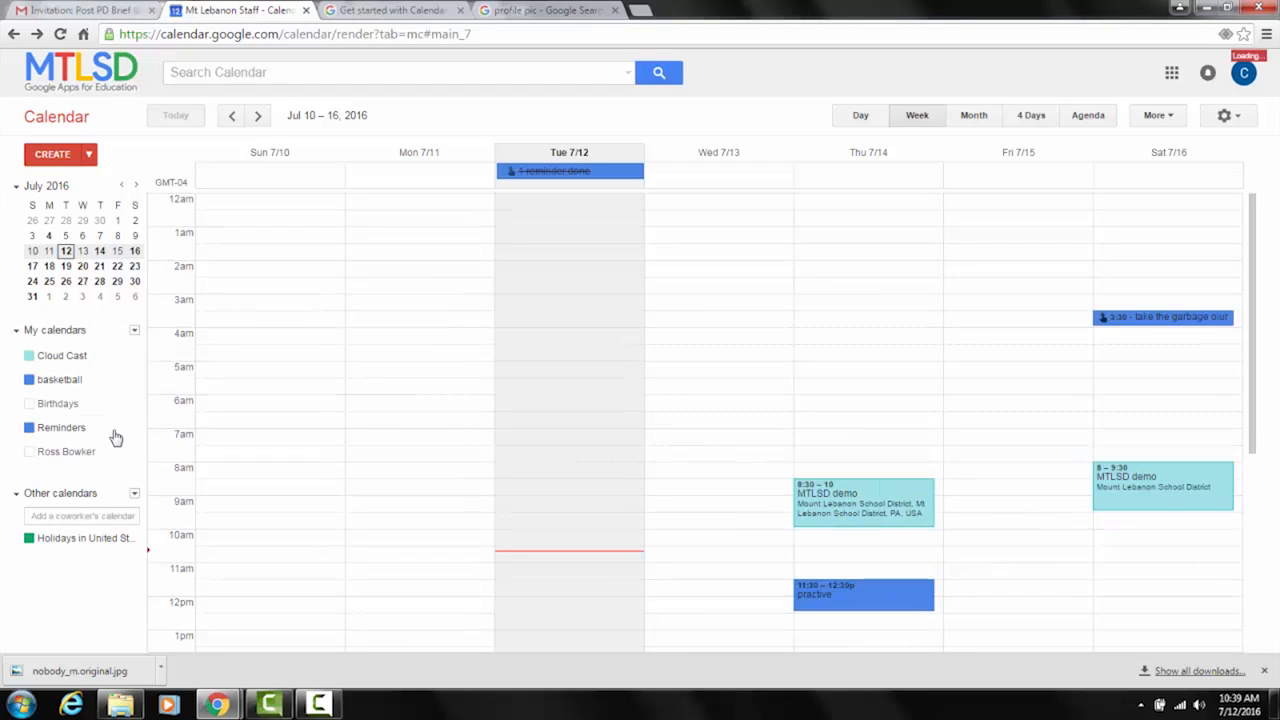
pyautogui.click(134, 429)
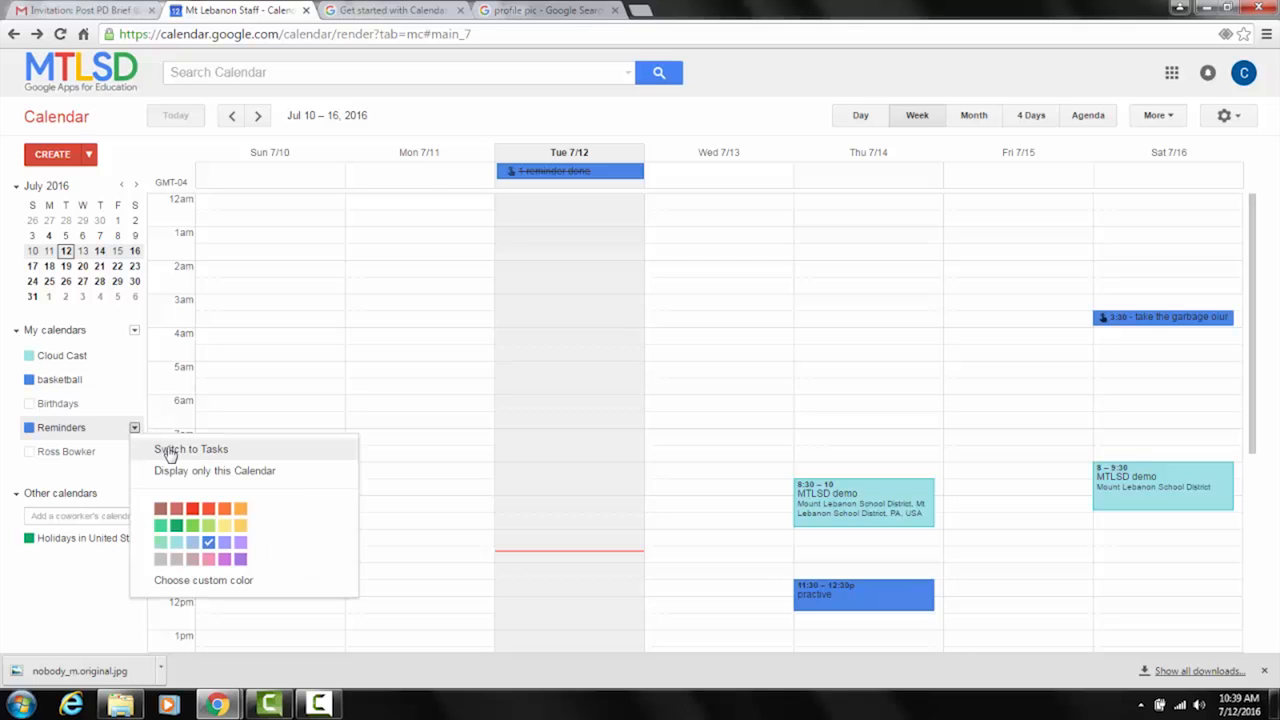
pyautogui.click(170, 449)
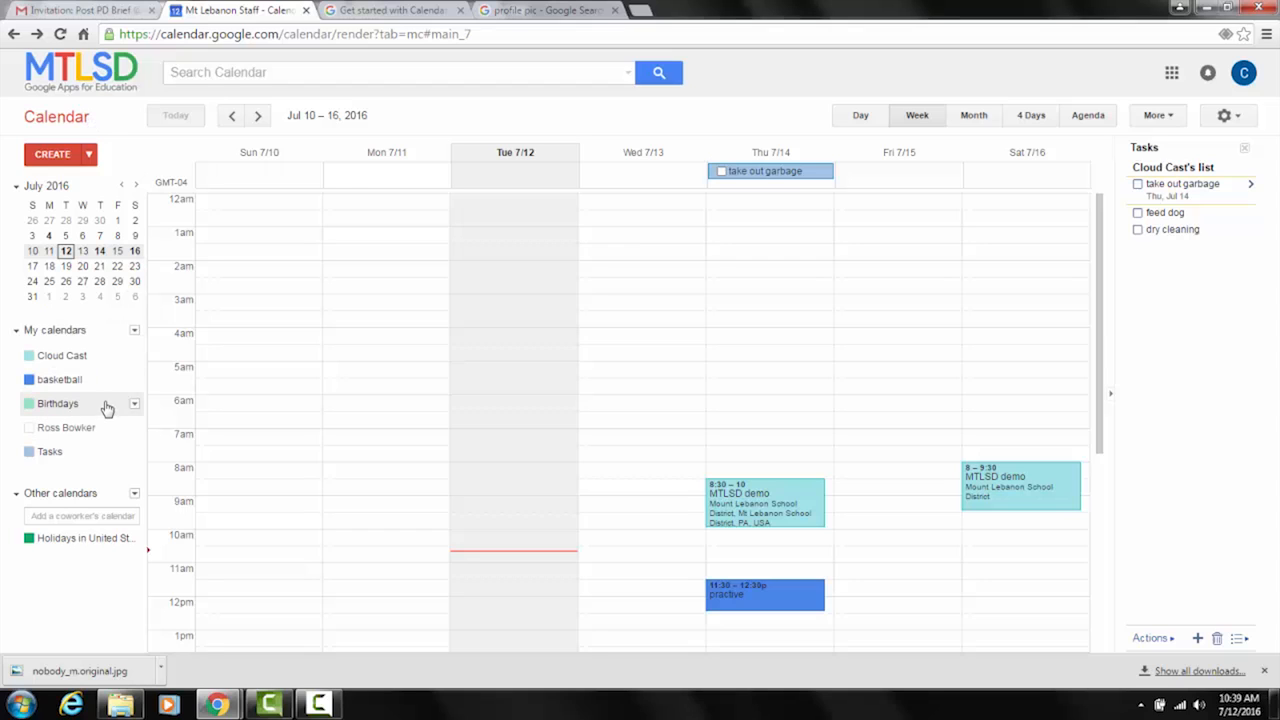
# Switch the Tasks calendar back to Reminders and reopen the Reminders calendar's options.
pyautogui.click(134, 452)
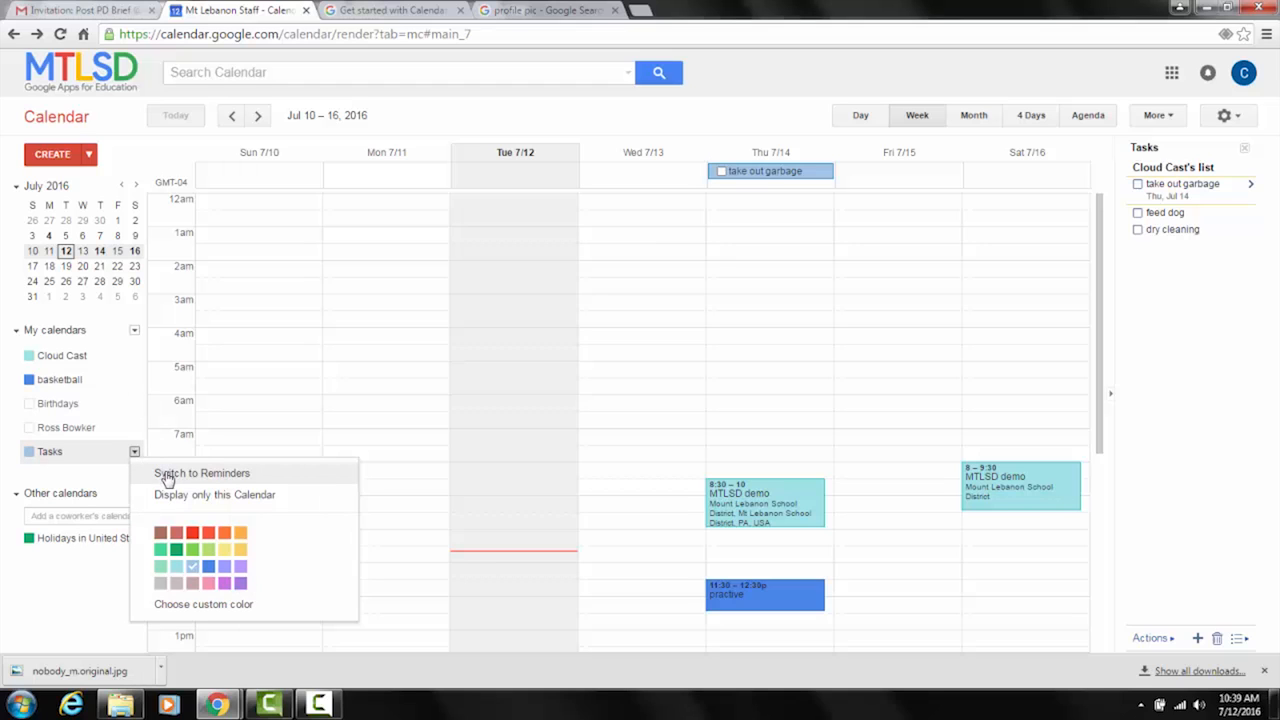
pyautogui.click(168, 476)
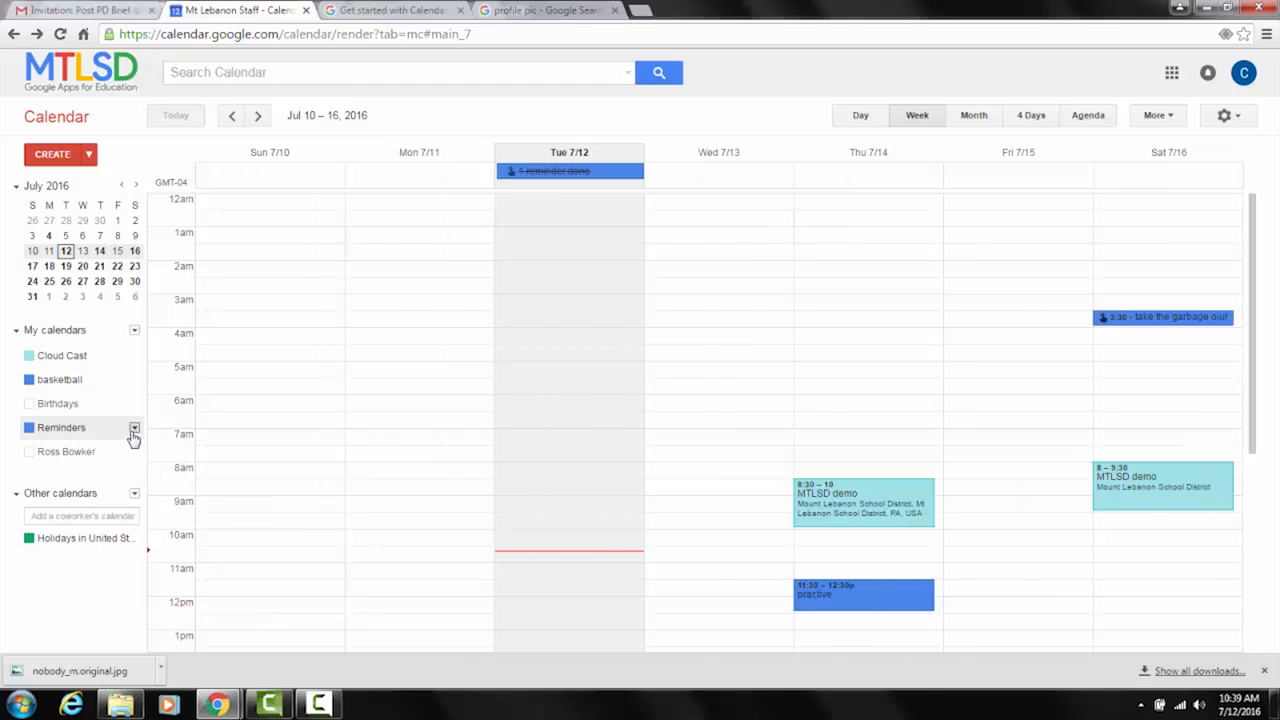
pyautogui.click(134, 428)
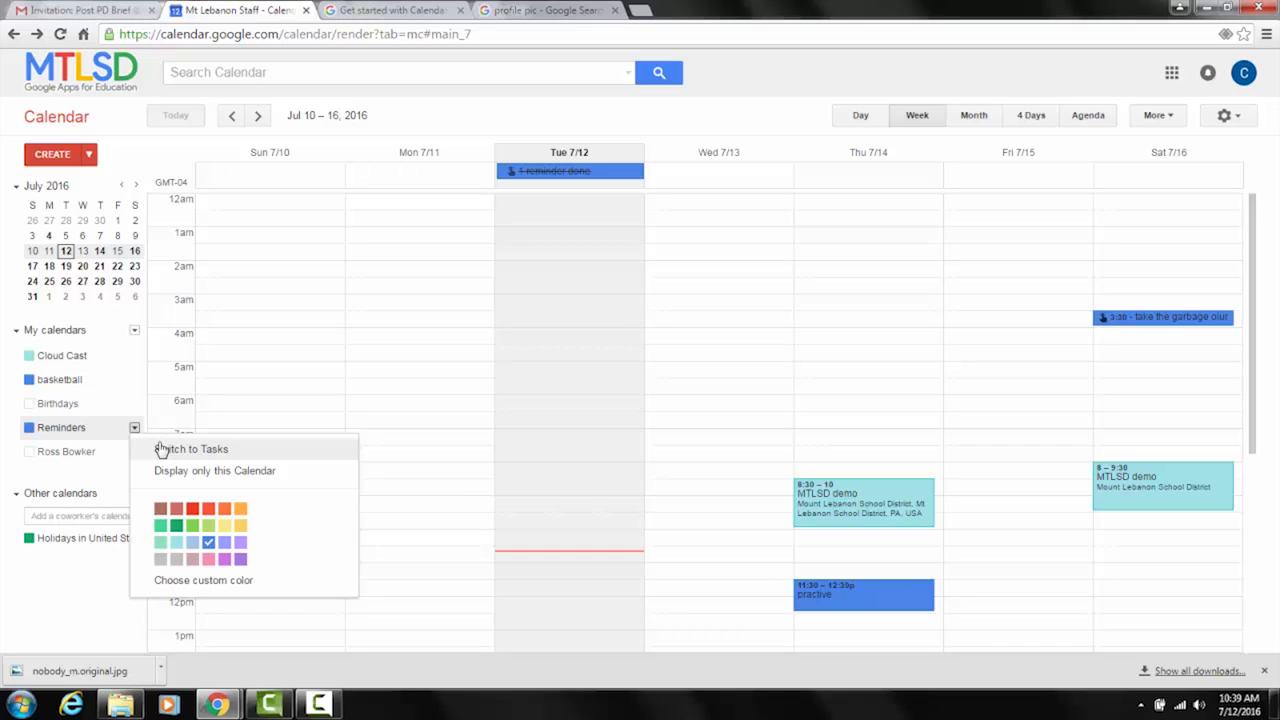
# Return to Gmail's Tasks window and add a blank task above "take out garbage".
pyautogui.click(80, 10)
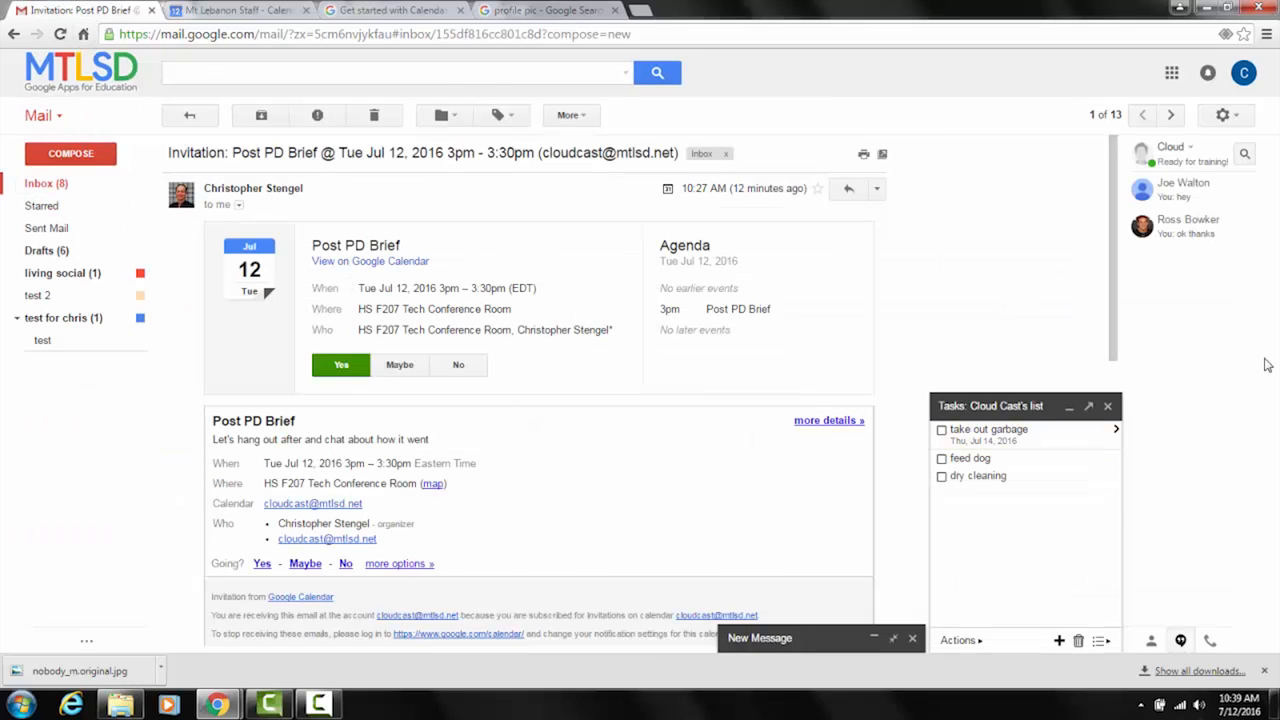
pyautogui.click(1038, 406)
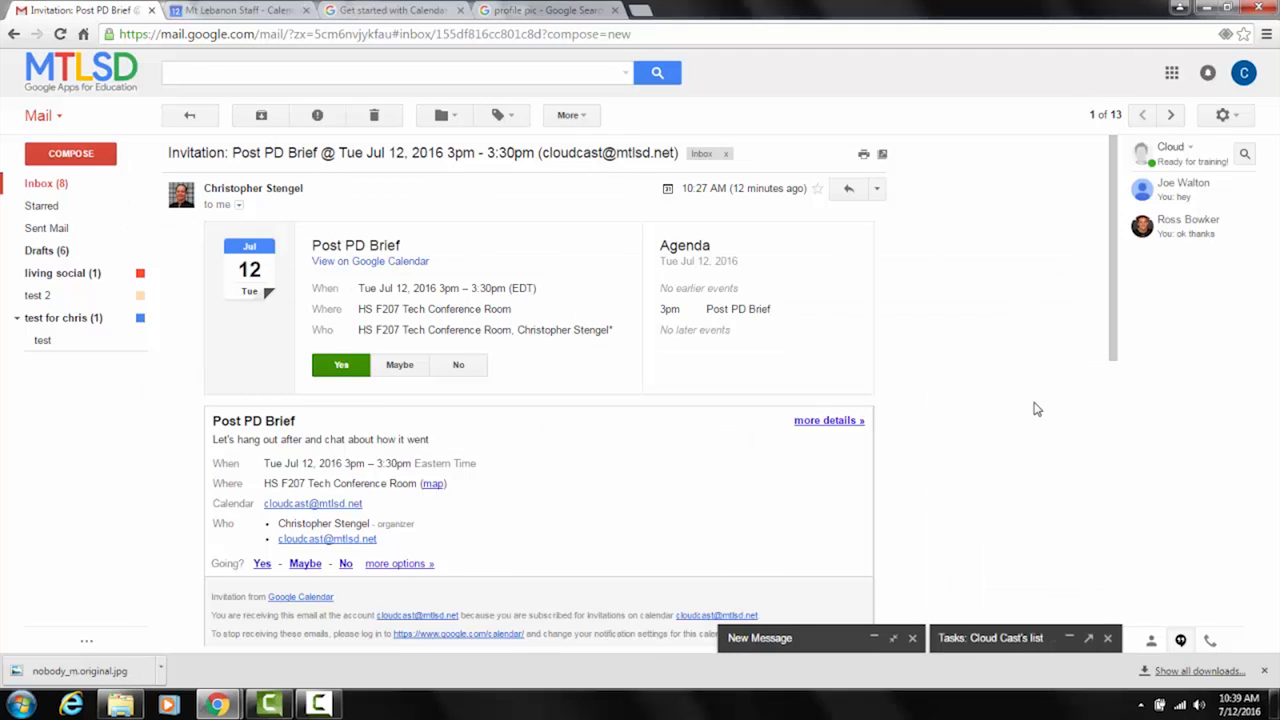
pyautogui.click(1036, 645)
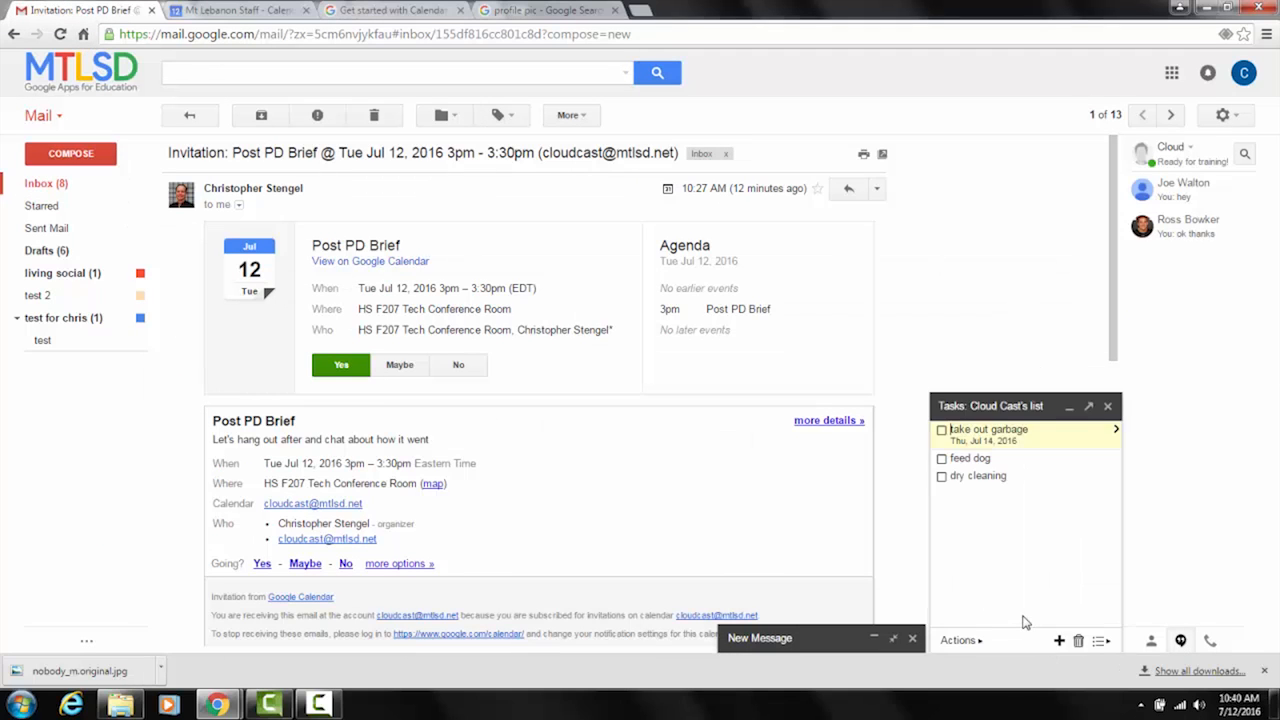
pyautogui.click(960, 640)
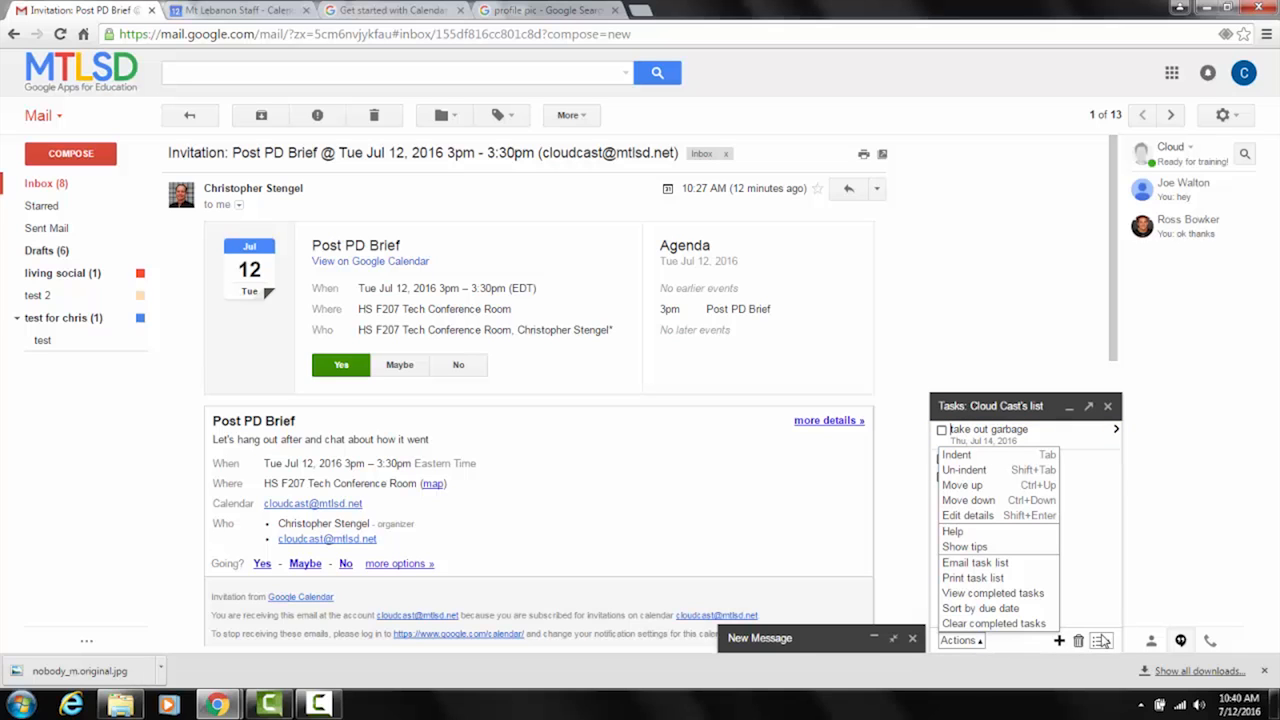
pyautogui.click(1059, 641)
pyautogui.click(1059, 641)
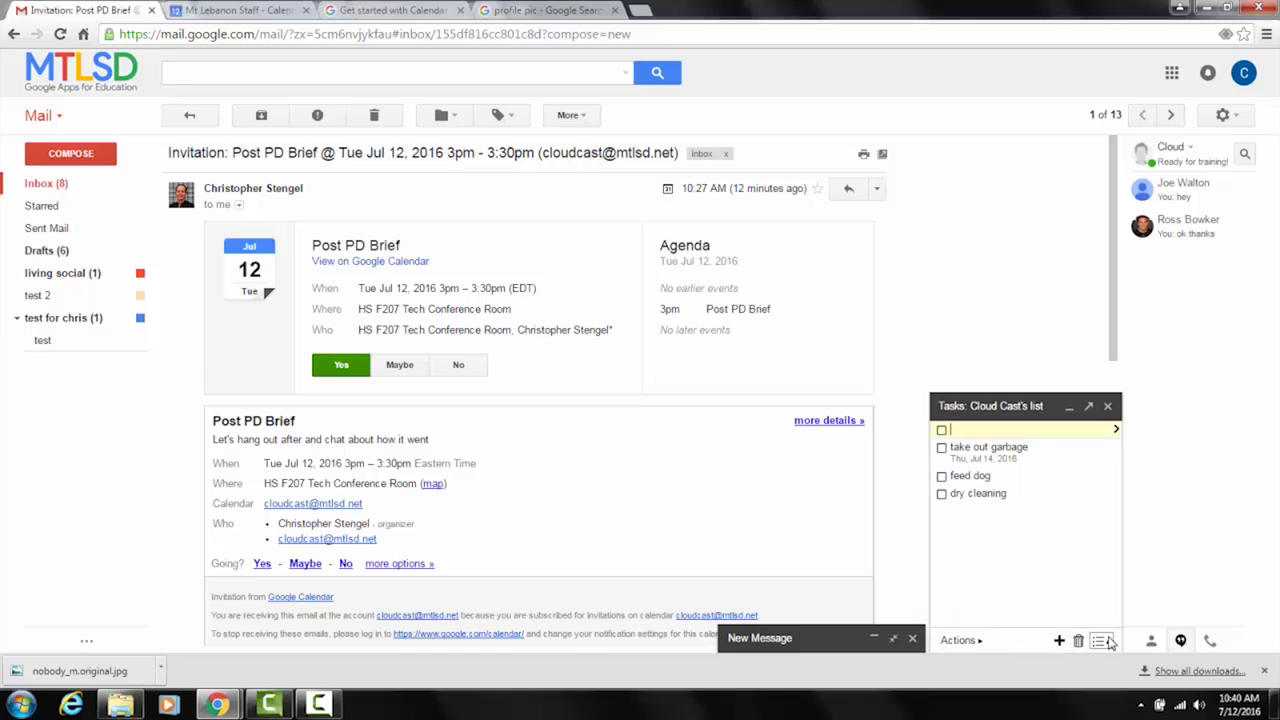
# Create a new task list named "week 1" and select its empty first task.
pyautogui.click(1101, 641)
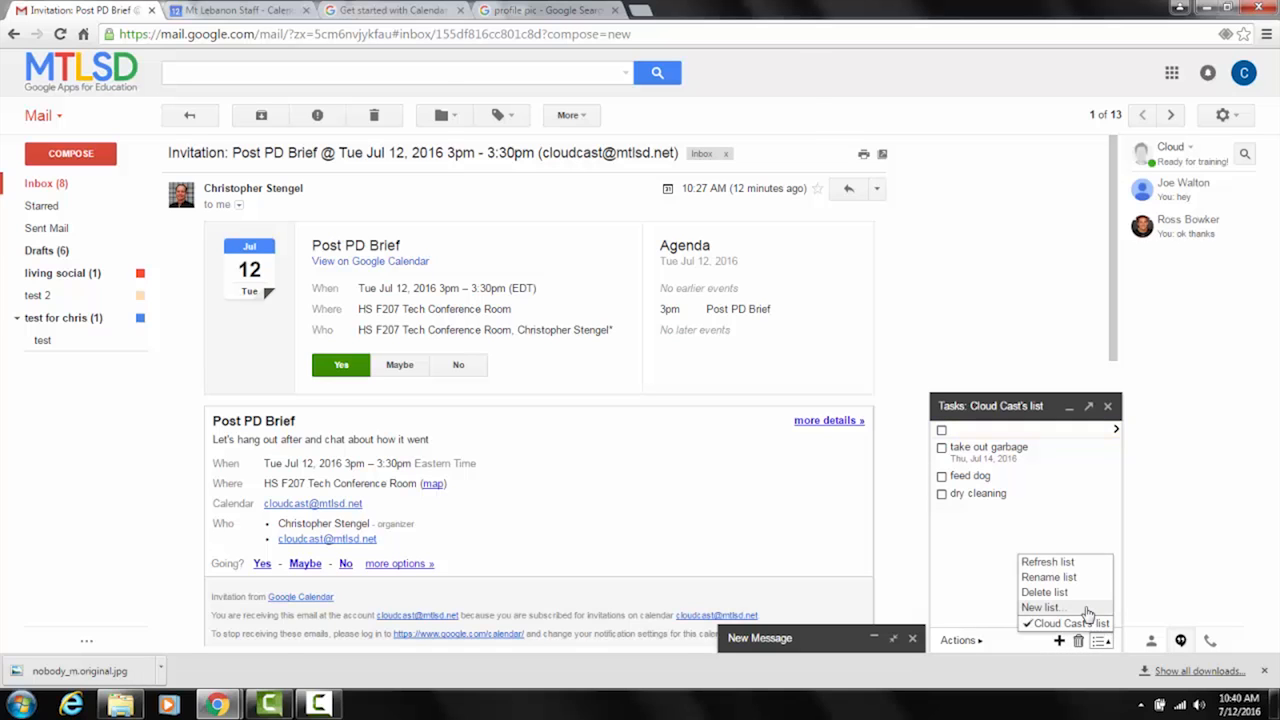
pyautogui.click(1088, 607)
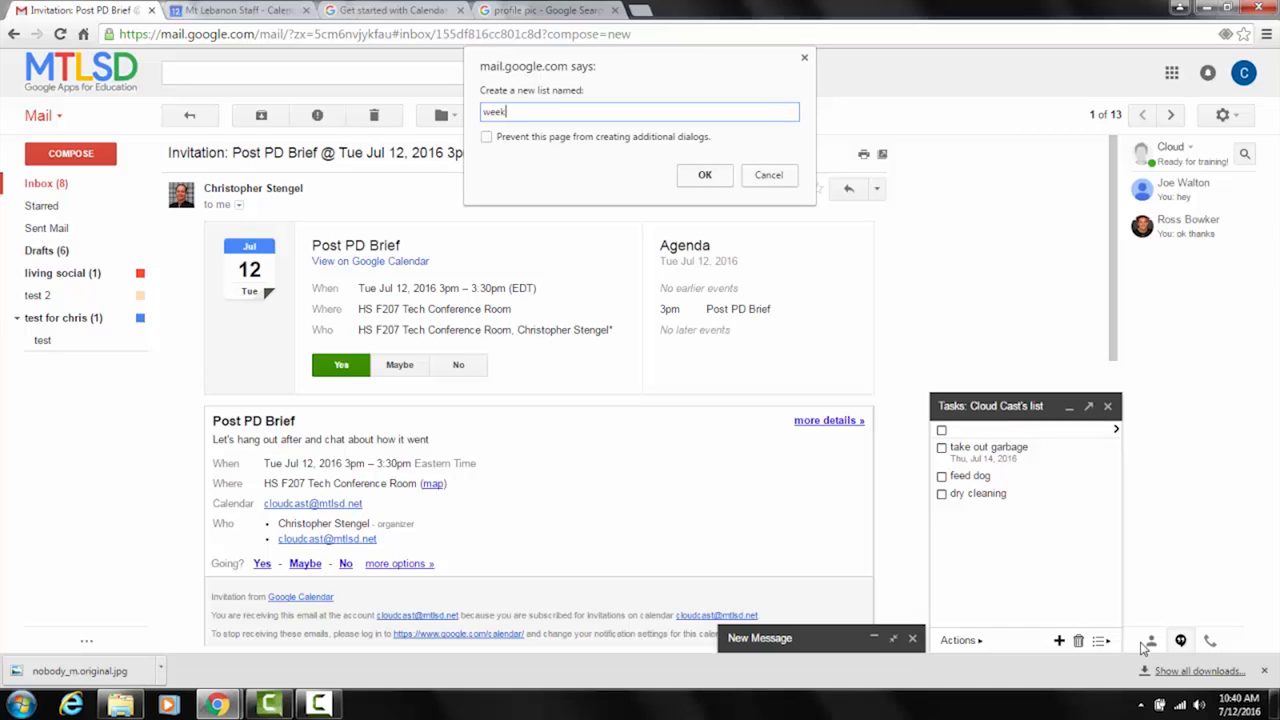
pyautogui.write('week 1')
pyautogui.click(704, 175)
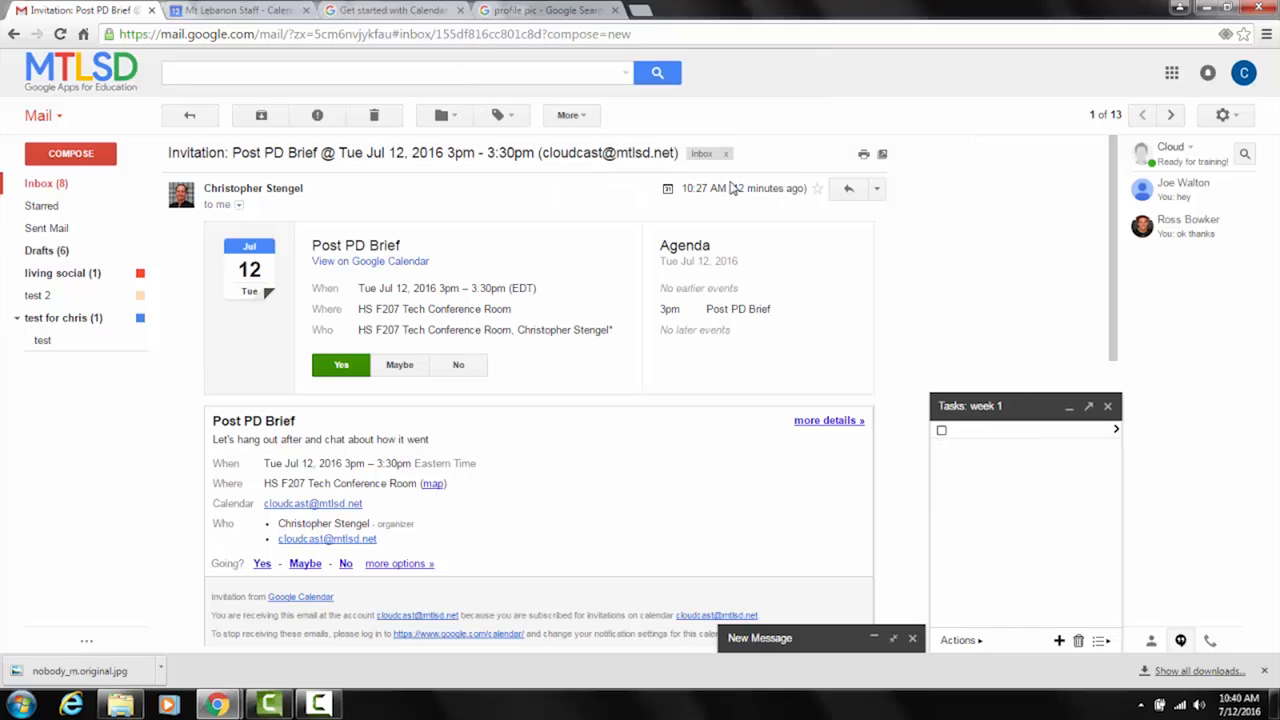
pyautogui.click(1037, 456)
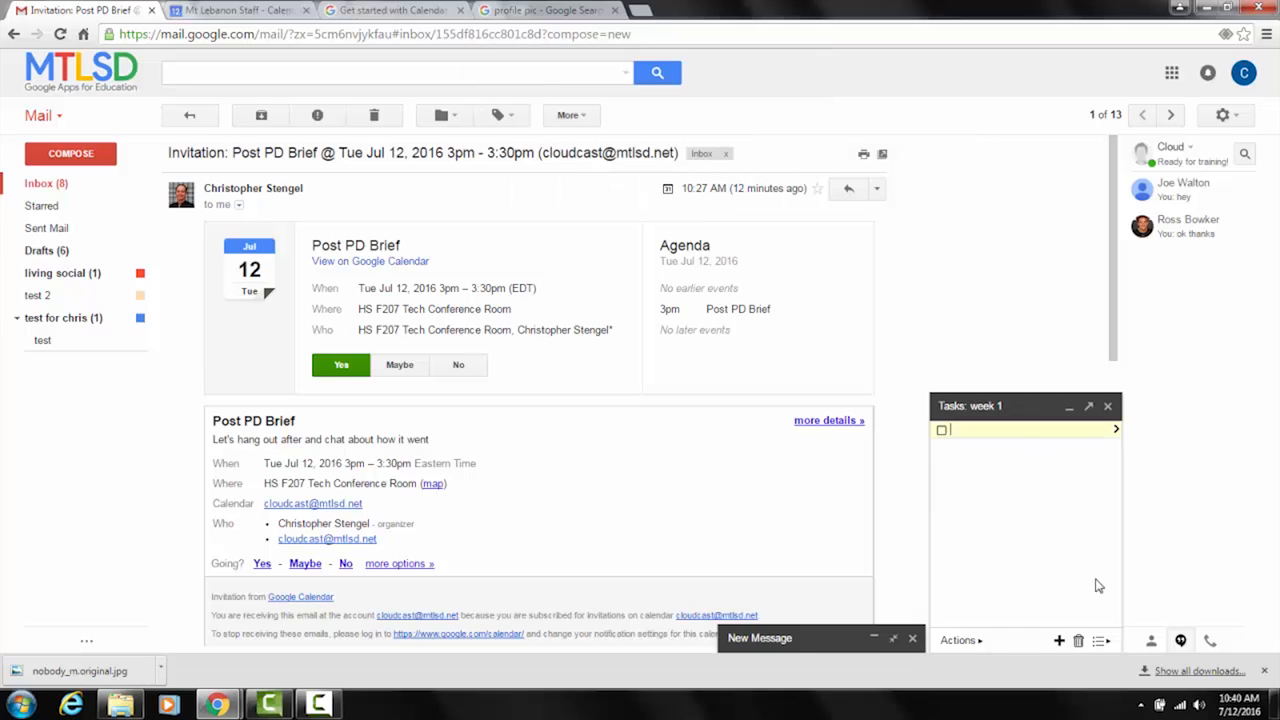
# Create another task list named "week 2".
pyautogui.click(960, 641)
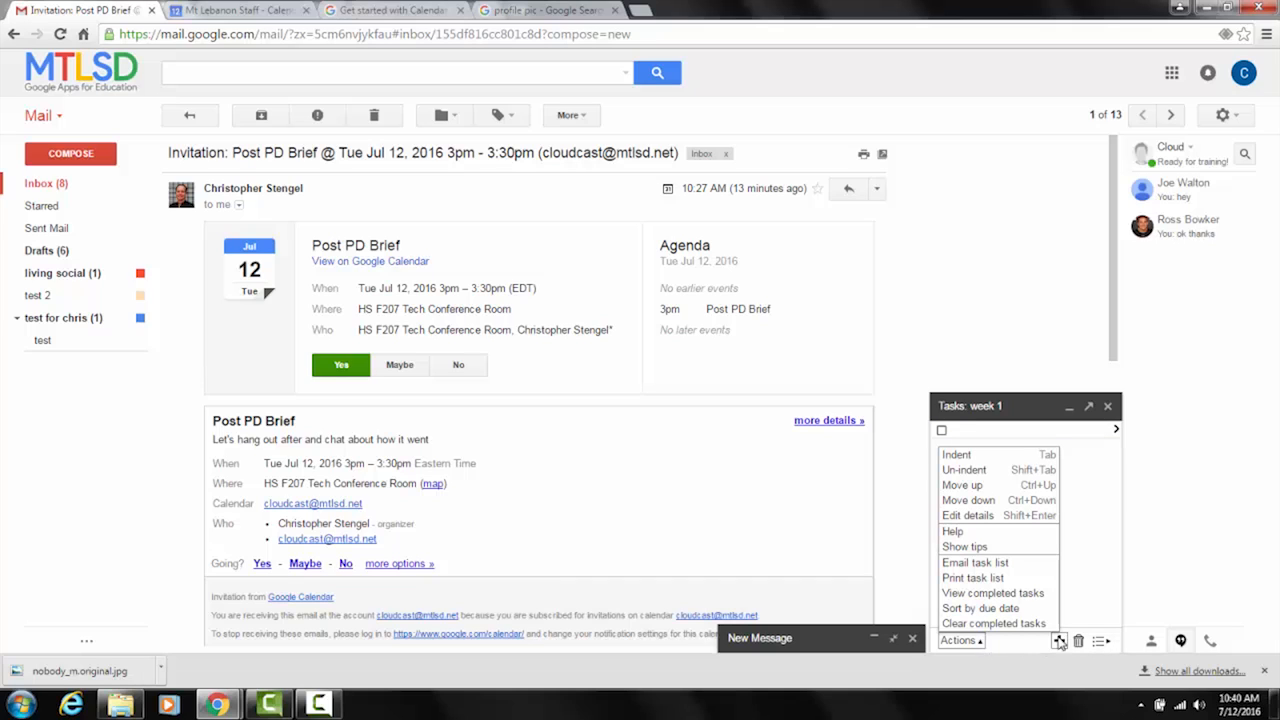
pyautogui.click(1102, 641)
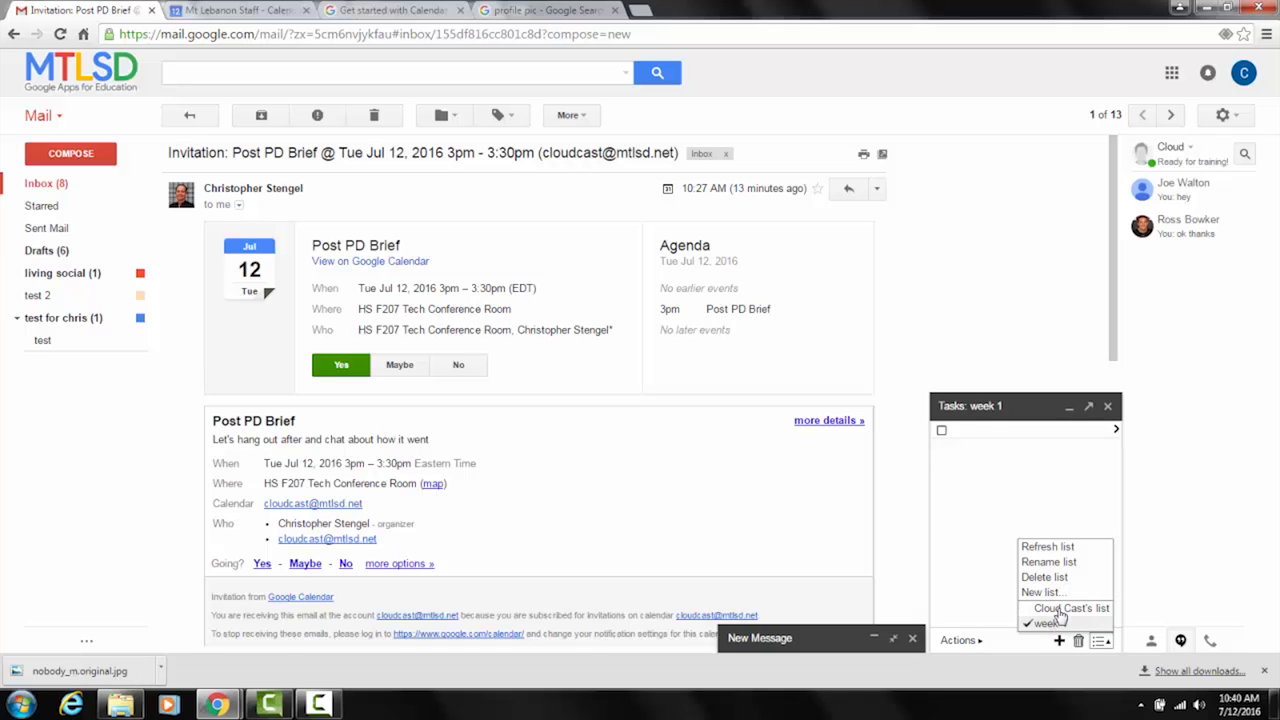
pyautogui.click(1059, 591)
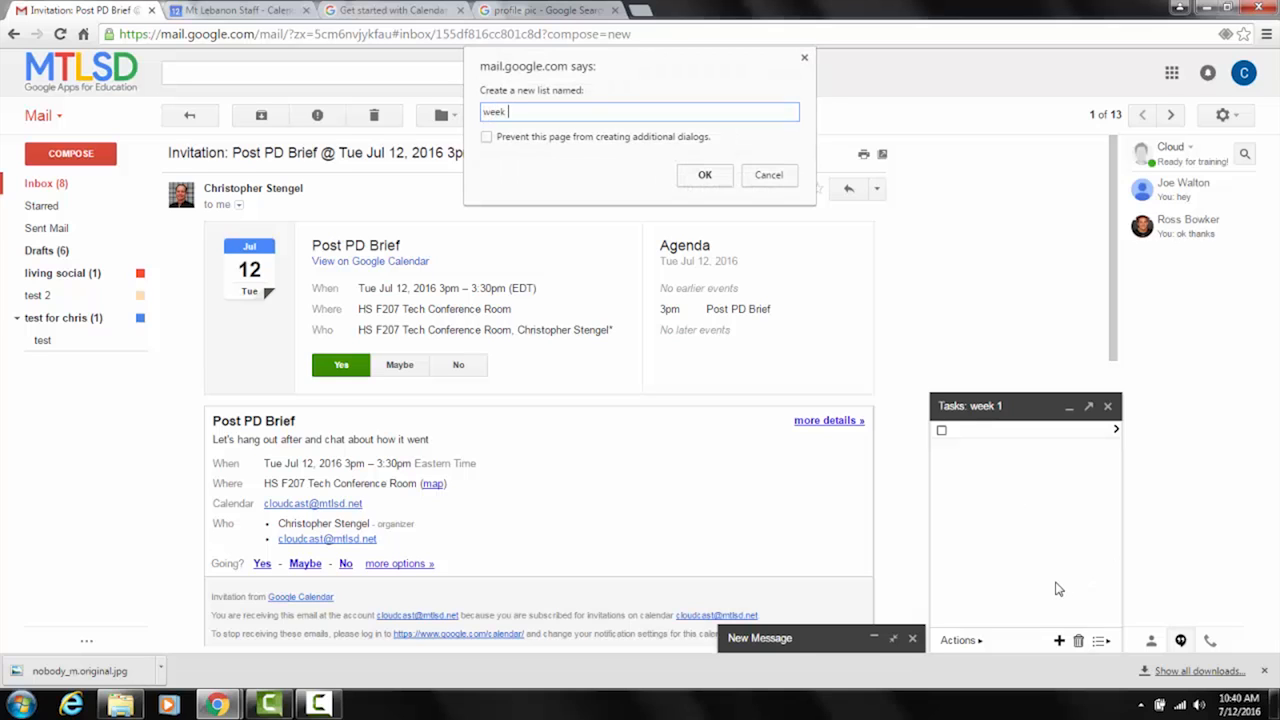
pyautogui.press('Return')
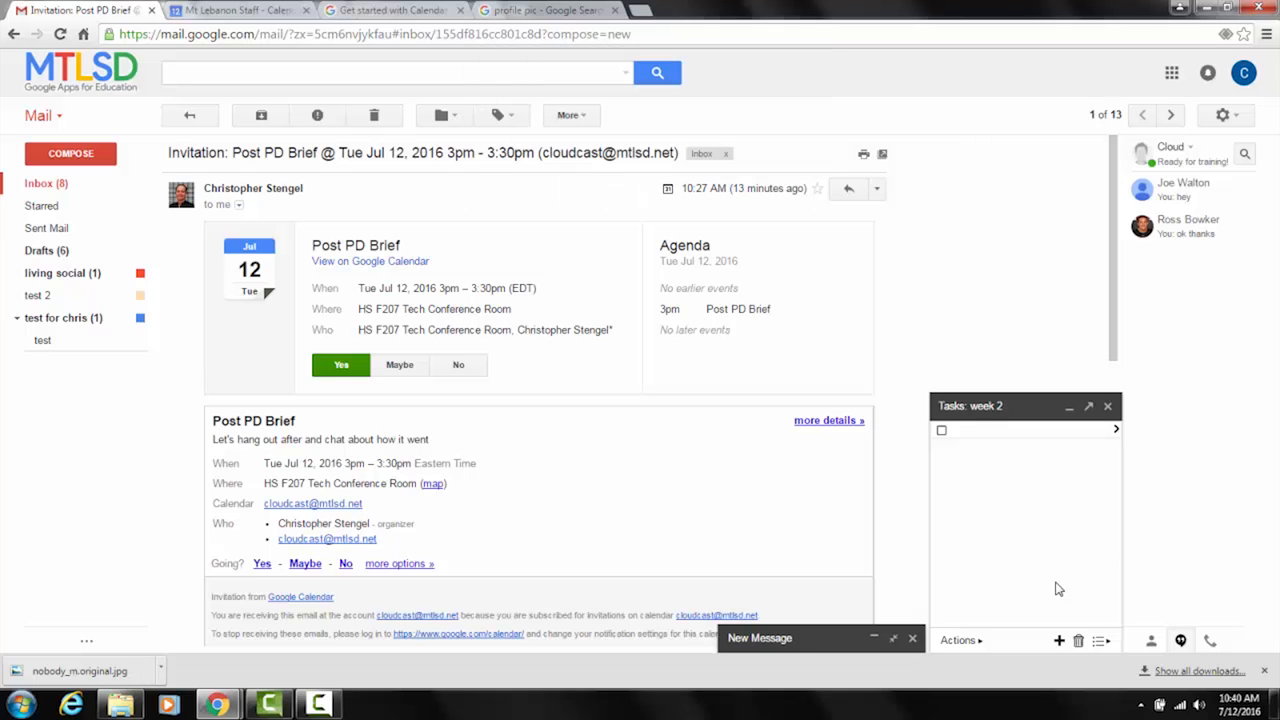
# In the "week 1" task list, add the task "make lesson plan" with a due date of July 14, 2016.
pyautogui.click(1101, 641)
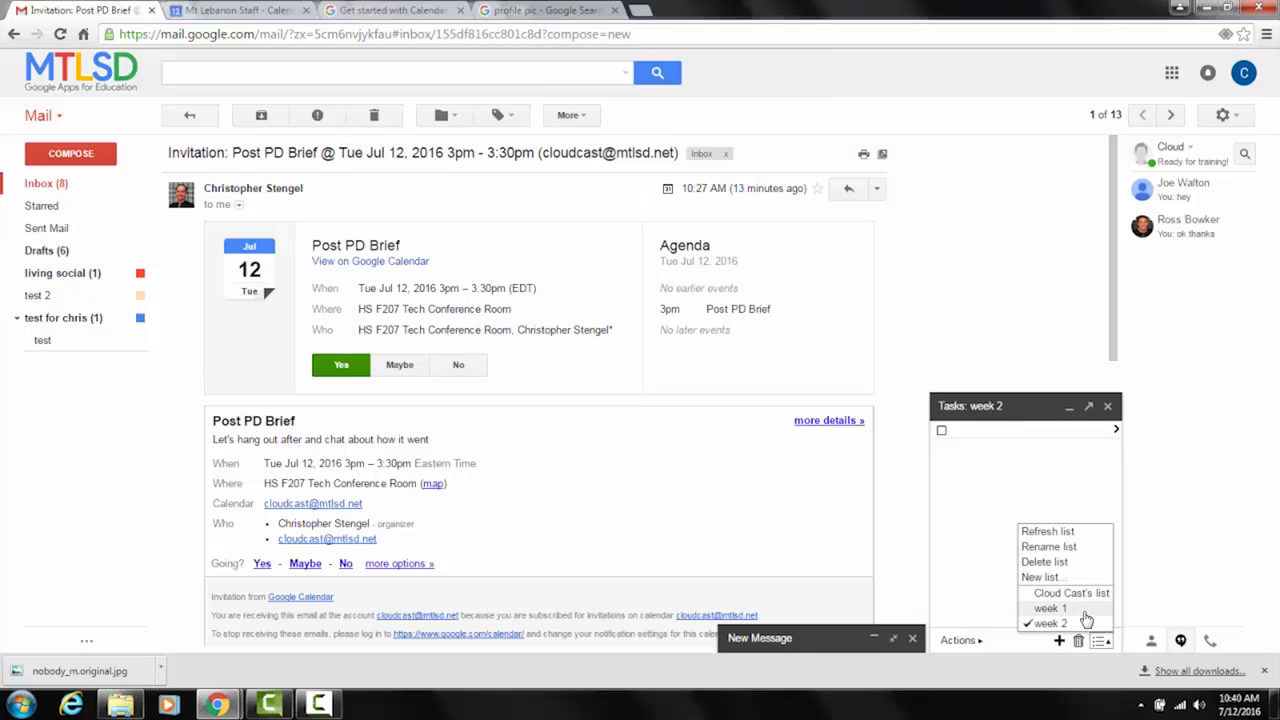
pyautogui.click(1084, 610)
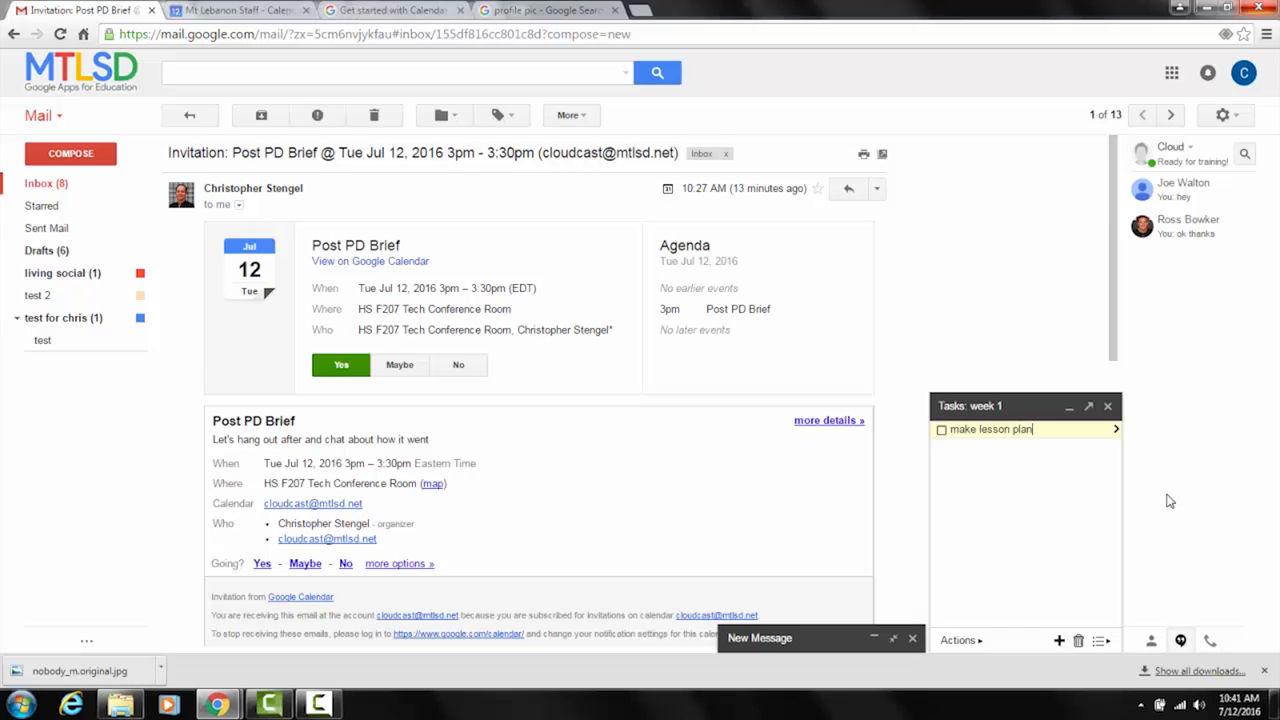
pyautogui.click(1116, 431)
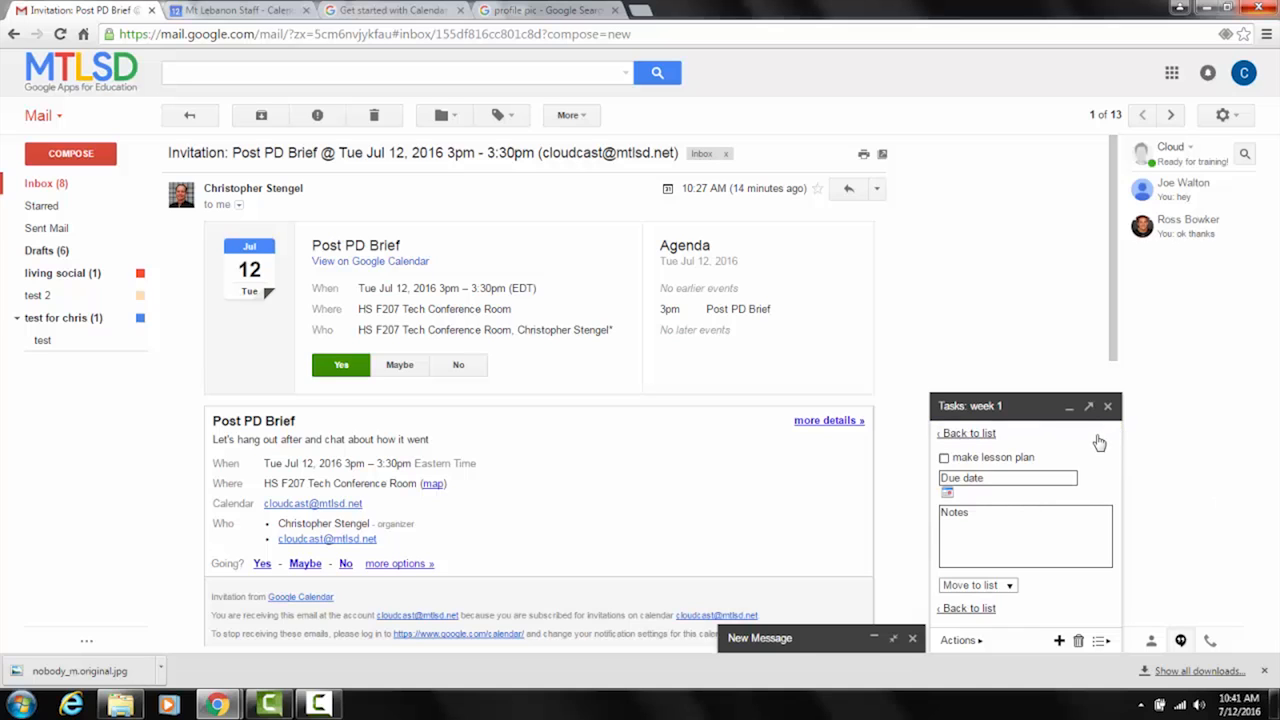
pyautogui.click(1002, 486)
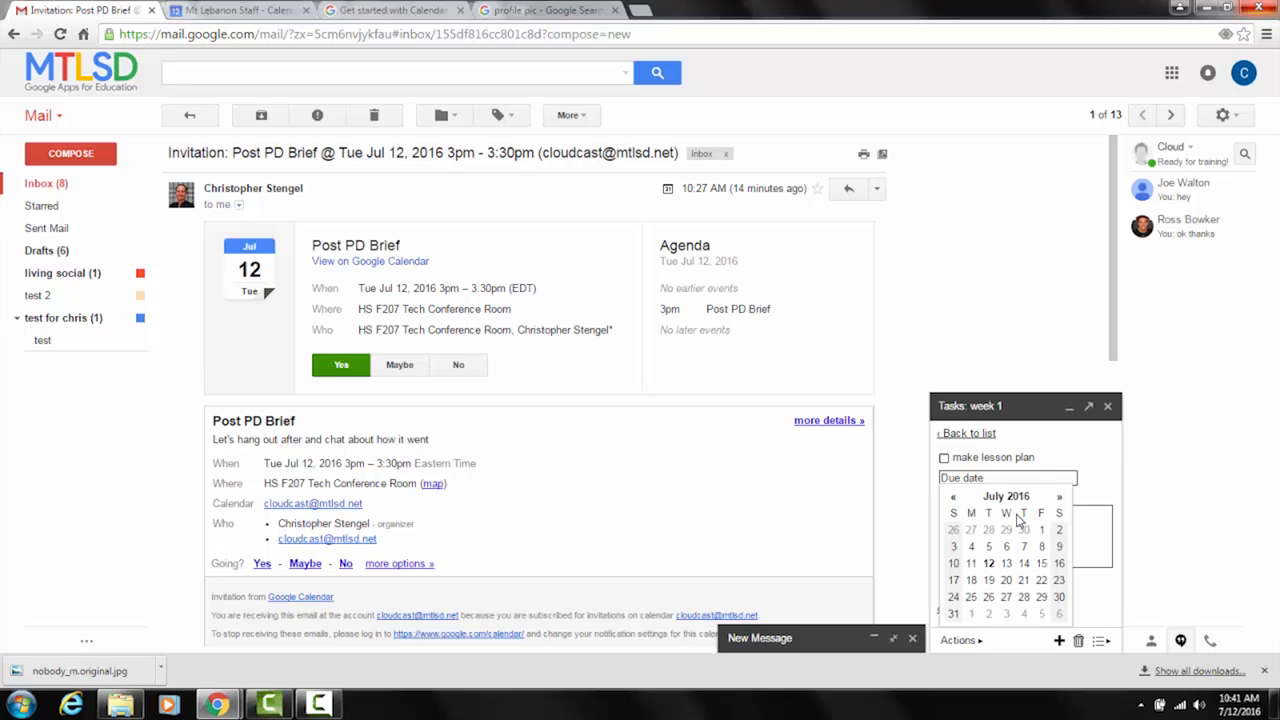
pyautogui.click(1027, 566)
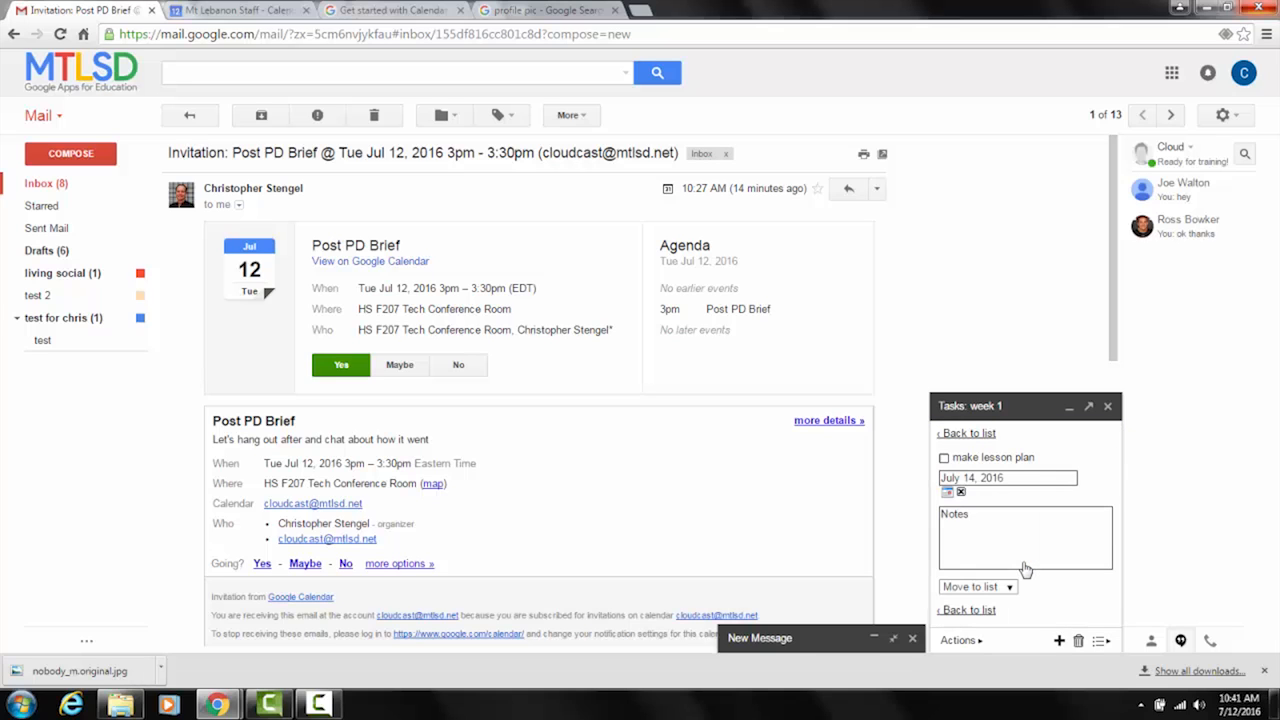
# Add the note "foil technique" to the "make lesson plan" task and return to the list.
pyautogui.click(1023, 548)
pyautogui.click(1003, 590)
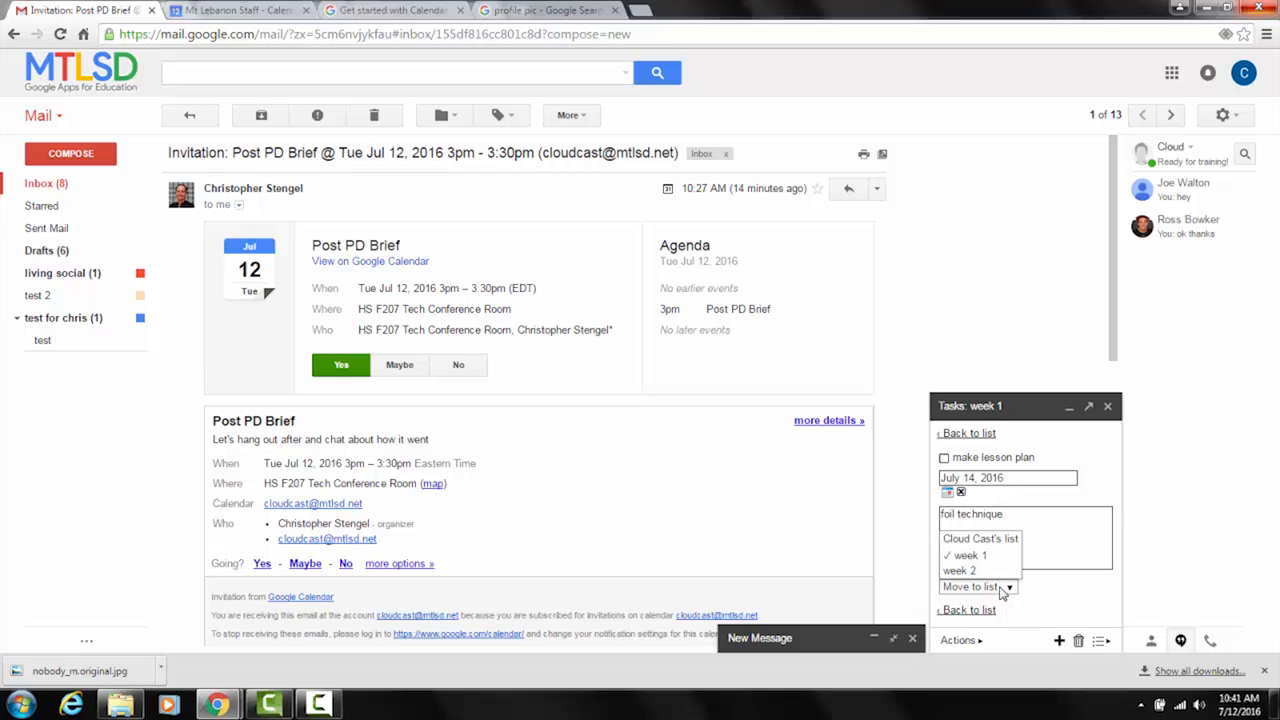
pyautogui.click(1003, 590)
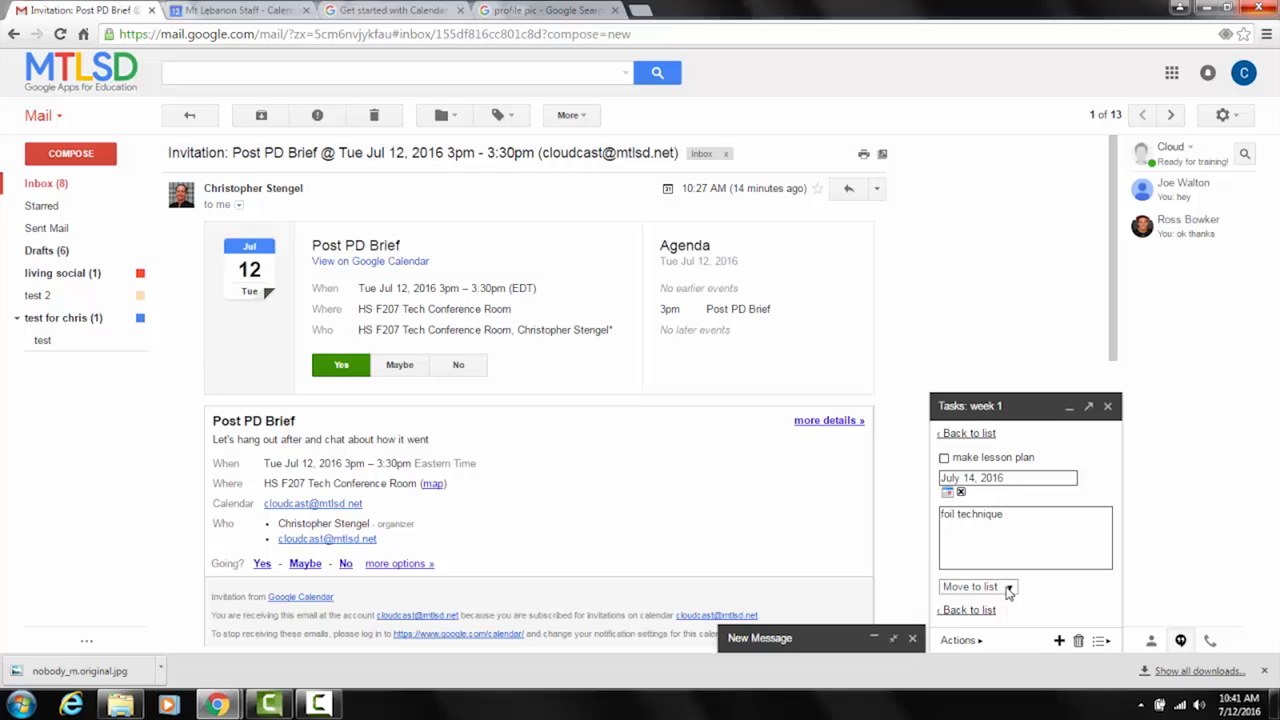
pyautogui.click(962, 436)
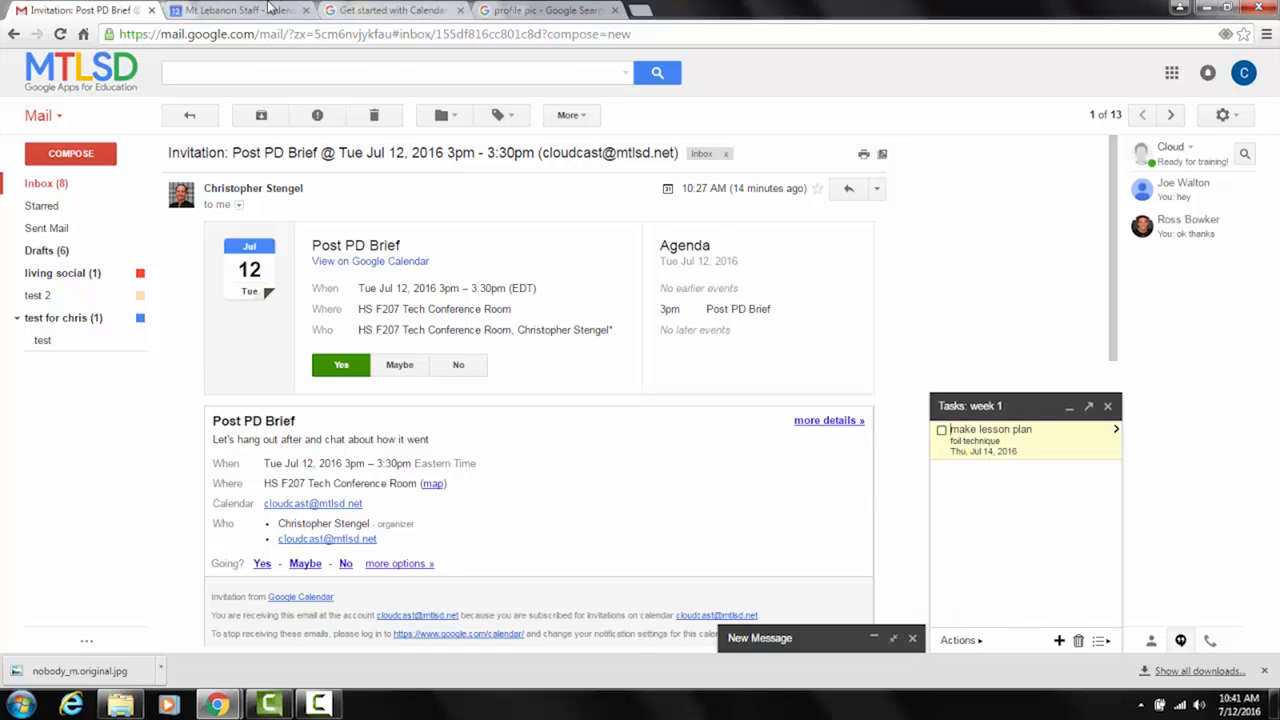
# Switch to Google Calendar, change the Reminders calendar to Tasks, and check the current and following weeks for tasks.
pyautogui.click(270, 14)
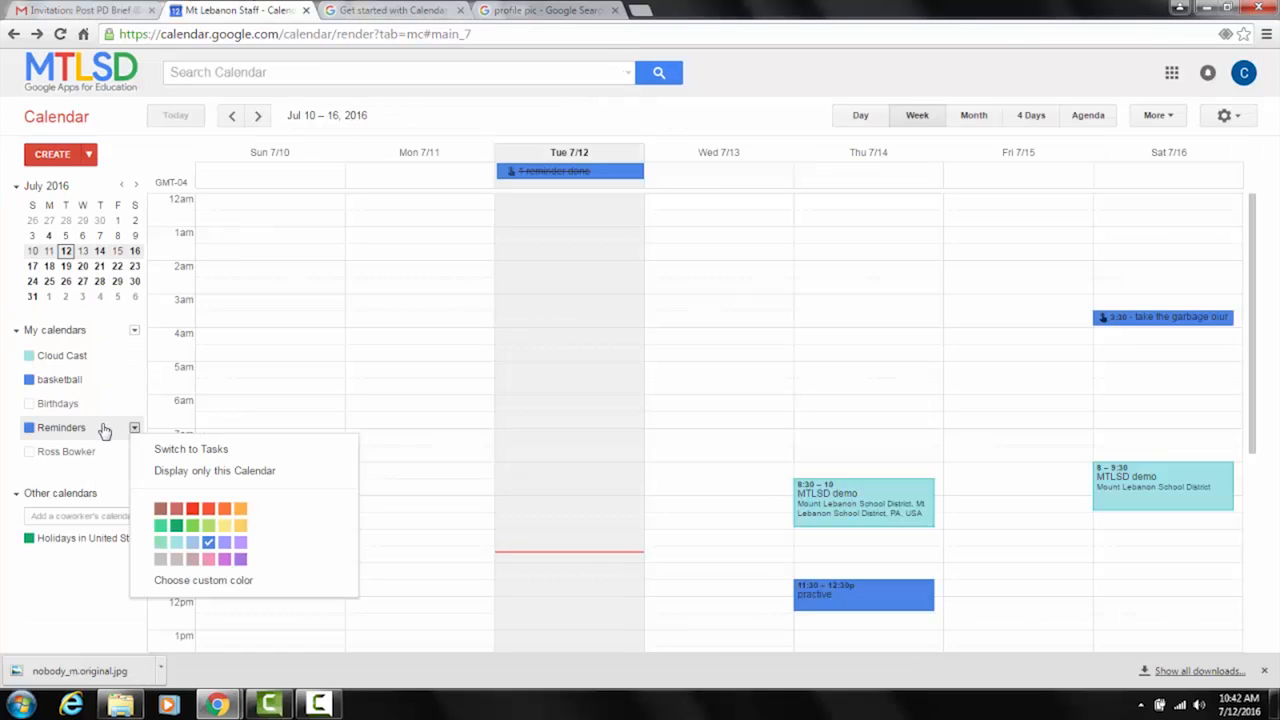
pyautogui.click(136, 428)
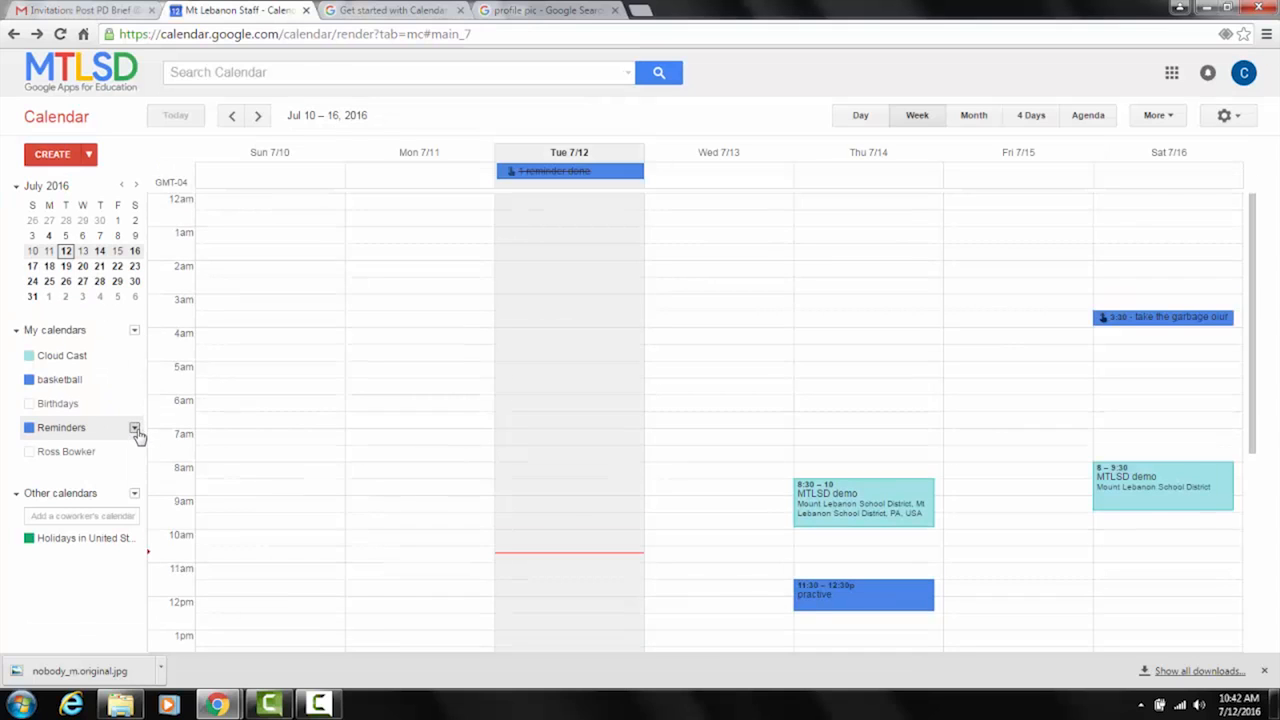
pyautogui.click(137, 428)
pyautogui.click(160, 454)
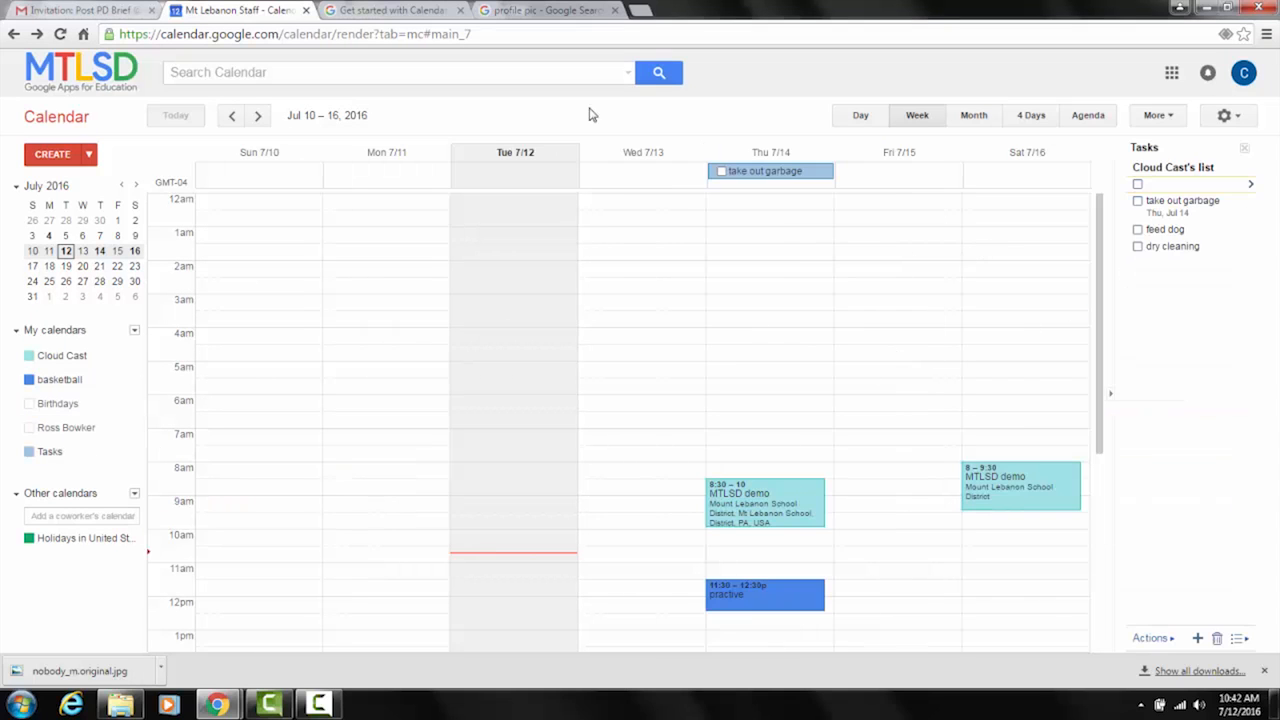
pyautogui.click(258, 115)
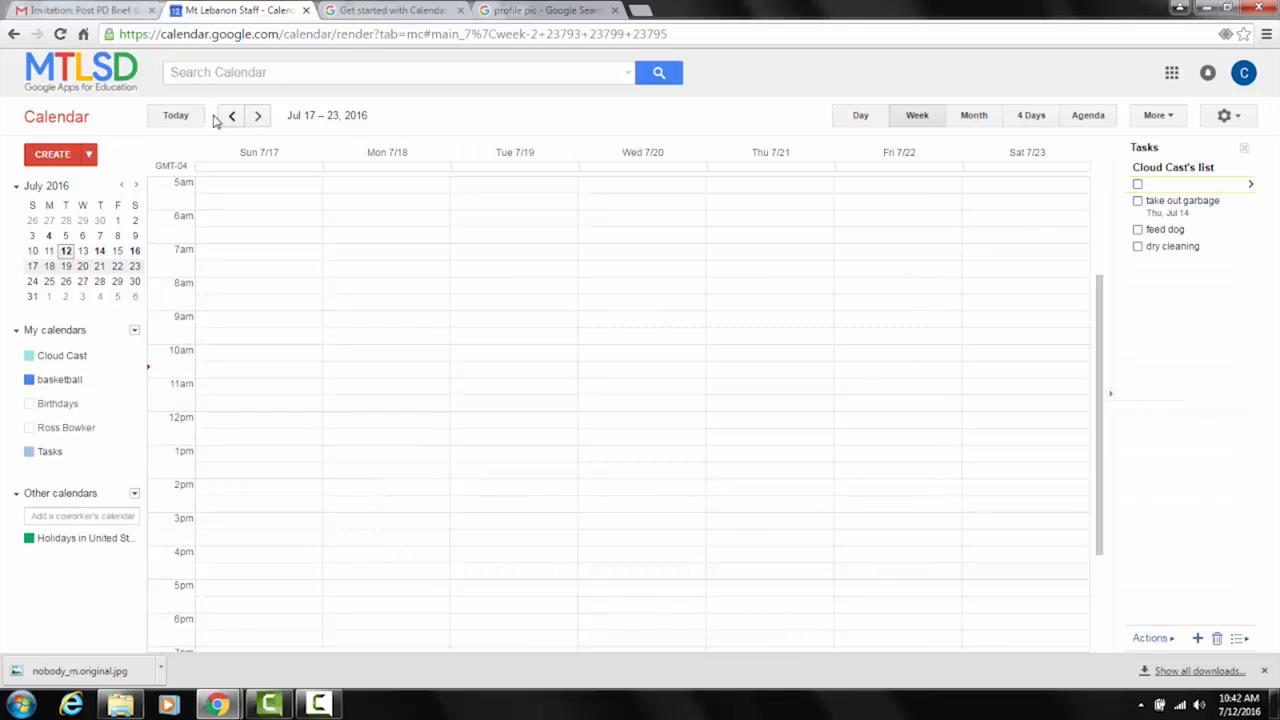
pyautogui.click(231, 116)
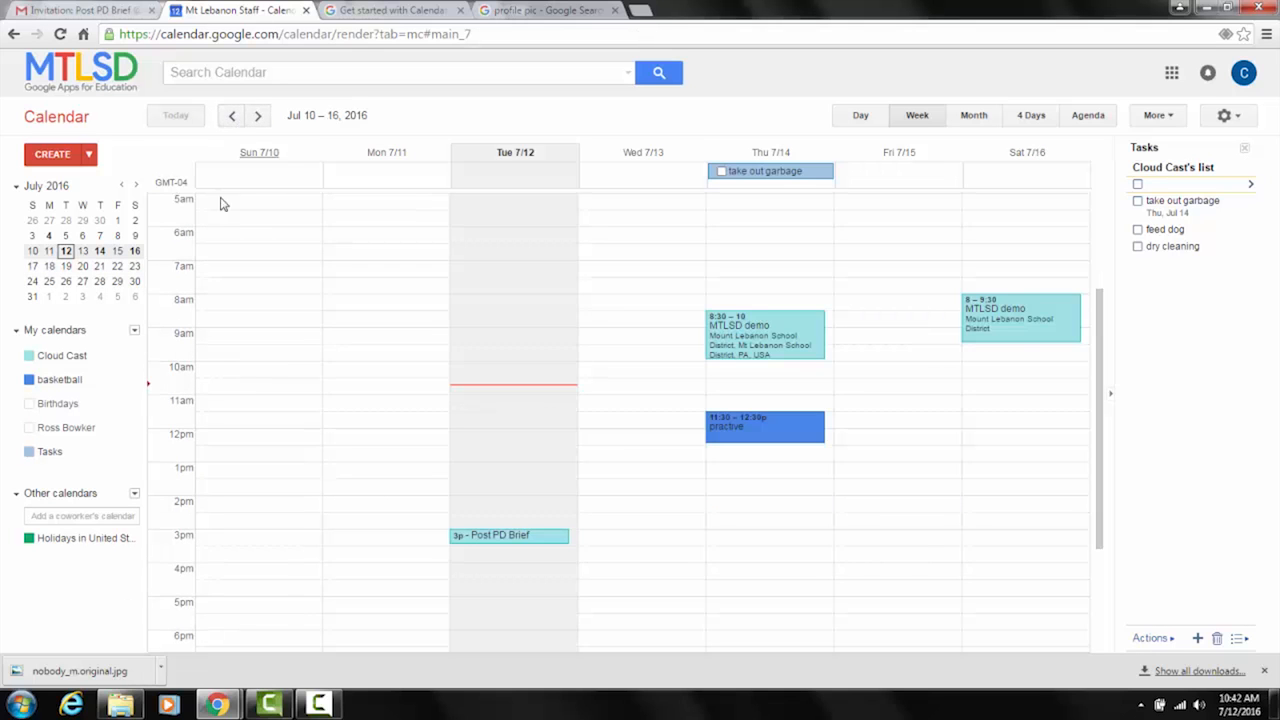
# Go back to Gmail and review the details of the "make lesson plan" task.
pyautogui.click(100, 12)
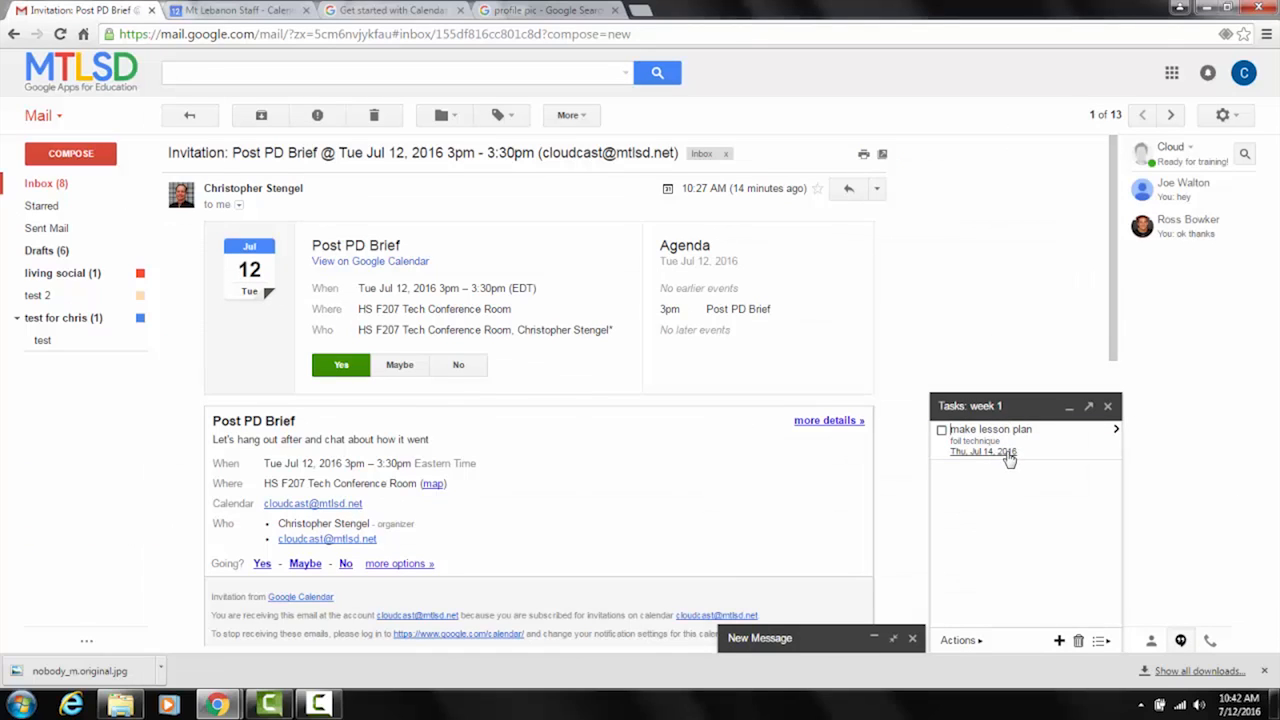
pyautogui.click(1116, 437)
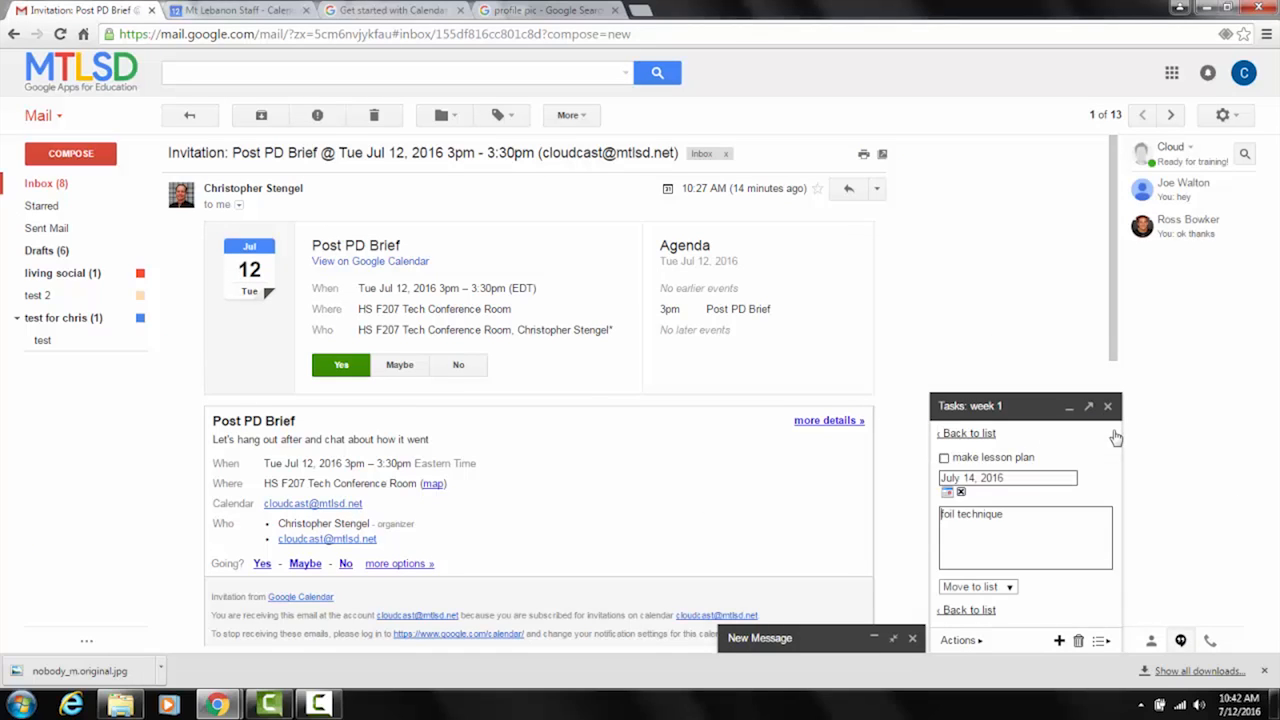
pyautogui.click(955, 434)
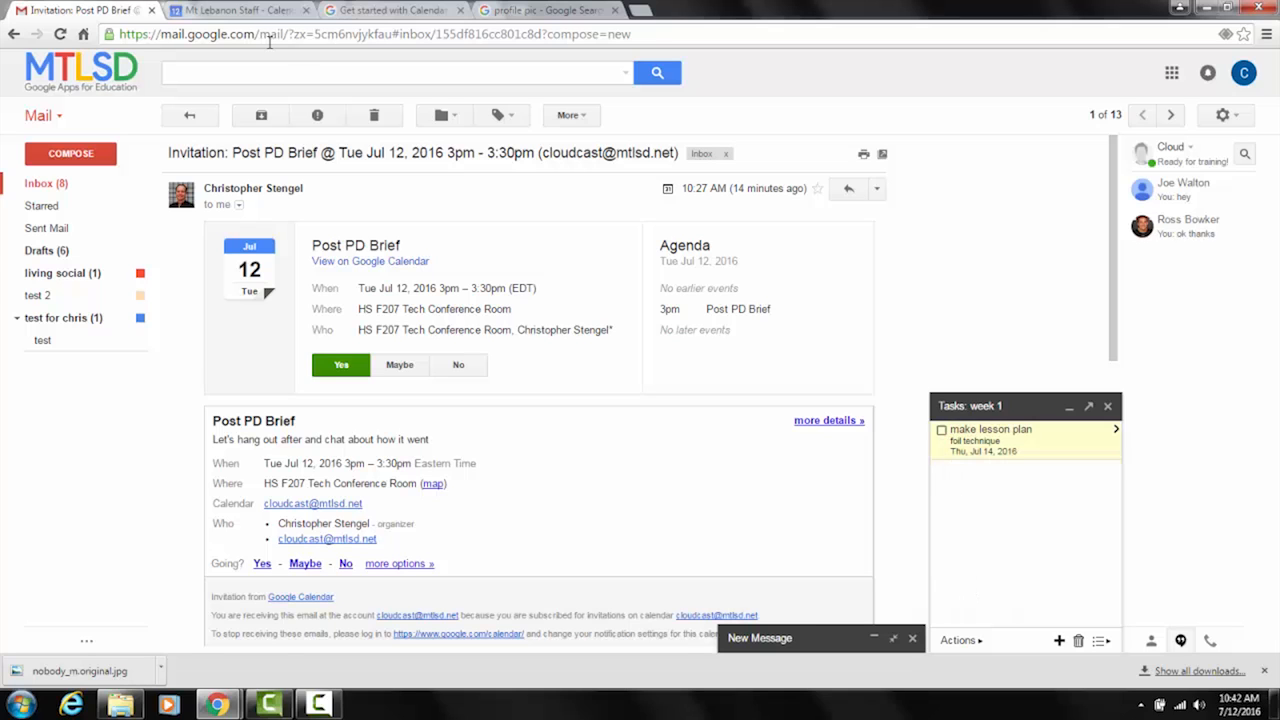
# Return to Google Calendar and delete the "take out garbage" task on Thursday, July 14.
pyautogui.click(245, 14)
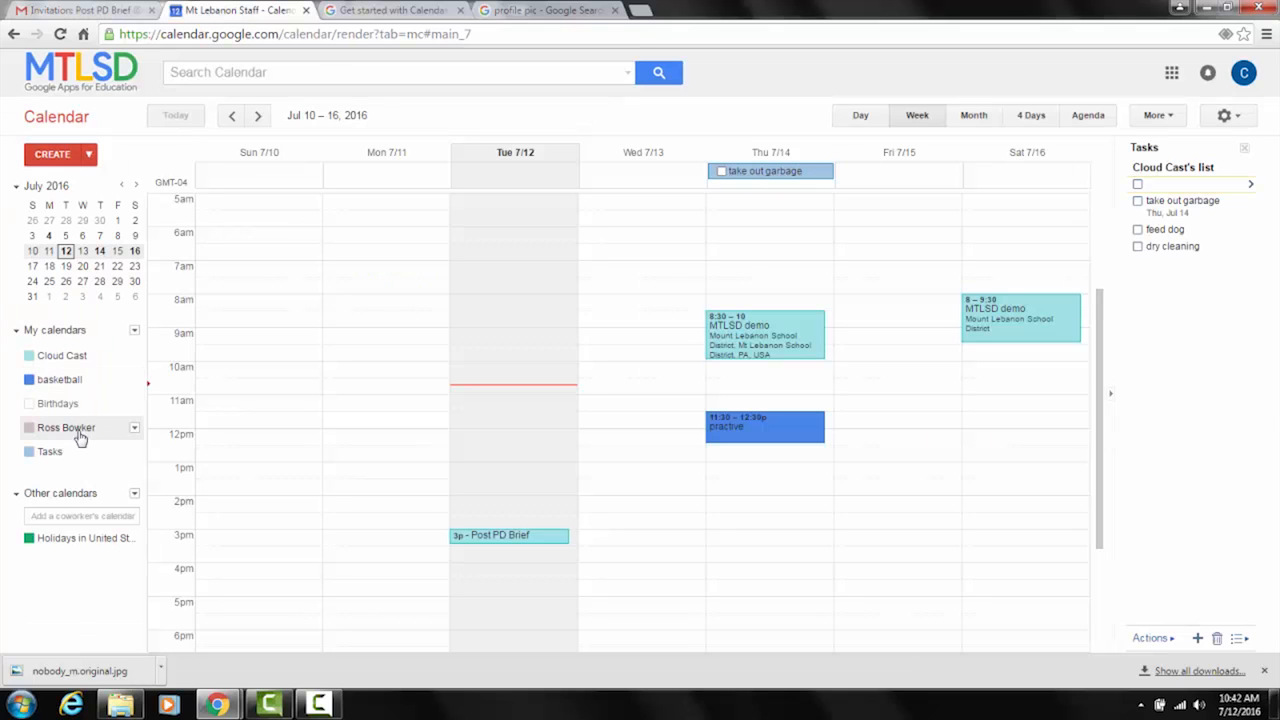
pyautogui.click(45, 453)
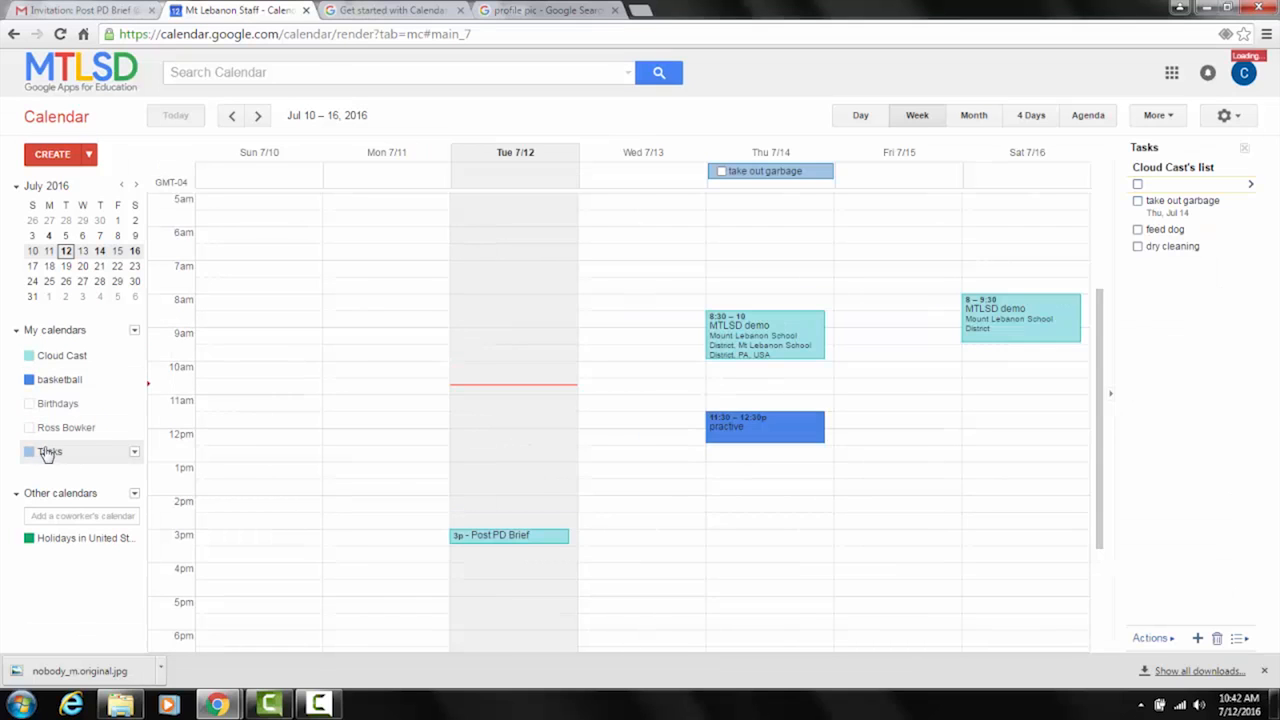
pyautogui.scroll(5, 800, 250)
pyautogui.scroll(-1, 781, 210)
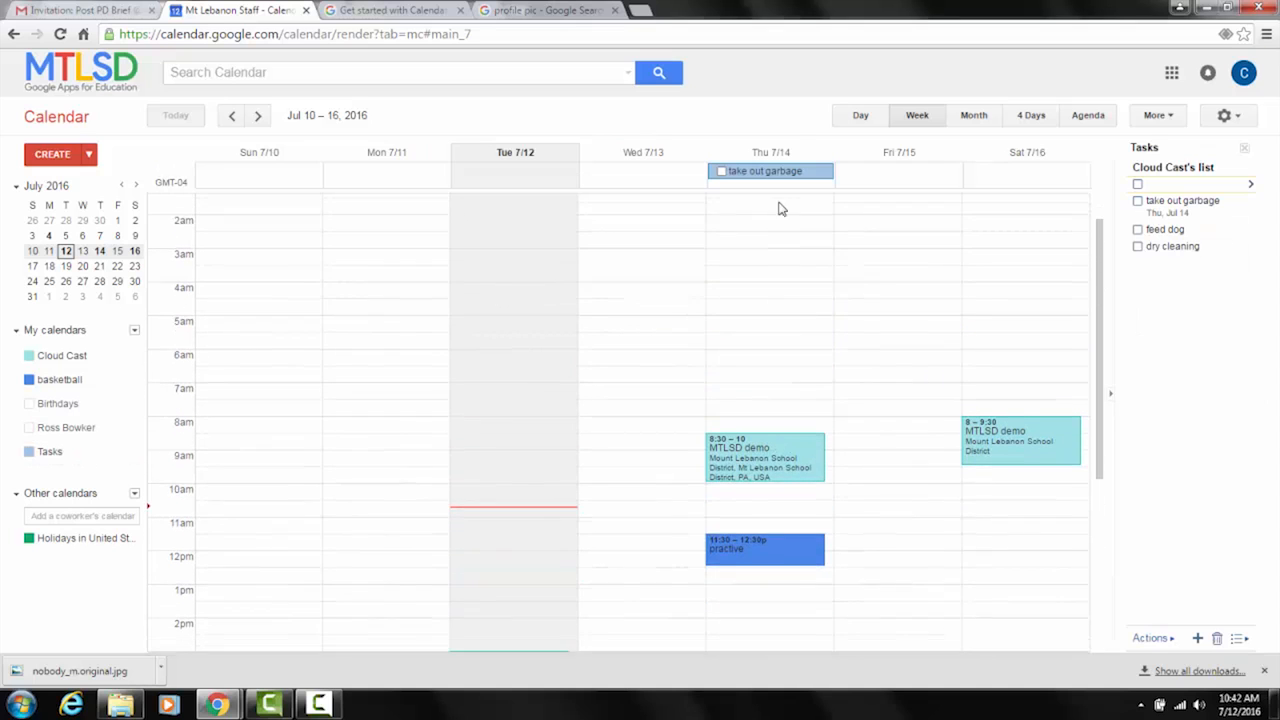
pyautogui.scroll(-1, 781, 210)
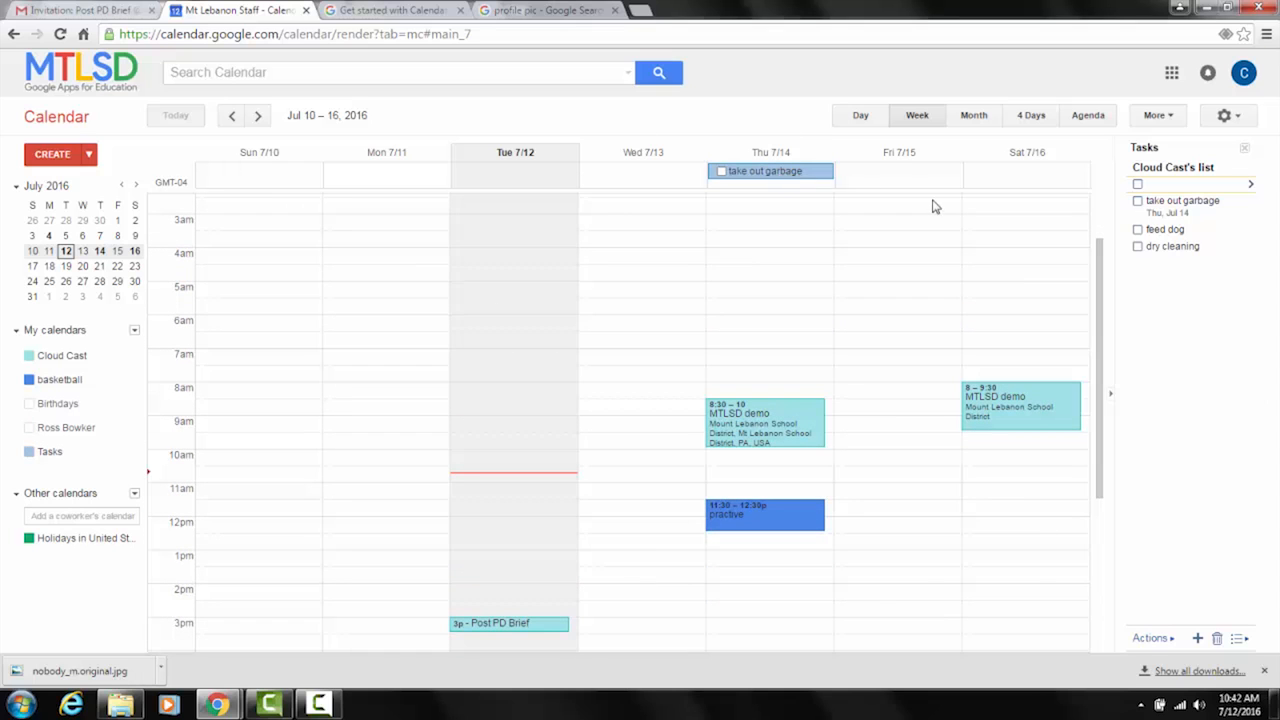
pyautogui.click(787, 180)
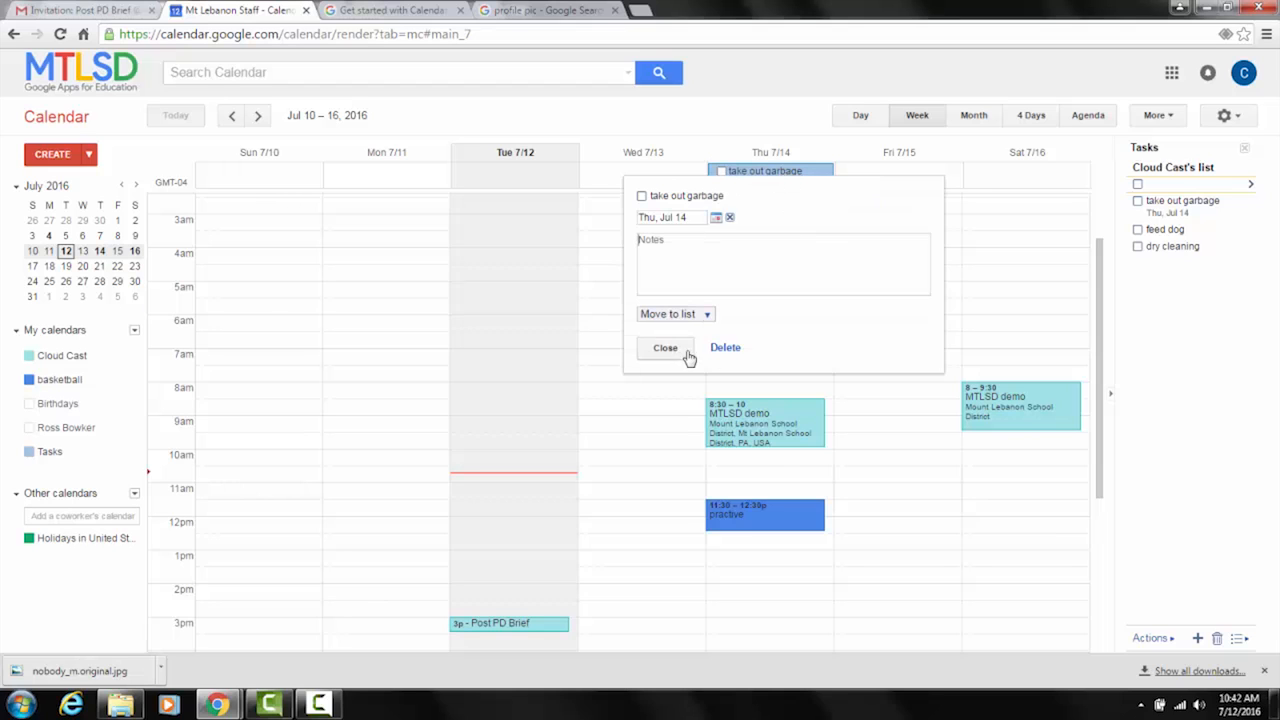
pyautogui.click(727, 350)
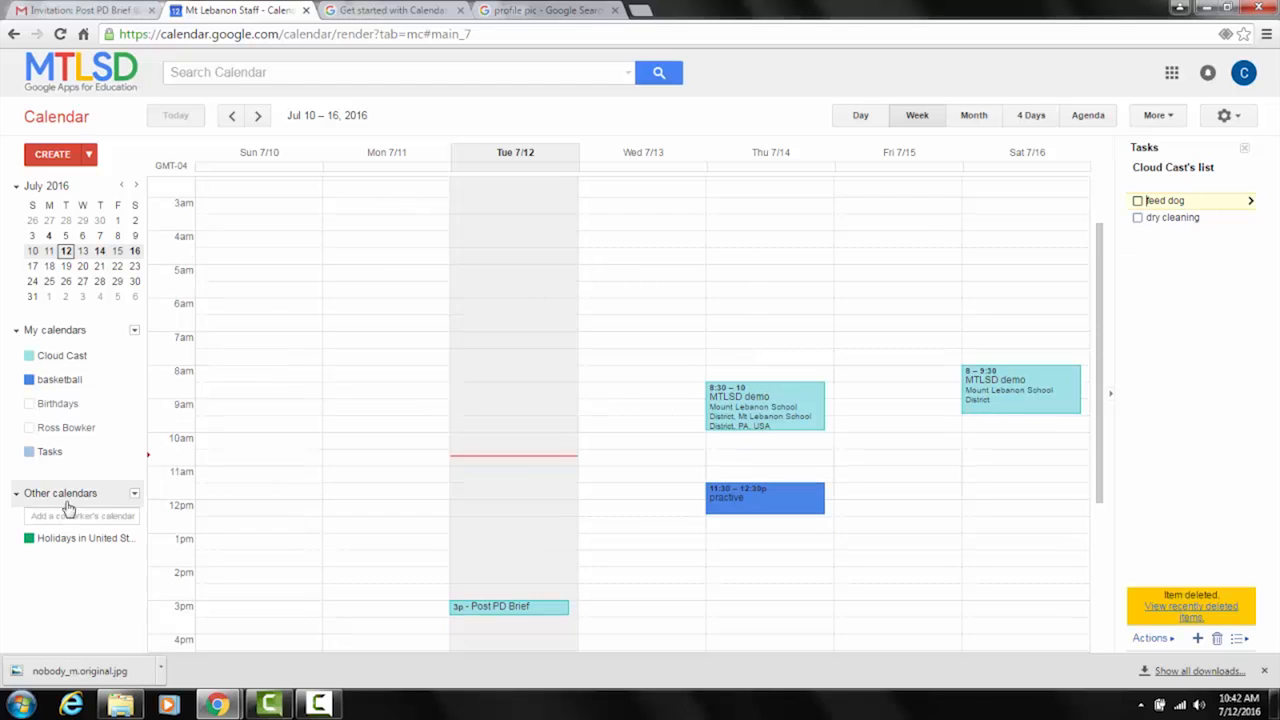
# Display only the Tasks calendar and switch it to Reminders.
pyautogui.click(134, 454)
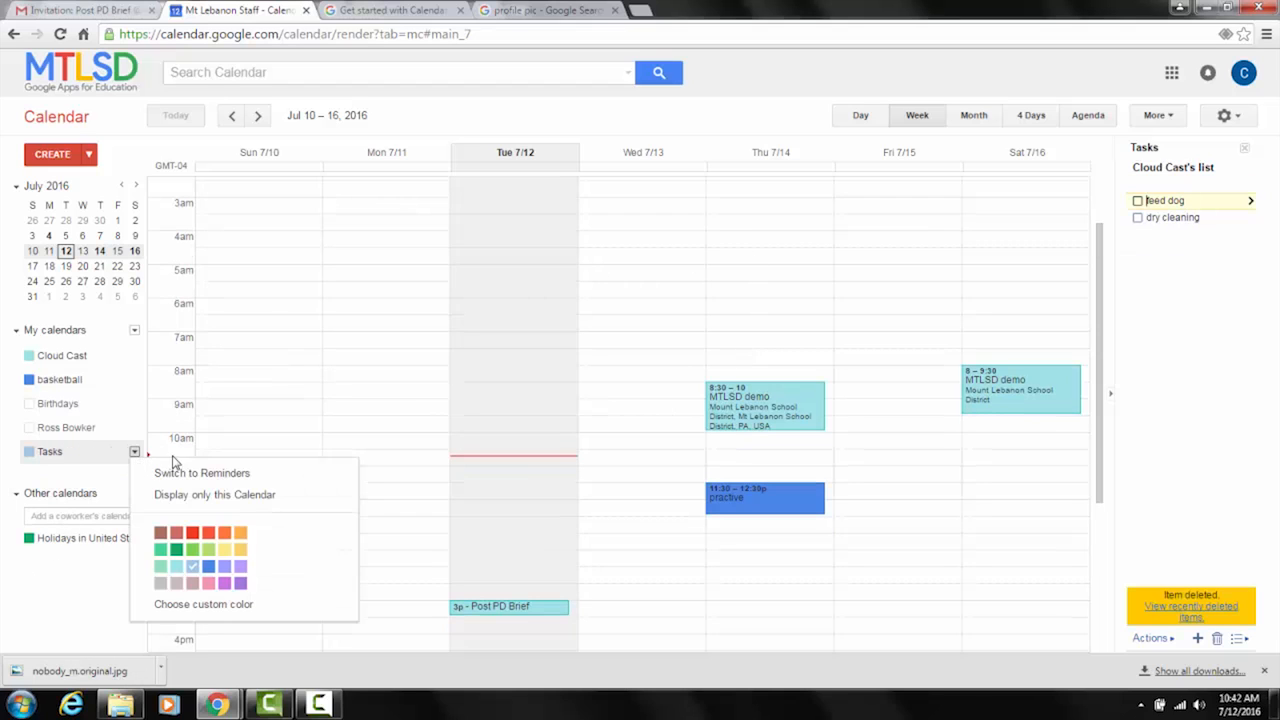
pyautogui.click(214, 497)
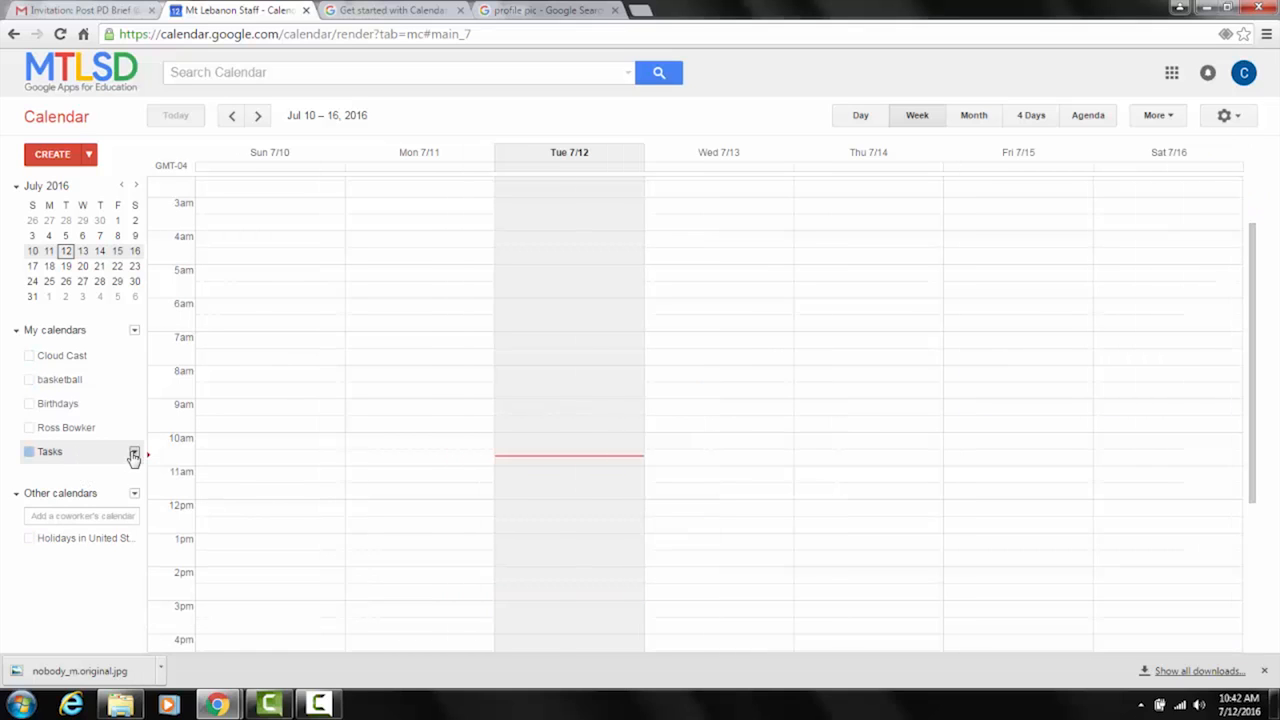
pyautogui.click(134, 453)
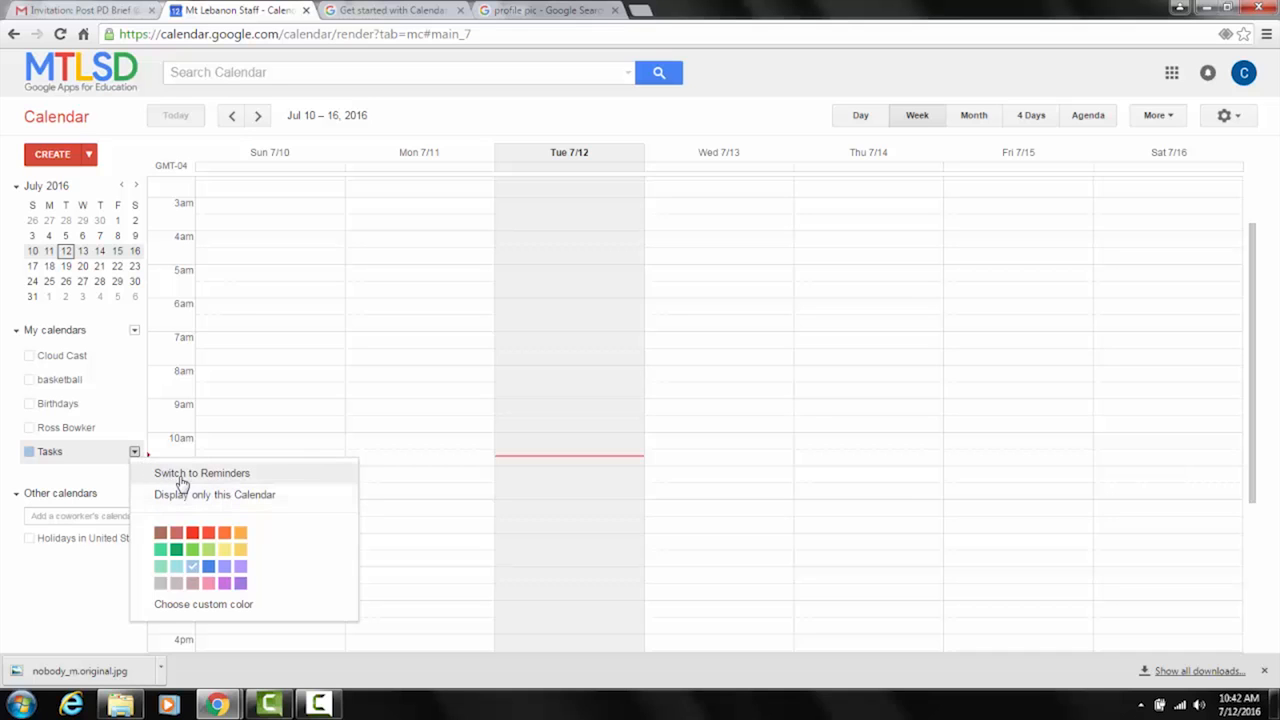
pyautogui.click(180, 476)
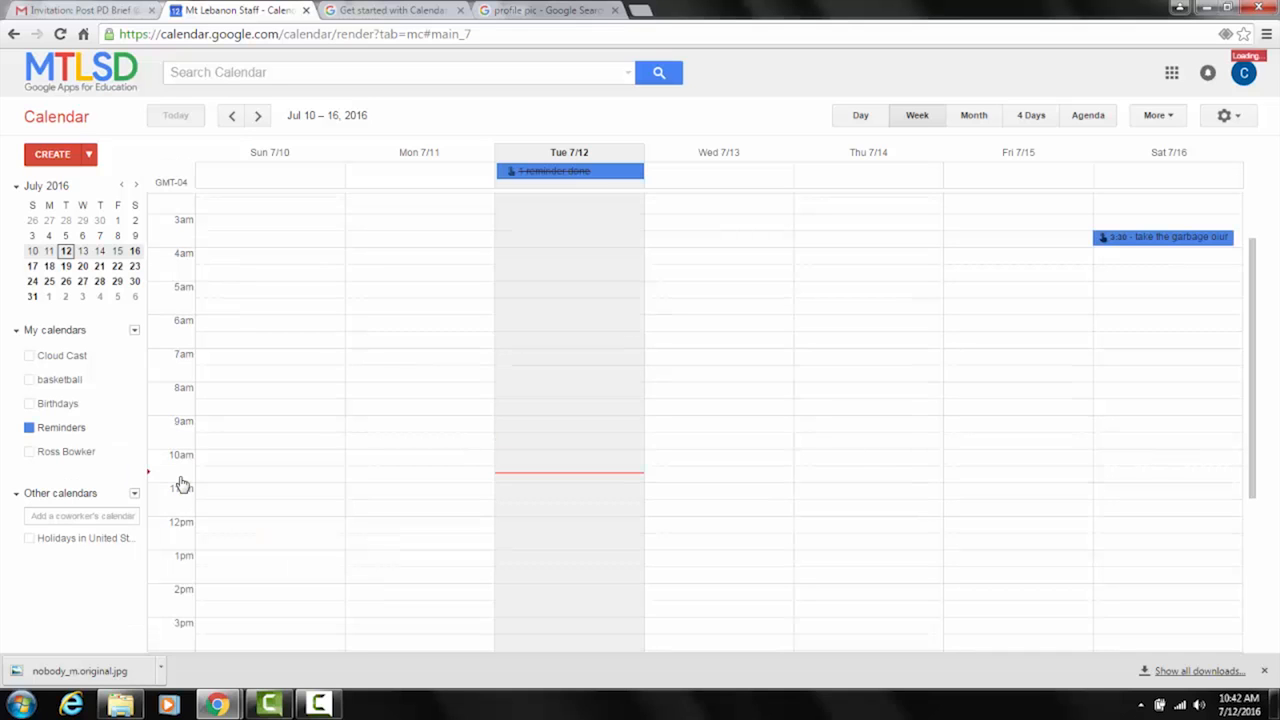
# Switch the Reminders calendar back to Tasks and show the account's main calendar again.
pyautogui.rightClick(79, 438)
pyautogui.click(101, 432)
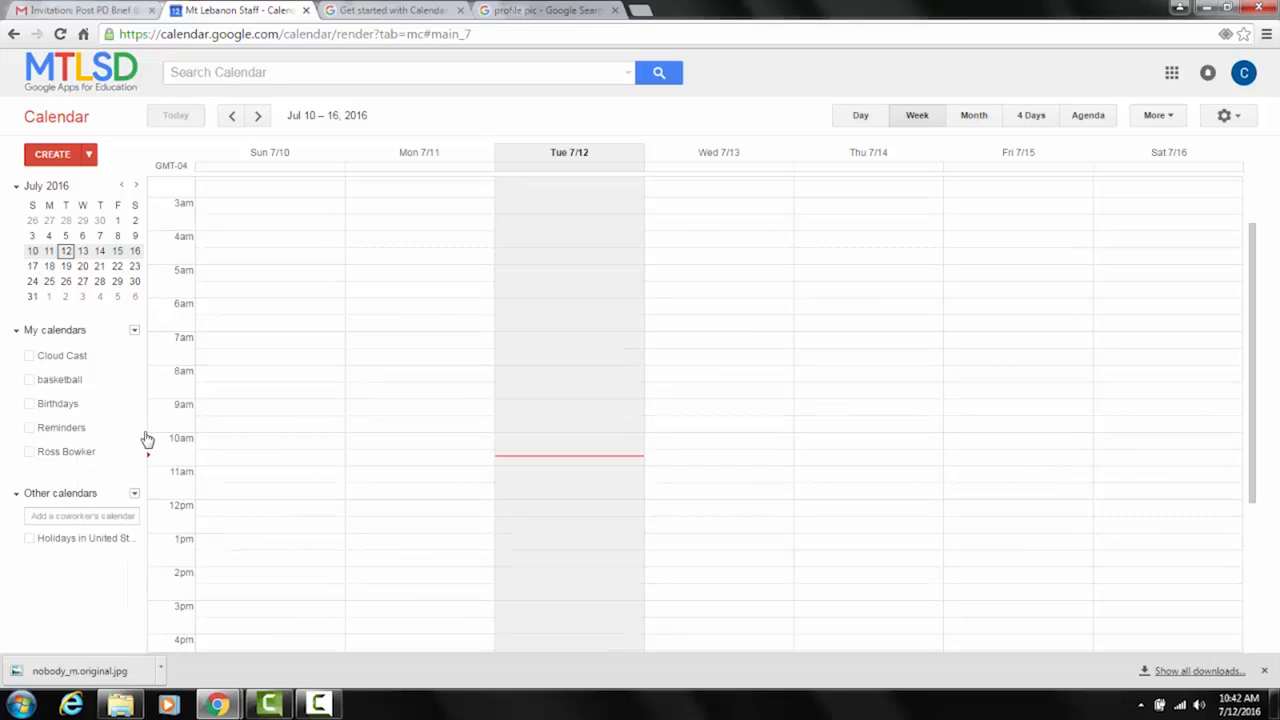
pyautogui.click(134, 429)
pyautogui.click(180, 449)
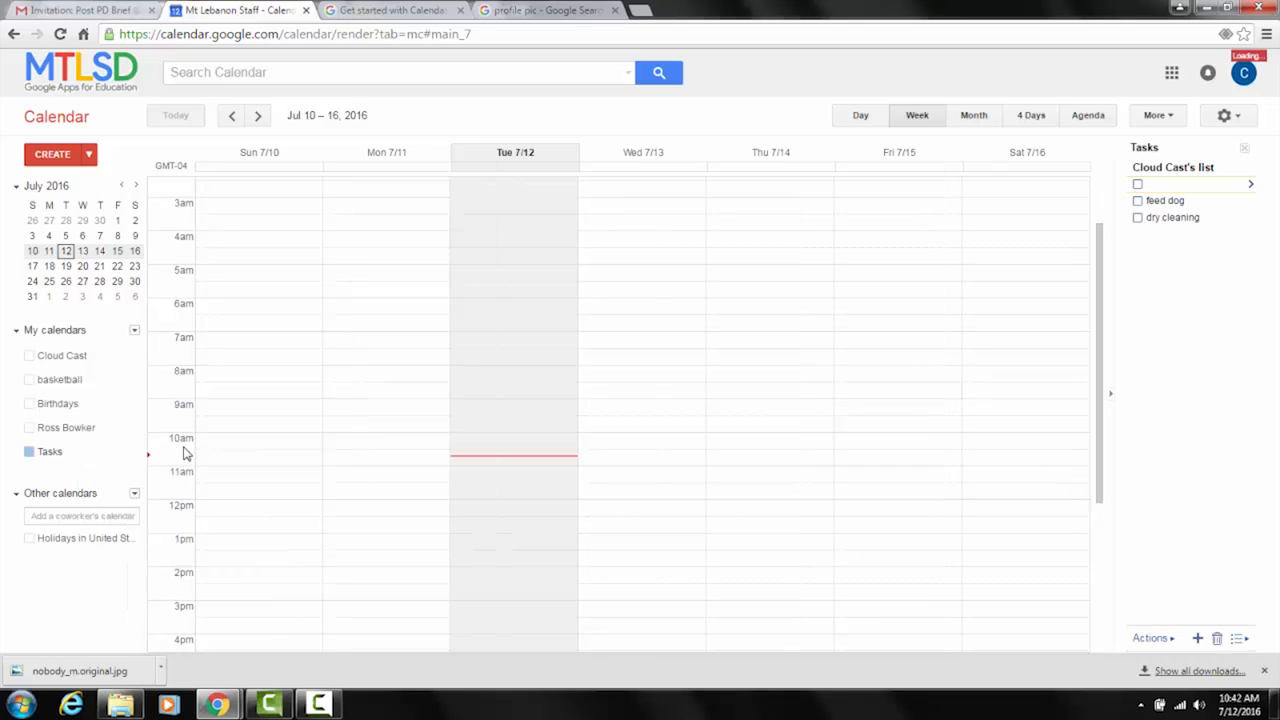
pyautogui.scroll(3, 540, 310)
pyautogui.click(76, 358)
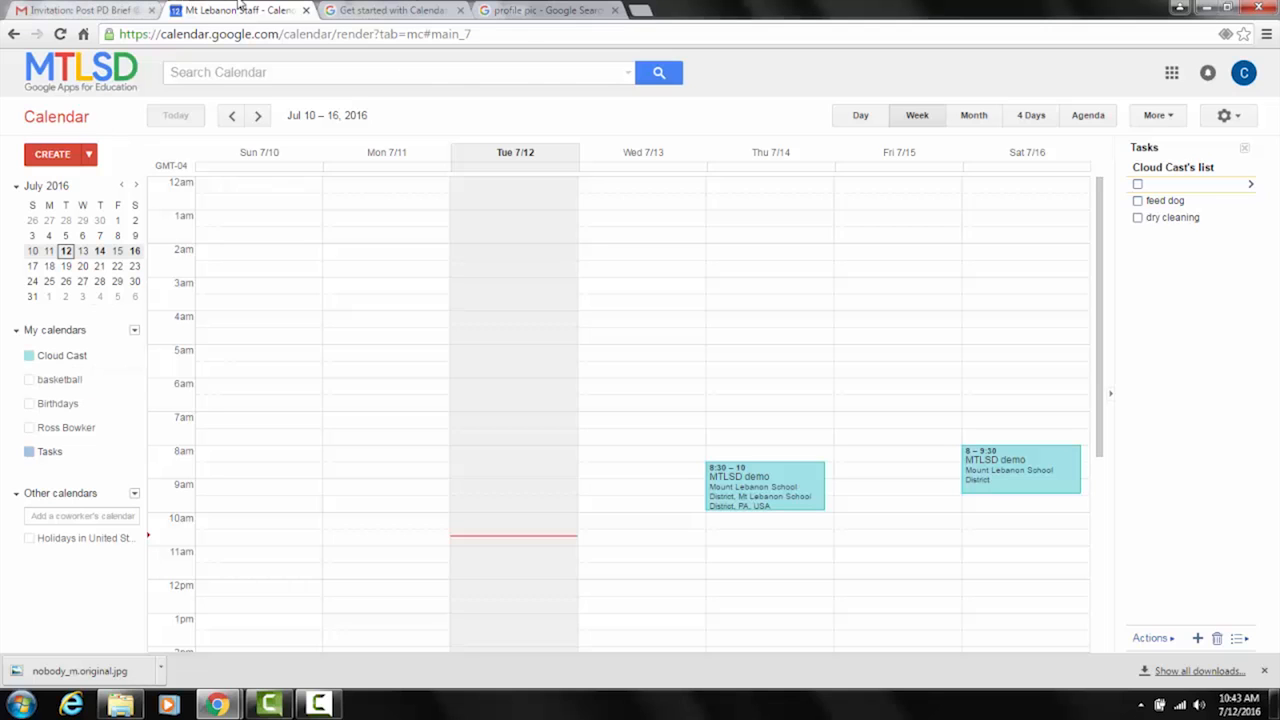
# Switch to the Google Apps Learning Center page and read the section on setting up default event notification settings.
pyautogui.click(395, 9)
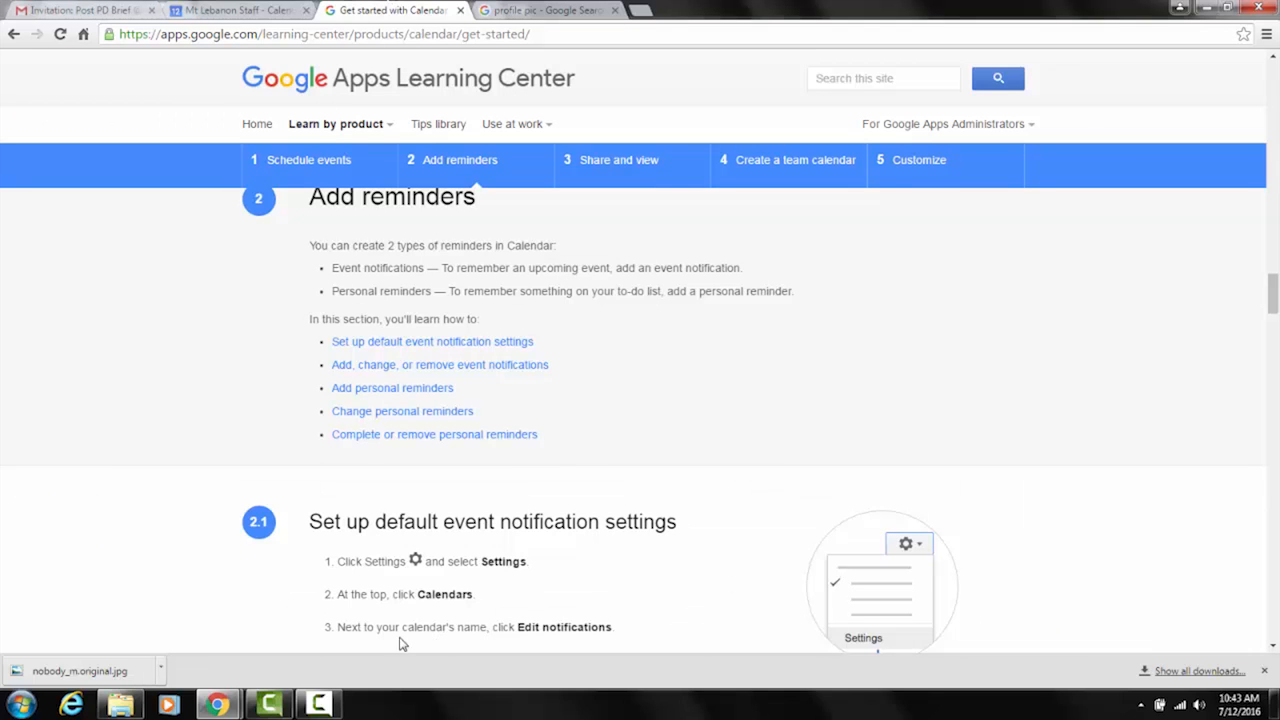
pyautogui.scroll(-2, 150, 355)
pyautogui.scroll(-1, 155, 356)
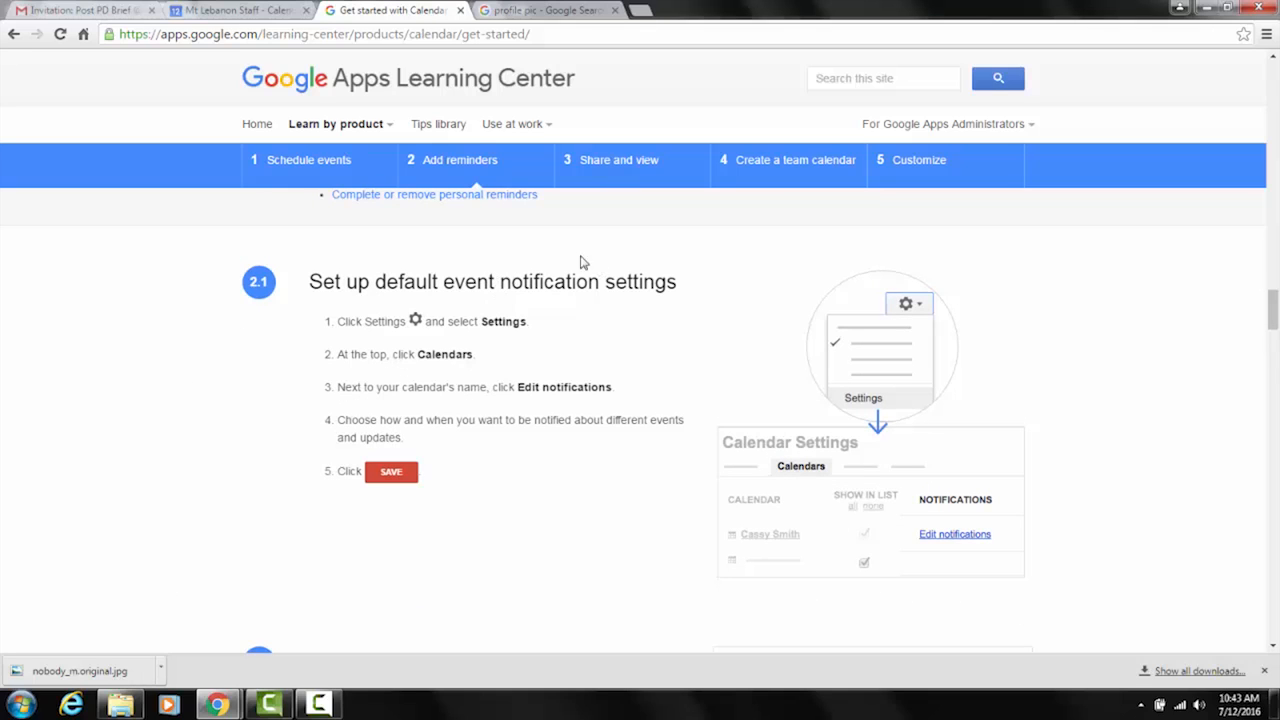
# Return to Google Calendar and open its general settings page.
pyautogui.click(20, 8)
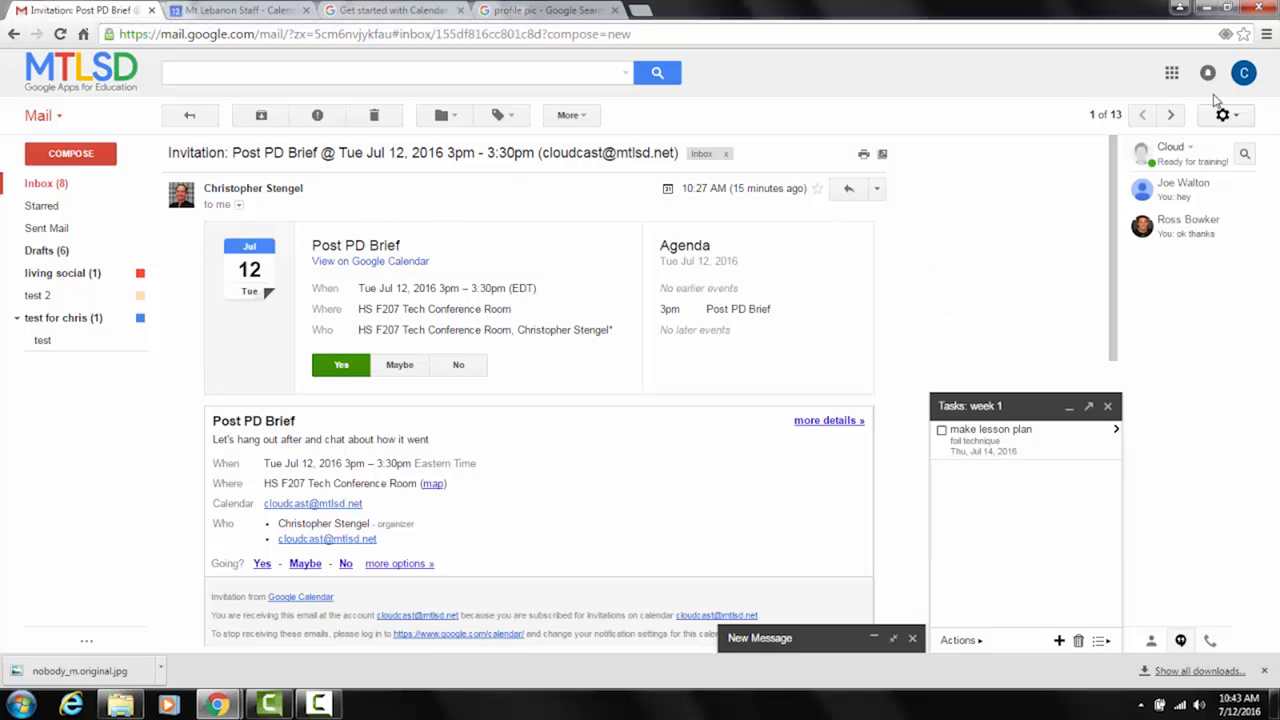
pyautogui.click(240, 10)
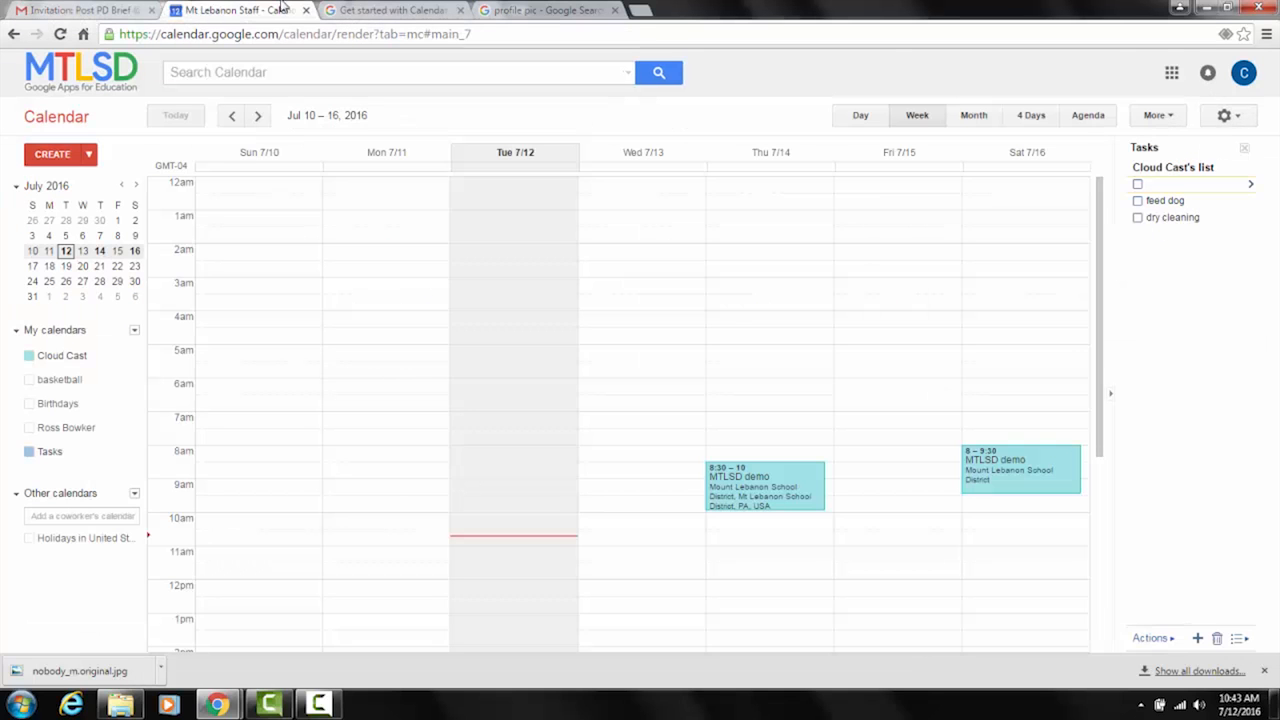
pyautogui.click(1239, 118)
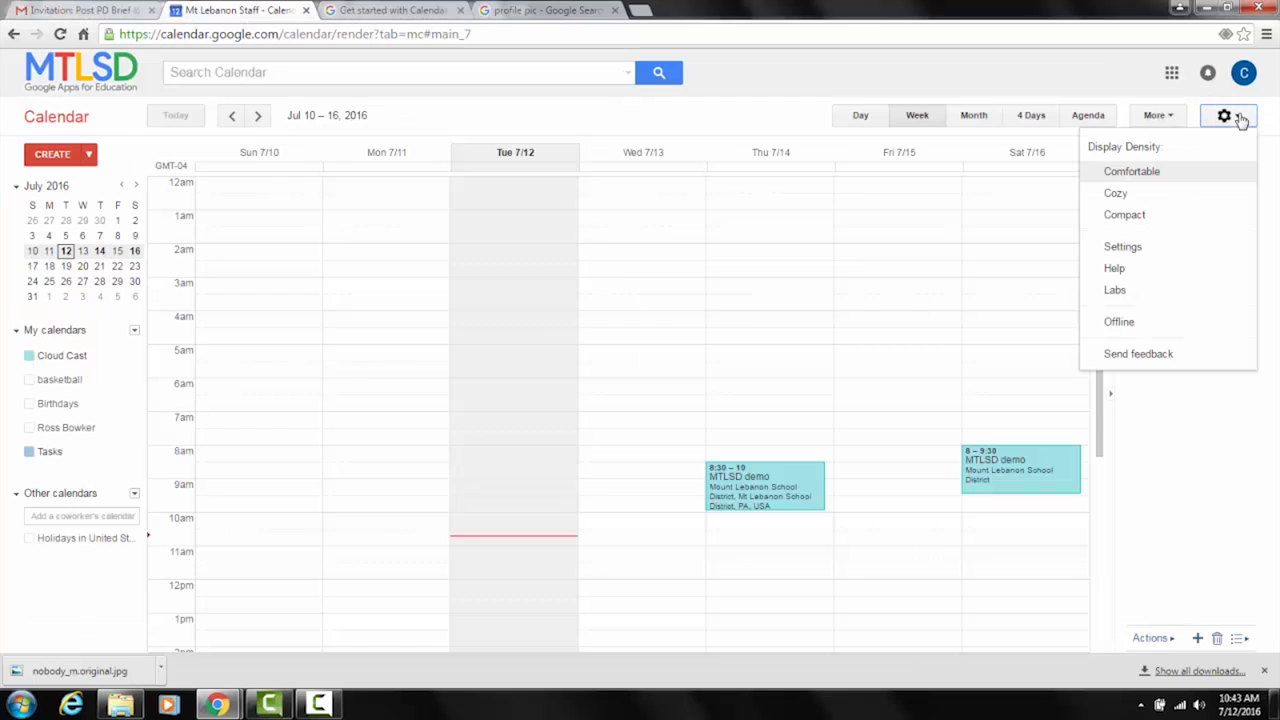
pyautogui.click(1210, 248)
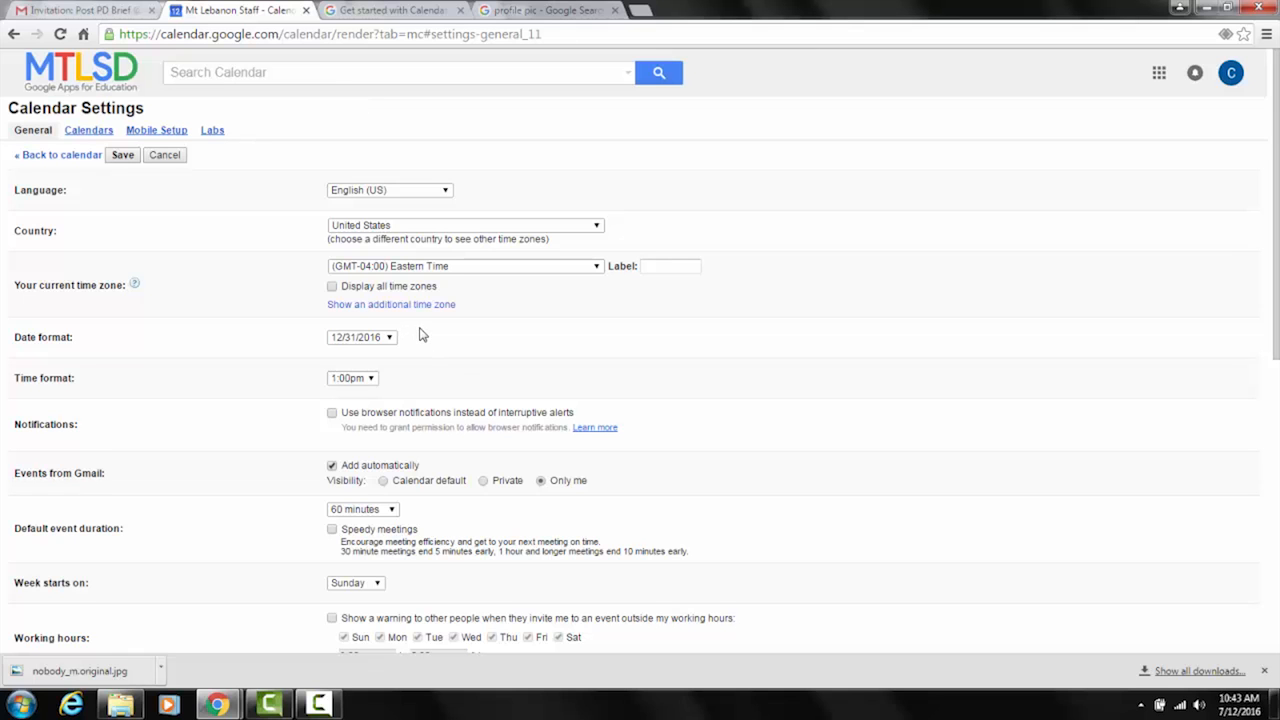
# Look over the general settings and open the notification settings of the account's main calendar.
pyautogui.scroll(-8, 420, 335)
pyautogui.scroll(-2, 417, 334)
pyautogui.scroll(6, 417, 334)
pyautogui.click(94, 132)
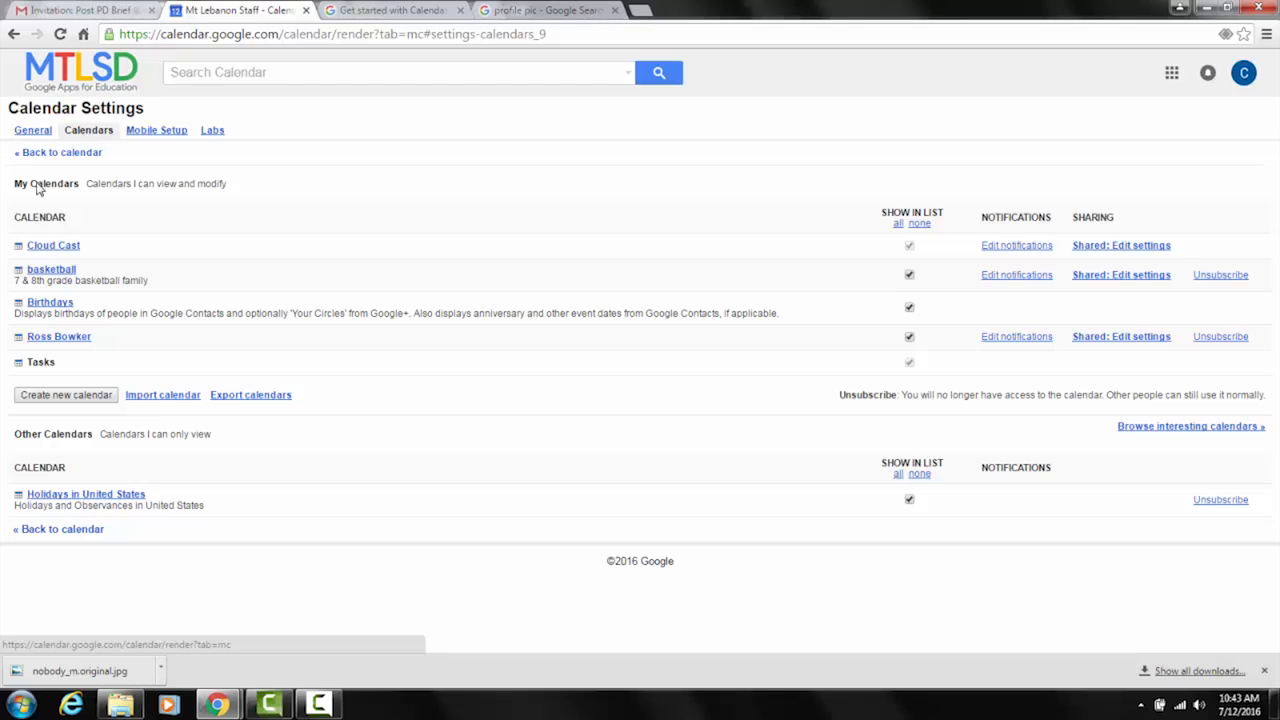
pyautogui.click(1014, 247)
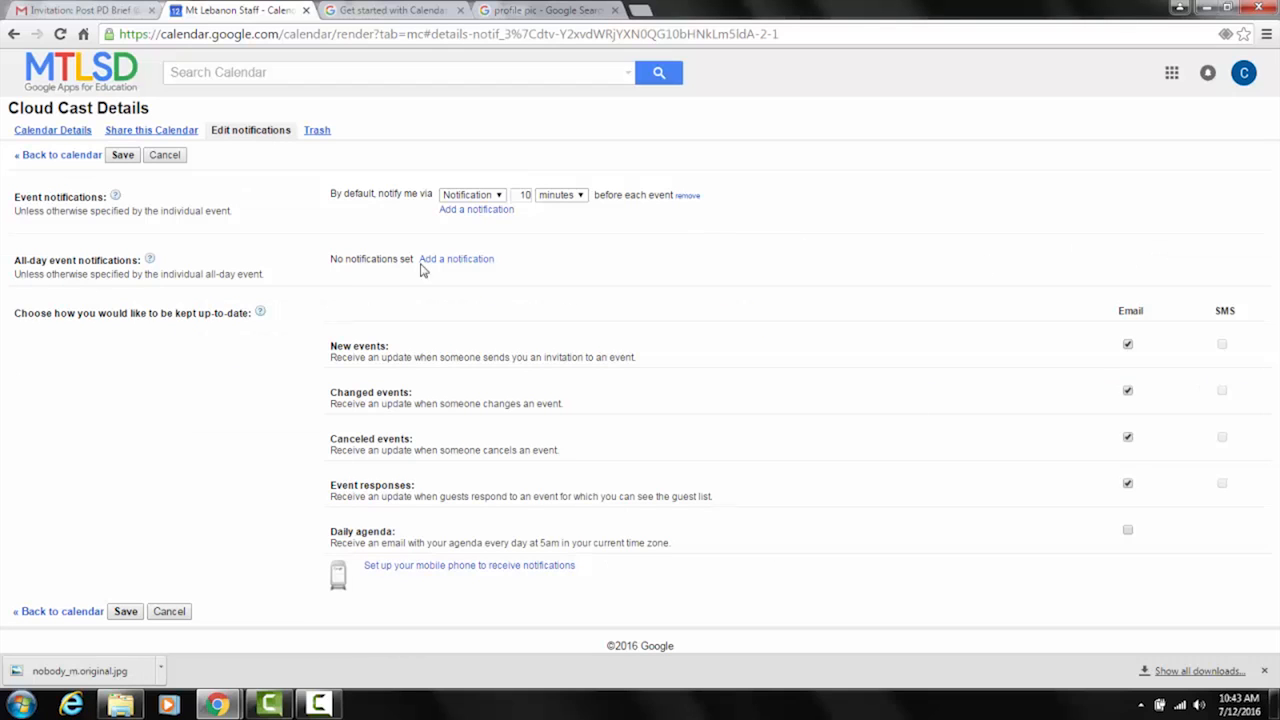
# Set the calendar's default event notification to an email 1 day before each event.
pyautogui.click(493, 197)
pyautogui.click(458, 204)
pyautogui.click(577, 196)
pyautogui.click(551, 234)
pyautogui.doubleClick(520, 196)
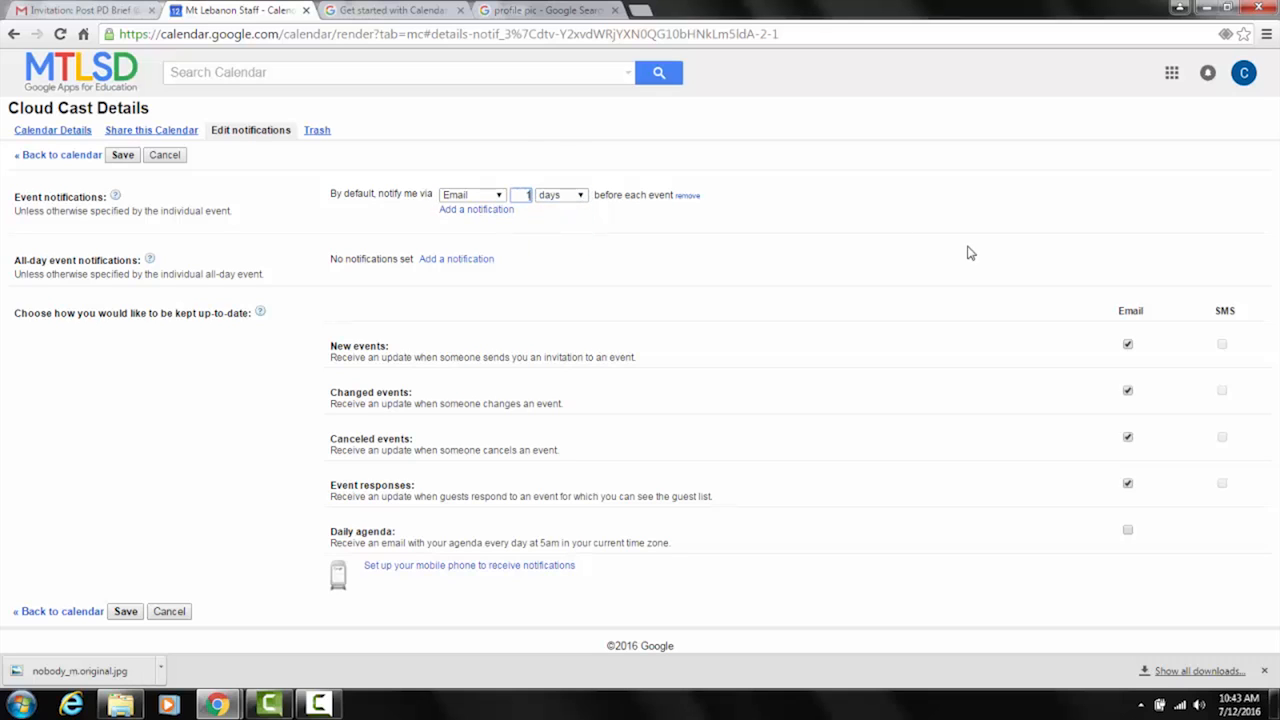
# Add a second default notification, a pop-up notification 10 minutes before each event, and save the settings.
pyautogui.click(490, 209)
pyautogui.click(487, 212)
pyautogui.click(488, 216)
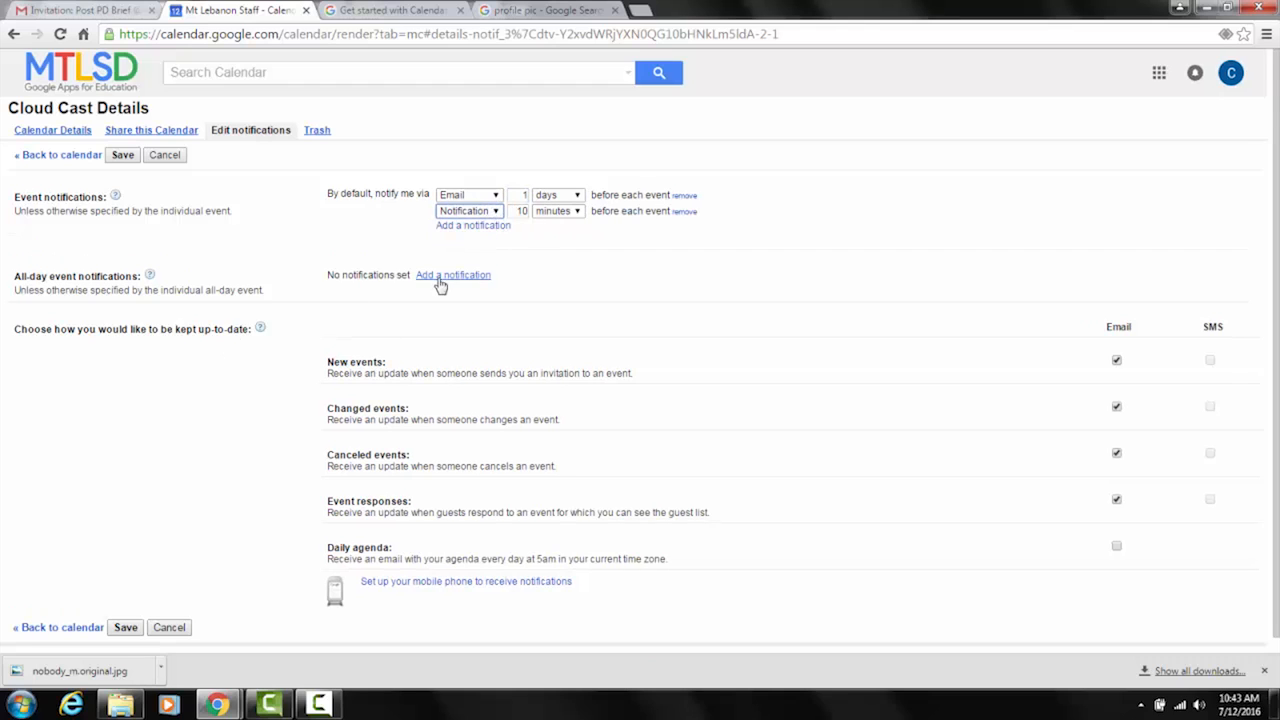
pyautogui.scroll(-1, 252, 300)
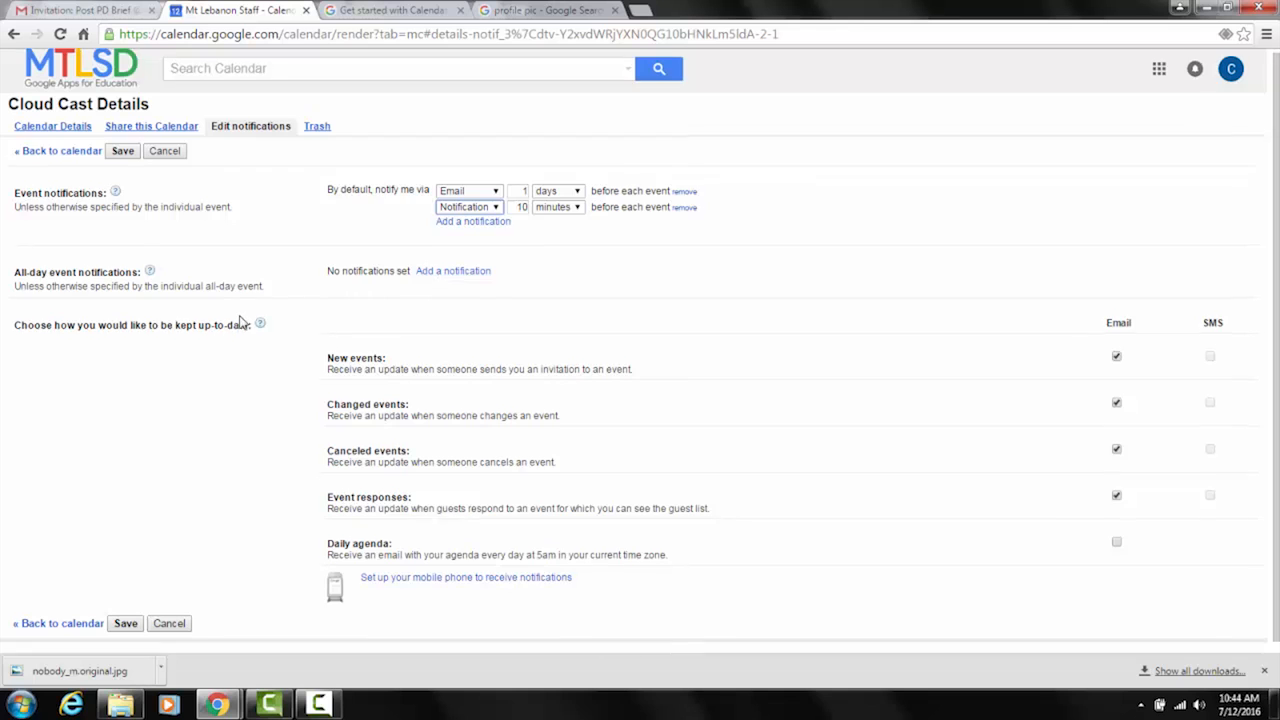
pyautogui.click(124, 612)
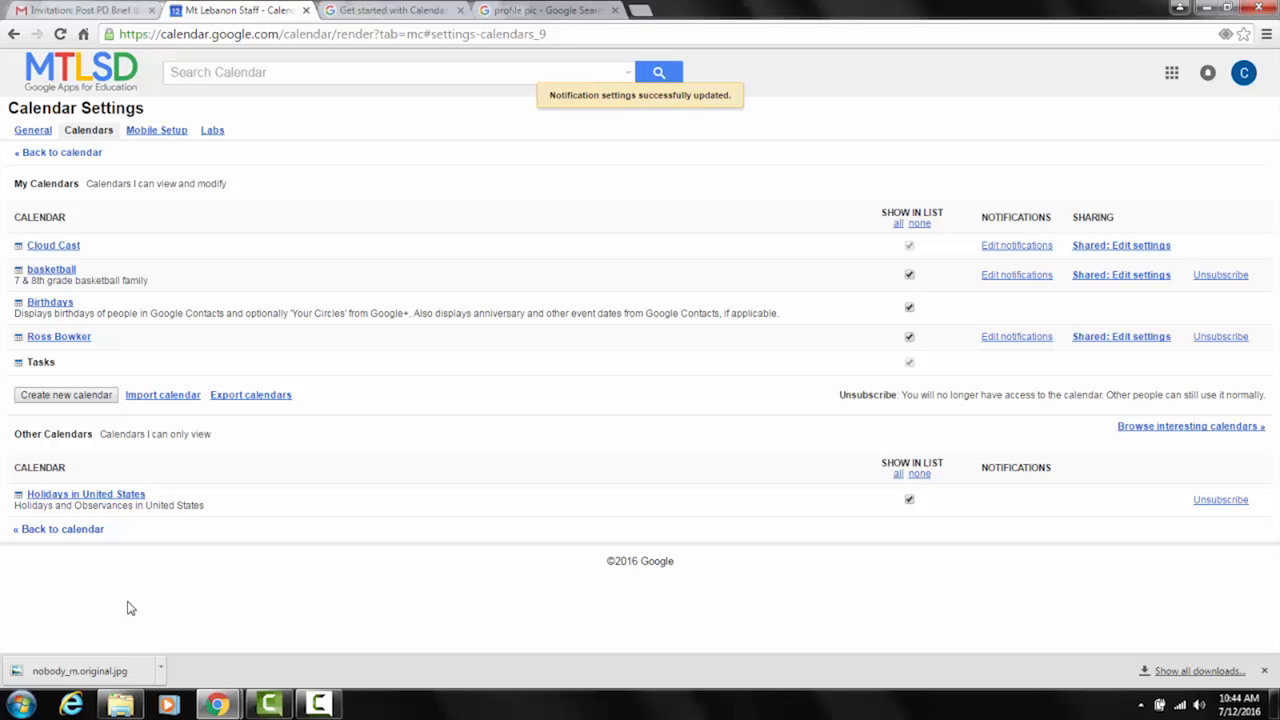
# Switch to the Google Apps Learning Center page and read the section on adding, changing or removing event notifications.
pyautogui.click(390, 10)
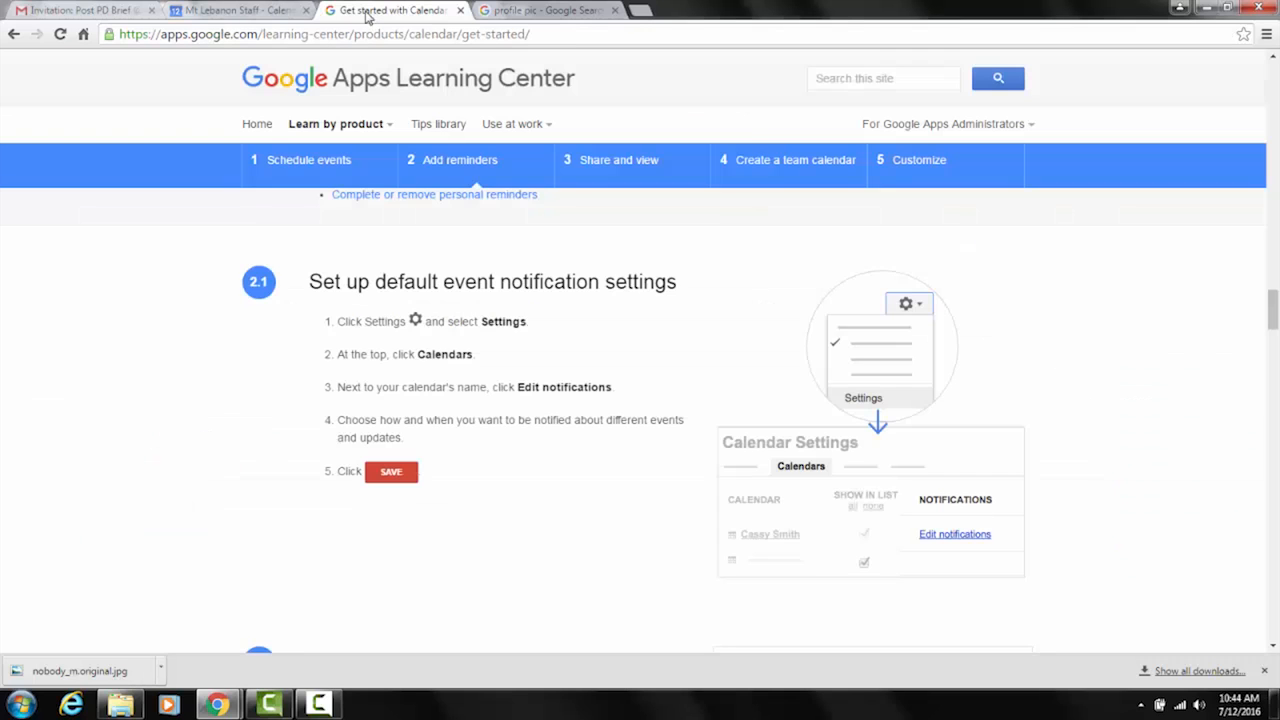
pyautogui.scroll(-2, 189, 446)
pyautogui.scroll(-2, 14, 409)
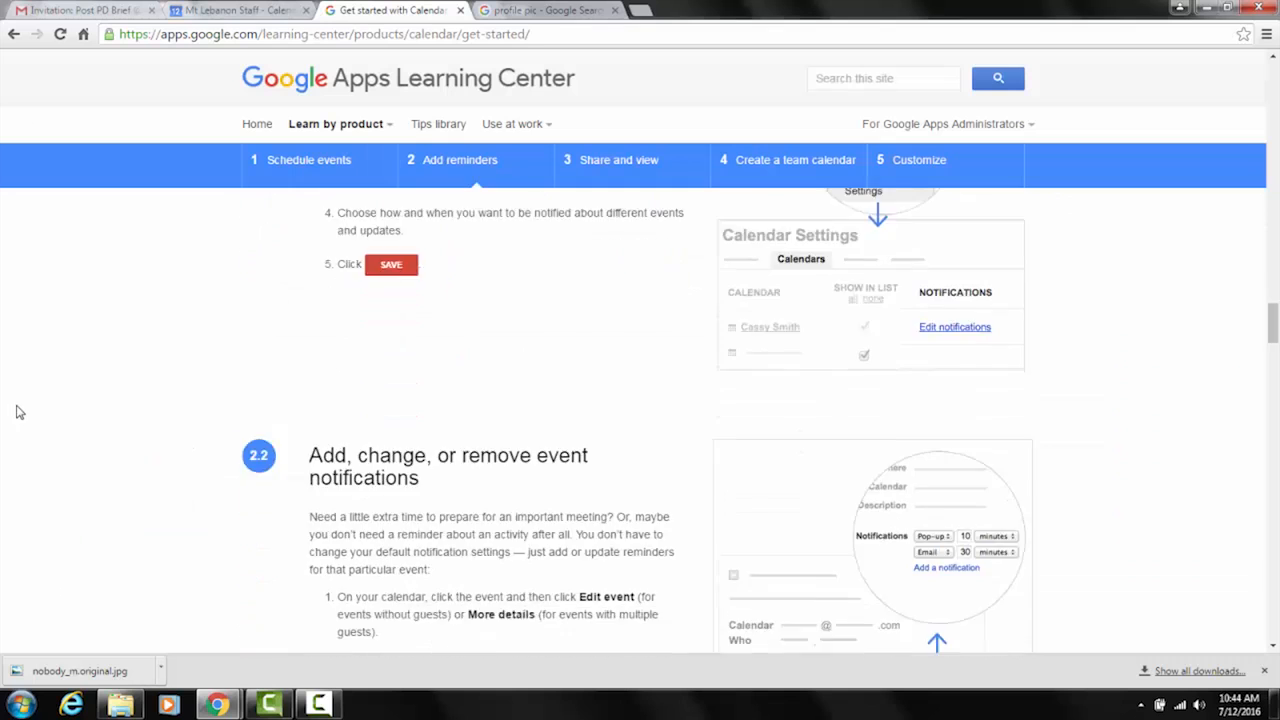
pyautogui.scroll(-1, 549, 352)
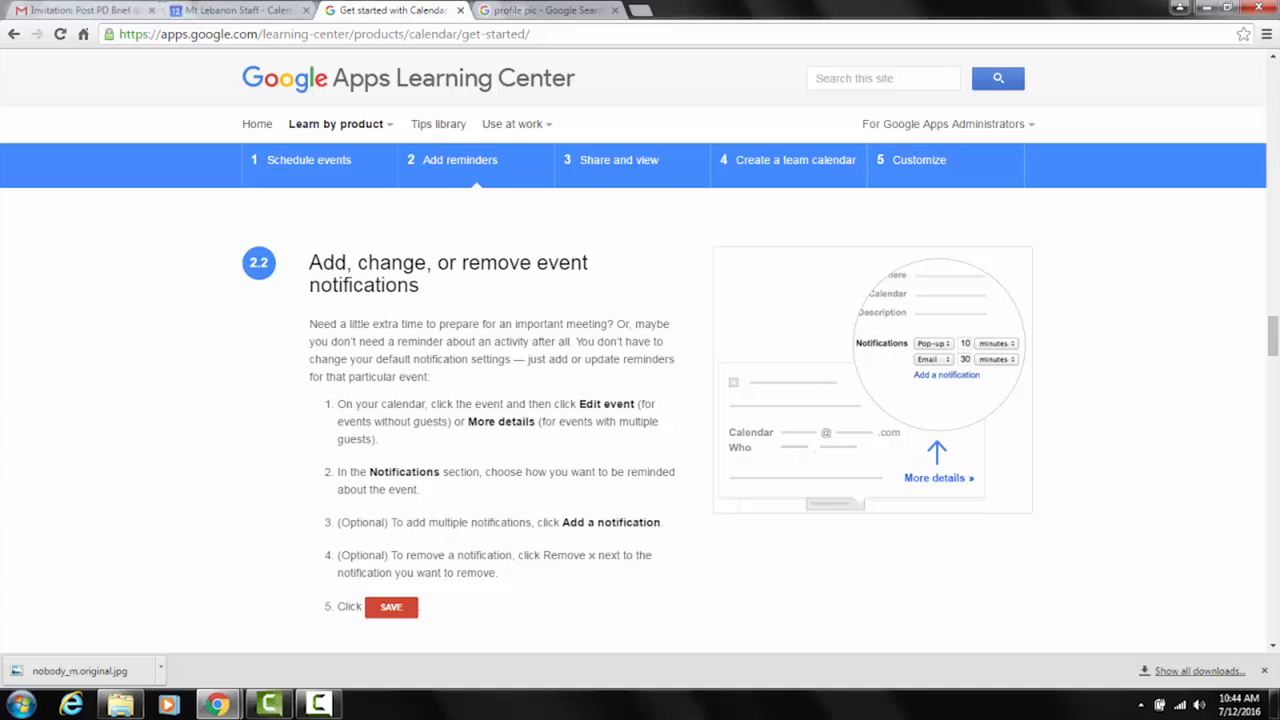
# Return to Google Calendar and go back from the settings to the week view.
pyautogui.click(226, 8)
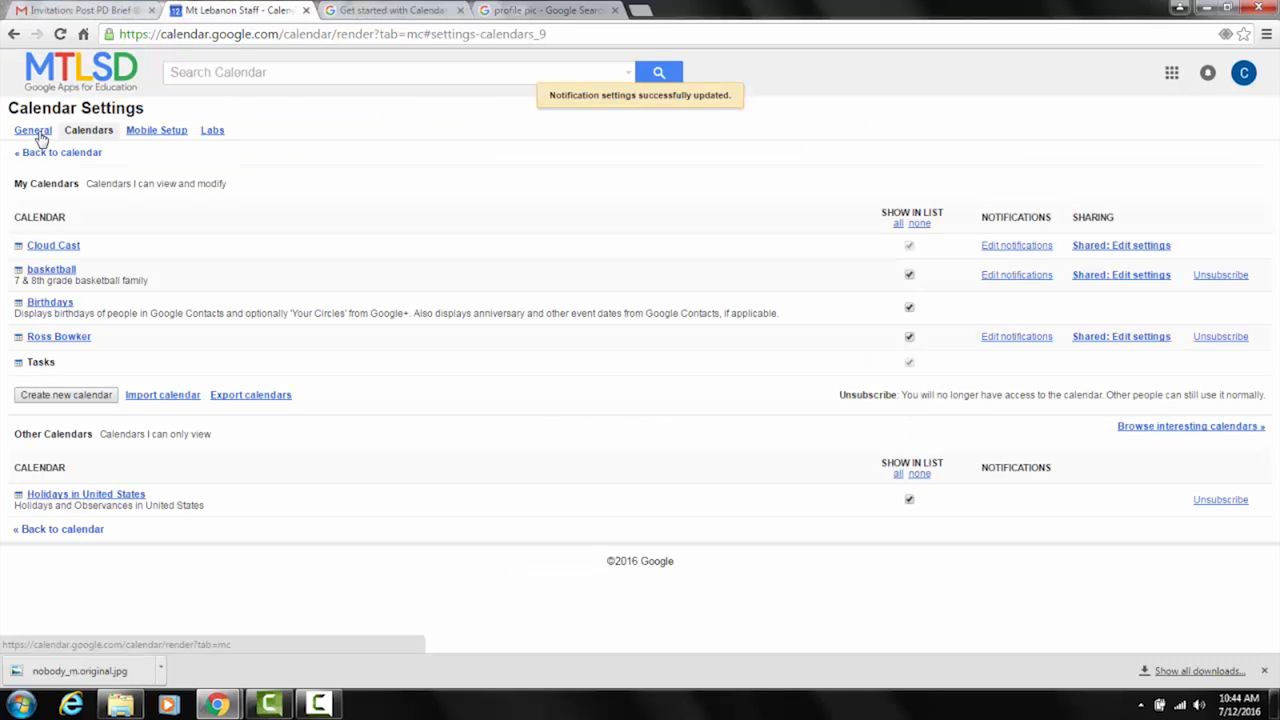
pyautogui.click(14, 34)
pyautogui.click(14, 34)
pyautogui.click(14, 34)
pyautogui.click(14, 34)
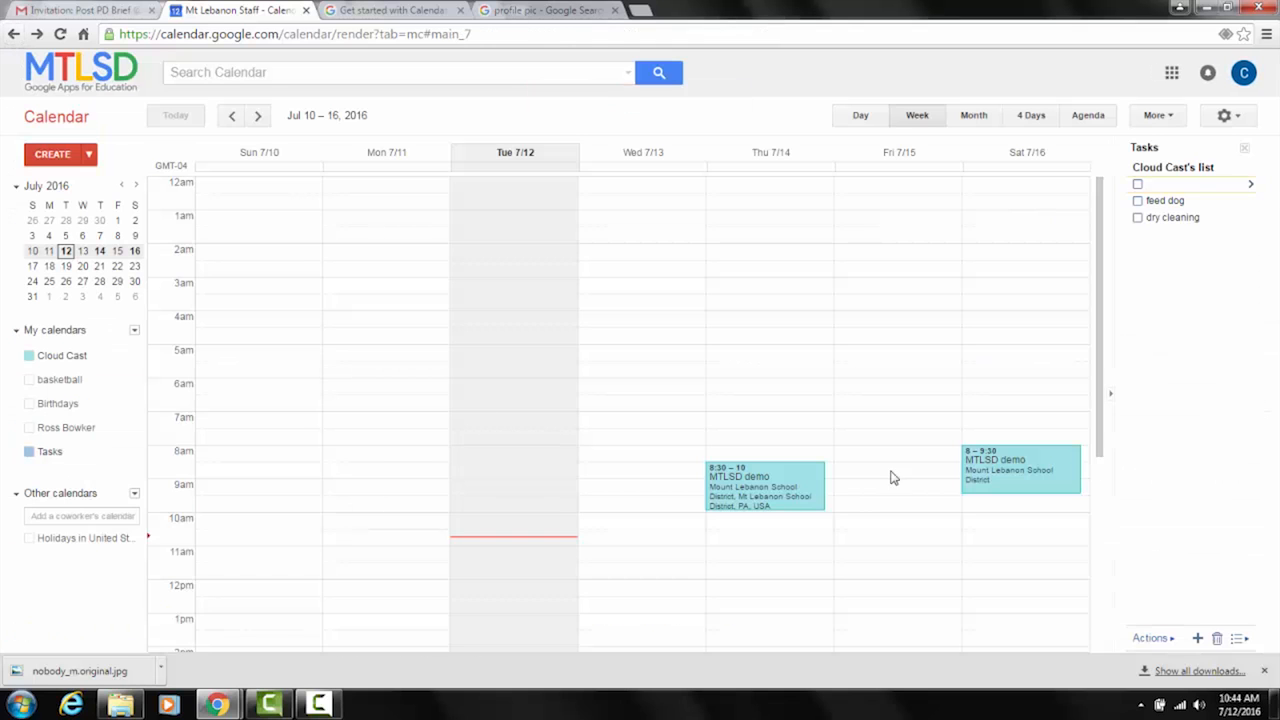
pyautogui.click(718, 492)
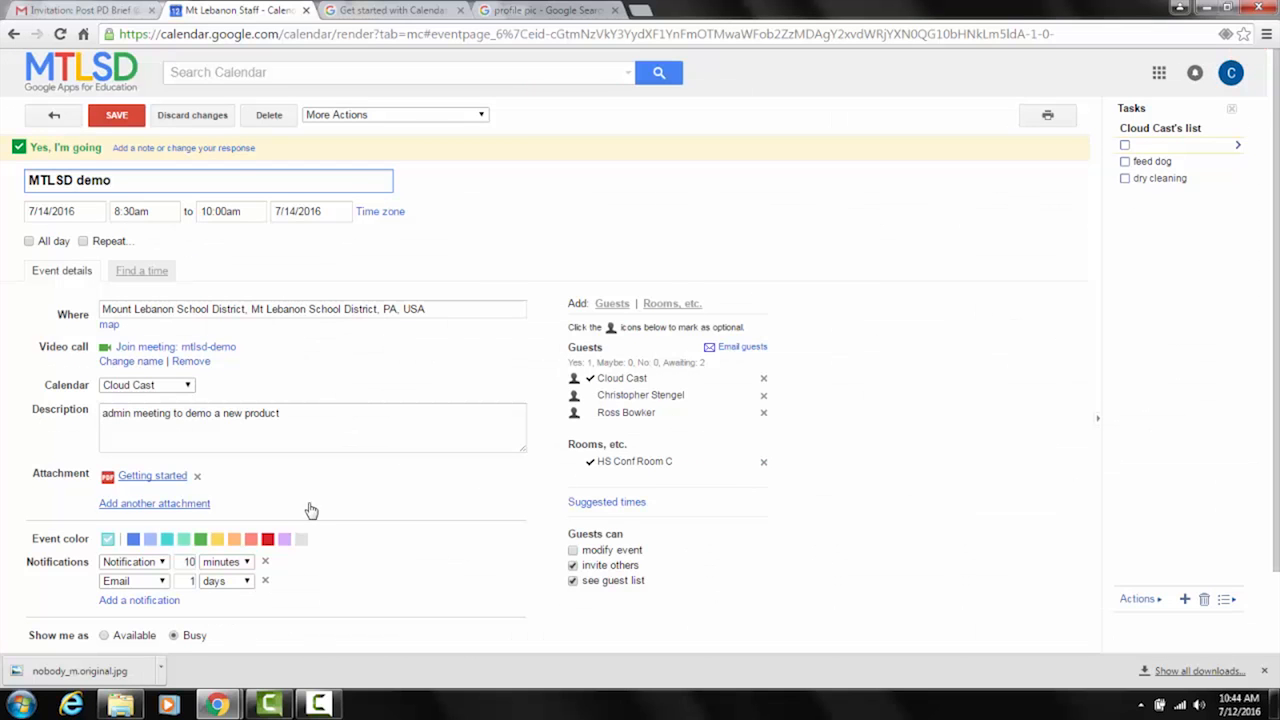
pyautogui.scroll(-1, 300, 512)
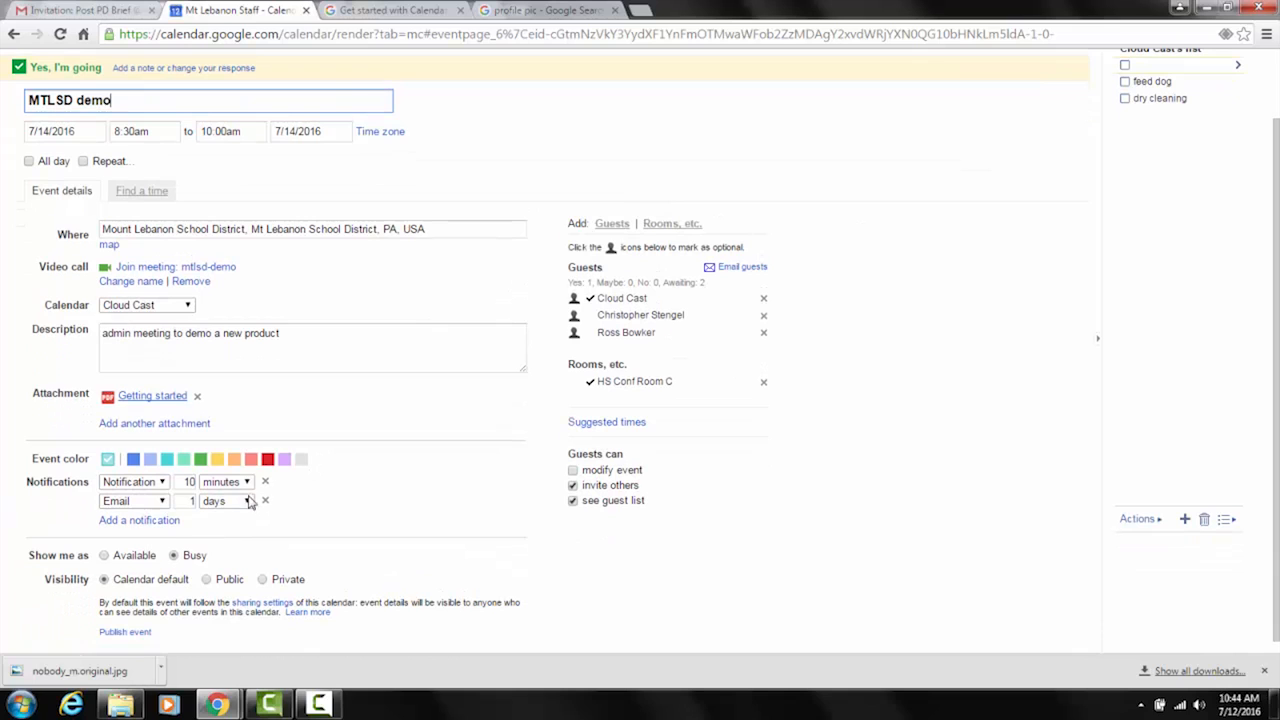
pyautogui.click(266, 503)
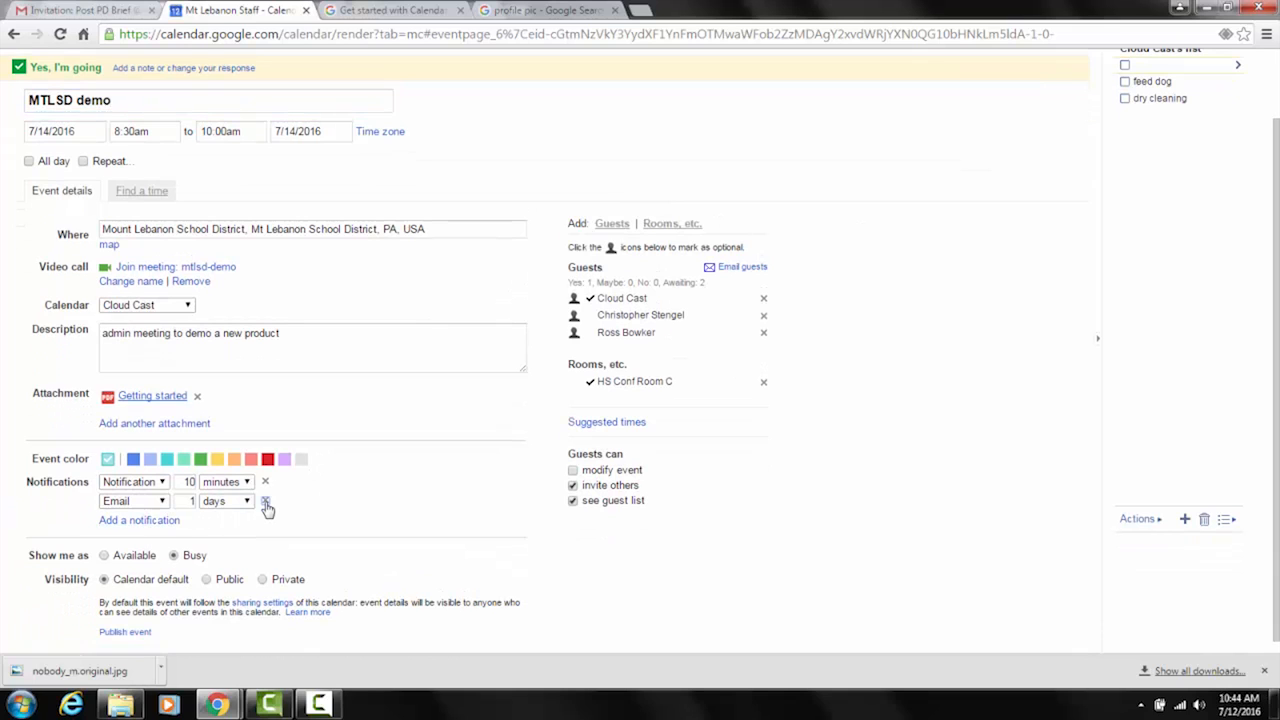
pyautogui.click(265, 482)
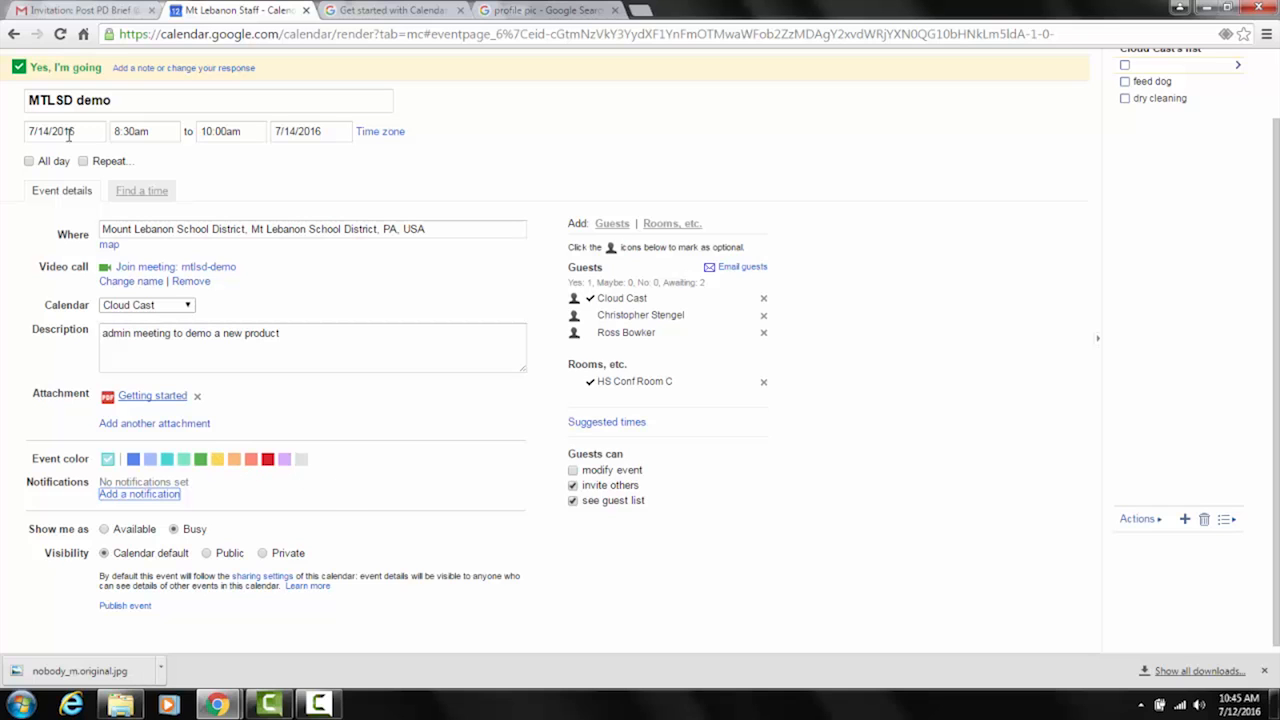
pyautogui.click(14, 35)
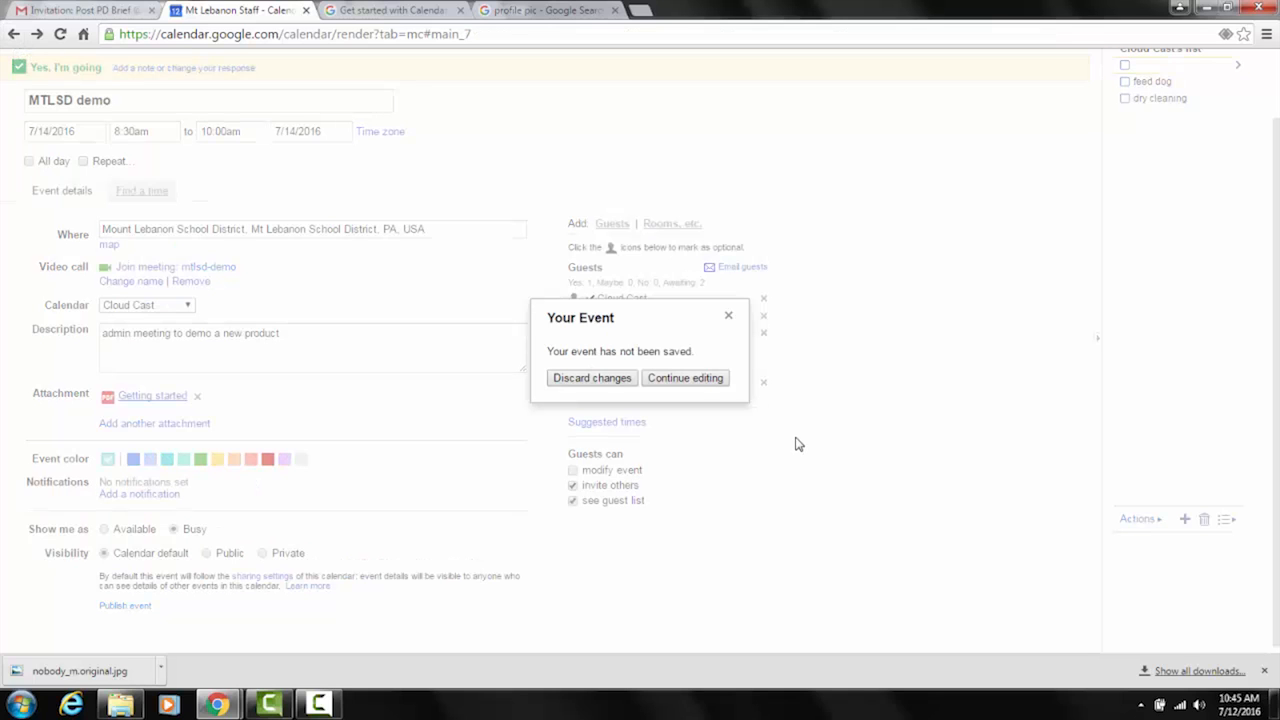
pyautogui.click(621, 378)
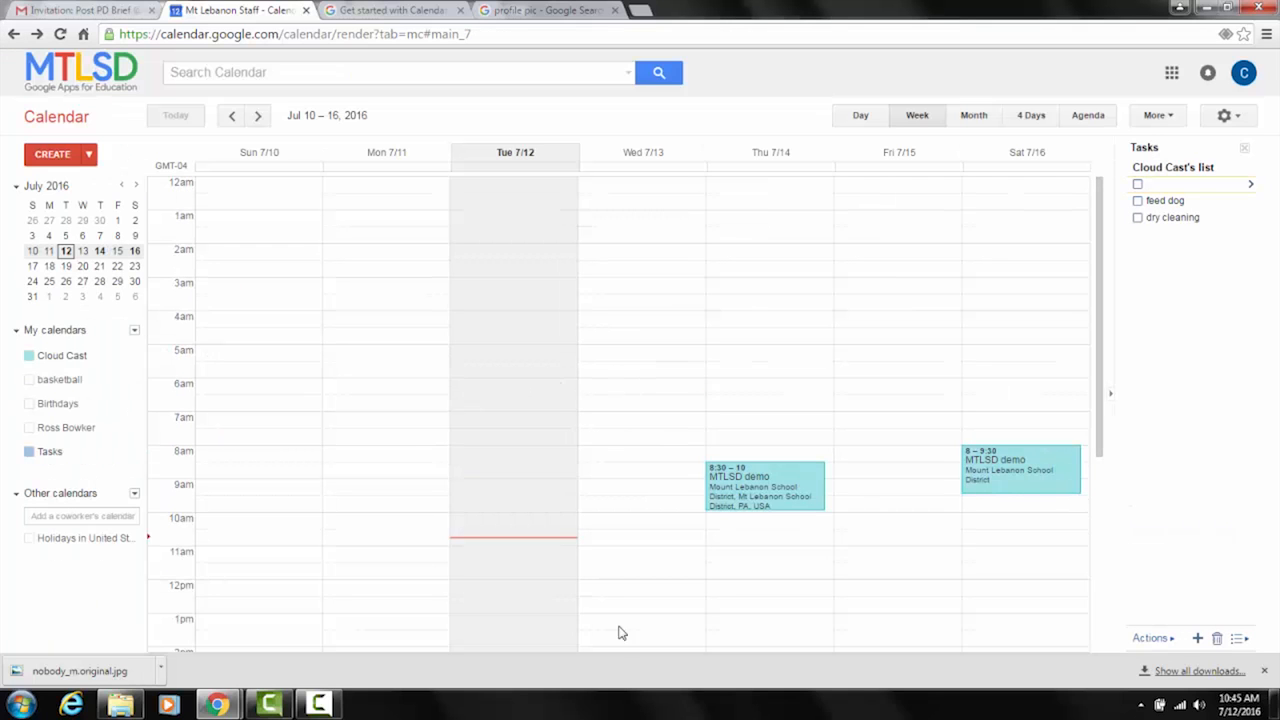
# Remove both notifications from the Thursday, July 14 MTLSD demo event and save the event.
pyautogui.click(741, 478)
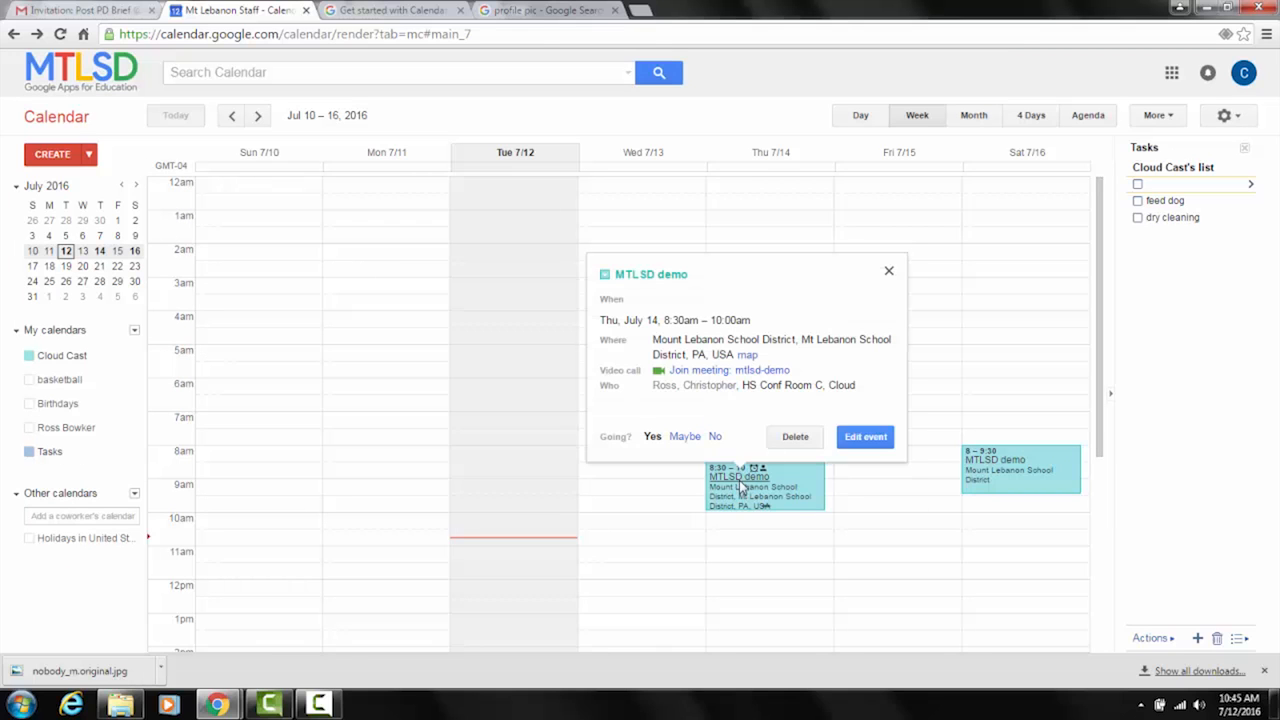
pyautogui.doubleClick(739, 480)
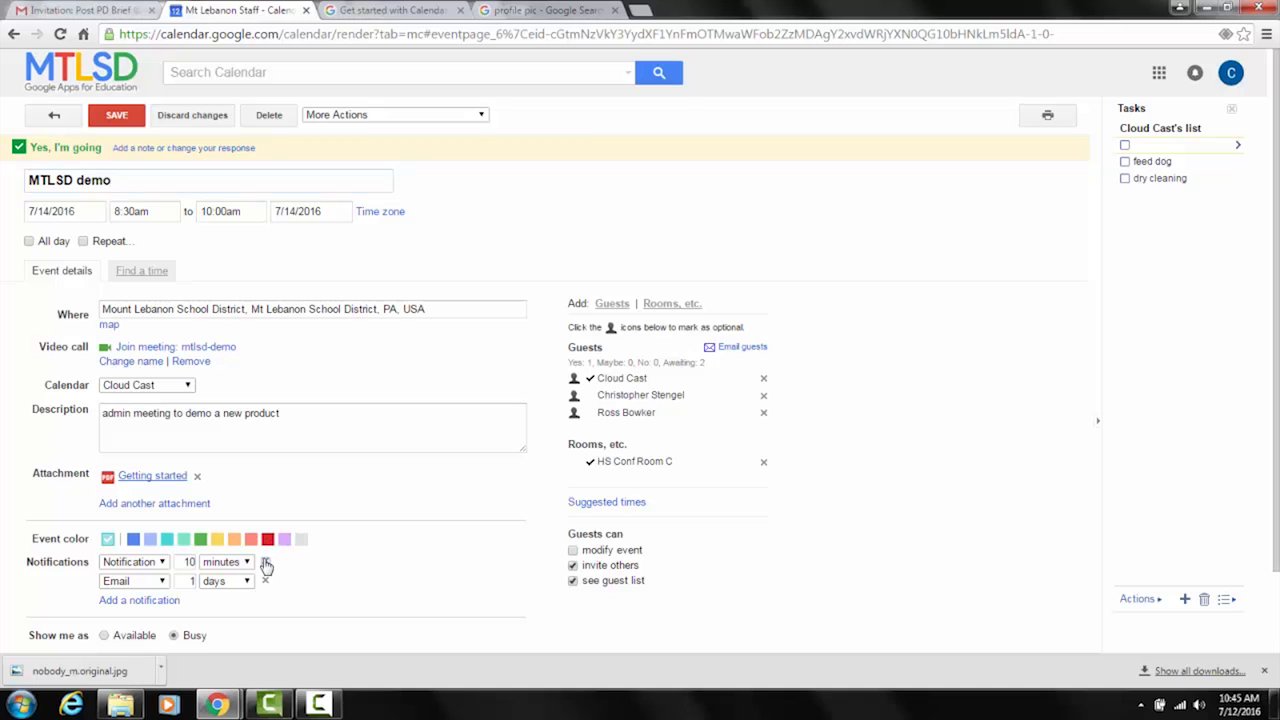
pyautogui.click(265, 562)
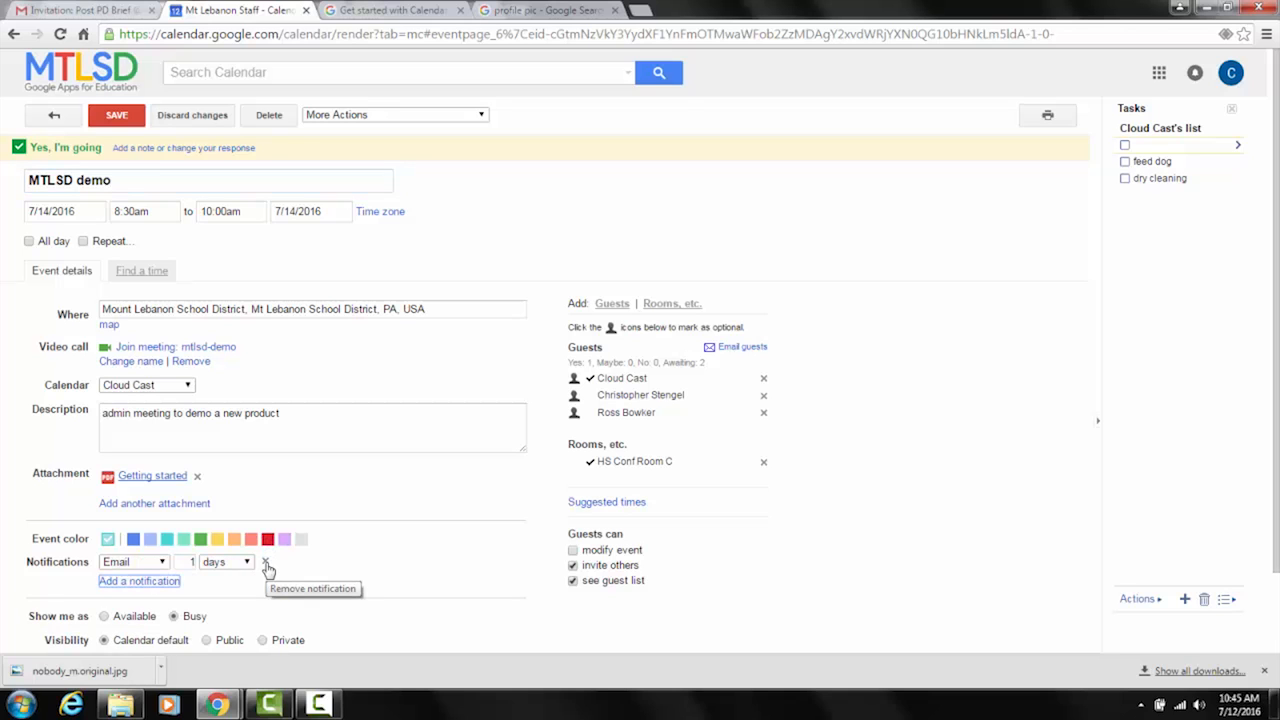
pyautogui.click(265, 562)
pyautogui.click(133, 123)
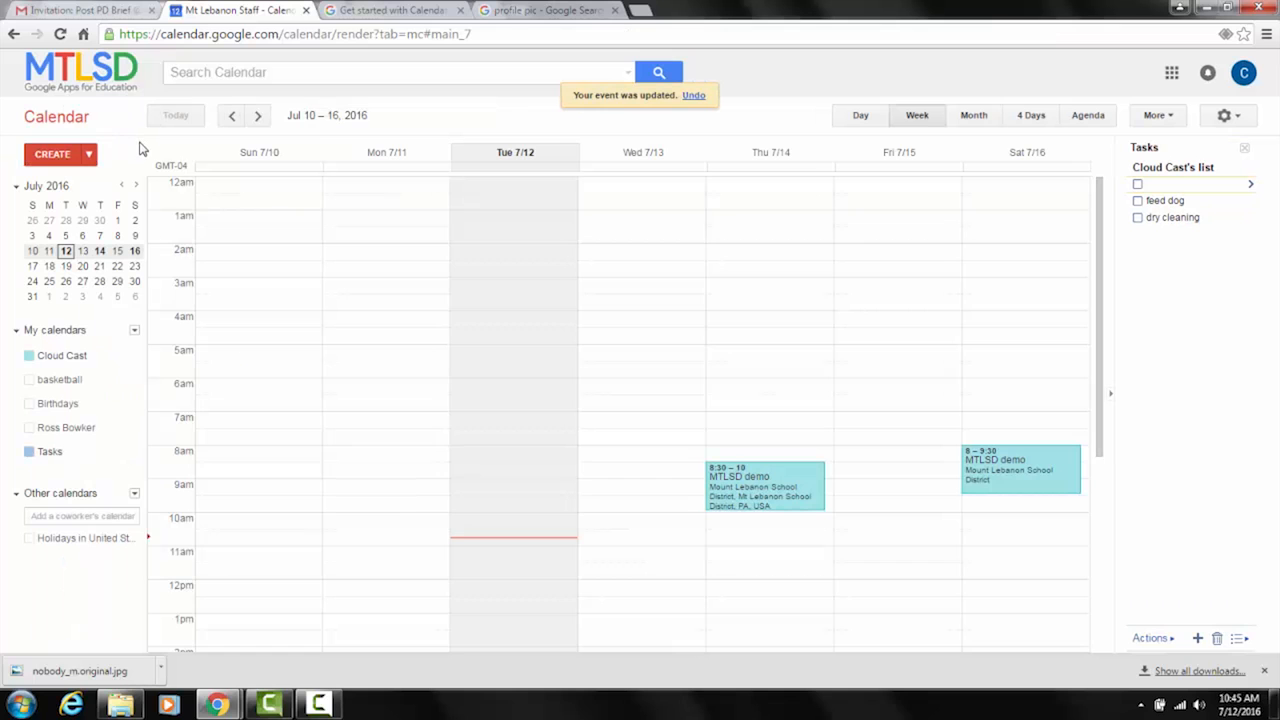
# Switch to the Learning Center page and review the personal reminders sections and the instructions for sharing a calendar.
pyautogui.click(403, 14)
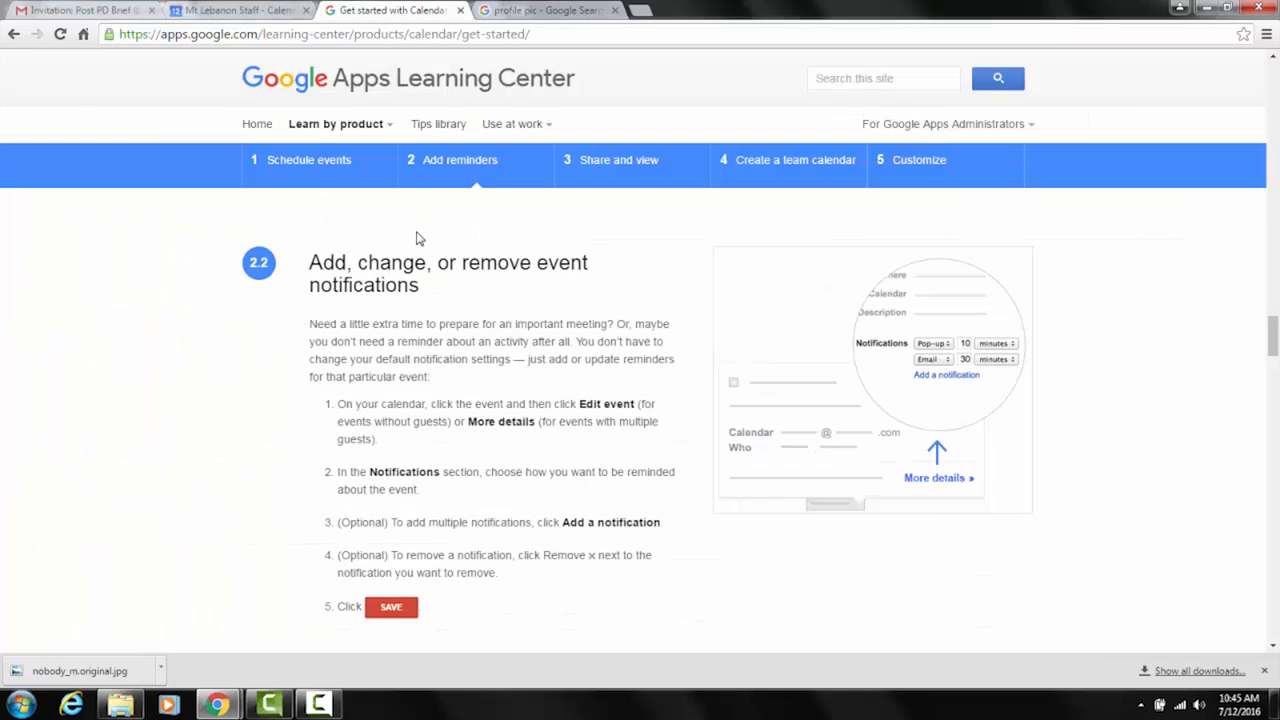
pyautogui.scroll(-5, 427, 335)
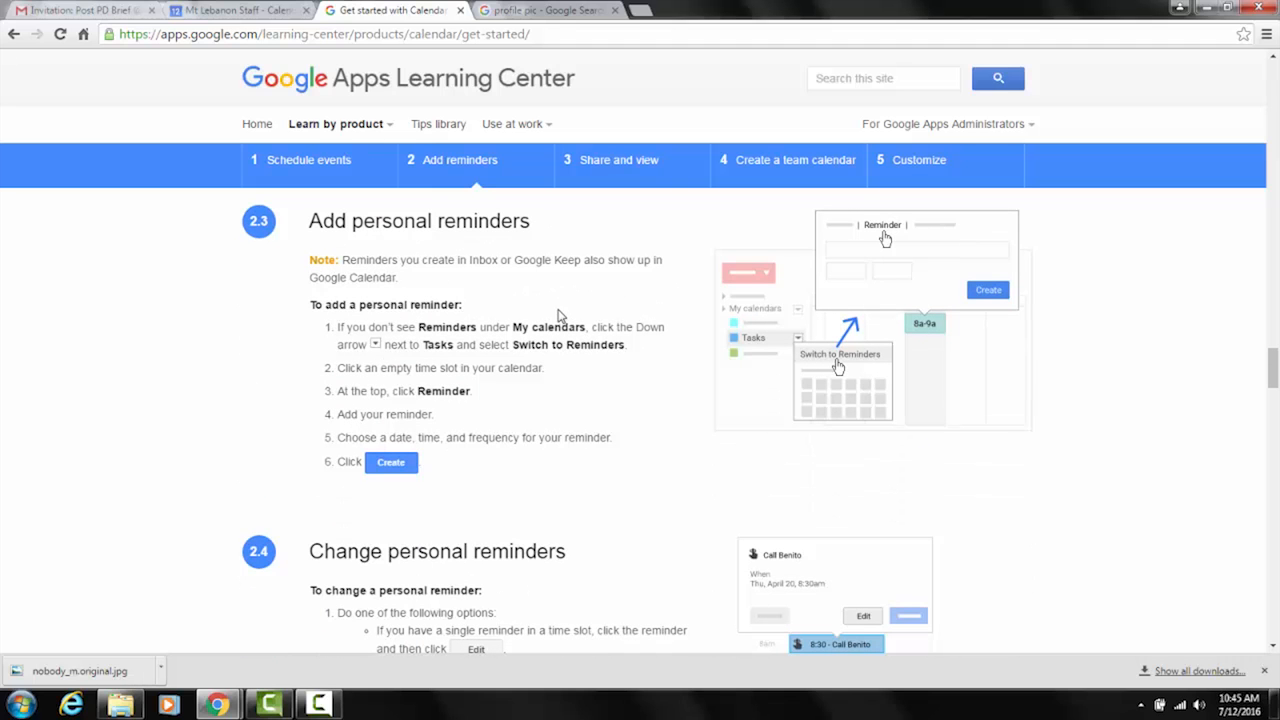
pyautogui.scroll(-4, 552, 330)
pyautogui.scroll(-7, 548, 330)
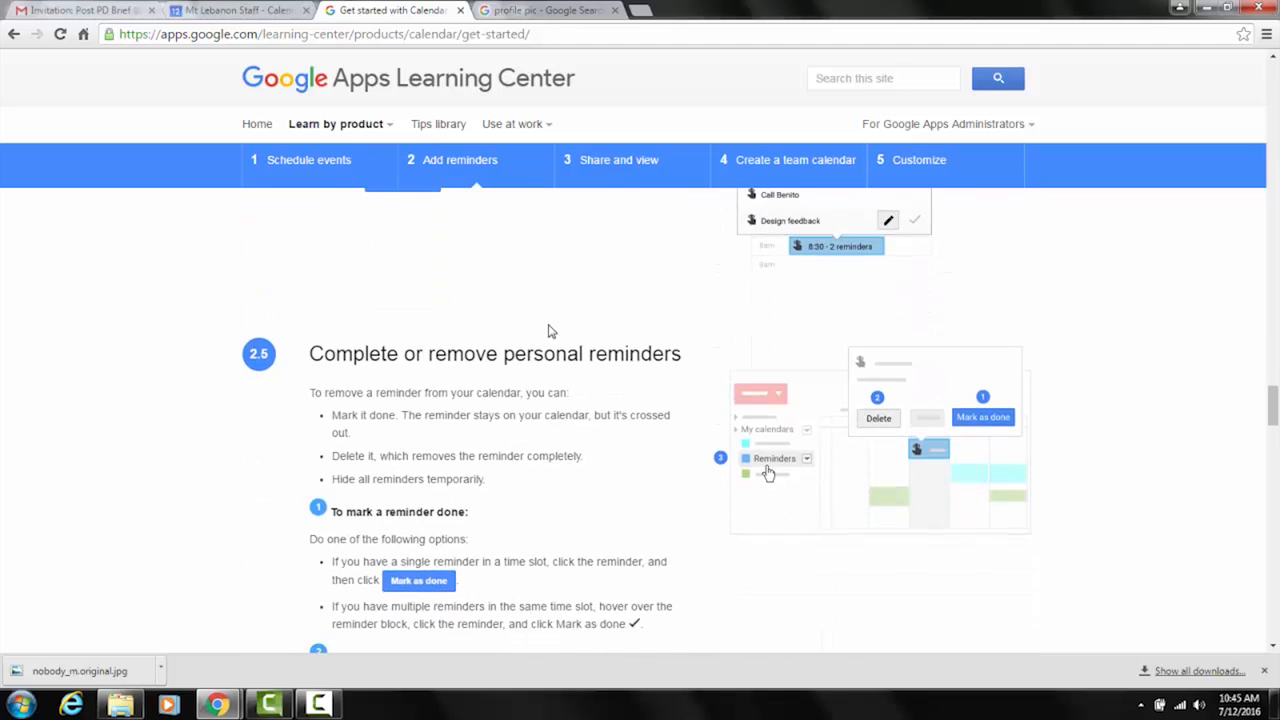
pyautogui.scroll(-1, 545, 323)
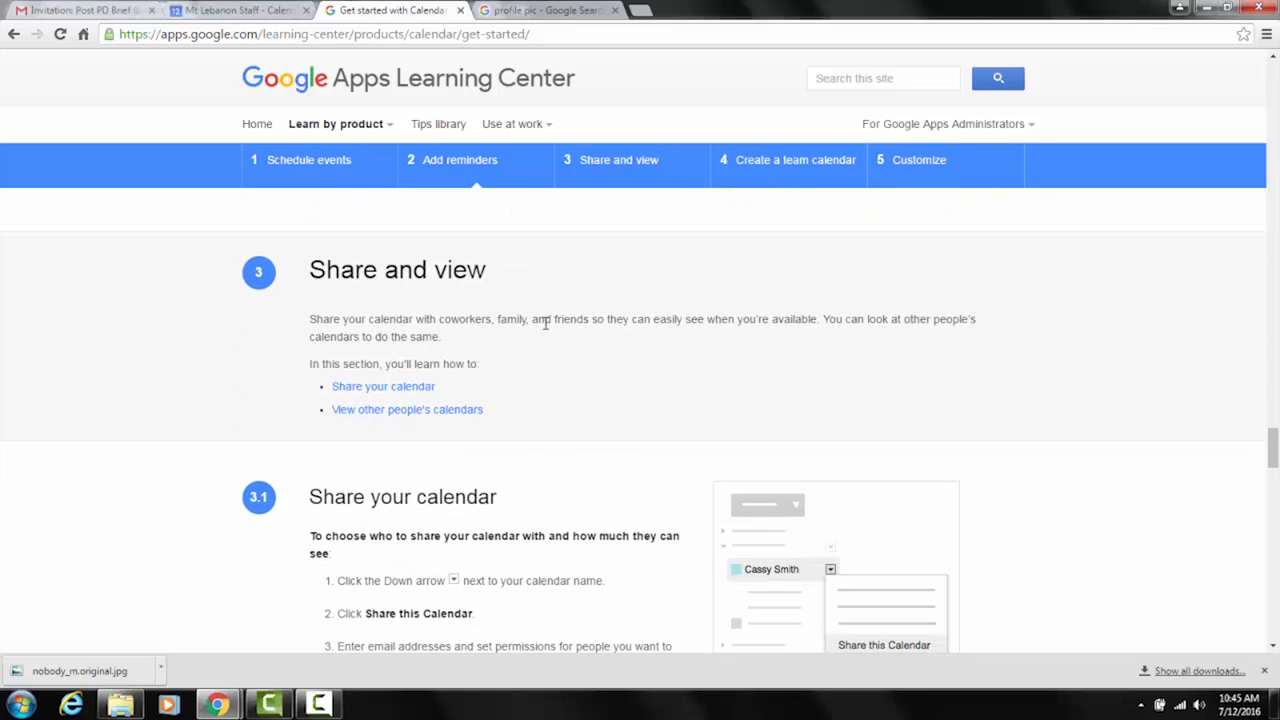
pyautogui.scroll(-3, 545, 325)
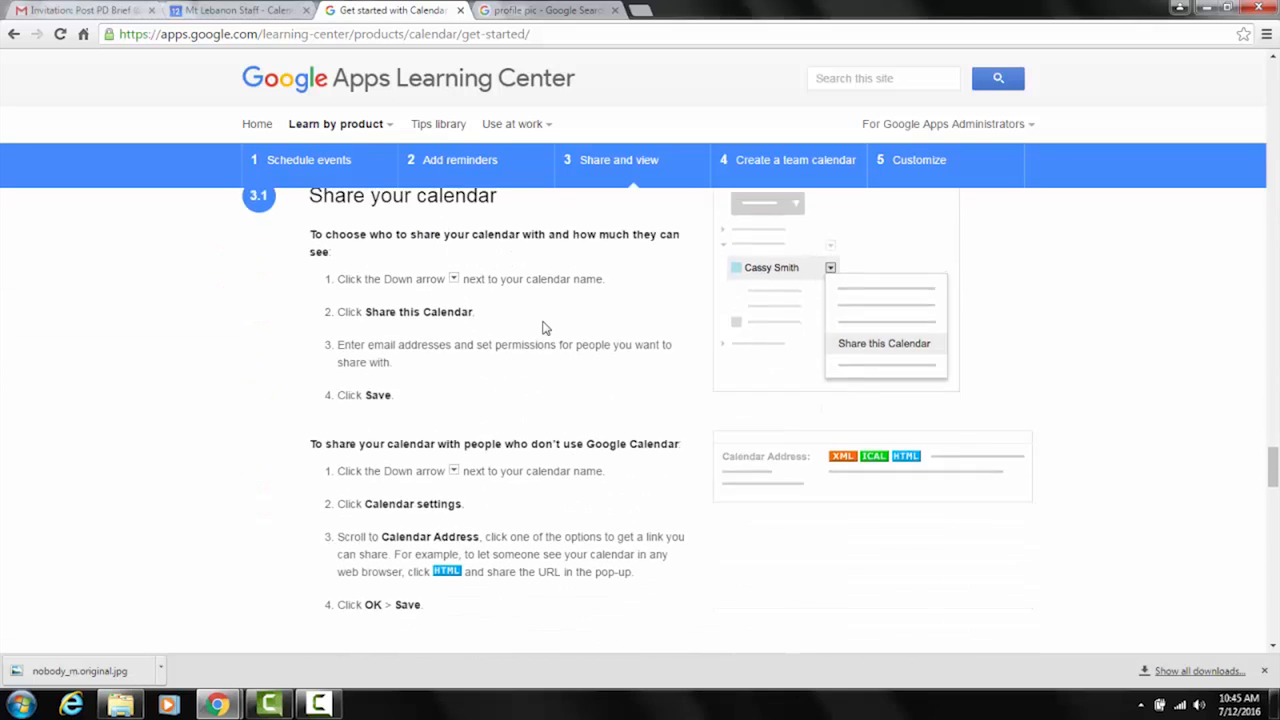
pyautogui.scroll(2, 540, 320)
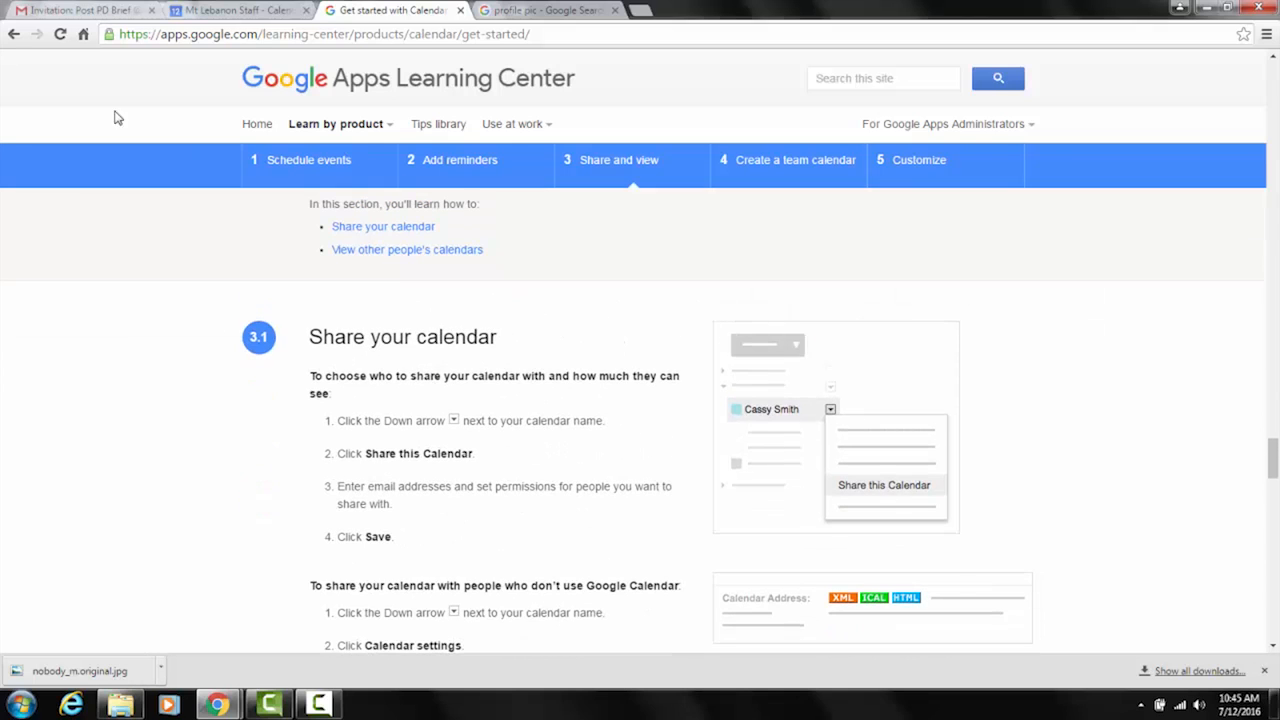
# Return to Google Calendar, show the basketball calendar and open its sharing settings.
pyautogui.click(211, 11)
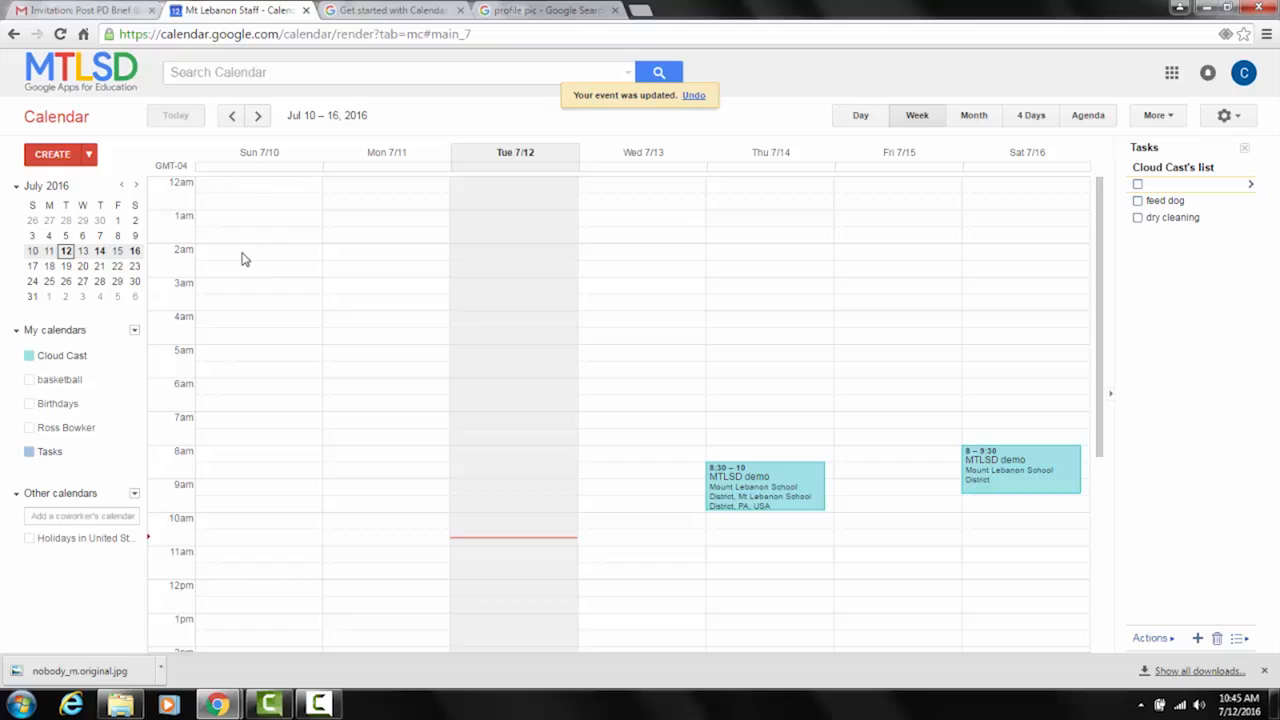
pyautogui.click(103, 379)
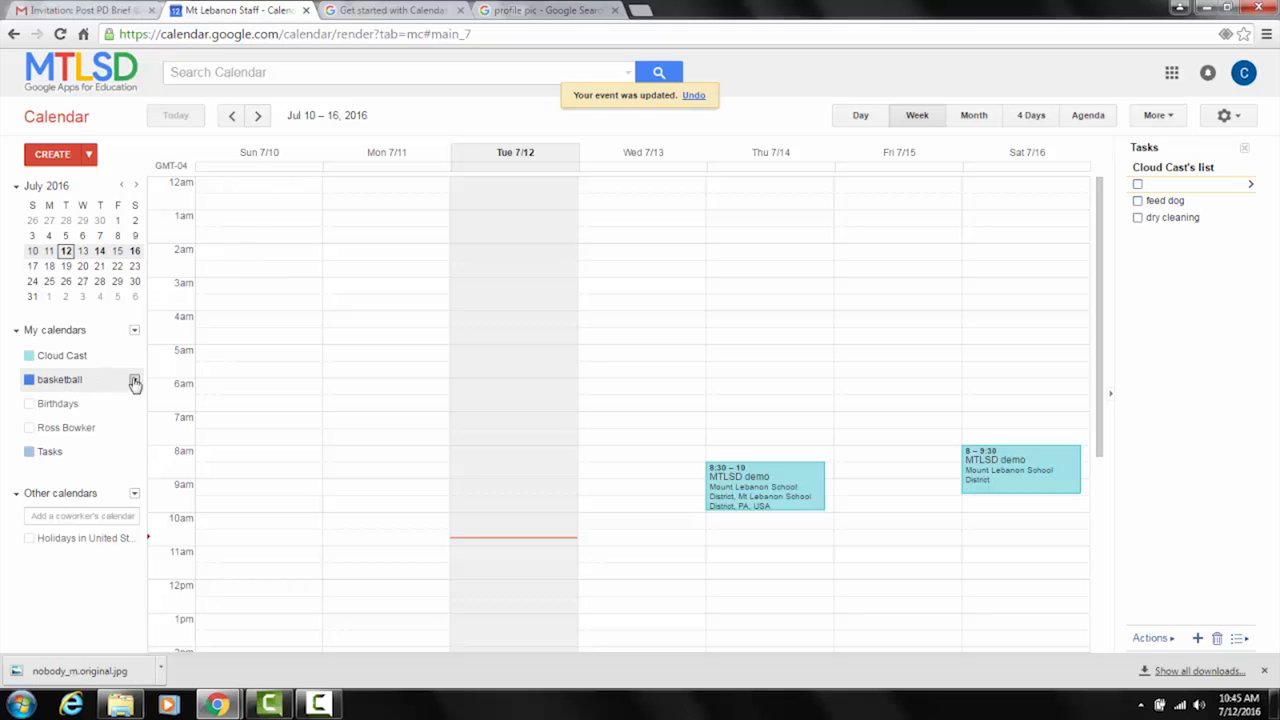
pyautogui.click(135, 381)
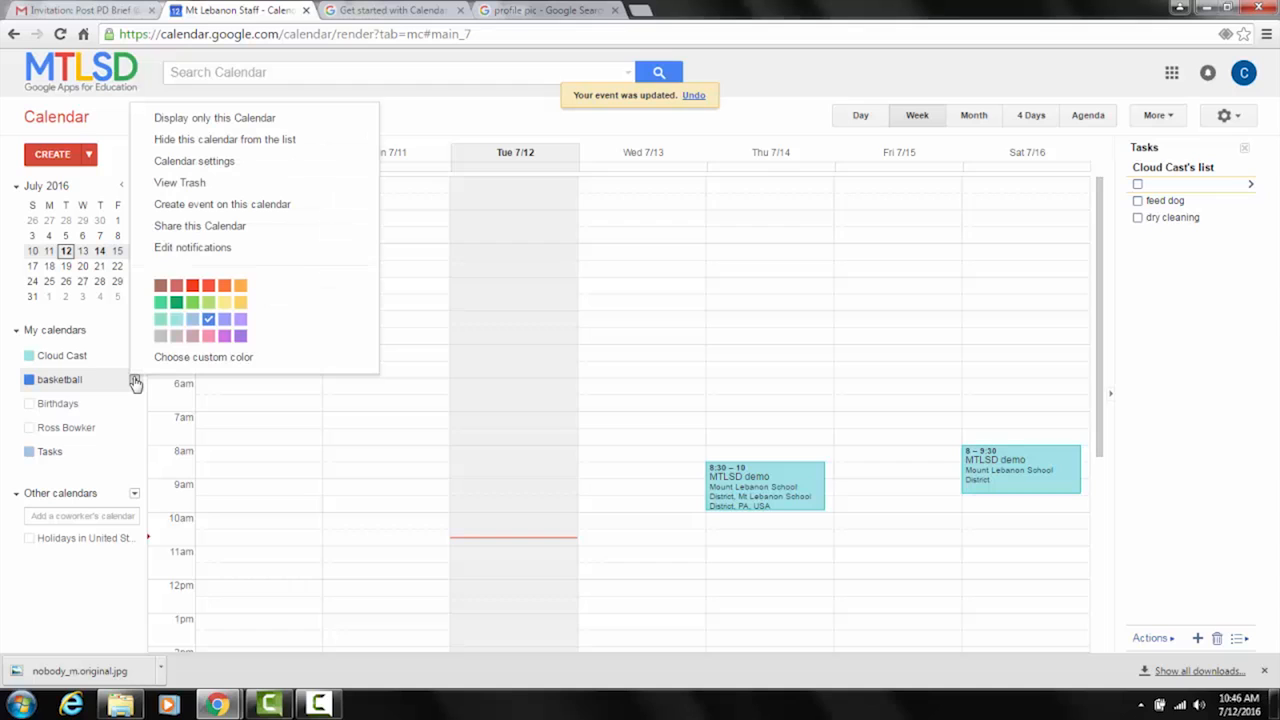
pyautogui.click(222, 226)
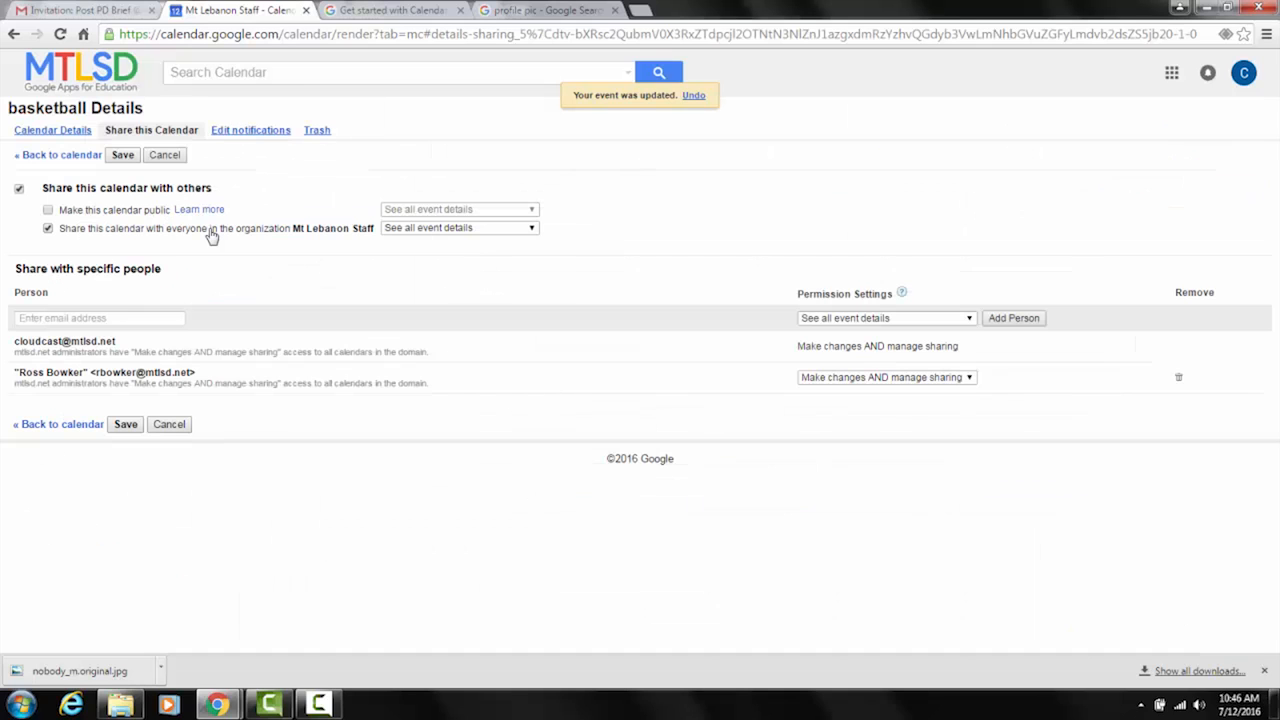
# Examine the permission options for sharing the calendar with a specific person, and return to the Learning Center's sharing section.
pyautogui.click(130, 317)
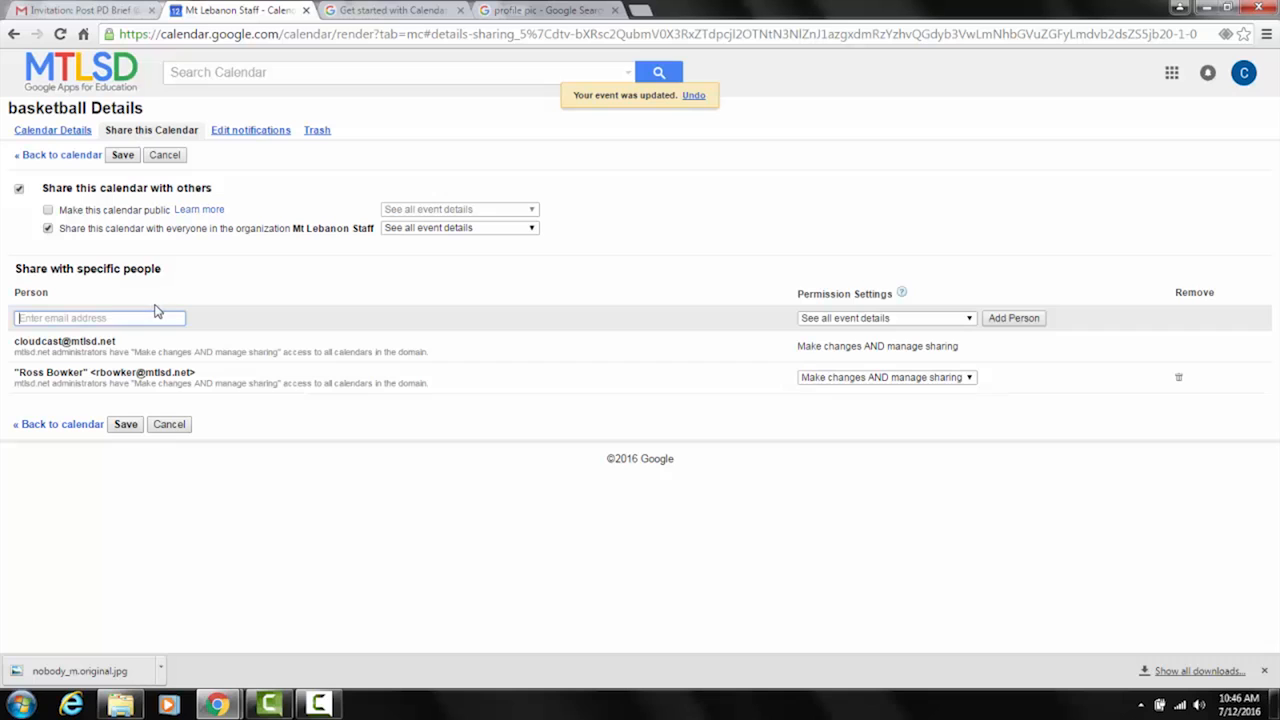
pyautogui.click(967, 319)
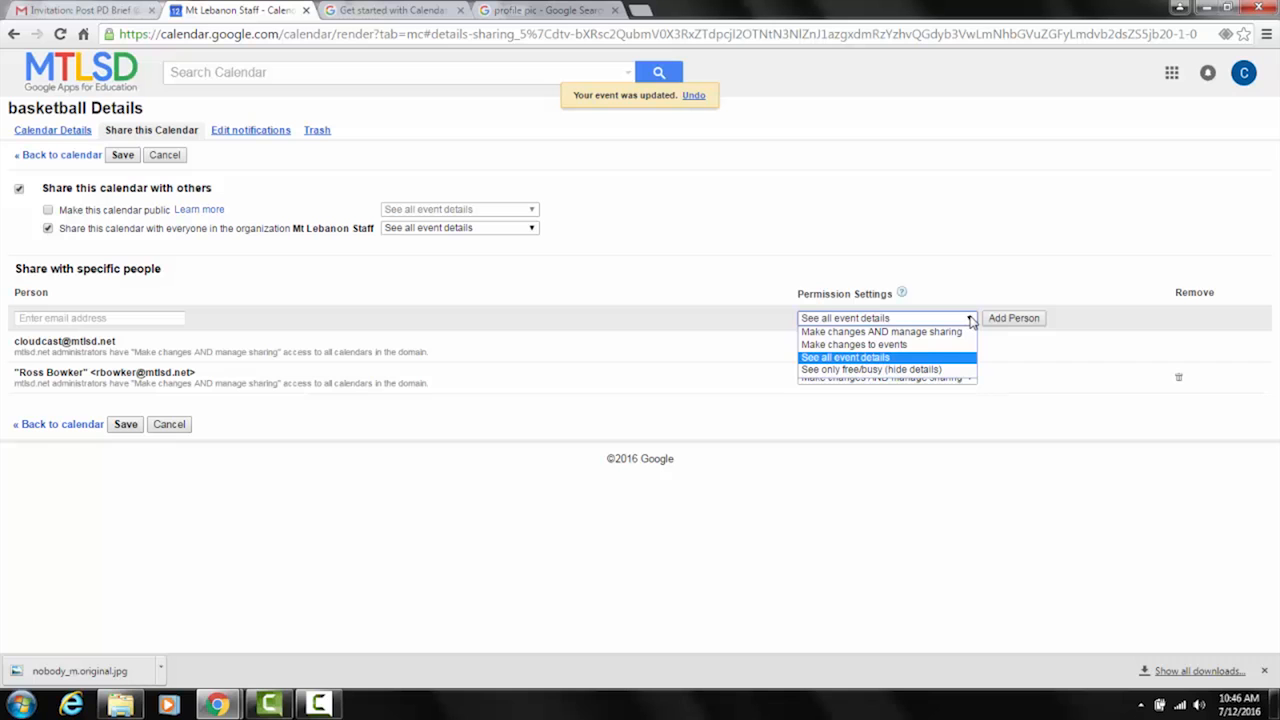
pyautogui.click(1068, 228)
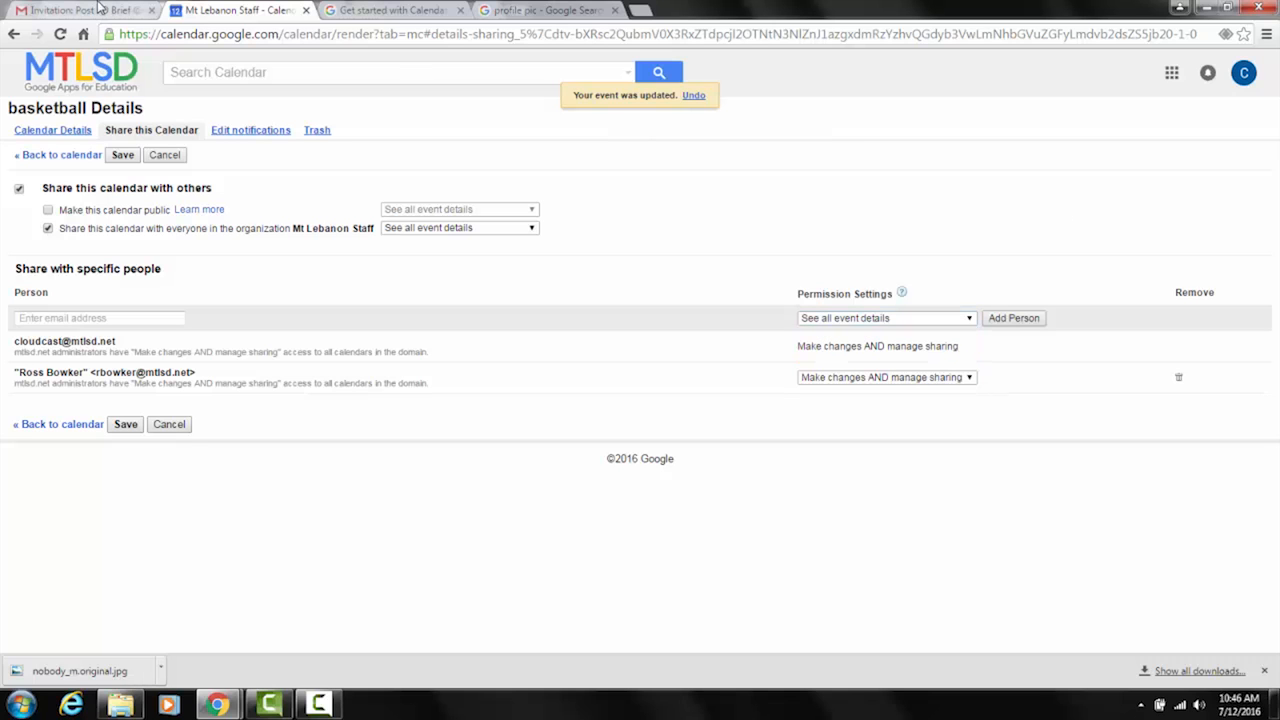
pyautogui.click(392, 12)
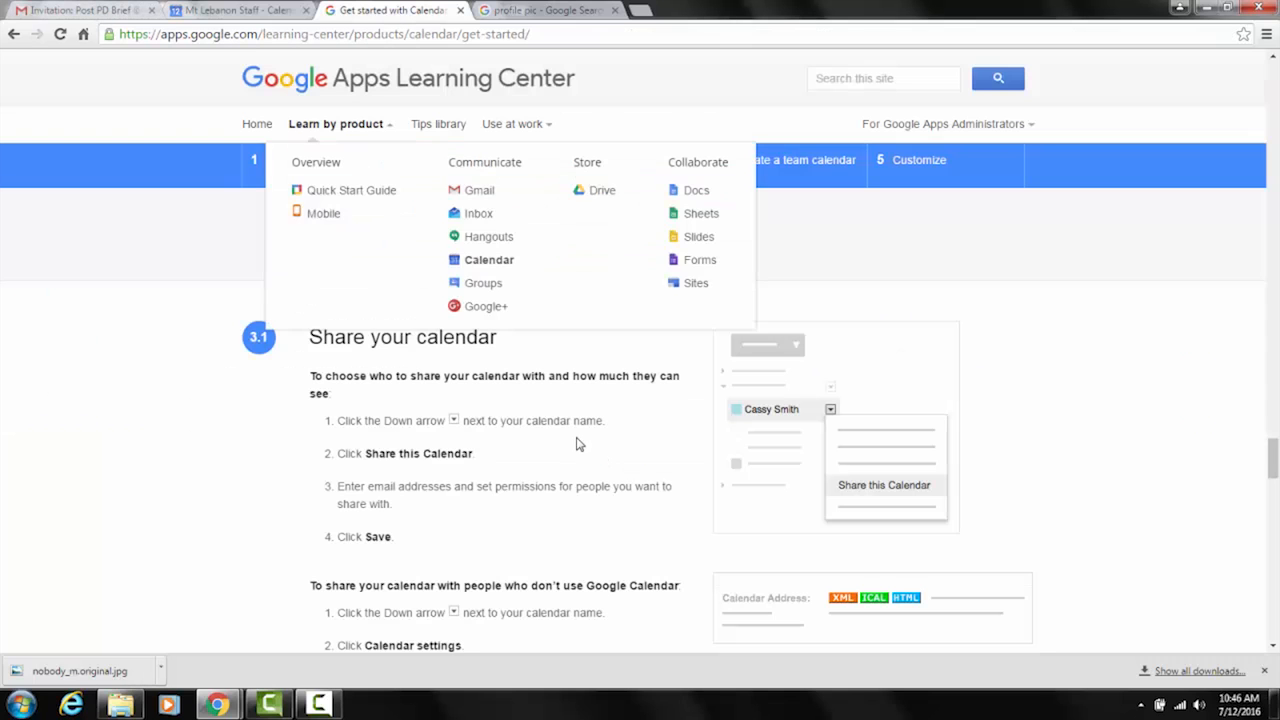
# Review the Learning Center's instructions for viewing other people's calendars.
pyautogui.scroll(-3, 560, 420)
pyautogui.scroll(-5, 23, 423)
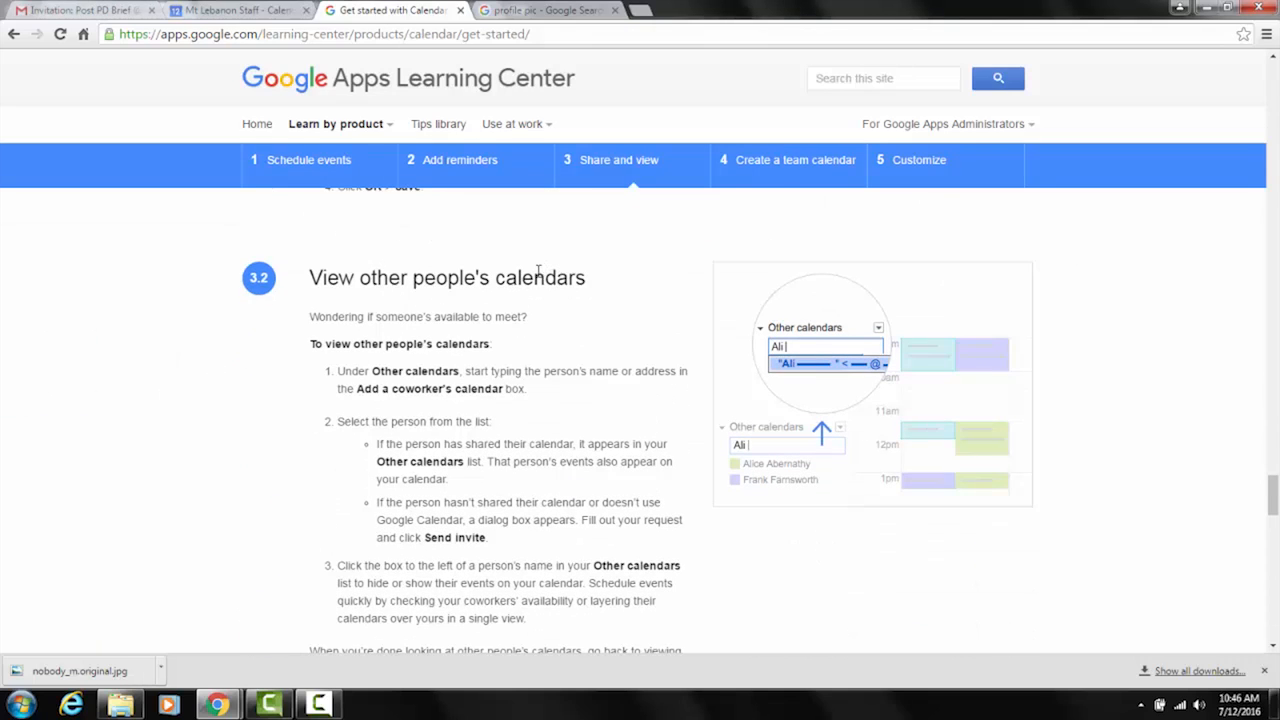
pyautogui.scroll(-2, 550, 278)
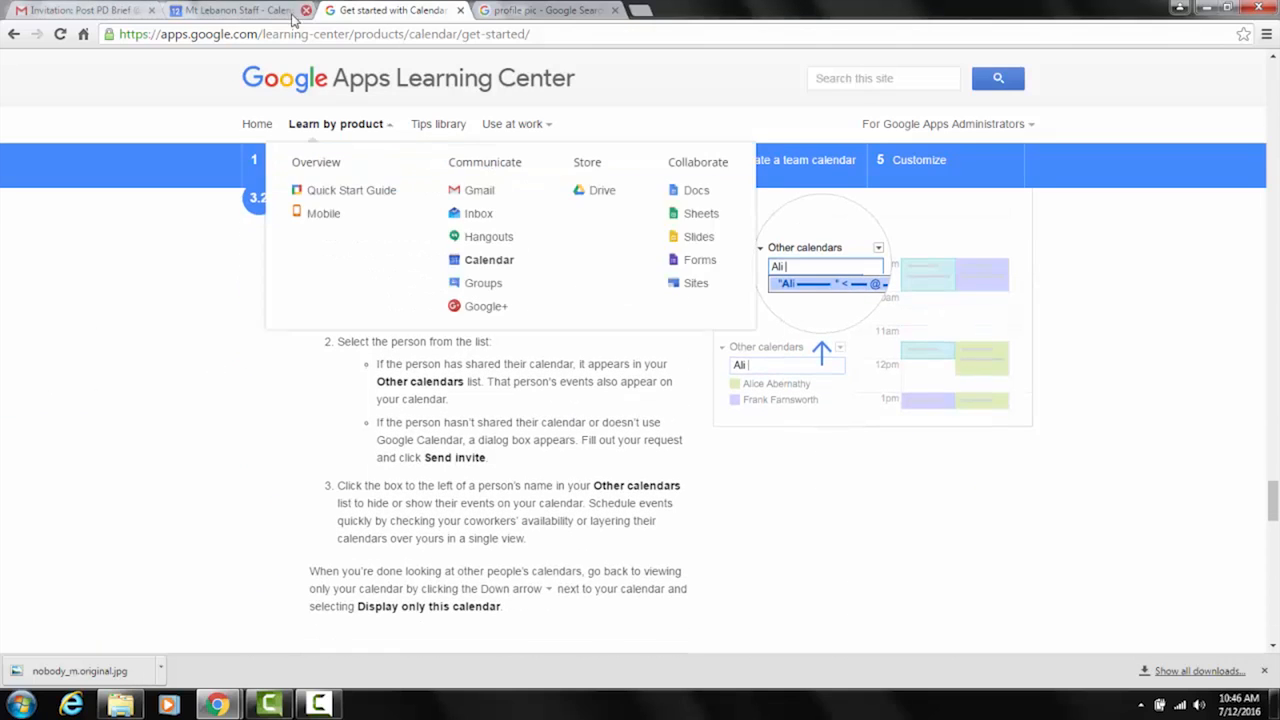
# Return to Google Calendar's week view and add a coworker's calendar to the calendar list.
pyautogui.click(242, 11)
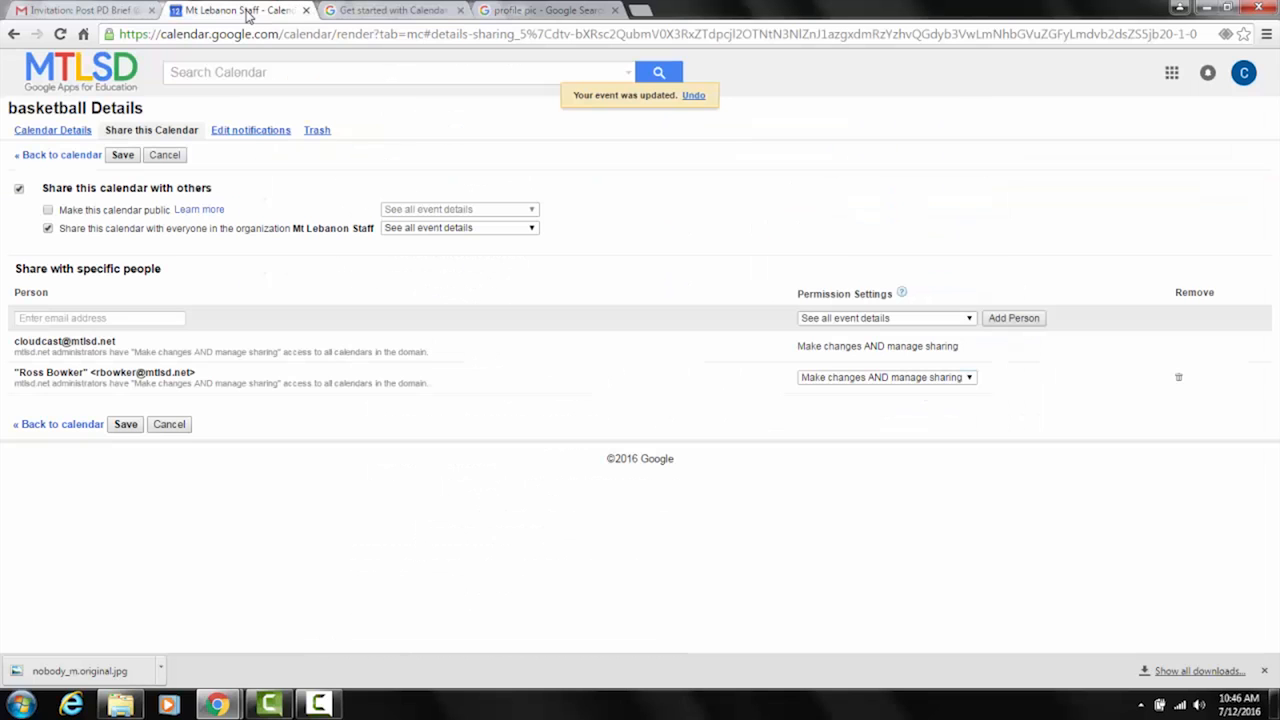
pyautogui.click(14, 33)
pyautogui.click(115, 517)
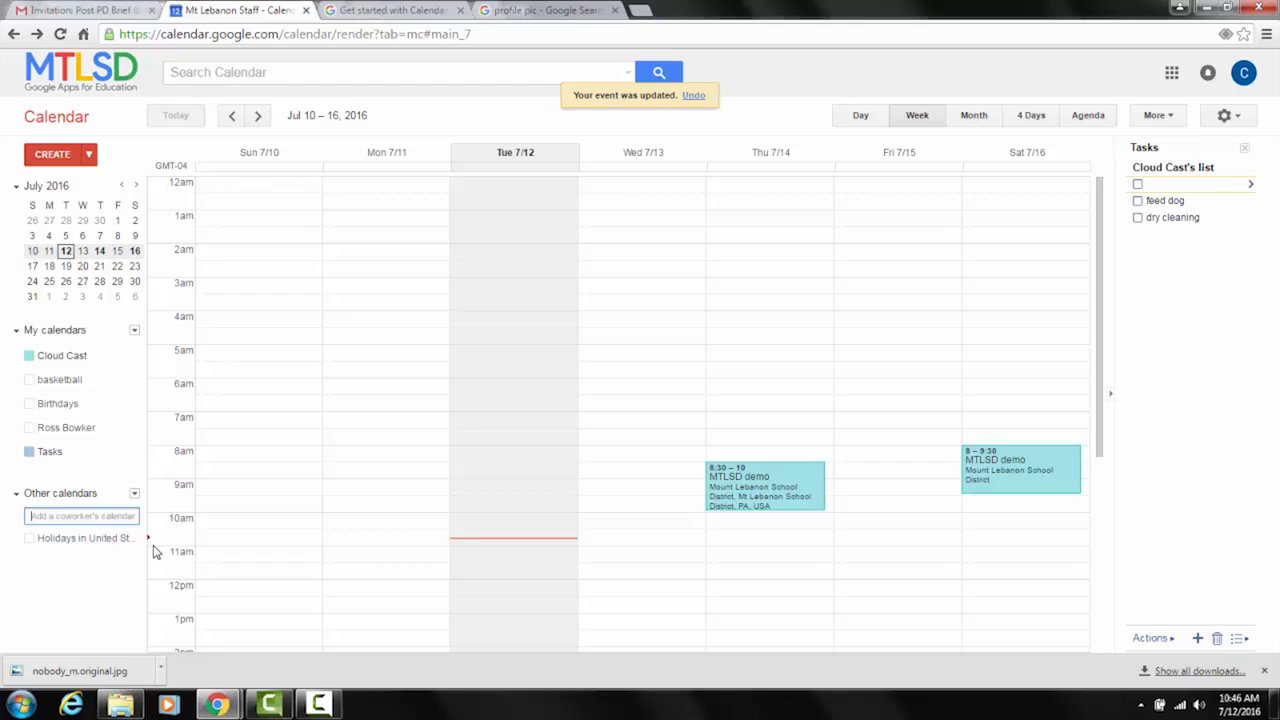
pyautogui.write('cd')
pyautogui.press('Return')
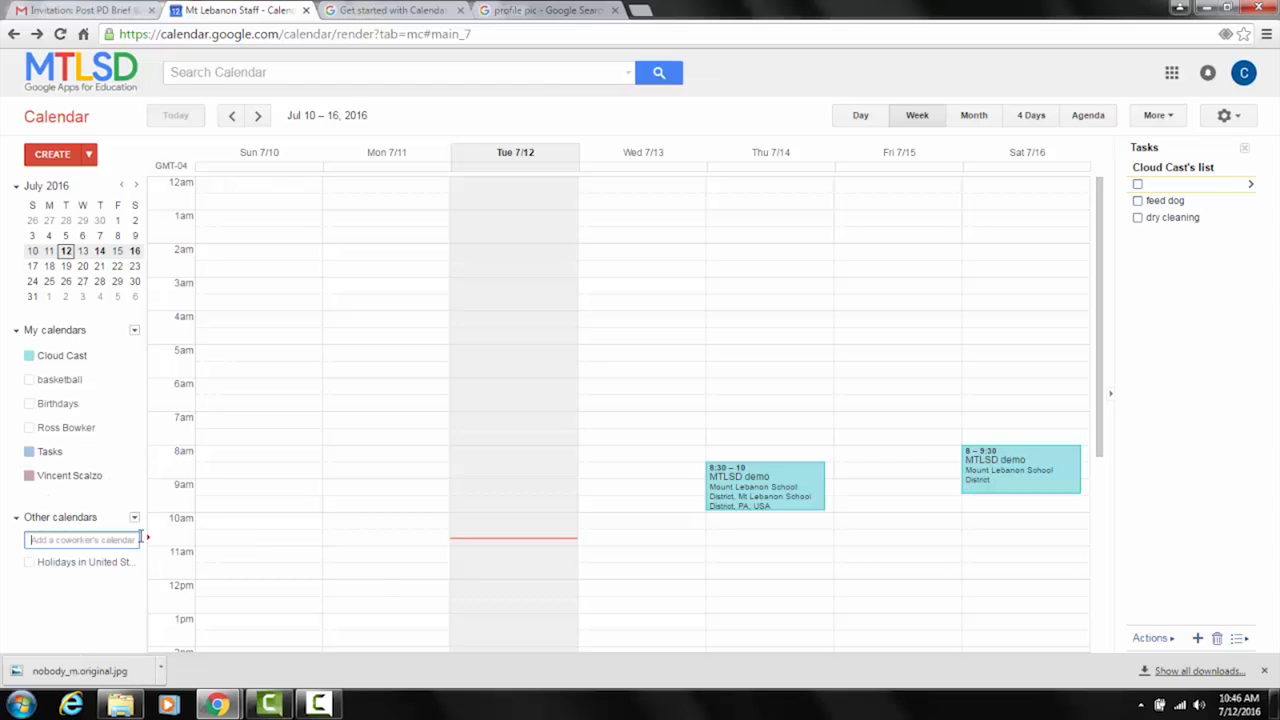
# Look up a second coworker by the start of their address and add their calendar.
pyautogui.write('sc')
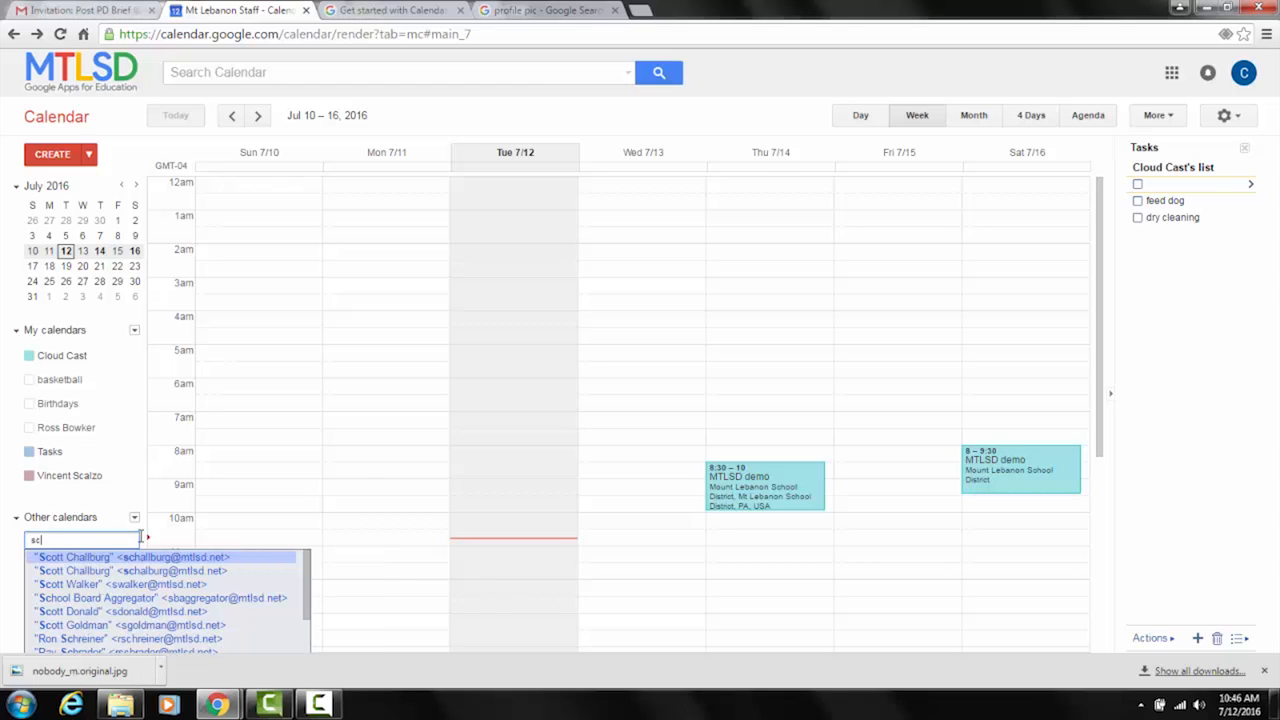
pyautogui.write('all')
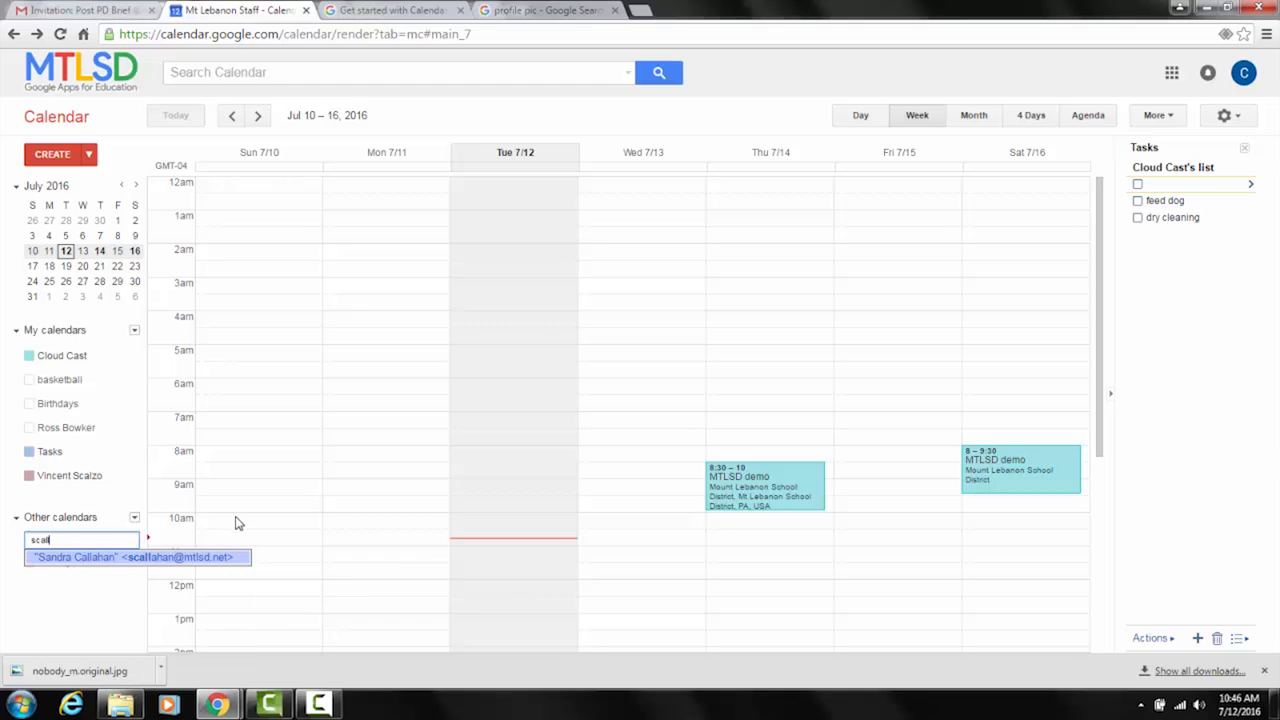
pyautogui.click(72, 558)
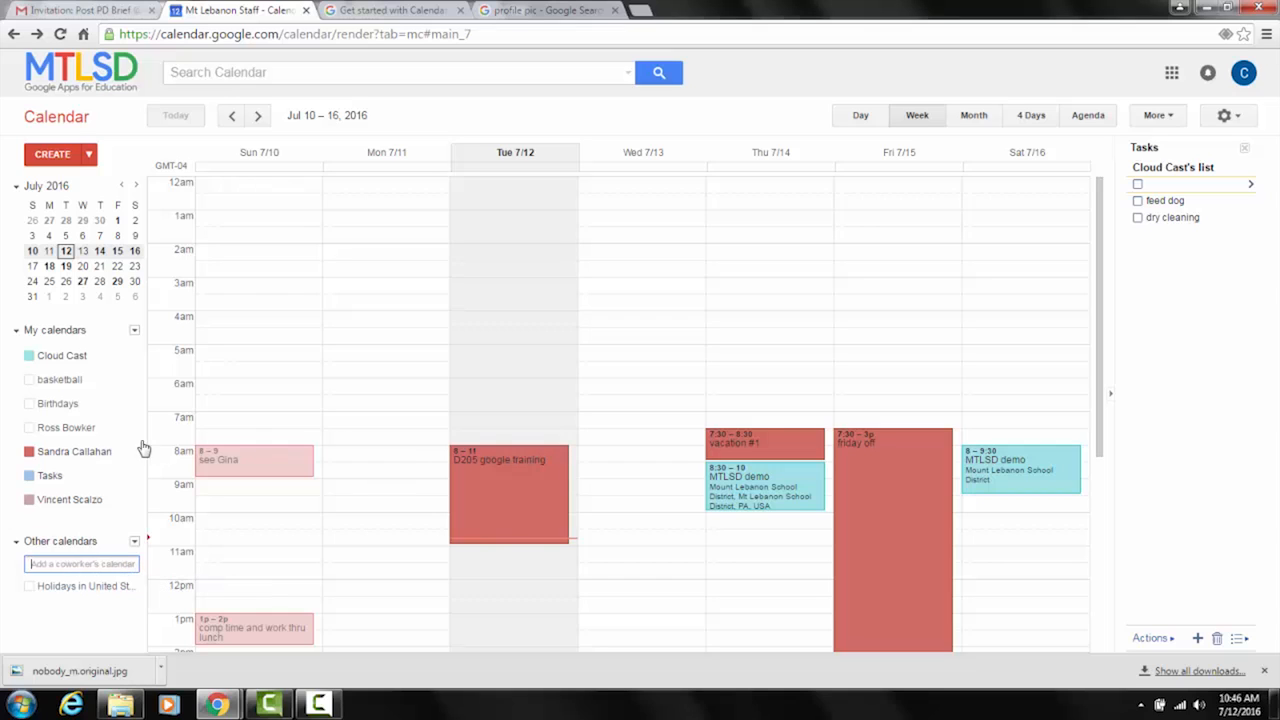
# Hide and reshow the second coworker's calendar, and toggle the Birthdays calendar on and off.
pyautogui.click(76, 455)
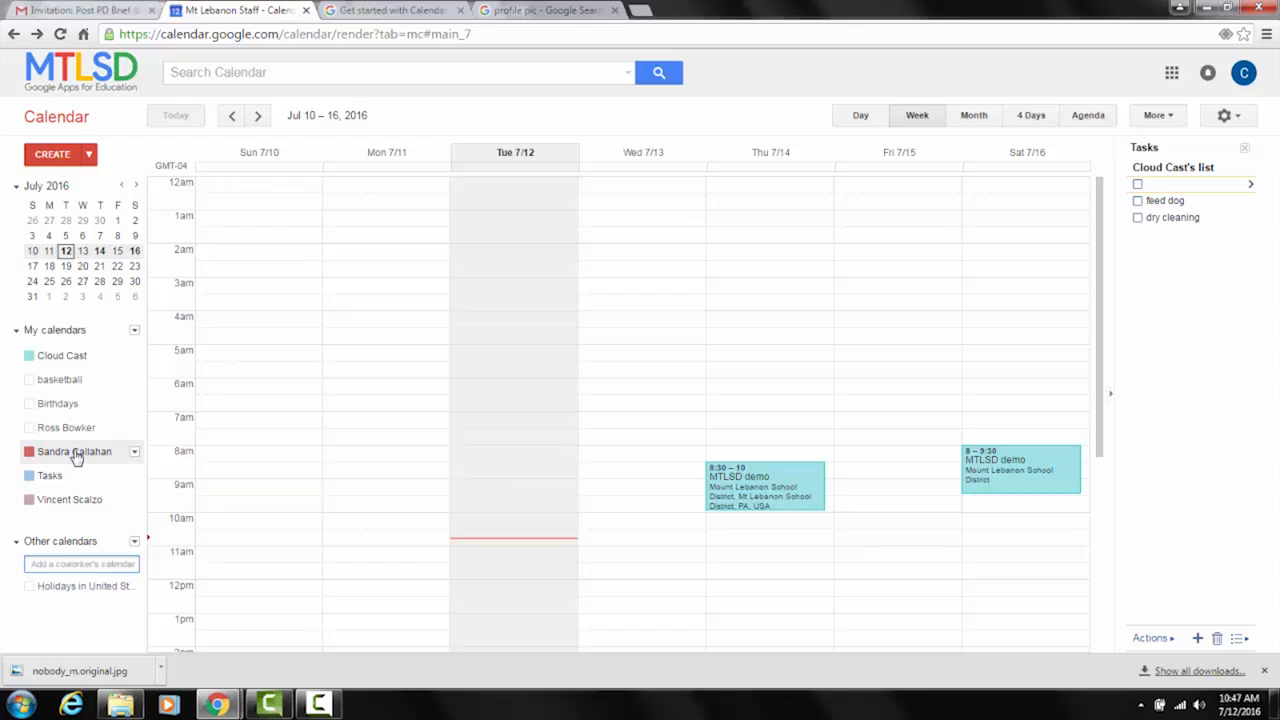
pyautogui.click(78, 456)
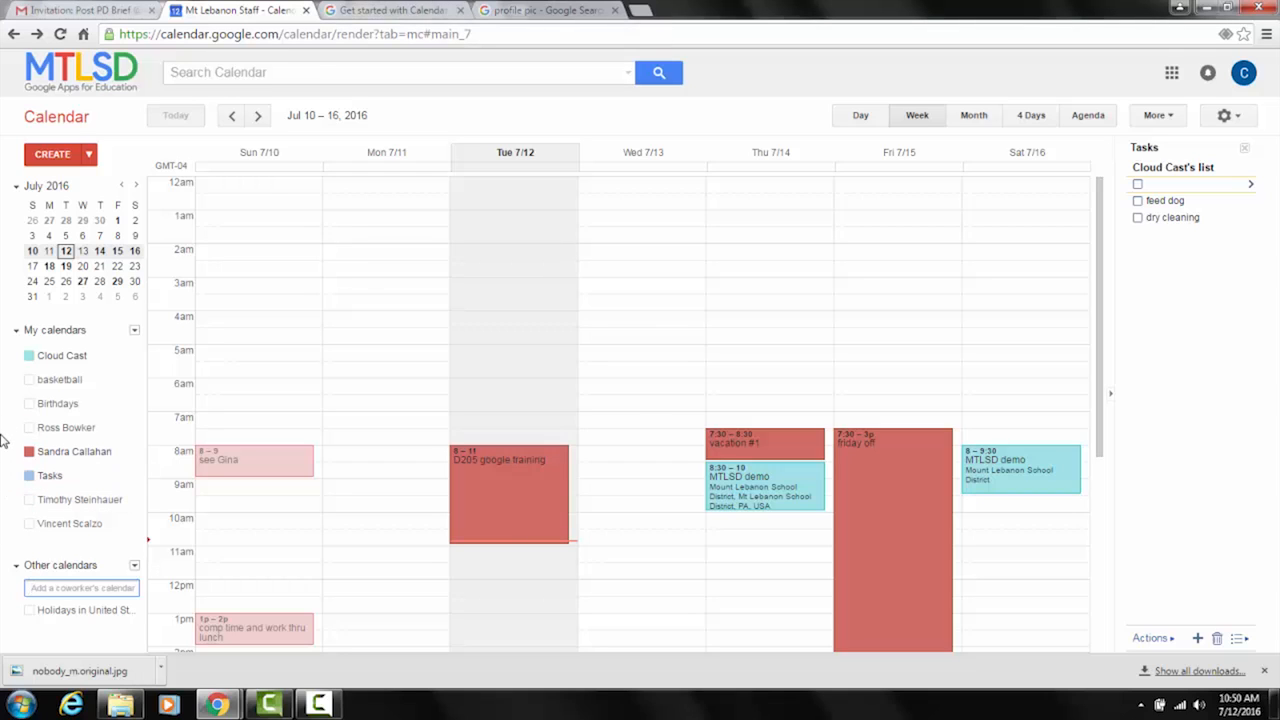
pyautogui.click(27, 385)
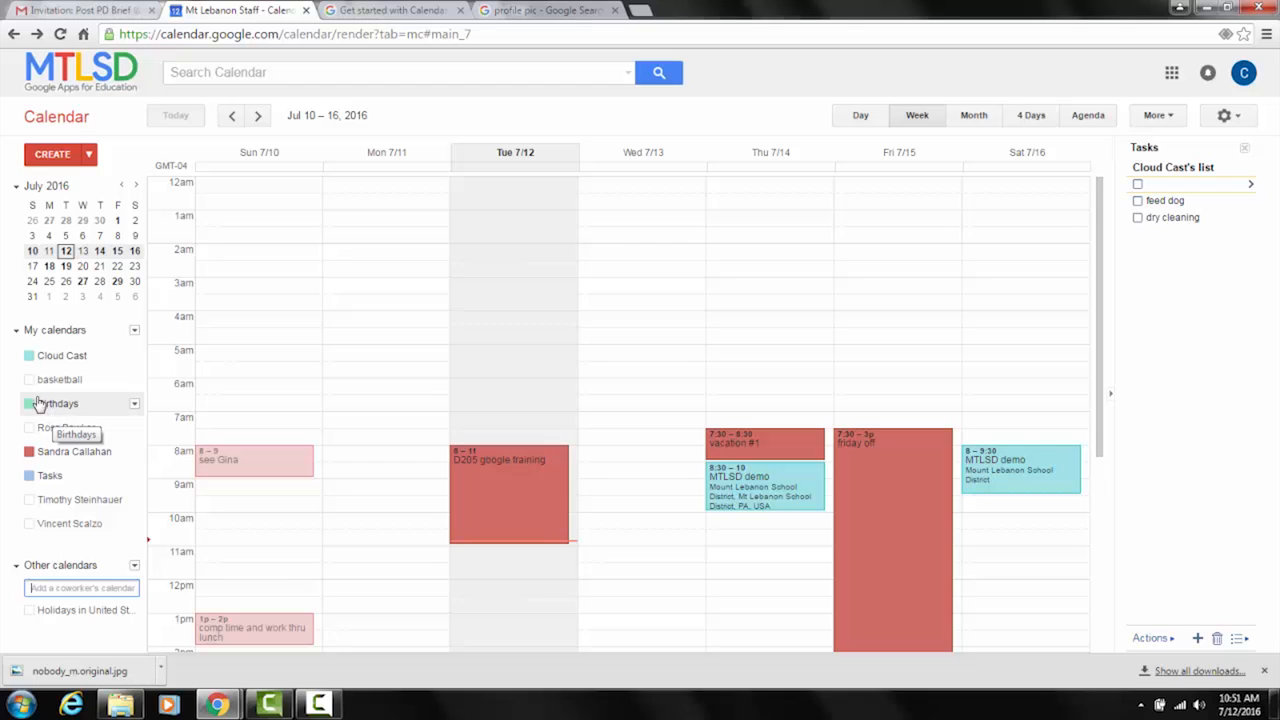
pyautogui.click(40, 404)
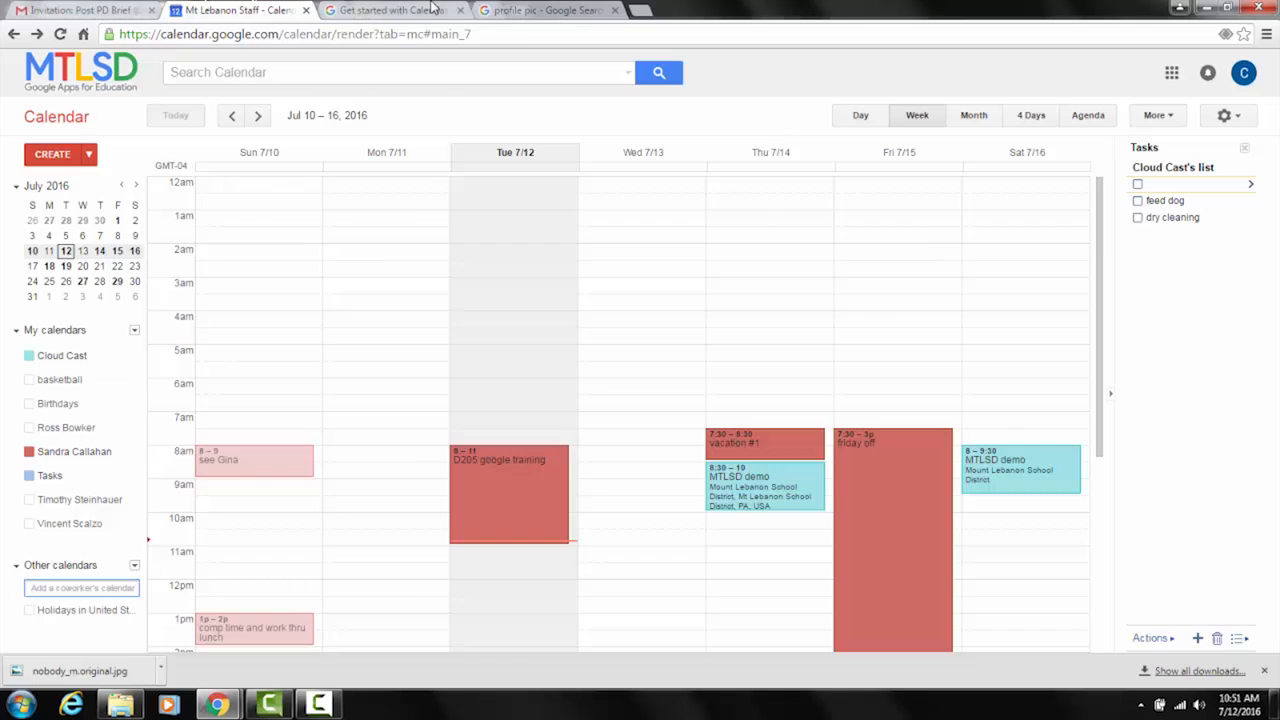
# Switch to the Learning Center and review the sections on viewing other people's calendars and creating a team calendar.
pyautogui.click(336, 12)
pyautogui.scroll(-2, 316, 524)
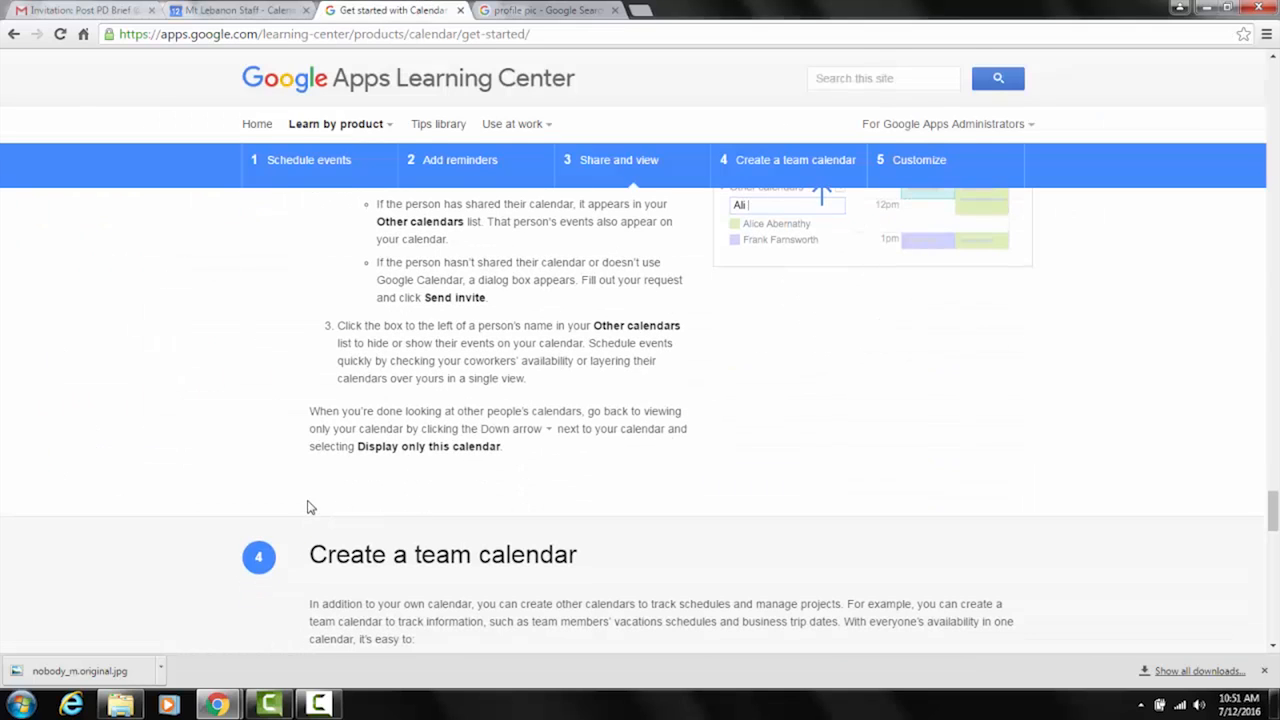
pyautogui.scroll(3, 219, 399)
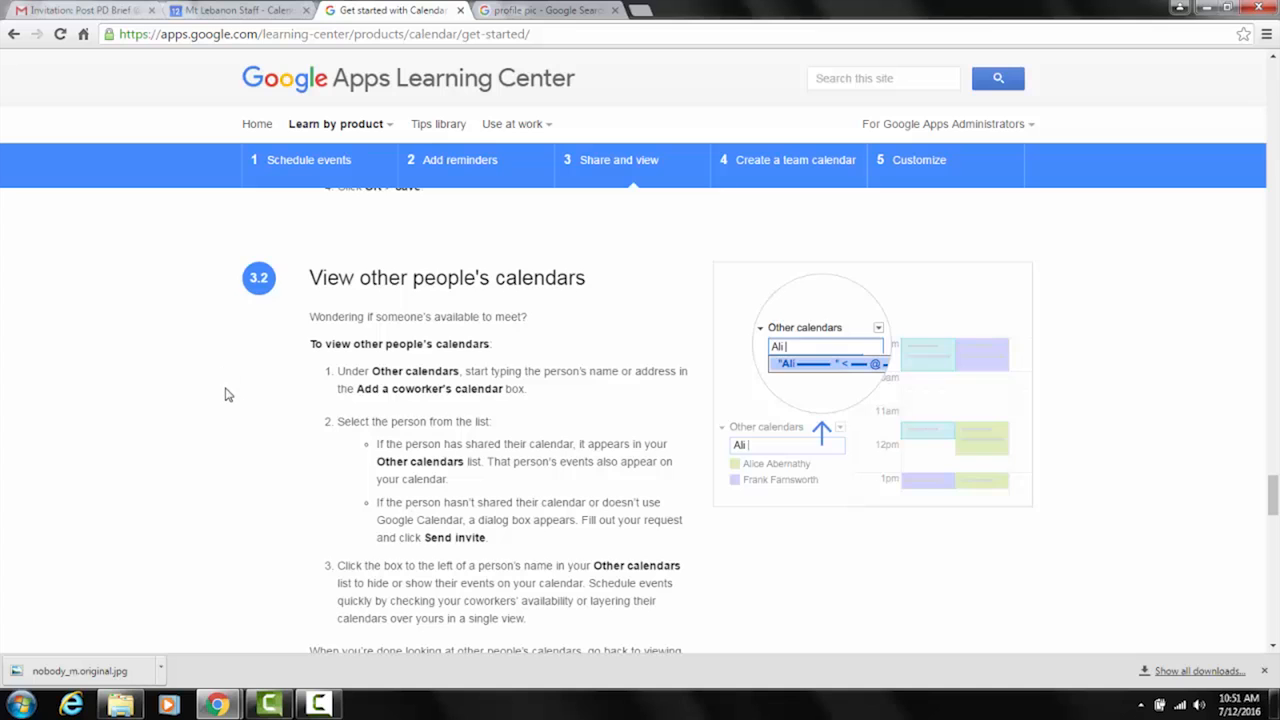
pyautogui.scroll(-5, 225, 395)
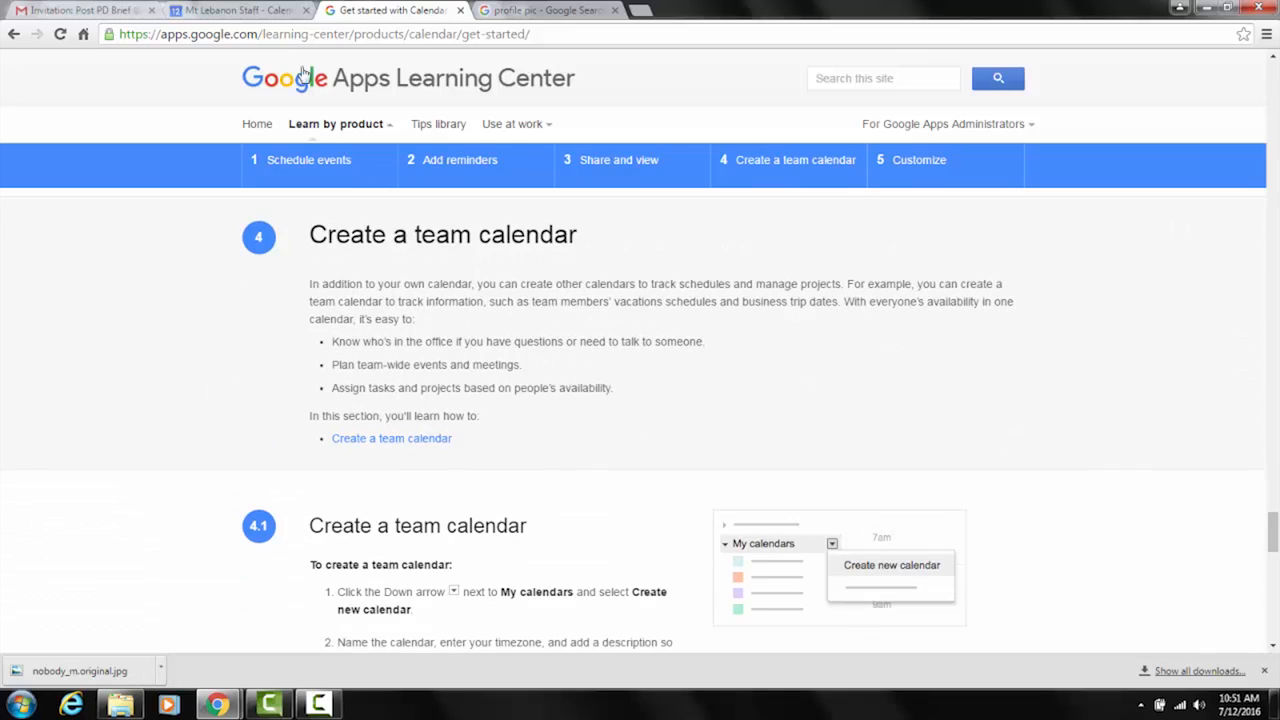
# Return to Google Calendar and start a new calendar named "team calendar".
pyautogui.click(268, 10)
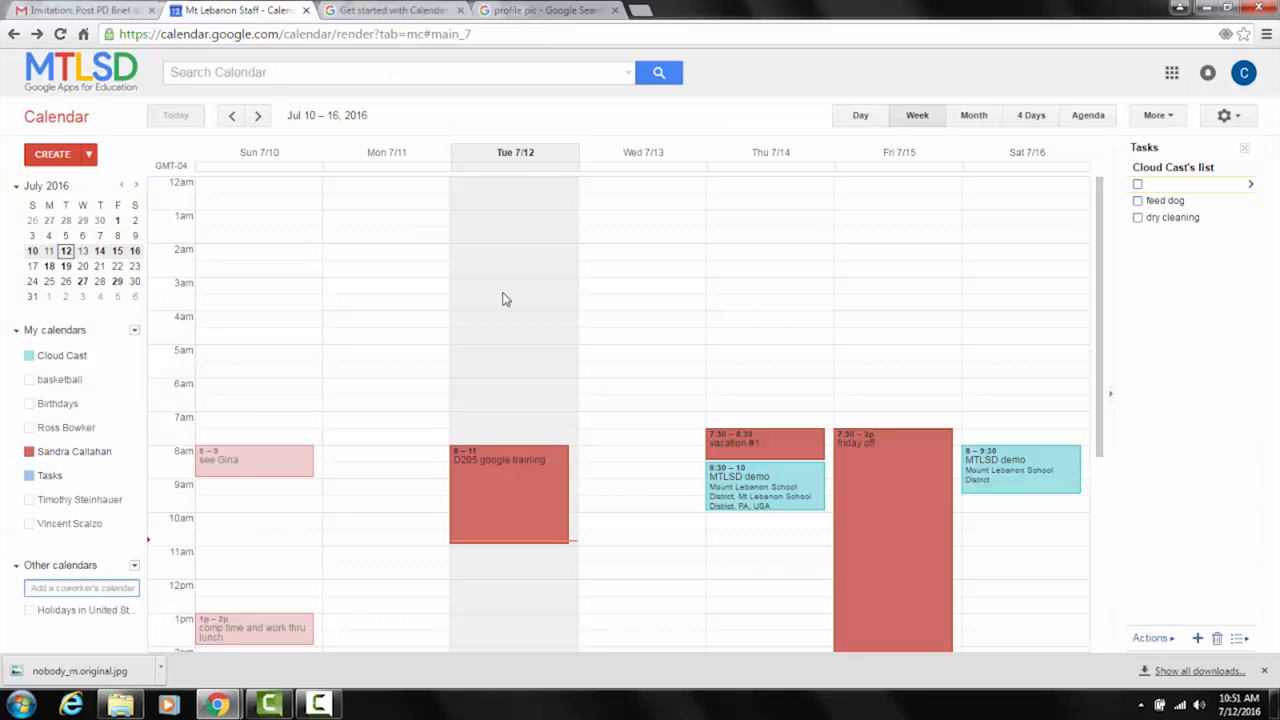
pyautogui.click(135, 331)
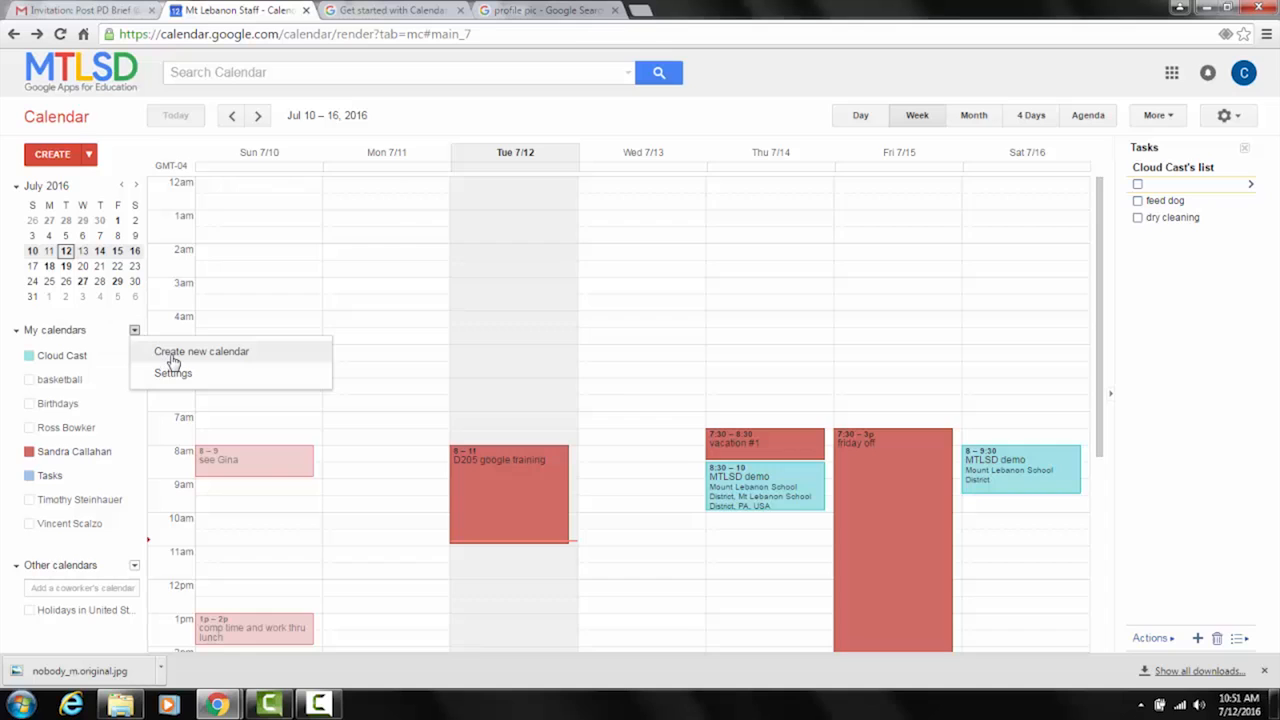
pyautogui.click(172, 357)
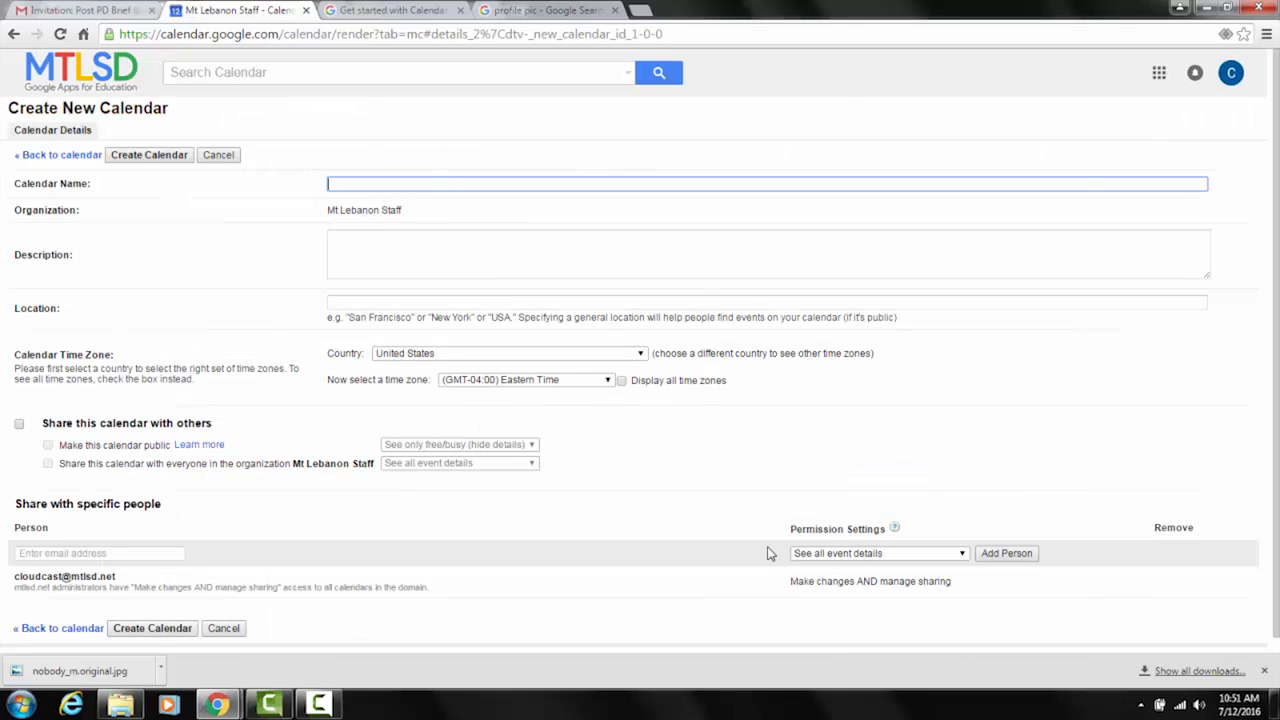
pyautogui.write('team calendar')
pyautogui.rightClick(297, 488)
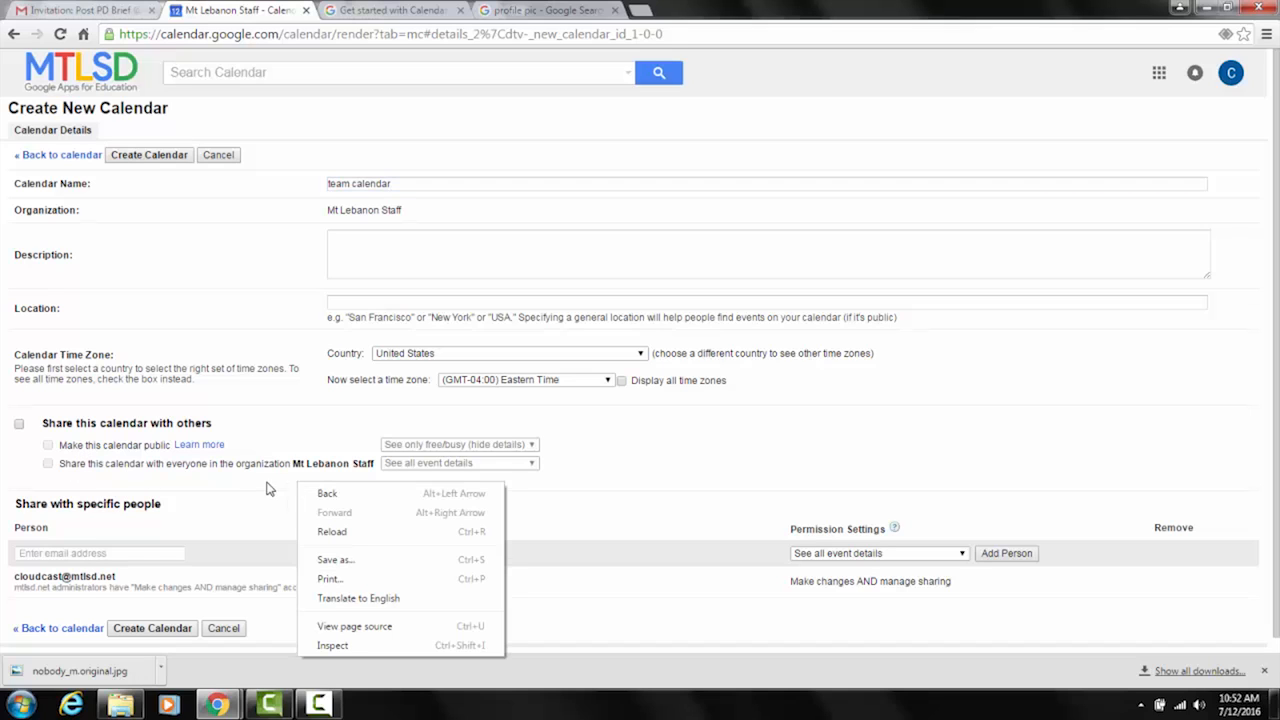
pyautogui.click(271, 487)
# Share the new team calendar with a specific coworker and create the calendar.
pyautogui.click(141, 555)
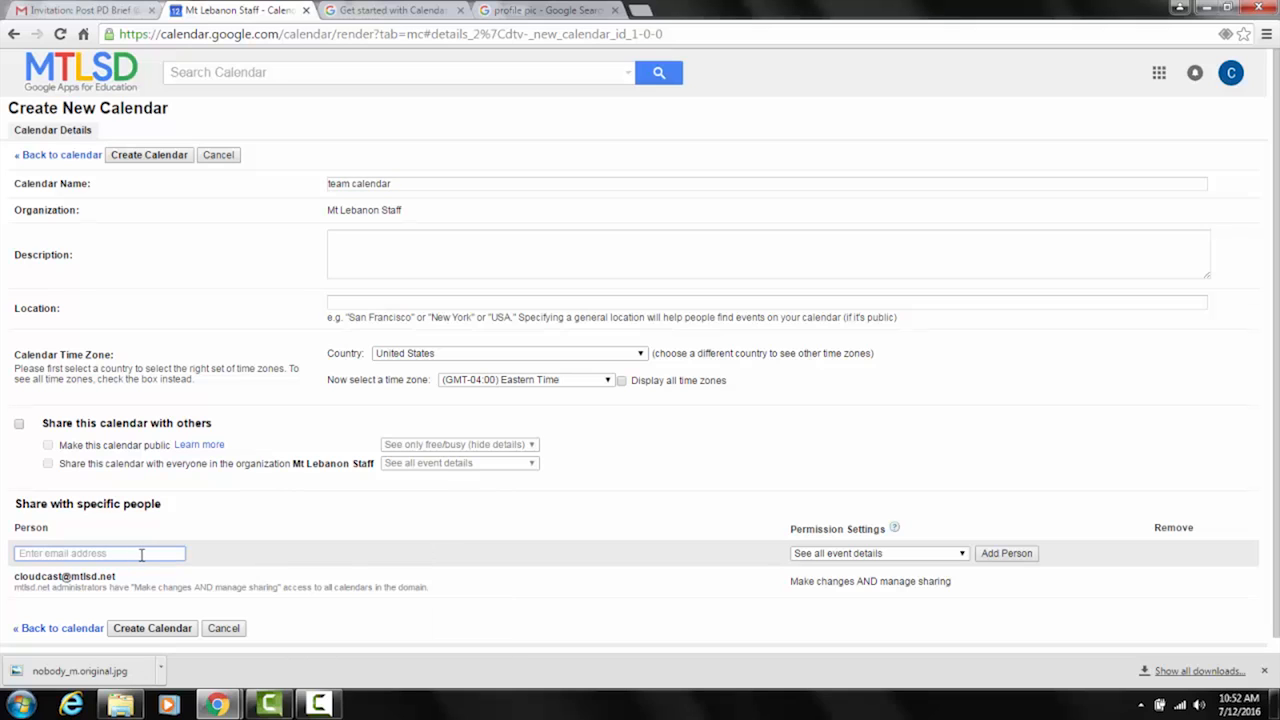
pyautogui.write('ro')
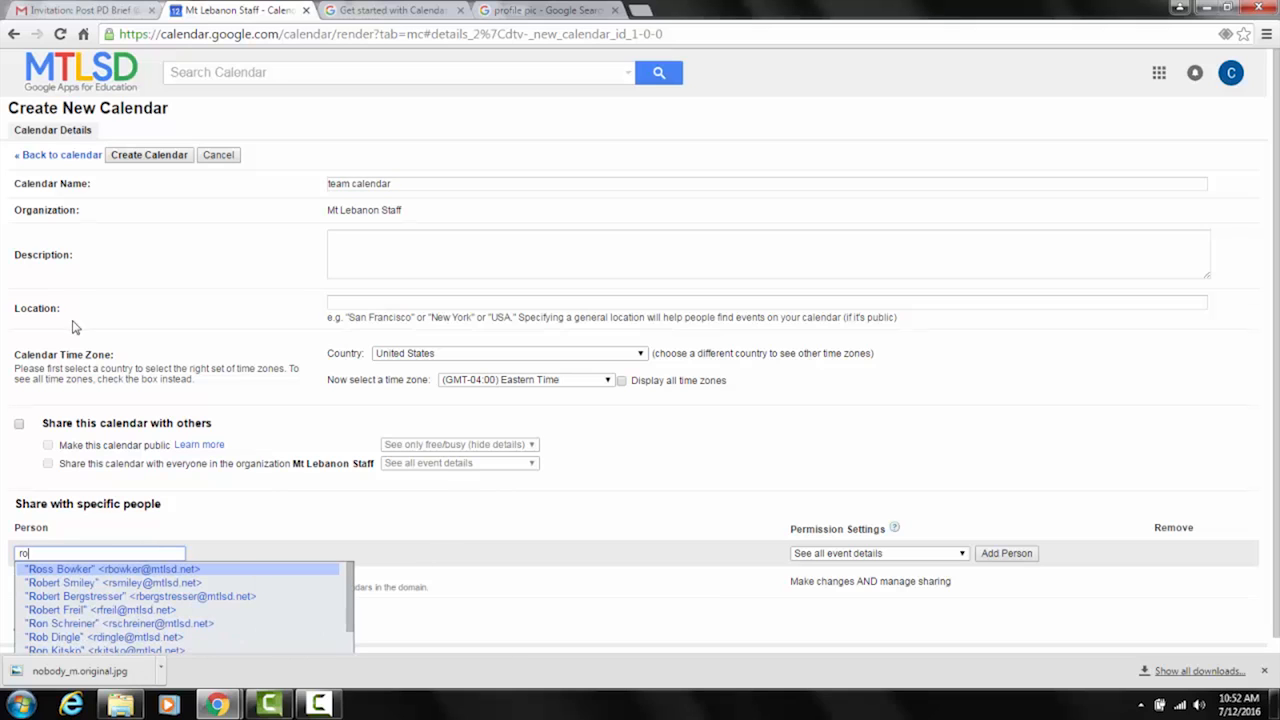
pyautogui.click(171, 568)
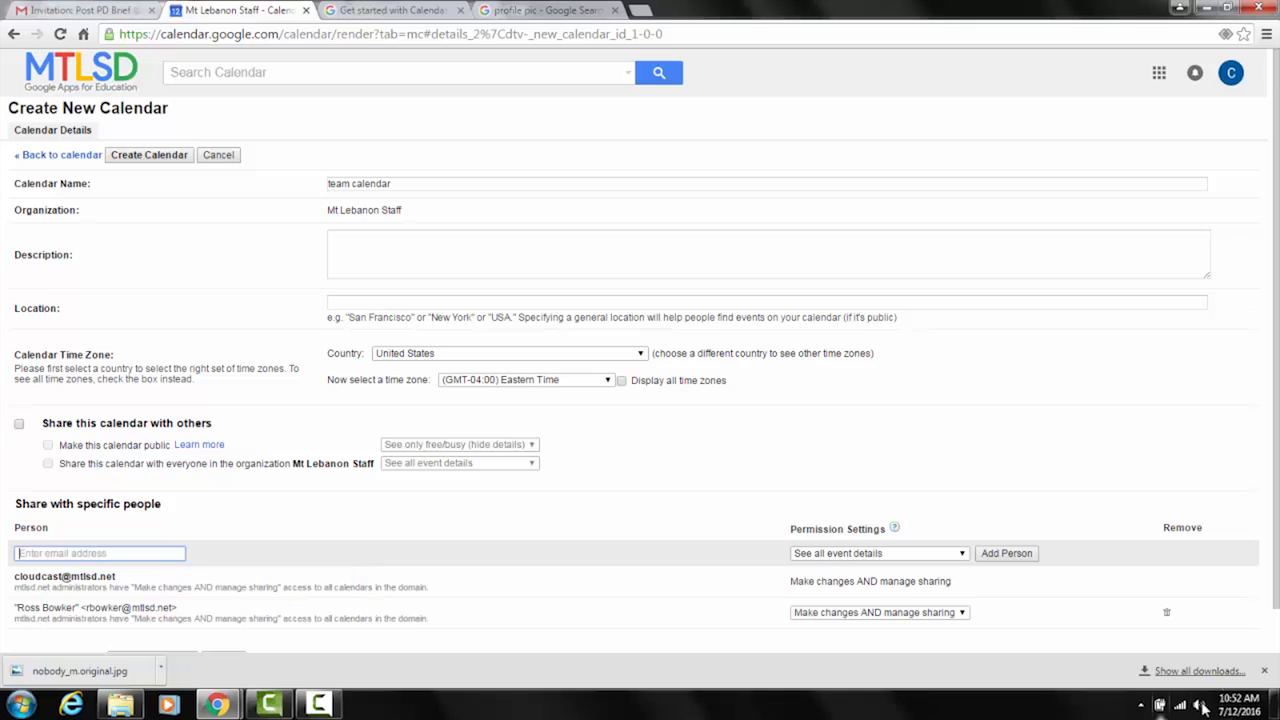
pyautogui.scroll(-1, 756, 440)
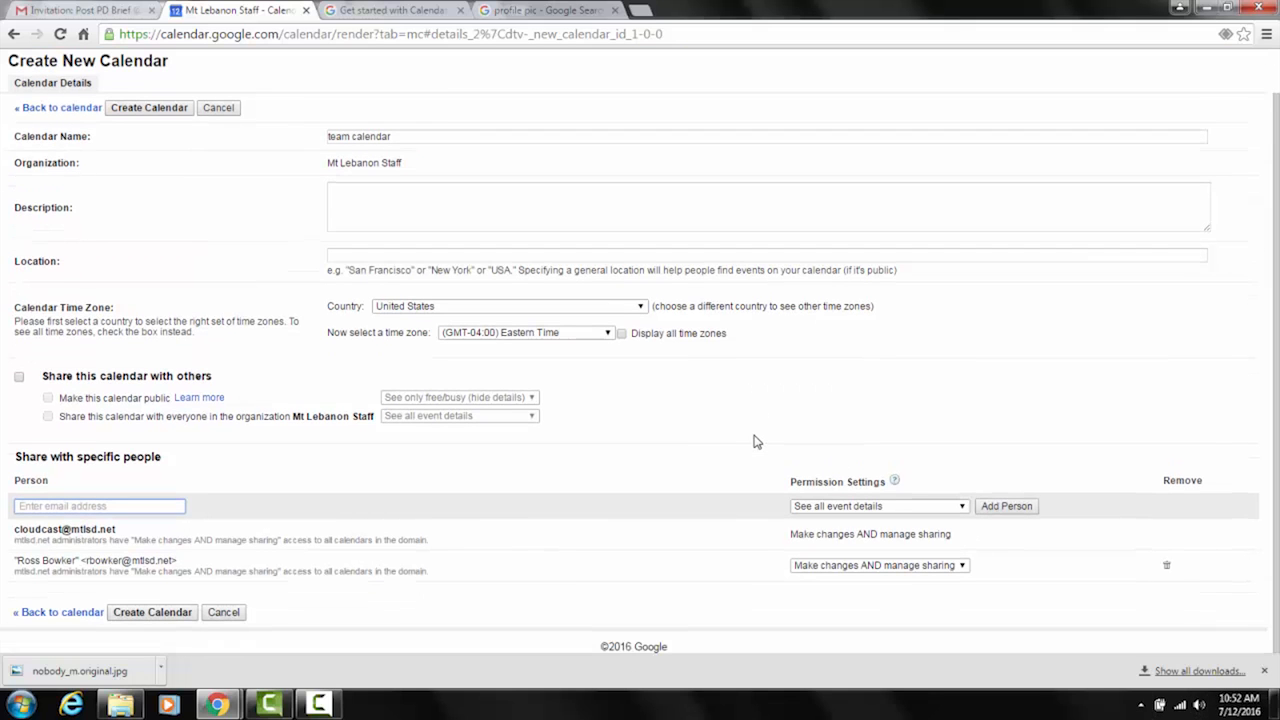
pyautogui.click(170, 611)
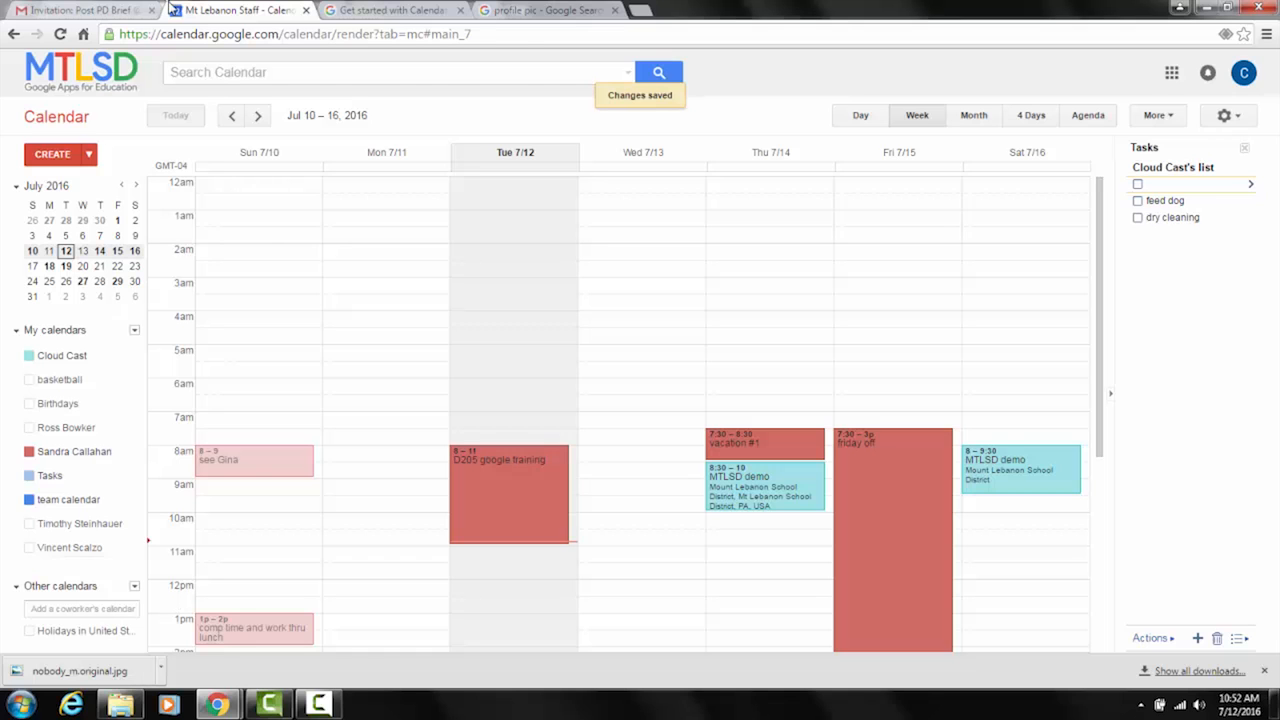
# Switch to the Learning Center and review the team calendar steps and the Customize section on views and event colors.
pyautogui.click(392, 12)
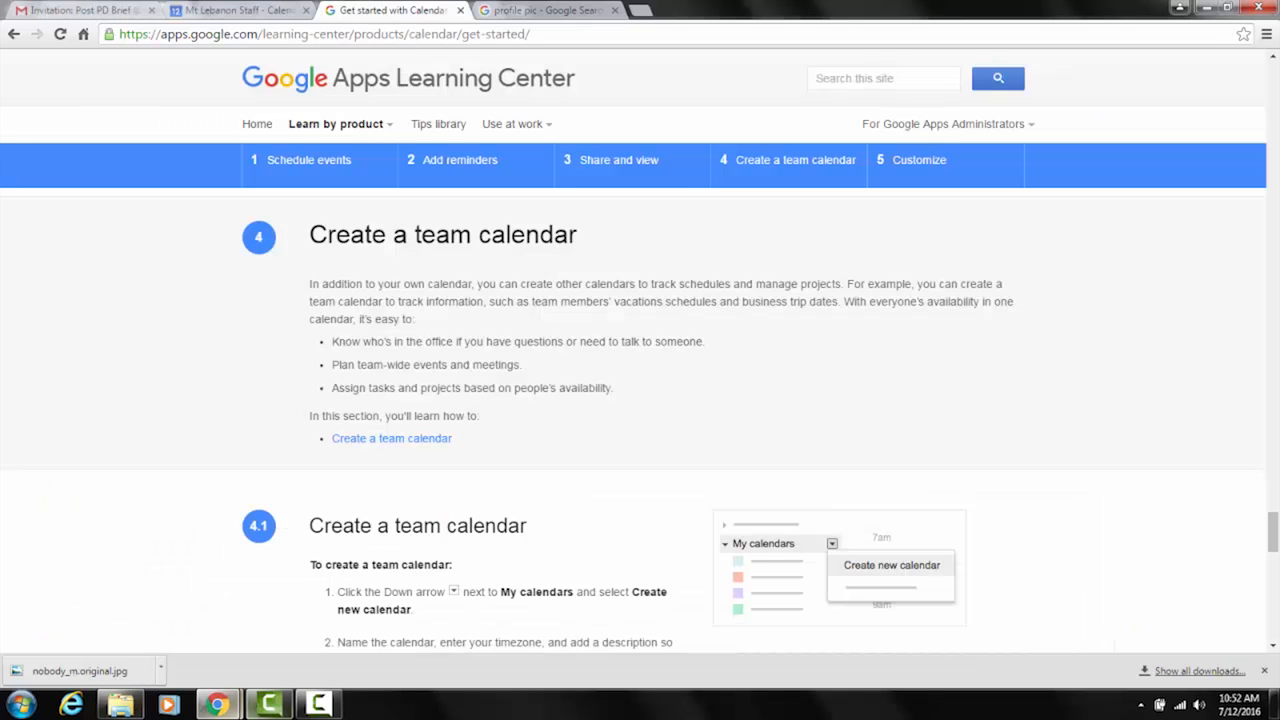
pyautogui.scroll(-6, 171, 320)
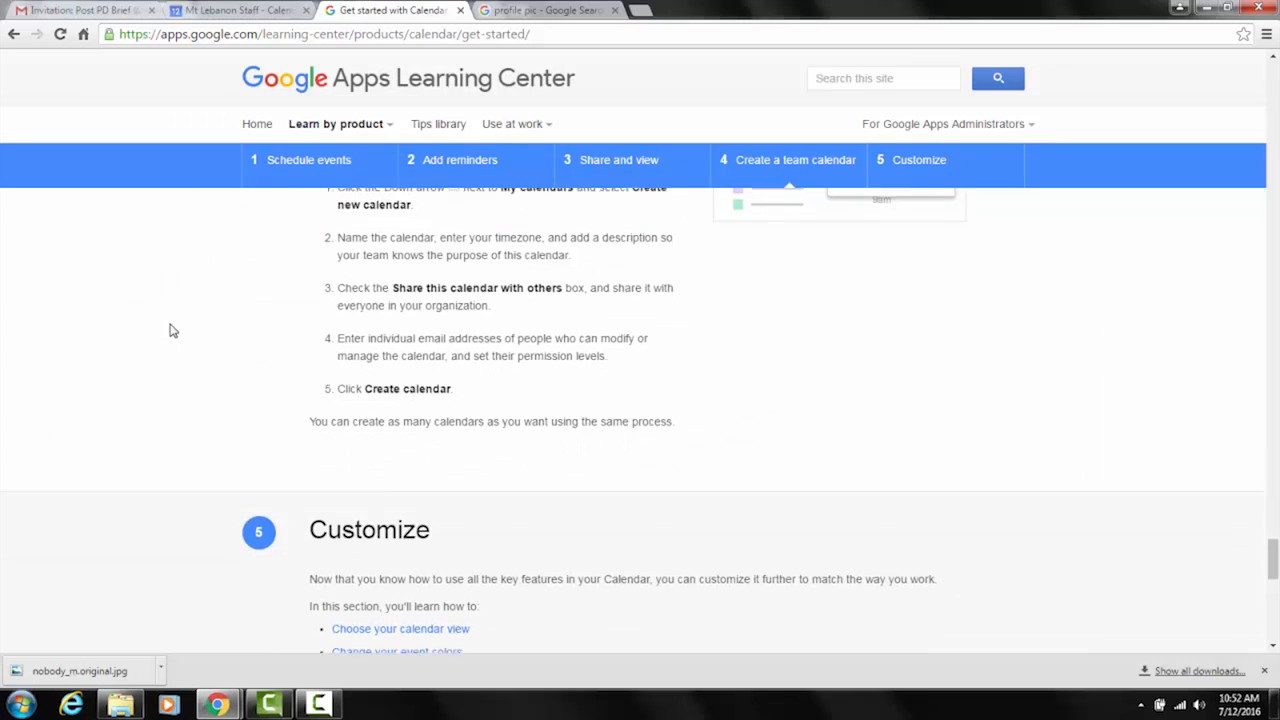
pyautogui.scroll(-3, 163, 320)
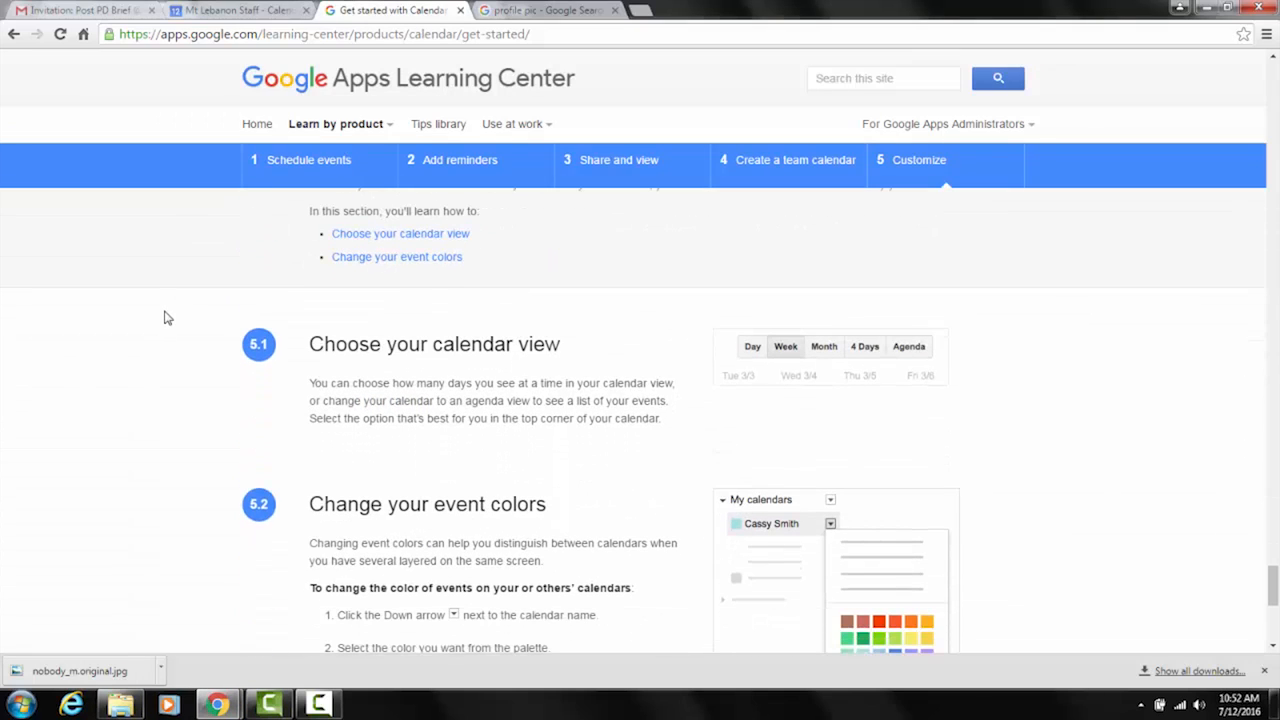
pyautogui.scroll(-3, 168, 318)
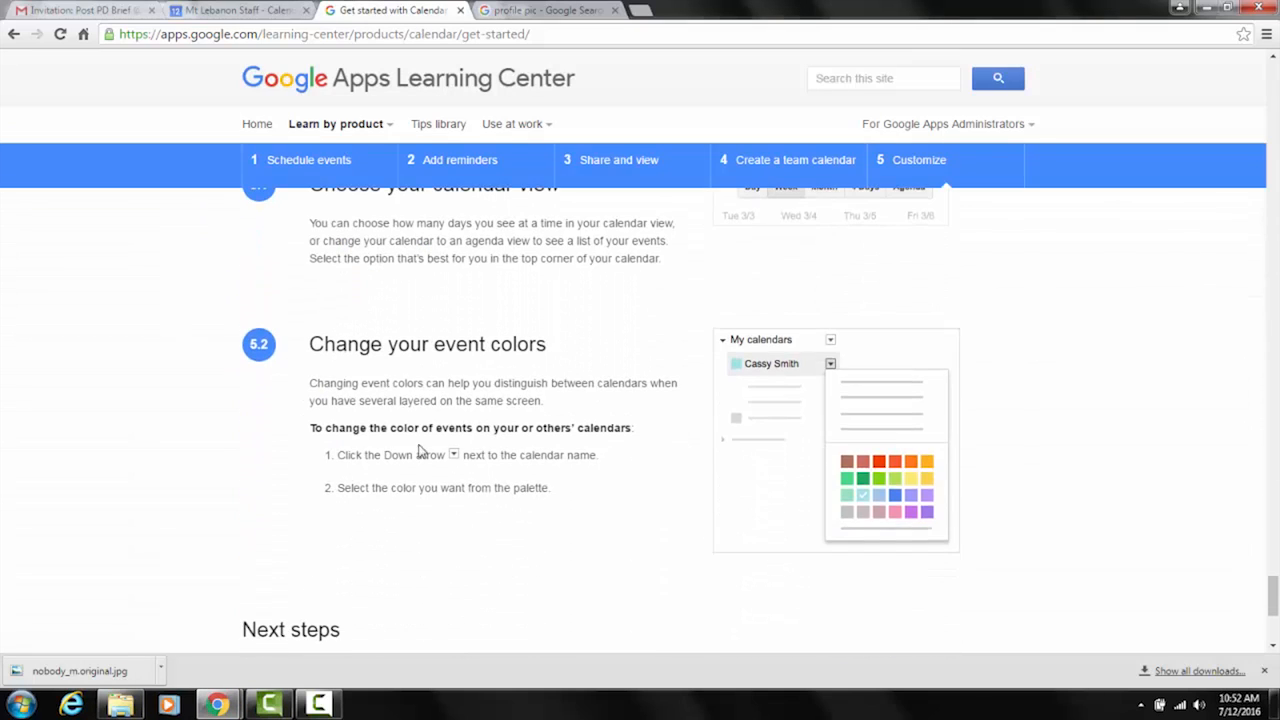
pyautogui.scroll(-6, 450, 357)
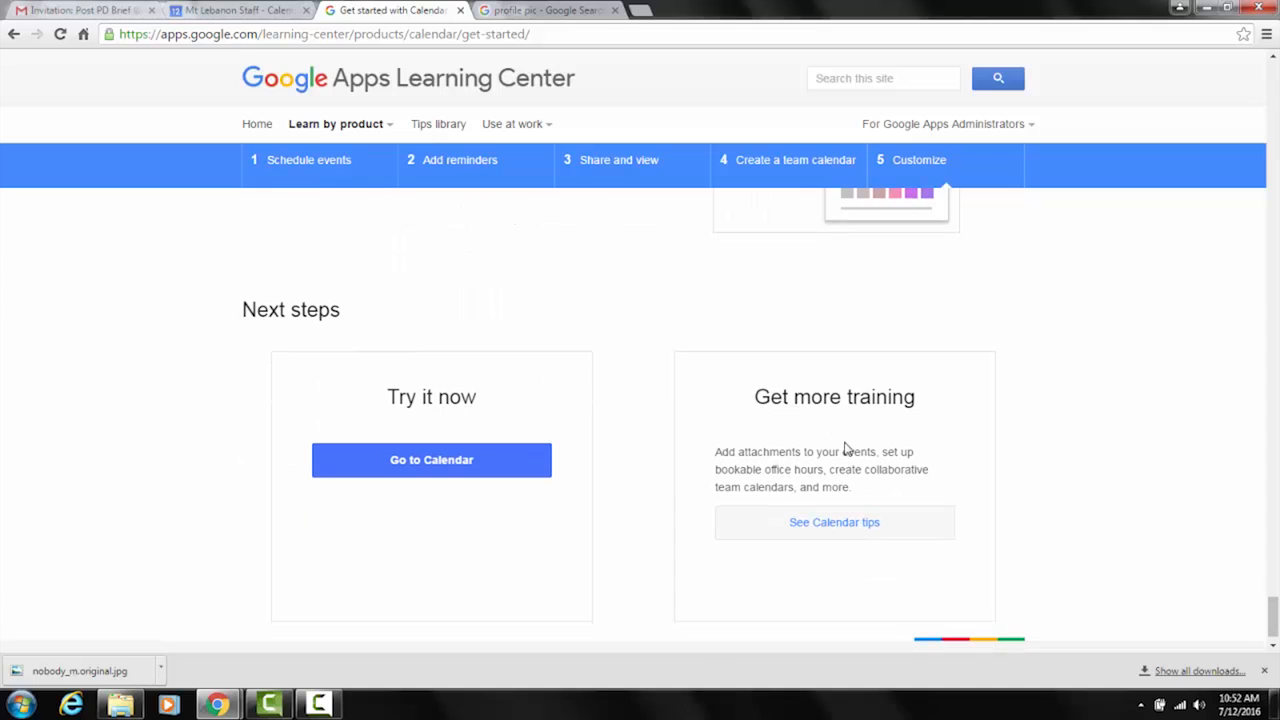
# Open the Learning Center's Calendar tips and browse the list of available tips.
pyautogui.click(845, 522)
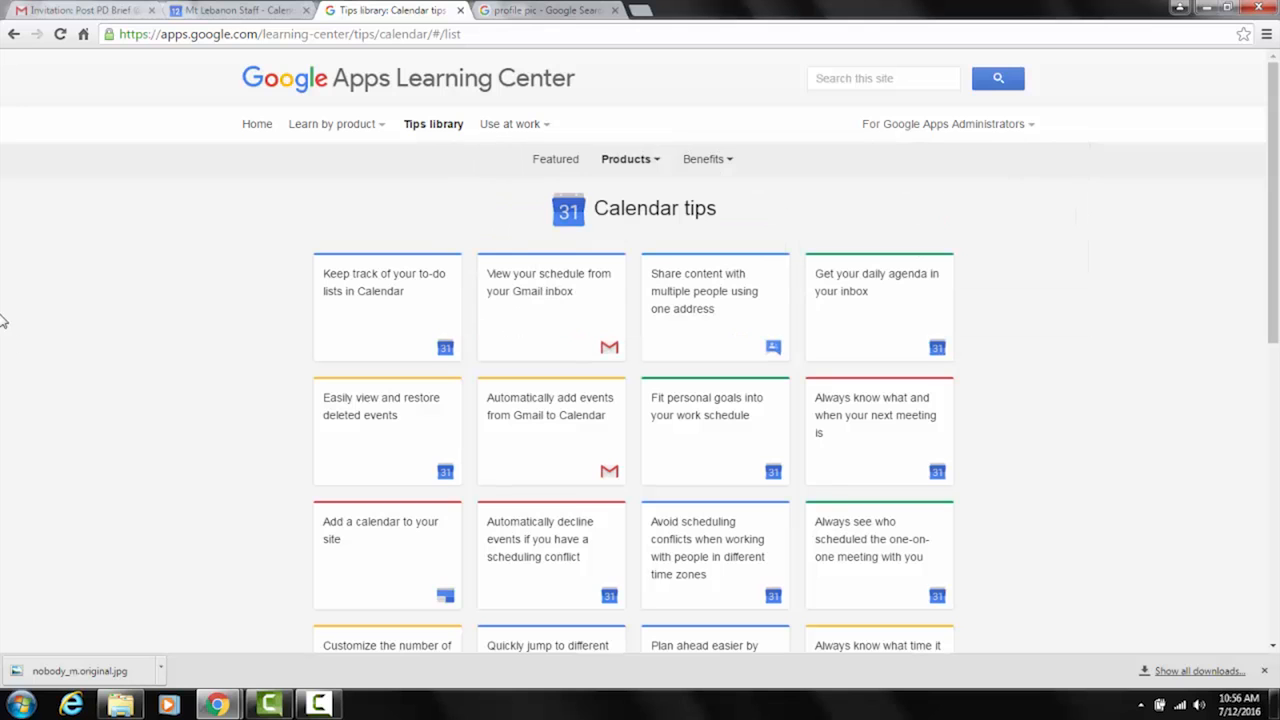
pyautogui.scroll(-1, 284, 342)
pyautogui.scroll(-2, 284, 342)
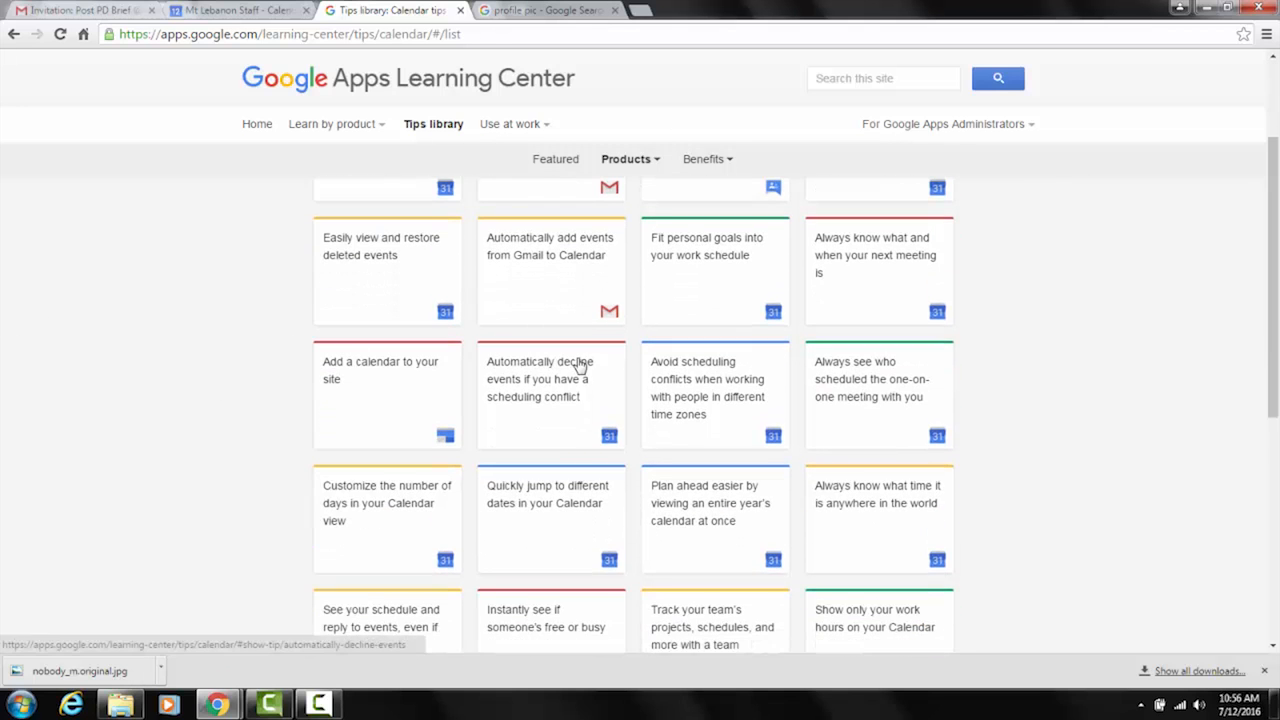
pyautogui.scroll(-1, 600, 350)
pyautogui.scroll(-1, 640, 331)
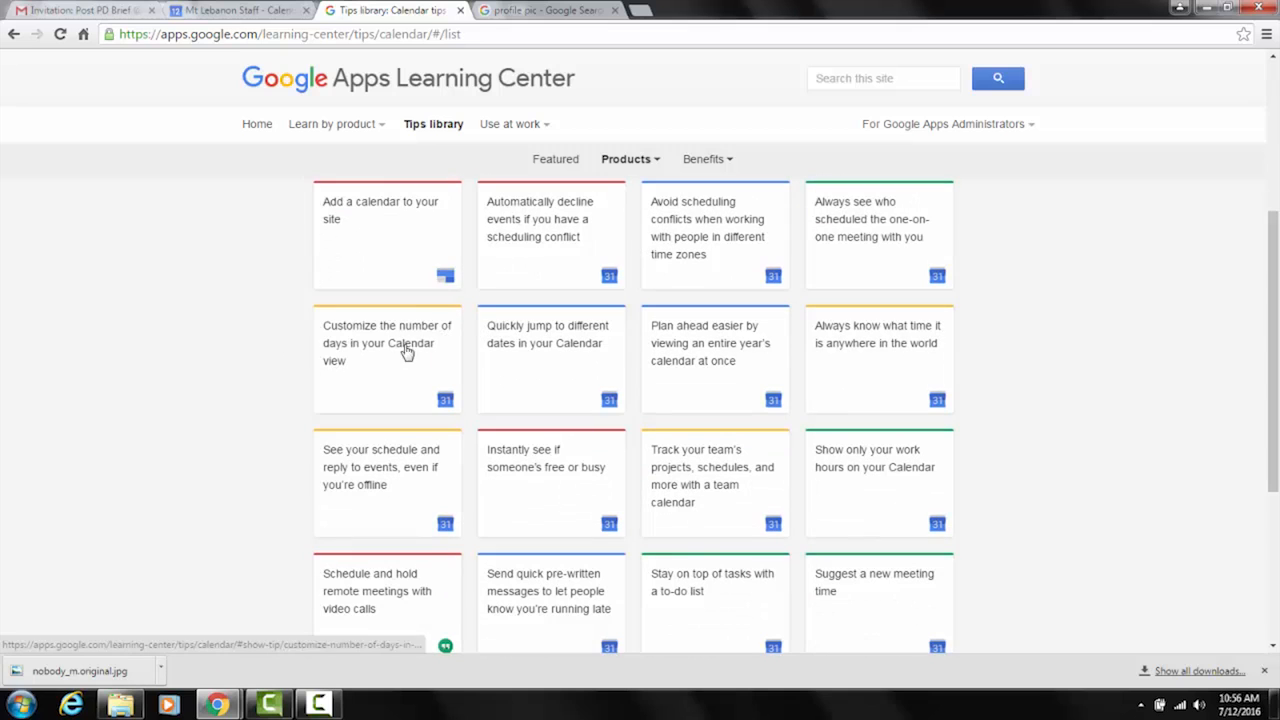
pyautogui.scroll(-1, 451, 400)
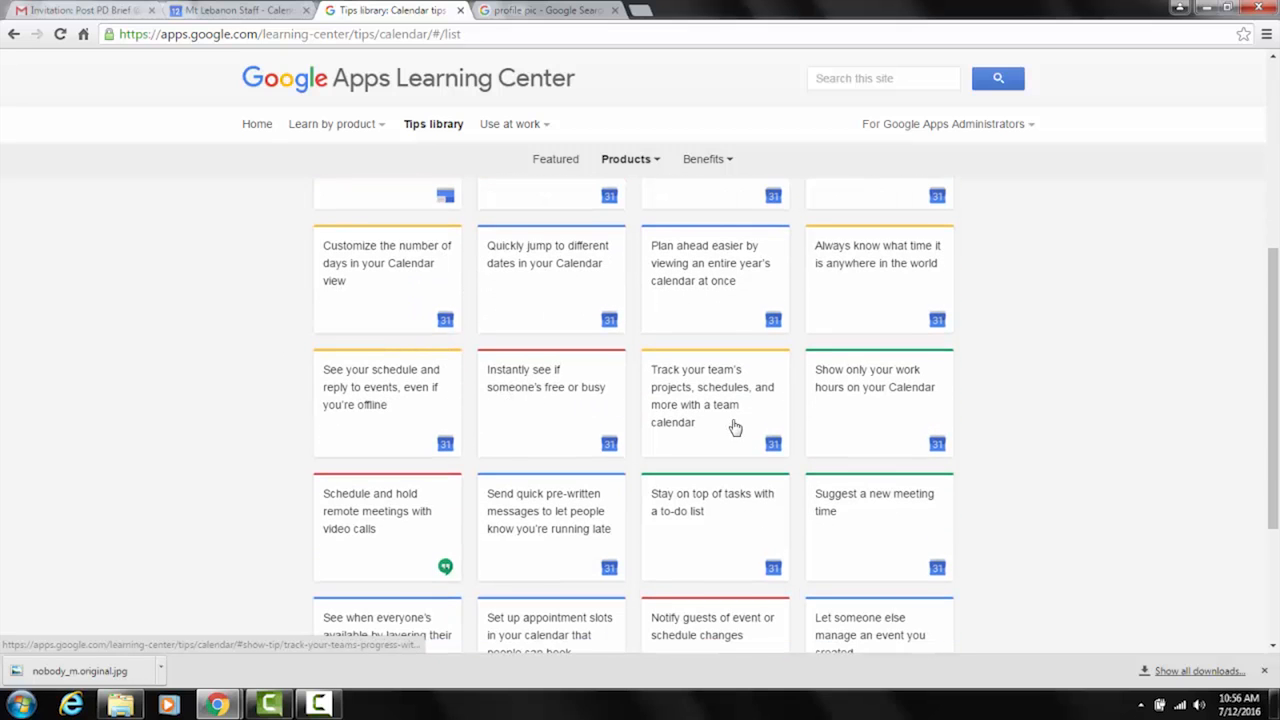
pyautogui.scroll(-1, 515, 428)
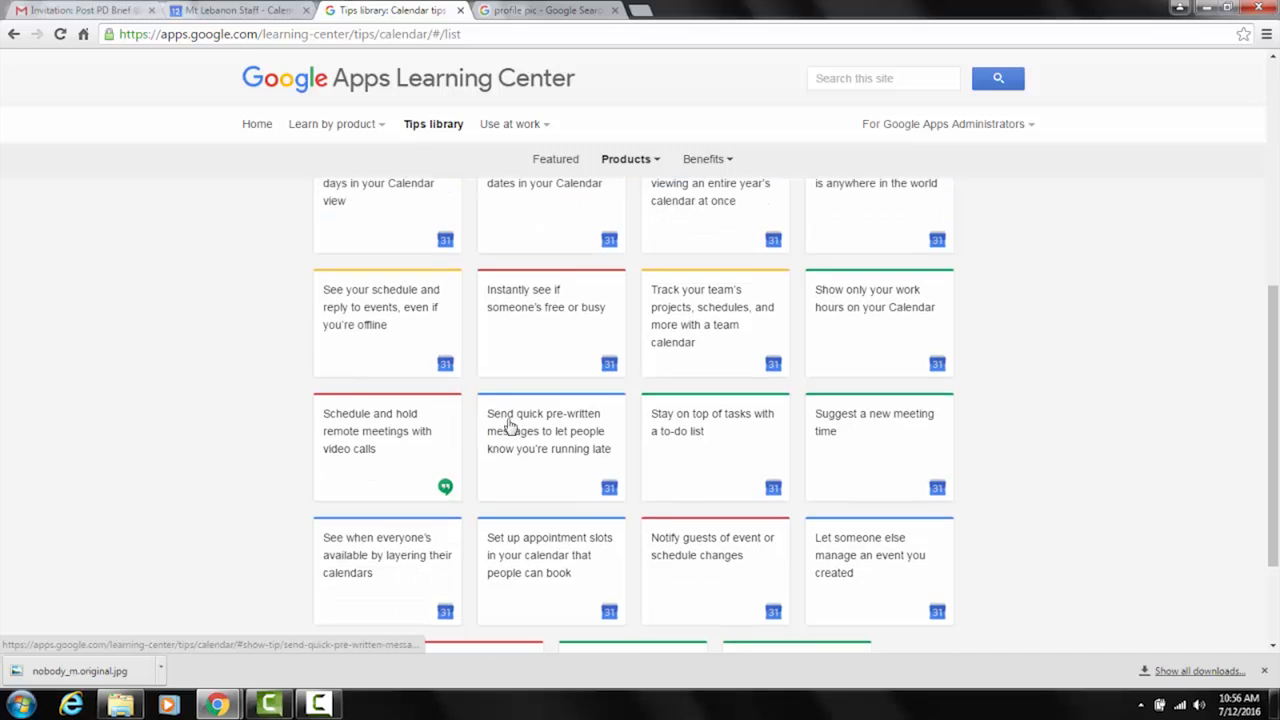
pyautogui.scroll(-1, 686, 445)
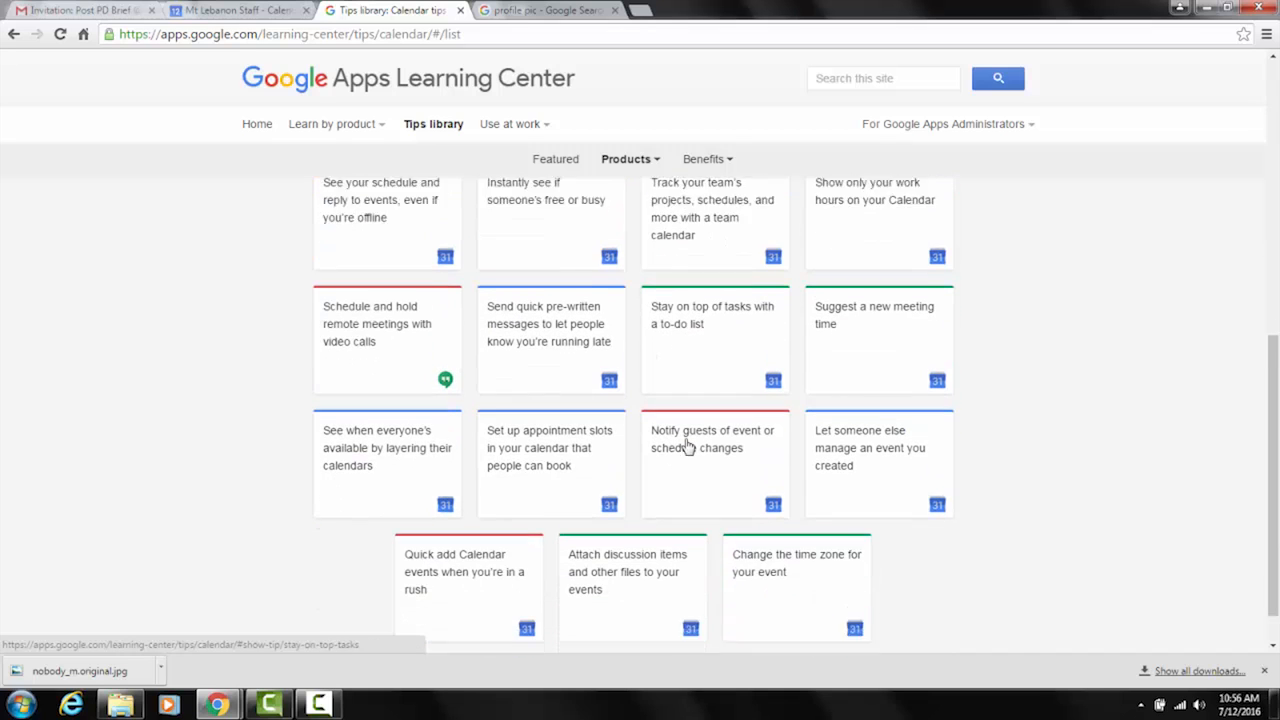